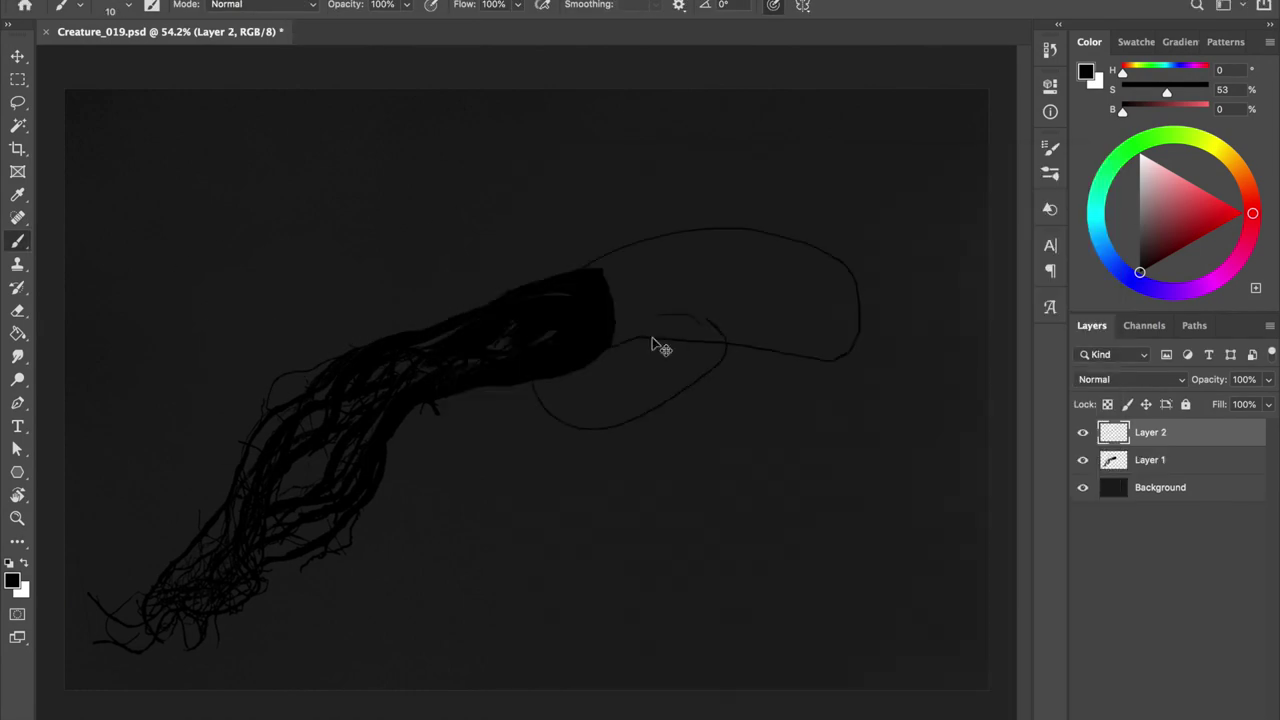
# Sketch a bulbous head outline at the body's right end, undoing and erasing stray strokes
pyautogui.press('e')
pyautogui.press('b')
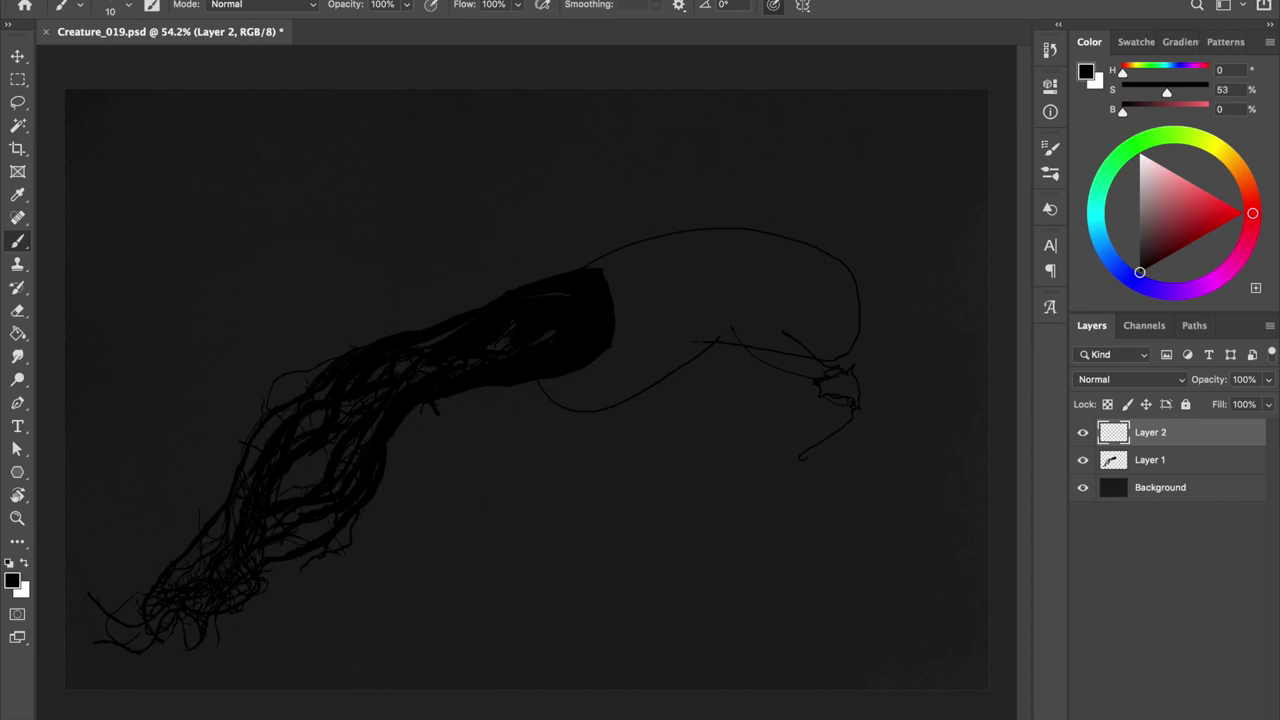
pyautogui.hotkey('ctrl', 'z')
pyautogui.moveTo(858, 262); pyautogui.dragTo(950, 345)
pyautogui.hotkey('ctrl', 'z')
pyautogui.moveTo(822, 246); pyautogui.dragTo(868, 366)
# Erase the old right curve, try a lower joining curve, then undo the whole outline
pyautogui.press('e')
pyautogui.moveTo(858, 272)
pyautogui.mouseDown()
pyautogui.moveTo(866, 320)
pyautogui.moveTo(786, 346)
pyautogui.mouseUp()
pyautogui.press('b')
pyautogui.moveTo(673, 328); pyautogui.dragTo(866, 368)
pyautogui.hotkey('ctrl', 'z')
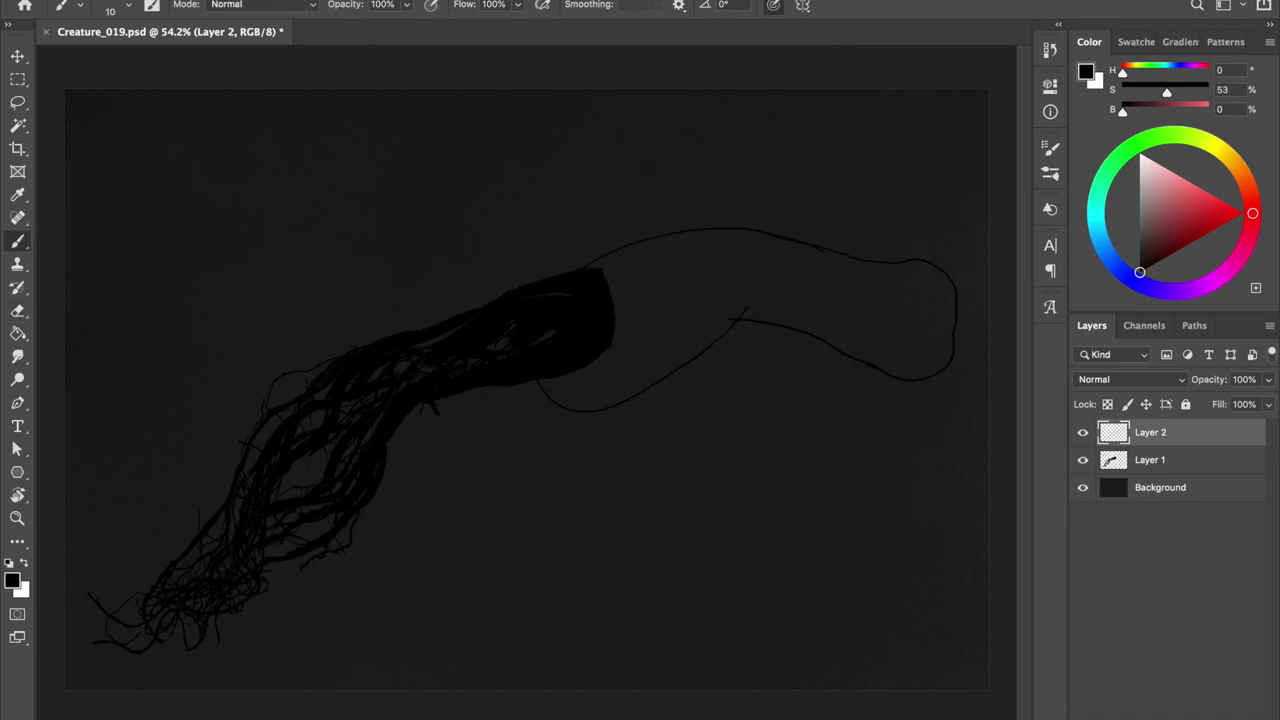
pyautogui.hotkey('ctrl', 'z')
# Redraw the head with an upper contour, rounded loop and lower contour right of the body
pyautogui.moveTo(588, 262)
pyautogui.mouseDown()
pyautogui.moveTo(909, 270)
pyautogui.moveTo(560, 400)
pyautogui.moveTo(770, 315)
pyautogui.mouseUp()
pyautogui.press('e')
pyautogui.hotkey('ctrl', 'z')
pyautogui.hotkey('ctrl', 'z')
pyautogui.press('b')
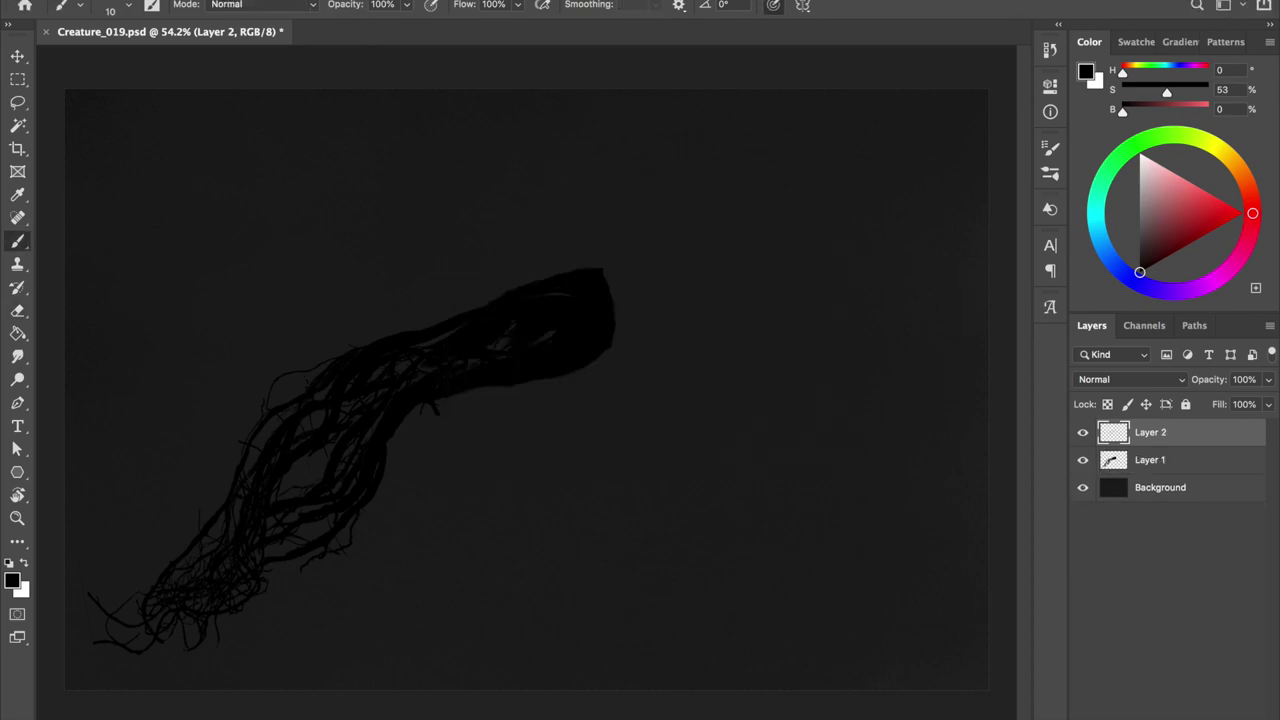
pyautogui.moveTo(604, 268)
pyautogui.mouseDown()
pyautogui.moveTo(871, 386)
pyautogui.moveTo(748, 330)
pyautogui.mouseUp()
pyautogui.moveTo(815, 272); pyautogui.dragTo(740, 365)
pyautogui.moveTo(735, 330); pyautogui.dragTo(604, 352)
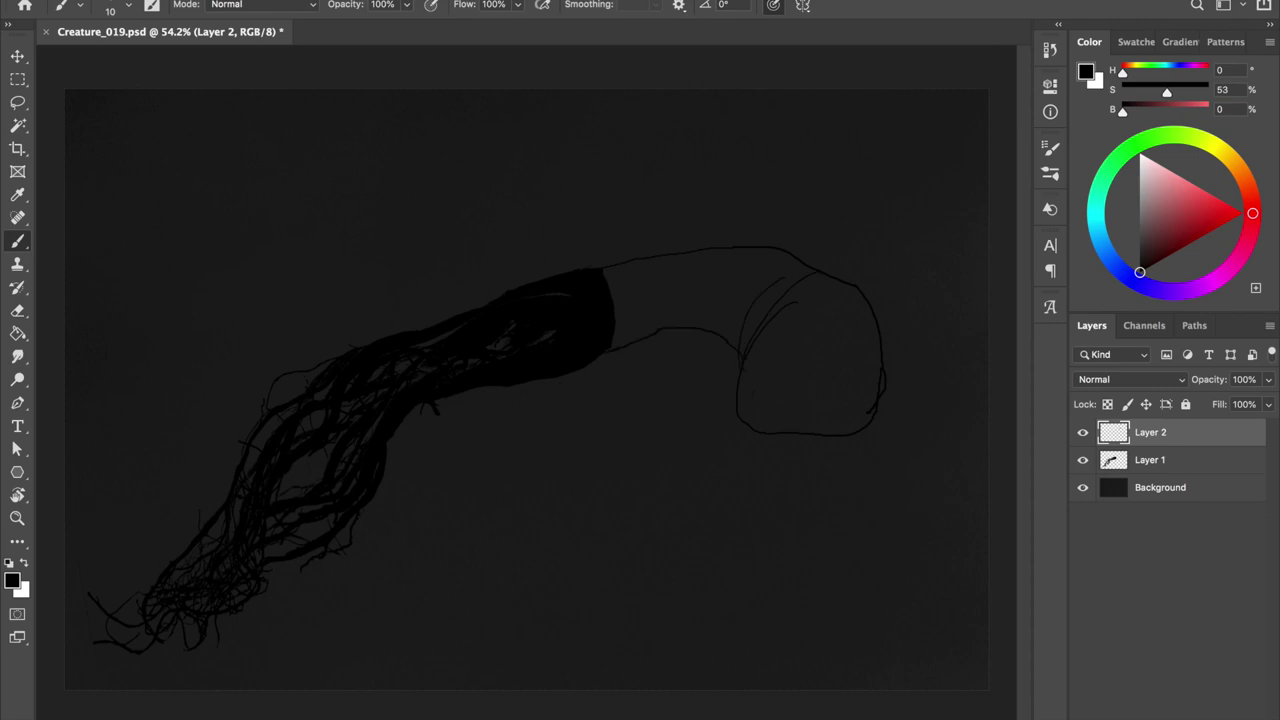
# Try a smaller row of teeth, clear the strokes, and outline a rounded head from the body's top
pyautogui.hotkey('ctrl', 'z')
pyautogui.moveTo(770, 383); pyautogui.dragTo(844, 377)
pyautogui.hotkey('ctrl', 'z')
pyautogui.hotkey('ctrl', 'z')
pyautogui.hotkey('ctrl', 'z')
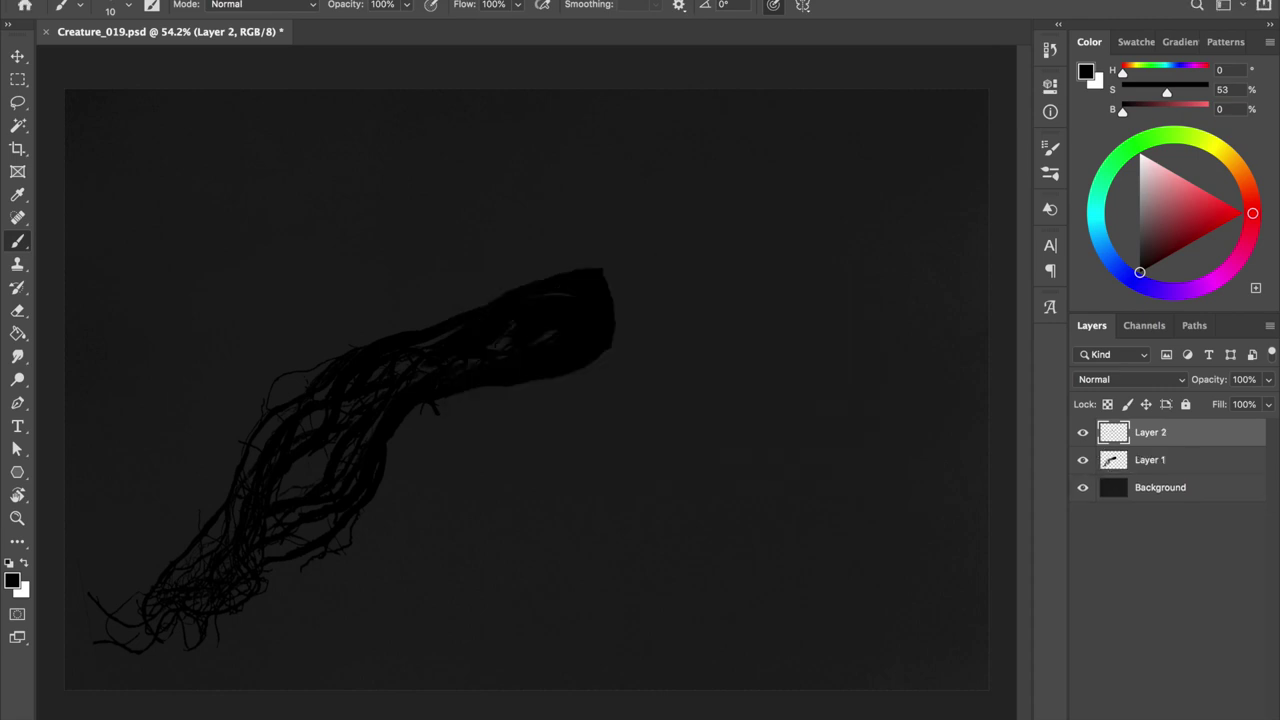
pyautogui.moveTo(600, 266); pyautogui.dragTo(560, 396)
# Draw a jagged tooth line and inner lines in the head bulb, then undo the inner lines
pyautogui.press('e')
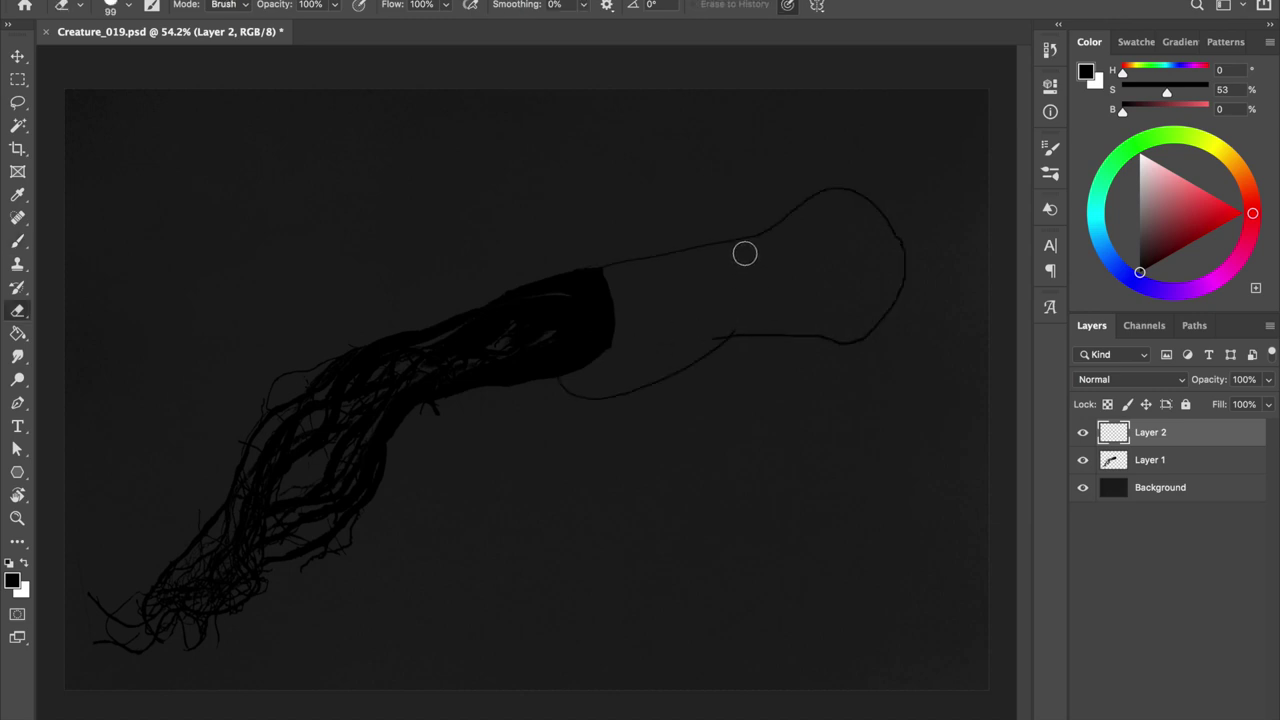
pyautogui.press('b')
pyautogui.moveTo(725, 290)
pyautogui.mouseDown()
pyautogui.moveTo(900, 242)
pyautogui.moveTo(756, 299)
pyautogui.mouseUp()
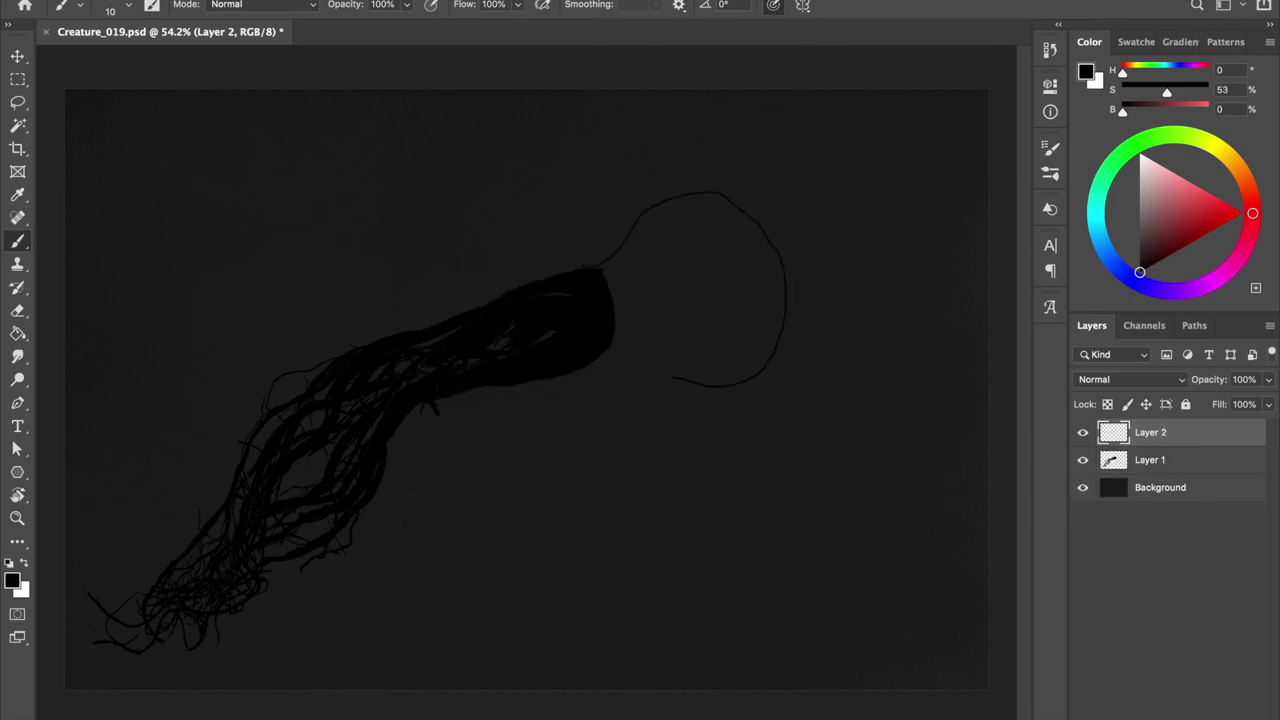
pyautogui.moveTo(780, 210); pyautogui.dragTo(678, 276)
pyautogui.moveTo(700, 338); pyautogui.dragTo(800, 290)
pyautogui.hotkey('ctrl', 'z')
pyautogui.hotkey('ctrl', 'z')
# Add spiky strokes along the bulb's top, right edge and bottom, undoing a stray blob
pyautogui.moveTo(626, 234); pyautogui.dragTo(690, 212)
pyautogui.moveTo(724, 388); pyautogui.dragTo(746, 406)
pyautogui.moveTo(734, 298); pyautogui.dragTo(802, 376)
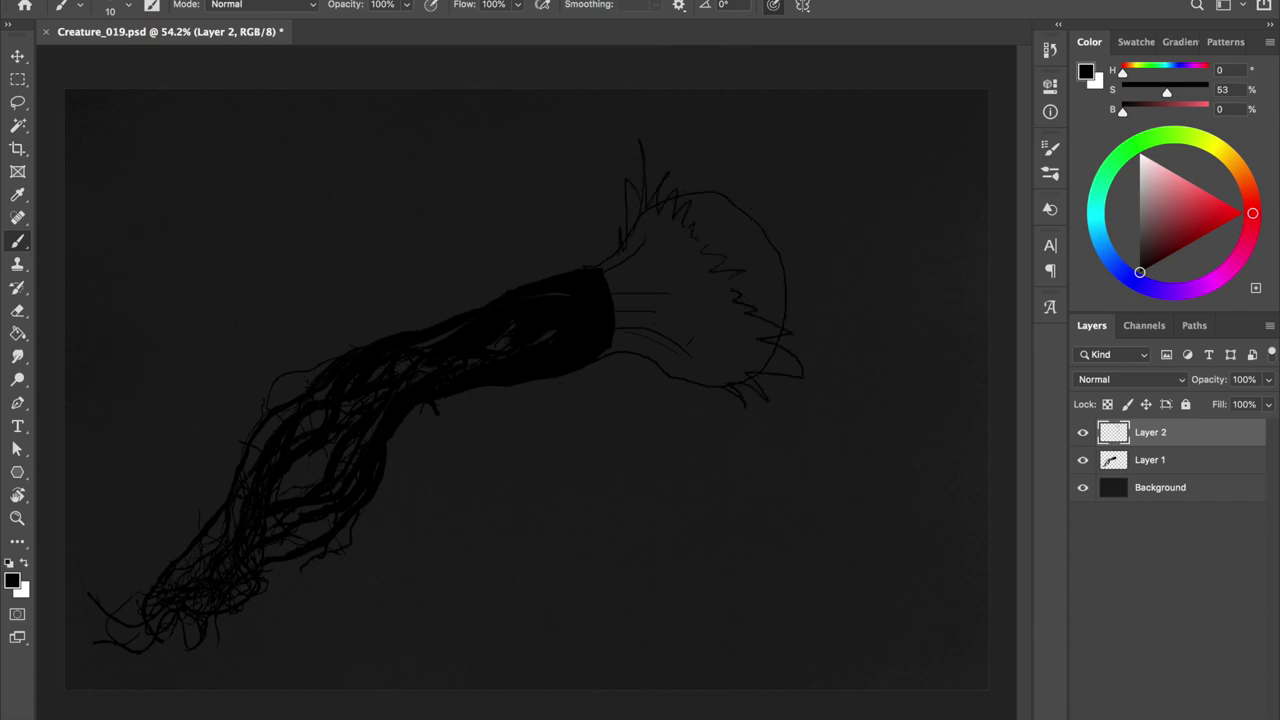
pyautogui.moveTo(790, 185); pyautogui.dragTo(815, 248)
pyautogui.hotkey('ctrl', 'z')
pyautogui.hotkey('ctrl', 'z')
pyautogui.hotkey('ctrl', 'z')
pyautogui.hotkey('ctrl', 'z')
pyautogui.hotkey('ctrl', 'z')
pyautogui.hotkey('ctrl', 'z')
pyautogui.hotkey('ctrl', 'z')
pyautogui.hotkey('ctrl', 'z')
# Try a larger bulb outline with jagged hair strokes, then undo the hair strokes
pyautogui.moveTo(600, 268)
pyautogui.mouseDown()
pyautogui.moveTo(612, 345)
pyautogui.moveTo(752, 315)
pyautogui.mouseUp()
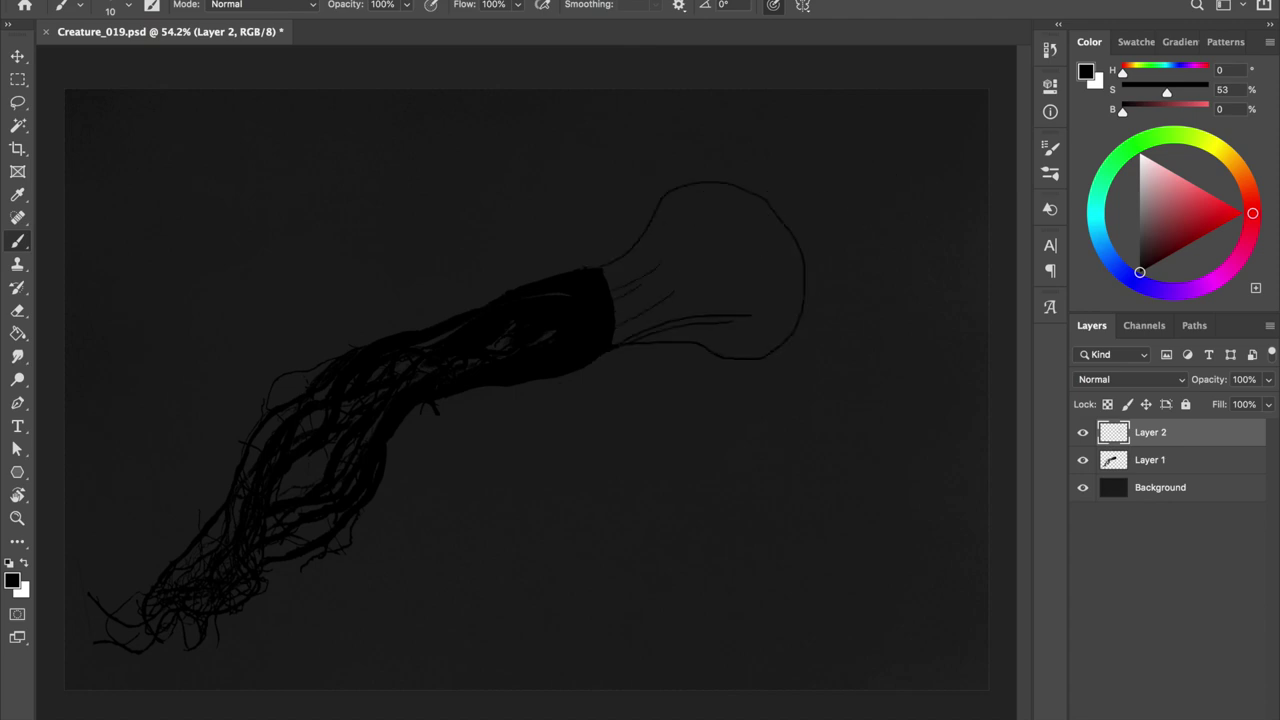
pyautogui.moveTo(696, 182); pyautogui.dragTo(720, 266)
pyautogui.moveTo(838, 262)
pyautogui.mouseDown()
pyautogui.moveTo(752, 326)
pyautogui.moveTo(722, 370)
pyautogui.mouseUp()
pyautogui.moveTo(656, 210); pyautogui.dragTo(652, 262)
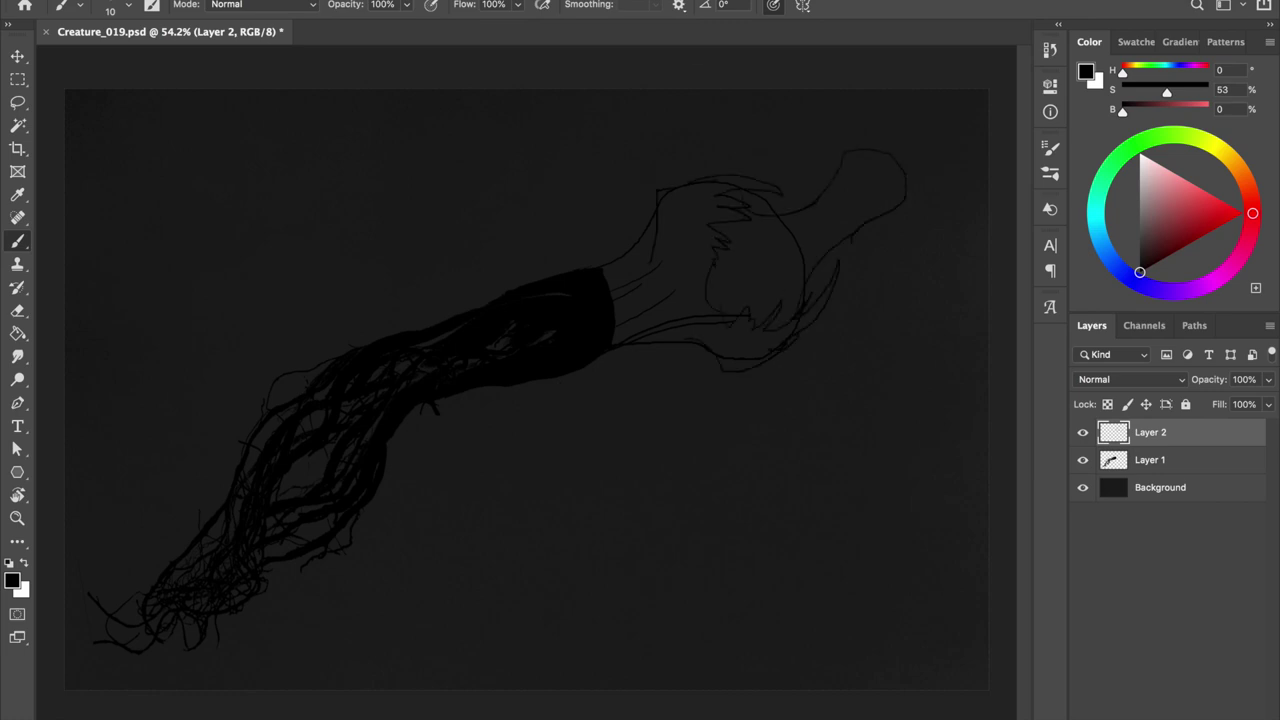
pyautogui.hotkey('ctrl', 'z')
pyautogui.hotkey('ctrl', 'z')
pyautogui.hotkey('ctrl', 'z')
pyautogui.hotkey('ctrl', 'z')
pyautogui.hotkey('ctrl', 'z')
pyautogui.hotkey('ctrl', 'z')
pyautogui.hotkey('ctrl', 'z')
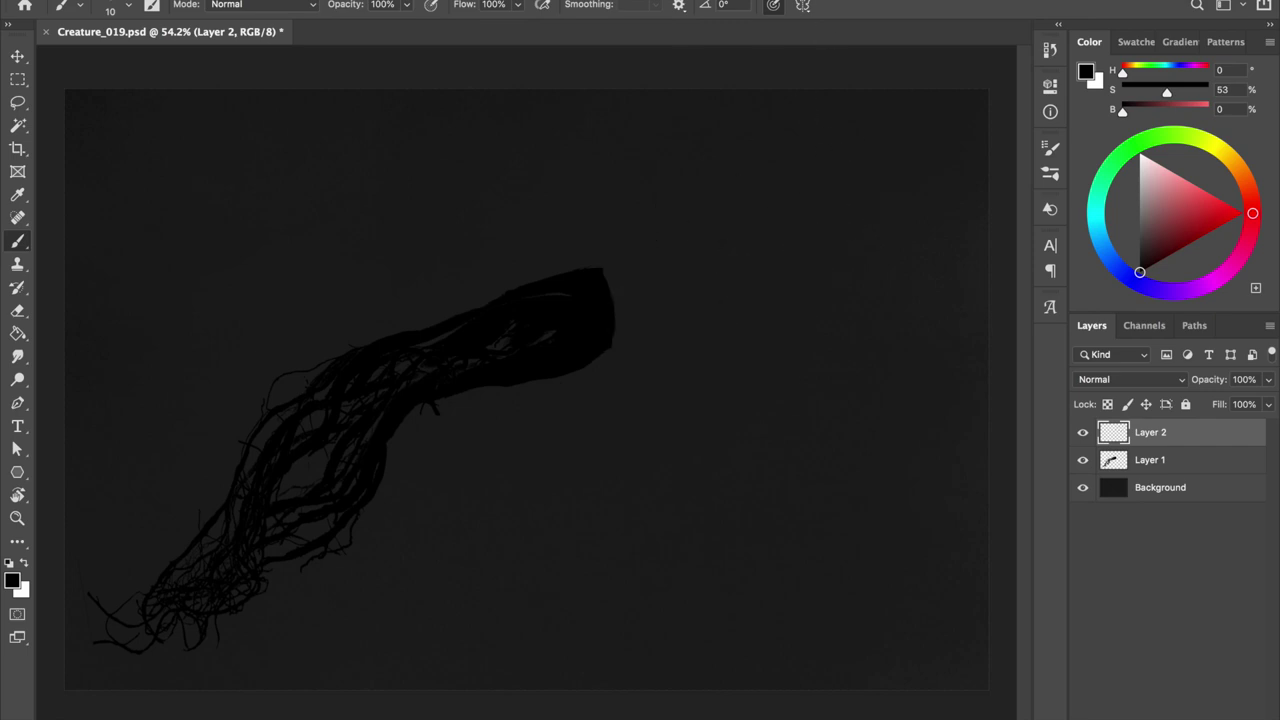
# Sketch a lower-jaw outline with upper and lower teeth, then undo the whole attempt
pyautogui.moveTo(613, 347); pyautogui.dragTo(745, 376)
pyautogui.moveTo(668, 345); pyautogui.dragTo(750, 370)
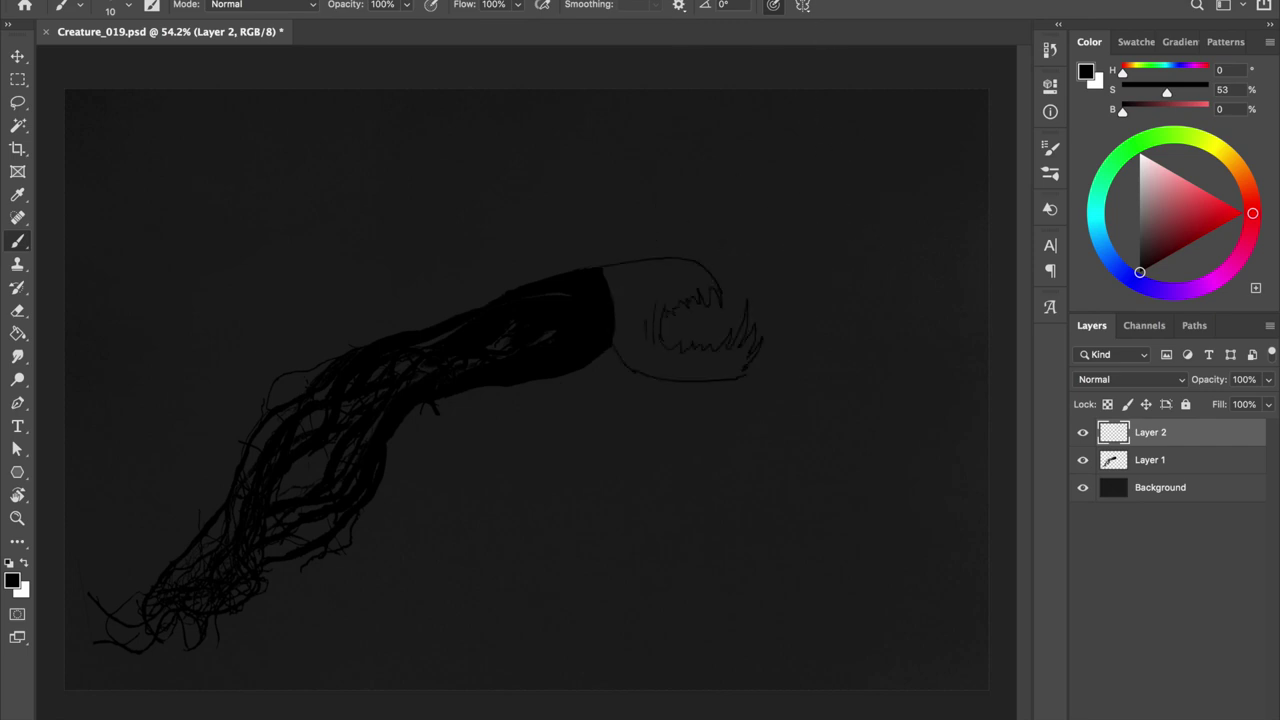
pyautogui.hotkey('ctrl', 'z')
pyautogui.hotkey('ctrl', 'z')
pyautogui.moveTo(612, 348); pyautogui.dragTo(703, 465)
pyautogui.moveTo(672, 308)
pyautogui.mouseDown()
pyautogui.moveTo(700, 430)
pyautogui.moveTo(732, 320)
pyautogui.mouseUp()
pyautogui.moveTo(722, 382); pyautogui.dragTo(662, 432)
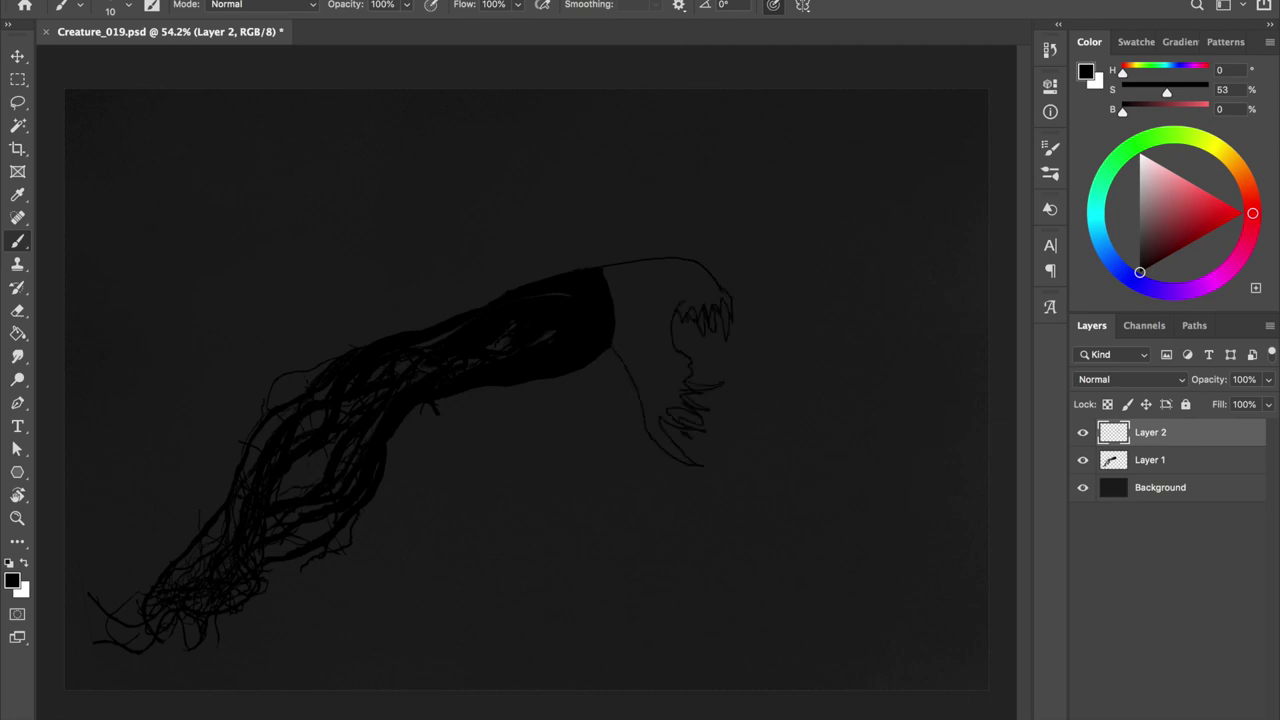
pyautogui.hotkey('ctrl', 'z')
pyautogui.hotkey('ctrl', 'z')
pyautogui.hotkey('ctrl', 'z')
# Draw a jagged upper head, lower jaw with teeth and a bulbous snout, undoing the last strokes
pyautogui.moveTo(615, 222); pyautogui.dragTo(642, 345)
pyautogui.moveTo(633, 298); pyautogui.dragTo(634, 330)
pyautogui.moveTo(612, 350); pyautogui.dragTo(720, 410)
pyautogui.moveTo(644, 300); pyautogui.dragTo(714, 398)
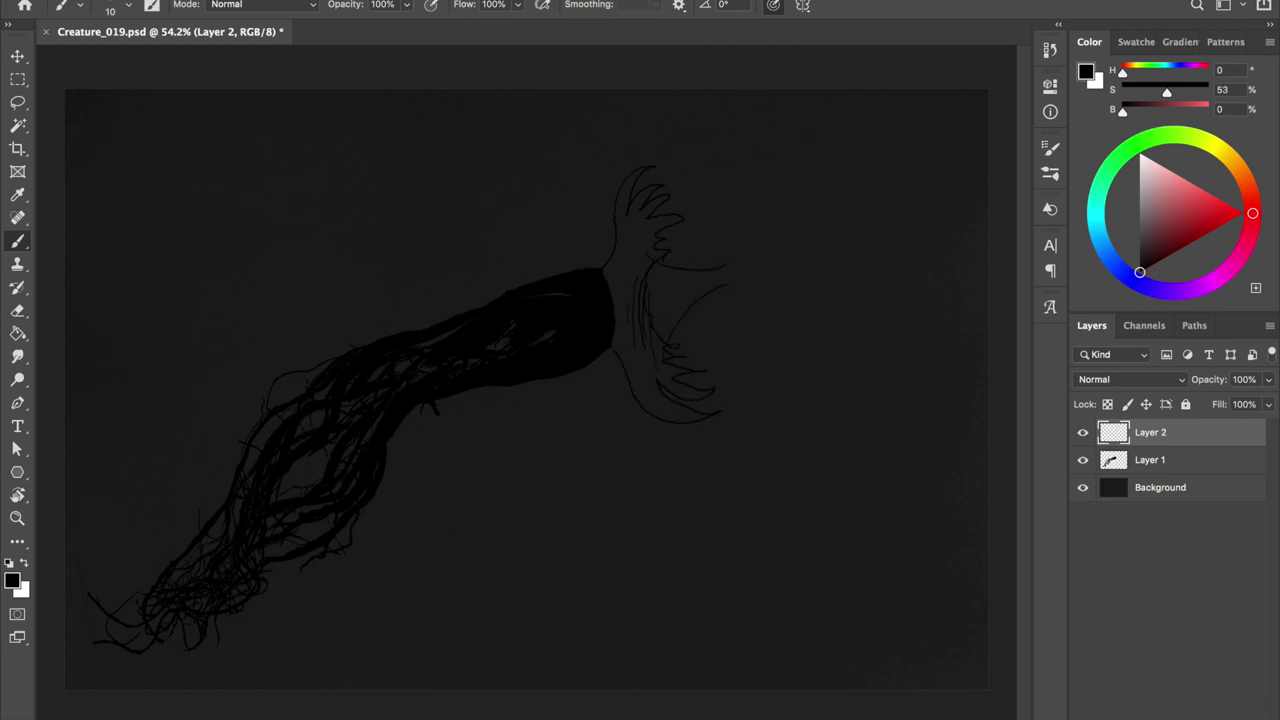
pyautogui.moveTo(745, 235); pyautogui.dragTo(712, 285)
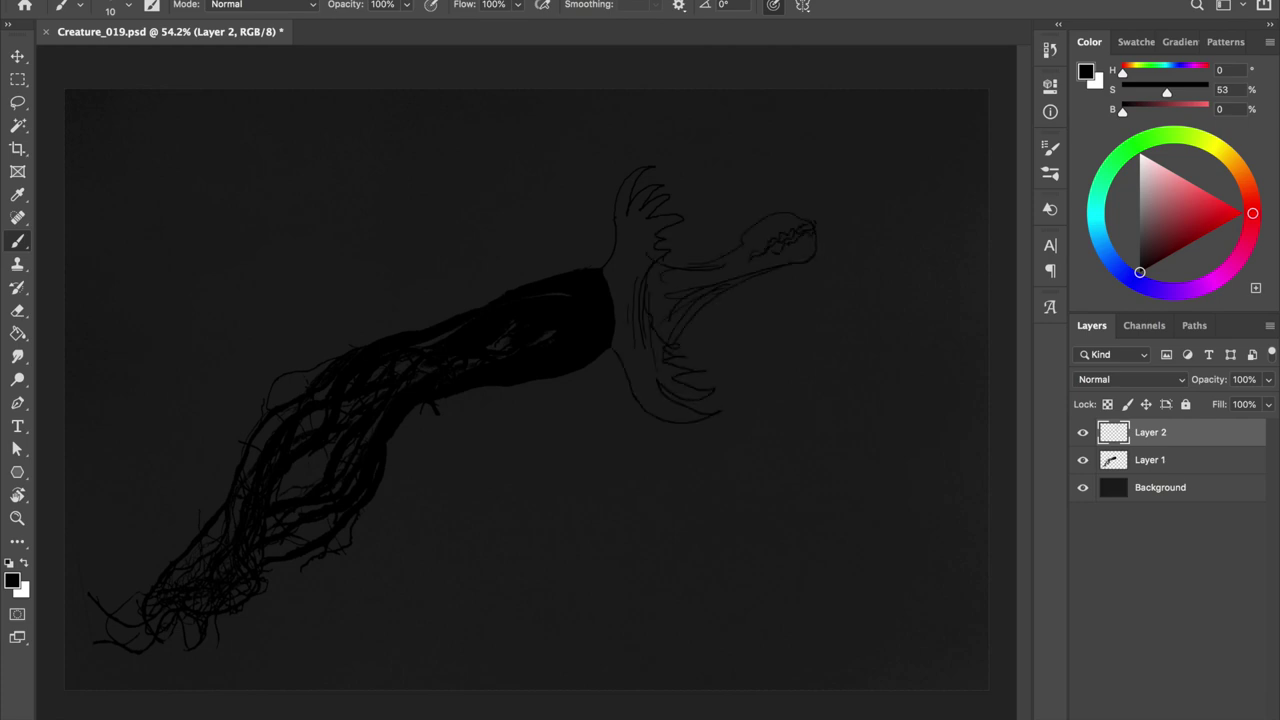
pyautogui.hotkey('ctrl', 'z')
pyautogui.hotkey('ctrl', 'z')
pyautogui.hotkey('ctrl', 'z')
pyautogui.hotkey('ctrl', 'z')
pyautogui.hotkey('ctrl', 'z')
# Try a flipped duplicate of the head as a lower jaw plus a tongue, then undo it
pyautogui.hotkey('ctrl', 'shift', 'z')
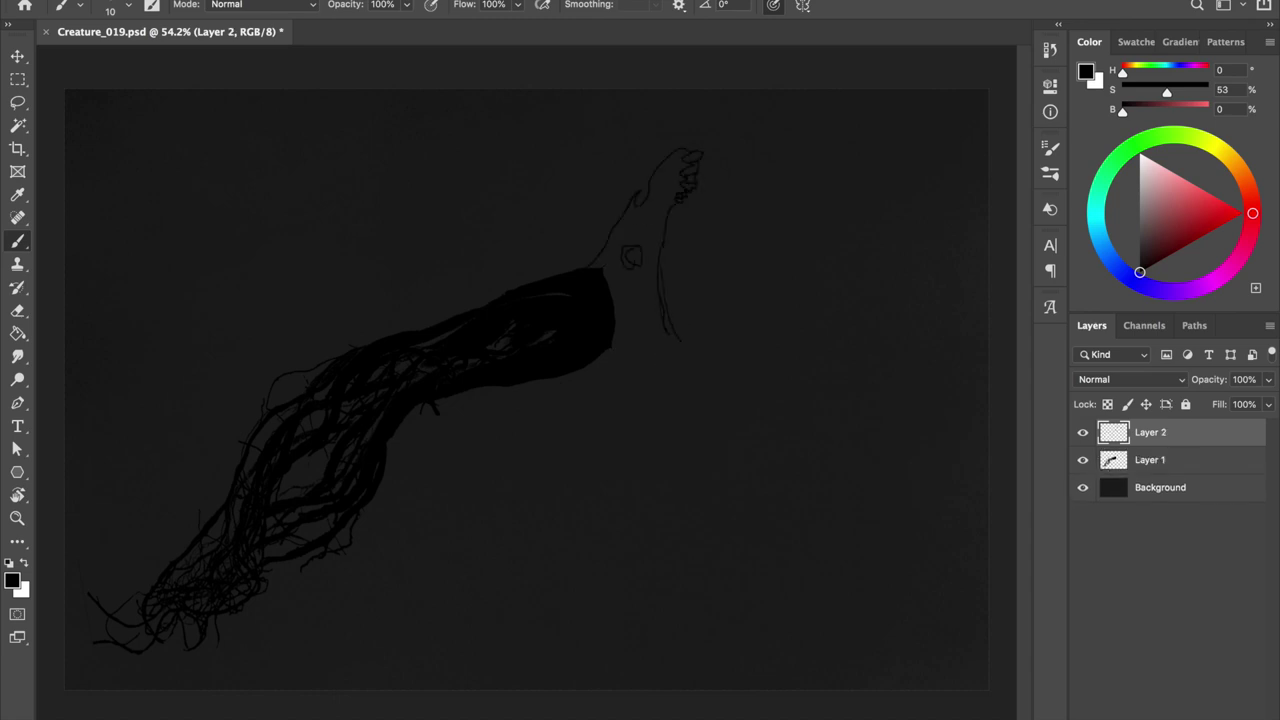
pyautogui.hotkey('ctrl', 'j')
pyautogui.moveTo(686, 277); pyautogui.dragTo(729, 371)
pyautogui.hotkey('ctrl', 't')
pyautogui.press('Return')
pyautogui.press('b')
pyautogui.moveTo(738, 240); pyautogui.dragTo(692, 298)
pyautogui.hotkey('ctrl', 'z')
pyautogui.hotkey('ctrl', 'z')
pyautogui.hotkey('ctrl', 'z')
pyautogui.hotkey('ctrl', 'z')
pyautogui.hotkey('ctrl', 'z')
pyautogui.hotkey('ctrl', 'z')
# On a fresh sketch layer, draw the long snout line, an eye socket and the lower jaw line
pyautogui.hotkey('ctrl', 'shift', 'n')
pyautogui.press('Return')
pyautogui.moveTo(720, 250); pyautogui.dragTo(857, 282)
pyautogui.moveTo(684, 284); pyautogui.dragTo(685, 268)
pyautogui.moveTo(720, 318); pyautogui.dragTo(790, 320)
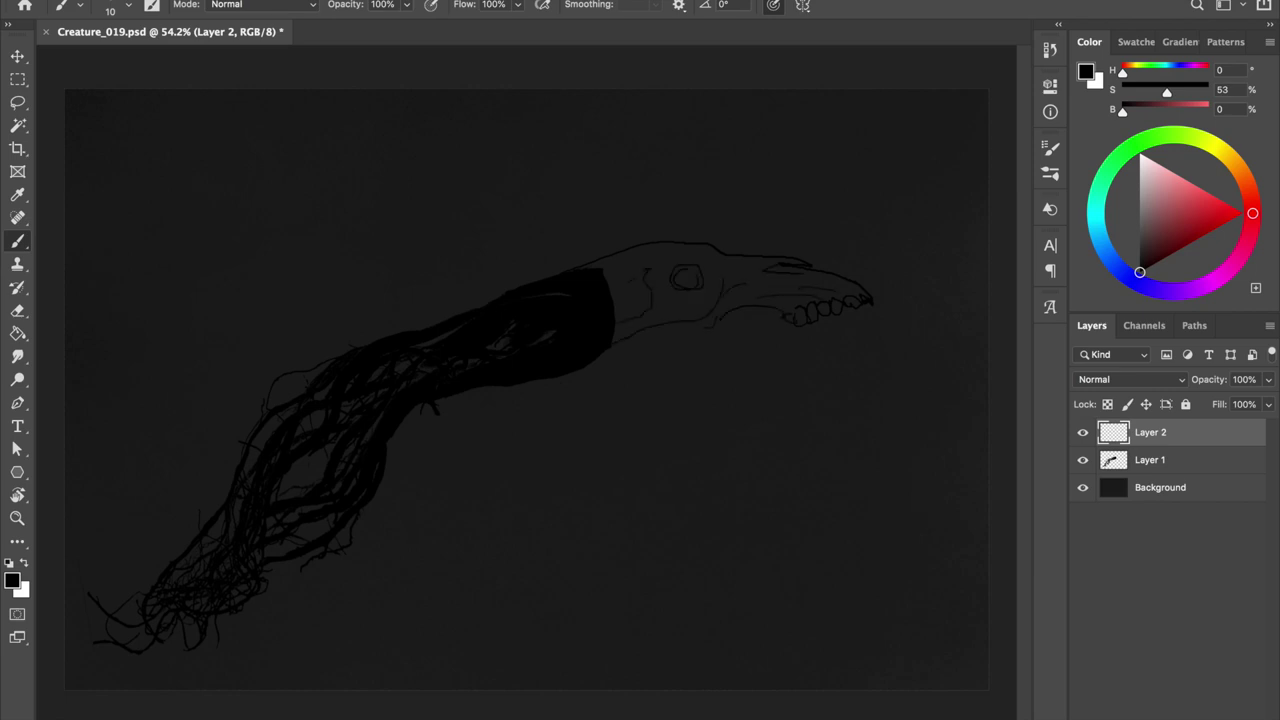
# Add the throat pouch curve, a jaw line below the teeth and strokes at the snout tip
pyautogui.moveTo(719, 318); pyautogui.dragTo(562, 370)
pyautogui.moveTo(720, 345); pyautogui.dragTo(884, 343)
pyautogui.moveTo(864, 304); pyautogui.dragTo(904, 320)
pyautogui.moveTo(872, 306); pyautogui.dragTo(884, 345)
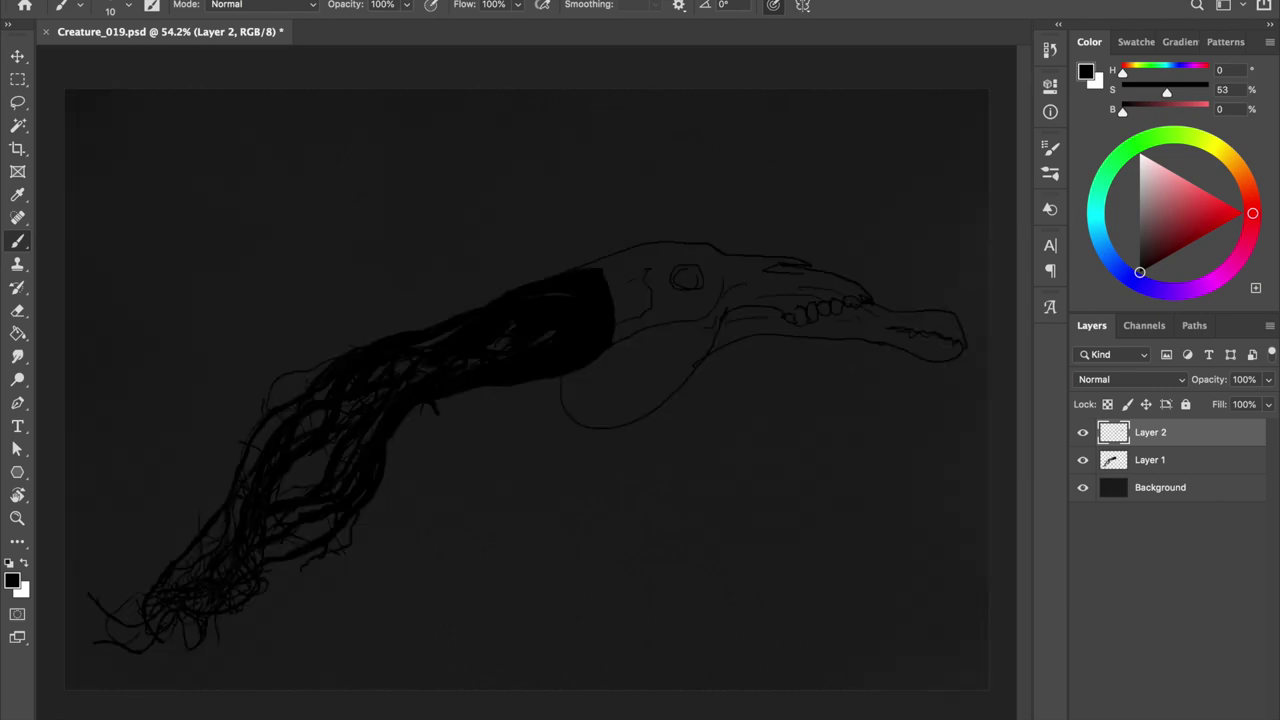
# Nudge the dark tentacle layer (Layer 1) slightly left and down
pyautogui.click(1112, 461)
pyautogui.press('v')
pyautogui.moveTo(600, 400); pyautogui.dragTo(587, 413)
# Clear the old head and draw a round skull outline, a curling arc and a long jaw
pyautogui.press('e')
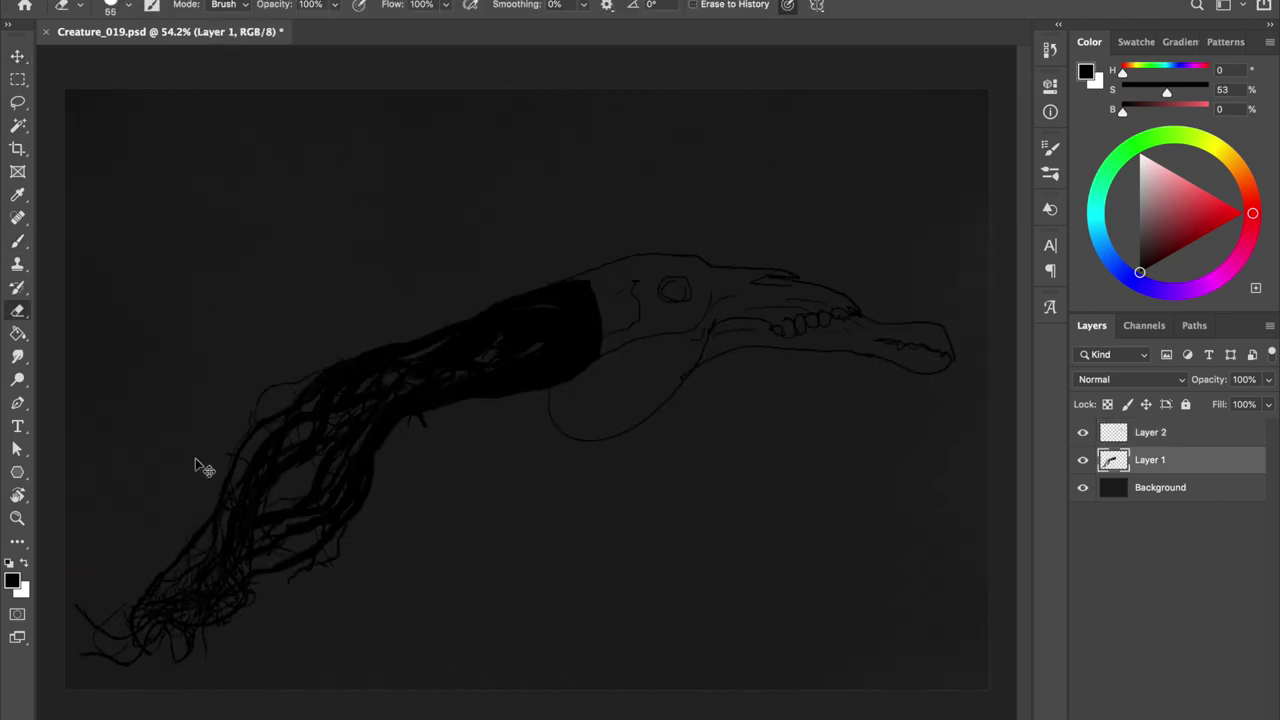
pyautogui.press('b')
pyautogui.hotkey('alt', ']')
pyautogui.moveTo(585, 277); pyautogui.dragTo(573, 392)
pyautogui.moveTo(615, 266)
pyautogui.mouseDown()
pyautogui.moveTo(772, 270)
pyautogui.moveTo(750, 293)
pyautogui.mouseUp()
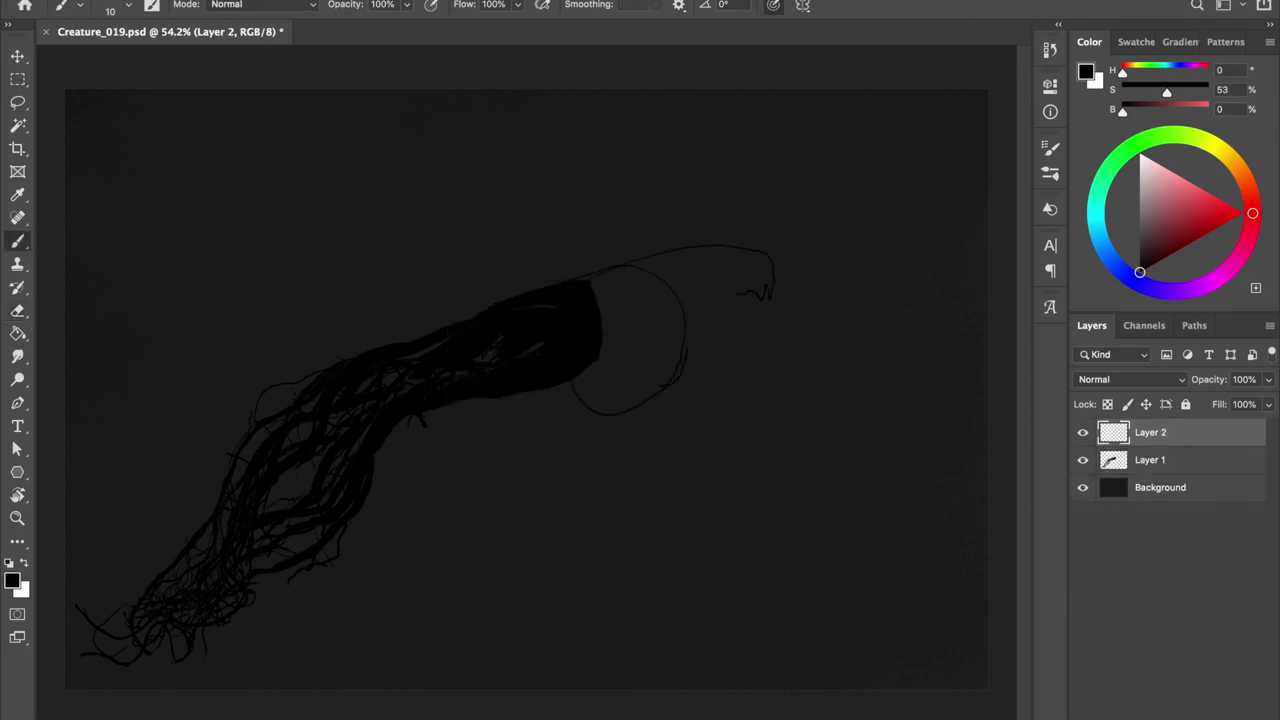
pyautogui.moveTo(768, 298)
pyautogui.mouseDown()
pyautogui.moveTo(940, 300)
pyautogui.moveTo(790, 335)
pyautogui.moveTo(935, 312)
pyautogui.mouseUp()
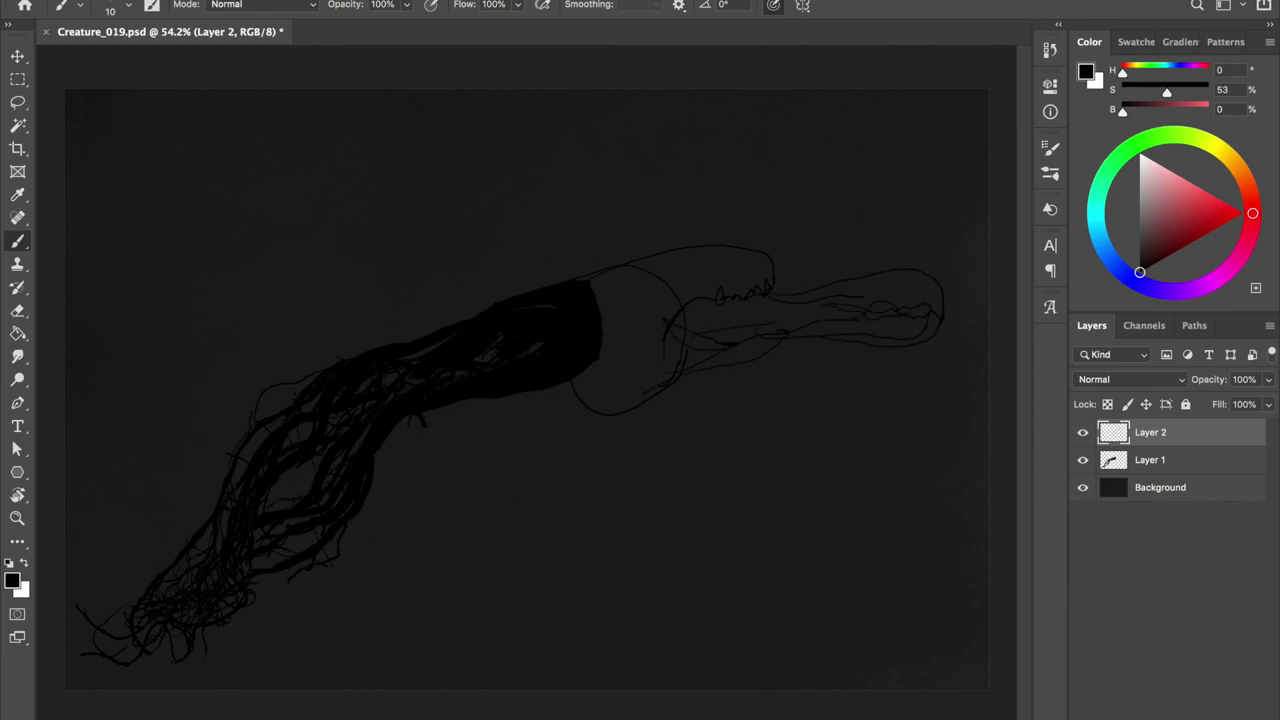
# Replace the sketch layer with a new one and outline the head's right side and bottom
pyautogui.press('BackSpace')
pyautogui.hotkey('ctrl', 'shift', 'n')
pyautogui.press('Return')
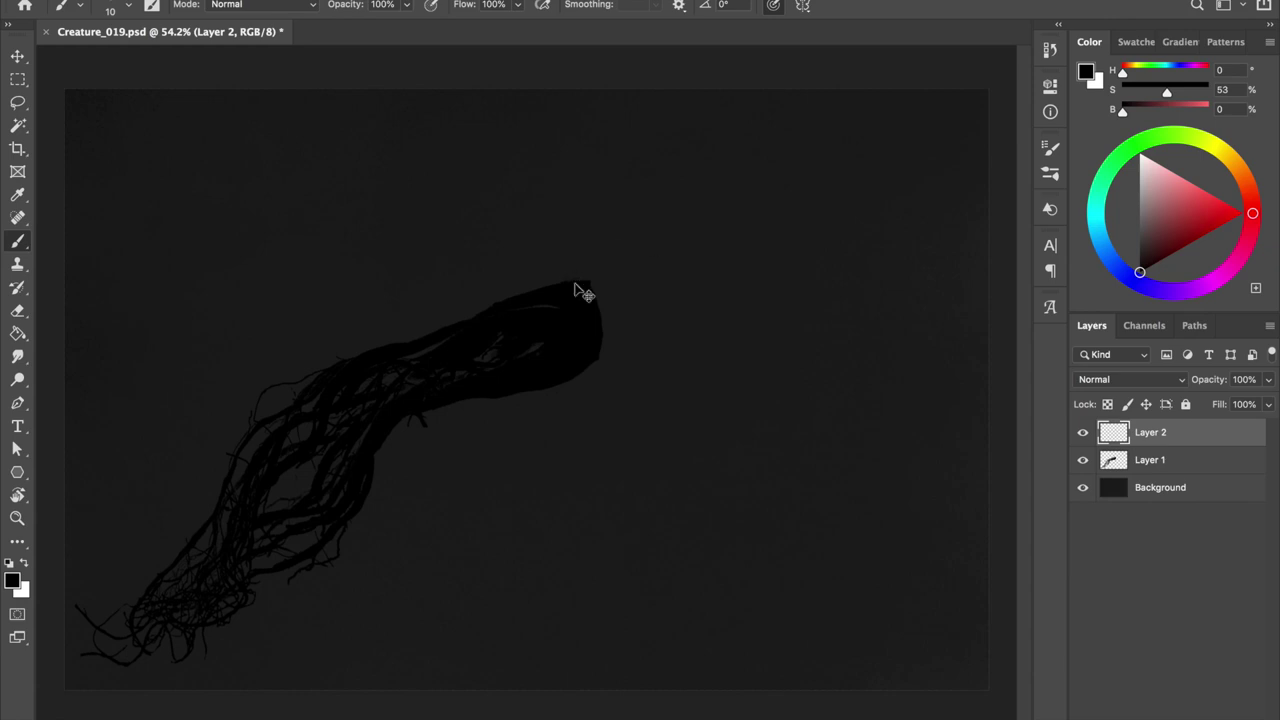
pyautogui.moveTo(662, 285); pyautogui.dragTo(508, 395)
pyautogui.moveTo(655, 375); pyautogui.dragTo(506, 432)
# Draw the long upturned jaw outline closing at the upper right, trying and undoing loops above the head
pyautogui.moveTo(685, 270)
pyautogui.mouseDown()
pyautogui.moveTo(537, 280)
pyautogui.moveTo(660, 285)
pyautogui.mouseUp()
pyautogui.hotkey('ctrl', 'z')
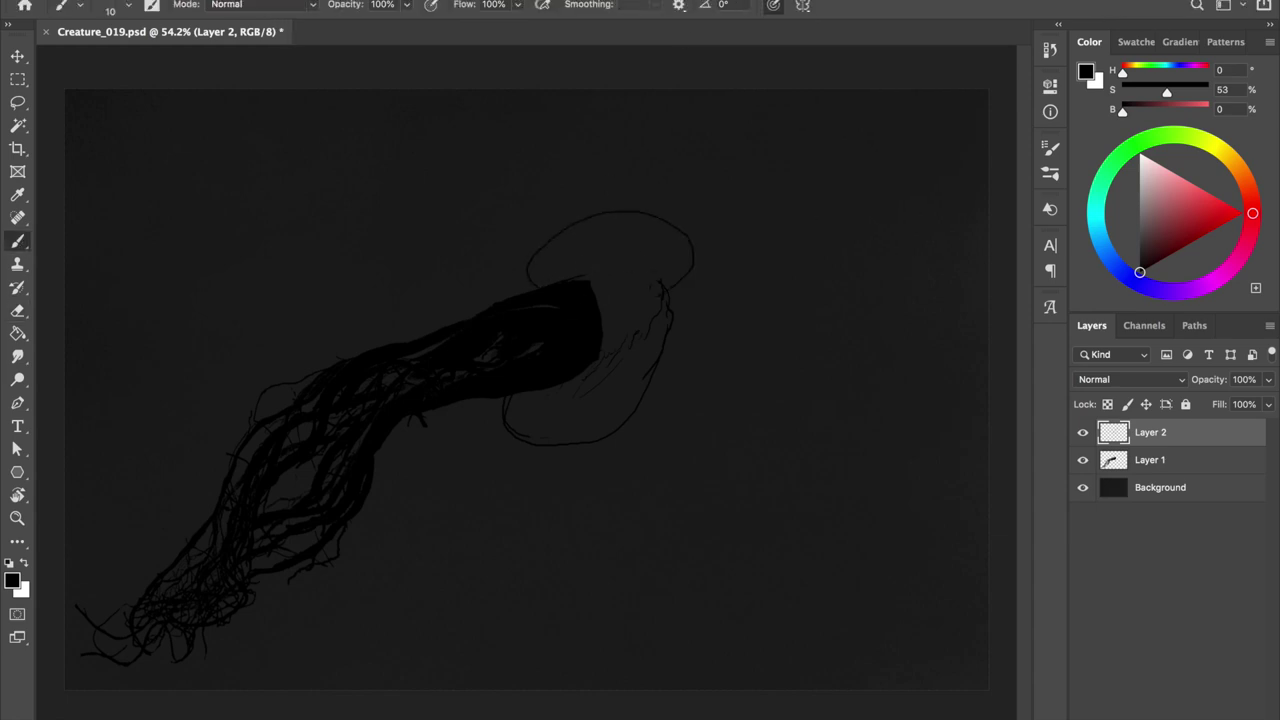
pyautogui.moveTo(645, 375); pyautogui.dragTo(775, 285)
pyautogui.moveTo(695, 238)
pyautogui.mouseDown()
pyautogui.moveTo(938, 205)
pyautogui.moveTo(775, 285)
pyautogui.mouseUp()
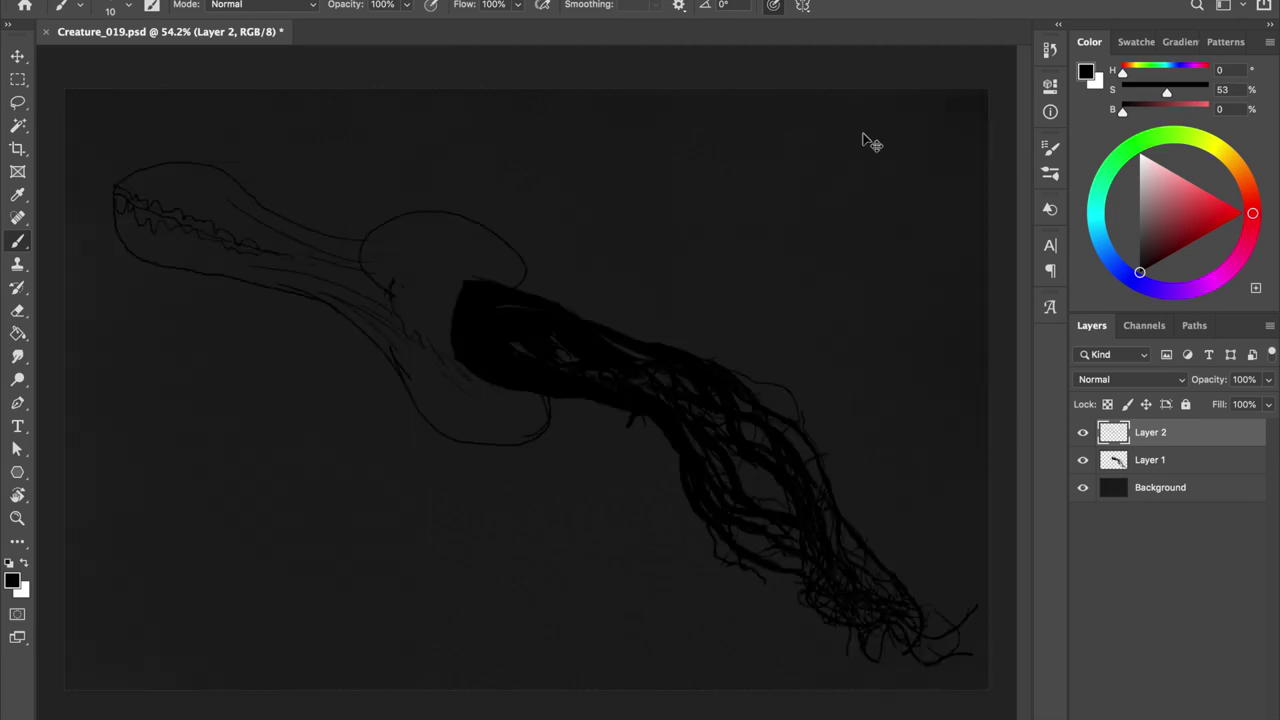
pyautogui.press('e')
pyautogui.moveTo(605, 215); pyautogui.dragTo(540, 283)
pyautogui.press('b')
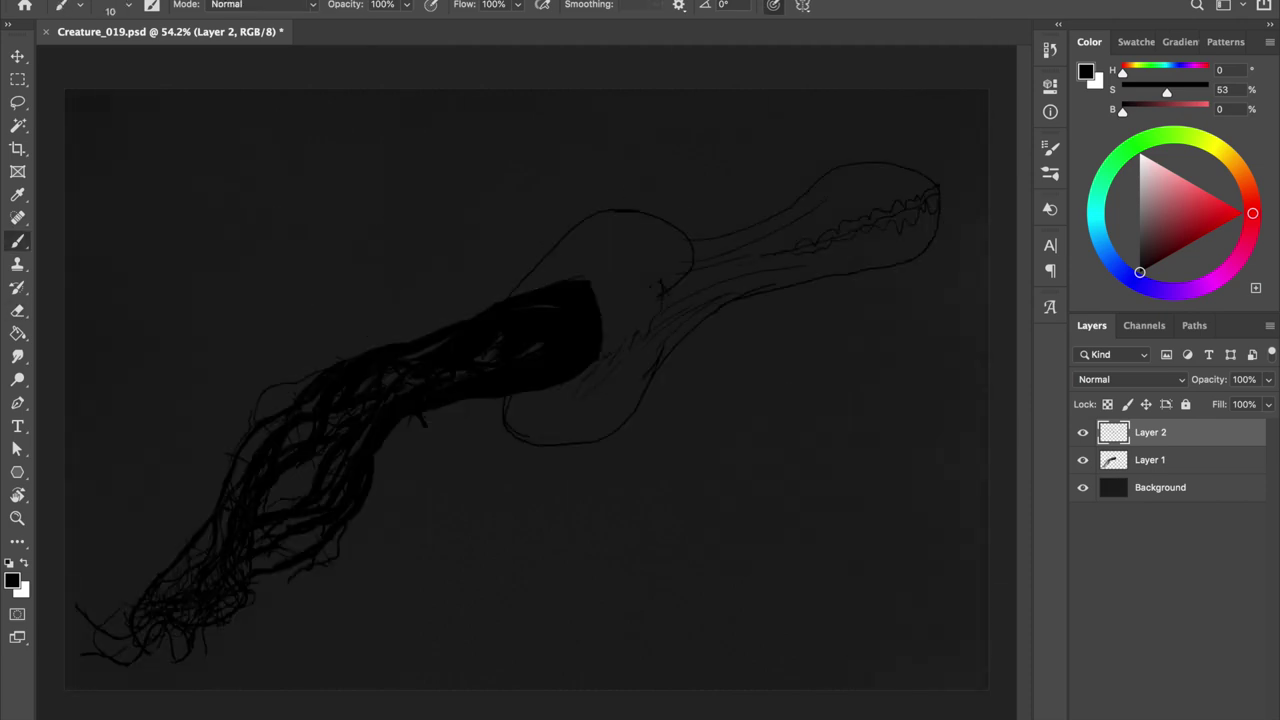
pyautogui.hotkey('ctrl', 'z')
# Add fur strokes below the head and a flatter arc over it, save, and hide the tentacle layer
pyautogui.moveTo(656, 360); pyautogui.dragTo(686, 384)
pyautogui.moveTo(661, 360)
pyautogui.mouseDown()
pyautogui.moveTo(706, 345)
pyautogui.moveTo(690, 392)
pyautogui.mouseUp()
pyautogui.hotkey('ctrl', 'z')
pyautogui.moveTo(651, 214); pyautogui.dragTo(508, 297)
pyautogui.hotkey('ctrl', 's')
pyautogui.click(1082, 459)
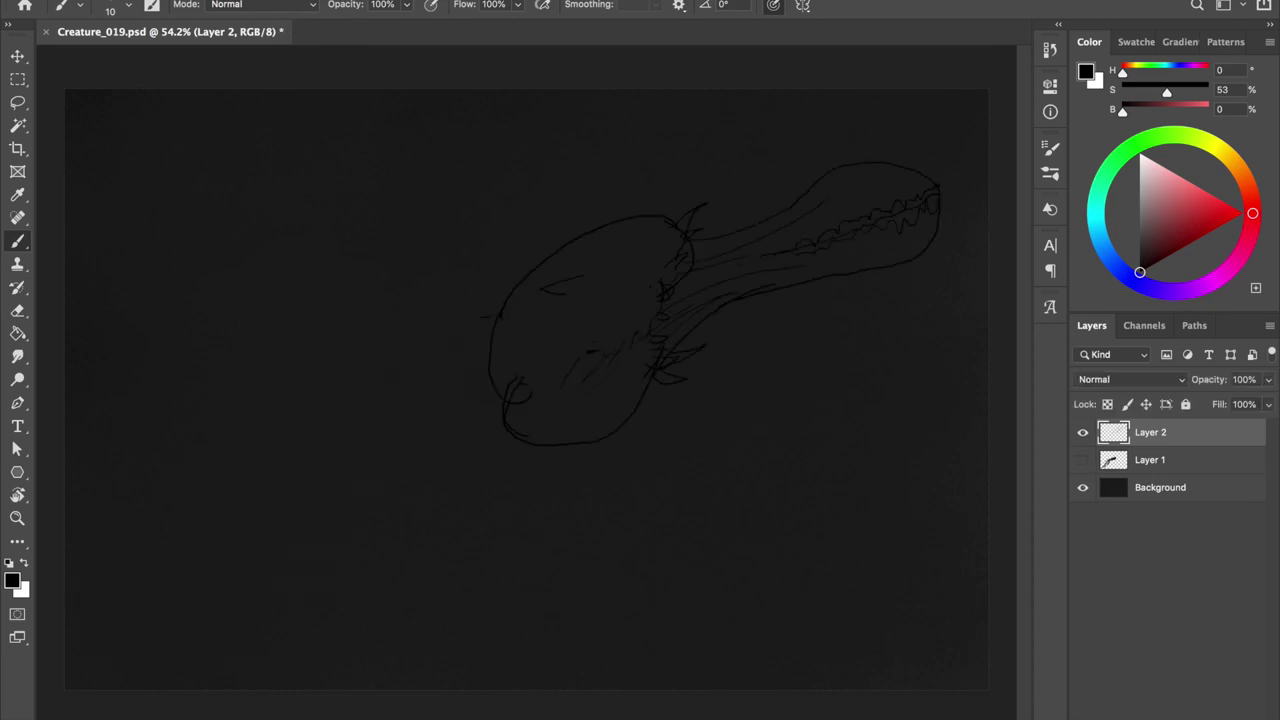
# Fill the creature shape with grey and recolour the tentacle layer with a merged clipped fill
pyautogui.press('g')
pyautogui.click(578, 286)
pyautogui.click(1082, 487)
pyautogui.click(1150, 487)
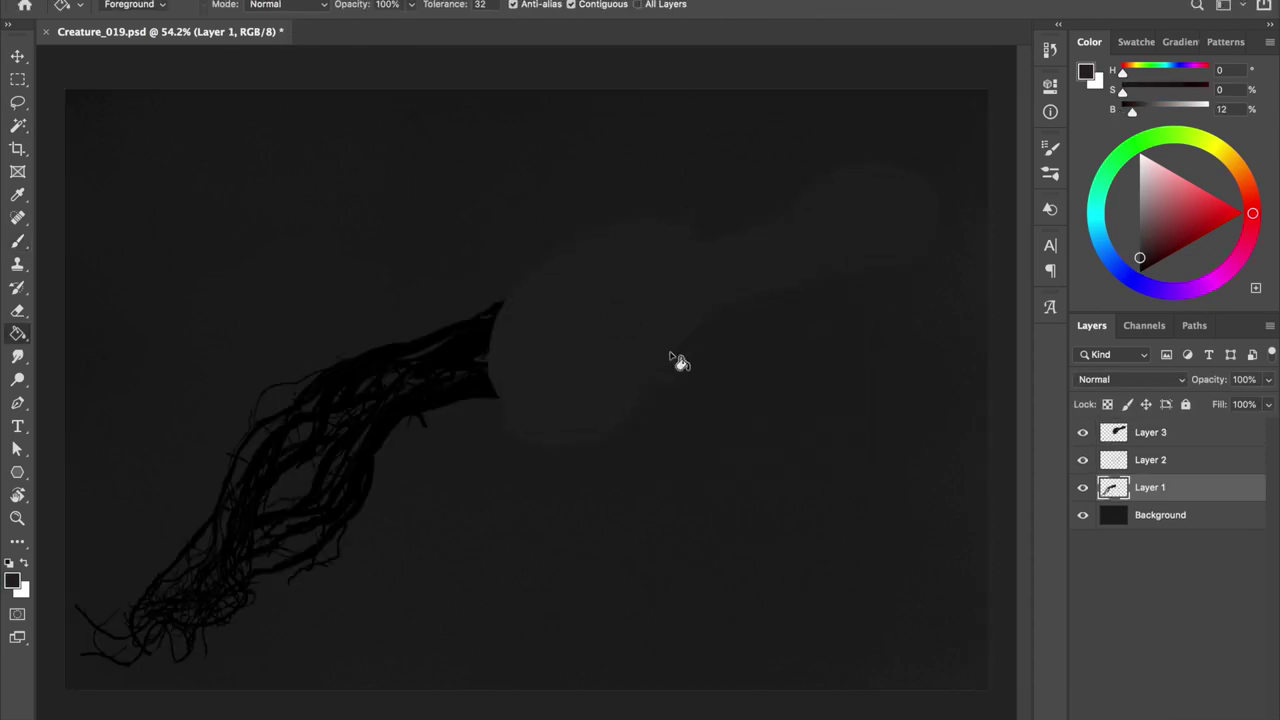
pyautogui.hotkey('ctrl', 'shift', 'n')
pyautogui.press('Return')
pyautogui.click(588, 550)
pyautogui.hotkey('ctrl', 'e')
# Delete the old line sketch layer and adjust the background's hue and saturation
pyautogui.click(1112, 459)
pyautogui.press('Delete')
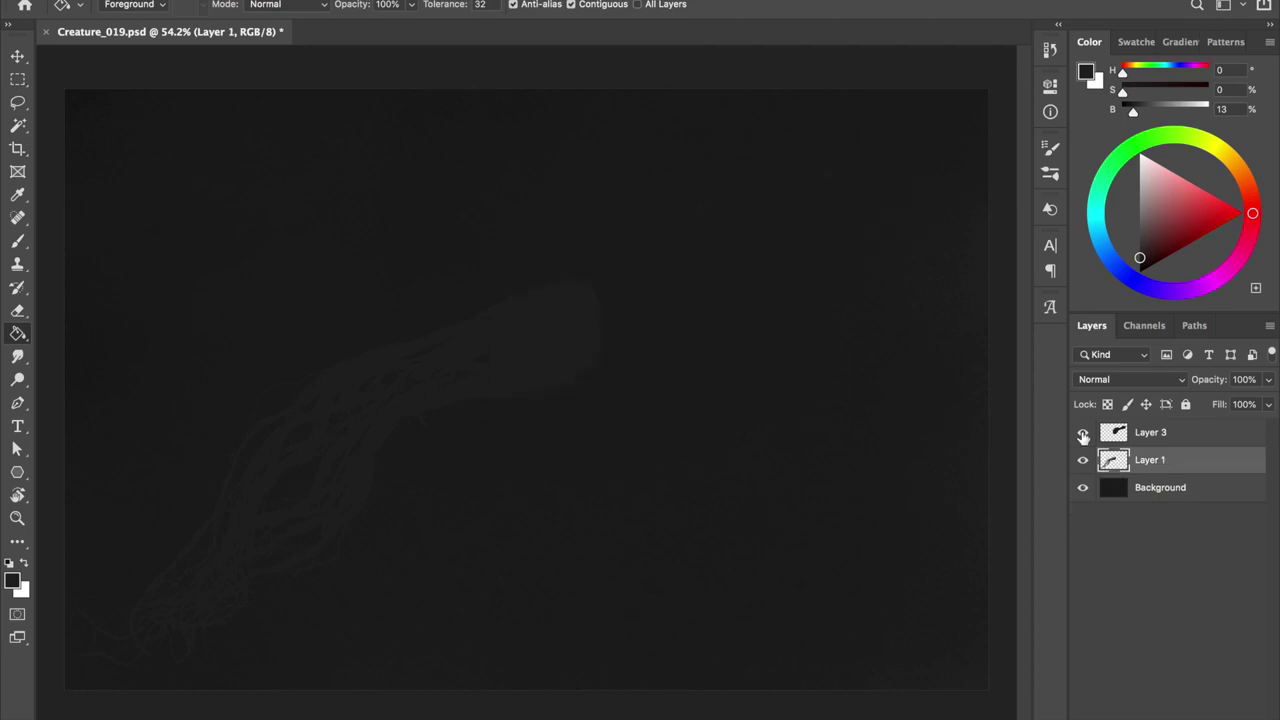
pyautogui.click(1150, 487)
pyautogui.hotkey('ctrl', 'u')
pyautogui.click(1060, 291)
# Move the creature silhouette right and down and rotate it 5°
pyautogui.click(1150, 432)
pyautogui.press('v')
pyautogui.moveTo(708, 264)
pyautogui.mouseDown()
pyautogui.moveTo(748, 289)
pyautogui.moveTo(666, 349)
pyautogui.mouseUp()
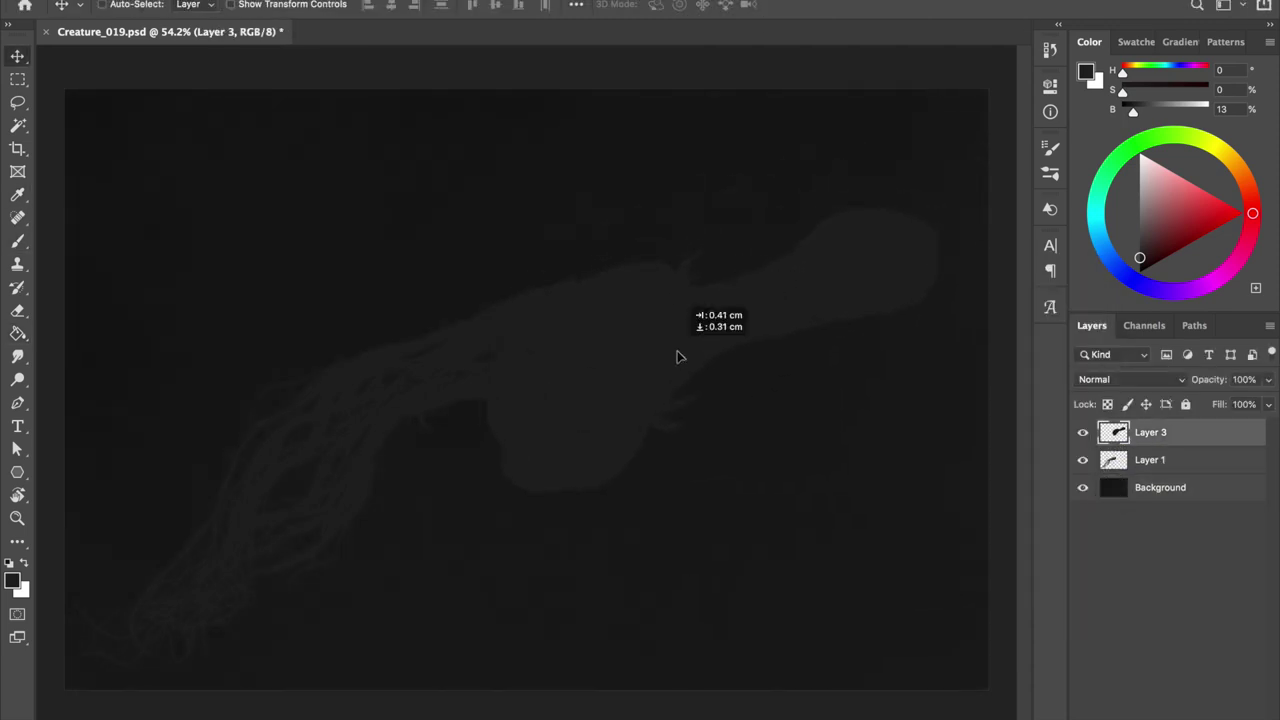
pyautogui.hotkey('ctrl', 't')
pyautogui.moveTo(757, 175); pyautogui.dragTo(772, 181)
pyautogui.press('Return')
# Shrink the brush, save, and erase a small patch of the silhouette
pyautogui.press('b')
pyautogui.press('[')
pyautogui.press('[')
pyautogui.press('[')
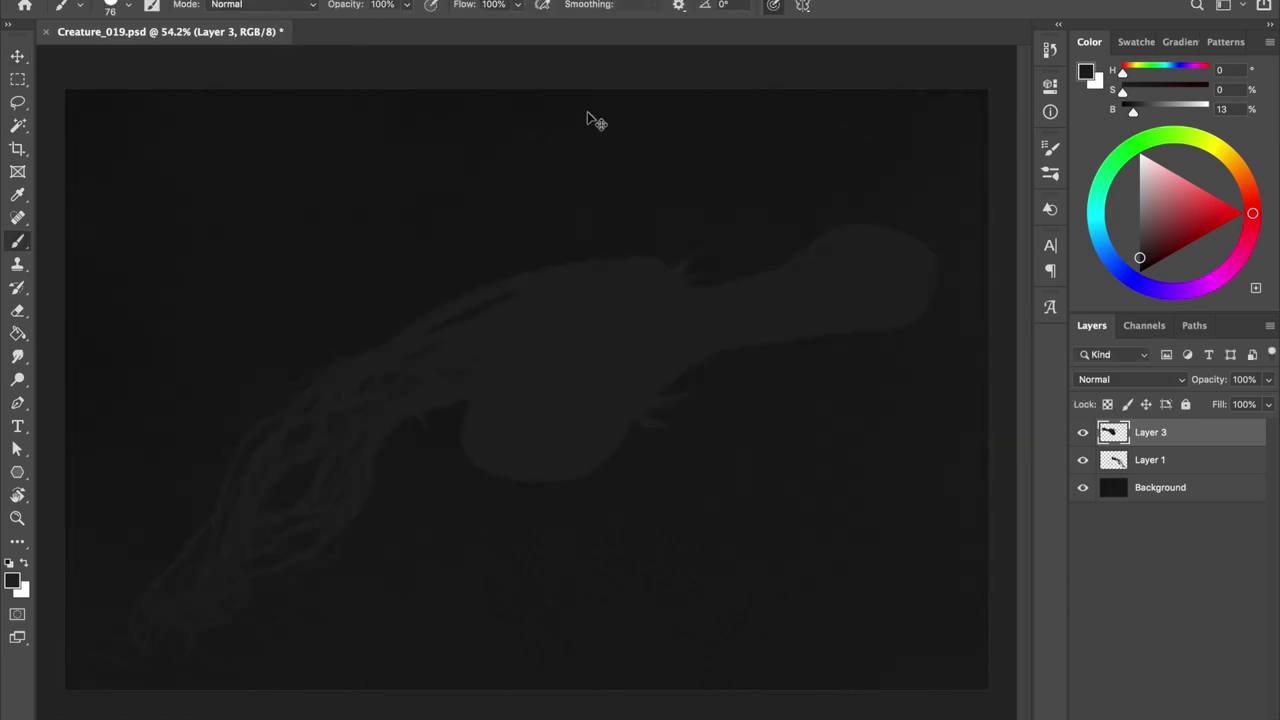
pyautogui.hotkey('ctrl', 's')
pyautogui.press('e')
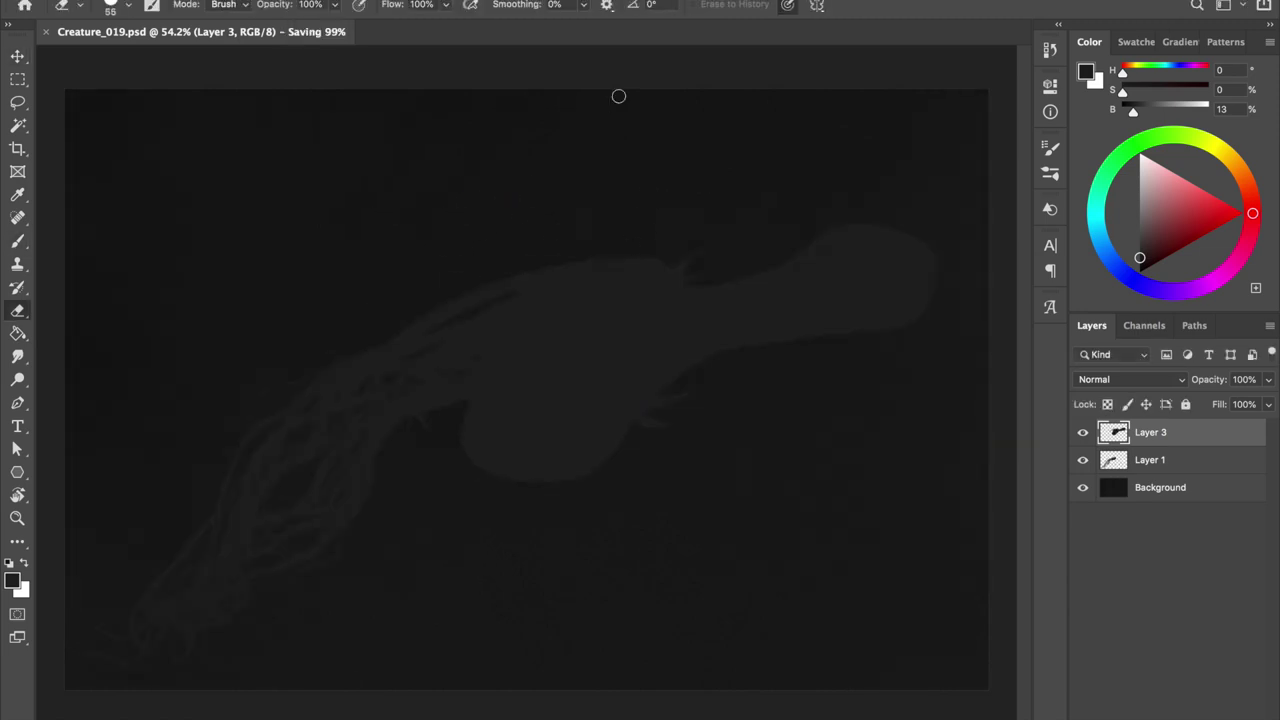
pyautogui.moveTo(941, 252); pyautogui.dragTo(960, 278)
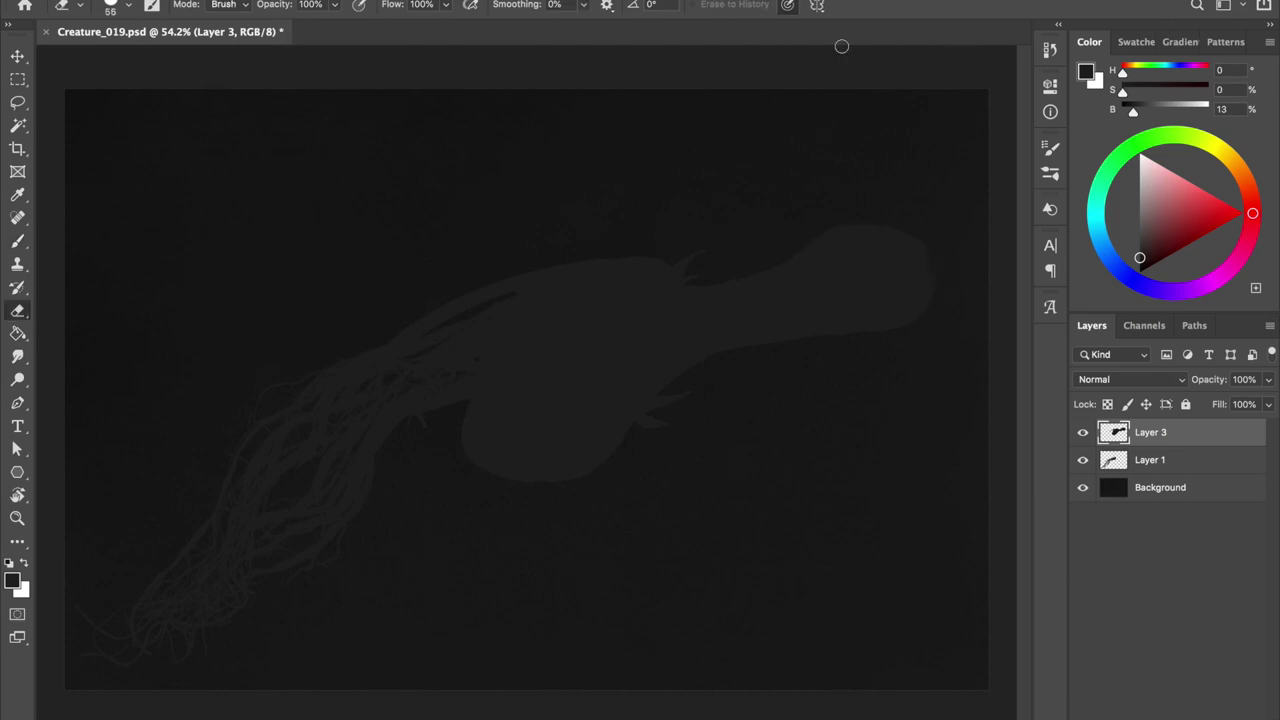
# Lasso the creature's head and rotate it downward
pyautogui.press('l')
pyautogui.moveTo(880, 164)
pyautogui.mouseDown()
pyautogui.moveTo(822, 166)
pyautogui.moveTo(880, 164)
pyautogui.mouseUp()
pyautogui.hotkey('ctrl', 't')
pyautogui.moveTo(955, 150); pyautogui.dragTo(934, 131)
pyautogui.press('Return')
pyautogui.hotkey('ctrl', 'd')
pyautogui.press('b')
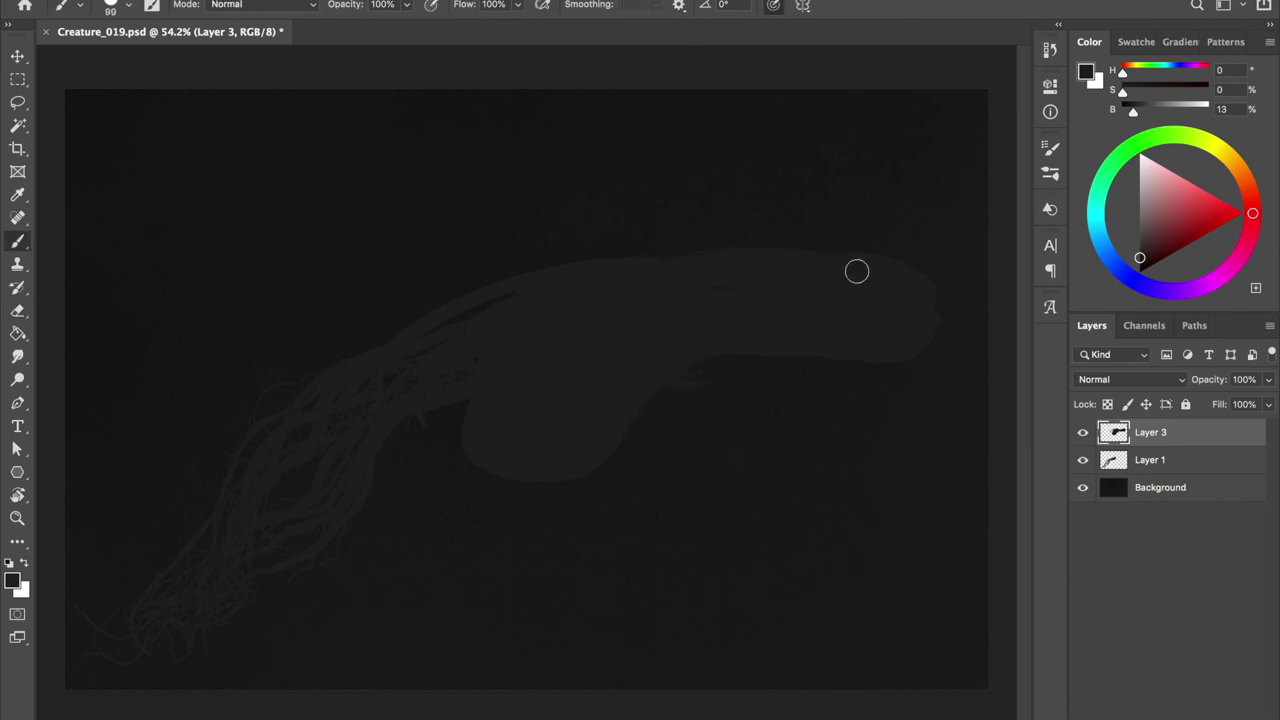
# Erase the top and the long tip of the head with a larger eraser
pyautogui.press('e')
pyautogui.moveTo(820, 270)
pyautogui.mouseDown()
pyautogui.moveTo(851, 269)
pyautogui.moveTo(757, 283)
pyautogui.mouseUp()
pyautogui.press(']')
pyautogui.press(']')
pyautogui.press(']')
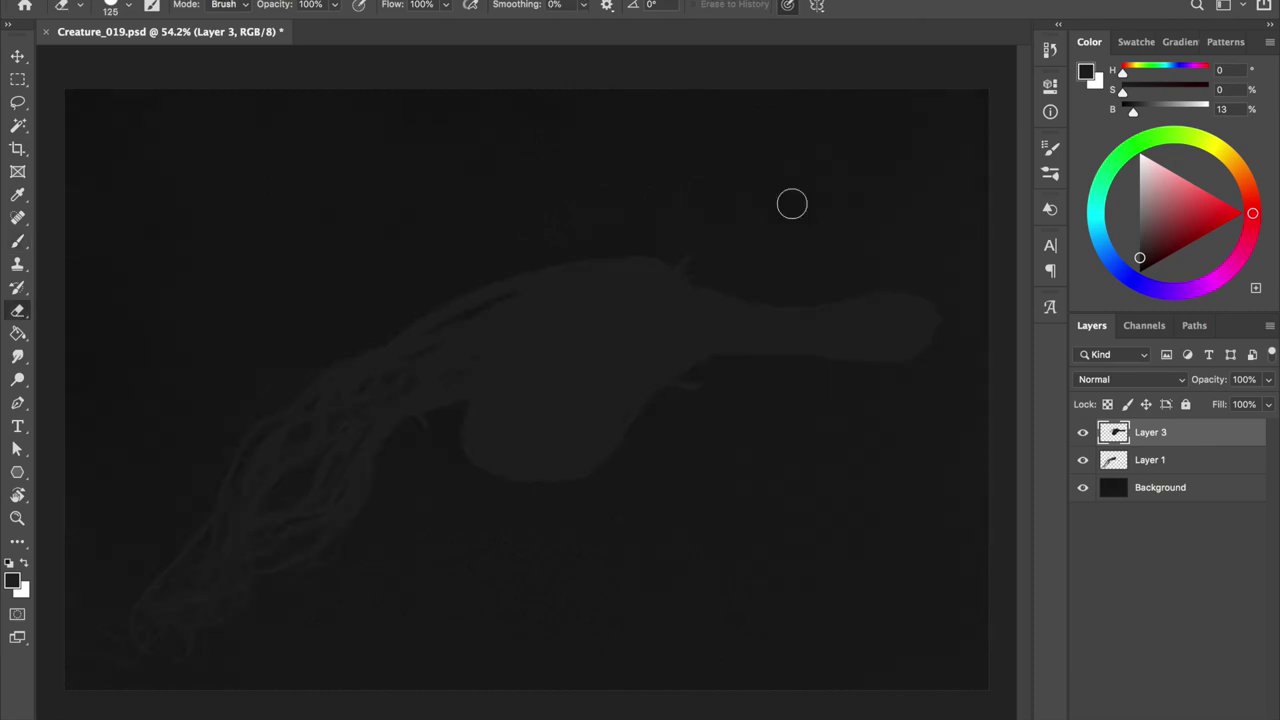
pyautogui.press(']')
pyautogui.press(']')
pyautogui.press(']')
pyautogui.moveTo(906, 294)
pyautogui.mouseDown()
pyautogui.moveTo(768, 320)
pyautogui.moveTo(734, 309)
pyautogui.mouseUp()
# Paint a short extension on the head's upper right, undo a longer one, and save
pyautogui.press('b')
pyautogui.moveTo(657, 257)
pyautogui.mouseDown()
pyautogui.moveTo(831, 274)
pyautogui.moveTo(639, 273)
pyautogui.moveTo(720, 349)
pyautogui.mouseUp()
pyautogui.hotkey('ctrl', 's')
pyautogui.moveTo(743, 244)
pyautogui.mouseDown()
pyautogui.moveTo(849, 214)
pyautogui.moveTo(777, 274)
pyautogui.moveTo(820, 263)
pyautogui.mouseUp()
pyautogui.hotkey('ctrl', 'z')
pyautogui.hotkey('ctrl', 'z')
pyautogui.hotkey('ctrl', 'z')
pyautogui.hotkey('ctrl', 's')
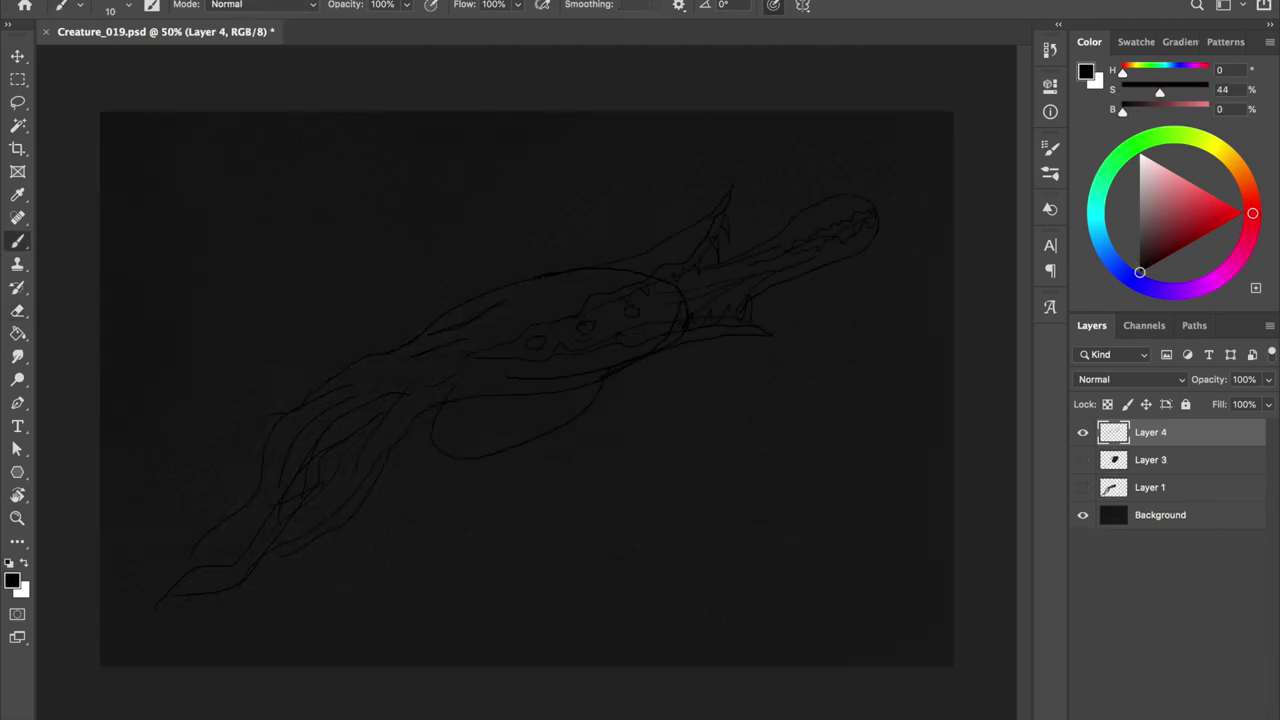
# Show the silhouette layers and Magic Wand the area enclosed by the Layer 4 sketch lines
pyautogui.press('w')
pyautogui.click(726, 449)
pyautogui.keyDown('ctrl'); pyautogui.click(1110, 430); pyautogui.keyUp('ctrl')
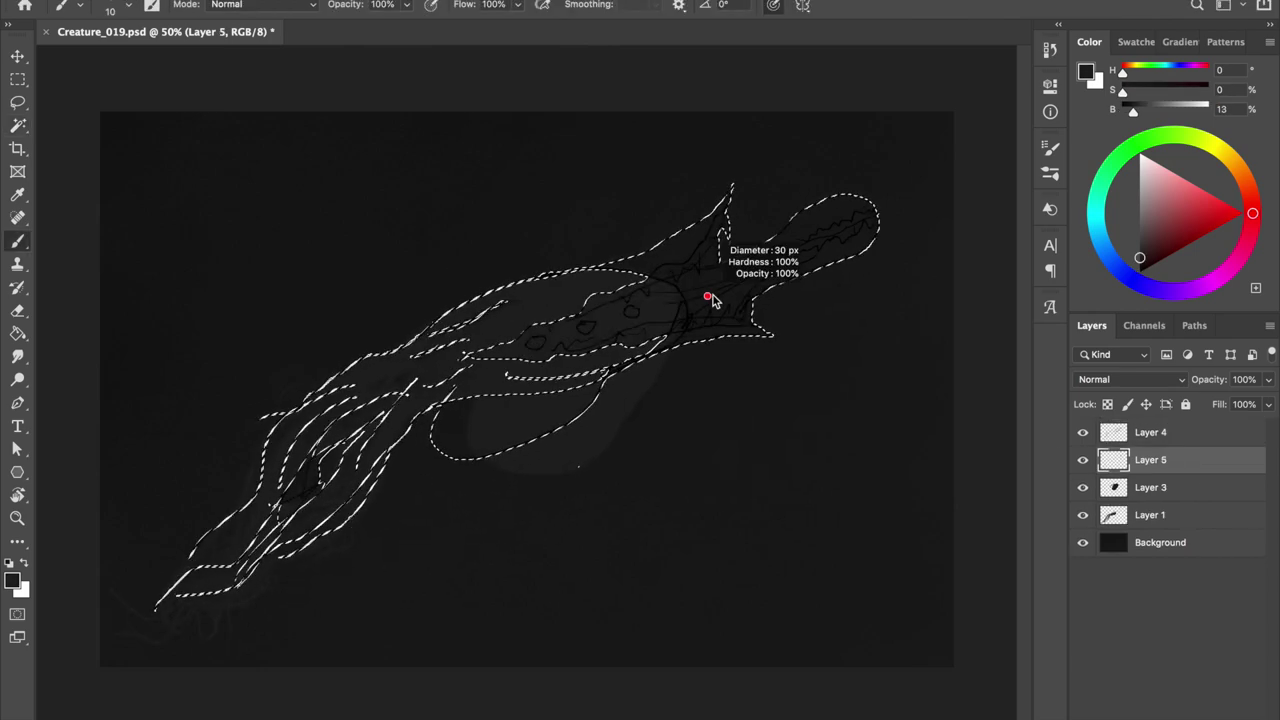
pyautogui.press('[')
pyautogui.press('[')
pyautogui.press('[')
pyautogui.moveTo(731, 294); pyautogui.dragTo(703, 294)
# Paint the grey rounded snout and crest spike on Layer 5, then save
pyautogui.press('h')
pyautogui.press('h')
pyautogui.hotkey('ctrl', 's')
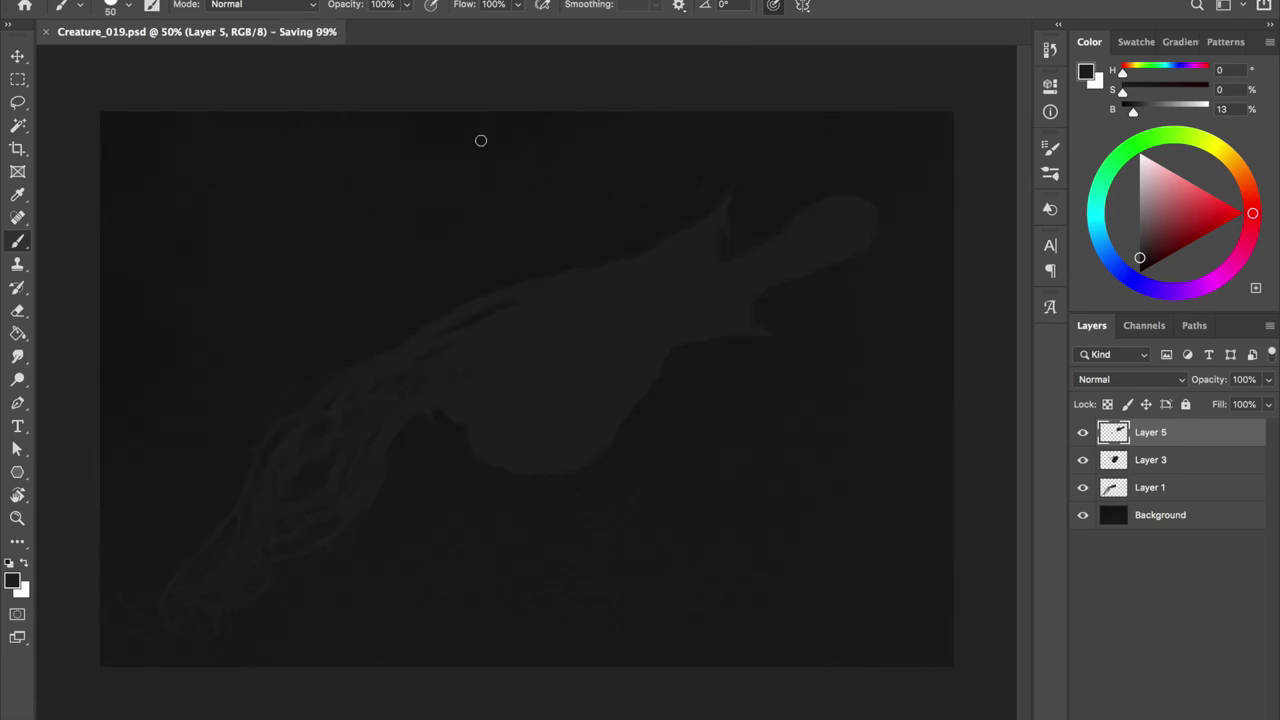
pyautogui.press('l')
pyautogui.moveTo(826, 162); pyautogui.dragTo(862, 238)
pyautogui.press('v')
pyautogui.hotkey('ctrl', 'd')
pyautogui.press('b')
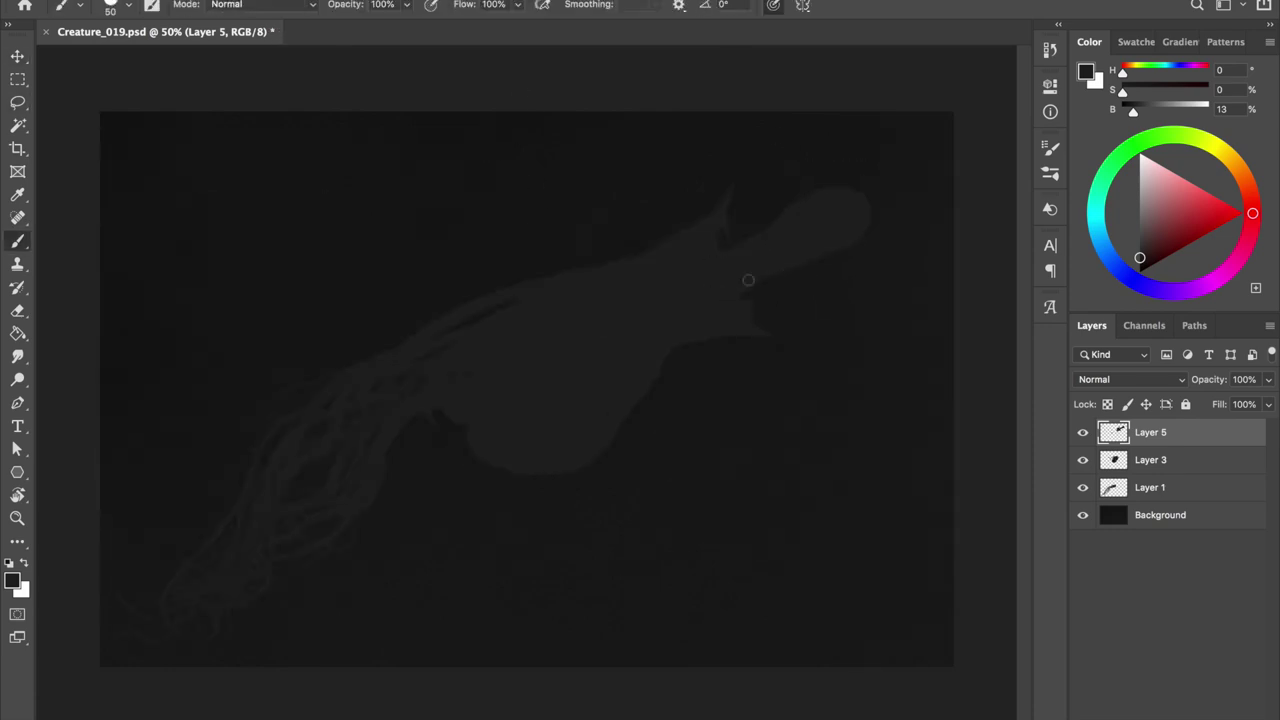
pyautogui.moveTo(736, 292); pyautogui.dragTo(607, 419)
pyautogui.hotkey('ctrl', 's')
pyautogui.hotkey('ctrl', 's')
# Shift the head layers right and warp Layer 1's tentacles outward and upward
pyautogui.keyDown('shift'); pyautogui.click(1140, 460); pyautogui.keyUp('shift')
pyautogui.press('v')
pyautogui.moveTo(590, 383)
pyautogui.mouseDown()
pyautogui.moveTo(645, 377)
pyautogui.moveTo(614, 366)
pyautogui.mouseUp()
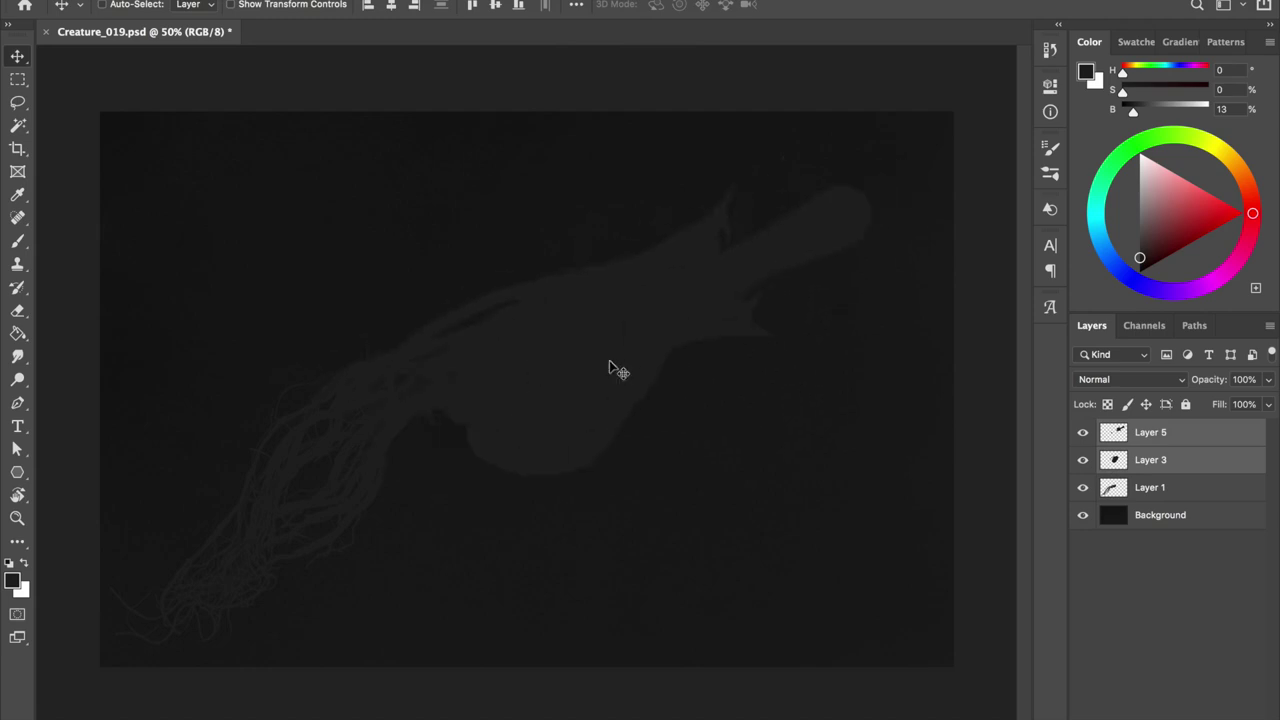
pyautogui.keyDown('ctrl'); pyautogui.click(523, 474); pyautogui.keyUp('ctrl')
pyautogui.moveTo(598, 550); pyautogui.dragTo(605, 551)
pyautogui.moveTo(429, 323)
pyautogui.mouseDown()
pyautogui.moveTo(414, 240)
pyautogui.moveTo(420, 271)
pyautogui.mouseUp()
pyautogui.press('Return')
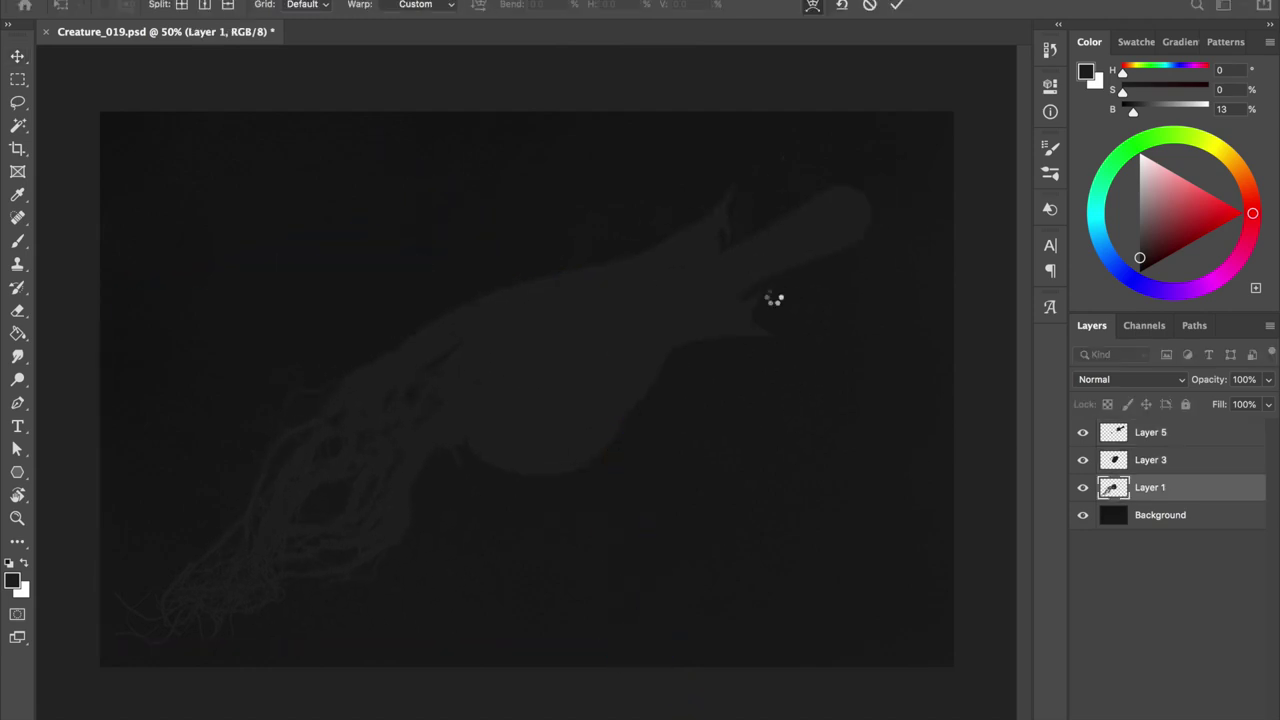
# Nudge the head and body down and re-warp the tentacles, undoing the last adjustment
pyautogui.click(1085, 433)
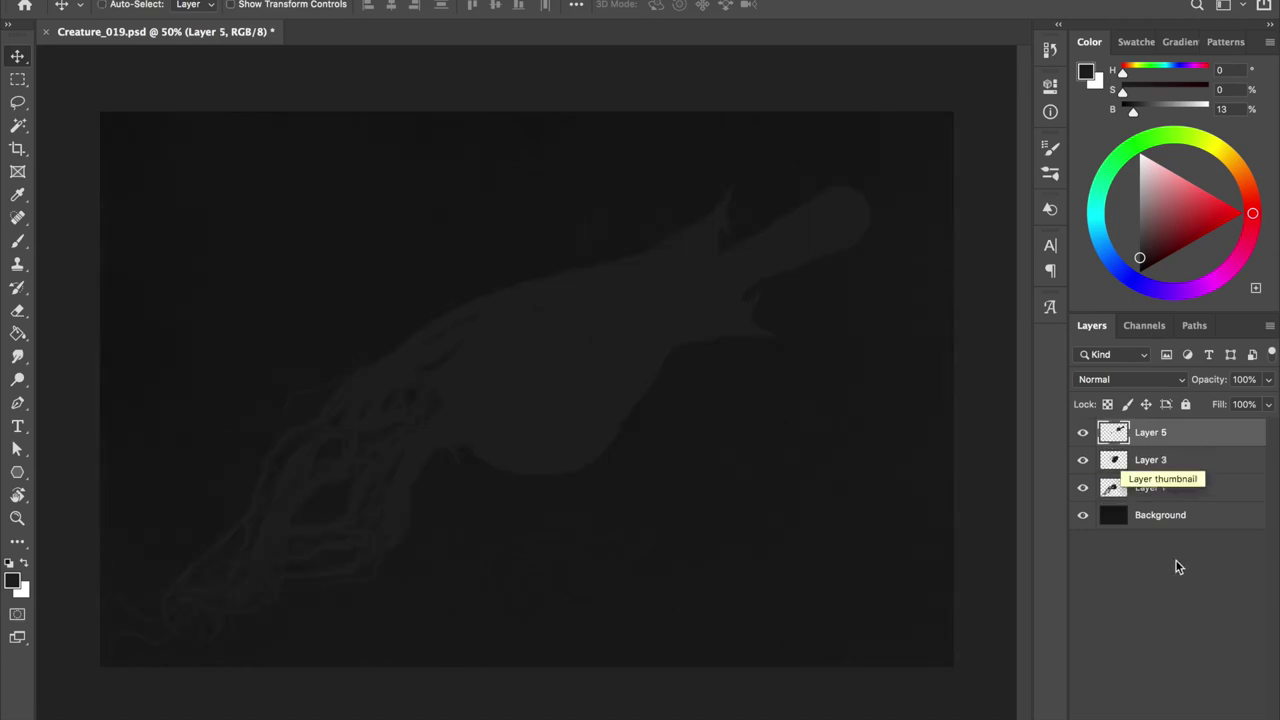
pyautogui.keyDown('shift'); pyautogui.click(1115, 460); pyautogui.keyUp('shift')
pyautogui.hotkey('ctrl', 't')
pyautogui.press('Return')
pyautogui.moveTo(600, 389); pyautogui.dragTo(586, 380)
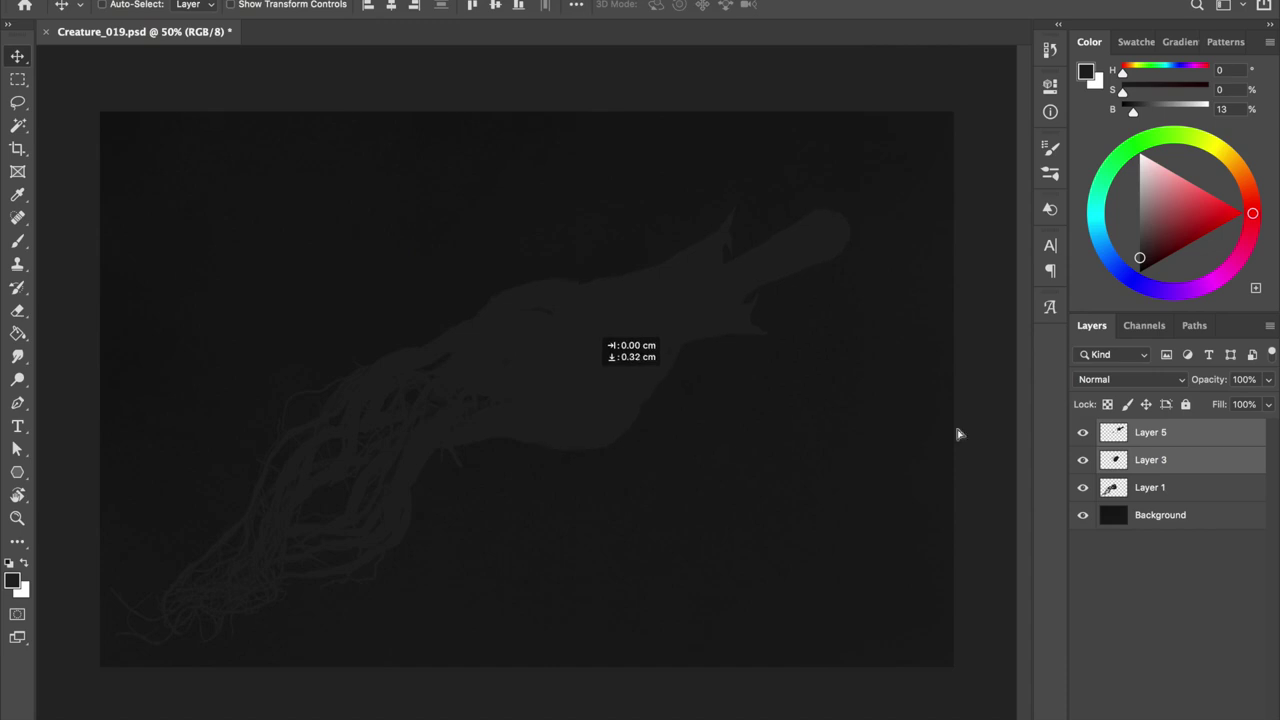
pyautogui.click(1150, 487)
pyautogui.hotkey('ctrl', 't')
pyautogui.moveTo(551, 303); pyautogui.dragTo(551, 311)
pyautogui.press('Return')
pyautogui.press('b')
pyautogui.hotkey('ctrl', 'z')
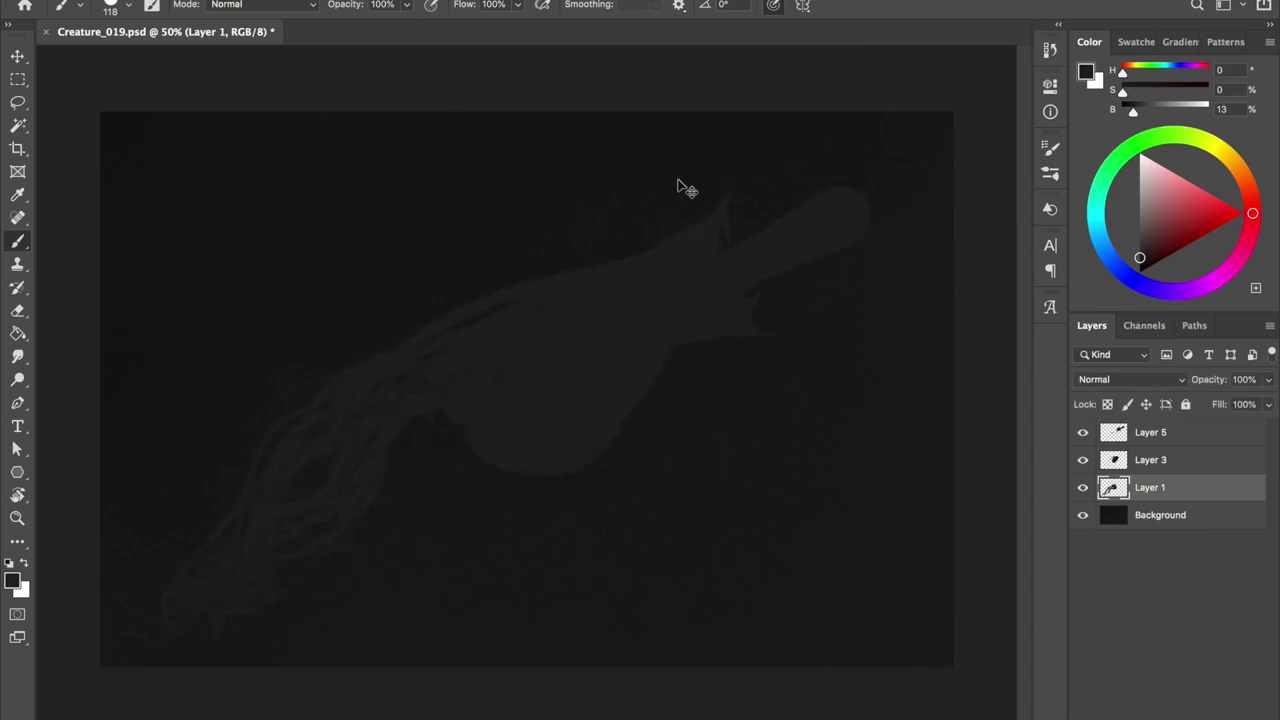
# Move the head and body layers left and slightly down onto the tentacles
pyautogui.hotkey('alt', '.')
pyautogui.hotkey('alt', 'shift', '[')
pyautogui.hotkey('ctrl', 't')
pyautogui.moveTo(634, 333); pyautogui.dragTo(560, 346)
pyautogui.press('Return')
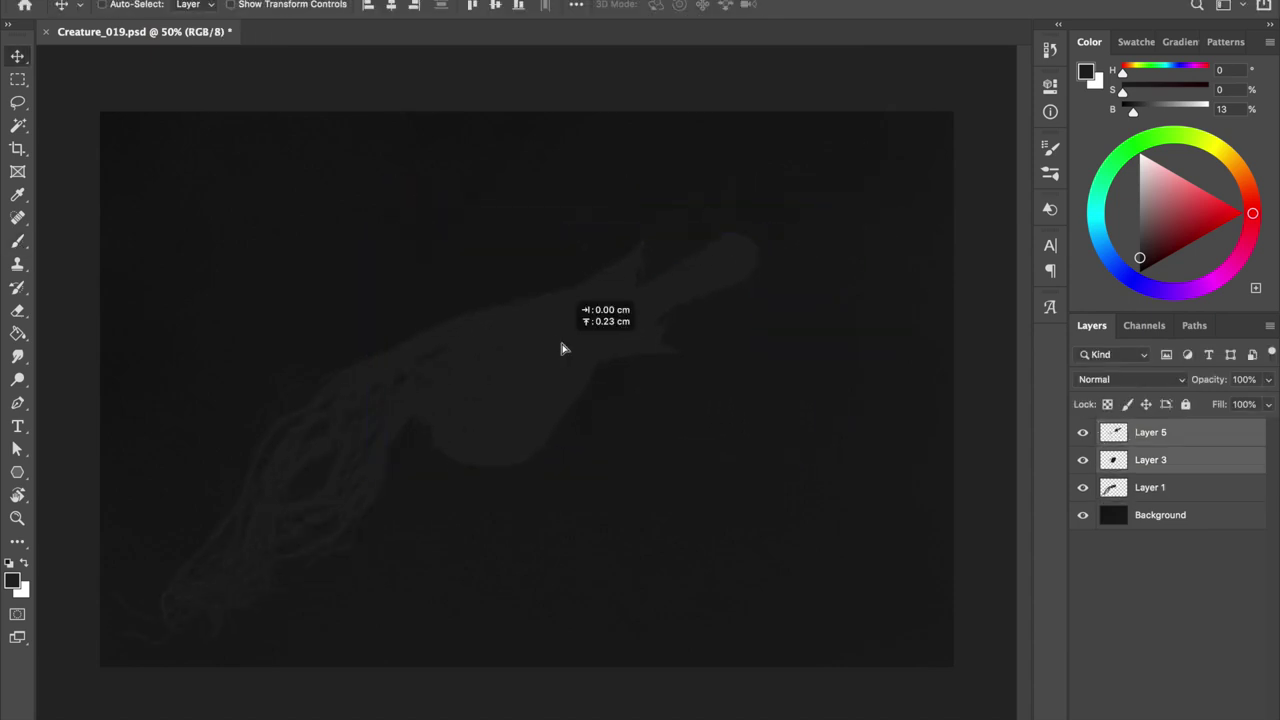
# Scale up all creature layers together, save, and merge them into Layer 5
pyautogui.hotkey('alt', 'shift', '[')
pyautogui.hotkey('ctrl', 't')
pyautogui.moveTo(776, 224); pyautogui.dragTo(854, 160)
pyautogui.press('Return')
pyautogui.hotkey('ctrl', 's')
pyautogui.hotkey('ctrl', 'e')
# Add Layer 6 clipped to the creature and darken the lower tentacles with a soft brush
pyautogui.hotkey('ctrl', 'shift', 'alt', 'n')
pyautogui.press('Return')
pyautogui.hotkey('ctrl', 'alt', 'g')
pyautogui.press('b')
pyautogui.rightClick(785, 530)
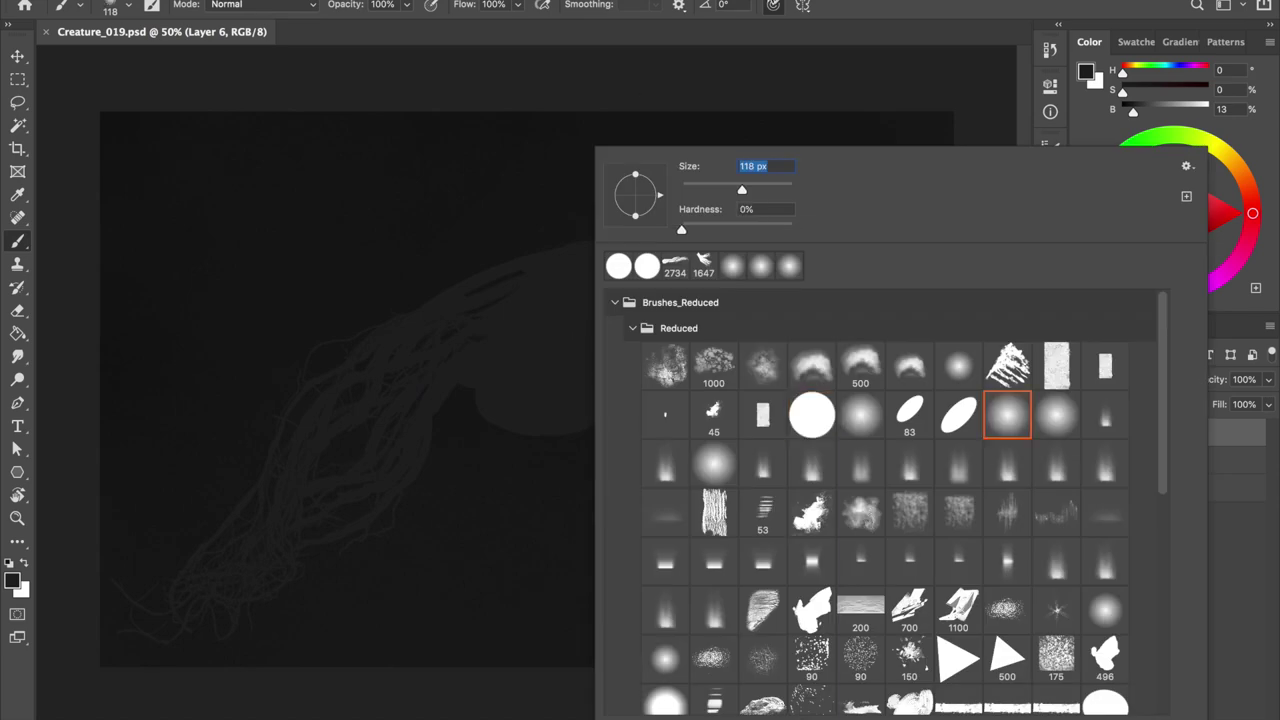
pyautogui.press('Return')
pyautogui.moveTo(420, 420)
pyautogui.mouseDown()
pyautogui.moveTo(307, 447)
pyautogui.moveTo(323, 546)
pyautogui.moveTo(534, 386)
pyautogui.moveTo(361, 358)
pyautogui.mouseUp()
# Switch to a smaller brush and set black as the painting colour
pyautogui.rightClick(634, 263)
pyautogui.press('Return')
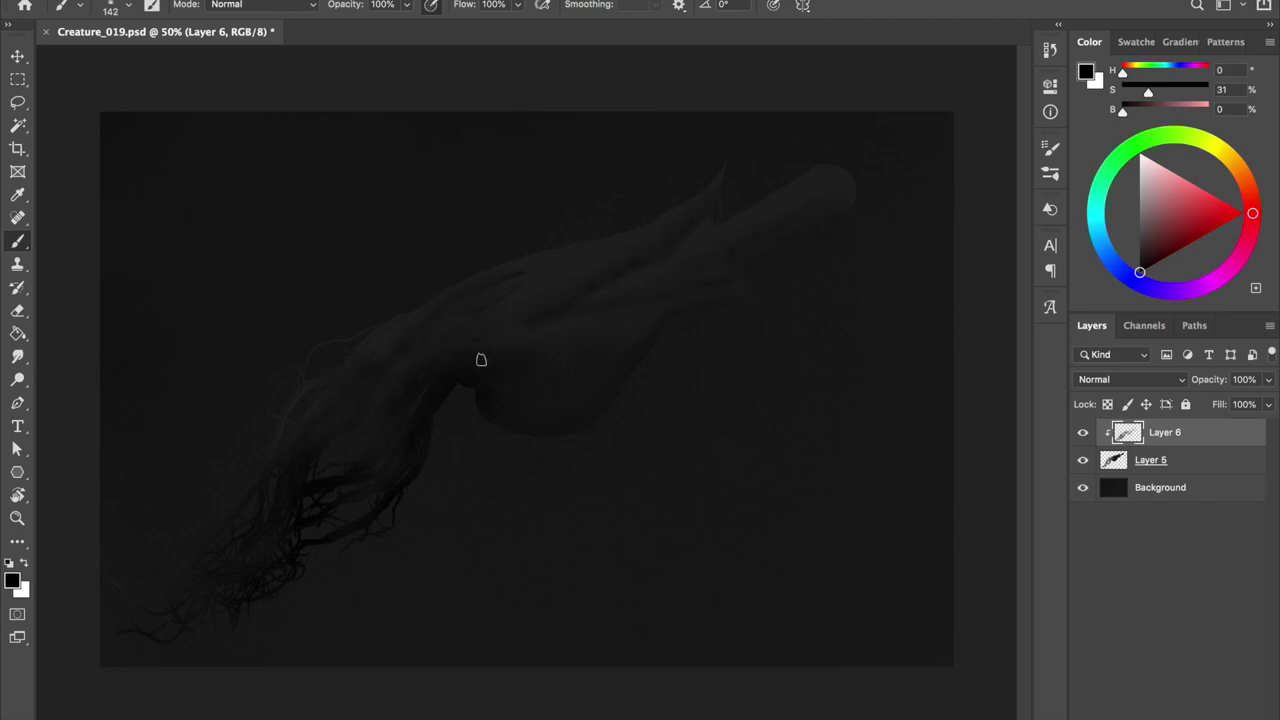
pyautogui.hotkey('ctrl', 's')
pyautogui.keyDown('alt'); pyautogui.click(659, 264); pyautogui.keyUp('alt')
pyautogui.keyDown('alt'); pyautogui.click(561, 287); pyautogui.keyUp('alt')
pyautogui.scroll(1, 671, 271)
pyautogui.scroll(2, 620, 370)
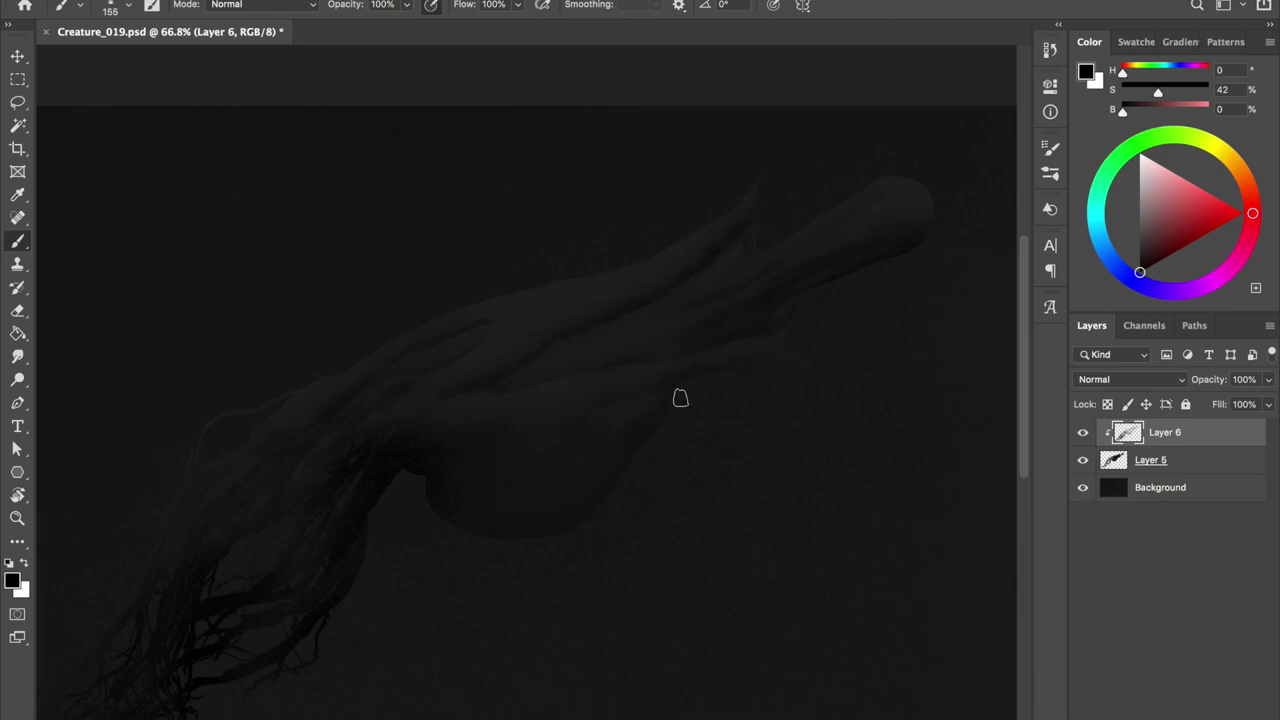
pyautogui.scroll(1, 660, 240)
pyautogui.scroll(1, 600, 277)
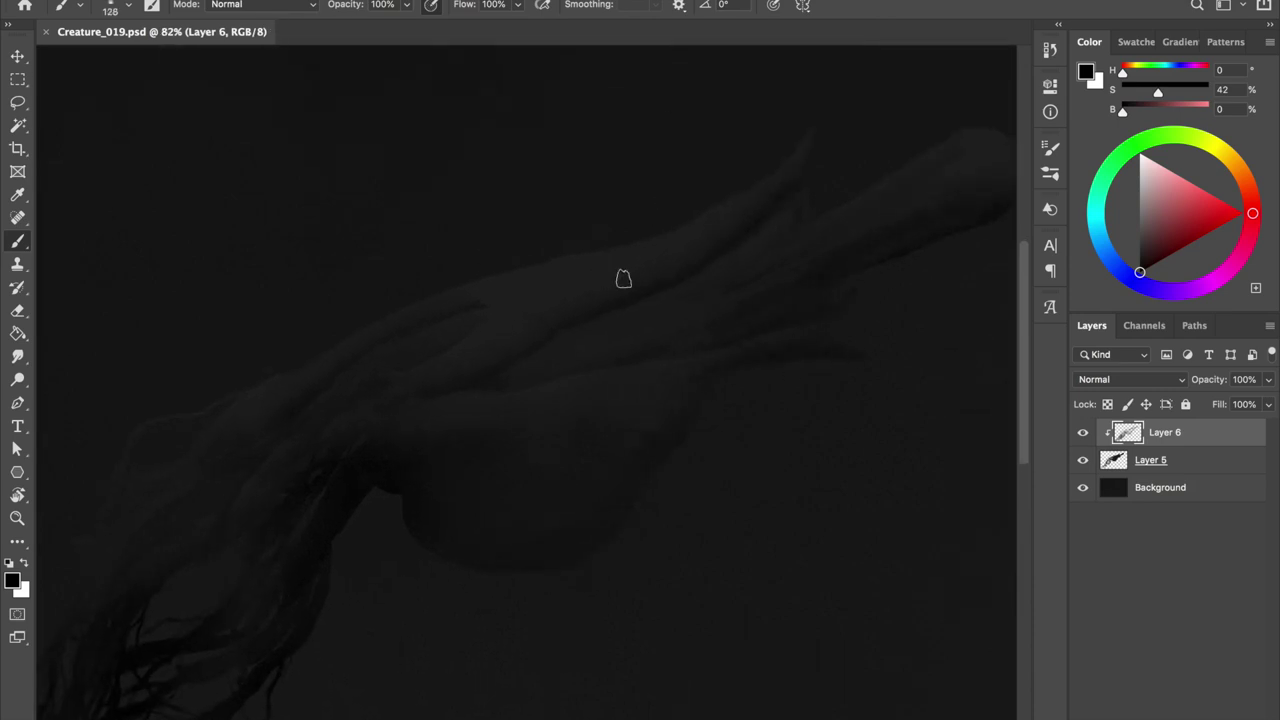
# Add an extra clipped layer, then delete it again and return to the brush
pyautogui.hotkey('ctrl', 'shift', 'alt', 'n')
pyautogui.press('[')
pyautogui.press('[')
pyautogui.press('[')
pyautogui.scroll(2, 558, 304)
pyautogui.moveTo(709, 271); pyautogui.dragTo(678, 276)
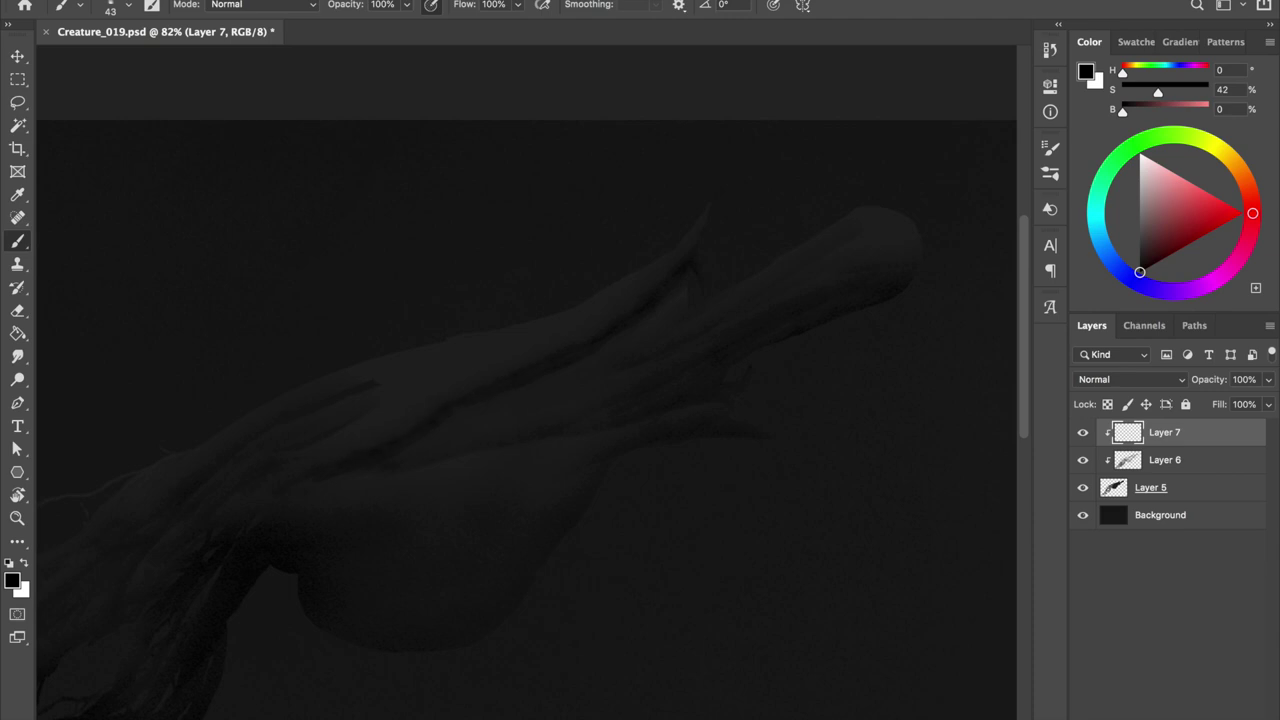
pyautogui.press('e')
pyautogui.press('Delete')
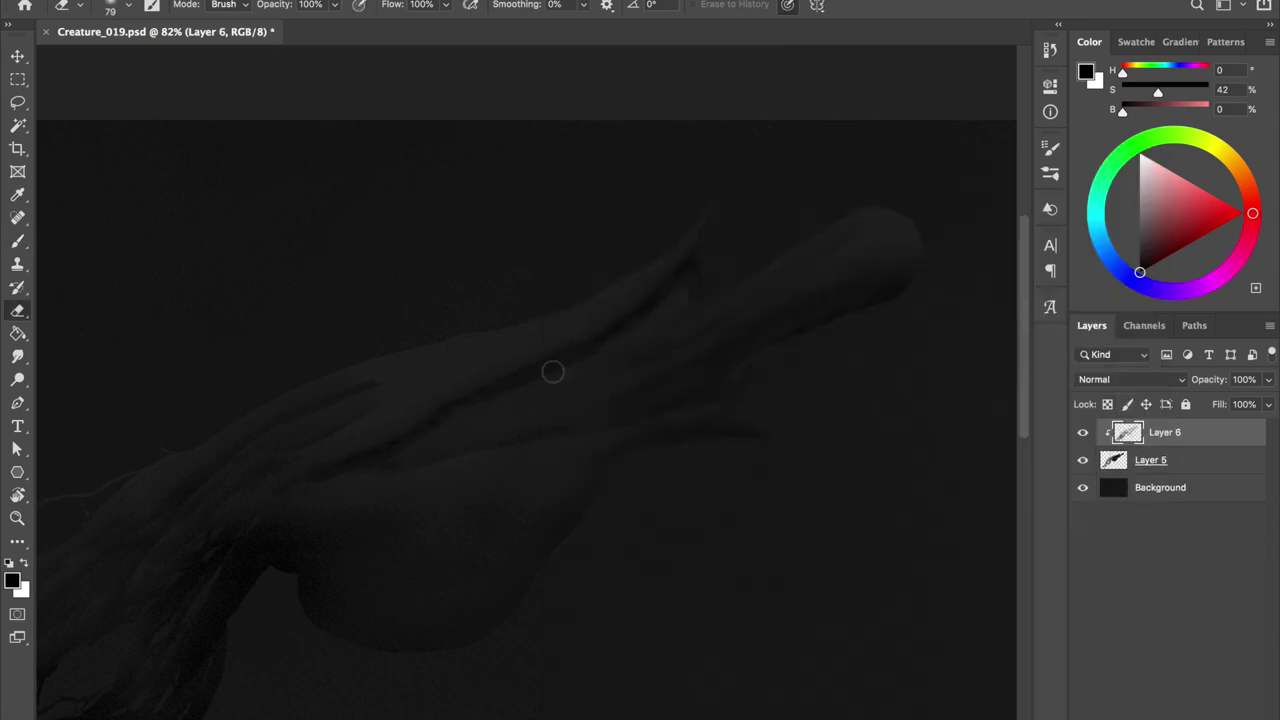
pyautogui.hotkey('ctrl', 's')
pyautogui.press('b')
# Paint dark creases along the skull and lower head on Layer 6
pyautogui.moveTo(477, 352)
pyautogui.mouseDown()
pyautogui.moveTo(506, 304)
pyautogui.moveTo(480, 305)
pyautogui.mouseUp()
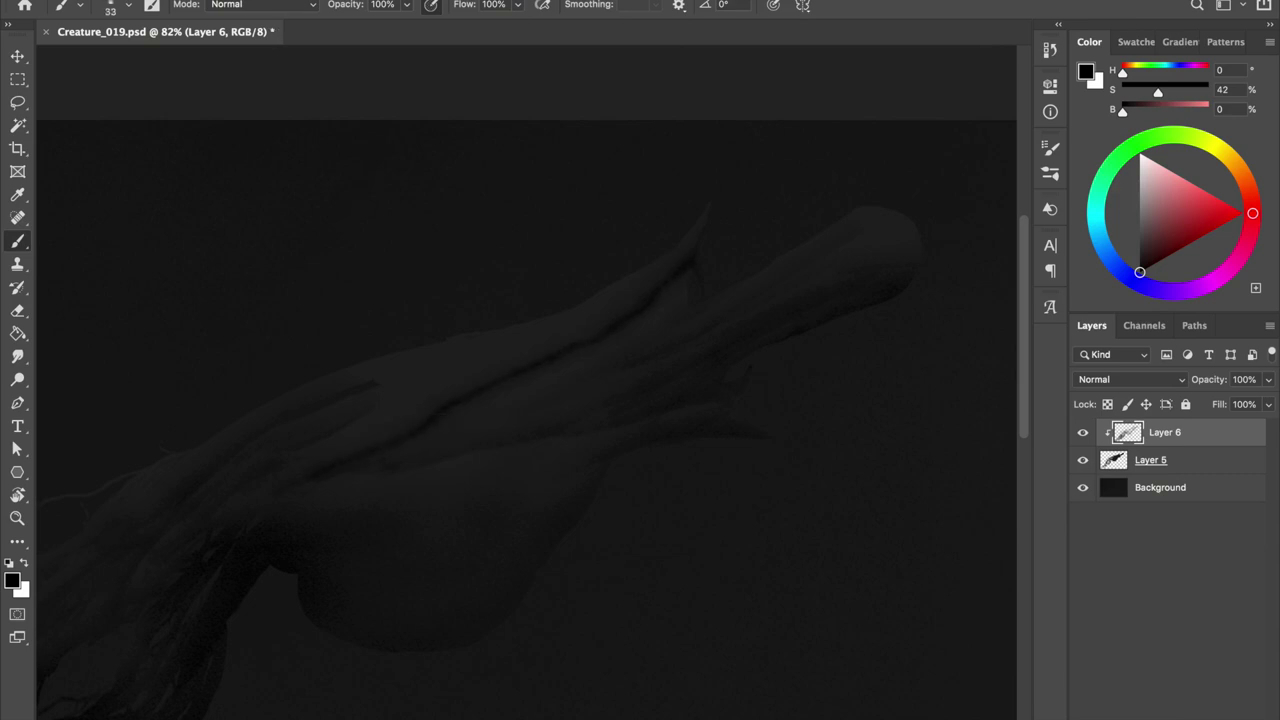
pyautogui.hotkey('ctrl', 's')
pyautogui.scroll(2, 545, 368)
pyautogui.moveTo(372, 460); pyautogui.dragTo(598, 349)
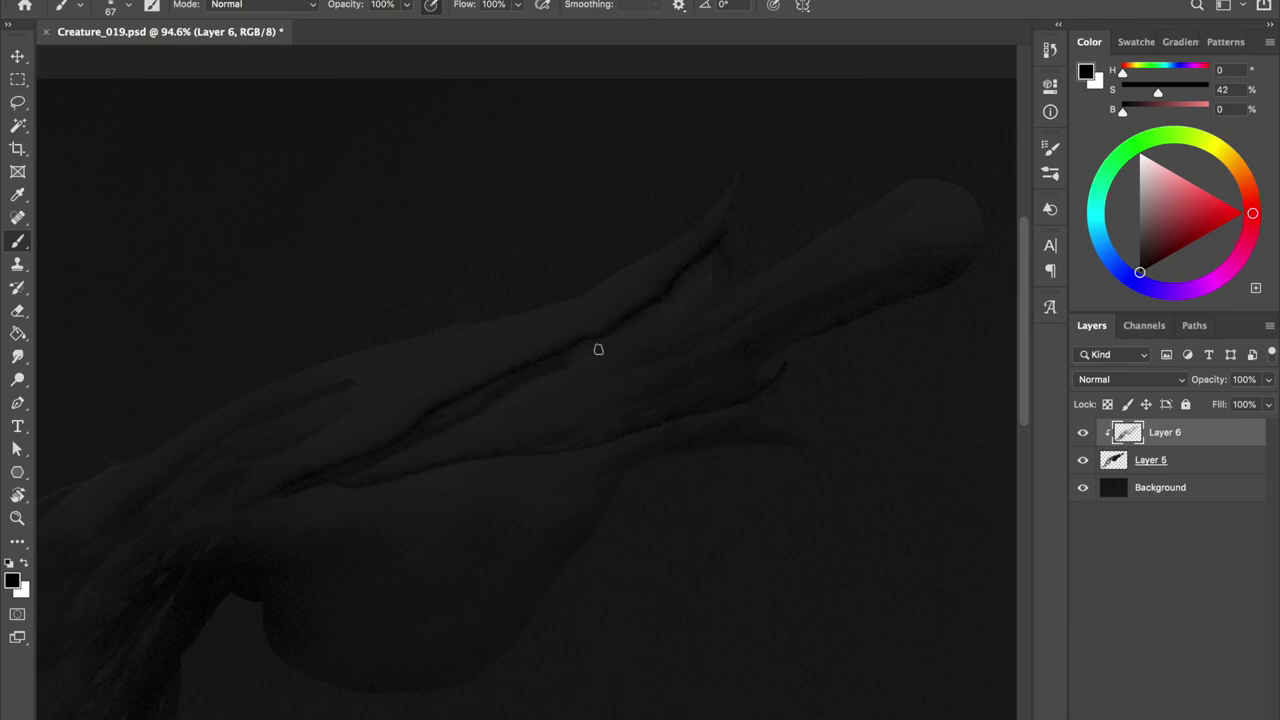
pyautogui.moveTo(748, 400); pyautogui.dragTo(490, 426)
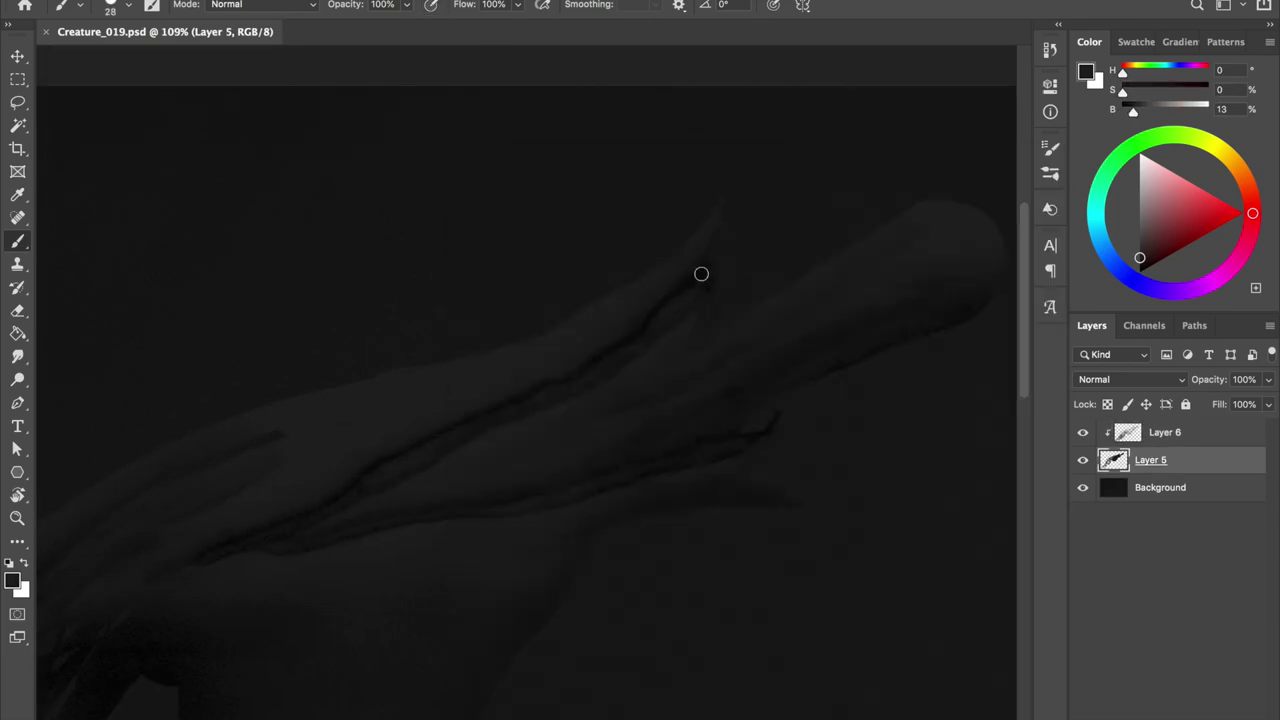
# Darken the upper crease by the spikes, then erase and brush Layer 5's crest spike and jaw underside
pyautogui.moveTo(701, 273); pyautogui.dragTo(715, 222)
pyautogui.press('e')
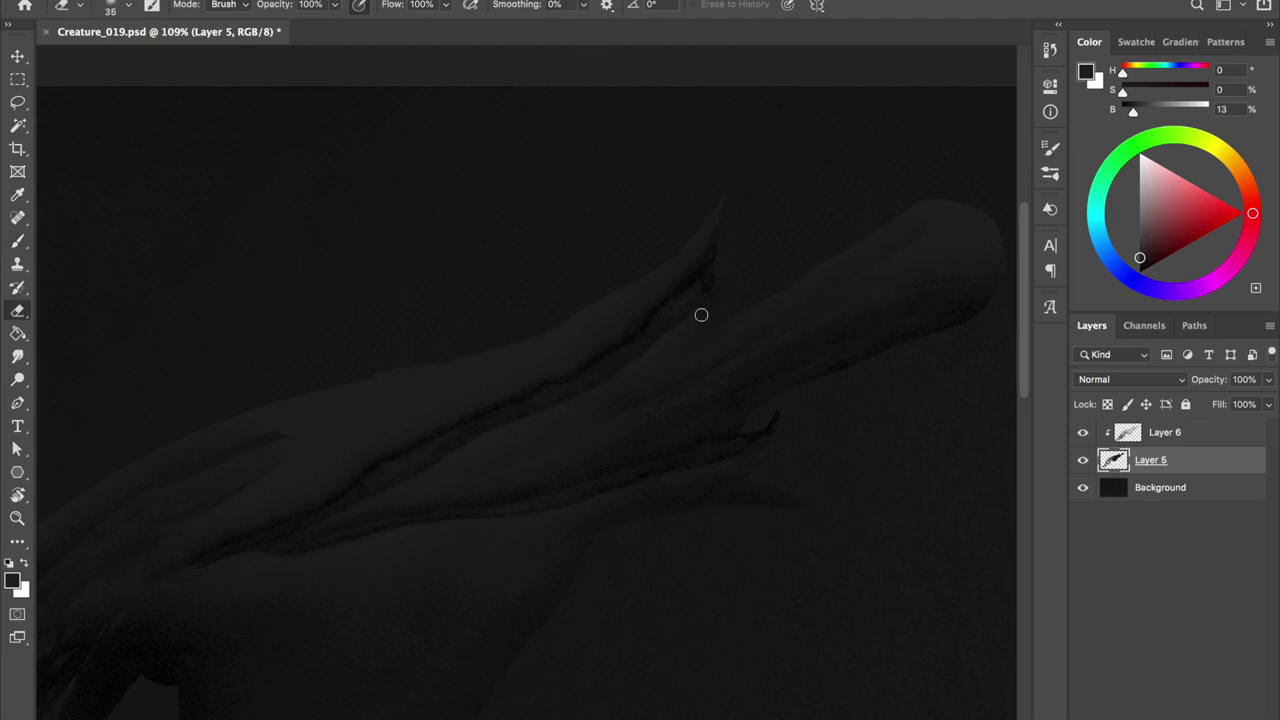
pyautogui.press(']')
pyautogui.hotkey('ctrl', 's')
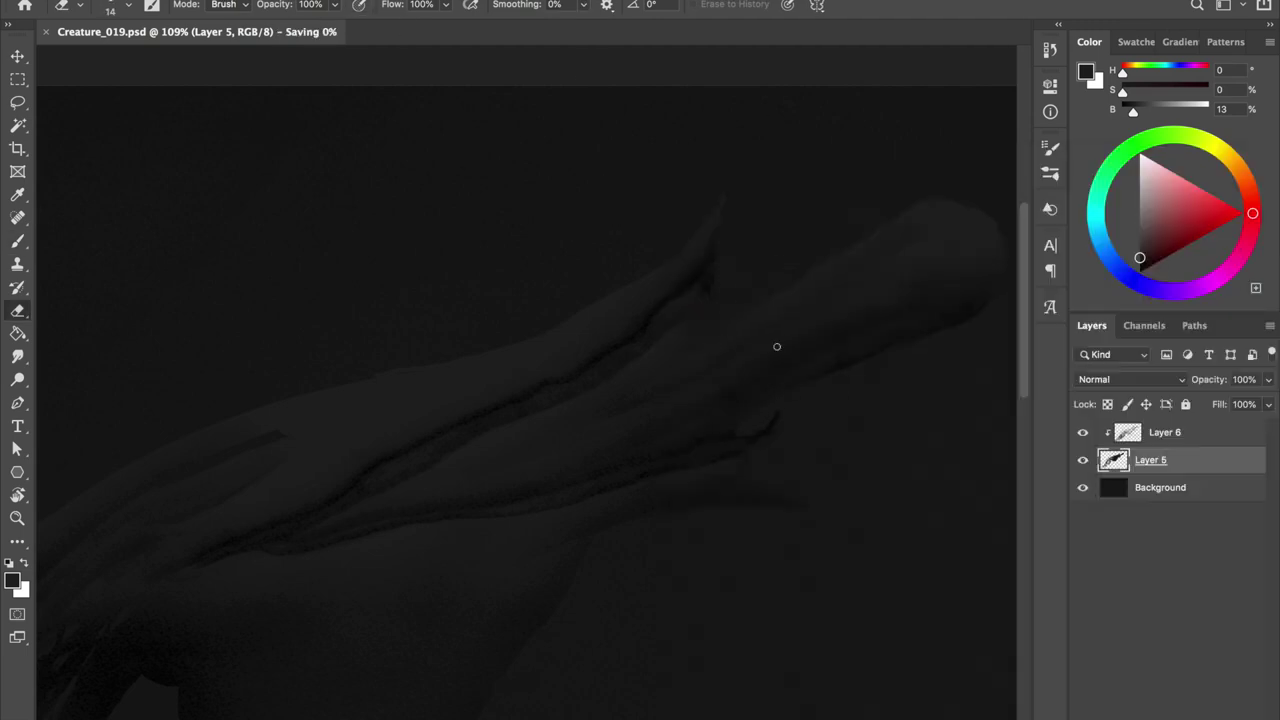
pyautogui.press('b')
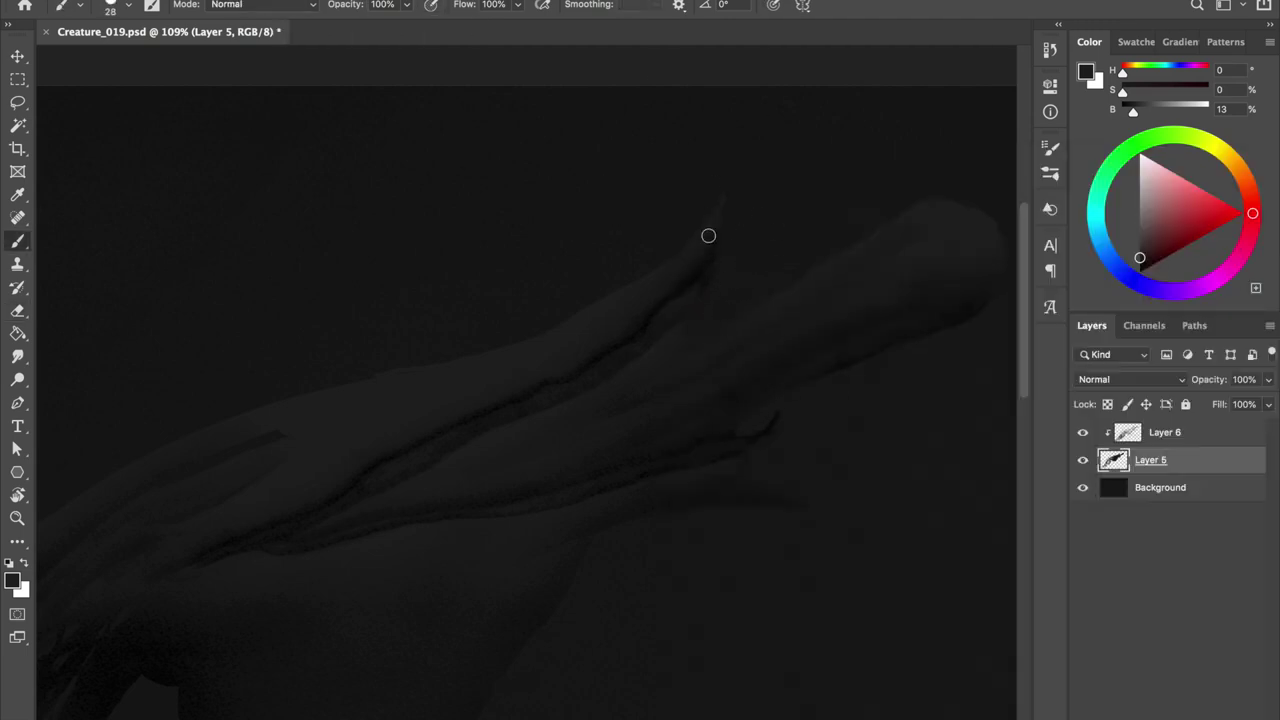
pyautogui.rightClick(709, 234)
pyautogui.press('Return')
pyautogui.click(1082, 432)
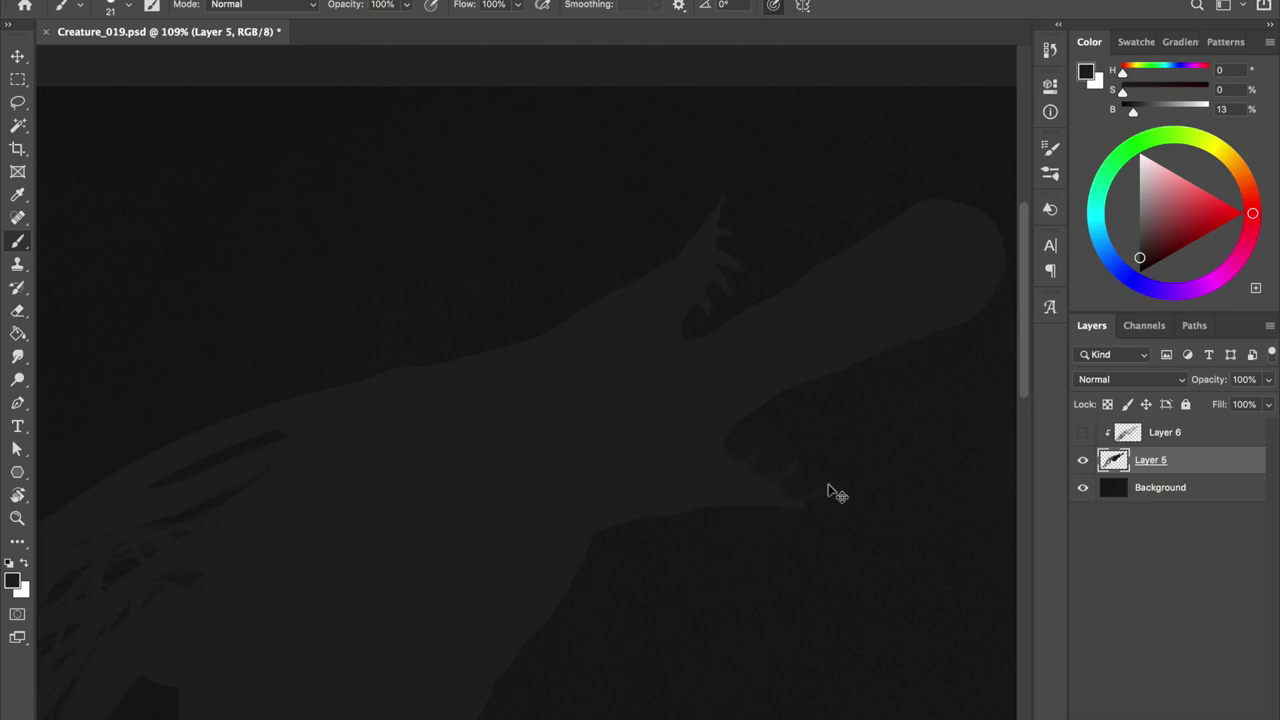
pyautogui.press('e')
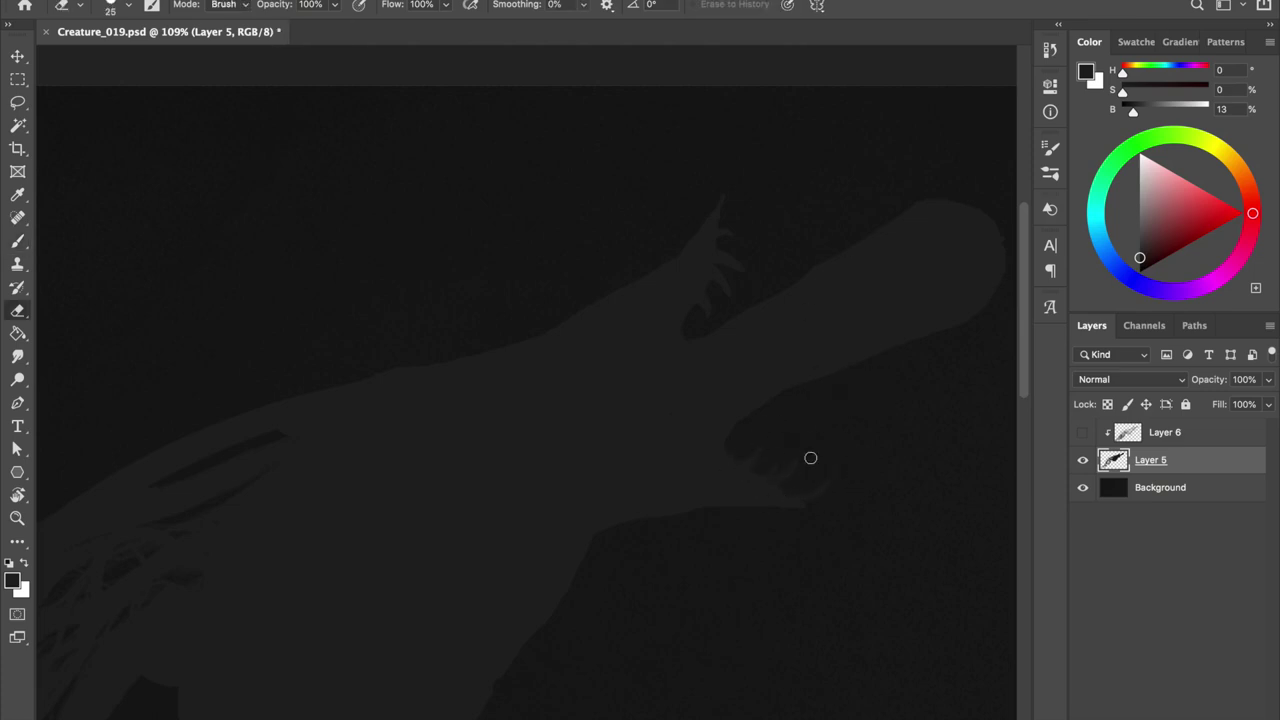
pyautogui.press(']')
pyautogui.press('b')
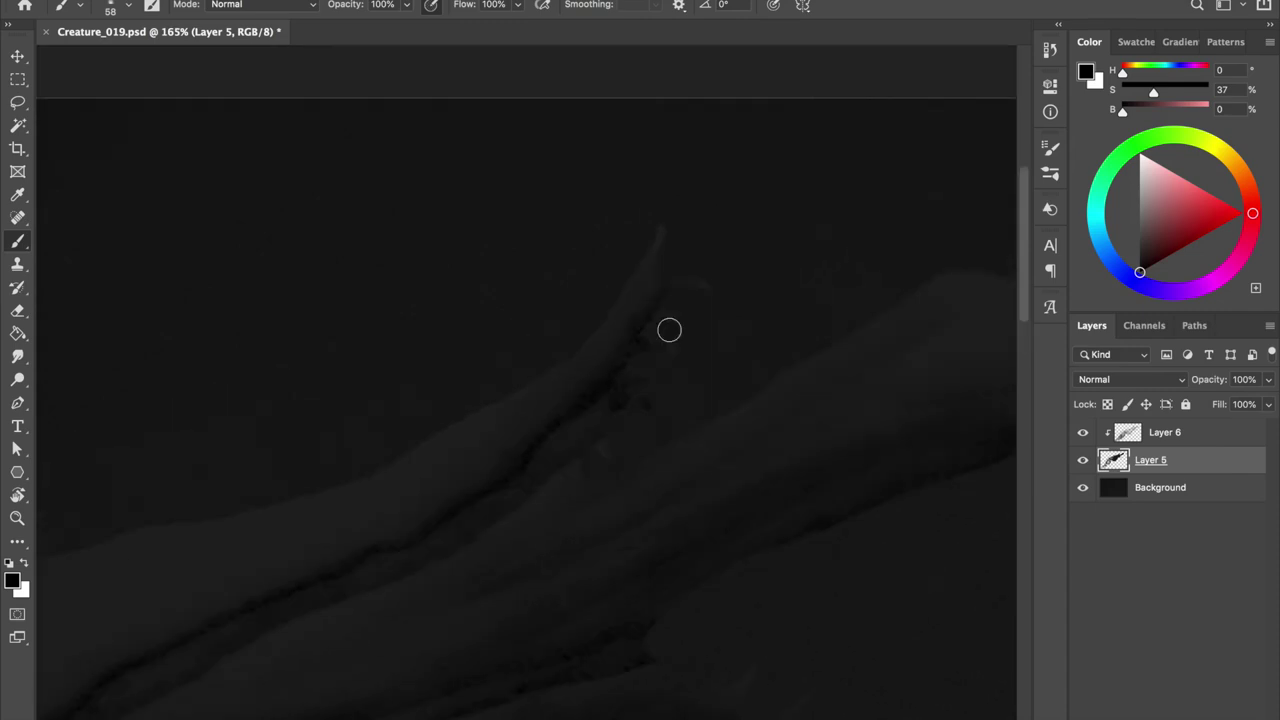
# On Layer 6, rework the jaw creases with a ~54 px eraser and full-opacity brush
pyautogui.press('e')
pyautogui.hotkey('alt', ']')
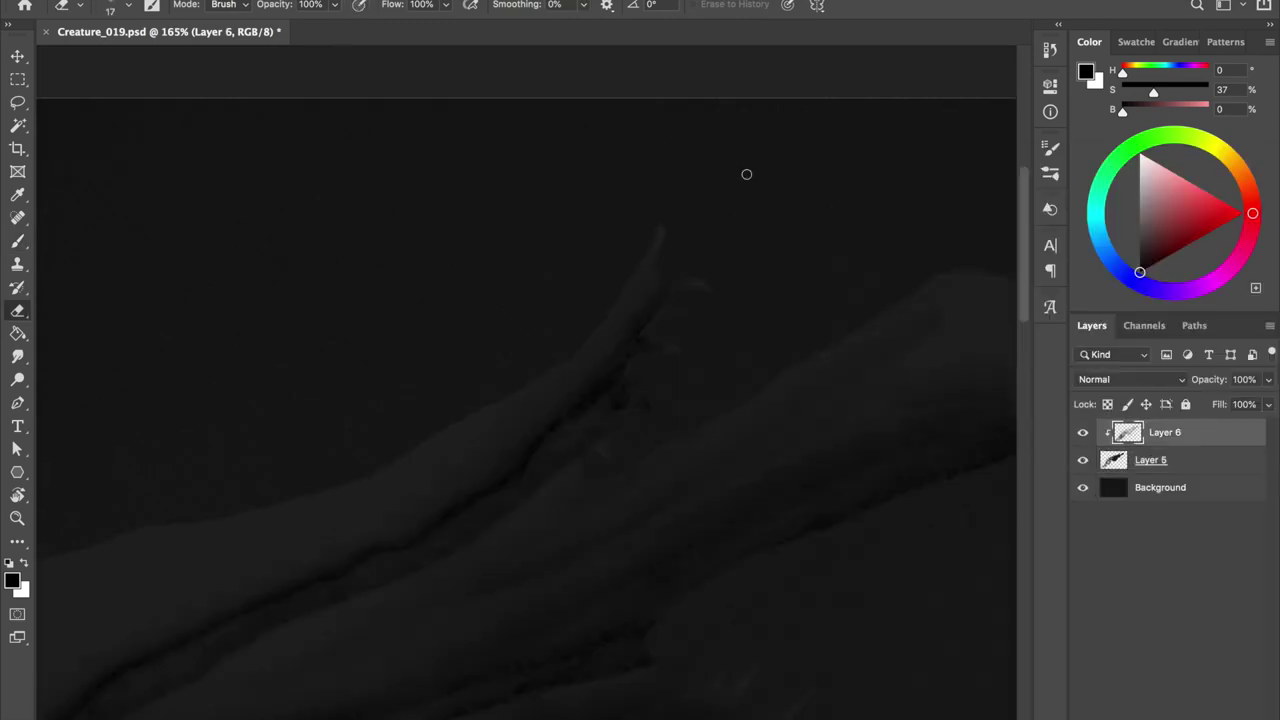
pyautogui.moveTo(643, 300); pyautogui.dragTo(631, 303)
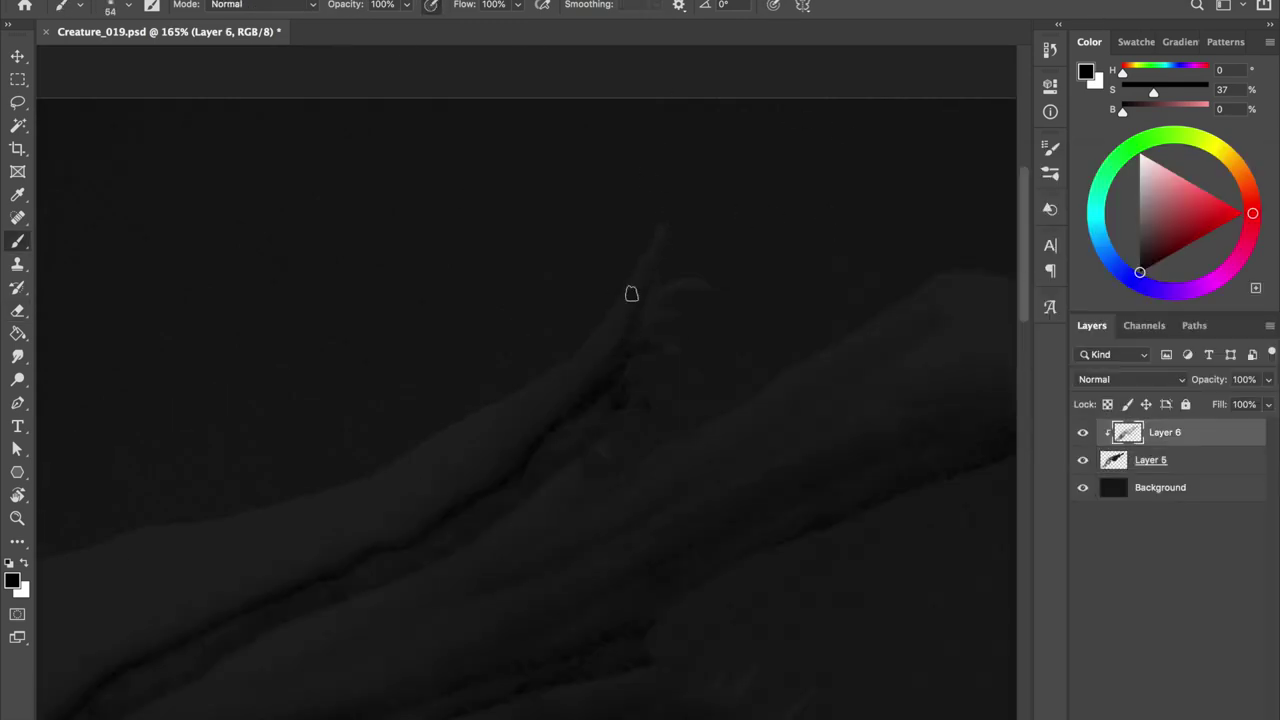
pyautogui.press('b')
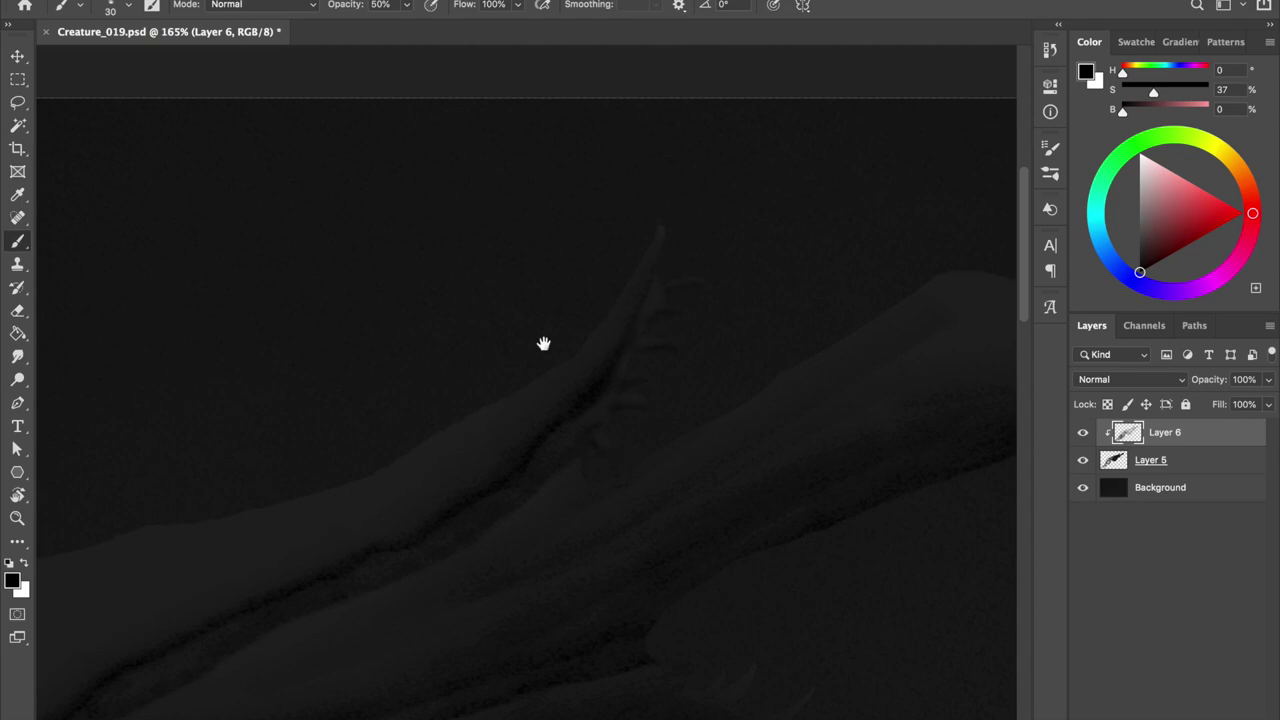
pyautogui.scroll(-3, 590, 333)
pyautogui.scroll(-3, 749, 420)
pyautogui.press('0')
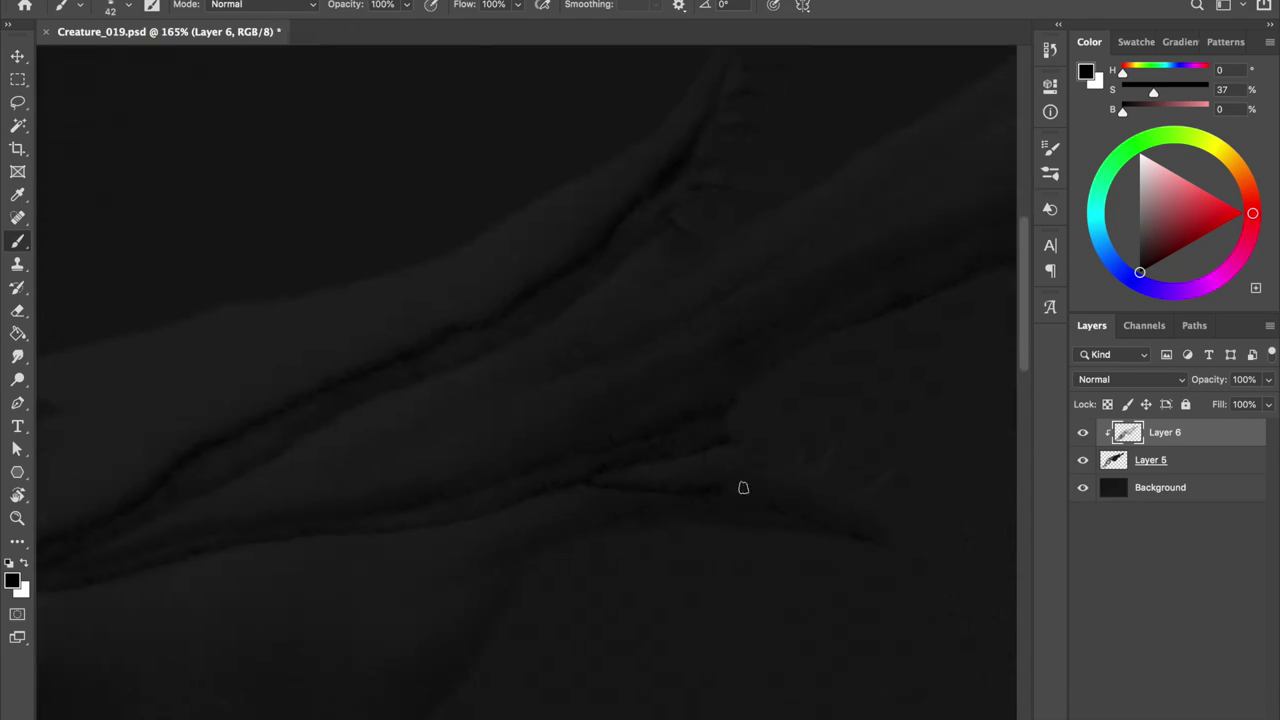
# Trim the jaw edges with a new eraser tip, save, and add Layer 7 on top
pyautogui.press('e')
pyautogui.rightClick(614, 477)
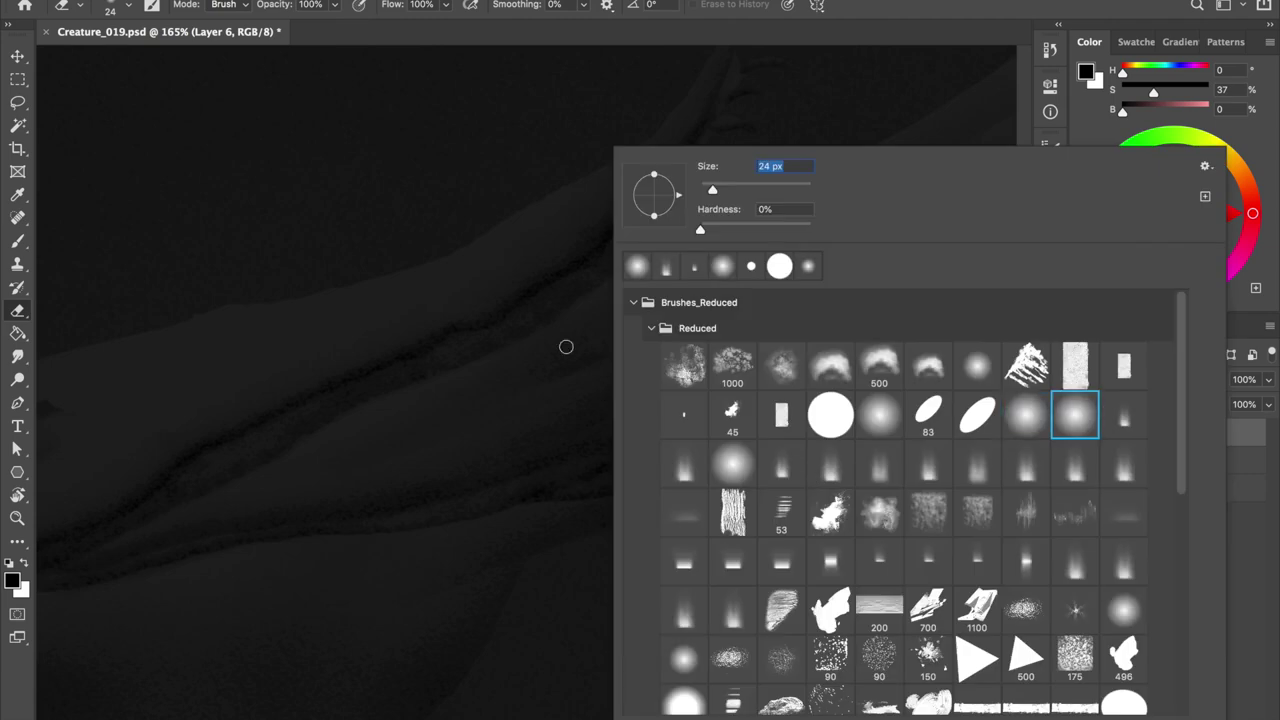
pyautogui.press('Return')
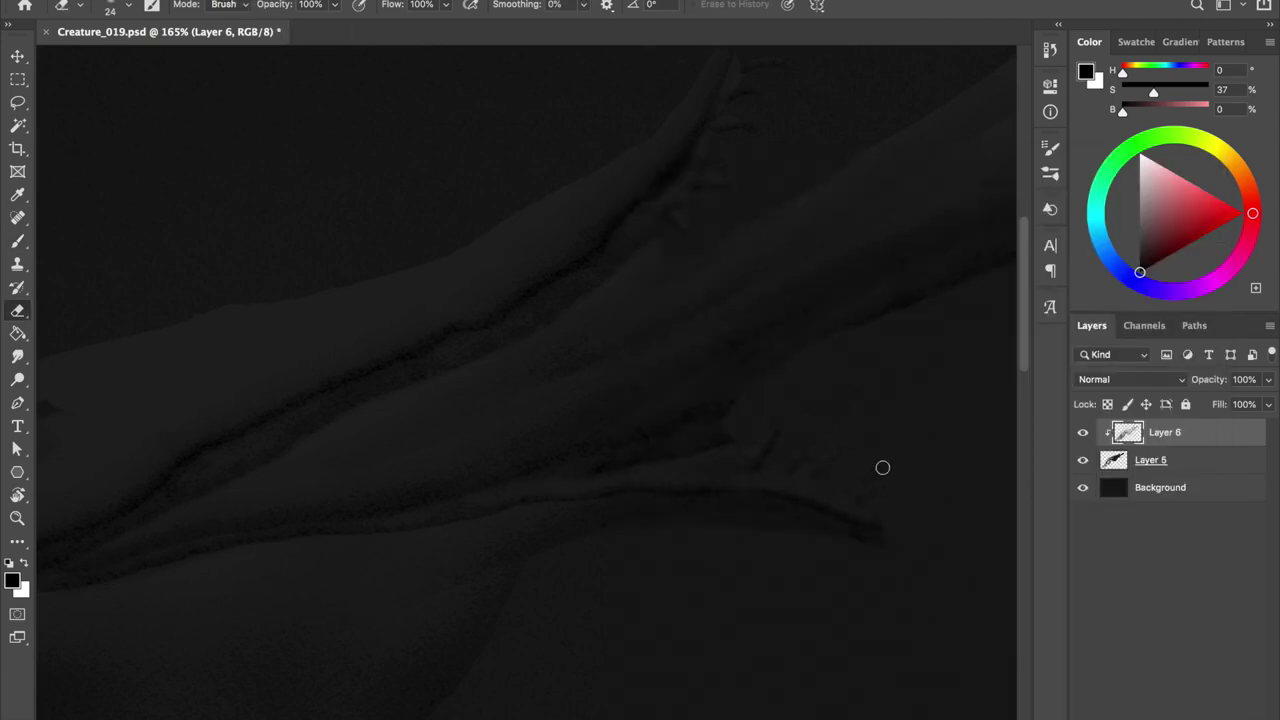
pyautogui.scroll(-3, 821, 334)
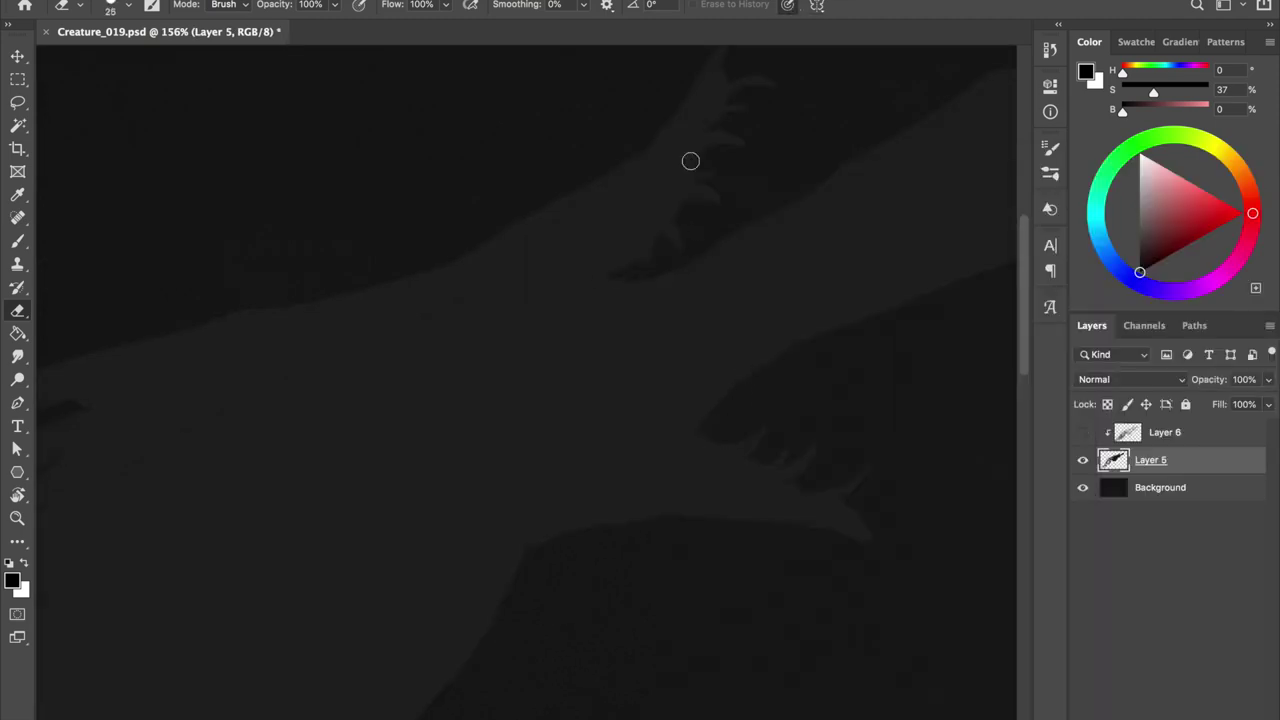
pyautogui.hotkey('ctrl', 's')
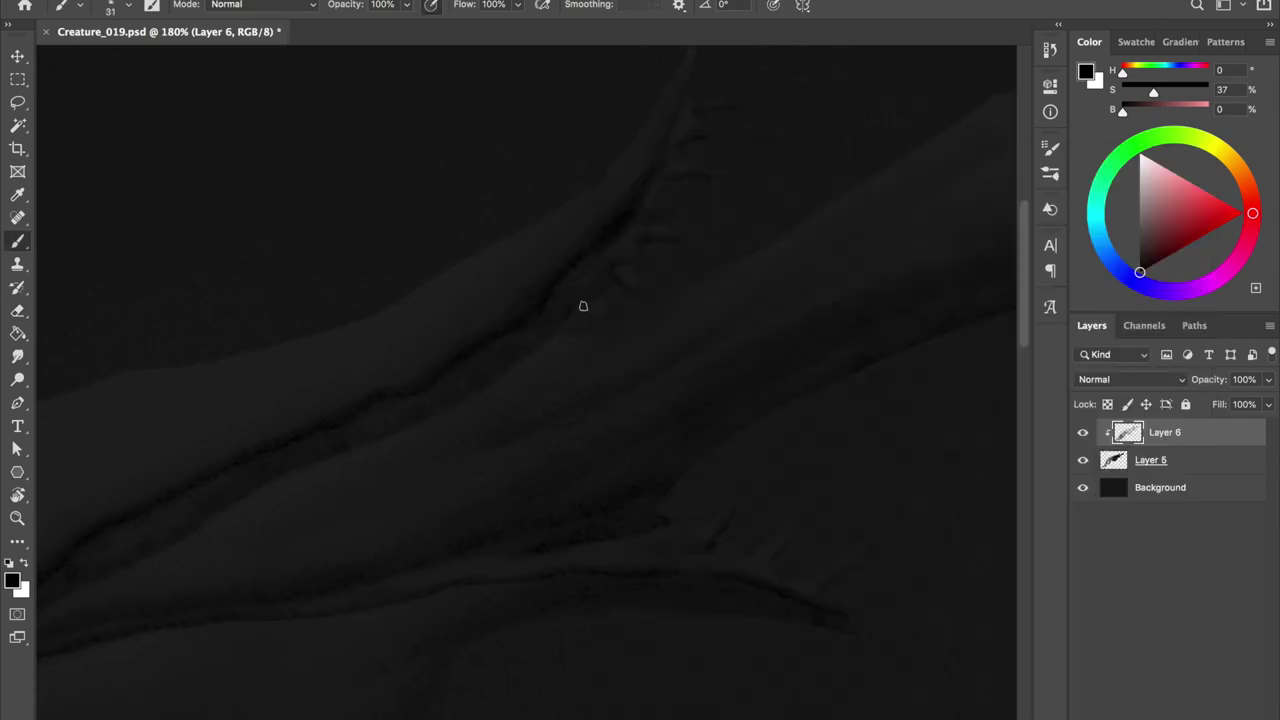
pyautogui.hotkey('ctrl', 's')
pyautogui.scroll(-1, 737, 286)
pyautogui.scroll(-4, 576, 175)
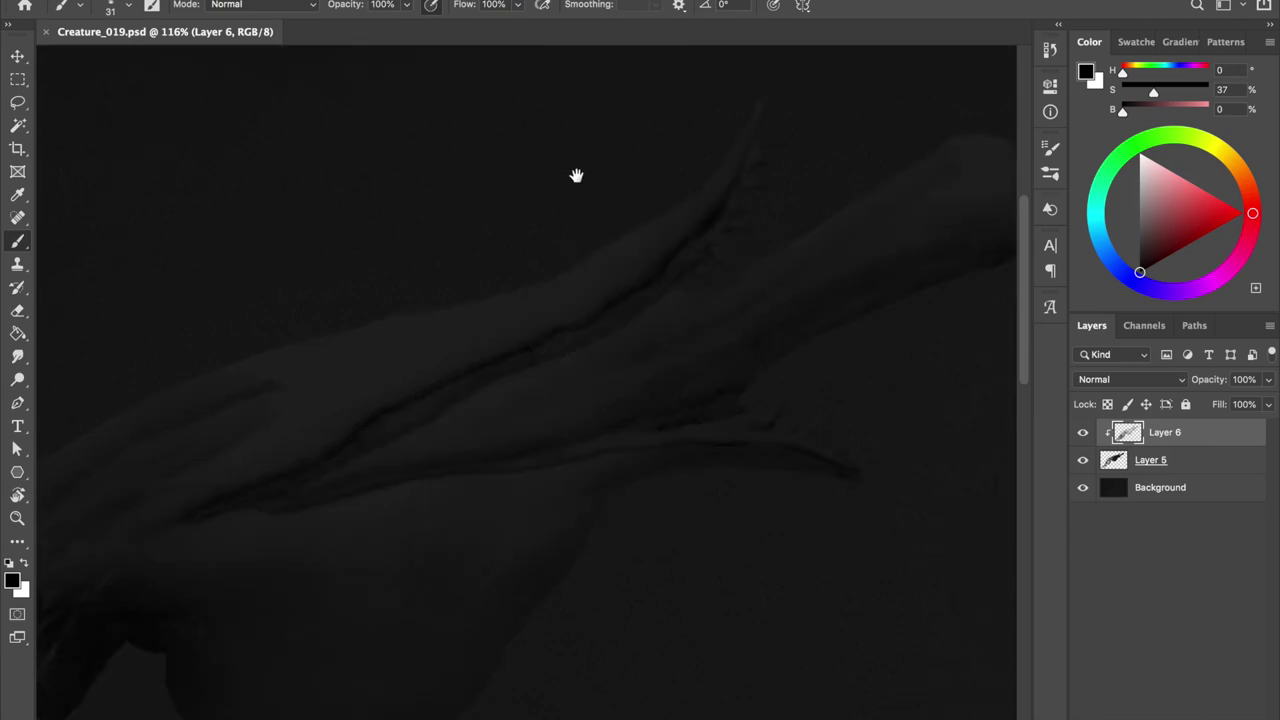
pyautogui.scroll(4, 640, 223)
pyautogui.press('[')
# Add a new layer and paint the first small pointed teeth along the upper jaw
pyautogui.hotkey('ctrl', 'shift', 'alt', 'n')
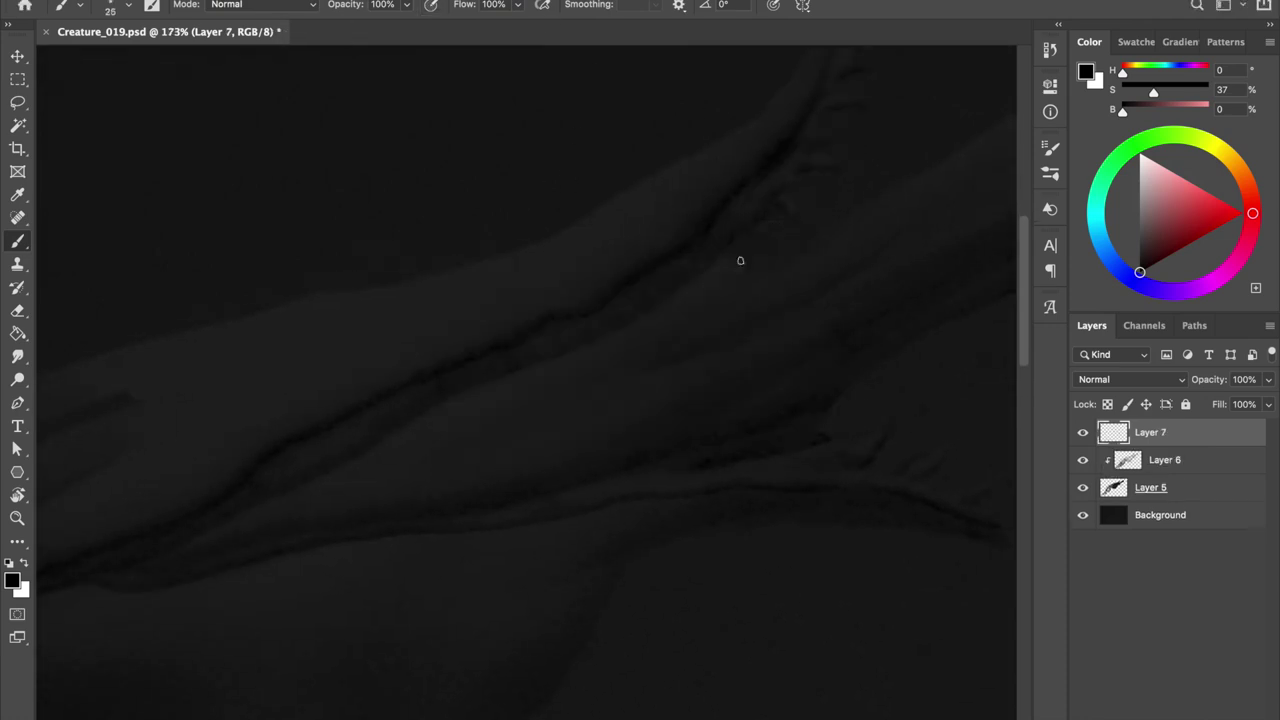
pyautogui.moveTo(712, 262); pyautogui.dragTo(704, 290)
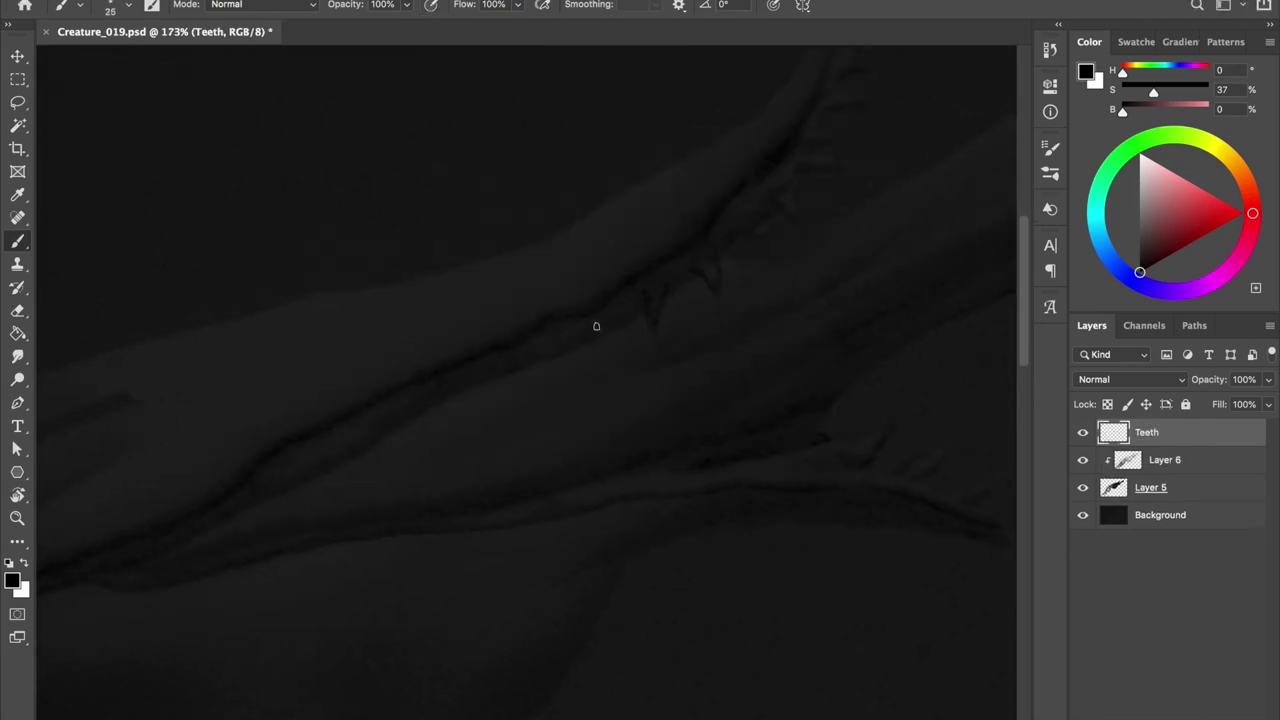
pyautogui.moveTo(549, 352); pyautogui.dragTo(538, 368)
pyautogui.moveTo(496, 394); pyautogui.dragTo(567, 361)
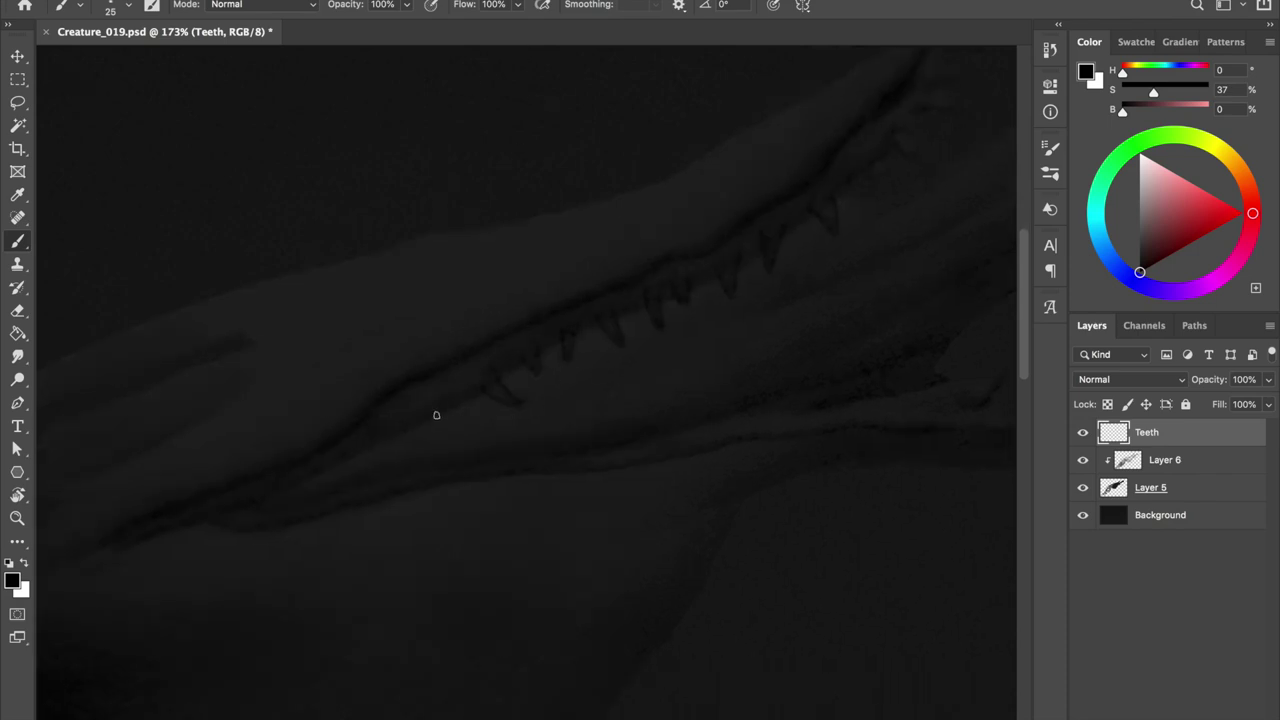
pyautogui.moveTo(383, 465)
pyautogui.mouseDown()
pyautogui.moveTo(737, 300)
pyautogui.moveTo(571, 434)
pyautogui.moveTo(628, 349)
pyautogui.moveTo(410, 207)
pyautogui.mouseUp()
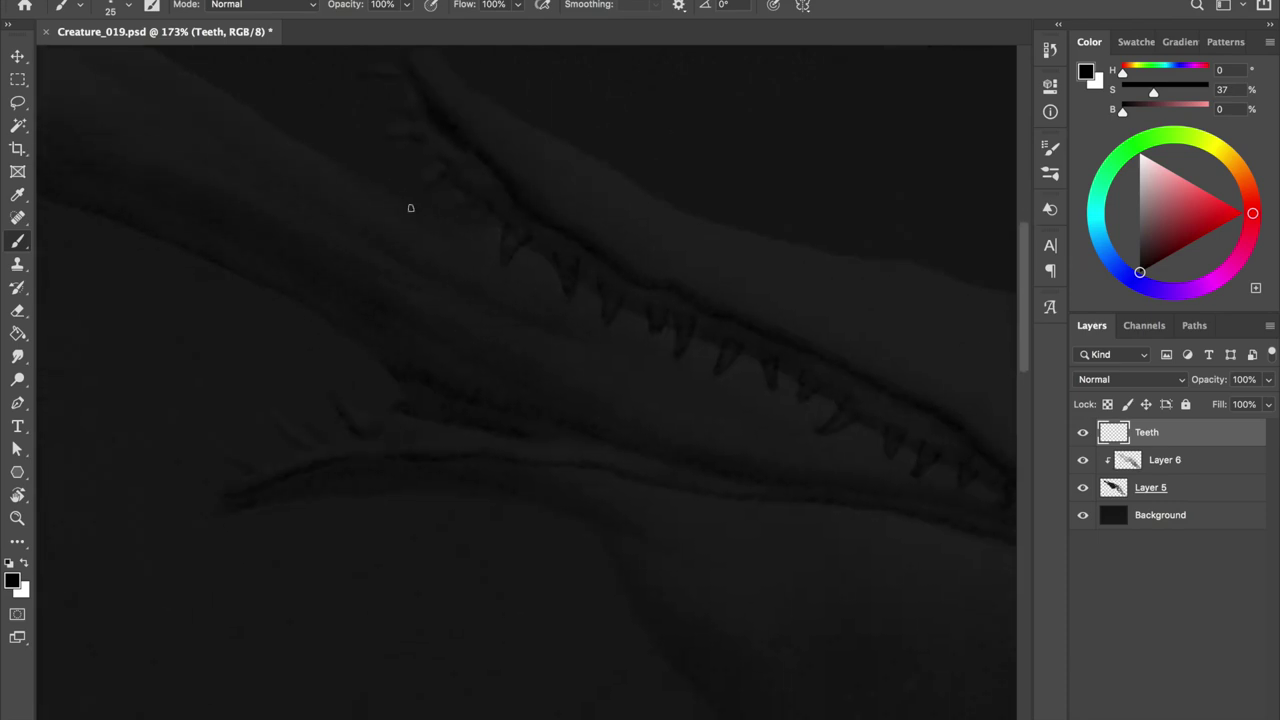
# Clip the Teeth layer to the Layer 6 shading and return to painting on it
pyautogui.hotkey('ctrl', 'alt', 'g')
pyautogui.hotkey('alt', '[')
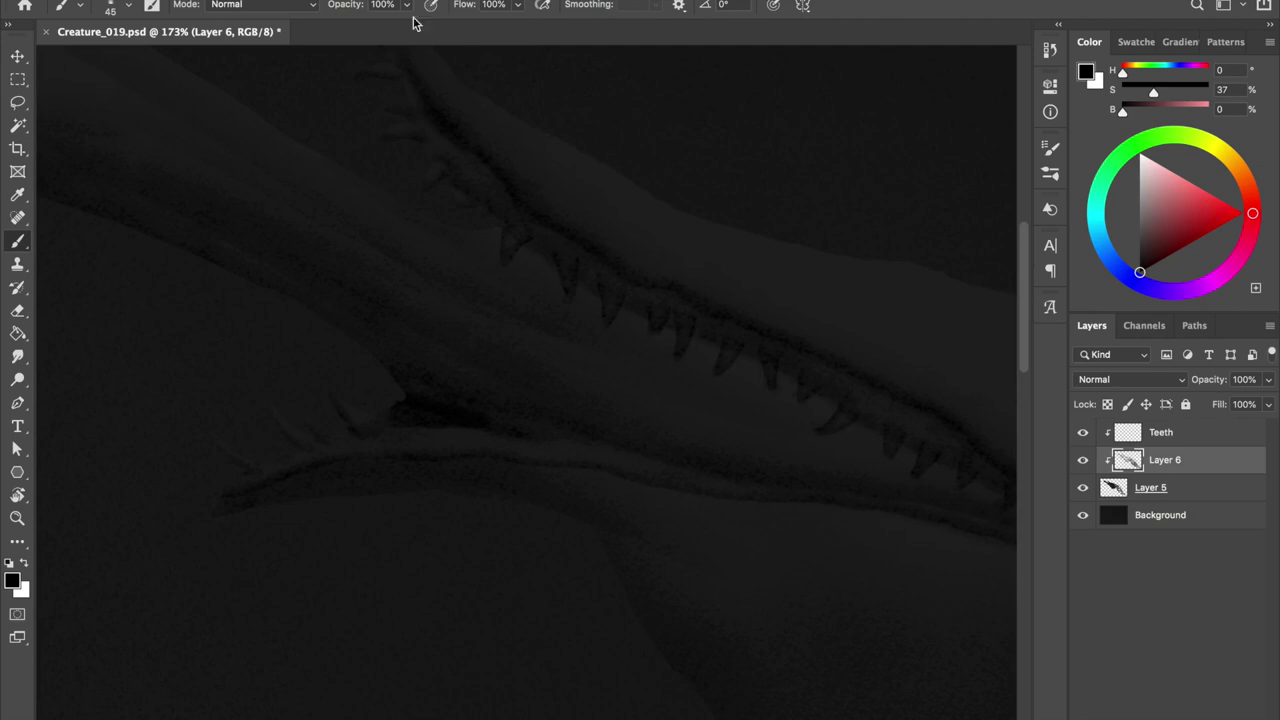
pyautogui.press('e')
pyautogui.rightClick(540, 145)
pyautogui.press('Escape')
pyautogui.hotkey('alt', '[')
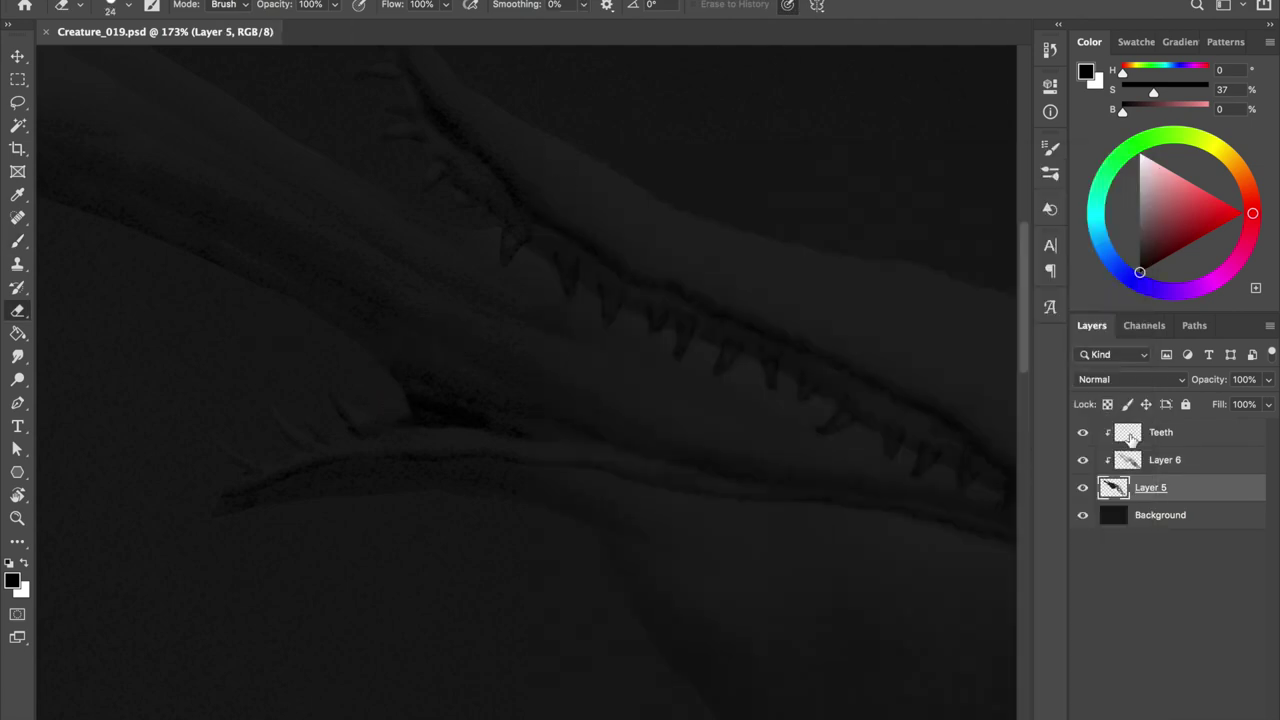
pyautogui.click(1128, 431)
pyautogui.press('b')
# Darken the inside of the mouth and paint a tooth on the lower jaw
pyautogui.moveTo(413, 383); pyautogui.dragTo(473, 416)
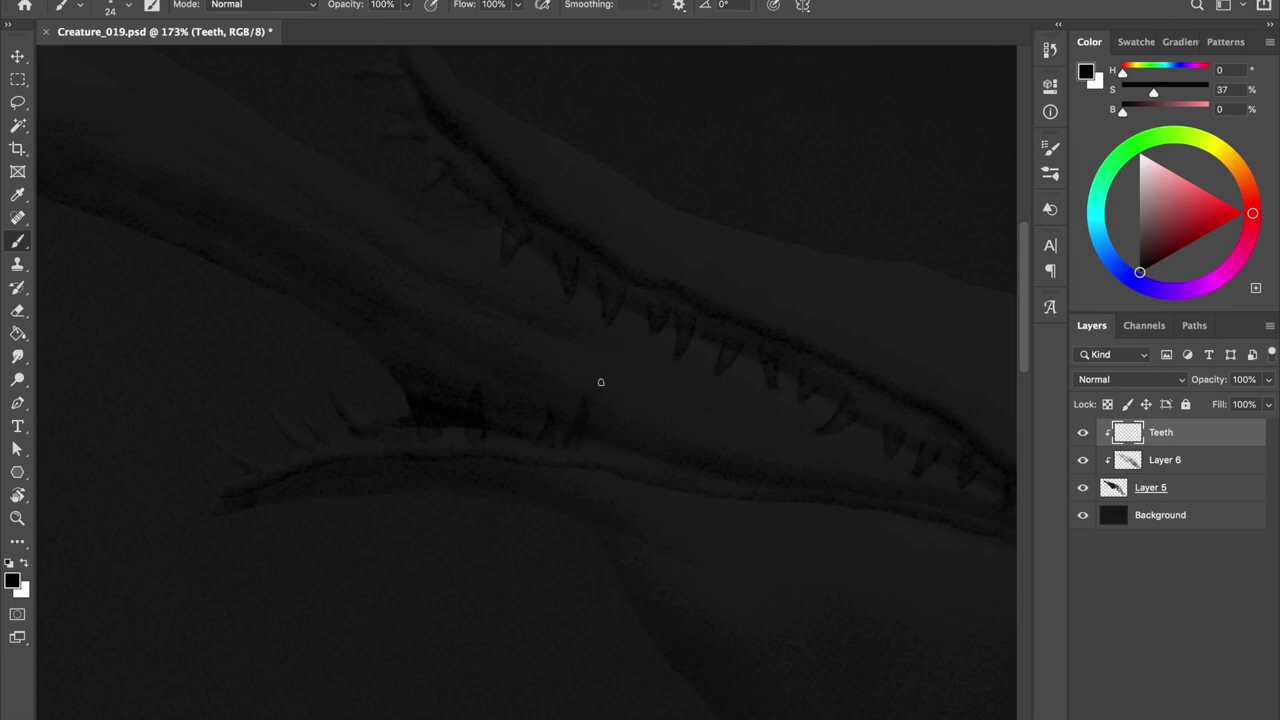
pyautogui.moveTo(589, 383); pyautogui.dragTo(682, 320)
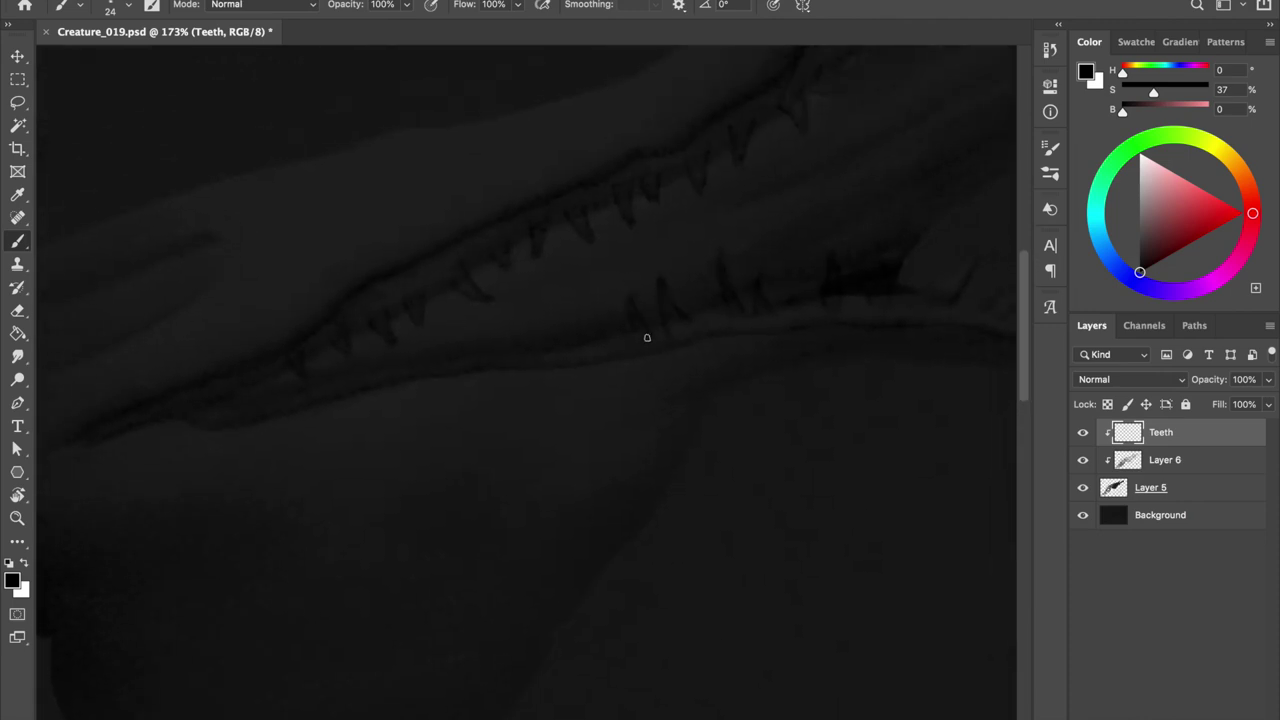
pyautogui.moveTo(518, 320); pyautogui.dragTo(521, 350)
pyautogui.press('e')
pyautogui.scroll(3, 666, 317)
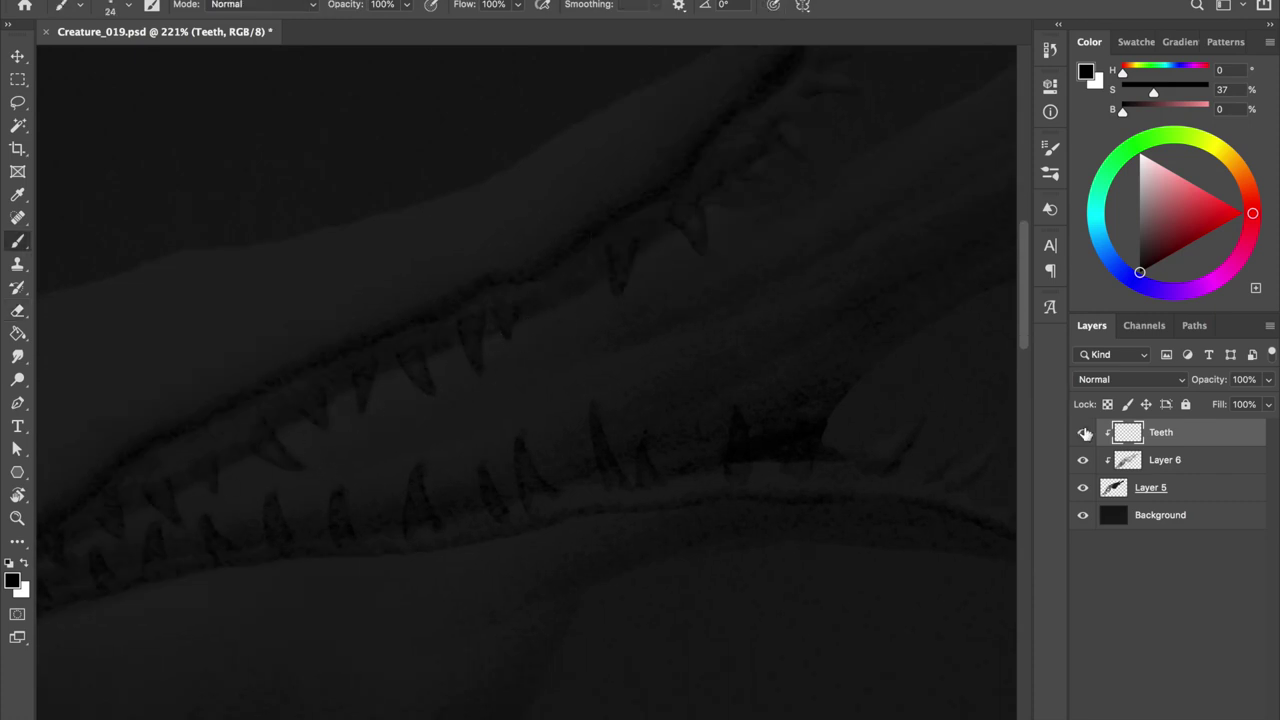
pyautogui.scroll(-3, 557, 223)
pyautogui.scroll(2, 551, 329)
# Select and adjust one tooth, then save the painting
pyautogui.press('v')
pyautogui.press('l')
pyautogui.moveTo(611, 216); pyautogui.dragTo(646, 314)
pyautogui.press('v')
pyautogui.hotkey('ctrl', 'd')
pyautogui.hotkey('ctrl', 's')
pyautogui.scroll(2, 720, 240)
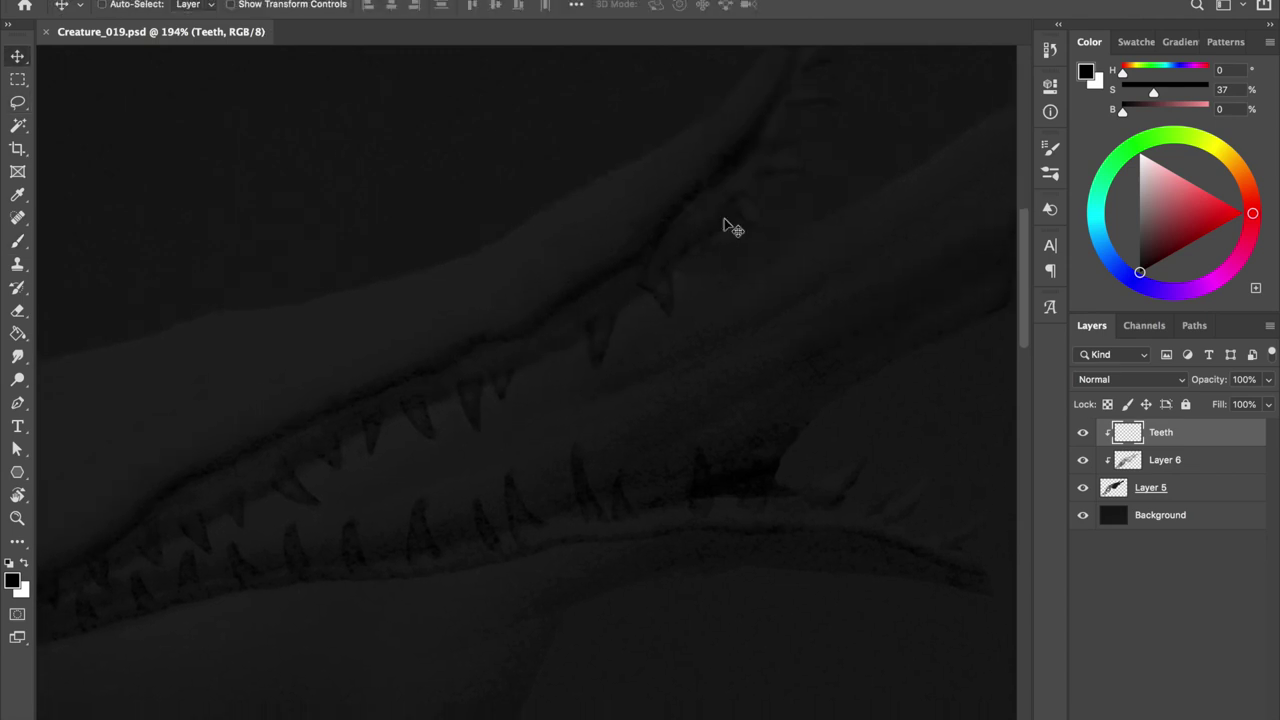
# Sample a dark grey from the painting for the teeth brush
pyautogui.press('b')
pyautogui.rightClick(712, 329)
pyautogui.press('Escape')
pyautogui.keyDown('alt'); pyautogui.click(623, 306); pyautogui.keyUp('alt')
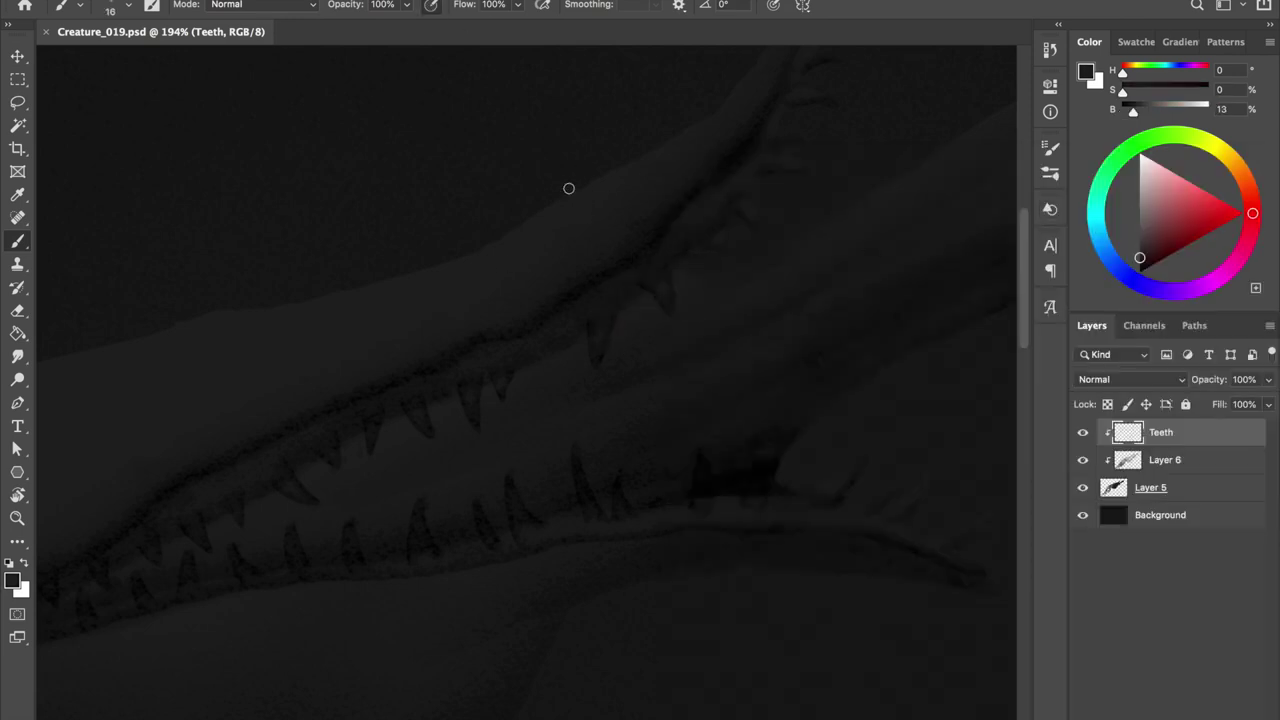
pyautogui.rightClick(600, 319)
pyautogui.press('Escape')
pyautogui.scroll(5, 746, 211)
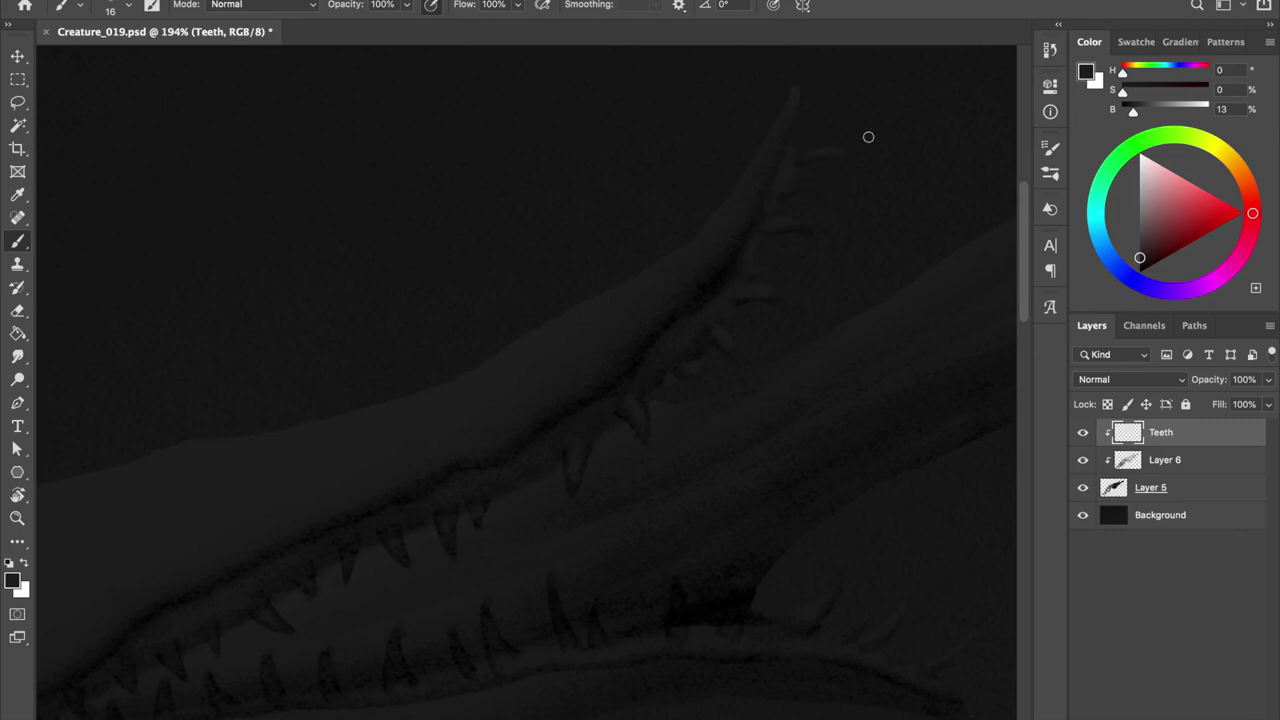
pyautogui.scroll(-5, 787, 165)
pyautogui.scroll(-2, 550, 310)
pyautogui.scroll(-2, 480, 340)
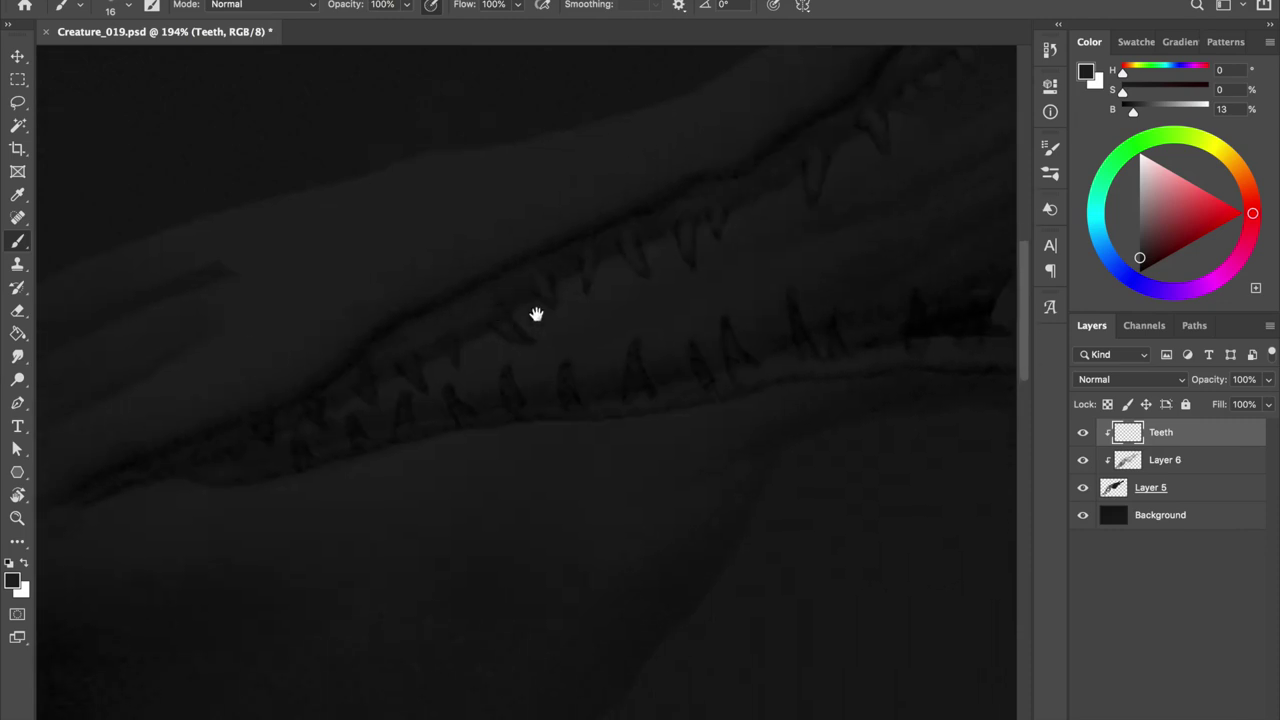
# Shrink the brush two sizes for finer teeth along the jaw
pyautogui.press('[')
pyautogui.hscroll(3, 623, 331)
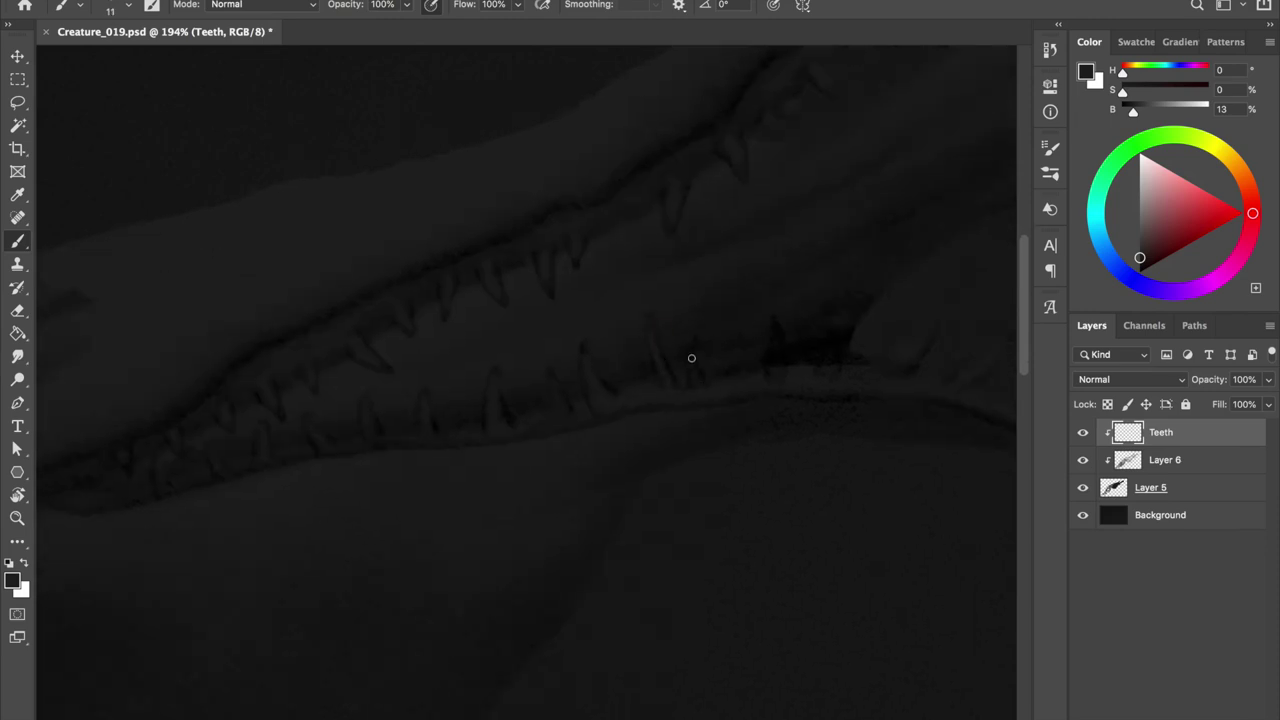
pyautogui.press('[')
pyautogui.hscroll(3, 775, 333)
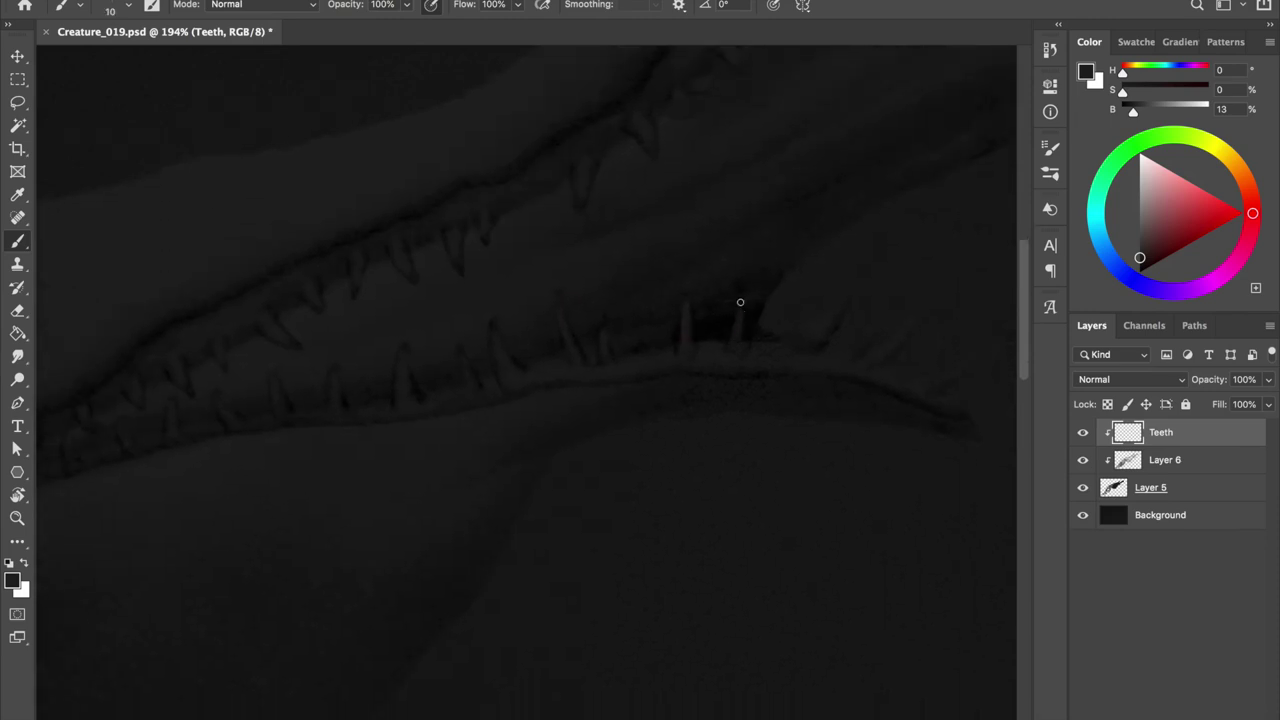
pyautogui.scroll(-2, 860, 315)
pyautogui.scroll(-2, 780, 370)
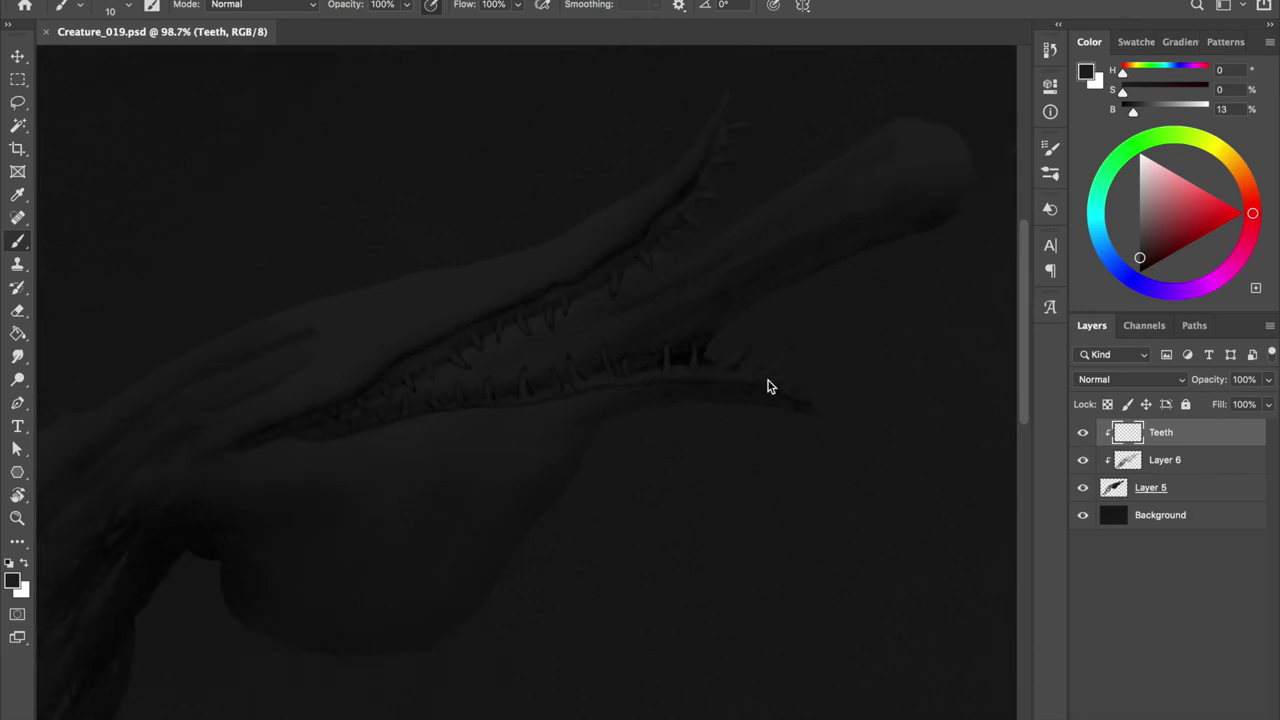
pyautogui.scroll(-2, 700, 330)
# Select Layer 5 and show the silhouette layer on its own
pyautogui.press('e')
pyautogui.hotkey('alt', '[')
pyautogui.hotkey('alt', '[')
pyautogui.press('b')
pyautogui.keyDown('alt'); pyautogui.click(510, 252); pyautogui.keyUp('alt')
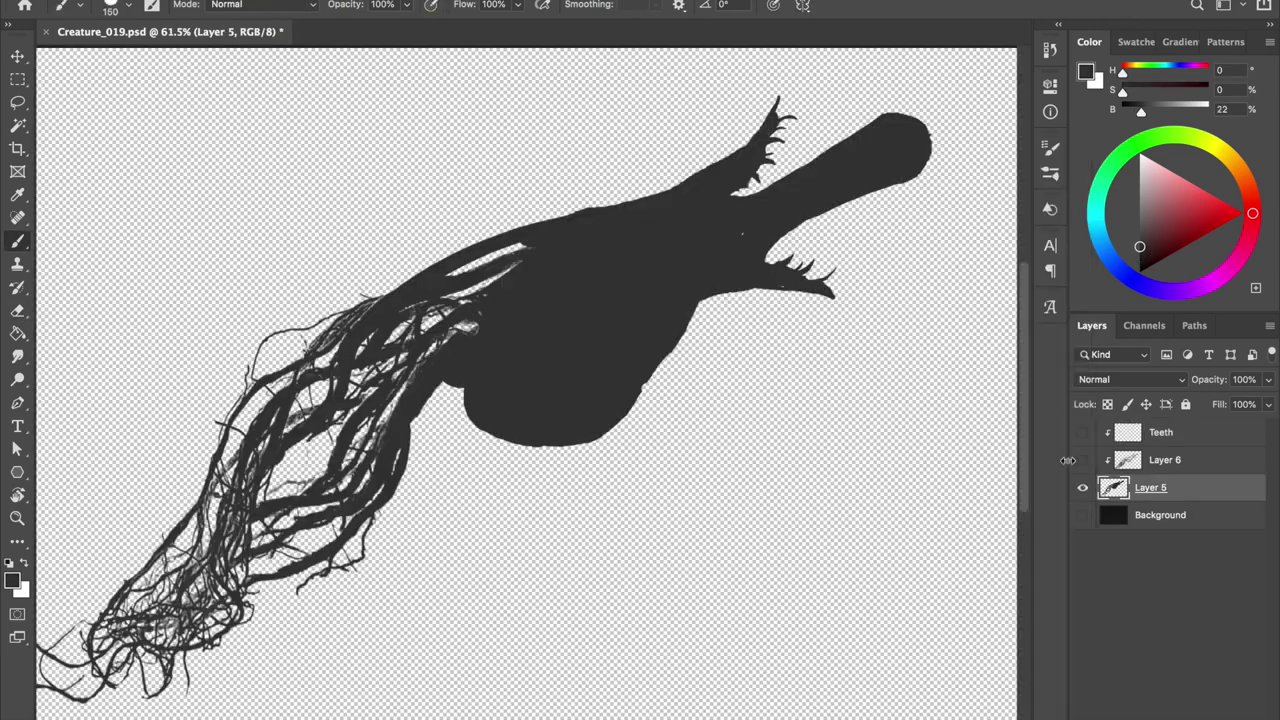
# Lighten the upper contour of the head on Layer 5 and save
pyautogui.hotkey('alt', ']')
pyautogui.press('e')
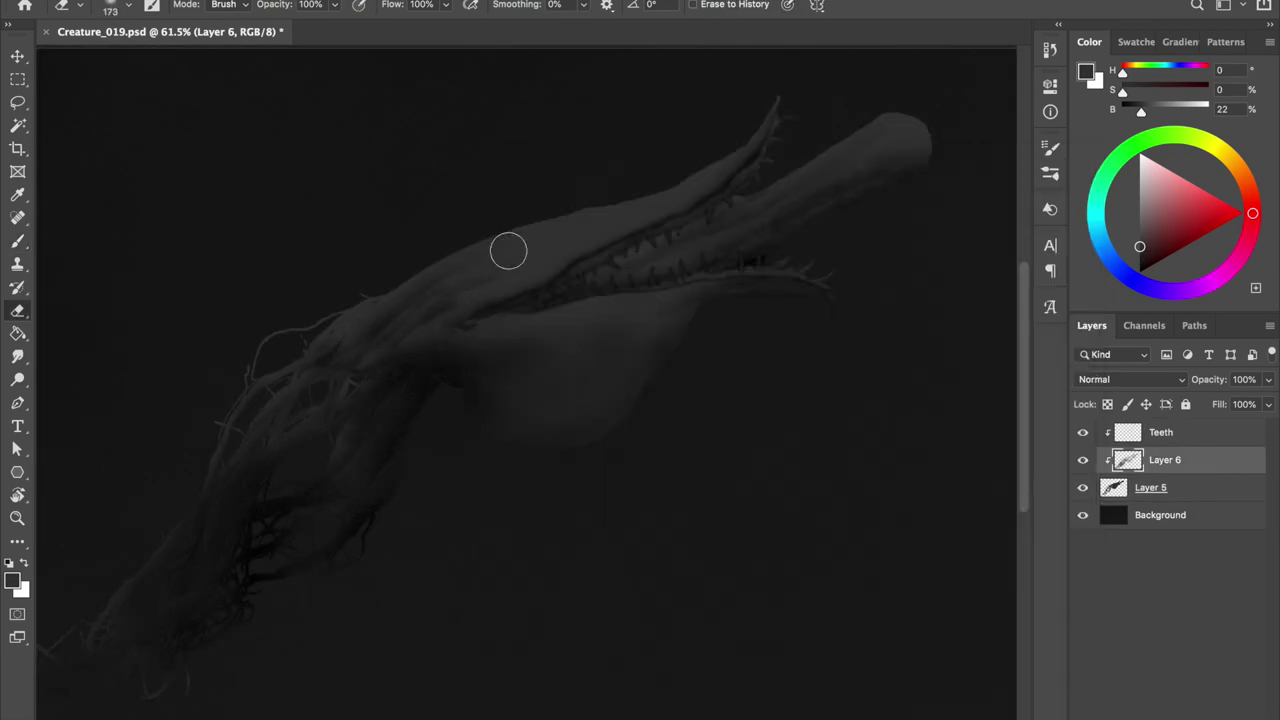
pyautogui.press('b')
pyautogui.hotkey('alt', '[')
pyautogui.moveTo(365, 327); pyautogui.dragTo(517, 237)
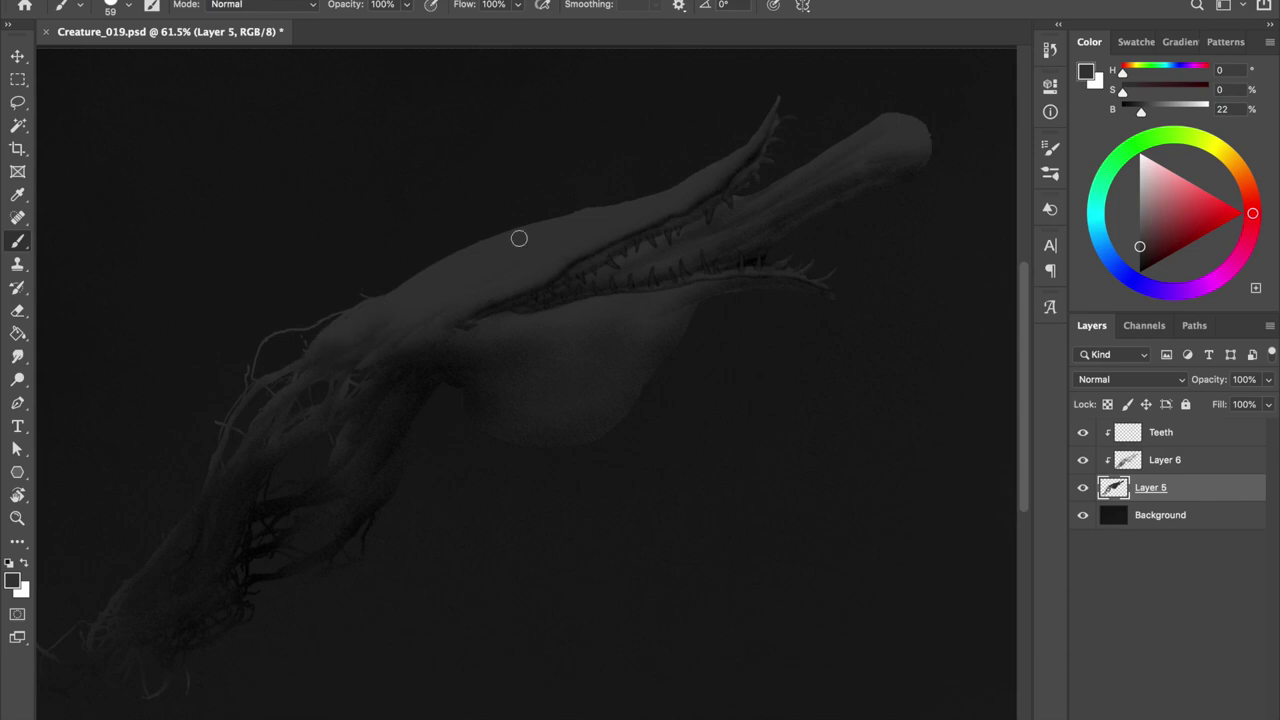
pyautogui.hotkey('ctrl', 's')
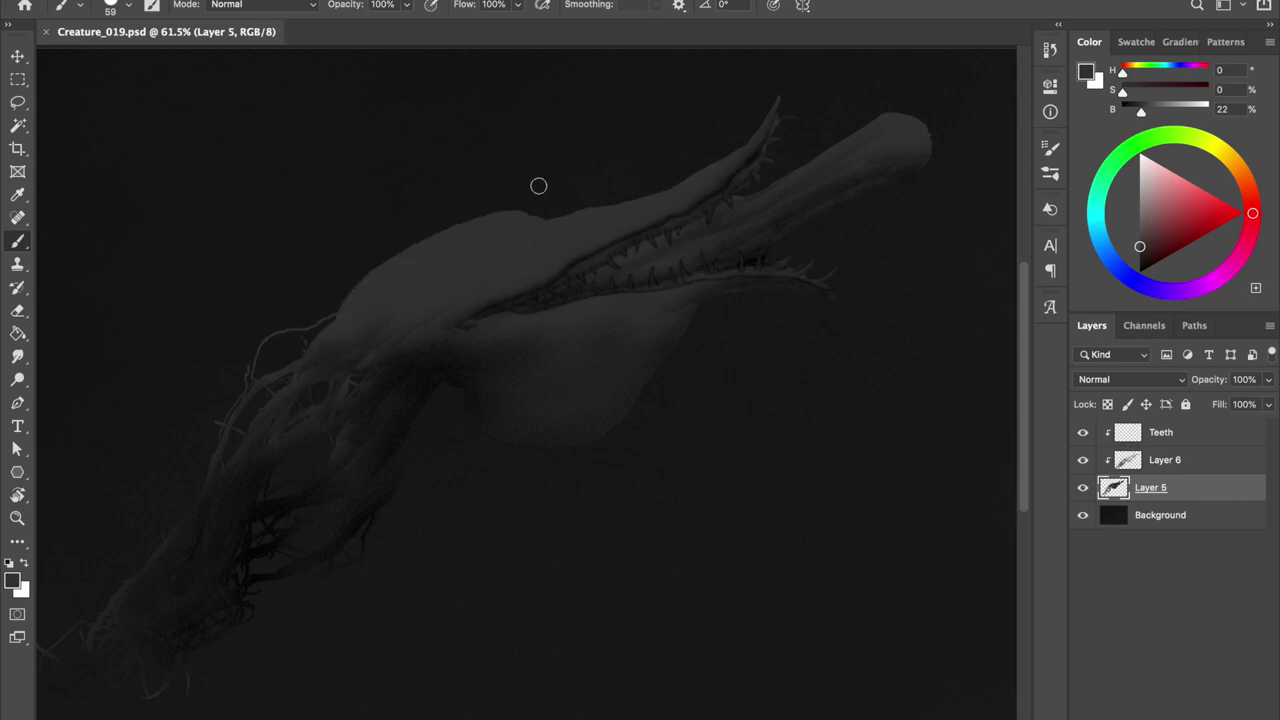
pyautogui.scroll(2, 538, 185)
# Try a dark stitch stroke on the head with a soft round brush, then undo it
pyautogui.hotkey('alt', ']')
pyautogui.hotkey('alt', ']')
pyautogui.rightClick(625, 225)
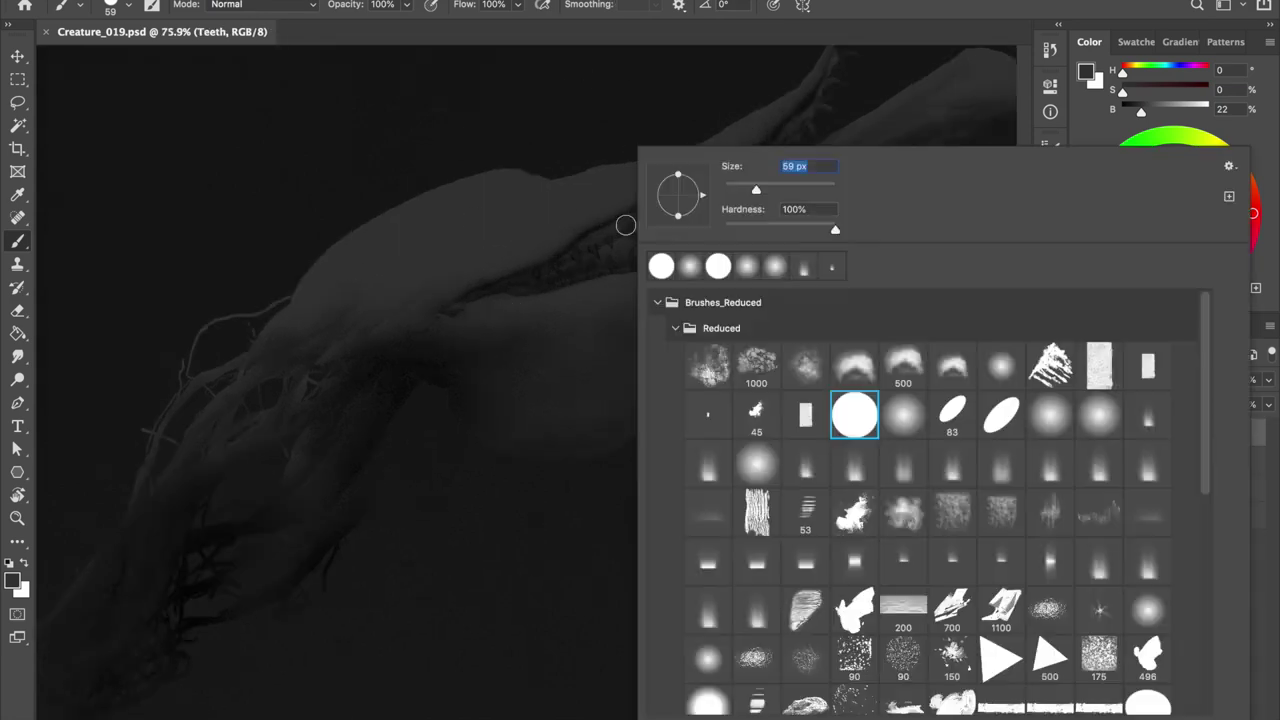
pyautogui.doubleClick(1050, 415)
pyautogui.moveTo(510, 176); pyautogui.dragTo(540, 184)
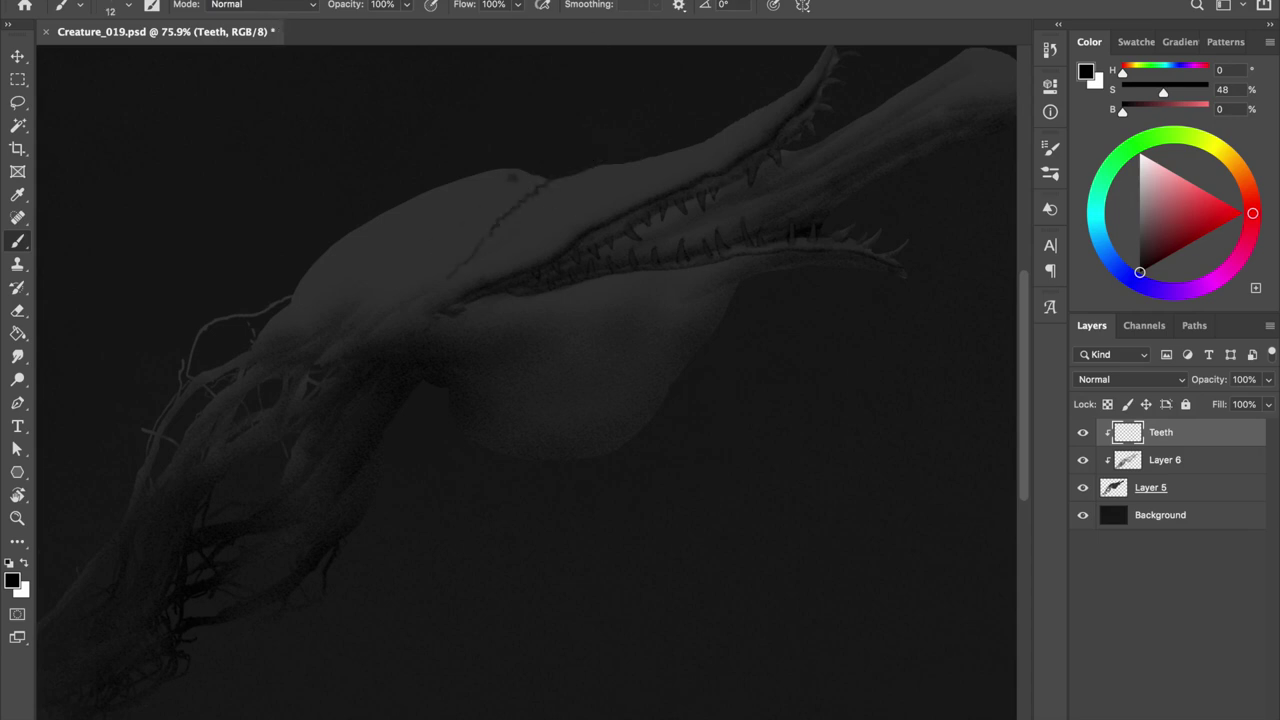
pyautogui.hotkey('ctrl', 'z')
pyautogui.press(']')
pyautogui.press(']')
pyautogui.press(']')
# Switch to Layer 6 and pick a different brush preset
pyautogui.click(1130, 461)
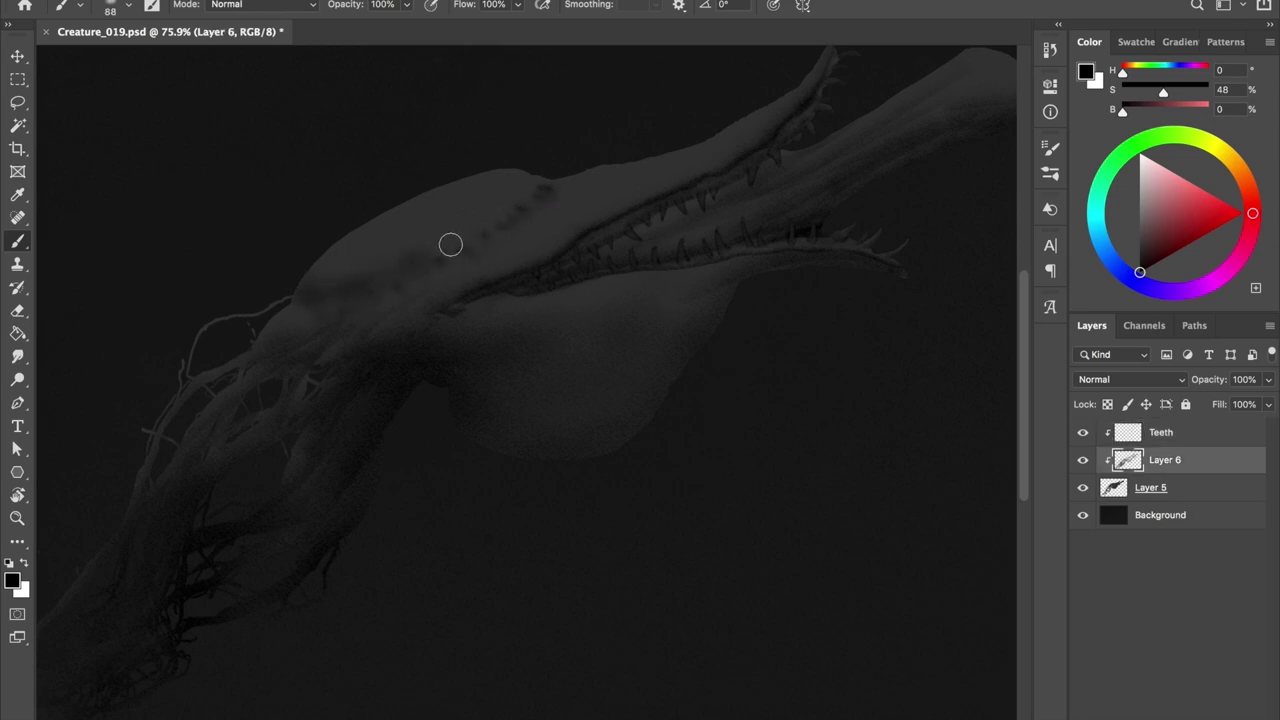
pyautogui.scroll(-2, 578, 120)
pyautogui.scroll(2, 515, 210)
pyautogui.rightClick(471, 289)
pyautogui.click(1034, 411)
pyautogui.press('Return')
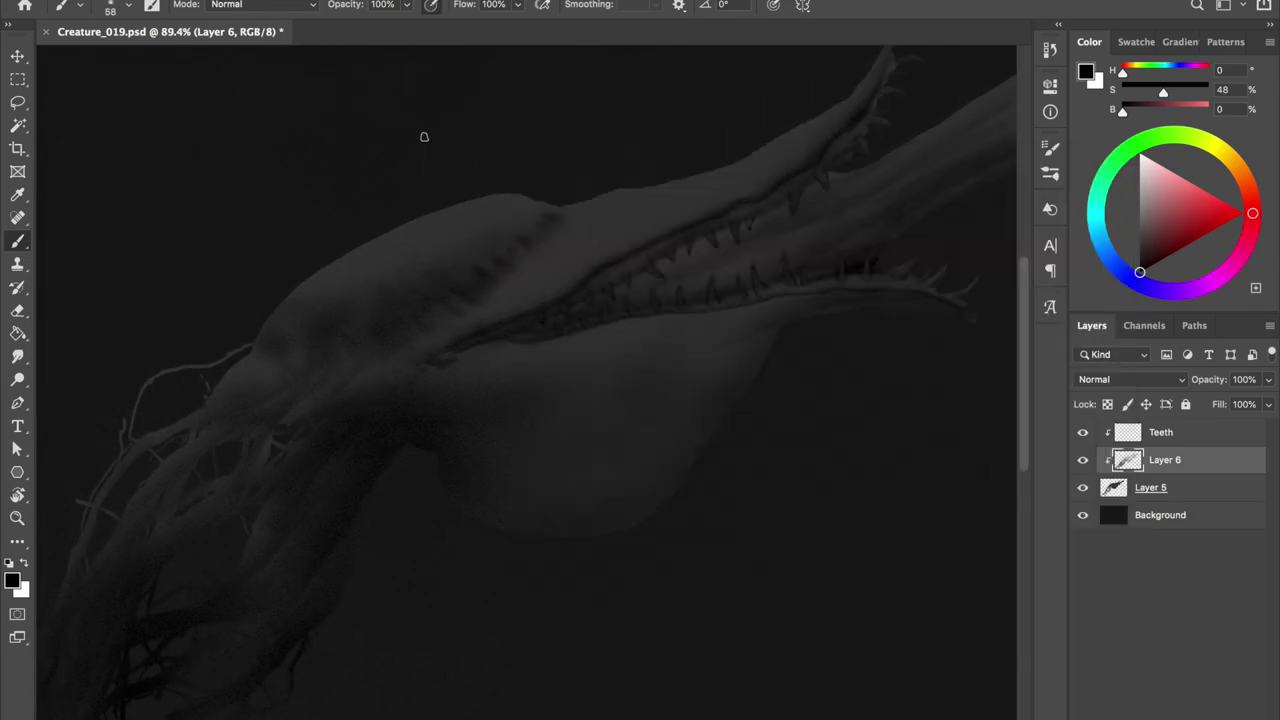
pyautogui.rightClick(558, 152)
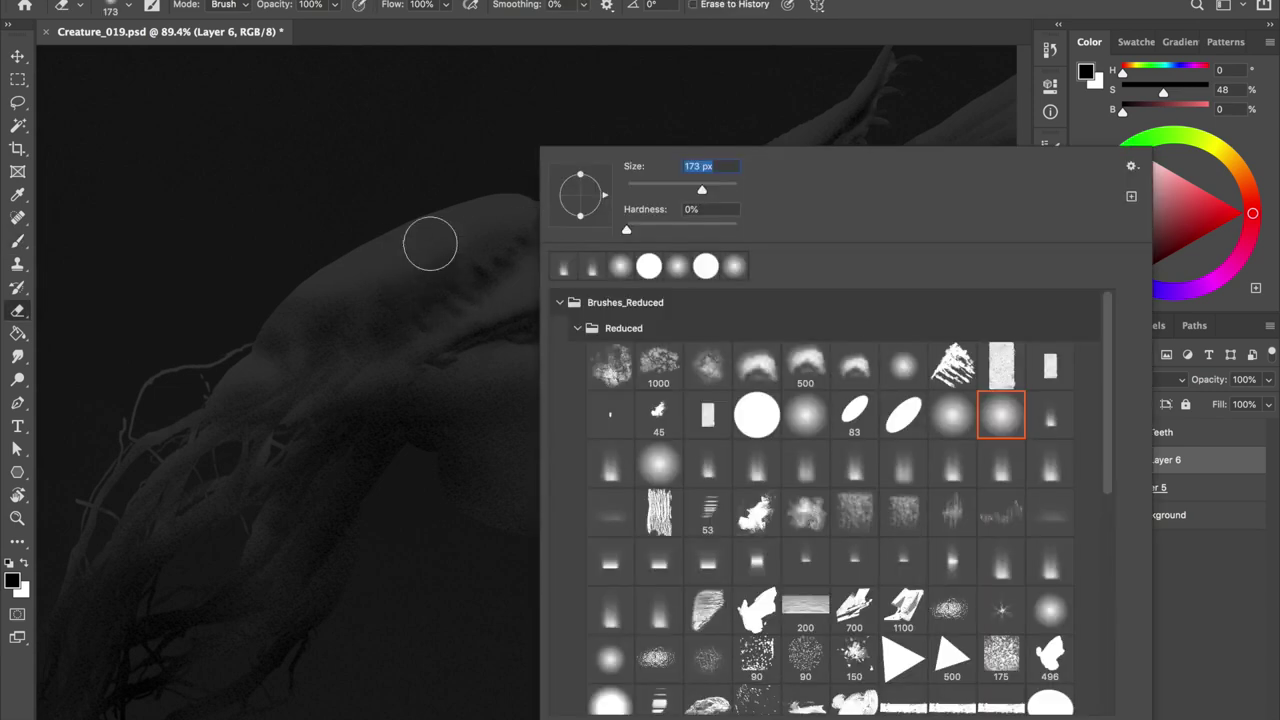
pyautogui.press('Escape')
# Check the detailed brush settings and choose a larger soft brush preset
pyautogui.hotkey('alt', '[')
pyautogui.rightClick(731, 369)
pyautogui.press('Escape')
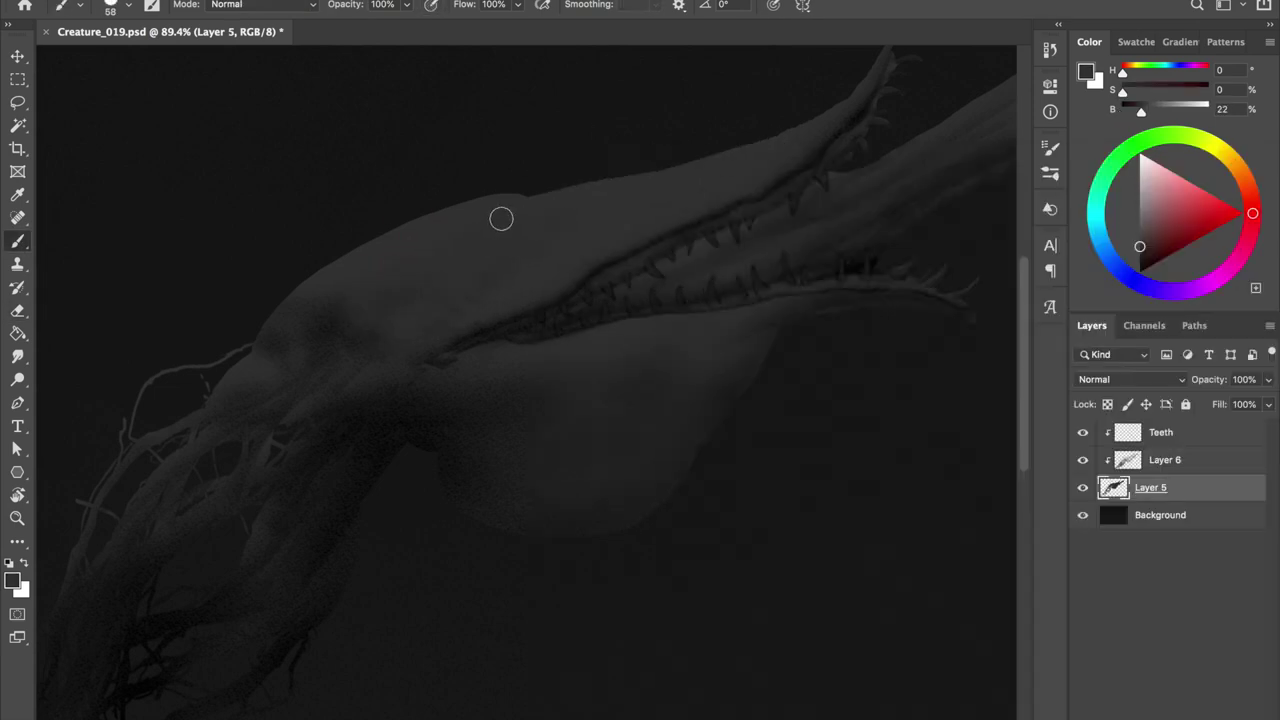
pyautogui.scroll(-2, 526, 209)
pyautogui.scroll(1, 586, 131)
pyautogui.click(1160, 457)
pyautogui.rightClick(697, 248)
pyautogui.press('Escape')
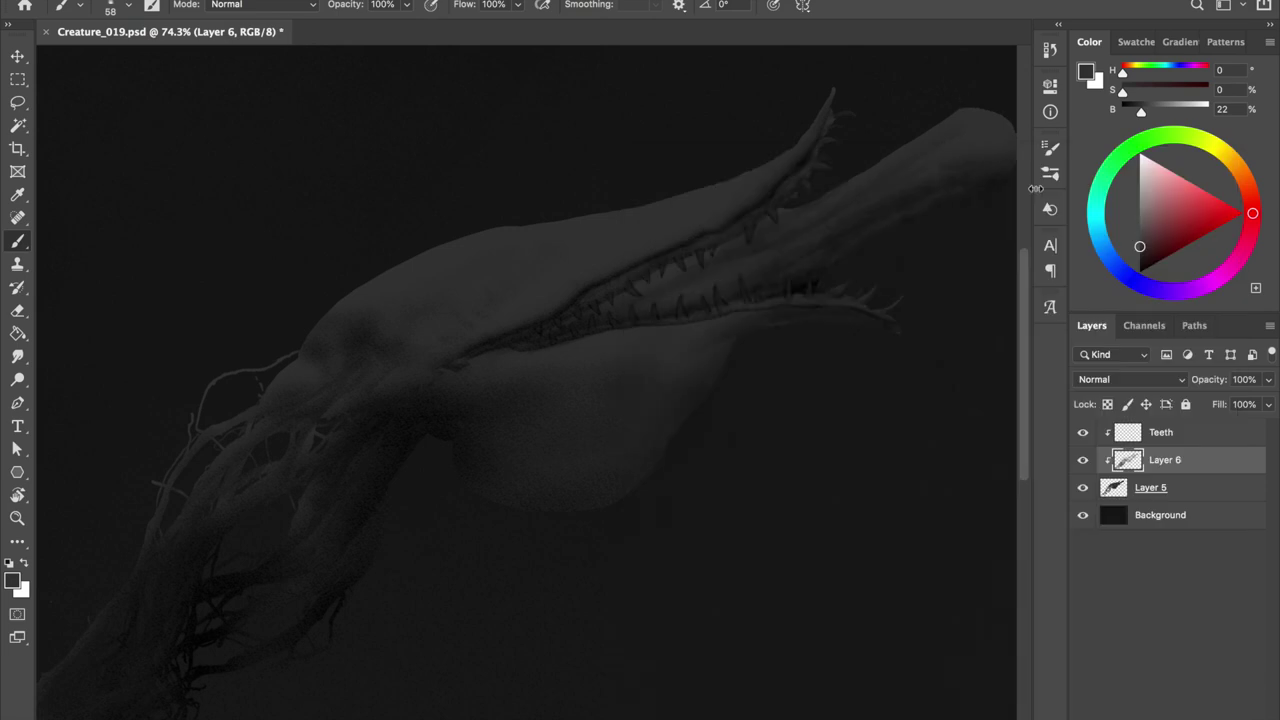
pyautogui.press('F5')
pyautogui.click(1047, 160)
pyautogui.rightClick(666, 150)
pyautogui.click(1172, 414)
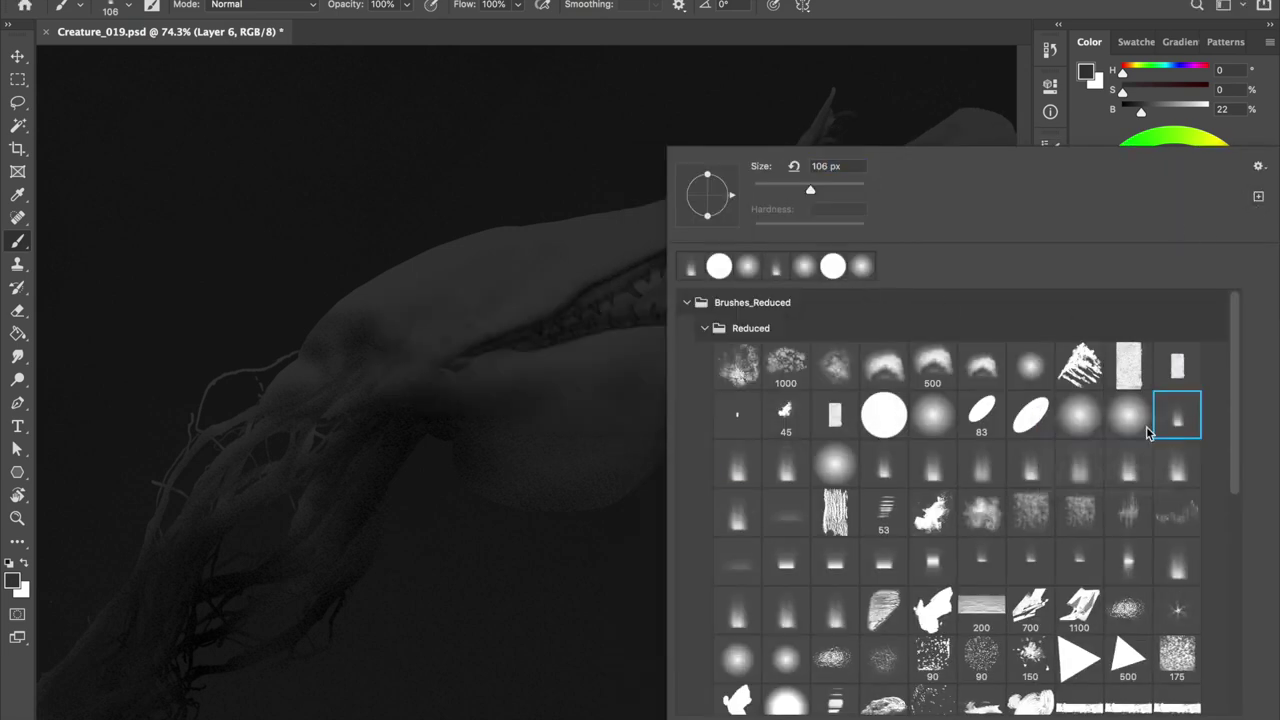
pyautogui.press('Escape')
# Paint black ridged grooves across the skull and save the painting
pyautogui.press('d')
pyautogui.moveTo(480, 271); pyautogui.dragTo(416, 308)
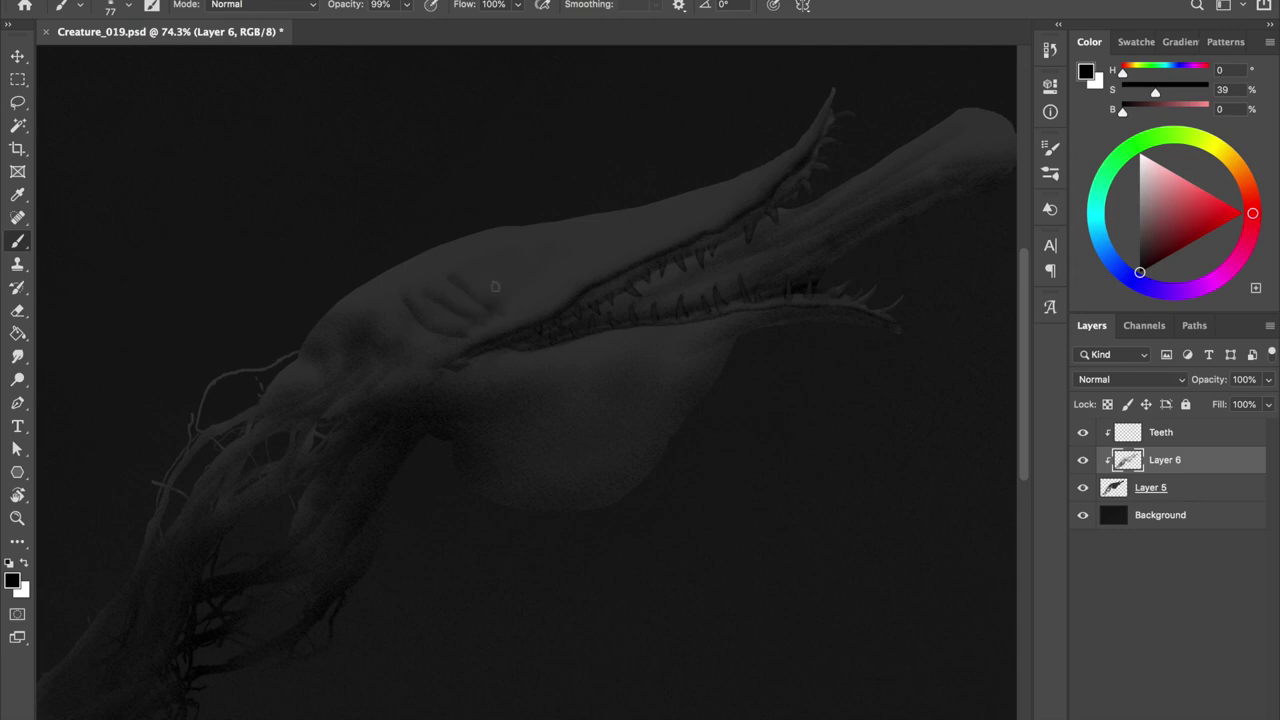
pyautogui.hotkey('ctrl', 's')
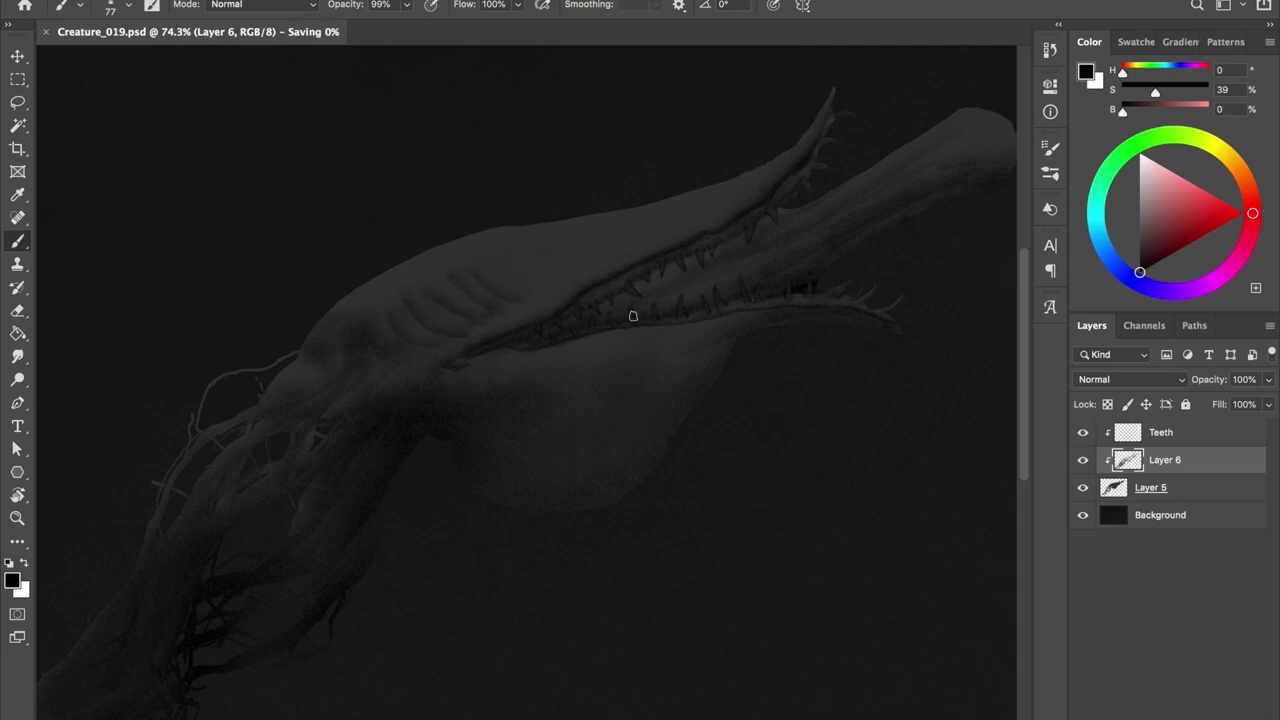
pyautogui.scroll(1, 632, 316)
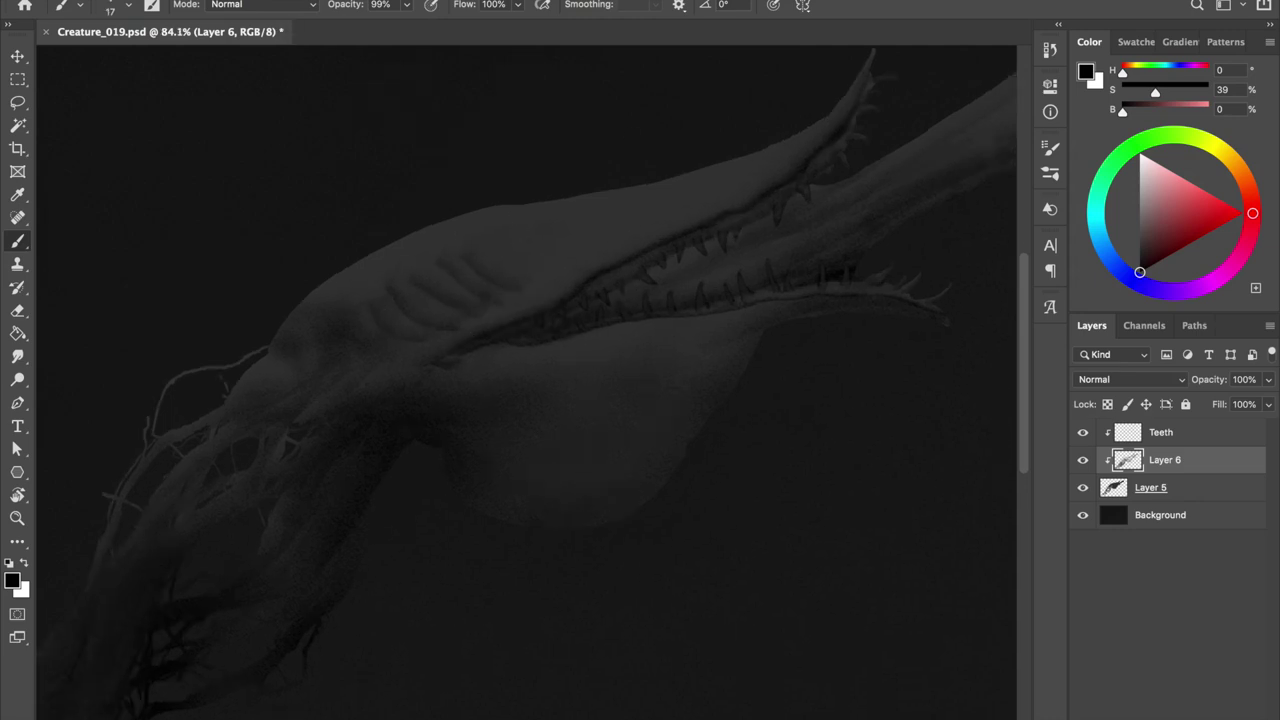
# Set up a 30 px eraser and hide the Teeth layer
pyautogui.rightClick(486, 144)
pyautogui.click(946, 409)
pyautogui.press('Return')
pyautogui.press('e')
pyautogui.moveTo(462, 326); pyautogui.dragTo(420, 326)
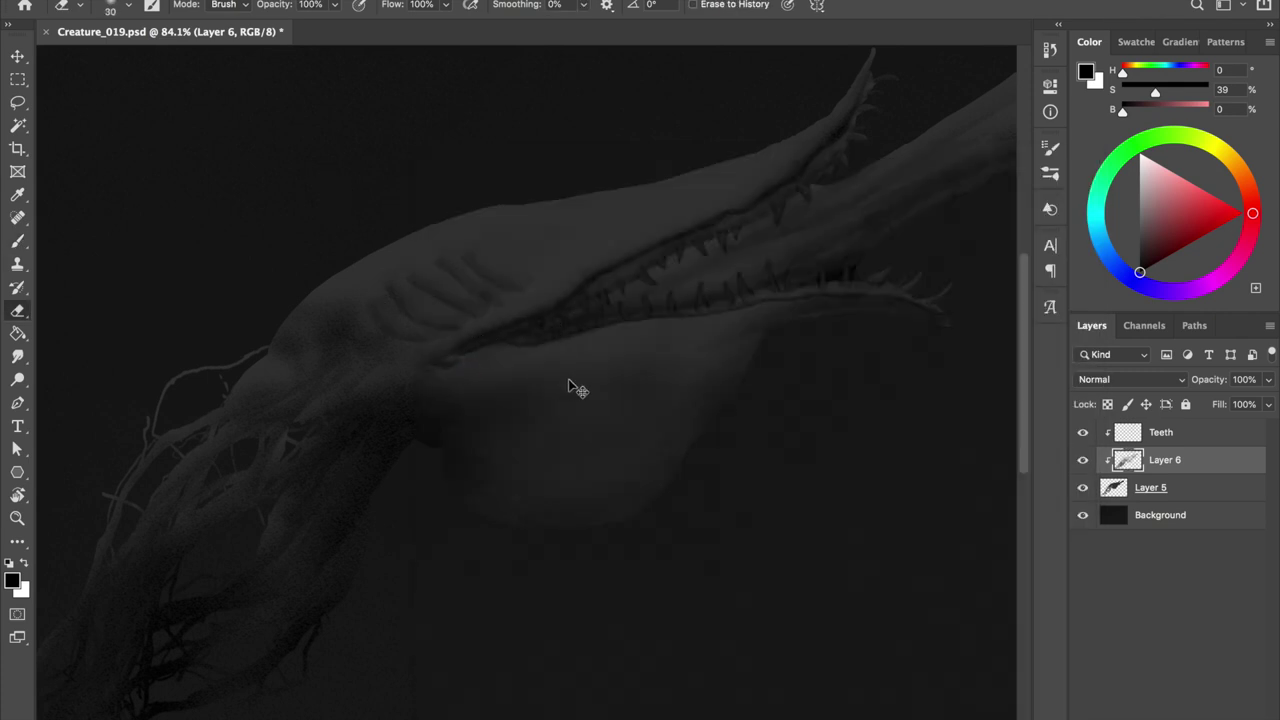
pyautogui.click(1100, 432)
# Isolate the Layer 5 silhouette and select it for editing
pyautogui.click(1082, 432)
pyautogui.click(1082, 515)
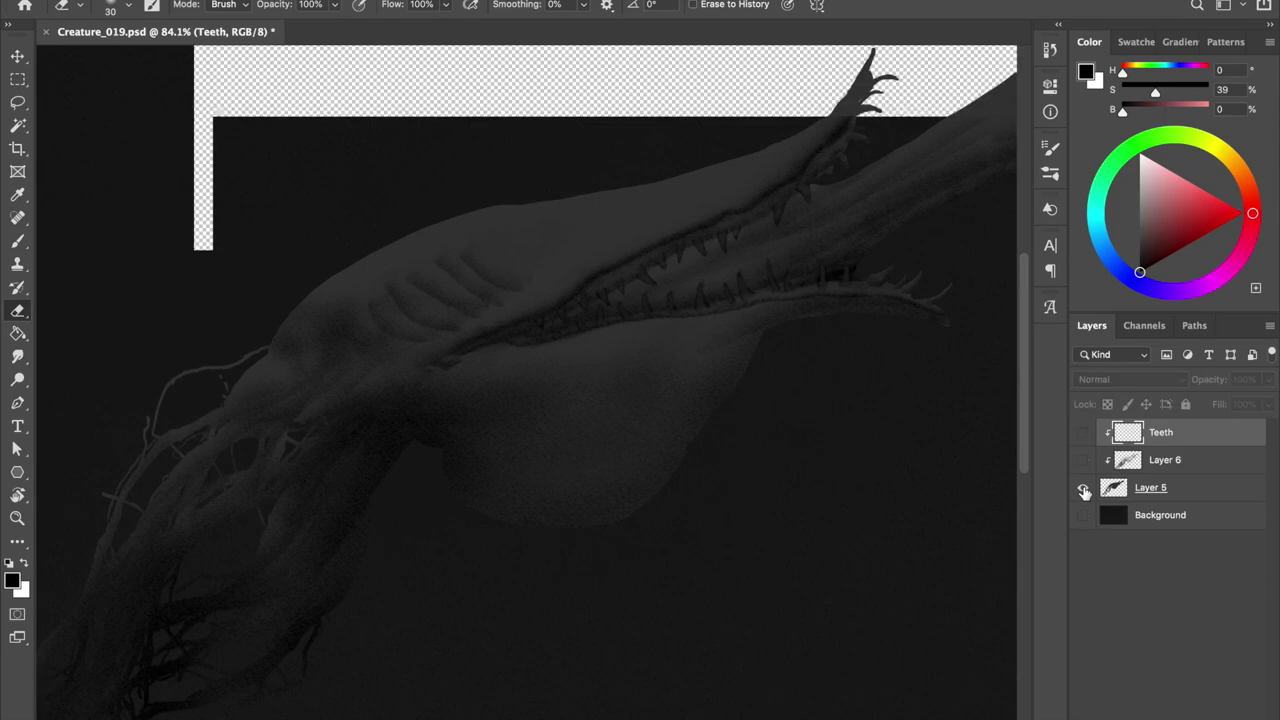
pyautogui.click(1082, 515)
pyautogui.keyDown('alt'); pyautogui.click(1082, 487); pyautogui.keyUp('alt')
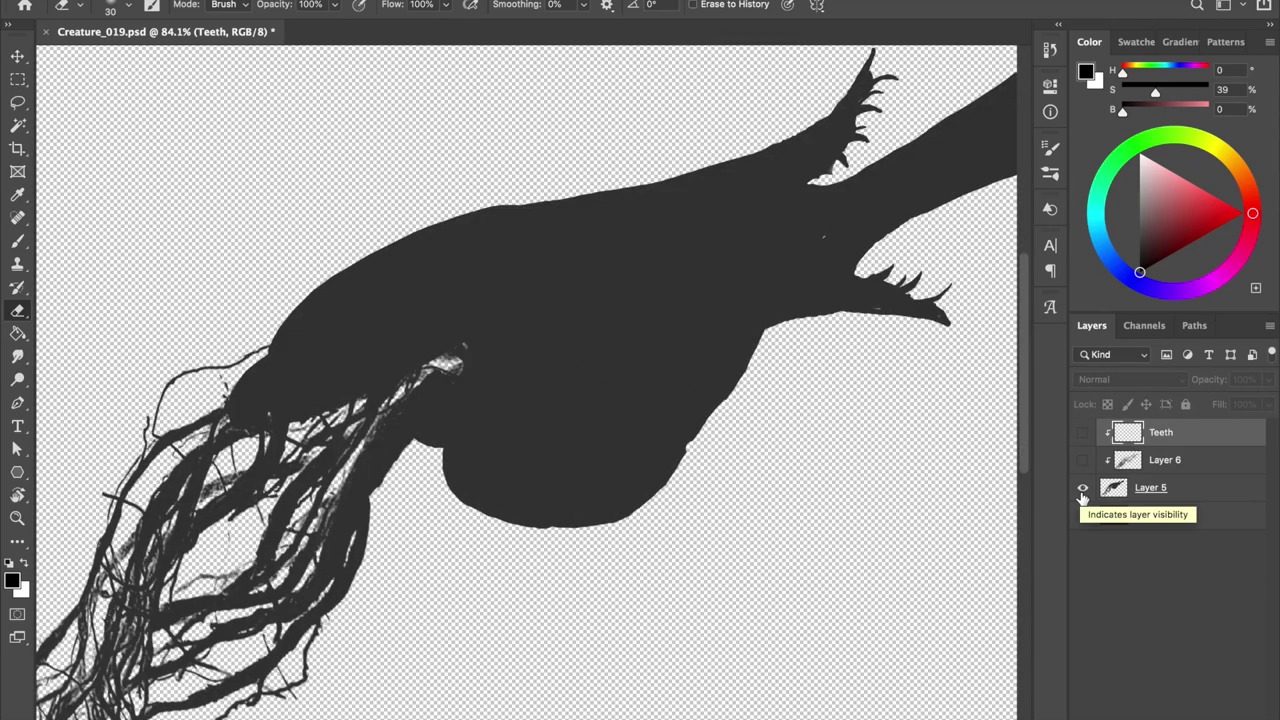
pyautogui.click(1180, 488)
# Erase the fill near the tentacle root with an 11 px eraser
pyautogui.rightClick(458, 146)
pyautogui.click(434, 323)
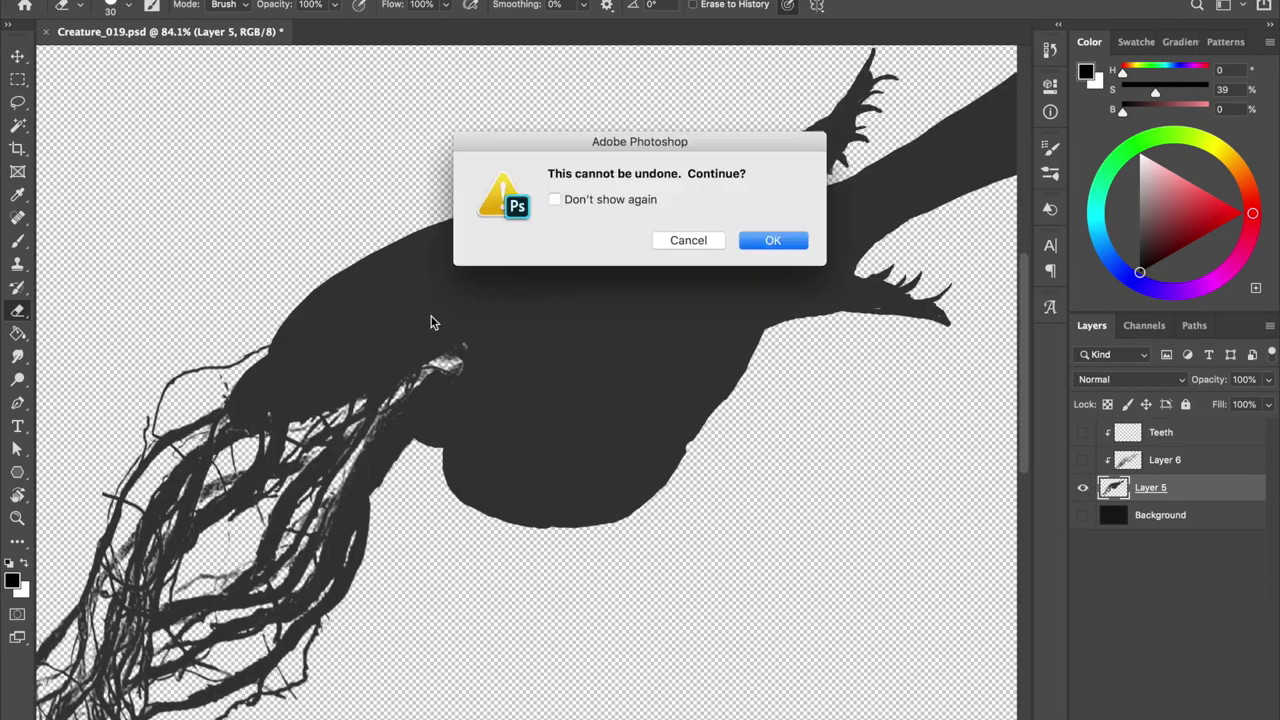
pyautogui.scroll(5, 445, 365)
pyautogui.moveTo(349, 363); pyautogui.dragTo(415, 318)
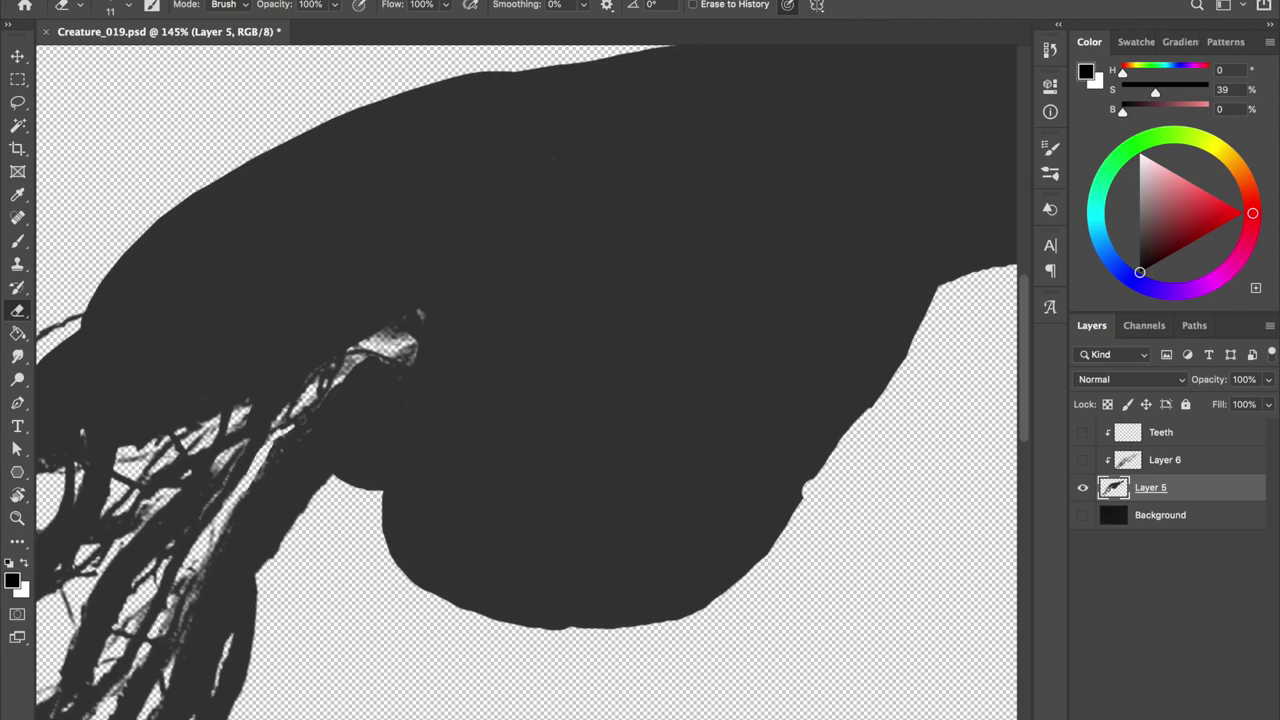
pyautogui.moveTo(345, 370); pyautogui.dragTo(408, 348)
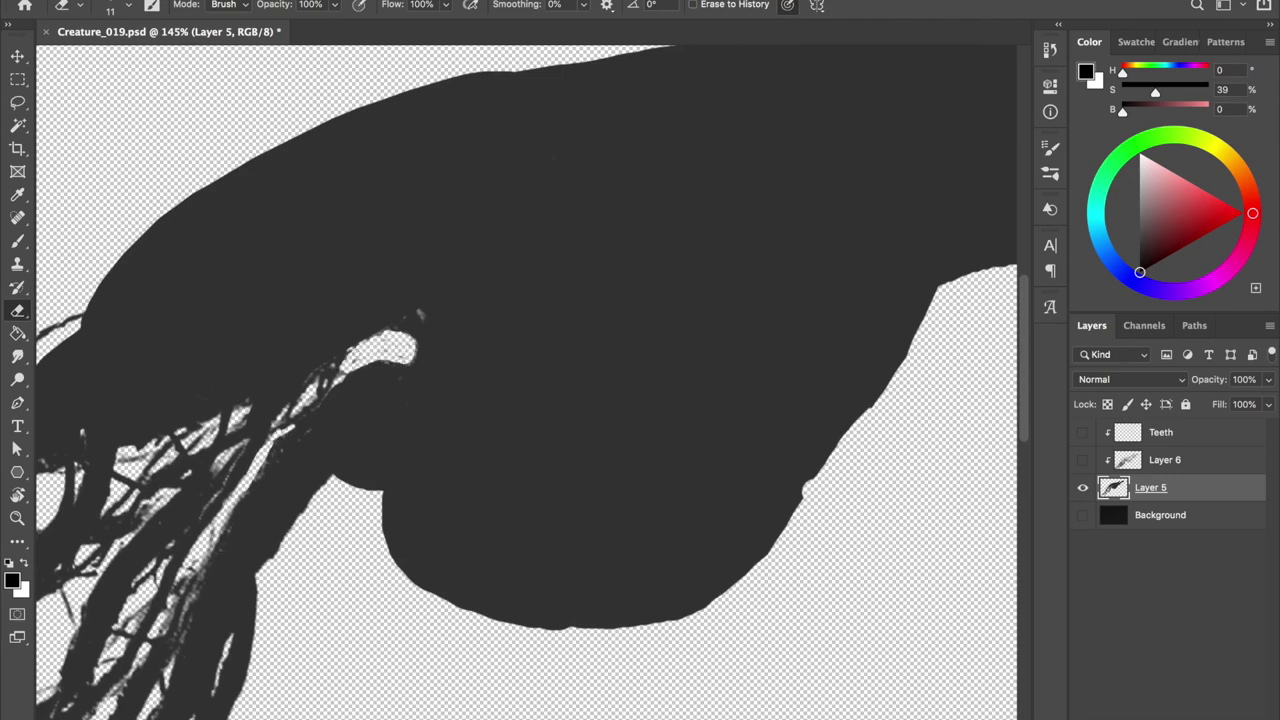
# Paint dark grey over the white crescent and the lower-left belly edge
pyautogui.press('b')
pyautogui.rightClick(448, 315)
pyautogui.keyDown('alt'); pyautogui.click(408, 330); pyautogui.keyUp('alt')
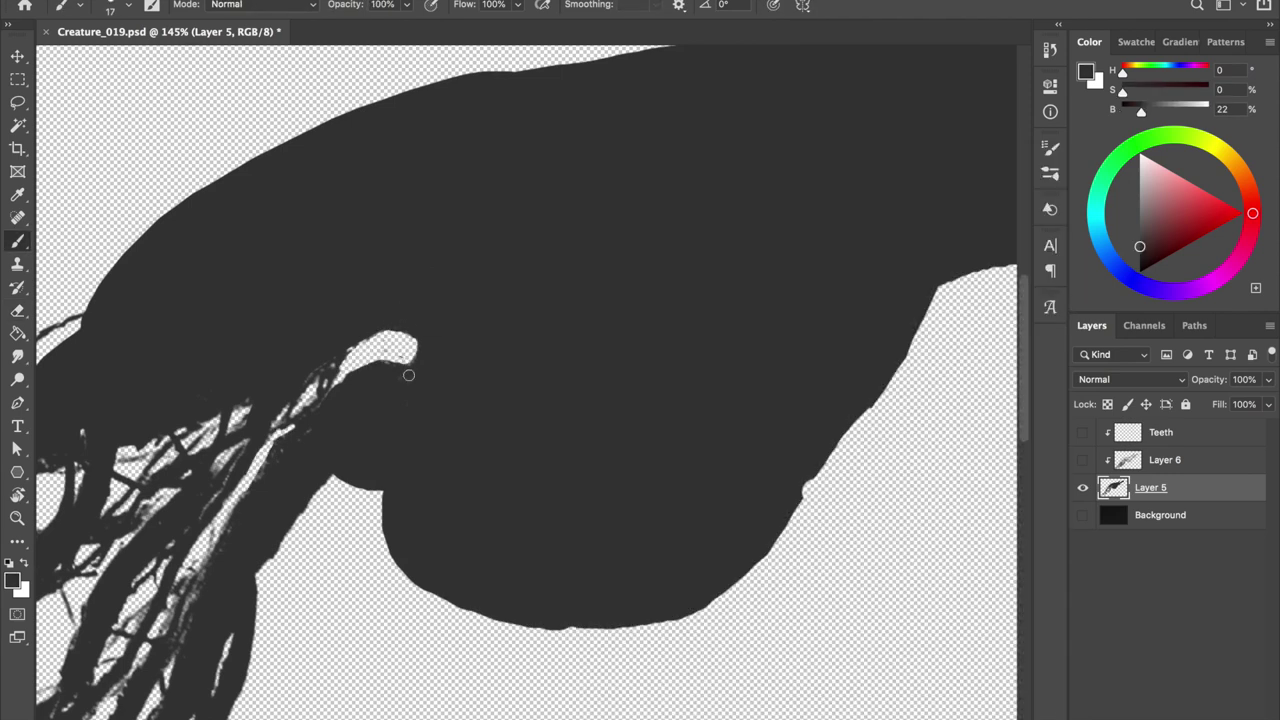
pyautogui.moveTo(414, 353); pyautogui.dragTo(370, 364)
pyautogui.scroll(-3, 430, 420)
pyautogui.moveTo(410, 445); pyautogui.dragTo(385, 470)
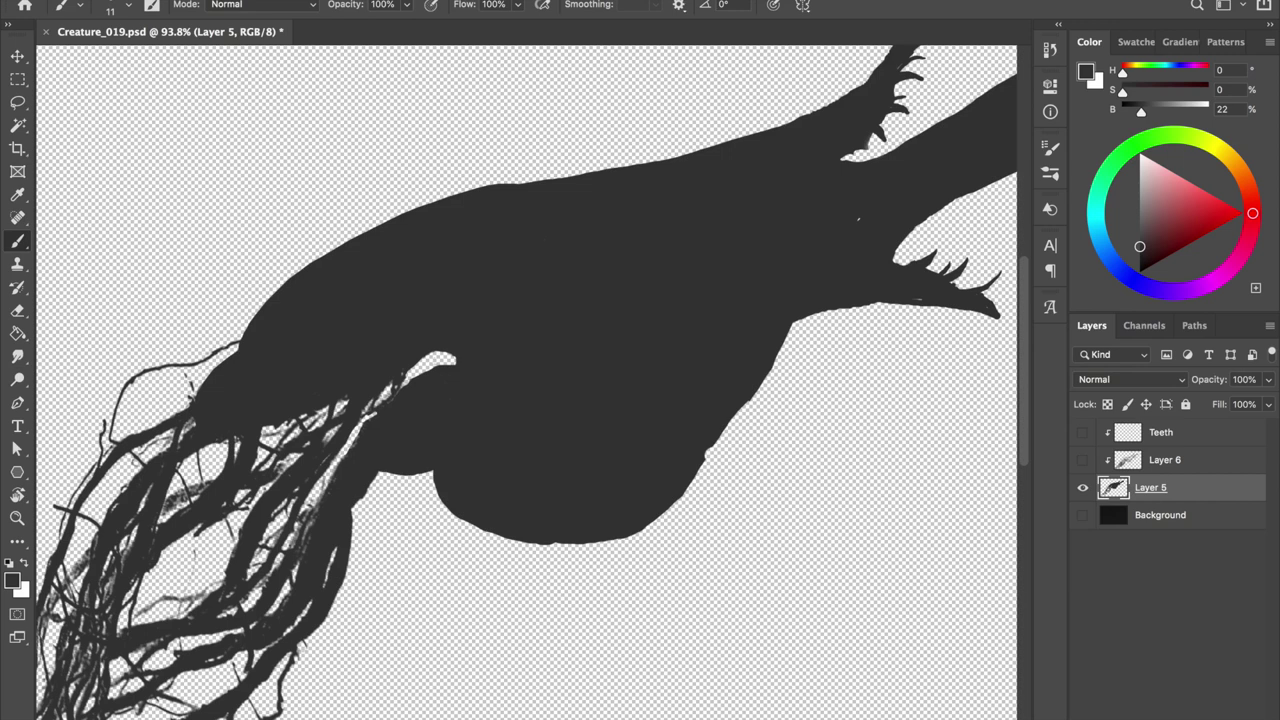
# Turn the Teeth, Layer 6 and Background layers back on
pyautogui.click(1082, 432)
pyautogui.click(1082, 460)
pyautogui.click(1083, 515)
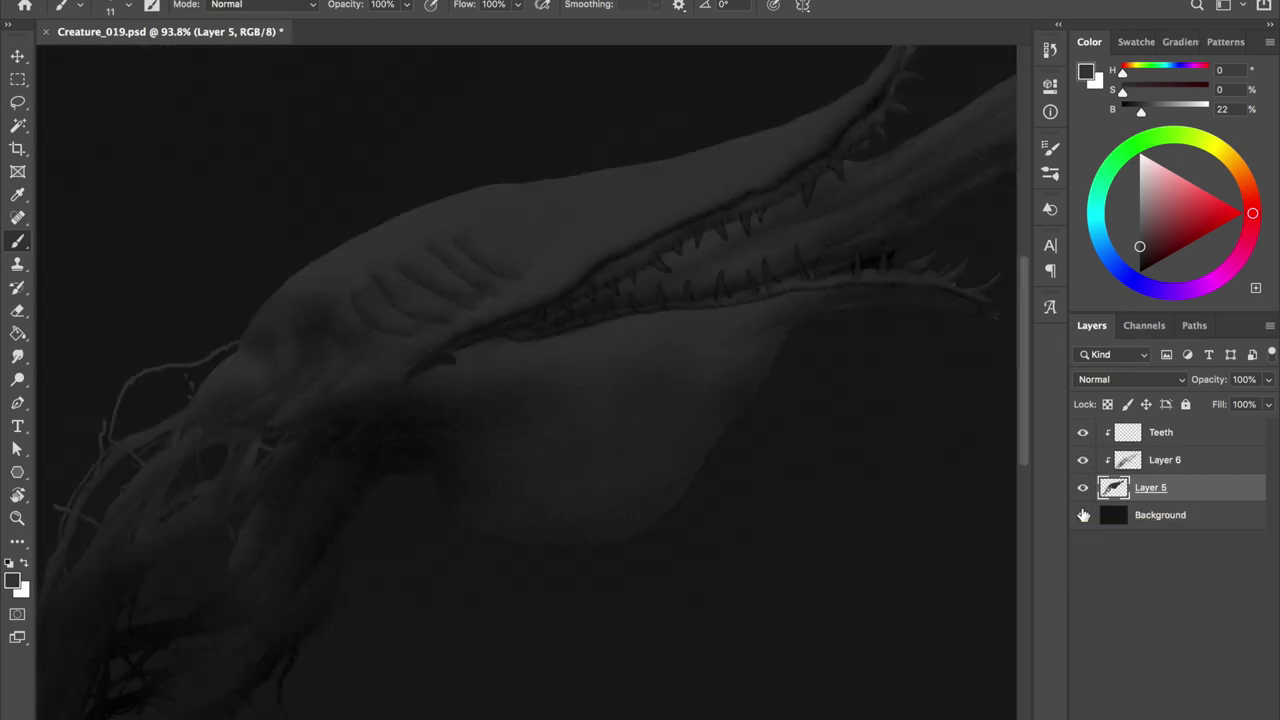
# Move to Layer 6 with the brush set to black
pyautogui.scroll(3, 530, 380)
pyautogui.scroll(-4, 530, 380)
pyautogui.scroll(3, 530, 380)
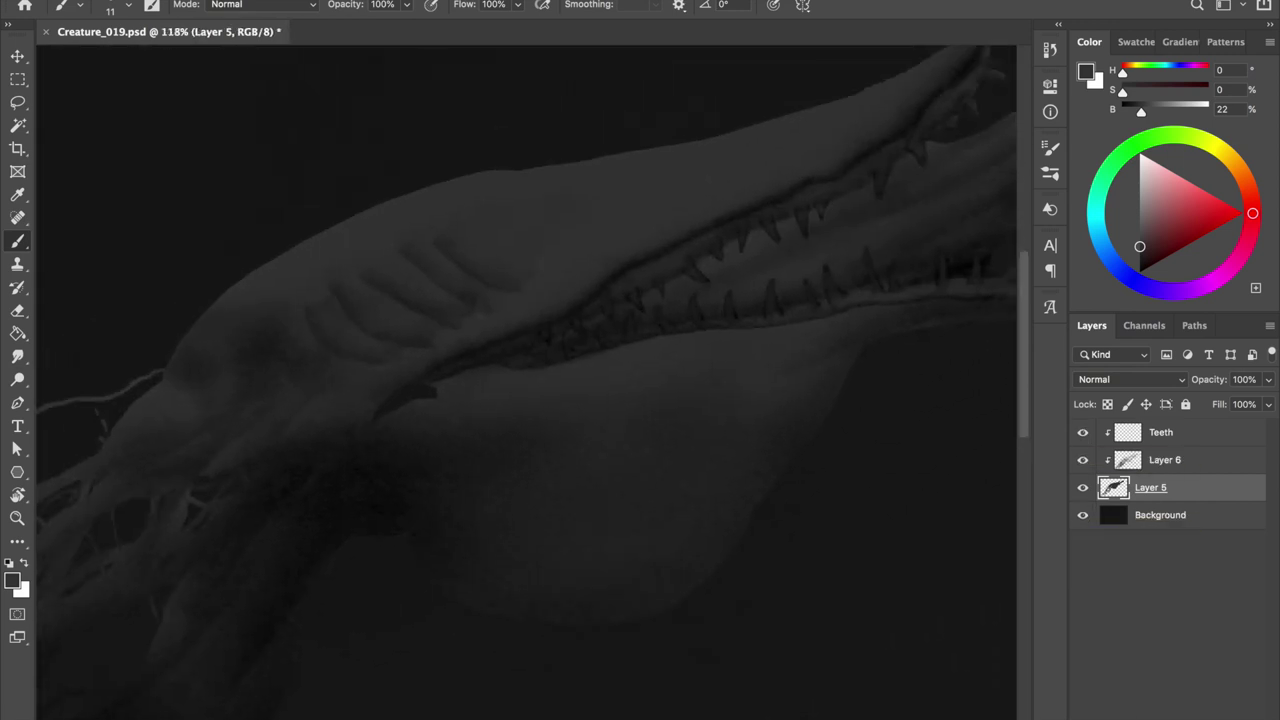
pyautogui.press('e')
pyautogui.rightClick(440, 365)
pyautogui.press('Escape')
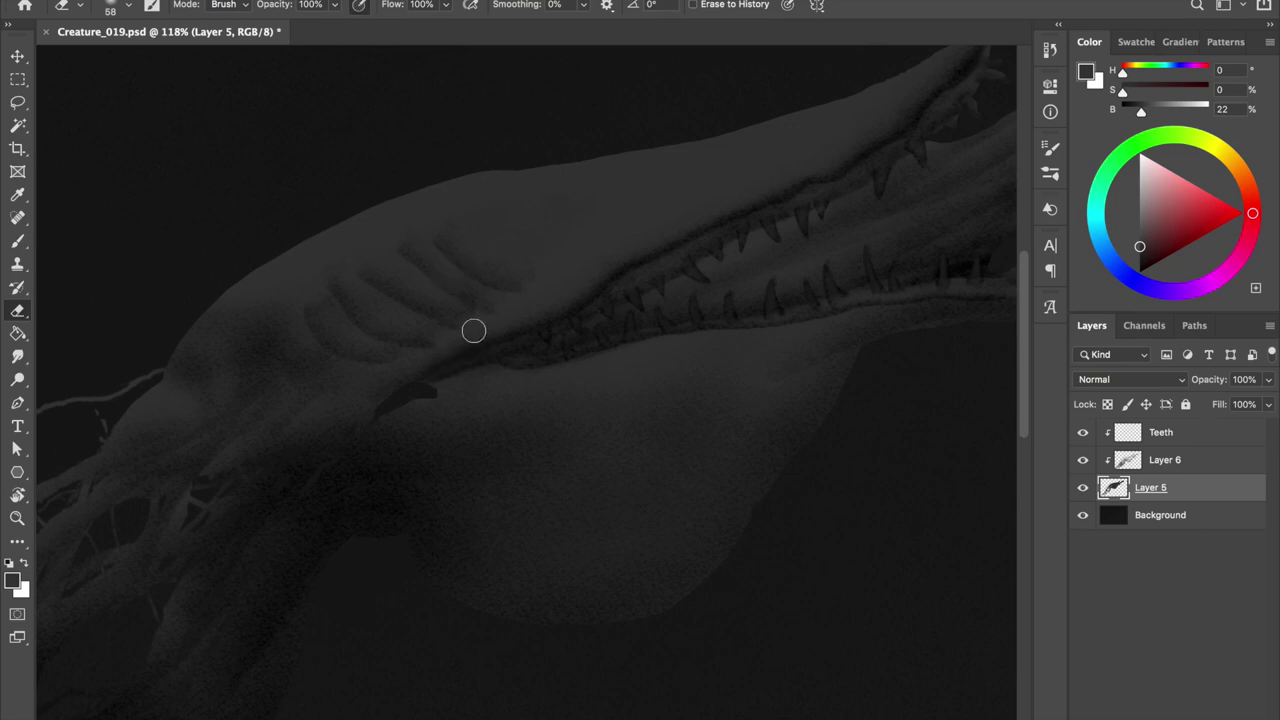
pyautogui.hotkey('alt', ']')
pyautogui.press('b')
pyautogui.press('d')
pyautogui.rightClick(470, 376)
pyautogui.press('Escape')
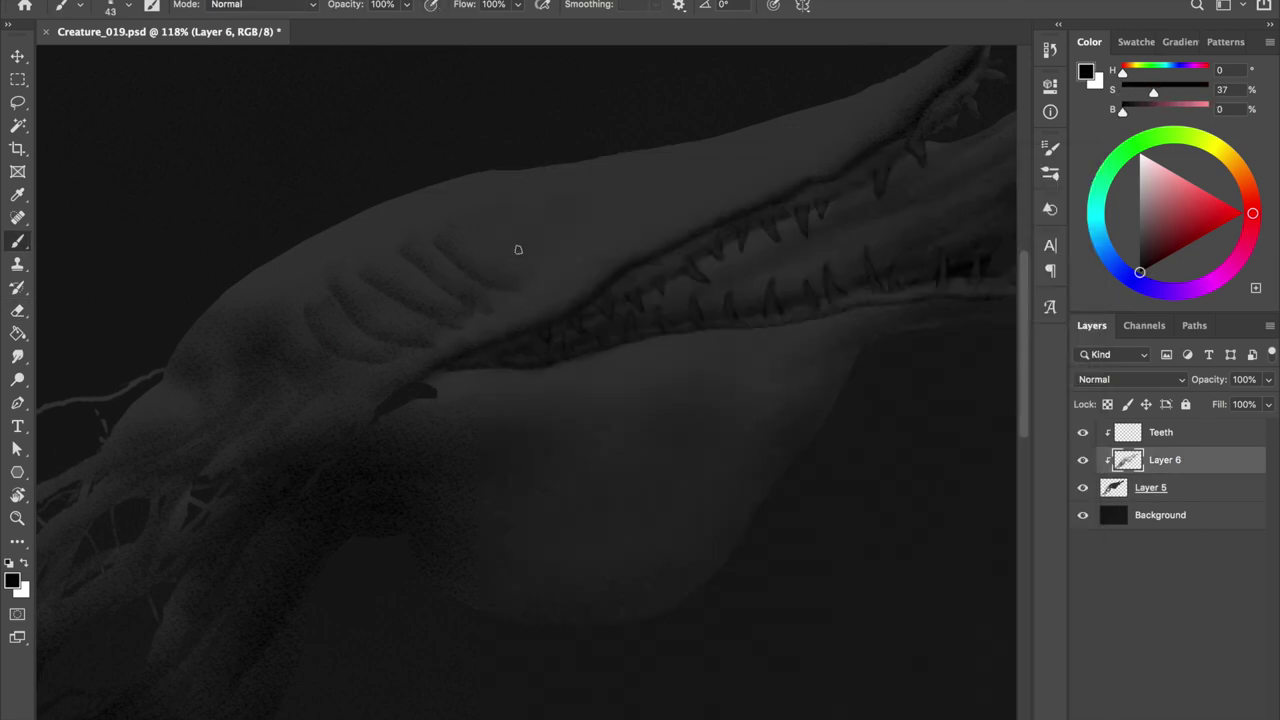
# Brush black shading below the jaw and near the tentacles, then sample dark grey
pyautogui.scroll(2, 403, 377)
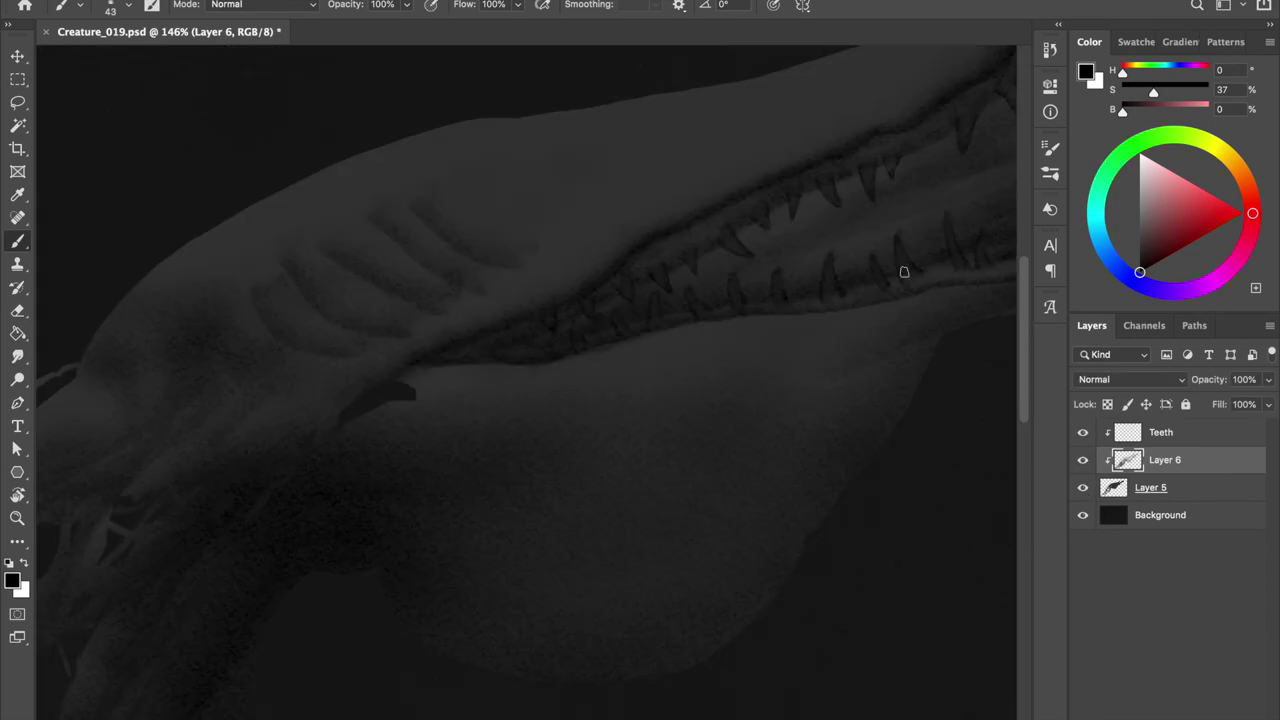
pyautogui.moveTo(313, 444); pyautogui.dragTo(390, 368)
pyautogui.moveTo(211, 512); pyautogui.dragTo(102, 556)
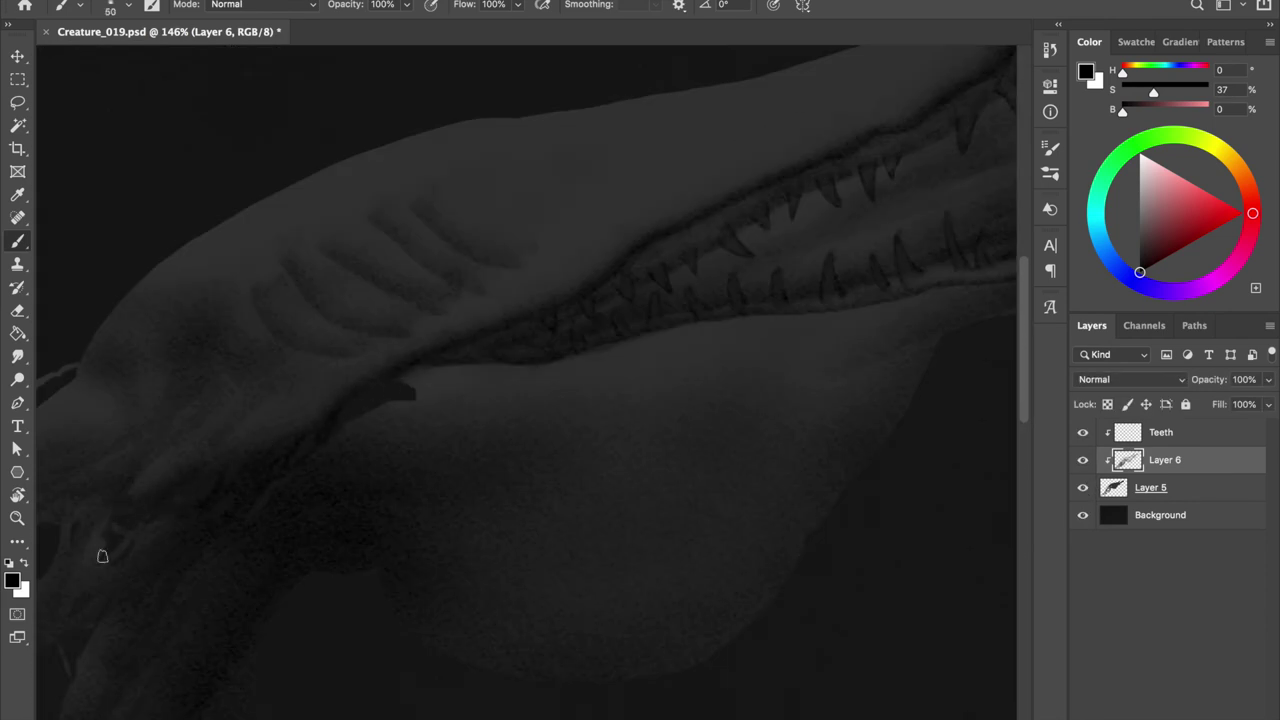
pyautogui.moveTo(402, 402)
pyautogui.mouseDown()
pyautogui.moveTo(330, 440)
pyautogui.moveTo(440, 408)
pyautogui.moveTo(420, 374)
pyautogui.moveTo(461, 381)
pyautogui.mouseUp()
pyautogui.keyDown('alt'); pyautogui.click(460, 381); pyautogui.keyUp('alt')
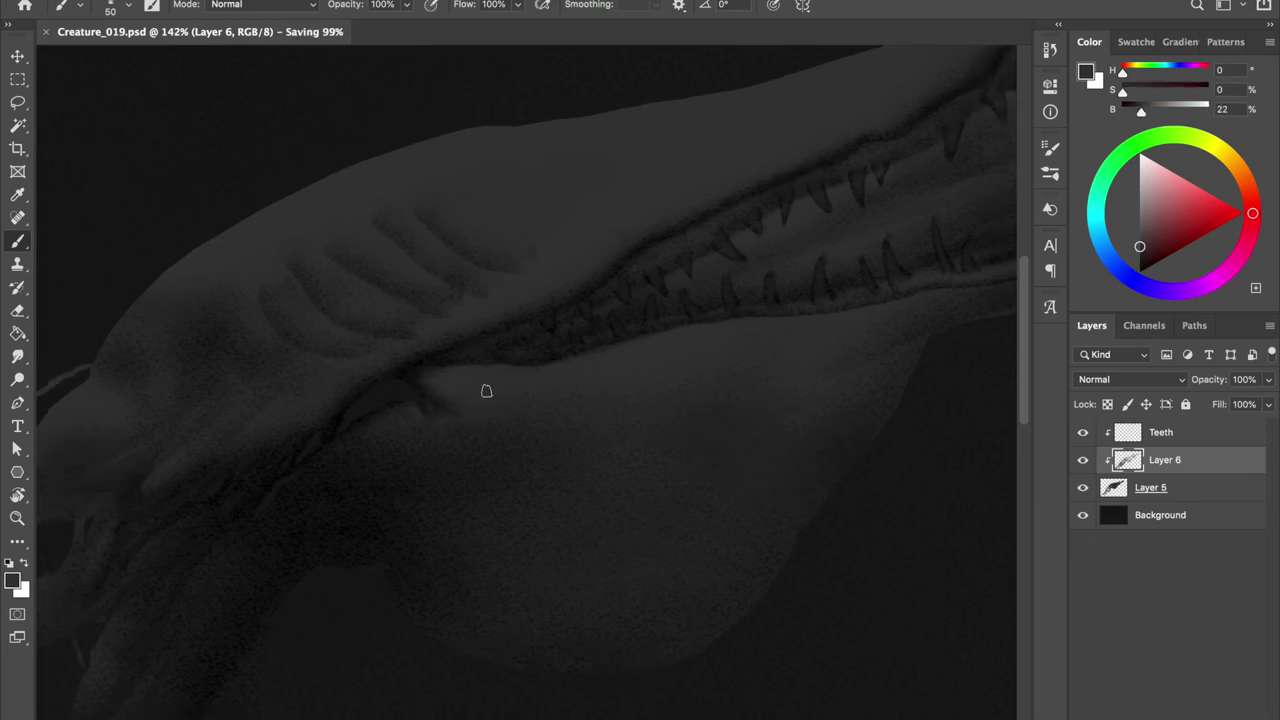
pyautogui.hotkey('ctrl', '-')
pyautogui.rightClick(572, 144)
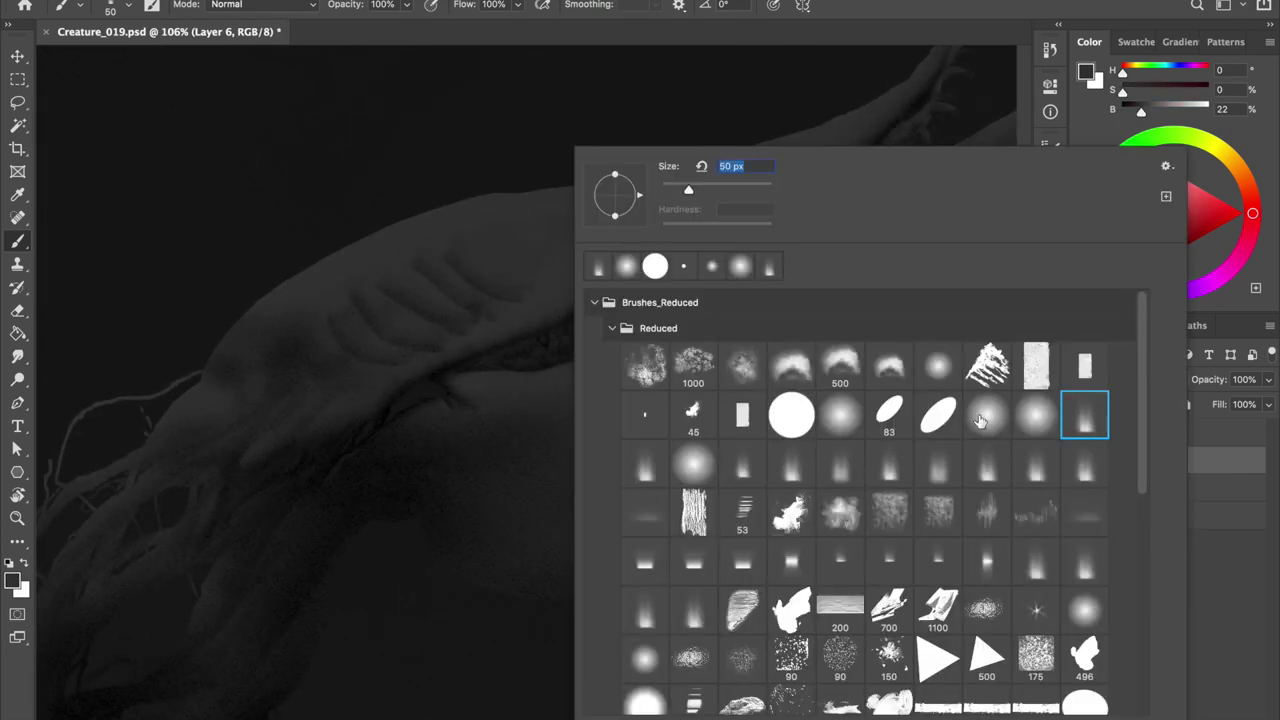
# Enter 127 to reset the paint colour, then set the brush to 84 px and shrink it slightly
pyautogui.write('127')
pyautogui.press('Return')
pyautogui.scroll(1, 858, 407)
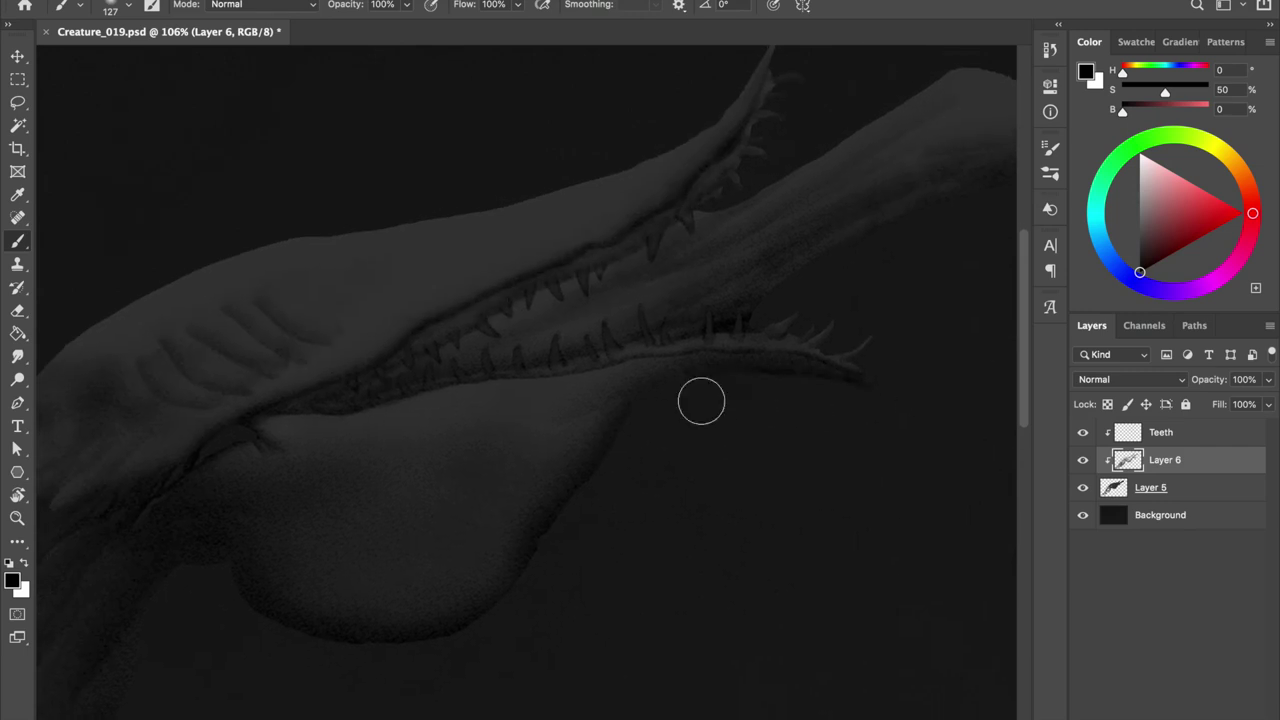
pyautogui.rightClick(609, 293)
pyautogui.write('84')
pyautogui.press('Return')
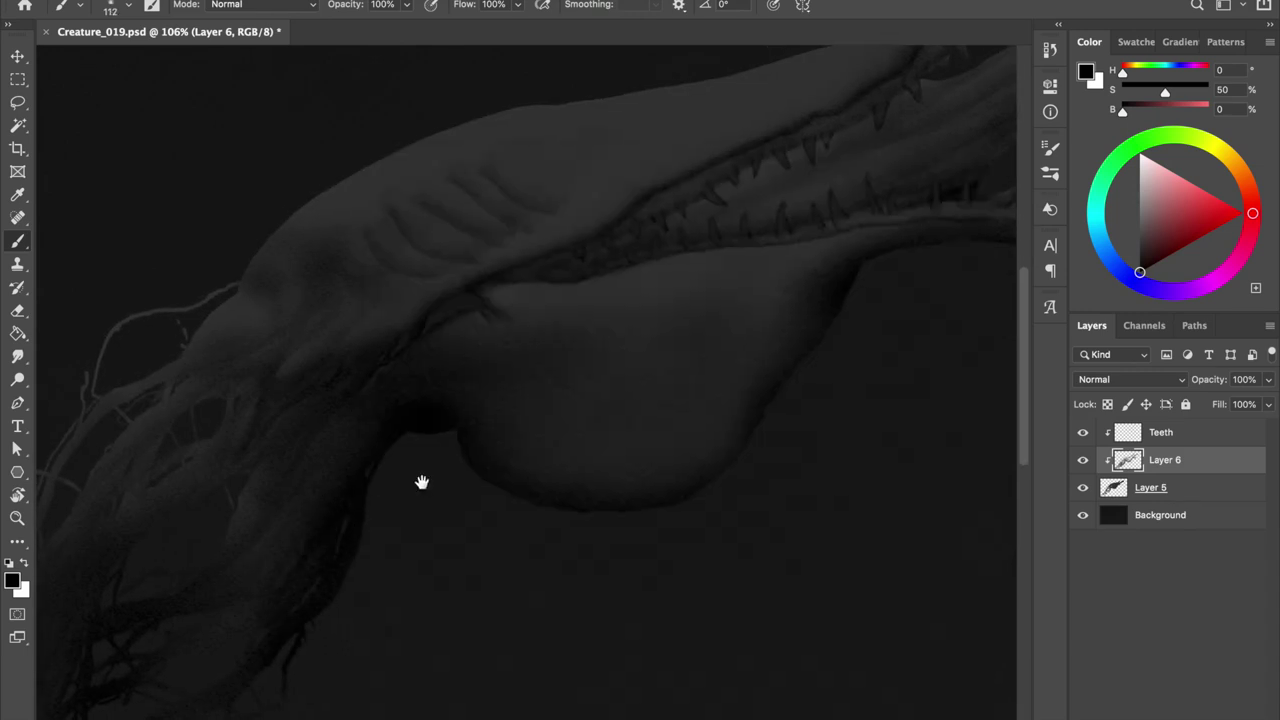
pyautogui.press('[')
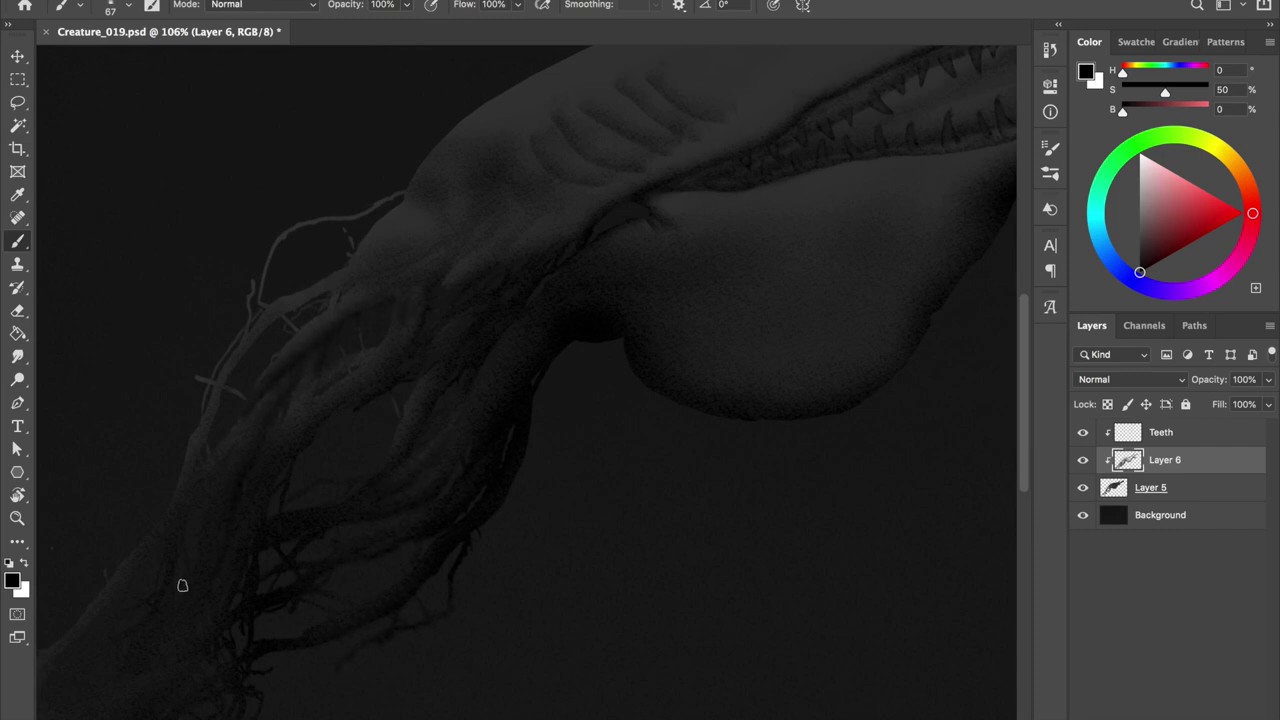
# Paint a dark stroke deepening the head's shading just below the ridged crest
pyautogui.scroll(-3, 331, 337)
pyautogui.hscroll(-3, 320, 365)
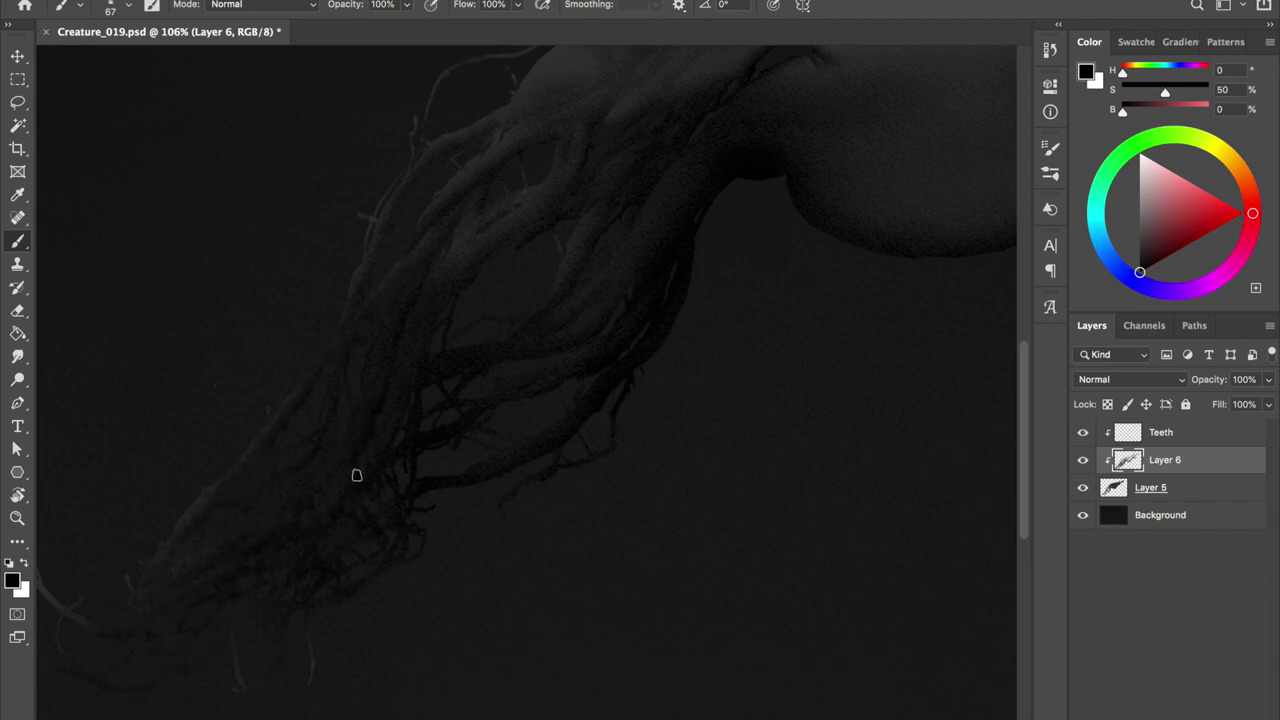
pyautogui.scroll(3, 356, 475)
pyautogui.hscroll(1, 412, 374)
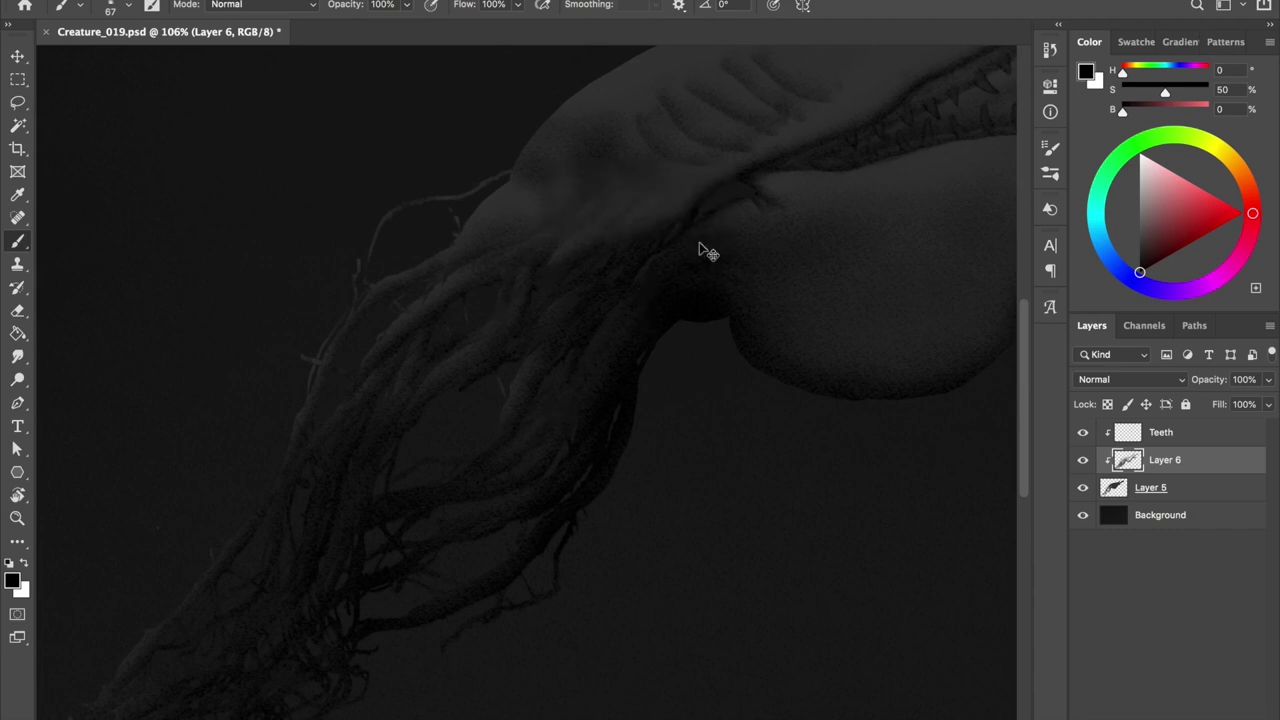
pyautogui.scroll(3, 651, 294)
pyautogui.hscroll(2, 600, 280)
pyautogui.moveTo(515, 280); pyautogui.dragTo(543, 226)
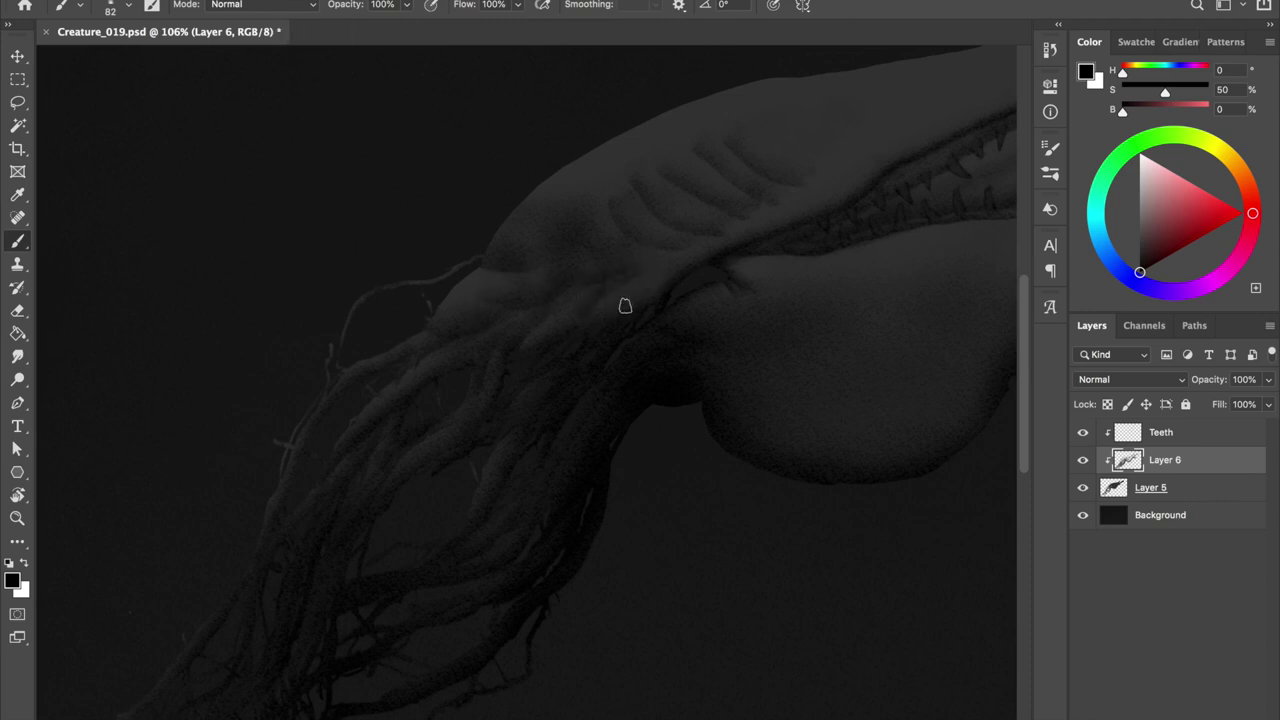
pyautogui.scroll(-2, 586, 211)
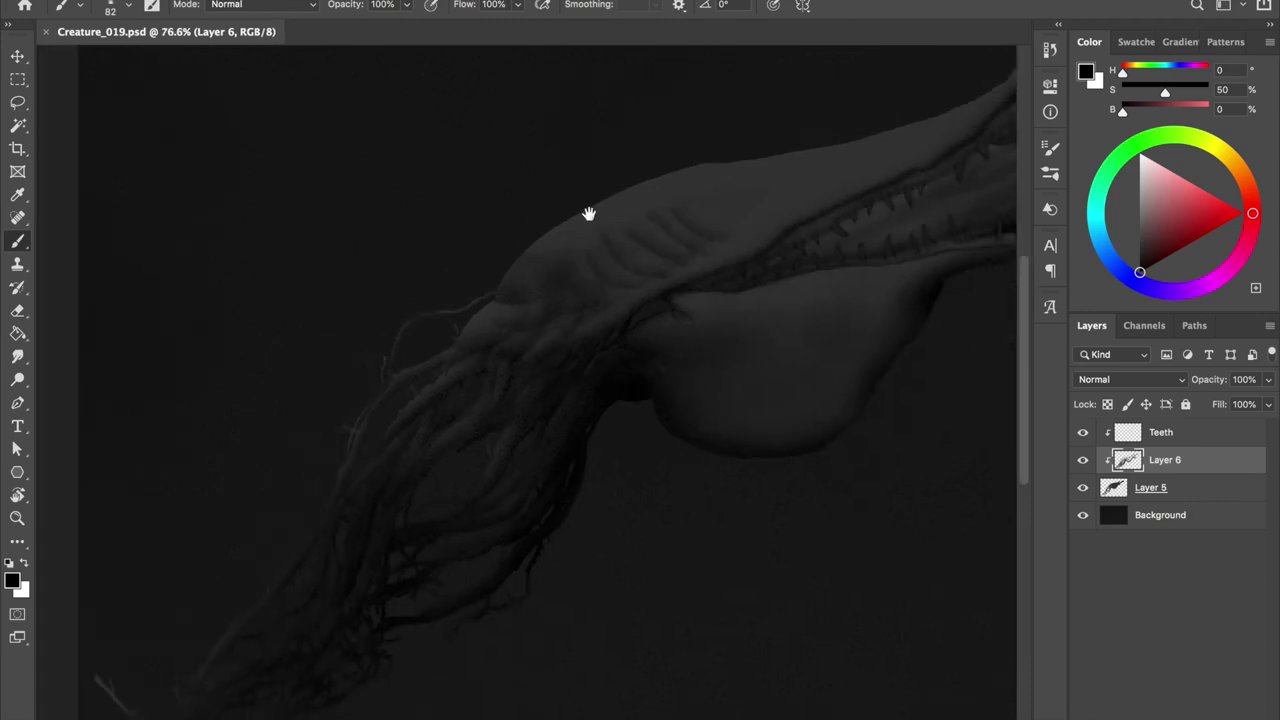
pyautogui.hscroll(3, 560, 429)
pyautogui.scroll(2, 560, 541)
pyautogui.rightClick(664, 372)
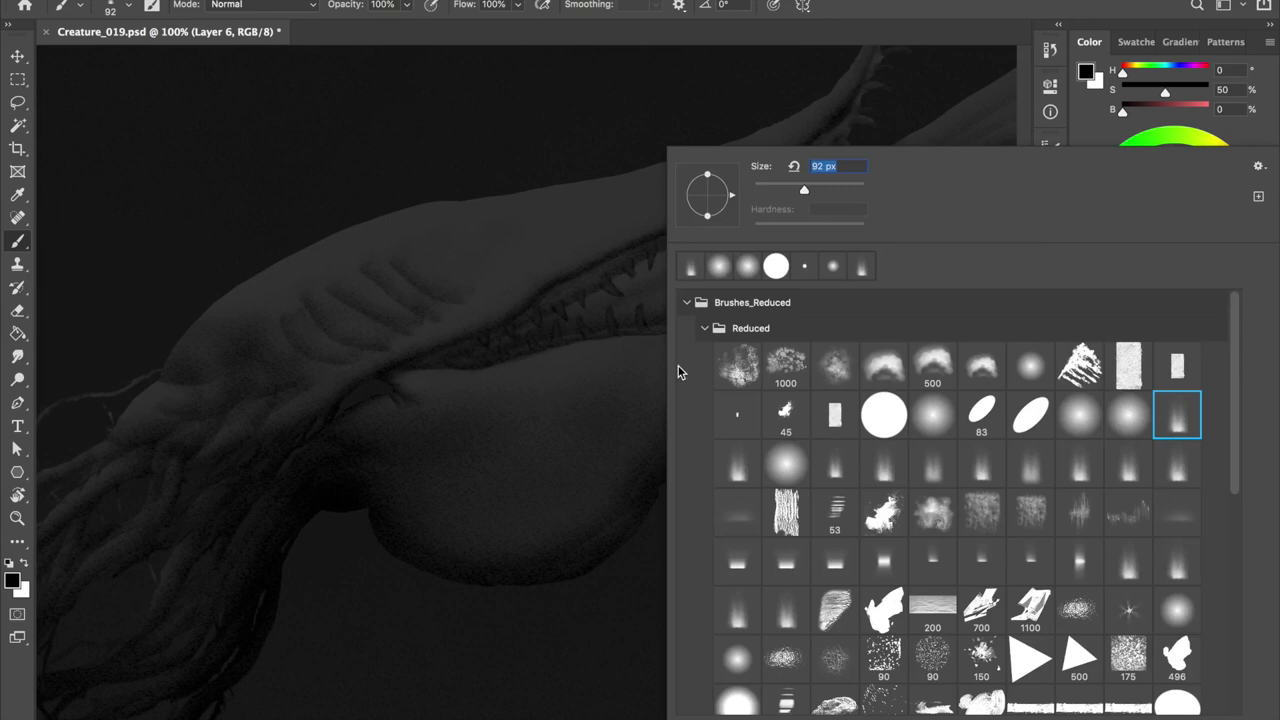
# Add a grainy texture across the creature, resizing the brush between 44 and 26 px
pyautogui.press('Return')
pyautogui.moveTo(669, 380); pyautogui.dragTo(658, 355)
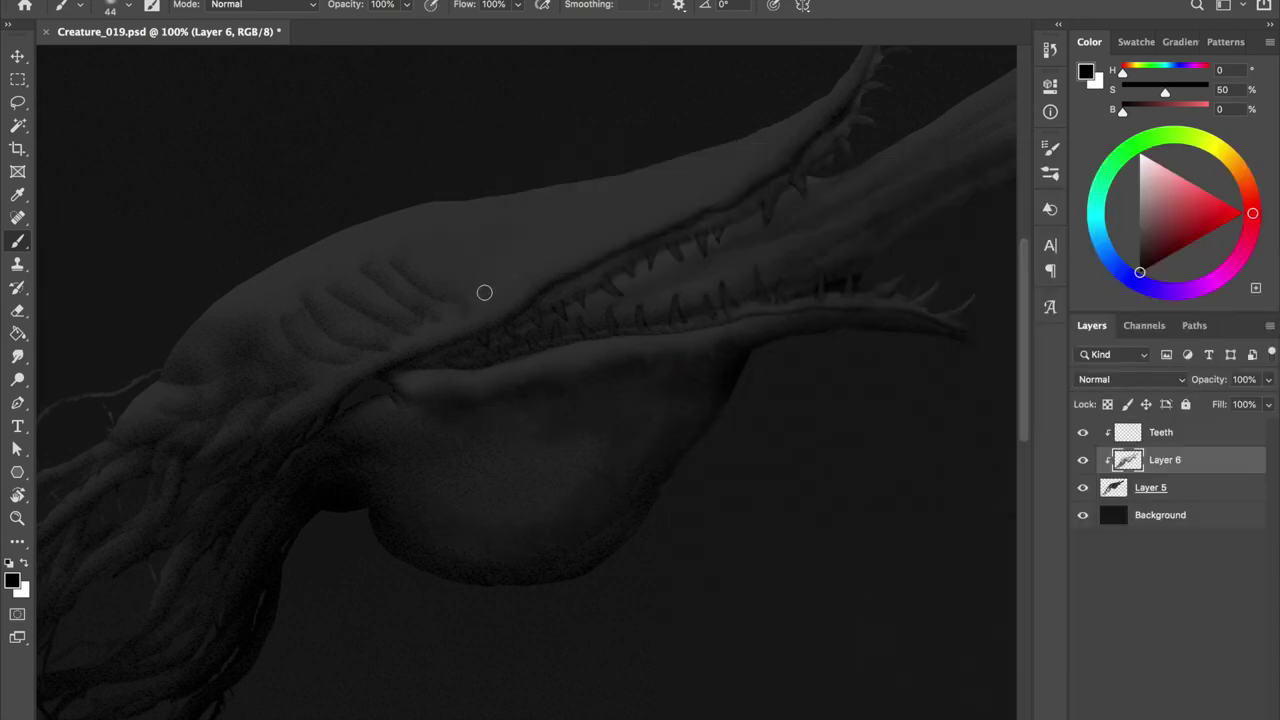
pyautogui.moveTo(484, 292); pyautogui.dragTo(608, 226)
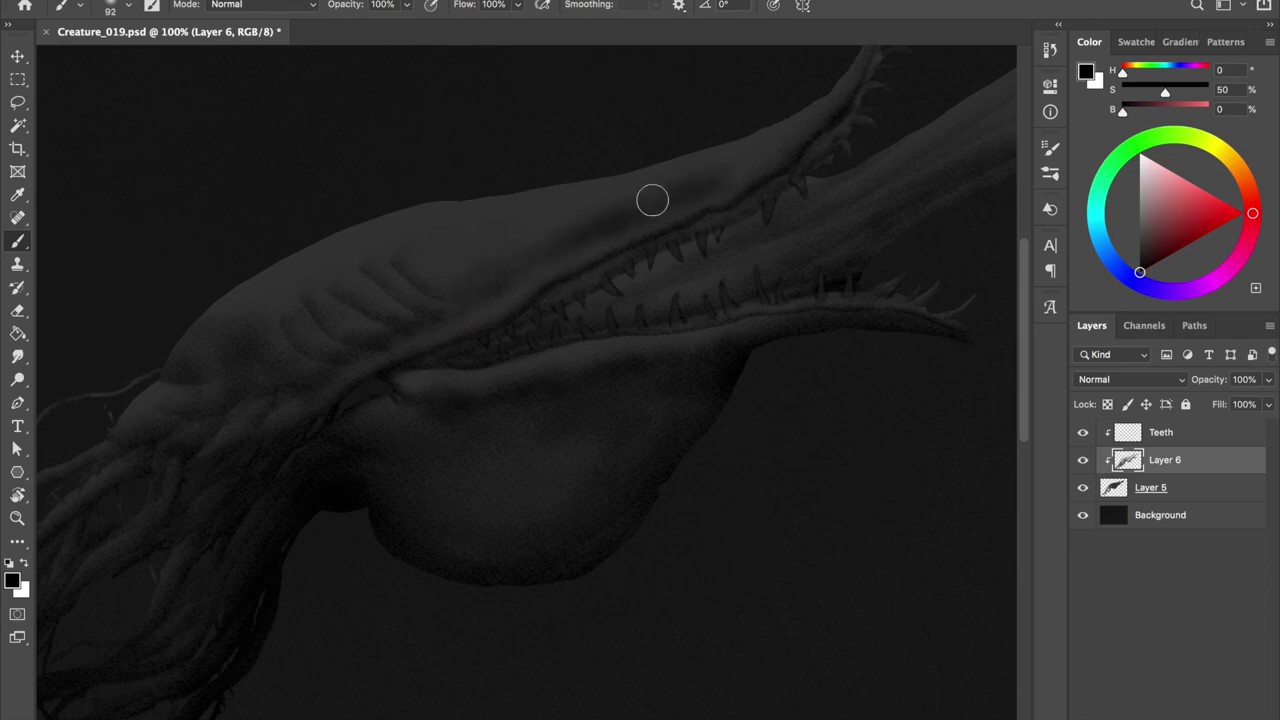
pyautogui.moveTo(299, 433); pyautogui.dragTo(297, 423)
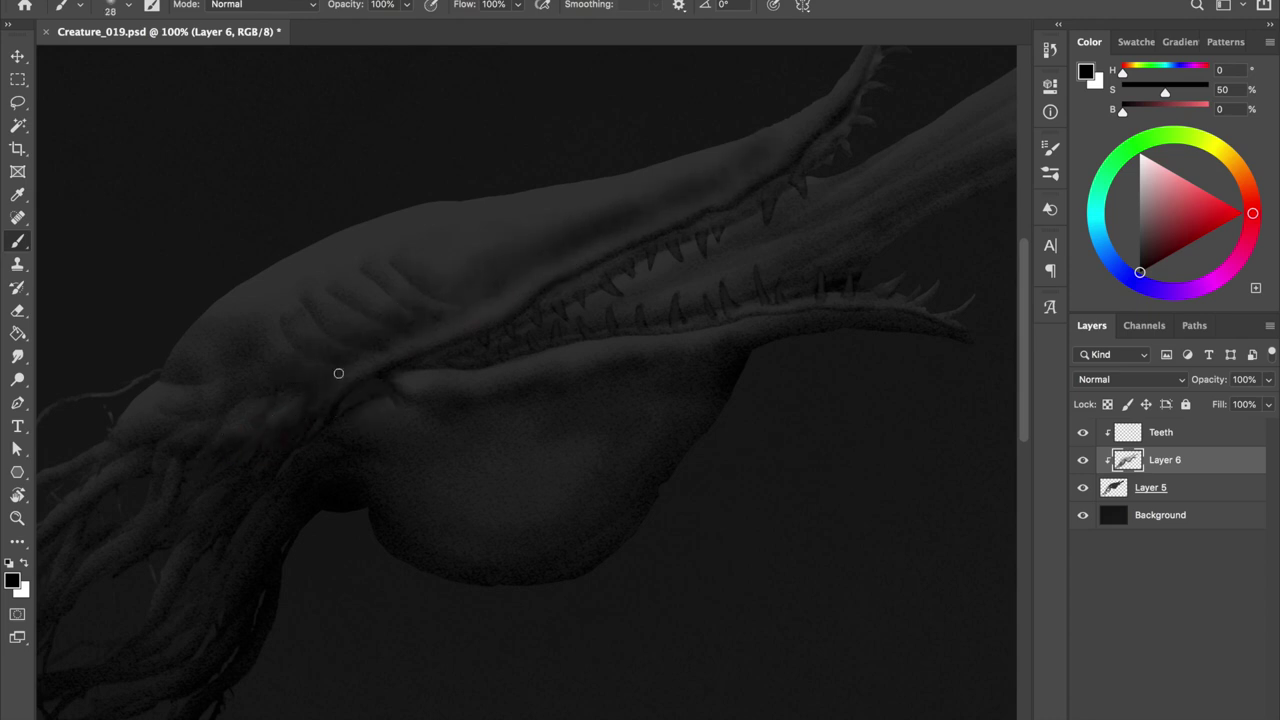
pyautogui.moveTo(836, 324); pyautogui.dragTo(828, 324)
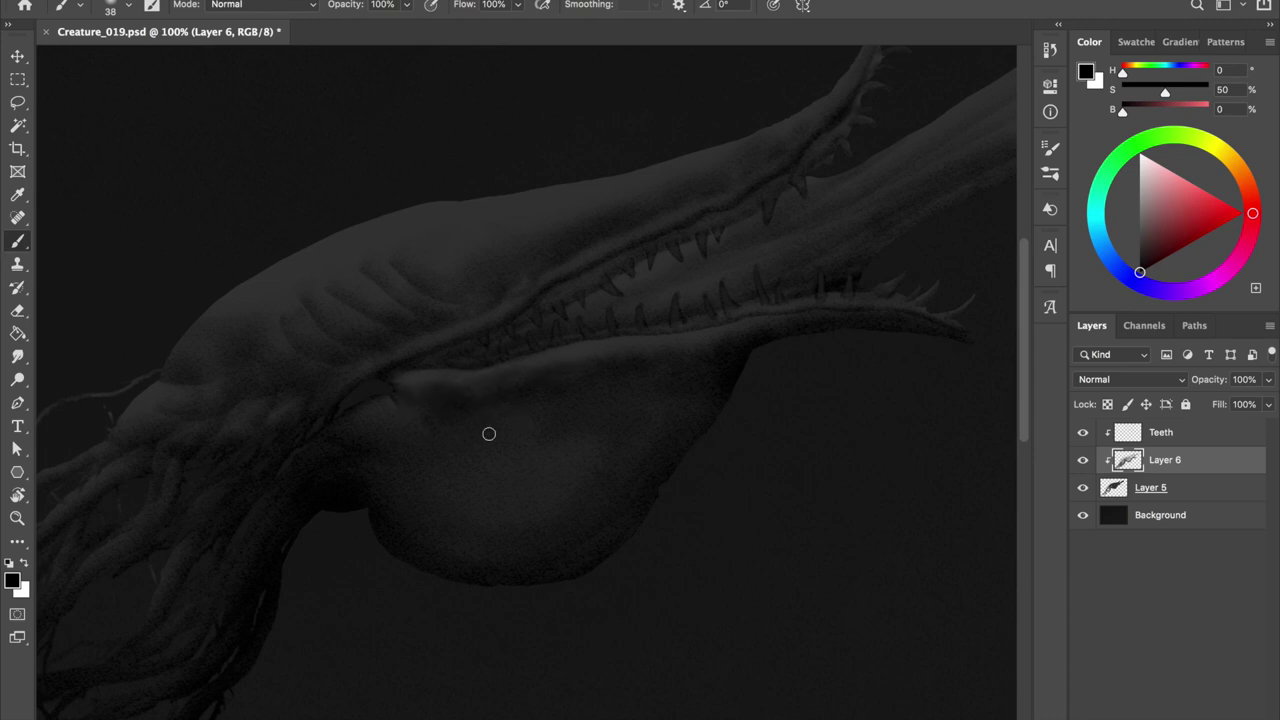
# Save the painting, shrink the brush for jaw detail and centre the jaw and teeth
pyautogui.hotkey('ctrl', 's')
pyautogui.scroll(-3, 491, 200)
pyautogui.scroll(3, 523, 294)
pyautogui.moveTo(832, 274); pyautogui.dragTo(797, 297)
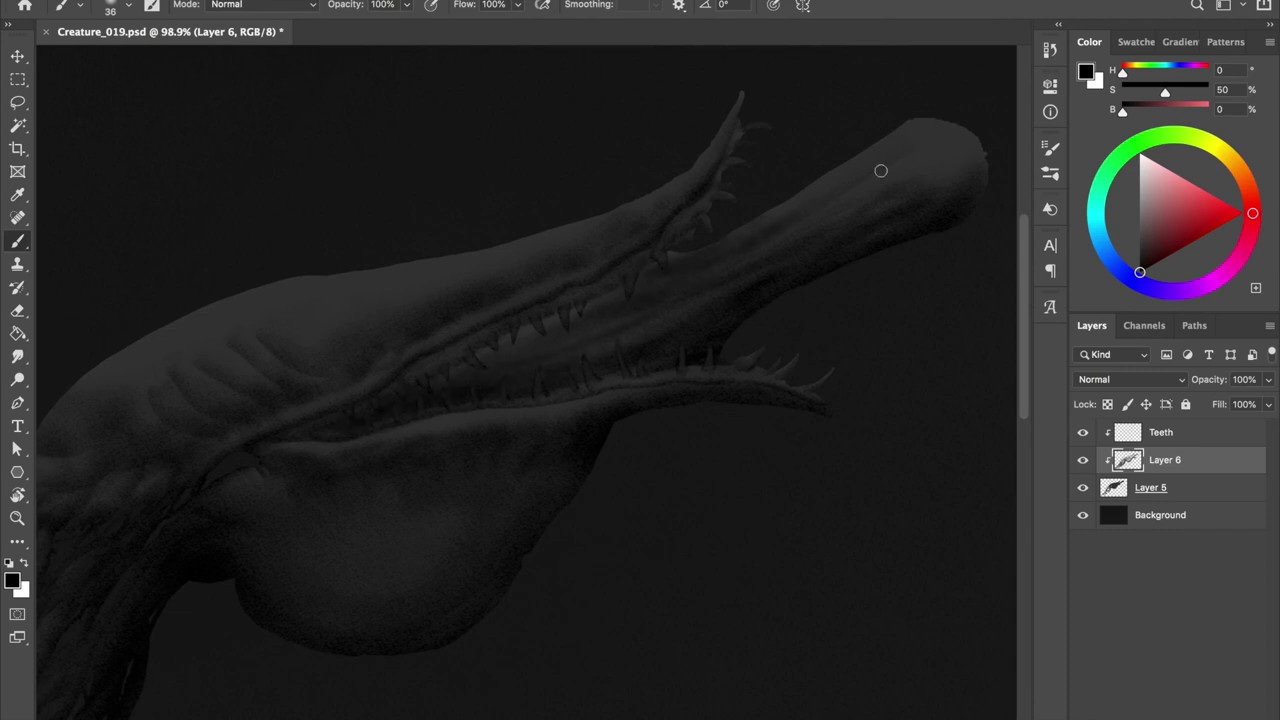
pyautogui.scroll(3, 368, 408)
pyautogui.press('[')
pyautogui.press('[')
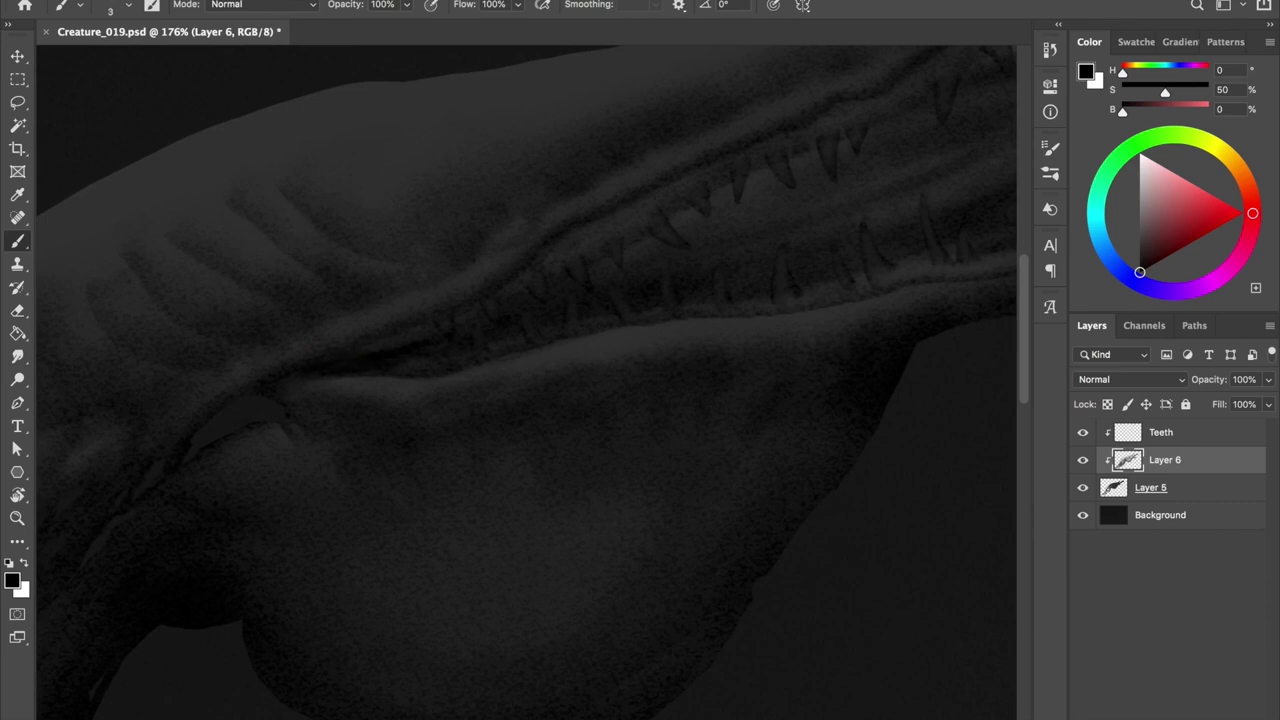
pyautogui.moveTo(438, 336); pyautogui.dragTo(400, 350)
pyautogui.moveTo(749, 183); pyautogui.dragTo(689, 280)
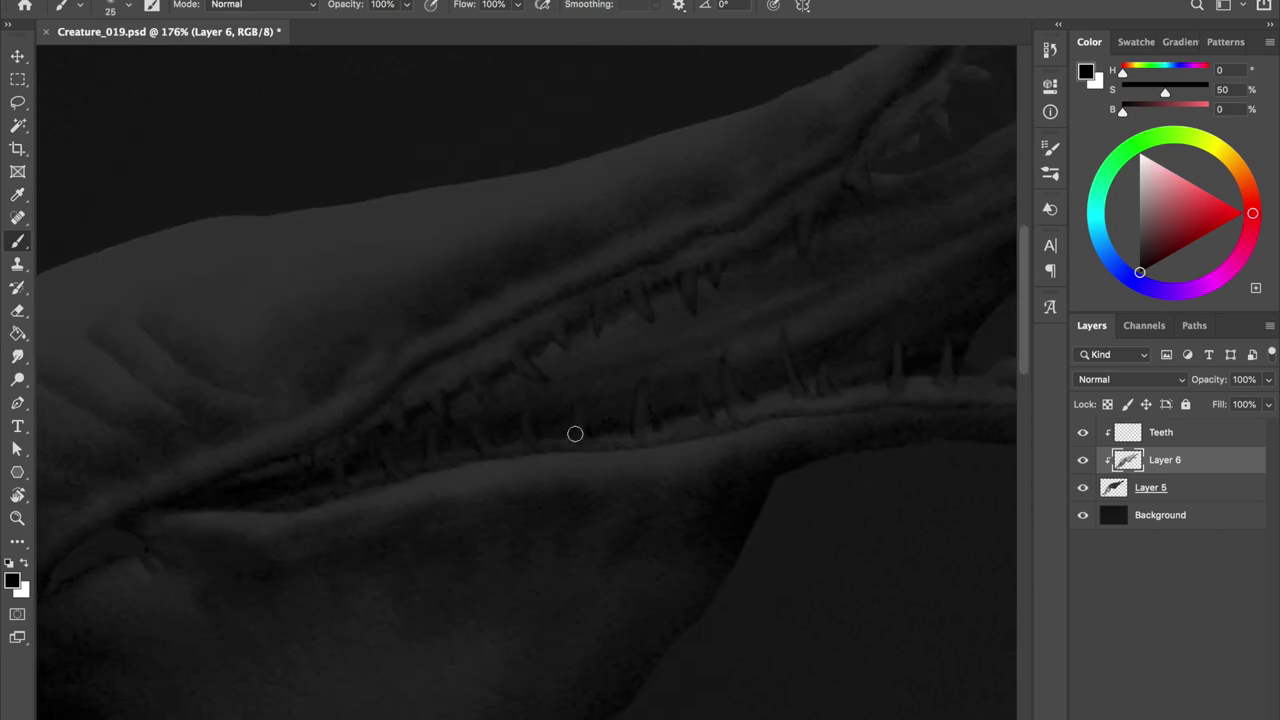
pyautogui.scroll(-2, 800, 286)
pyautogui.scroll(-5, 781, 198)
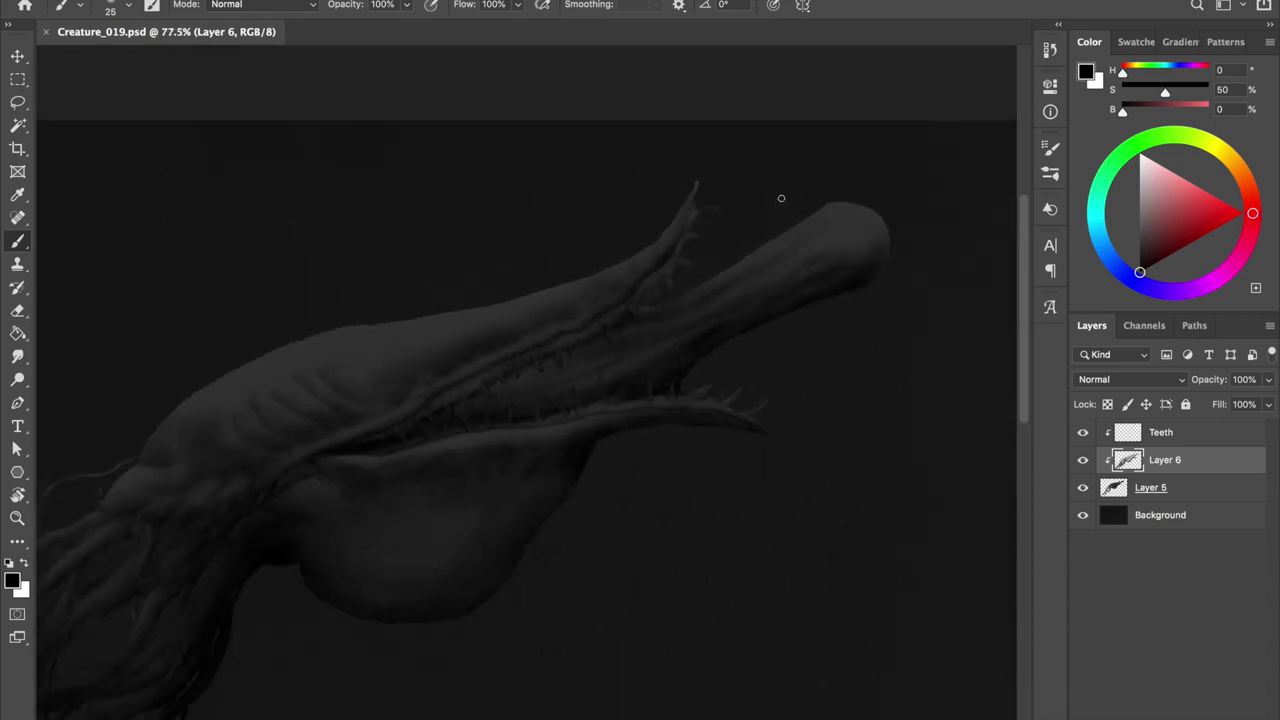
pyautogui.scroll(2, 754, 237)
pyautogui.scroll(2, 557, 341)
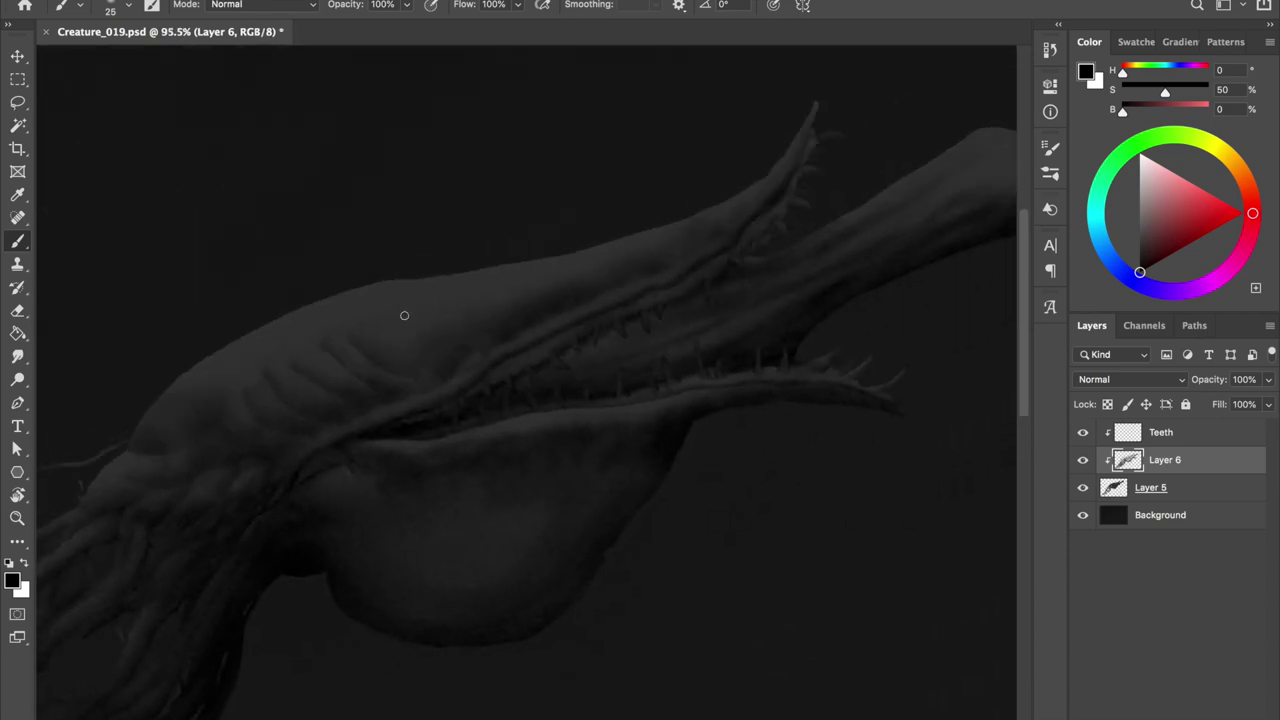
# Paint over the head top on Layer 5, then add a small dark spot on Layer 6 with a 16 px brush
pyautogui.click(1114, 492)
pyautogui.moveTo(600, 235); pyautogui.dragTo(700, 205)
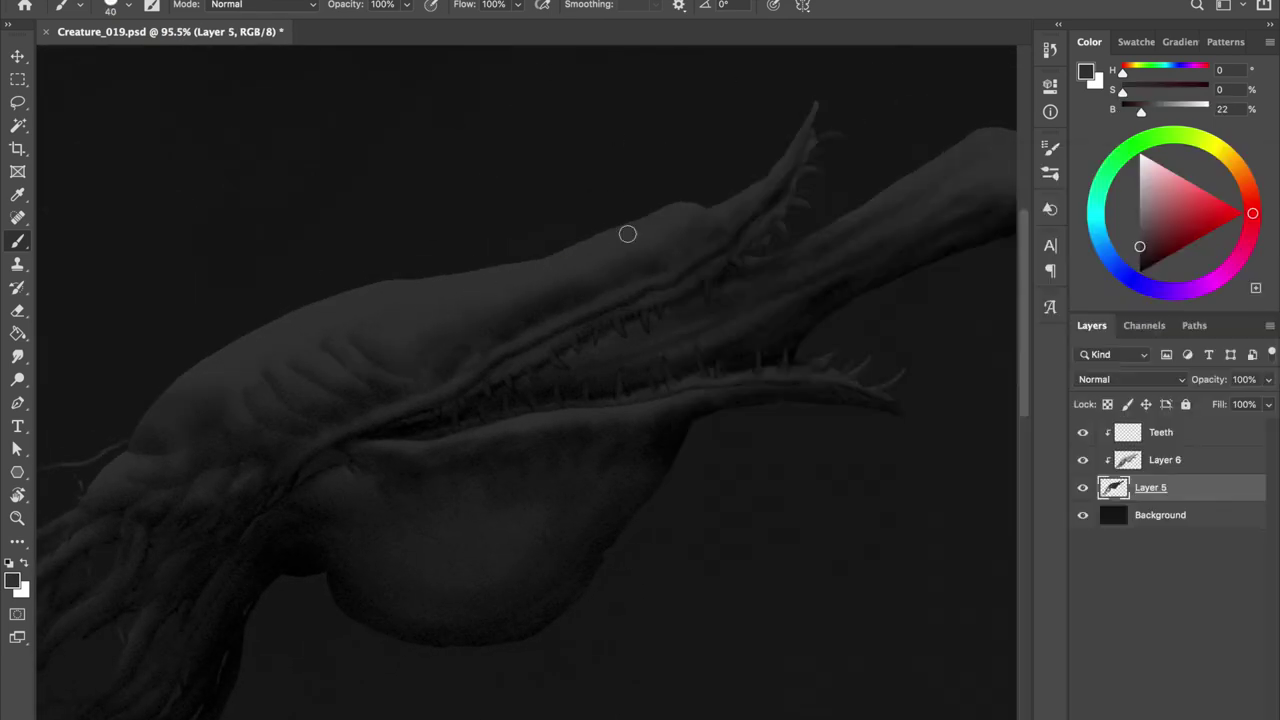
pyautogui.scroll(-2, 746, 329)
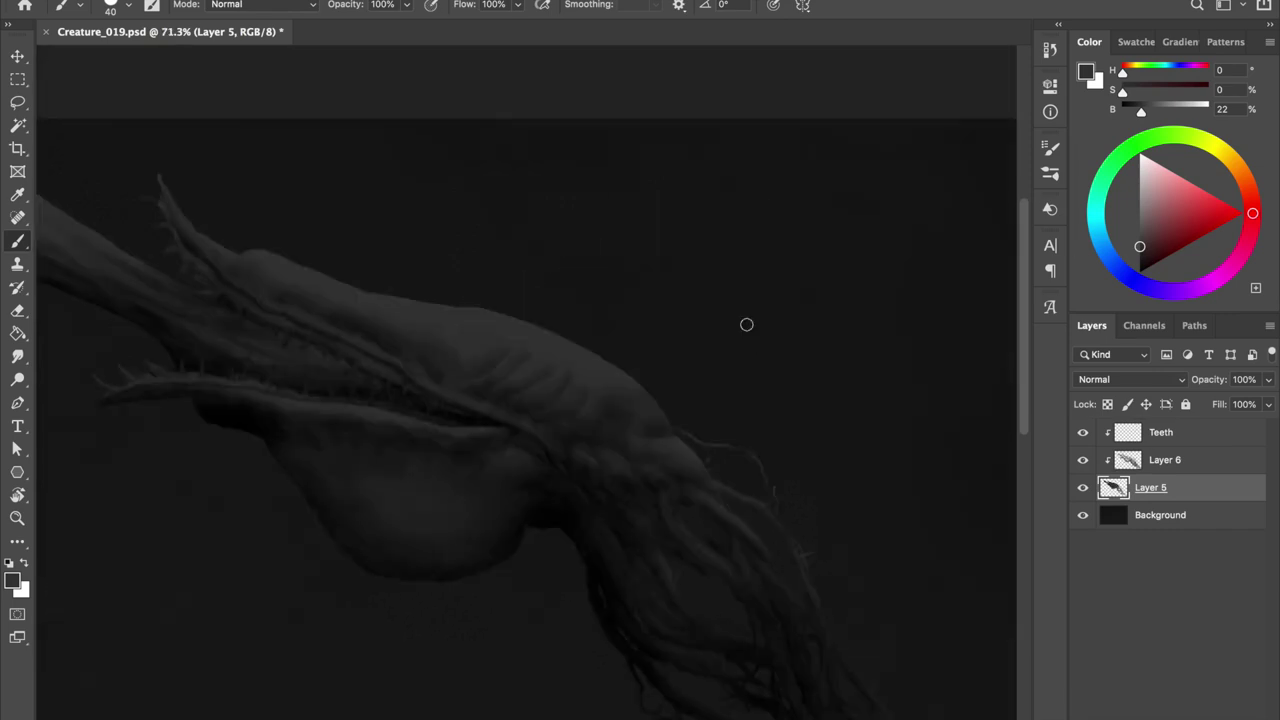
pyautogui.scroll(3, 746, 329)
pyautogui.hotkey('alt', ']')
pyautogui.rightClick(668, 148)
pyautogui.write('16')
pyautogui.press('Return')
pyautogui.moveTo(681, 209); pyautogui.dragTo(607, 247)
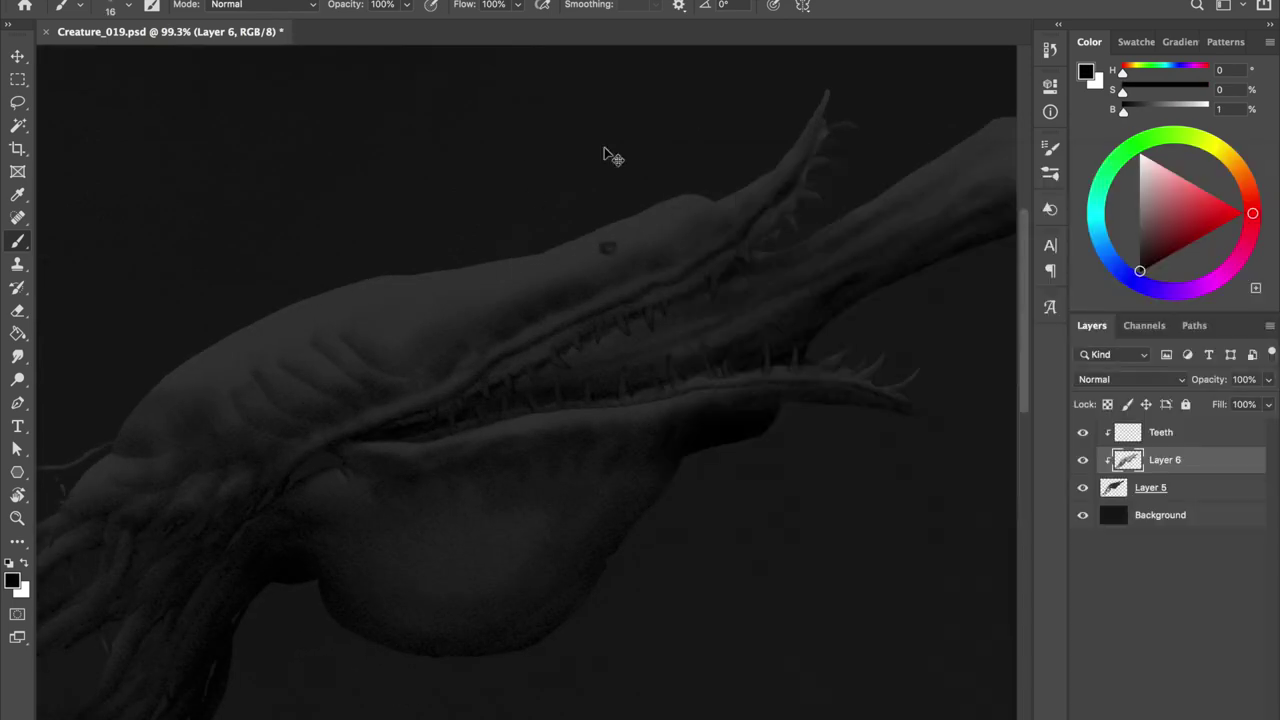
# Create a new clipped layer named 'Eyes'
pyautogui.scroll(-3, 583, 293)
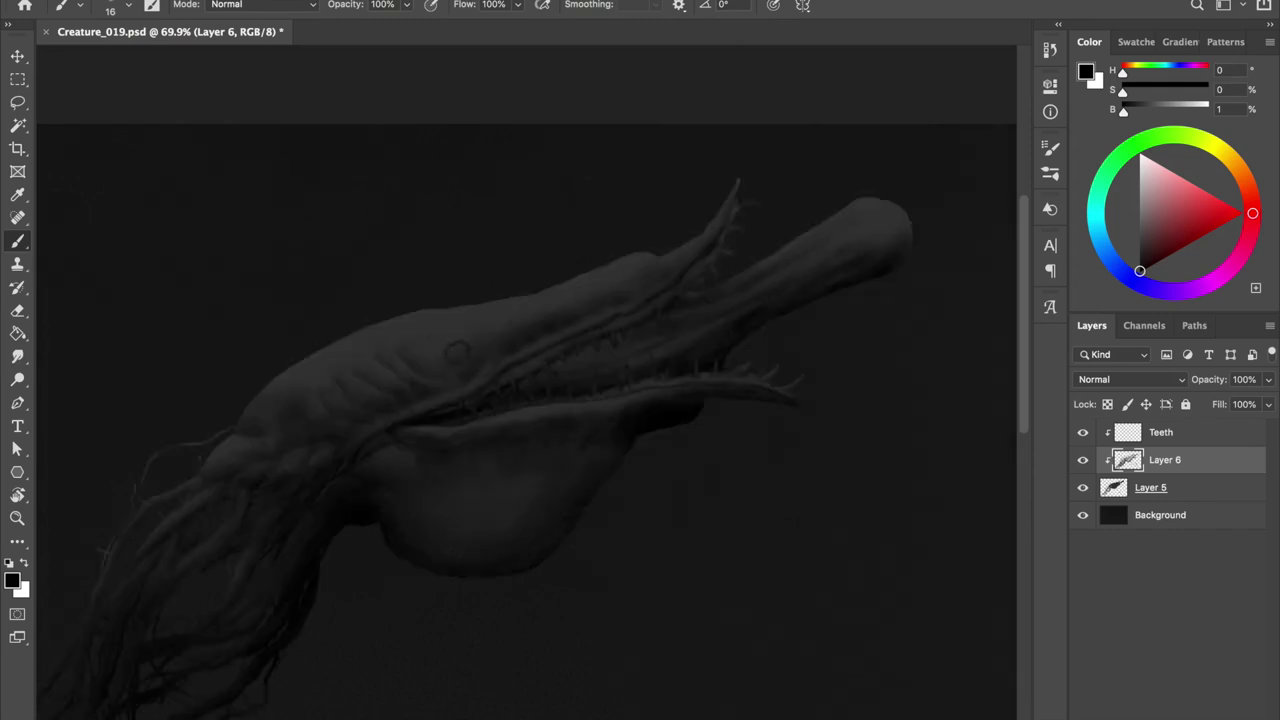
pyautogui.scroll(3, 552, 210)
pyautogui.hotkey('ctrl', 'shift', 'n')
pyautogui.write('Eyes')
pyautogui.press('Return')
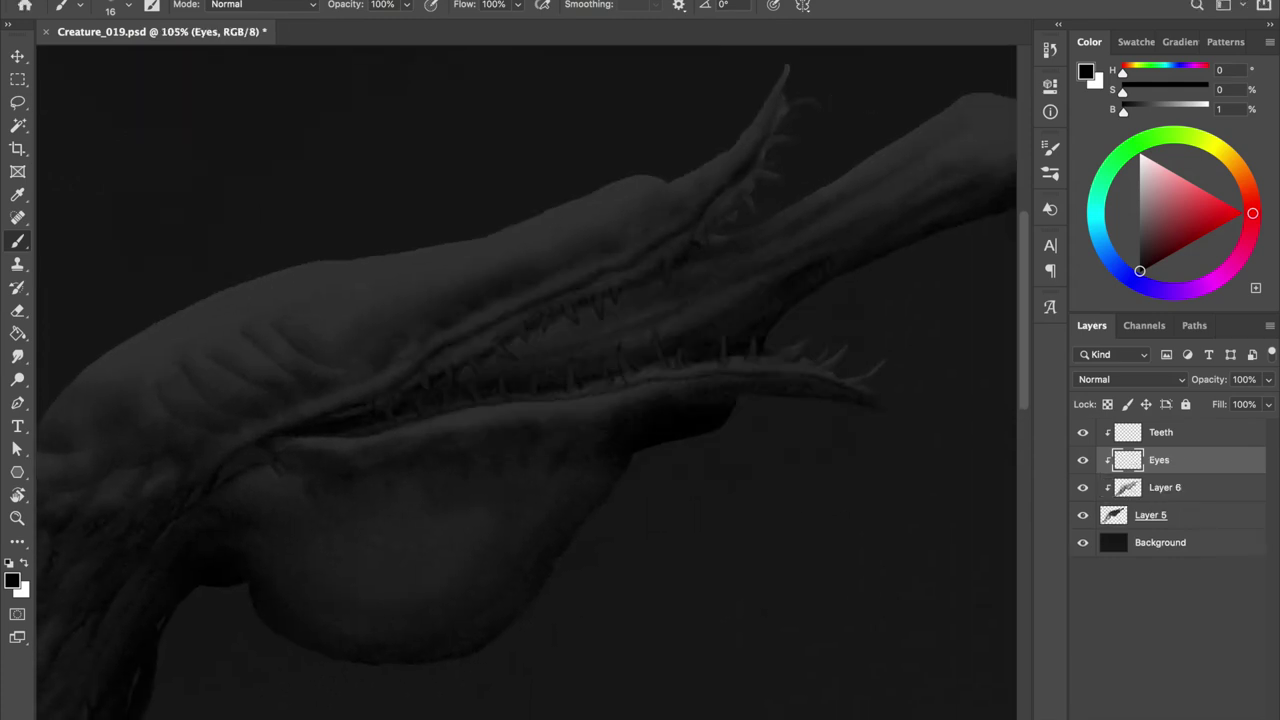
pyautogui.scroll(-2, 629, 200)
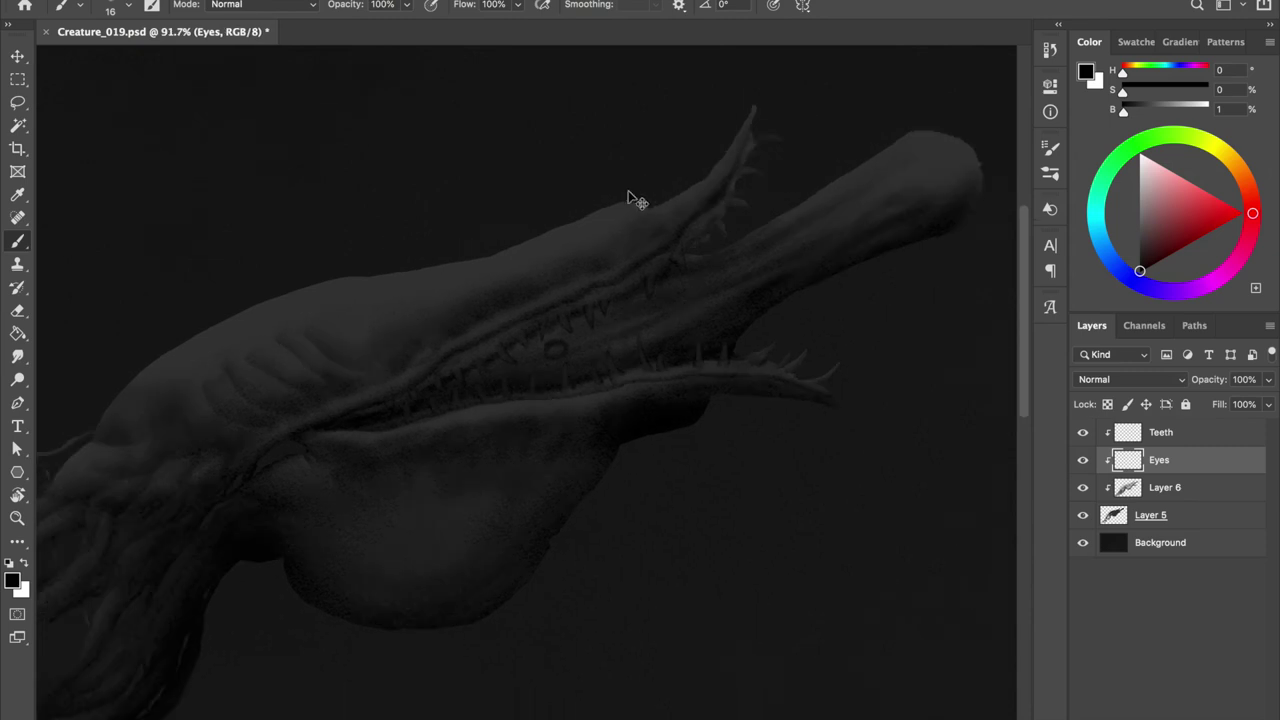
pyautogui.scroll(-2, 418, 232)
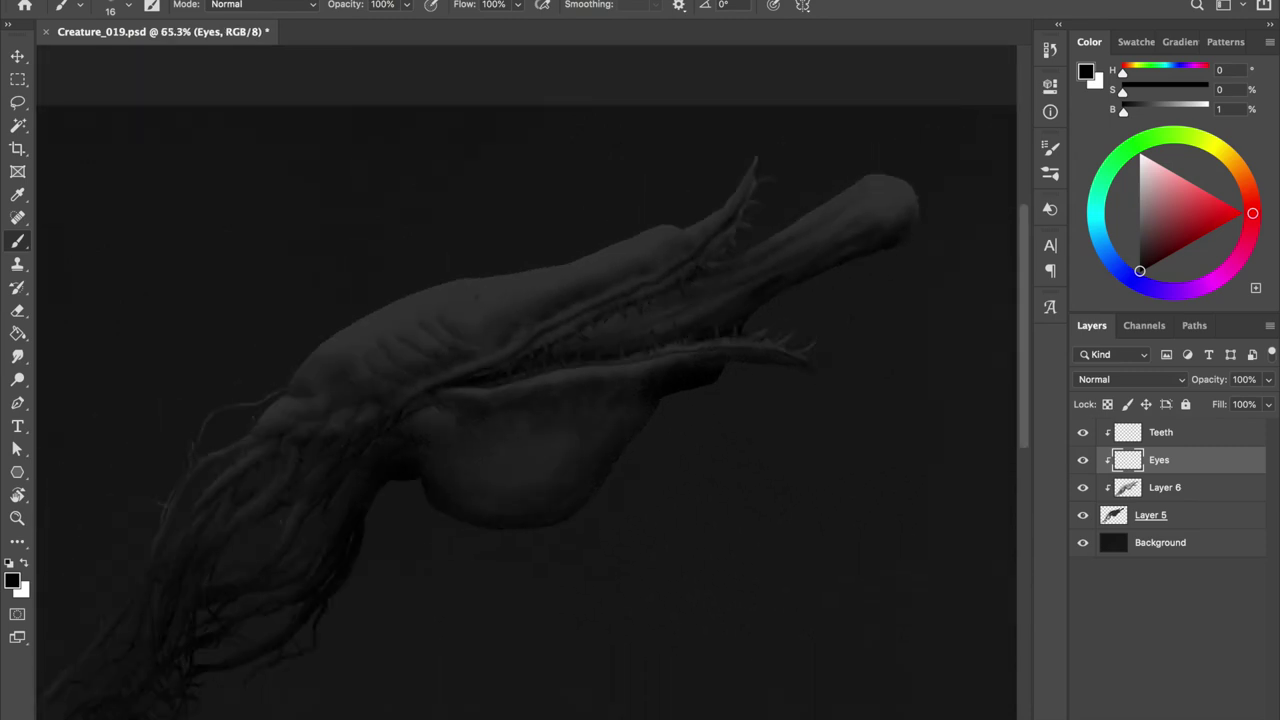
pyautogui.scroll(2, 410, 224)
# On Layer 5, brighten and raise the head's upper outline, undoing the raised strokes
pyautogui.hotkey('alt', '[')
pyautogui.hotkey('alt', '[')
pyautogui.moveTo(390, 262)
pyautogui.mouseDown()
pyautogui.moveTo(522, 262)
pyautogui.moveTo(314, 297)
pyautogui.mouseUp()
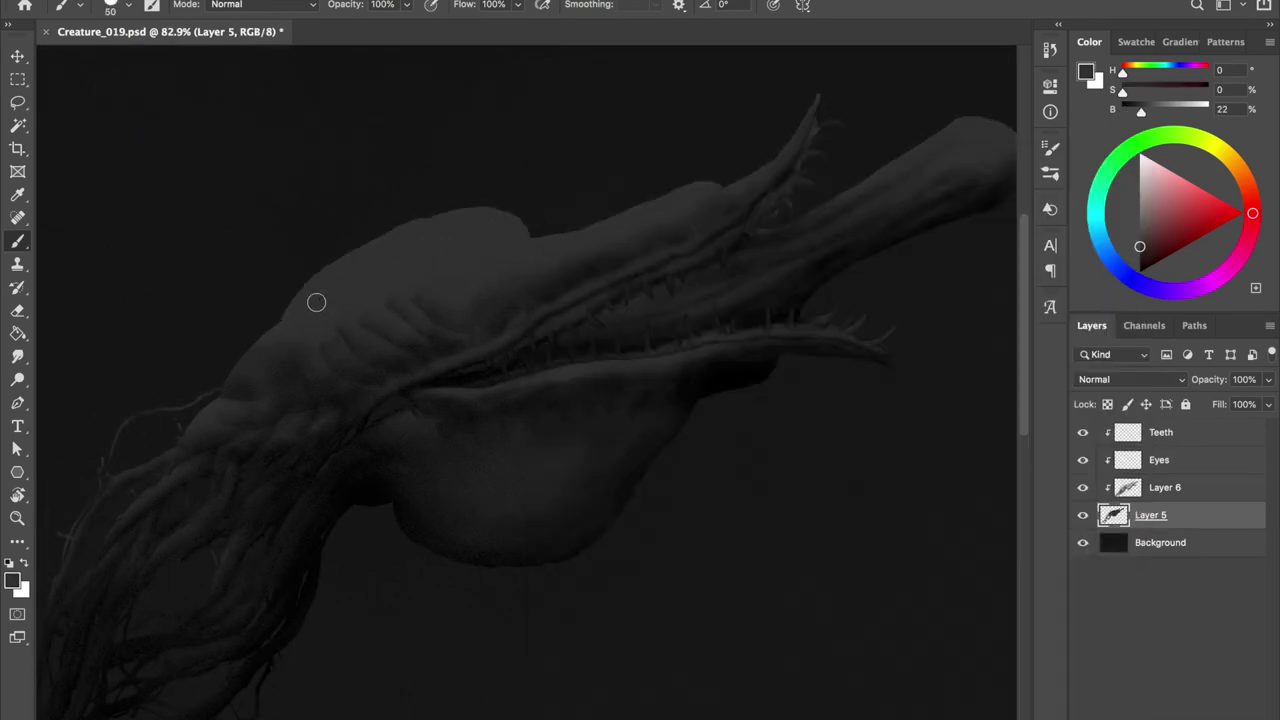
pyautogui.scroll(-2, 497, 160)
pyautogui.moveTo(650, 240); pyautogui.dragTo(543, 269)
pyautogui.moveTo(600, 240); pyautogui.dragTo(475, 245)
pyautogui.moveTo(538, 207)
pyautogui.mouseDown()
pyautogui.moveTo(666, 243)
pyautogui.moveTo(464, 258)
pyautogui.mouseUp()
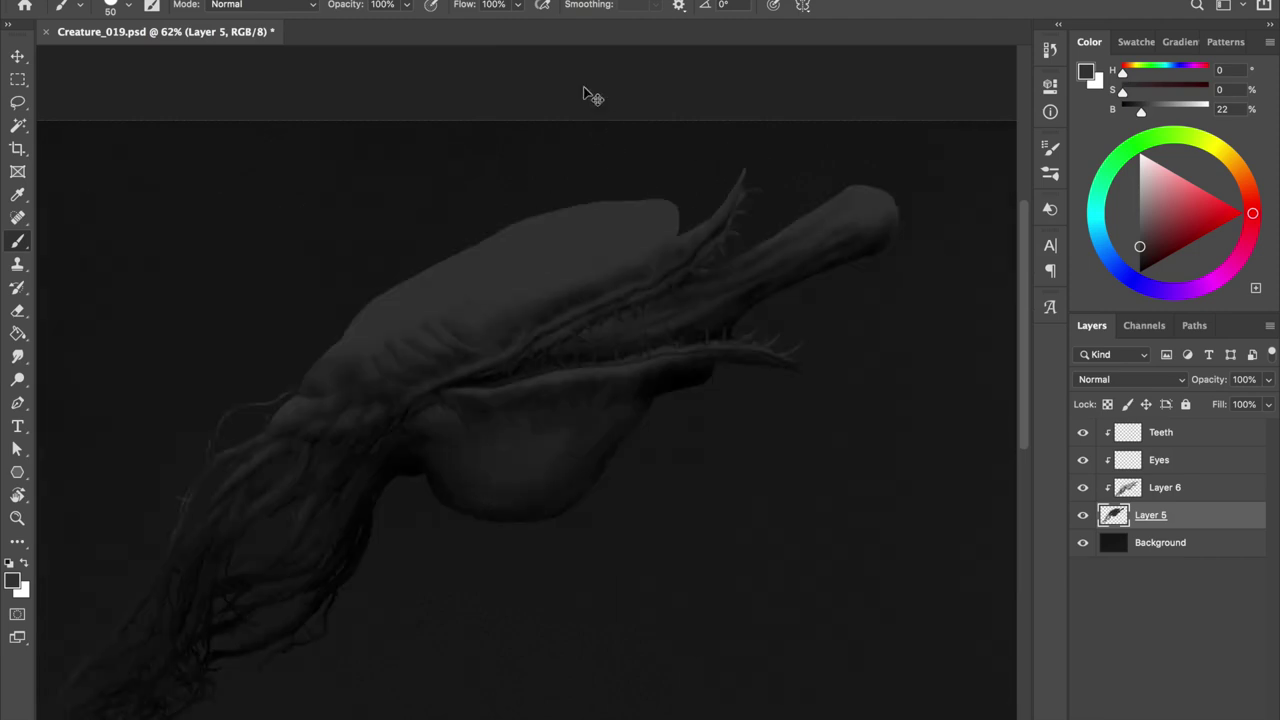
pyautogui.hotkey('ctrl', 'z')
pyautogui.hotkey('ctrl', 'z')
pyautogui.moveTo(548, 272)
pyautogui.mouseDown()
pyautogui.moveTo(651, 231)
pyautogui.moveTo(691, 189)
pyautogui.moveTo(634, 209)
pyautogui.mouseUp()
# Choose a hard round eraser, mirror the view, then paint bulges onto the head top and belly
pyautogui.press('e')
pyautogui.rightClick(753, 292)
pyautogui.doubleClick(836, 414)
pyautogui.hotkey('ctrl', 'shift', 'h')
pyautogui.hotkey('ctrl', 'shift', 'h')
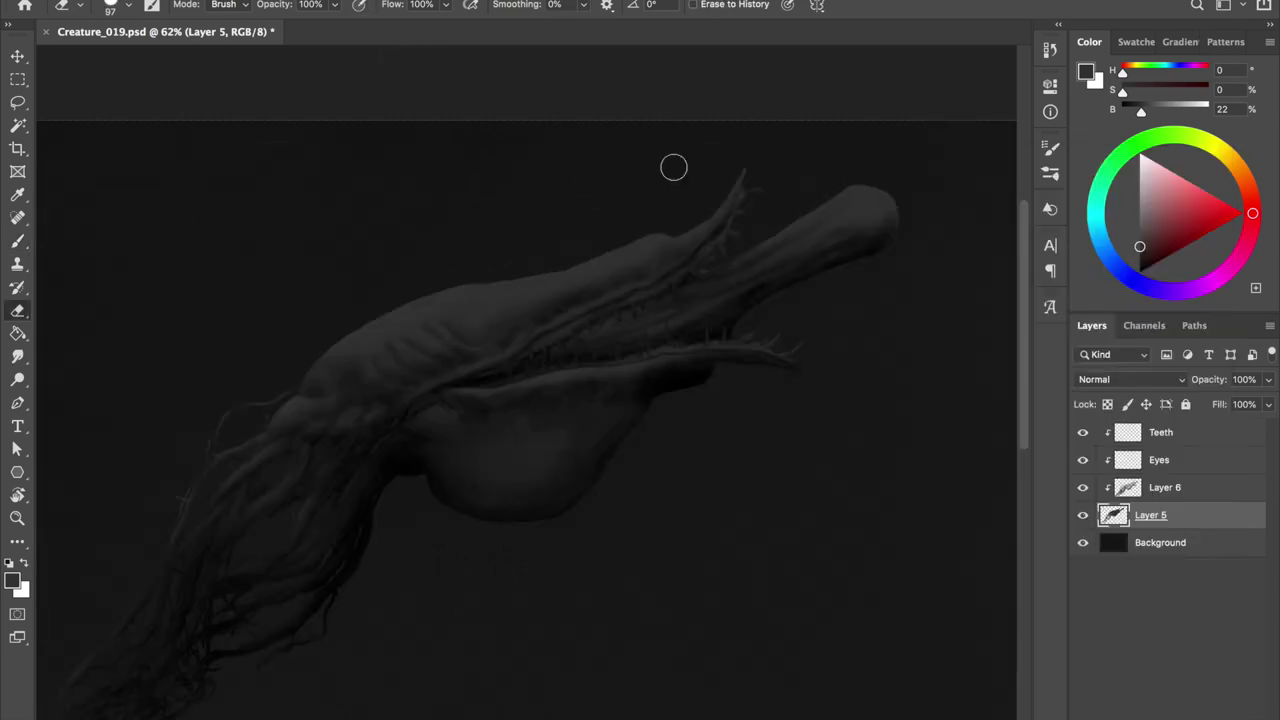
pyautogui.press('b')
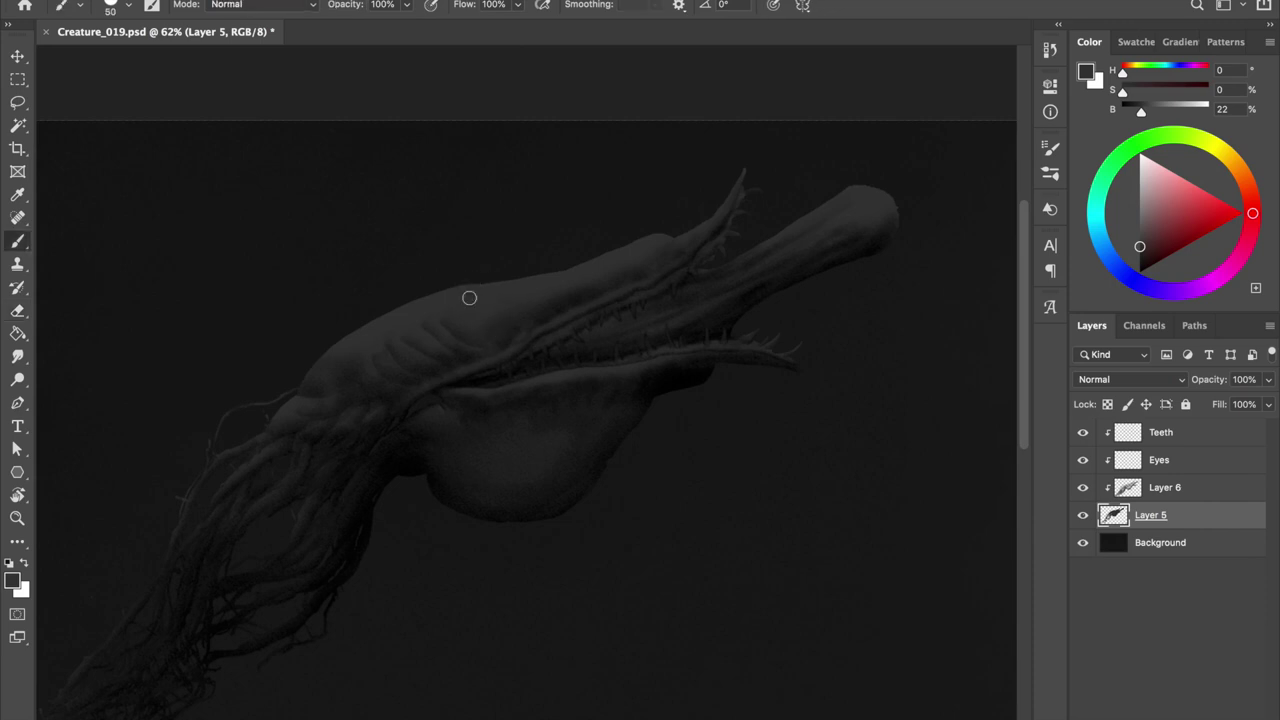
pyautogui.moveTo(436, 515)
pyautogui.mouseDown()
pyautogui.moveTo(536, 515)
pyautogui.moveTo(514, 526)
pyautogui.mouseUp()
pyautogui.moveTo(470, 280); pyautogui.dragTo(368, 312)
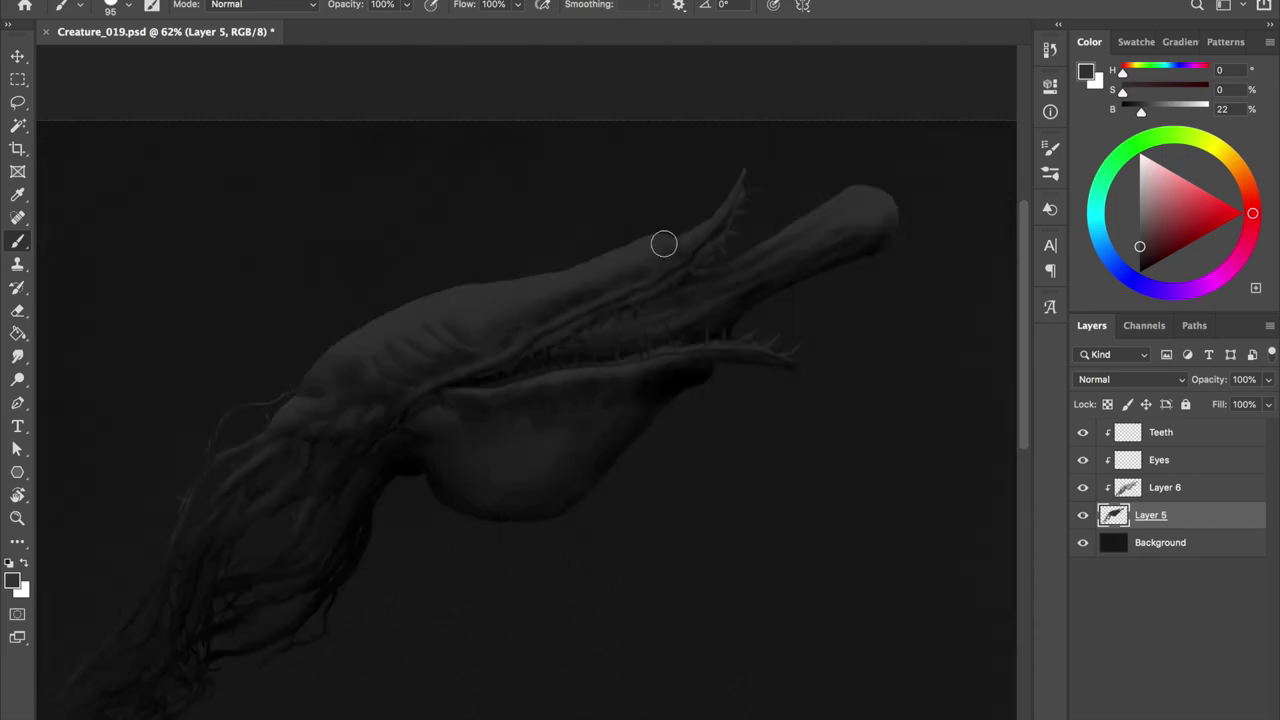
pyautogui.moveTo(674, 236); pyautogui.dragTo(614, 191)
pyautogui.moveTo(700, 206); pyautogui.dragTo(722, 196)
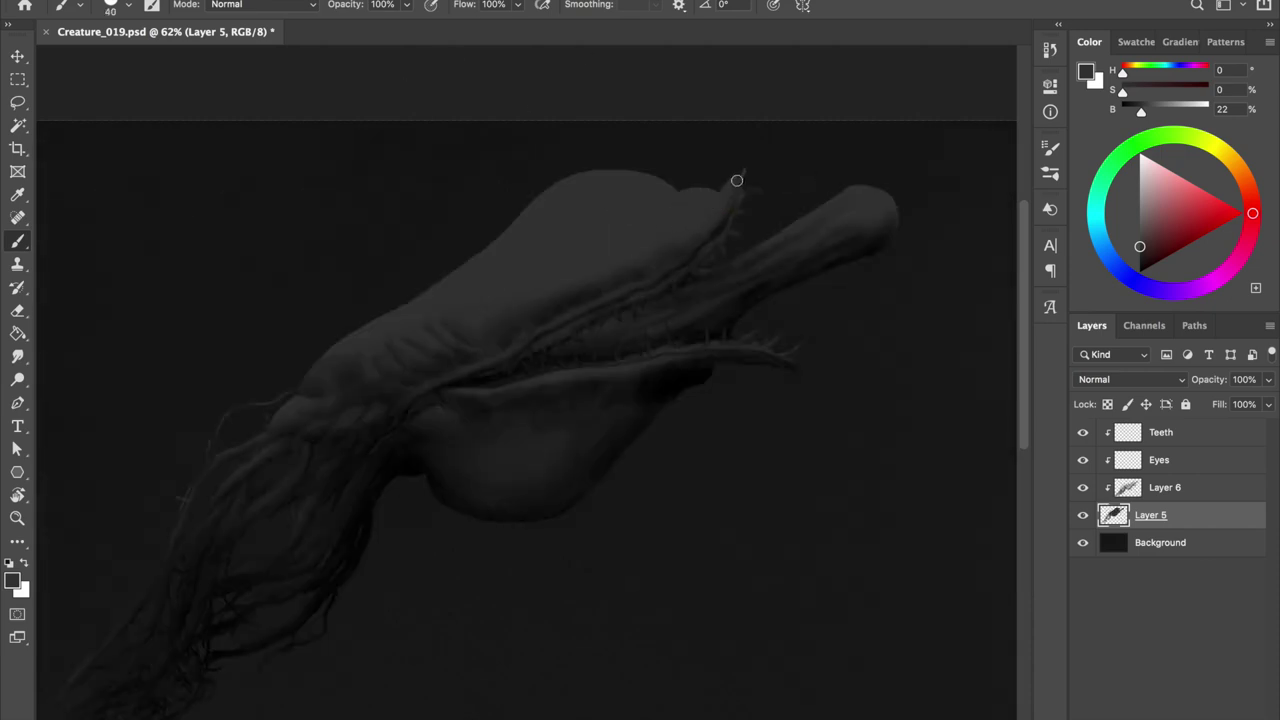
# Save the painting and smooth and flatten the top edge of the head with a larger brush
pyautogui.press('e')
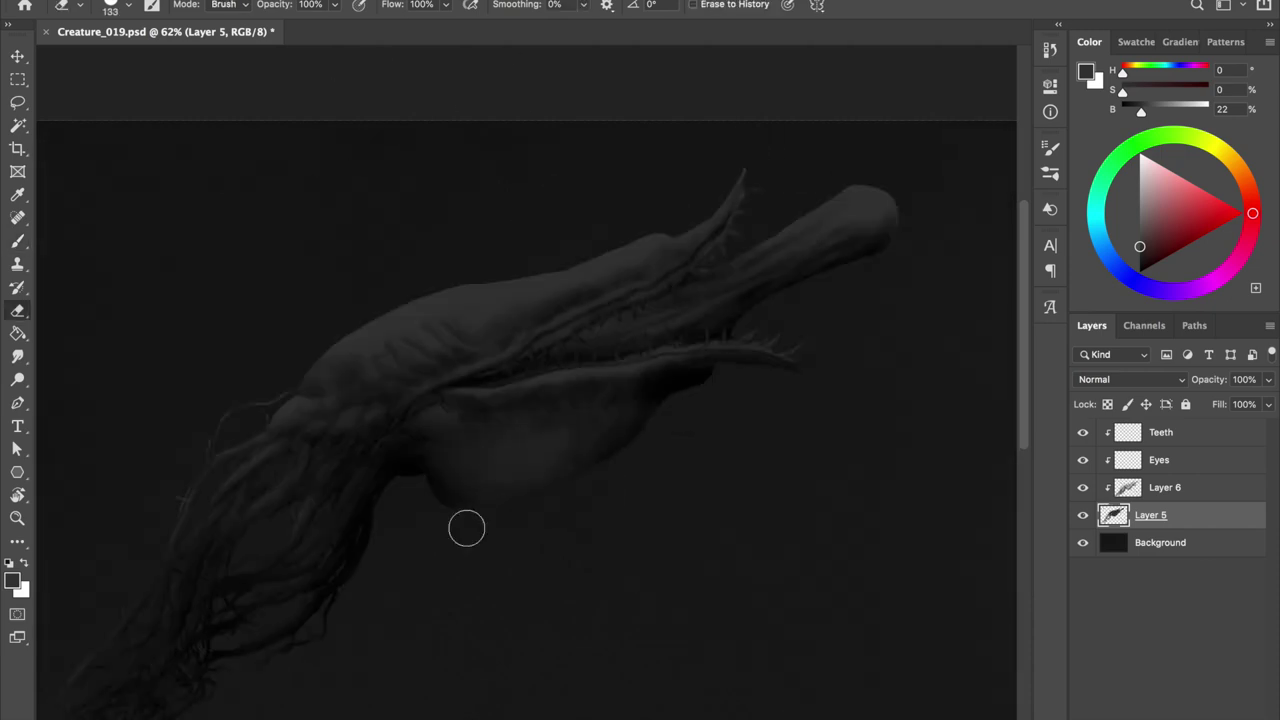
pyautogui.press('b')
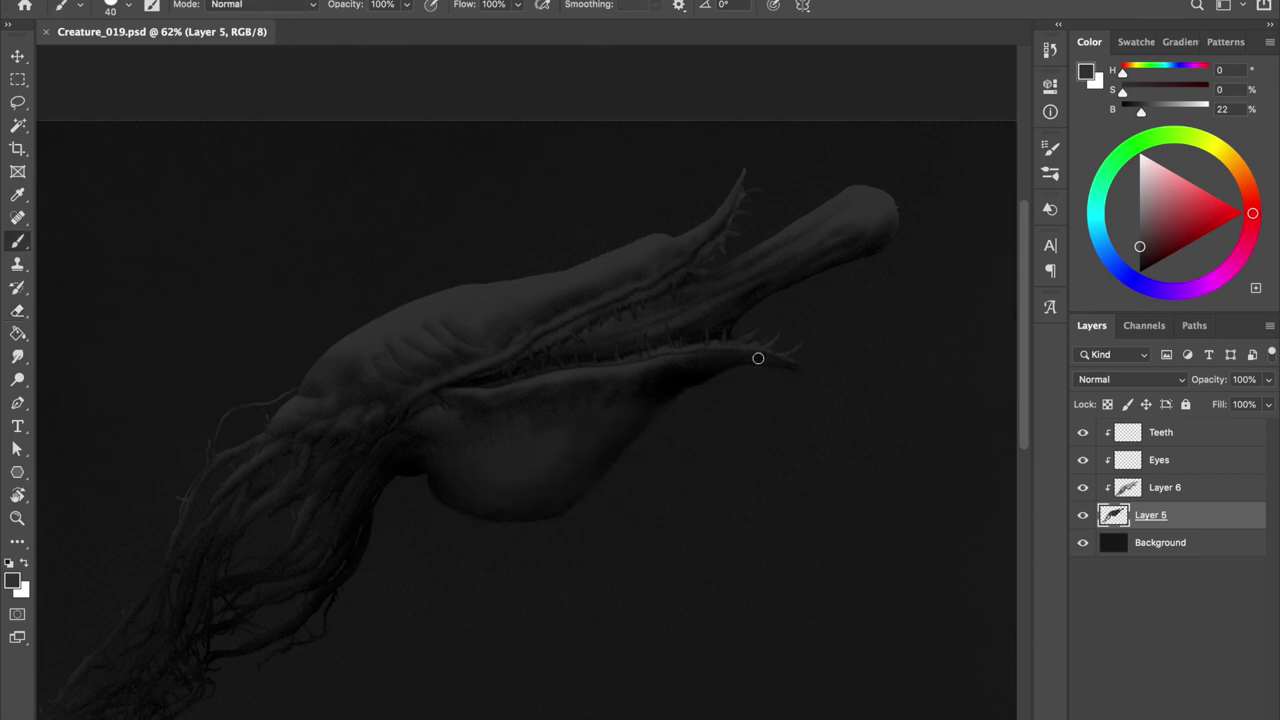
pyautogui.hotkey('ctrl', 's')
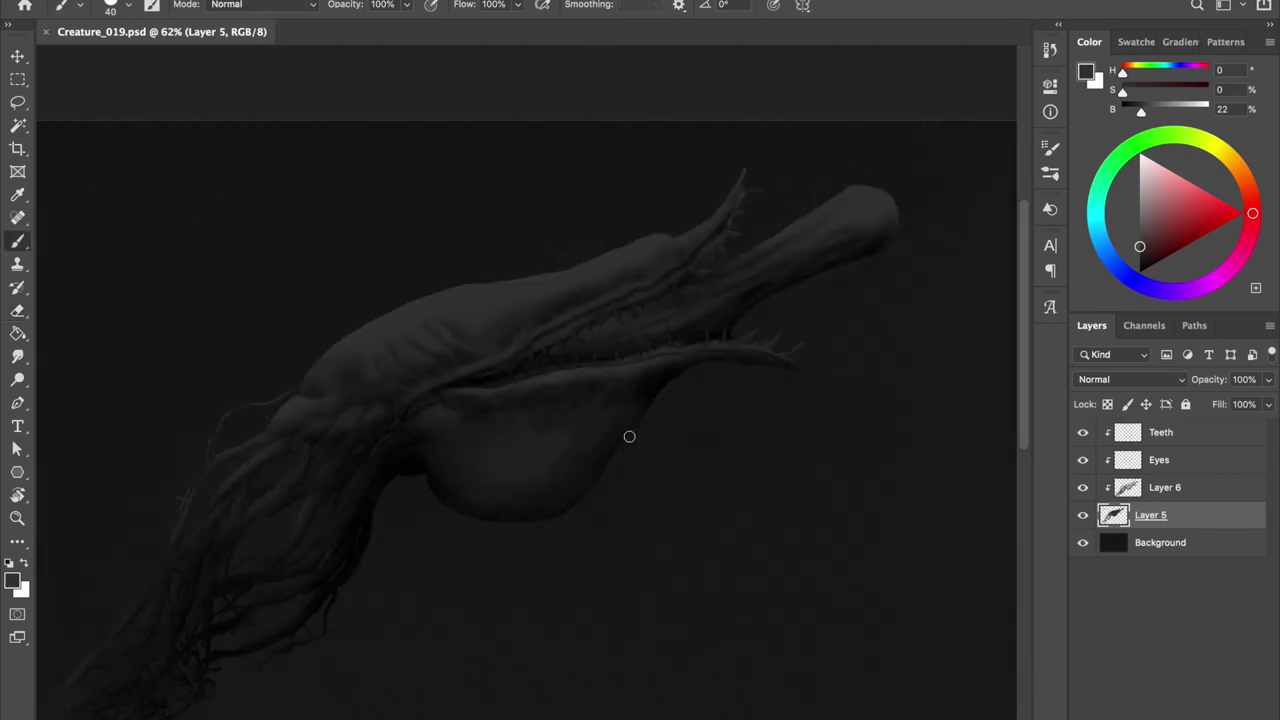
pyautogui.press(']')
pyautogui.press(']')
pyautogui.press(']')
pyautogui.moveTo(408, 303); pyautogui.dragTo(310, 340)
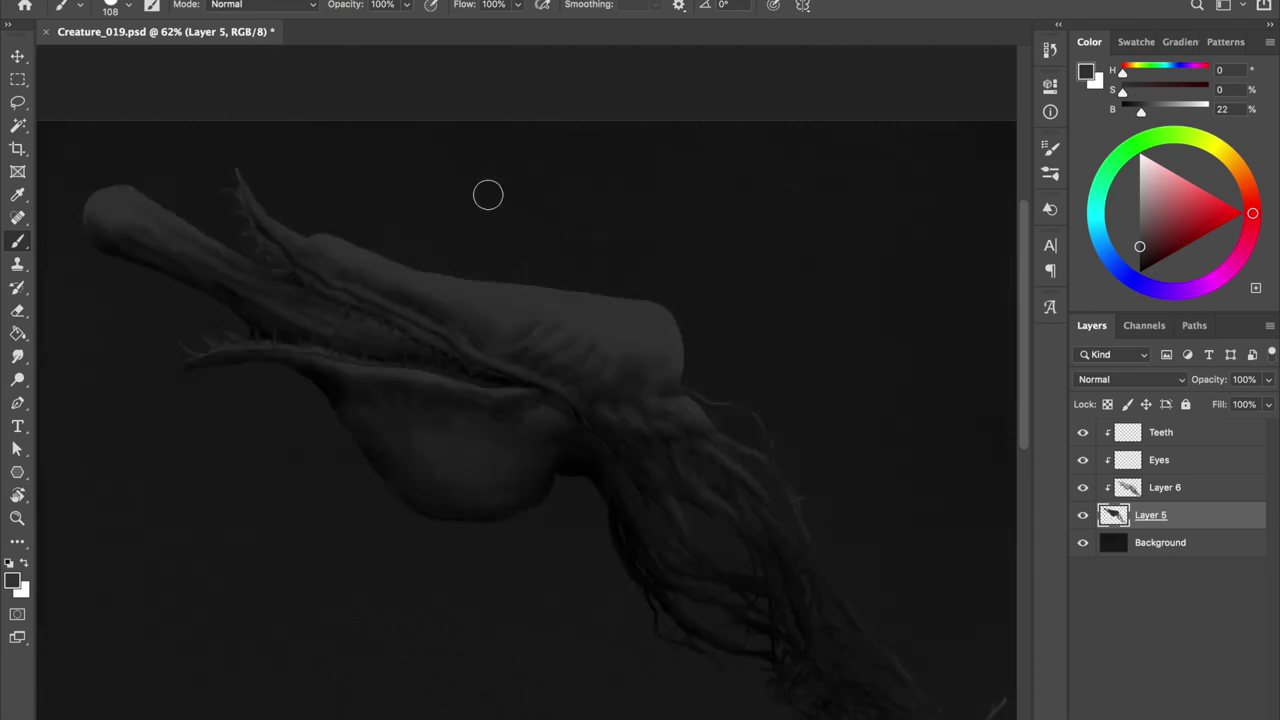
pyautogui.moveTo(416, 307); pyautogui.dragTo(323, 323)
pyautogui.moveTo(652, 255); pyautogui.dragTo(343, 263)
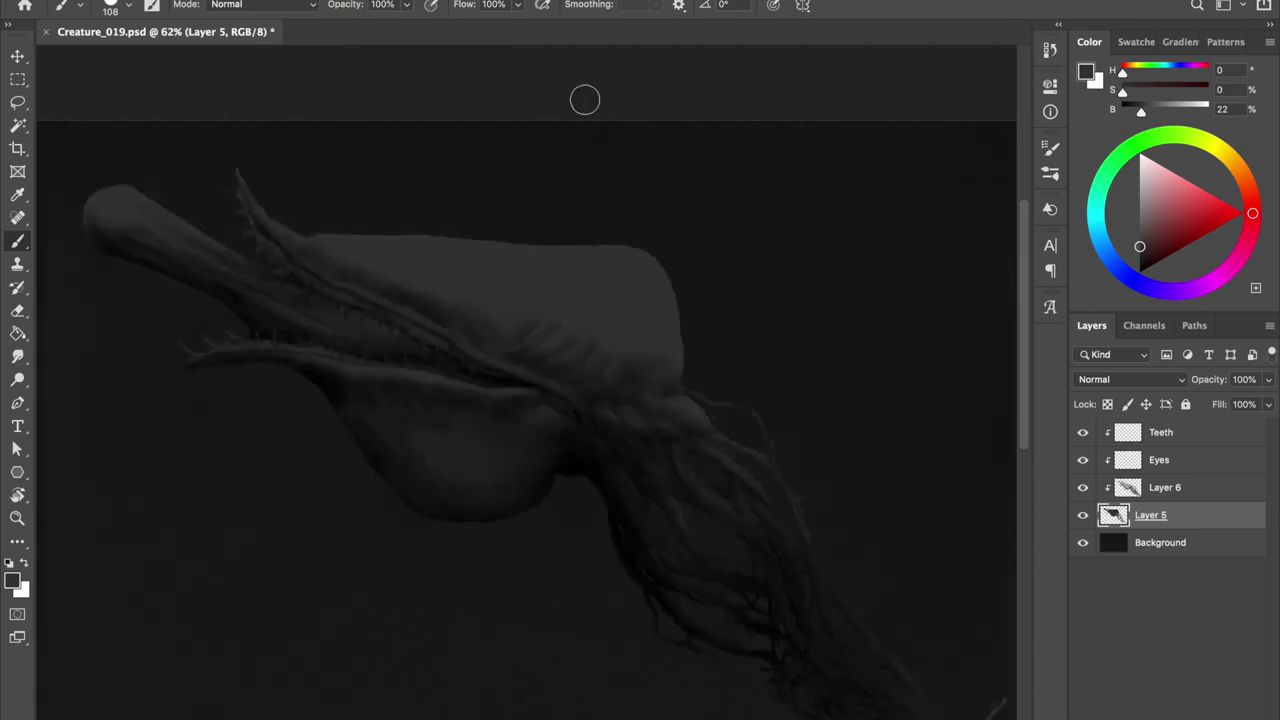
# Try a rounded bump and a taller head top, undo both, and paint a lighter shape under the jaw
pyautogui.moveTo(574, 274); pyautogui.dragTo(440, 285)
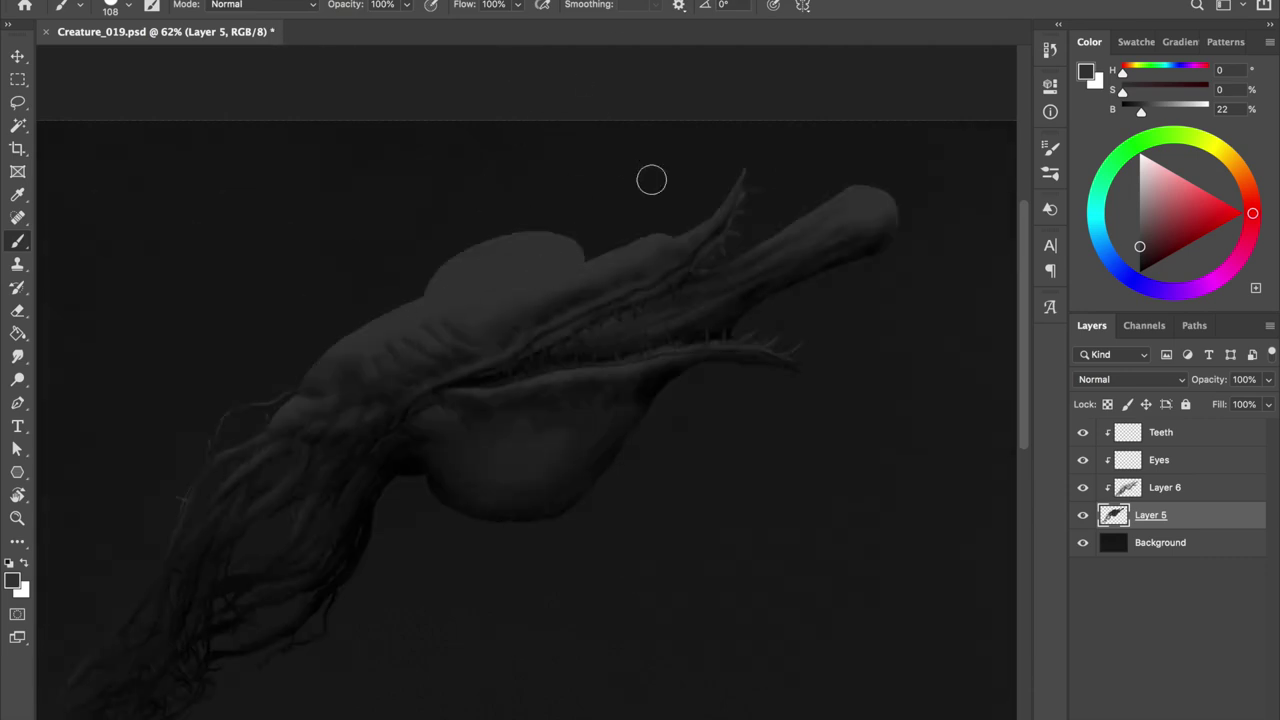
pyautogui.moveTo(644, 248); pyautogui.dragTo(528, 258)
pyautogui.hotkey('ctrl', 'z')
pyautogui.hotkey('ctrl', 'z')
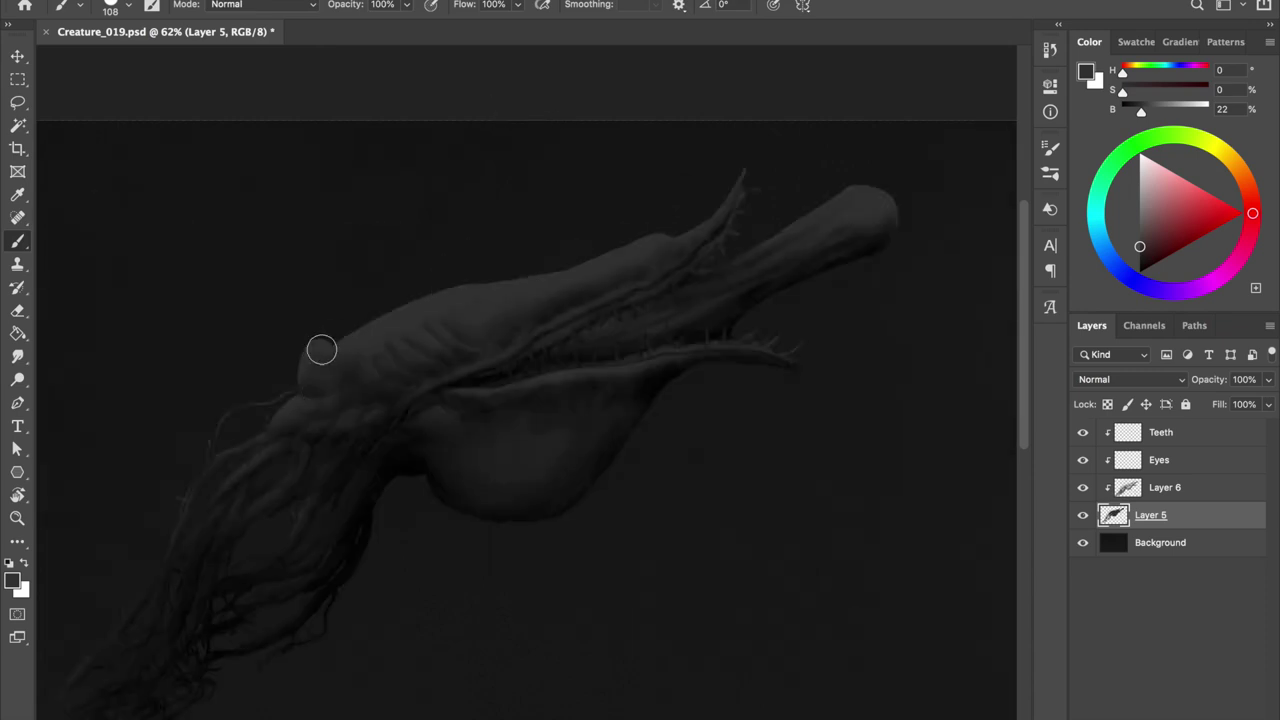
pyautogui.rightClick(514, 266)
pyautogui.press('Escape')
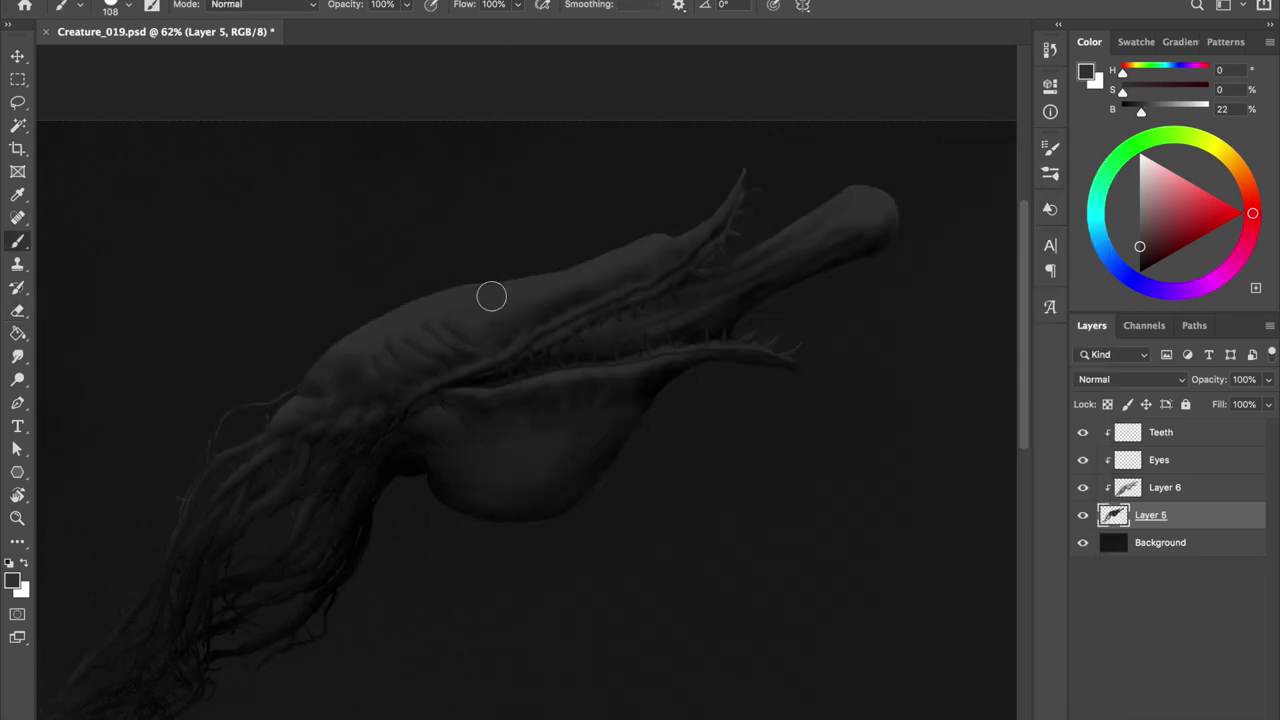
pyautogui.moveTo(560, 265); pyautogui.dragTo(337, 355)
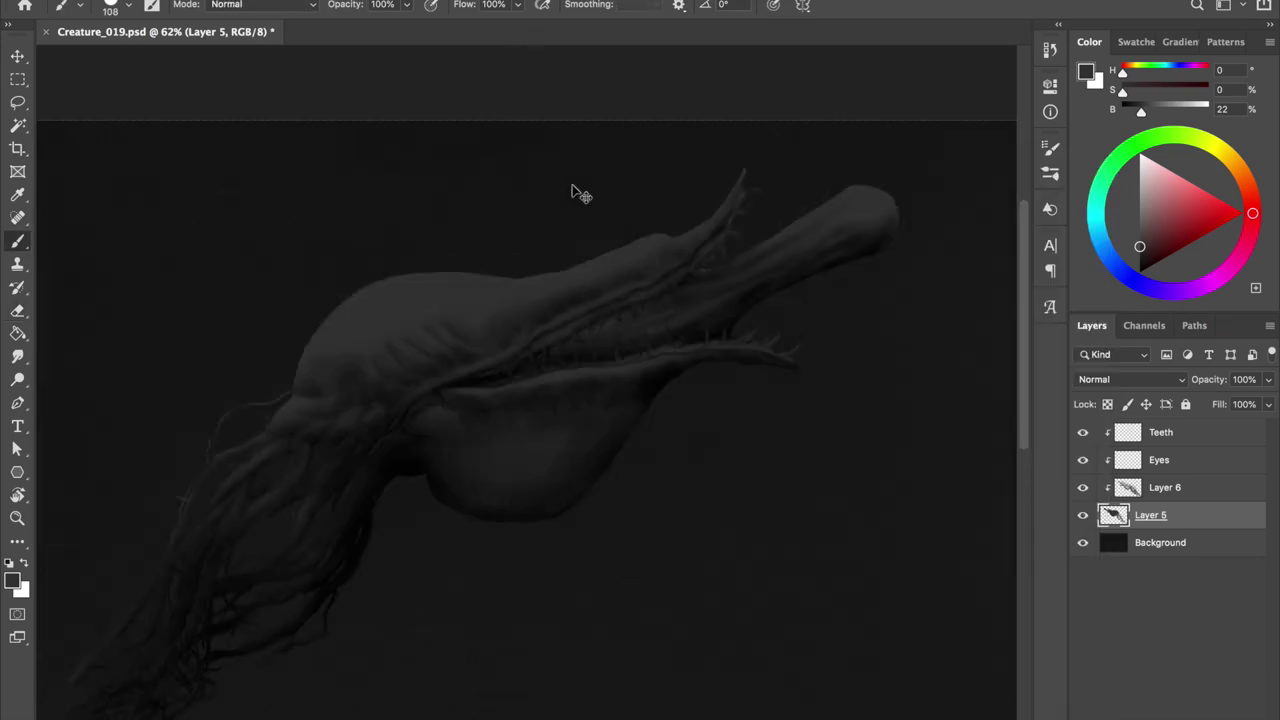
pyautogui.hotkey('ctrl', 'z')
pyautogui.press('[')
pyautogui.press('[')
pyautogui.press('[')
pyautogui.moveTo(754, 374)
pyautogui.mouseDown()
pyautogui.moveTo(551, 503)
pyautogui.moveTo(741, 374)
pyautogui.mouseUp()
# Hide Layer 6 and mirror the view to check the flat silhouette, keeping the low smooth head
pyautogui.click(1082, 487)
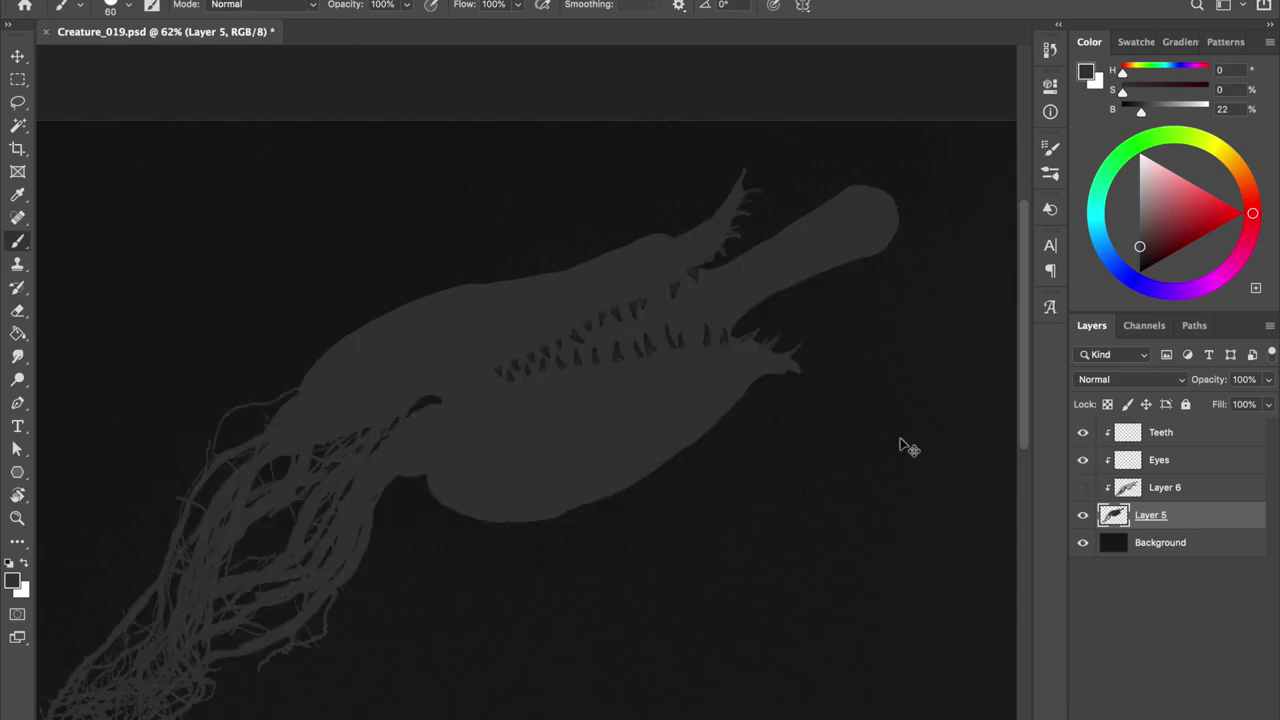
pyautogui.hotkey('ctrl', ',')
pyautogui.hotkey('ctrl', 'shift', 'h')
pyautogui.hotkey('ctrl', 'shift', 'h')
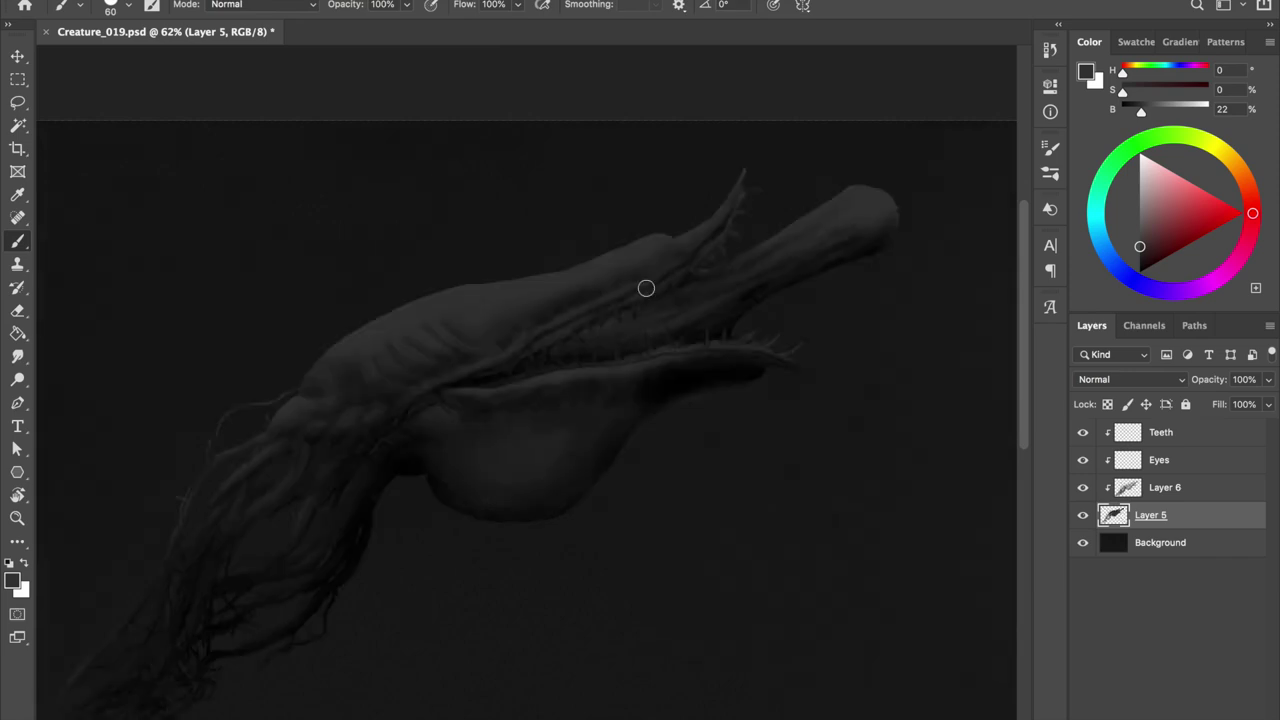
pyautogui.hotkey('ctrl', 'shift', 'h')
pyautogui.click(1082, 487)
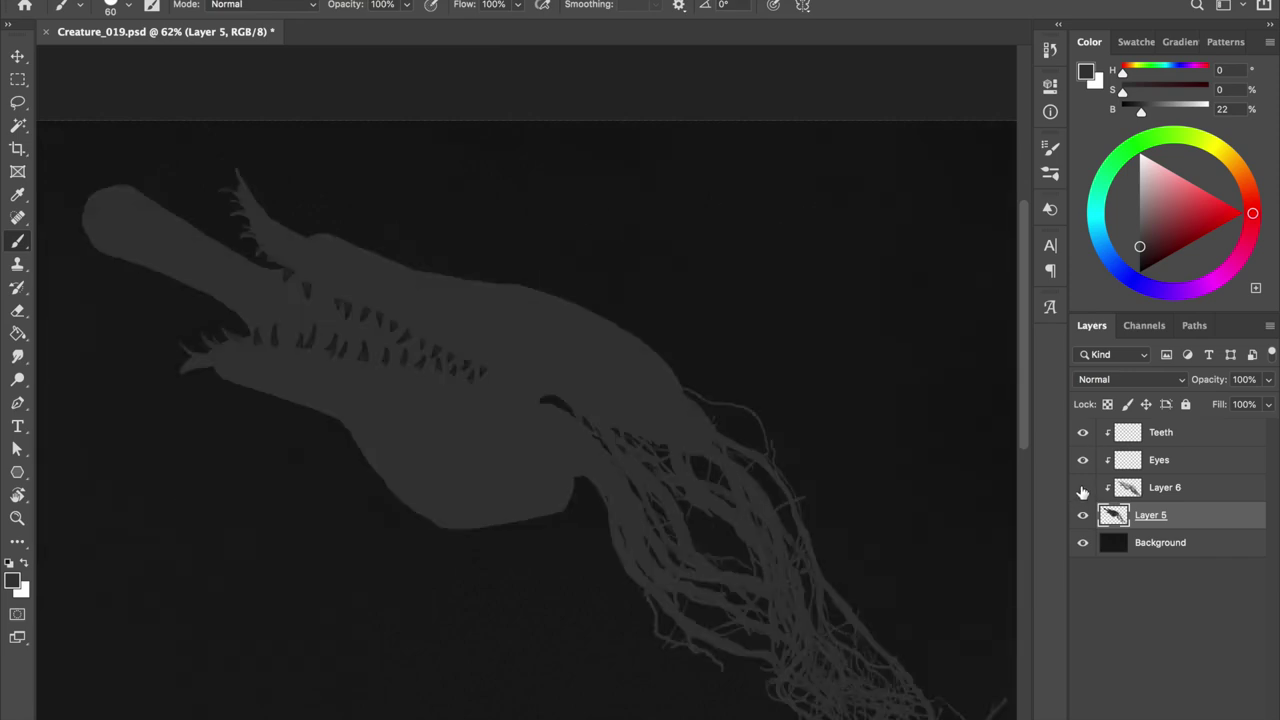
pyautogui.hotkey('ctrl', 'shift', 'h')
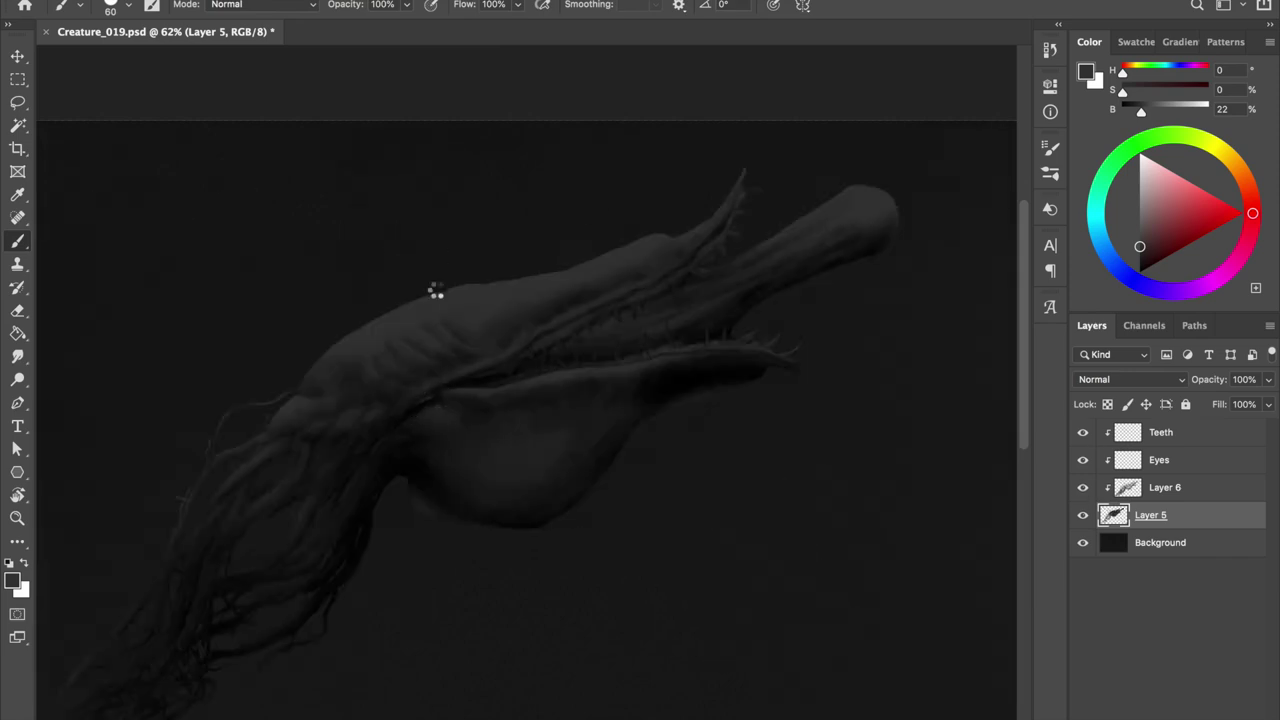
pyautogui.press('e')
pyautogui.press('b')
pyautogui.moveTo(669, 243)
pyautogui.mouseDown()
pyautogui.moveTo(649, 217)
pyautogui.moveTo(679, 208)
pyautogui.mouseUp()
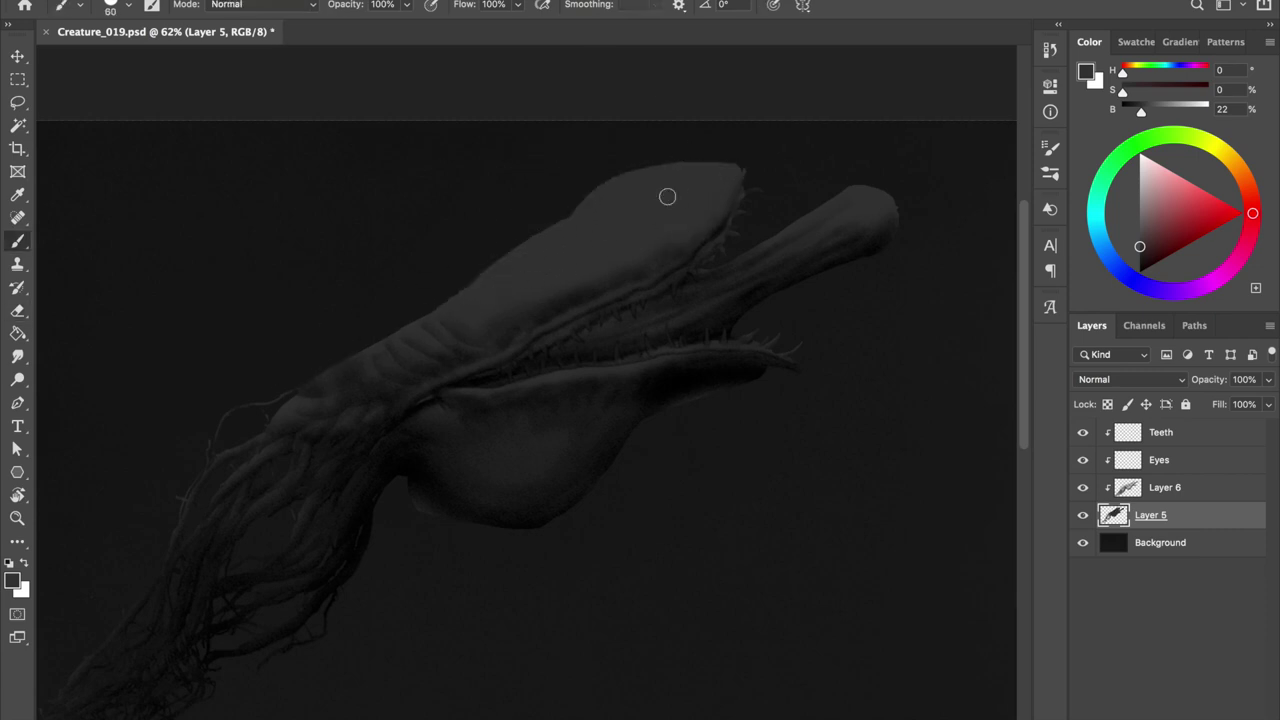
pyautogui.hotkey('ctrl', 'shift', 'h')
pyautogui.hotkey('ctrl', 'shift', 'h')
pyautogui.hotkey('ctrl', 'z')
pyautogui.scroll(-2, 403, 294)
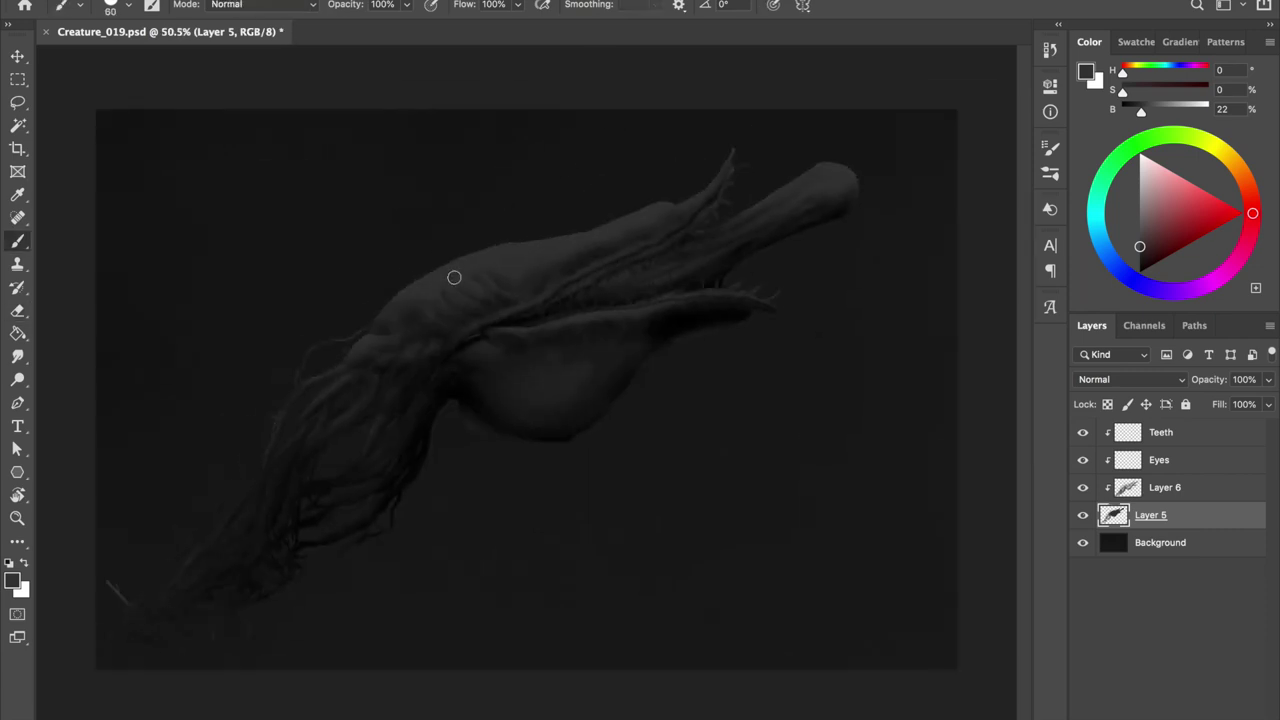
# Draw a dark black crease along the snout tip on Layer 6
pyautogui.scroll(3, 451, 277)
pyautogui.scroll(-3, 474, 360)
pyautogui.press(']')
pyautogui.press(']')
pyautogui.press(']')
pyautogui.scroll(4, 652, 251)
pyautogui.rightClick(652, 251)
pyautogui.press('Escape')
pyautogui.hotkey('alt', ']')
pyautogui.press('d')
pyautogui.moveTo(655, 257); pyautogui.dragTo(740, 226)
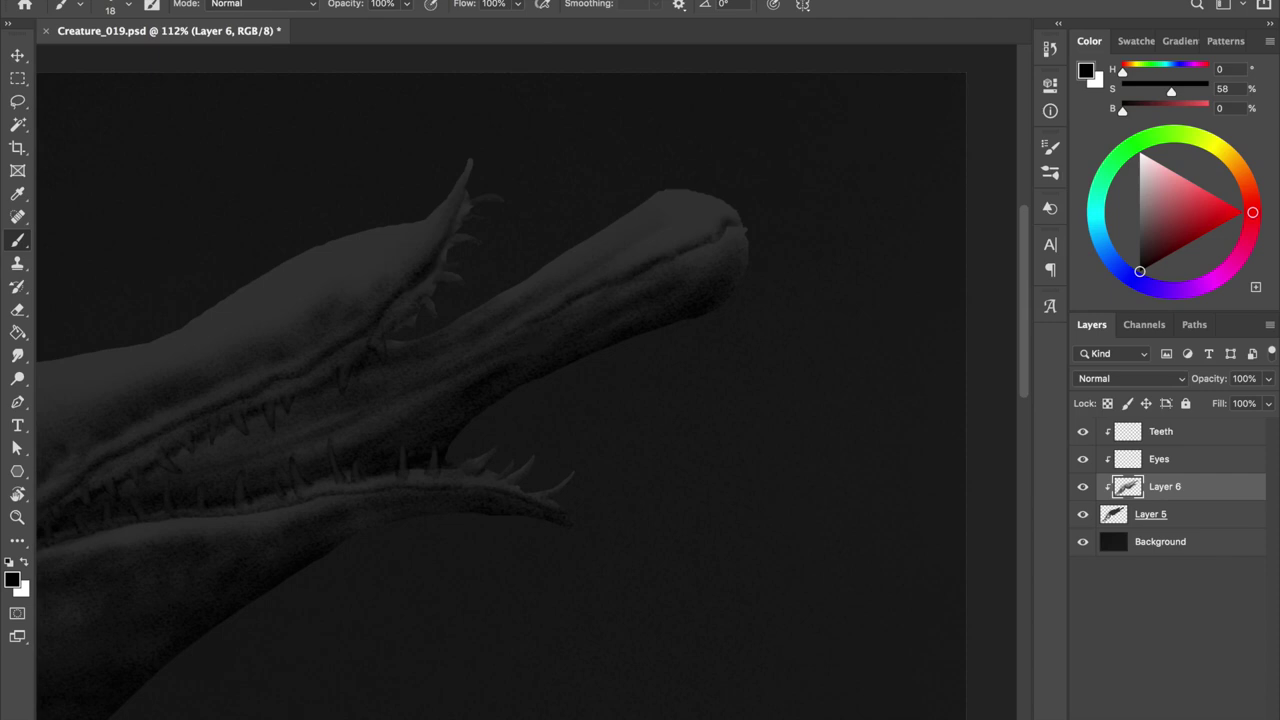
# Select the Teeth layer, set a 39 px black brush, and save the painting
pyautogui.scroll(1, 640, 300)
pyautogui.keyDown('alt'); pyautogui.click(888, 440); pyautogui.keyUp('alt')
pyautogui.hotkey('alt', '[')
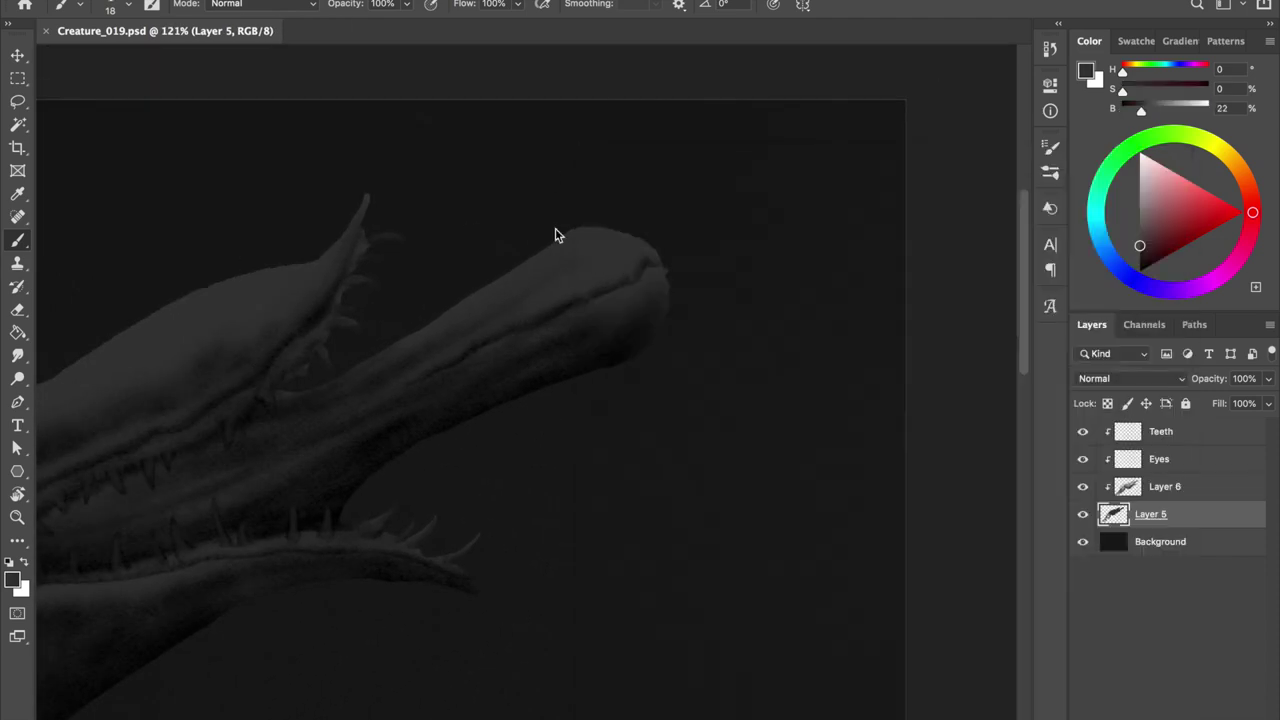
pyautogui.scroll(-1, 594, 237)
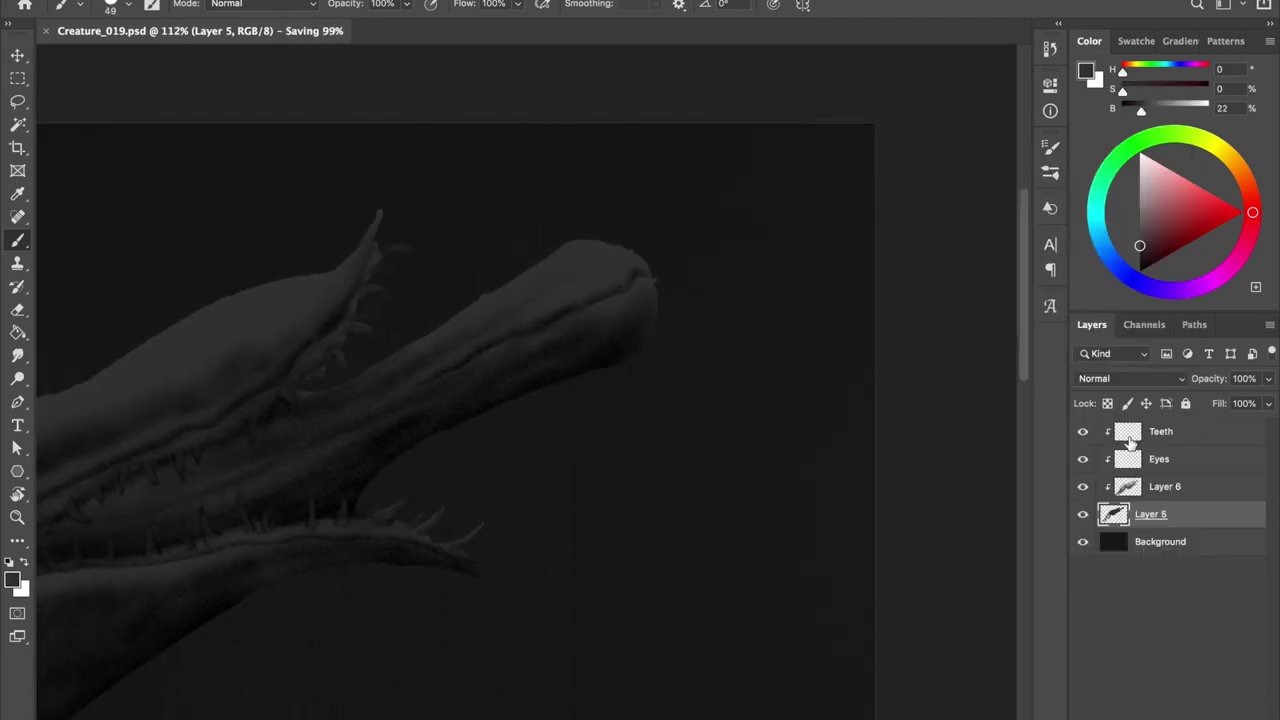
pyautogui.hotkey('alt', '.')
pyautogui.rightClick(442, 322)
pyautogui.write('39')
pyautogui.press('Return')
pyautogui.scroll(2, 500, 260)
pyautogui.press('d')
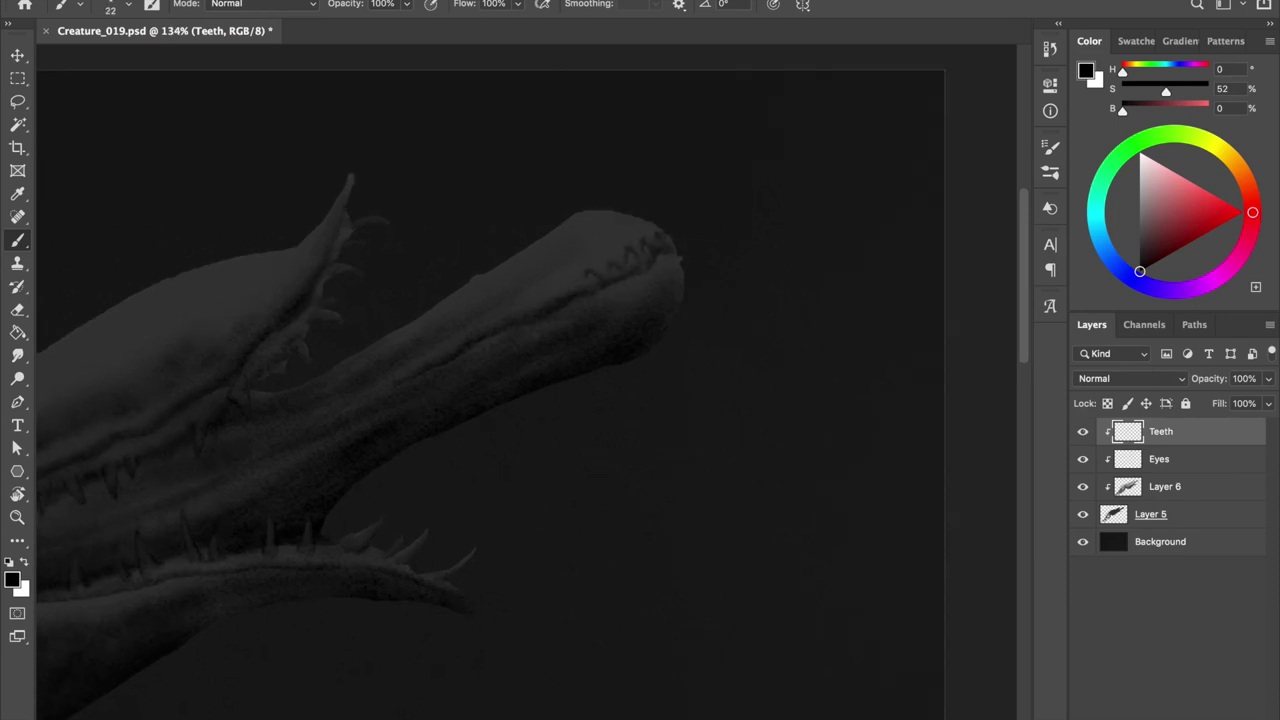
pyautogui.scroll(2, 516, 394)
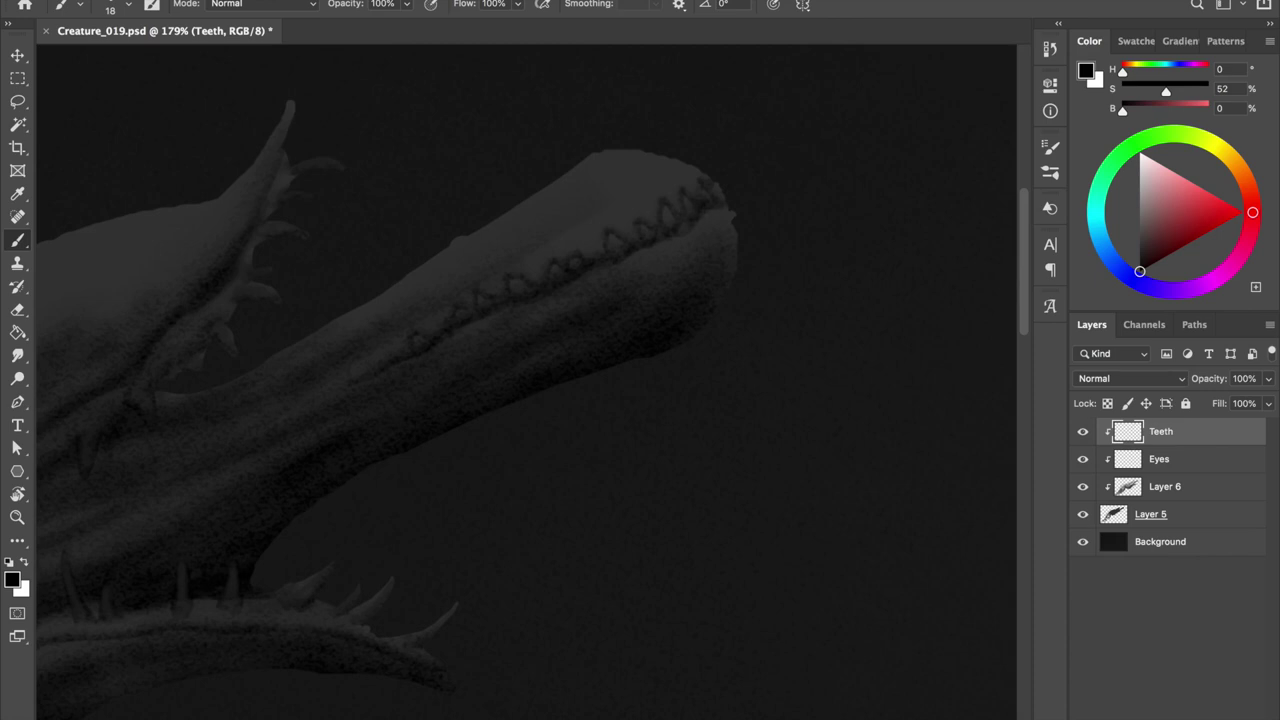
pyautogui.hotkey('ctrl', 's')
# Sample the grey body colour with a finer brush for the teeth, then hide the Teeth layer to compare
pyautogui.moveTo(486, 180); pyautogui.dragTo(479, 180)
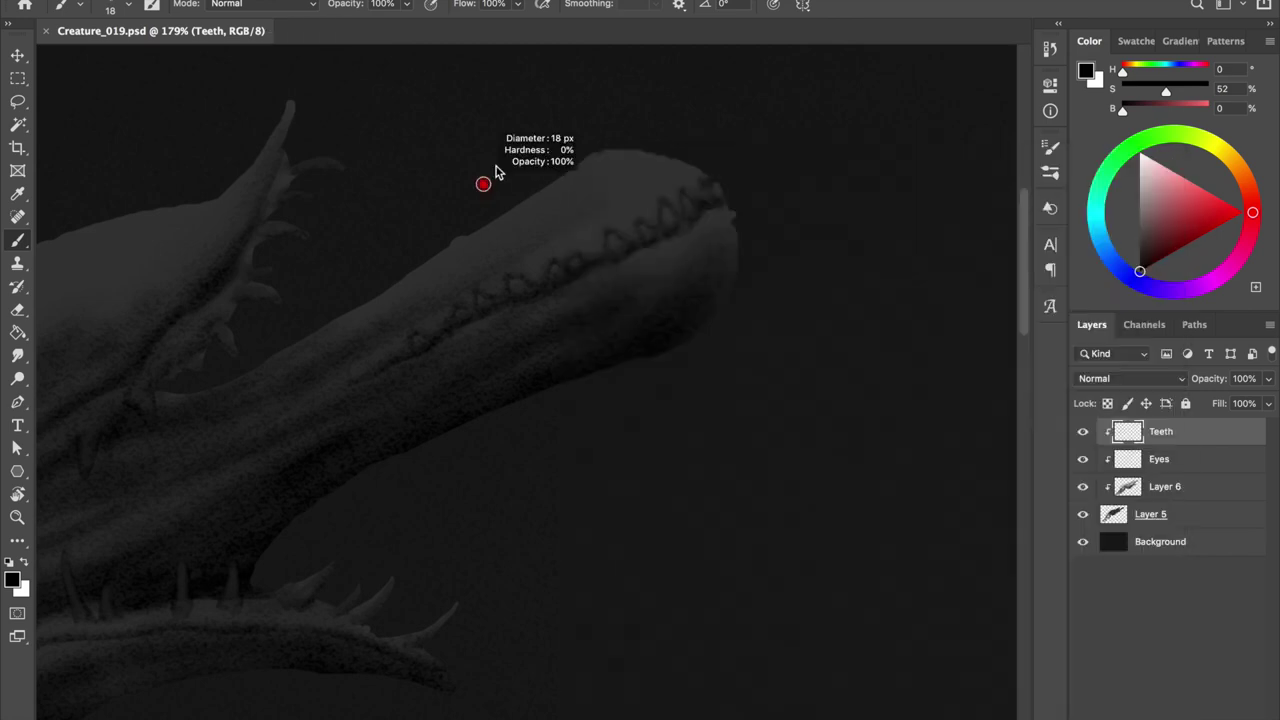
pyautogui.keyDown('alt'); pyautogui.click(434, 342); pyautogui.keyUp('alt')
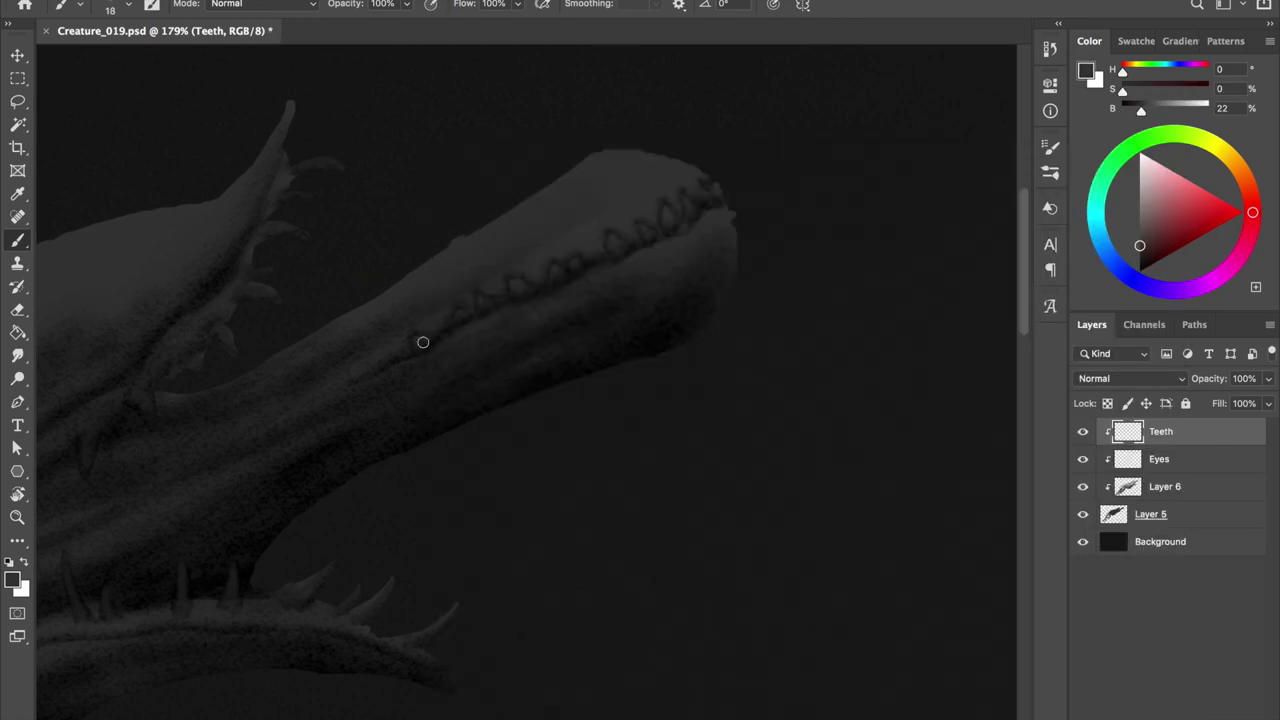
pyautogui.press('[')
pyautogui.press('[')
pyautogui.press('[')
pyautogui.press('e')
pyautogui.rightClick(650, 145)
pyautogui.press('Escape')
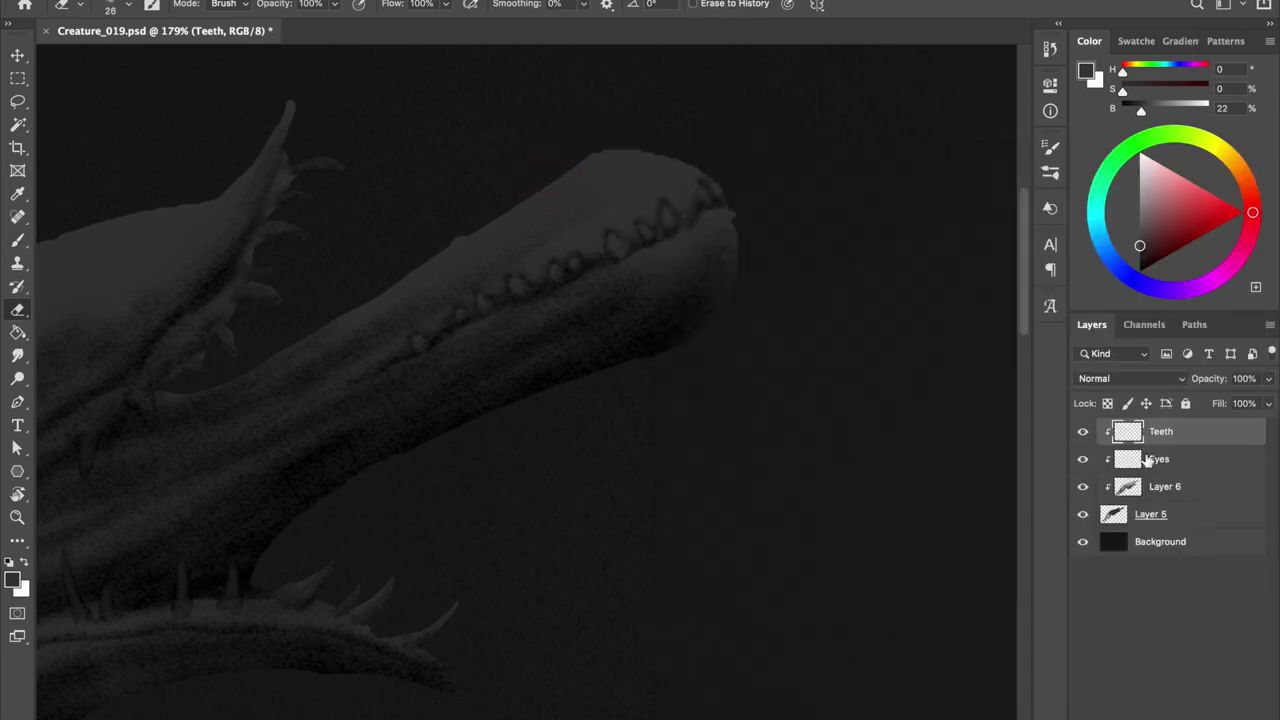
pyautogui.click(1082, 431)
pyautogui.click(1165, 486)
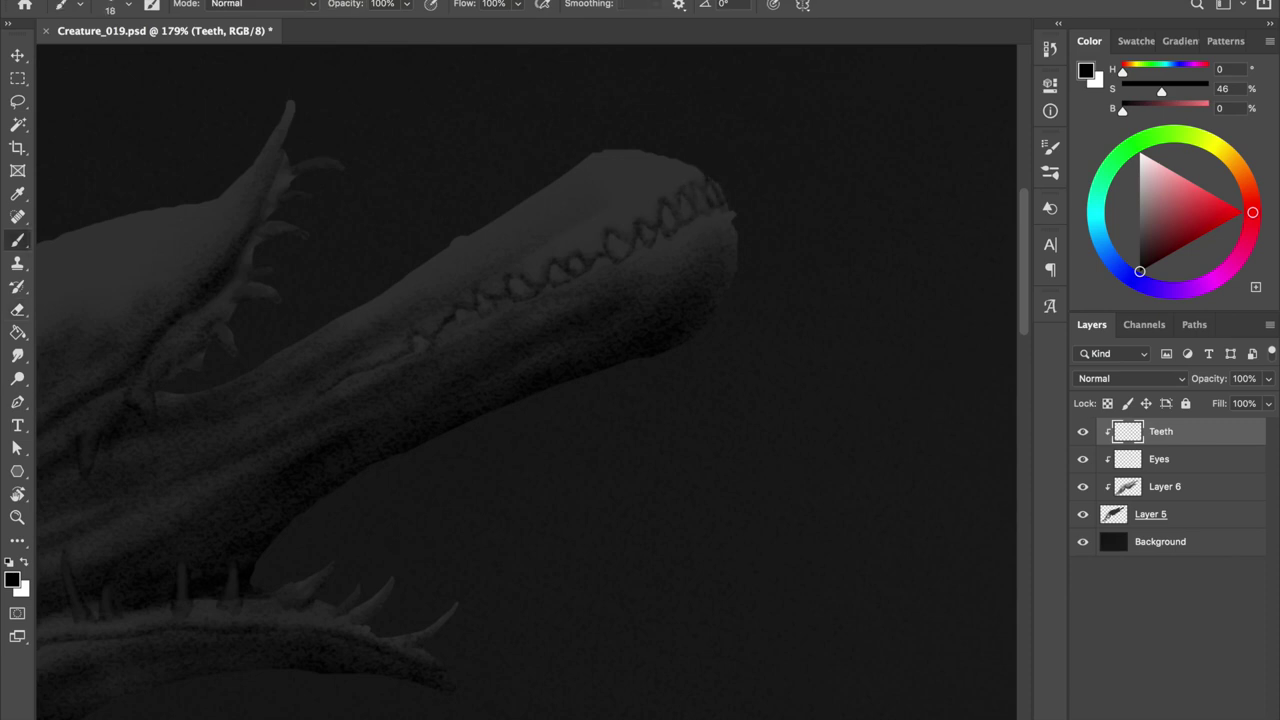
# Select Layer 5, adjust the brush size and undo the previous stroke
pyautogui.click(1150, 514)
pyautogui.rightClick(664, 148)
pyautogui.press('Escape')
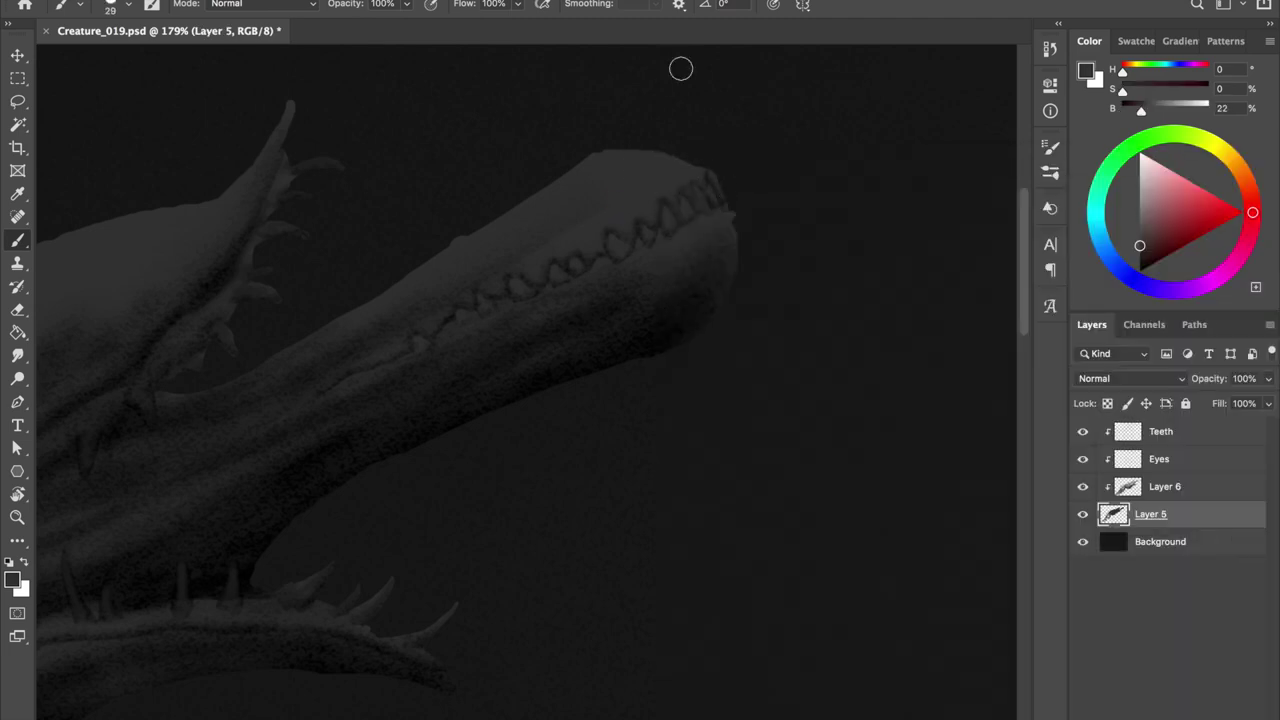
pyautogui.hotkey('ctrl', 'z')
pyautogui.scroll(2, 675, 208)
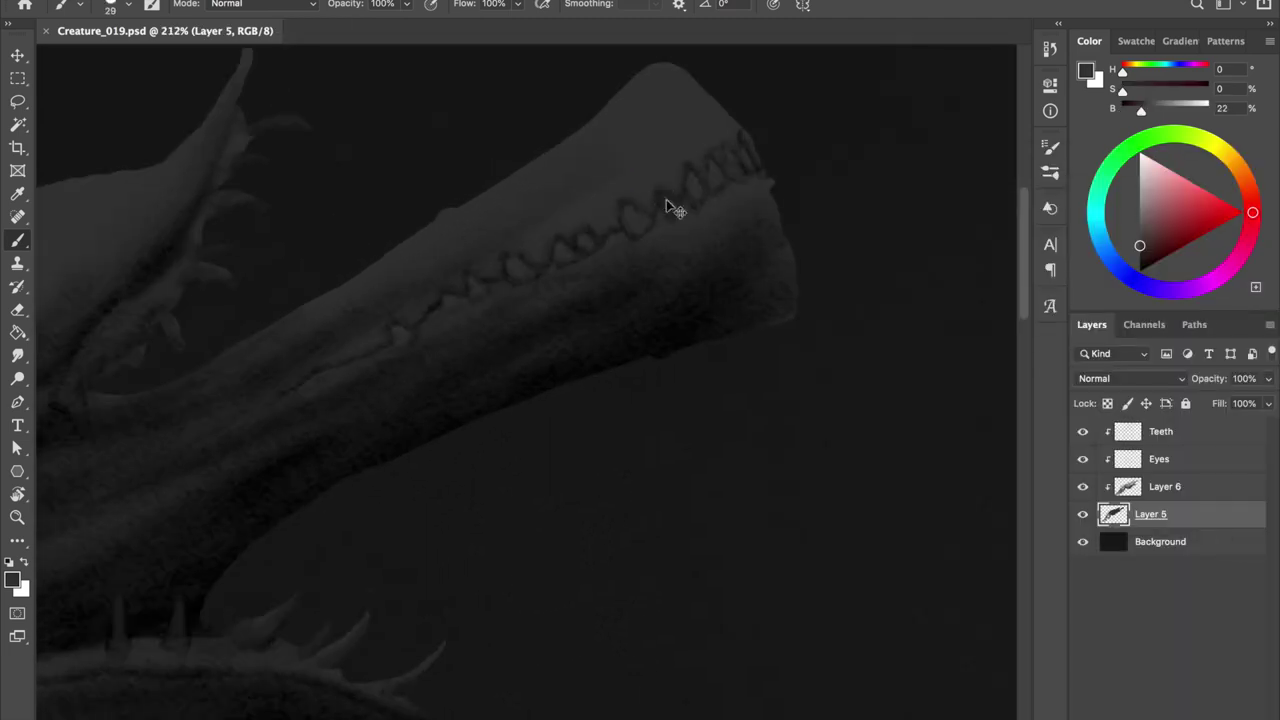
pyautogui.hotkey('alt', ']')
# Switch between Eraser and Brush, move to Layer 6, and save the painting
pyautogui.press('e')
pyautogui.rightClick(639, 125)
pyautogui.press('Escape')
pyautogui.hotkey('alt', ']')
pyautogui.hotkey('alt', ']')
pyautogui.press('b')
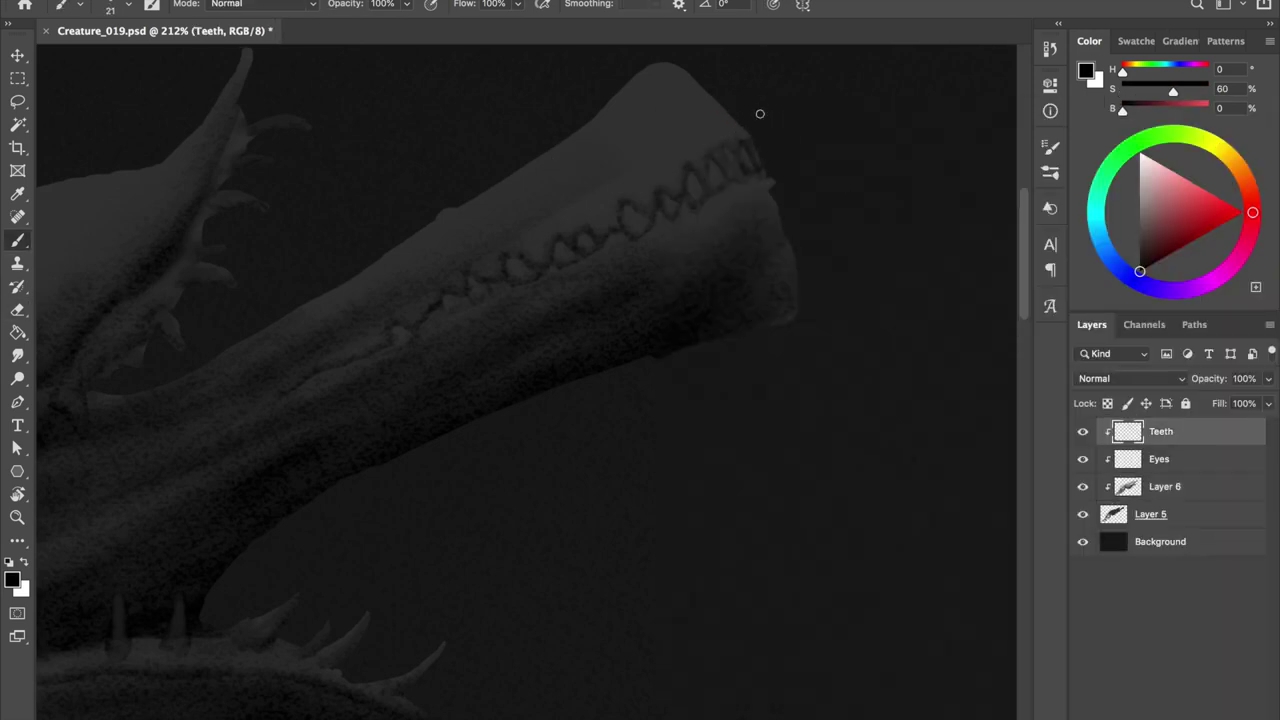
pyautogui.press('e')
pyautogui.press('b')
pyautogui.hotkey('ctrl', 's')
# Paint a dark stroke along the jaw's teeth line and shrink the brush for detail
pyautogui.moveTo(316, 378); pyautogui.dragTo(351, 371)
pyautogui.press('[')
pyautogui.press('[')
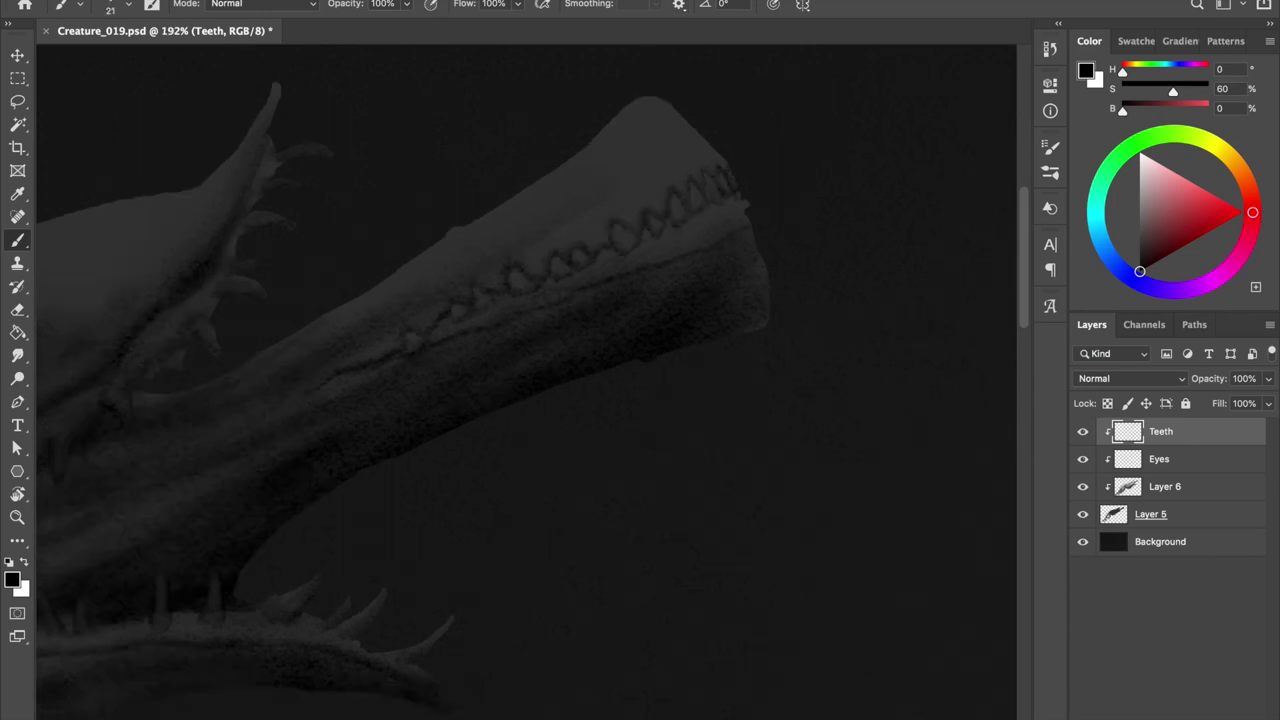
pyautogui.scroll(-3, 457, 223)
pyautogui.moveTo(386, 274); pyautogui.dragTo(553, 194)
pyautogui.scroll(2, 590, 378)
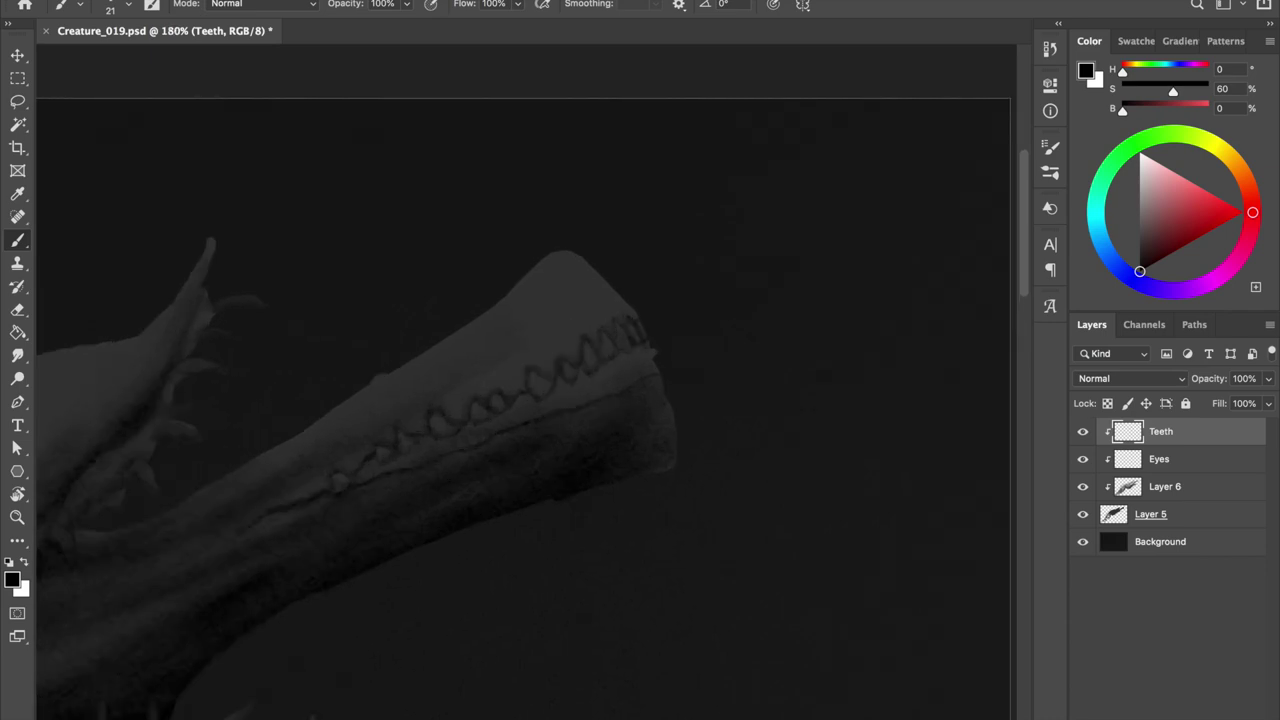
pyautogui.moveTo(410, 443); pyautogui.dragTo(394, 443)
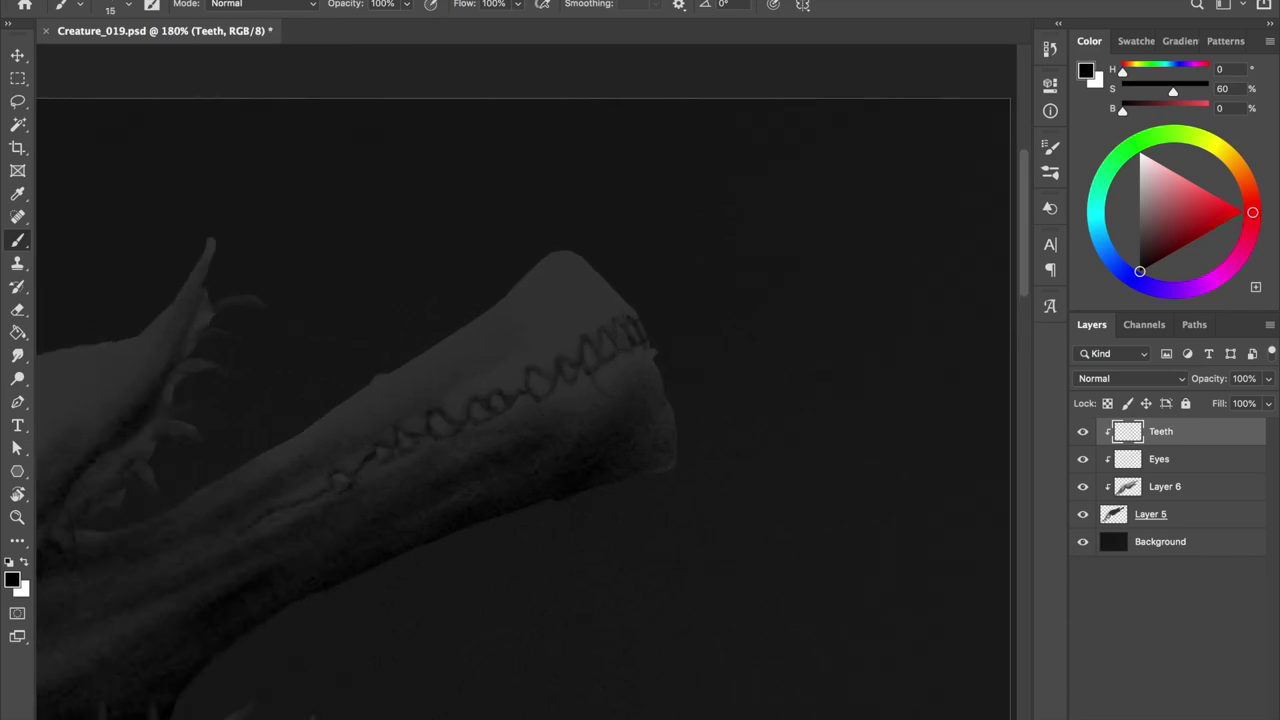
# On Layer 6, darken the line beneath the jaw's teeth and save
pyautogui.click(1128, 486)
pyautogui.moveTo(390, 394); pyautogui.dragTo(383, 394)
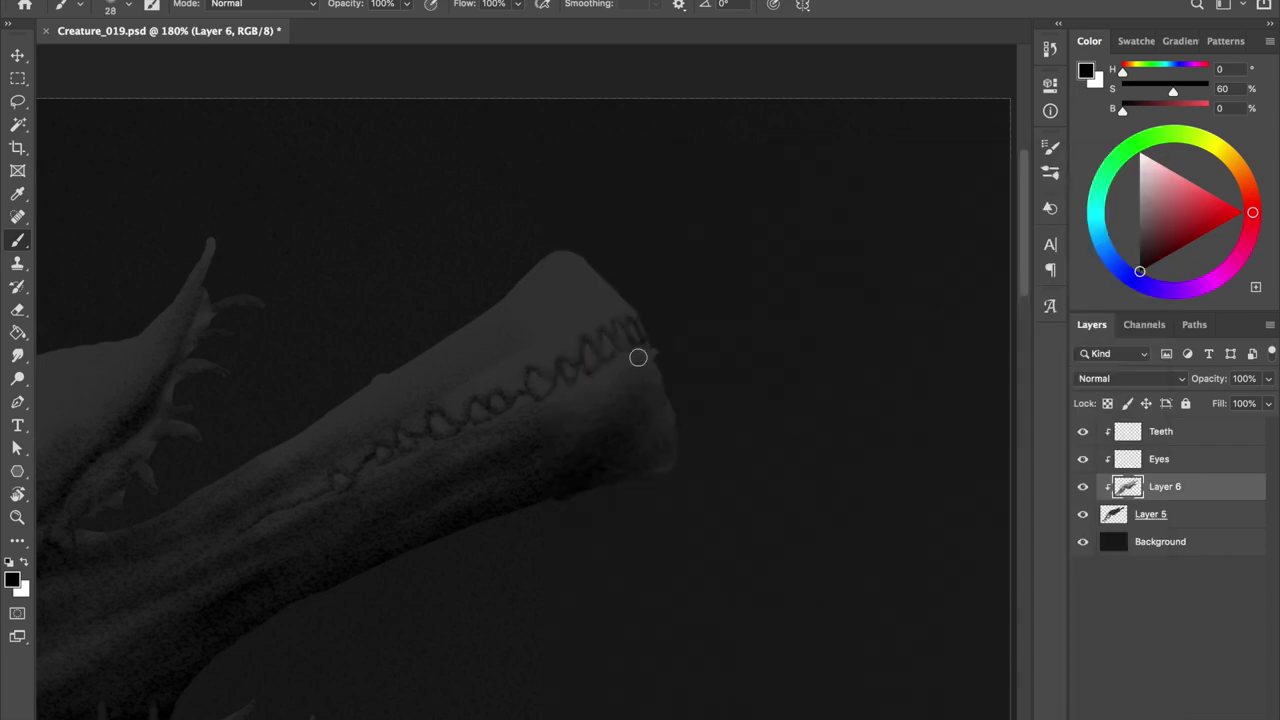
pyautogui.moveTo(565, 390)
pyautogui.mouseDown()
pyautogui.moveTo(356, 485)
pyautogui.moveTo(595, 380)
pyautogui.mouseUp()
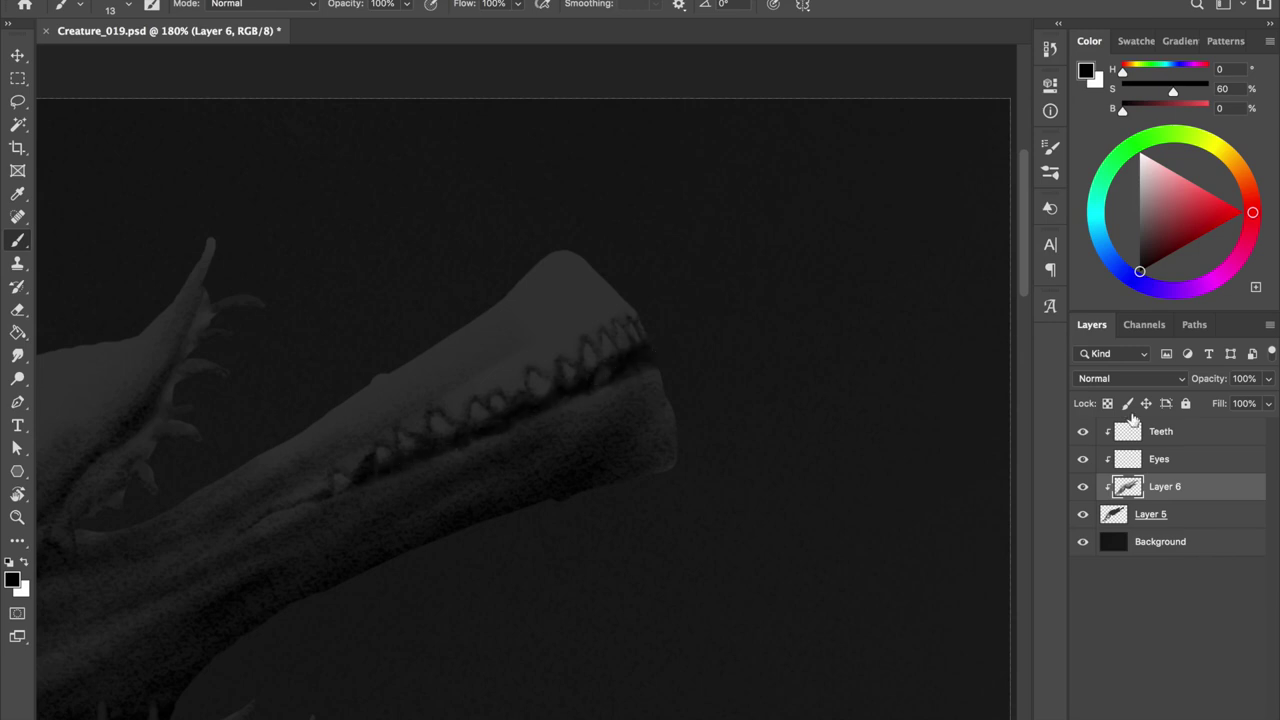
pyautogui.hotkey('alt', ']')
pyautogui.hotkey('alt', ']')
pyautogui.press('e')
pyautogui.hotkey('ctrl', 's')
pyautogui.scroll(-5, 525, 400)
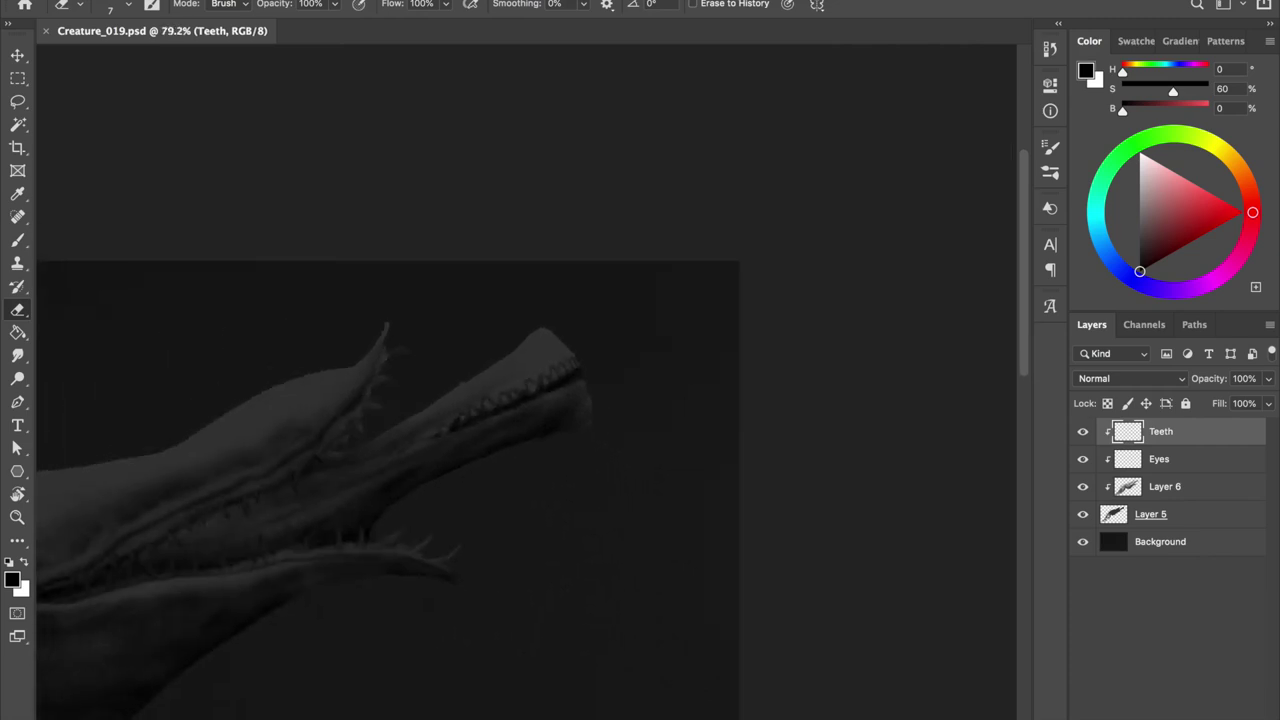
# Select Layer 5 and erase the top of the snout tip
pyautogui.scroll(3, 657, 243)
pyautogui.press('b')
pyautogui.hotkey('alt', '[')
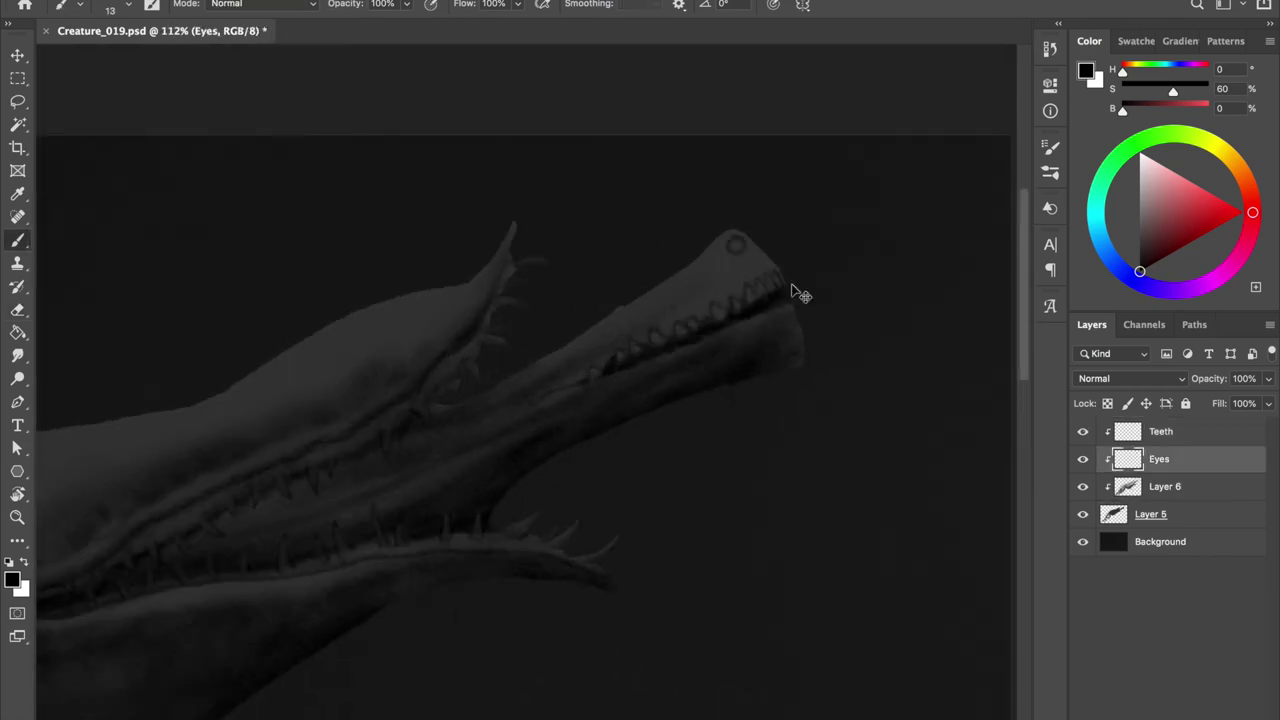
pyautogui.hotkey('alt', '[')
pyautogui.hotkey('alt', '[')
pyautogui.rightClick(664, 144)
pyautogui.press('Escape')
pyautogui.press('e')
pyautogui.moveTo(743, 220)
pyautogui.mouseDown()
pyautogui.moveTo(786, 249)
pyautogui.moveTo(814, 326)
pyautogui.mouseUp()
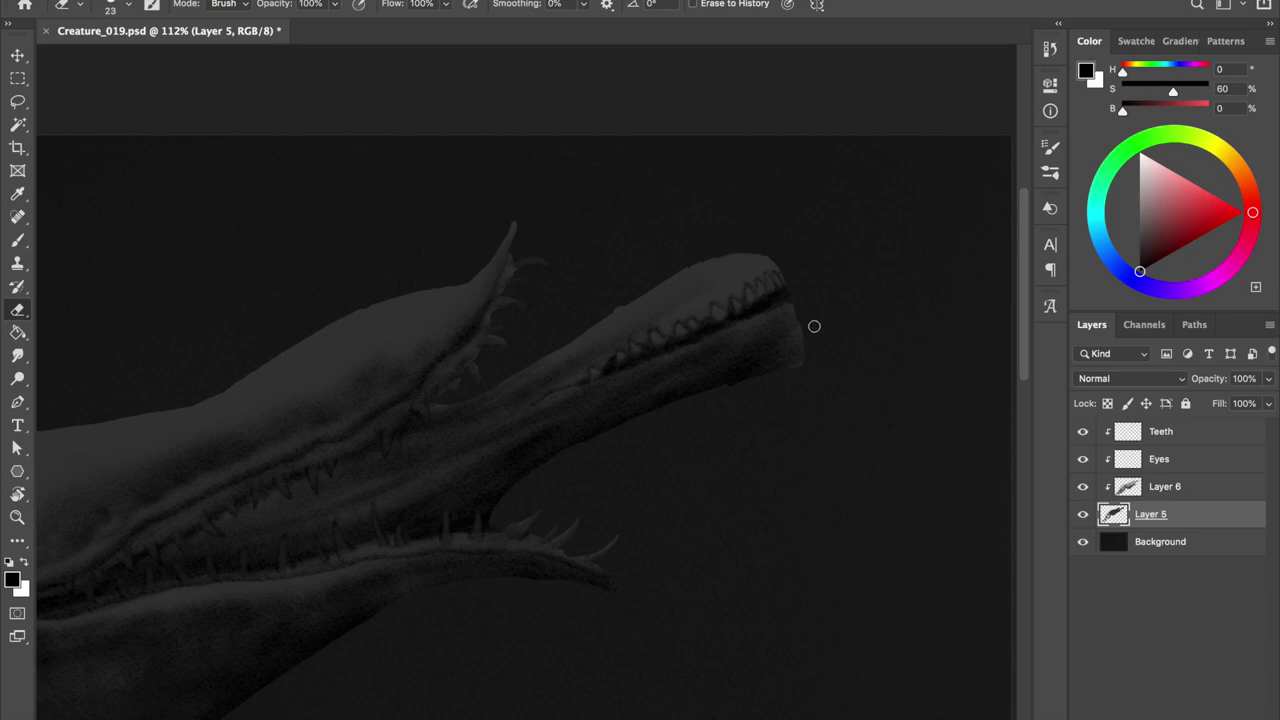
# Repaint the snout top in sampled dark grey and try a lower hook, then undo it
pyautogui.press('b')
pyautogui.keyDown('alt'); pyautogui.click(590, 320); pyautogui.keyUp('alt')
pyautogui.moveTo(774, 269)
pyautogui.mouseDown()
pyautogui.moveTo(710, 250)
pyautogui.moveTo(770, 235)
pyautogui.mouseUp()
pyautogui.moveTo(835, 292); pyautogui.dragTo(812, 358)
pyautogui.scroll(3, 747, 311)
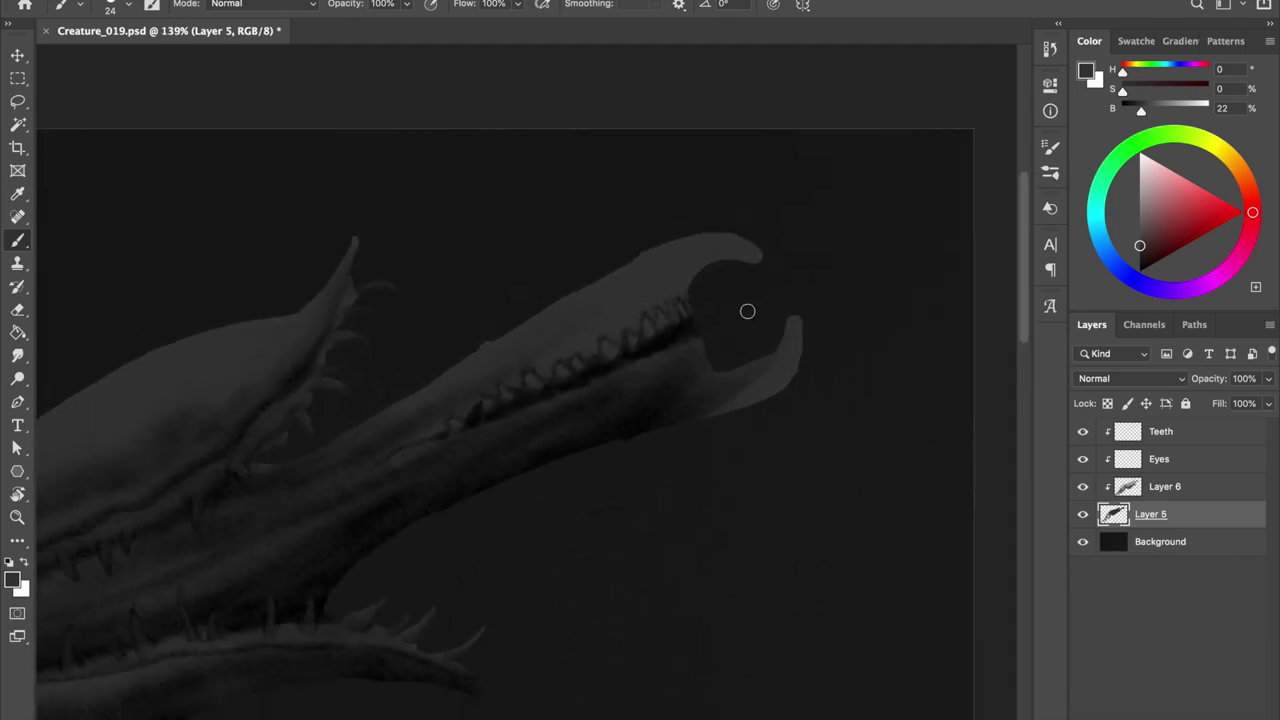
pyautogui.hotkey('ctrl', 'z')
pyautogui.hotkey('ctrl', 'z')
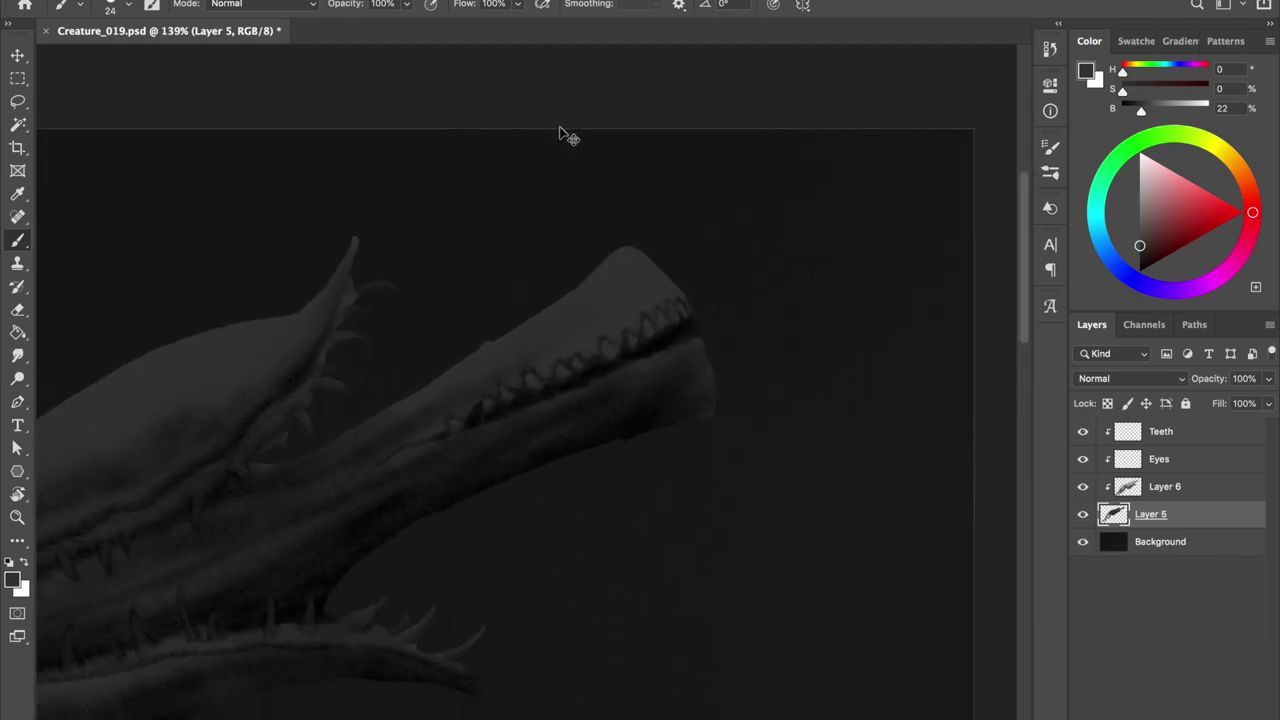
pyautogui.scroll(-3, 571, 289)
pyautogui.scroll(3, 530, 320)
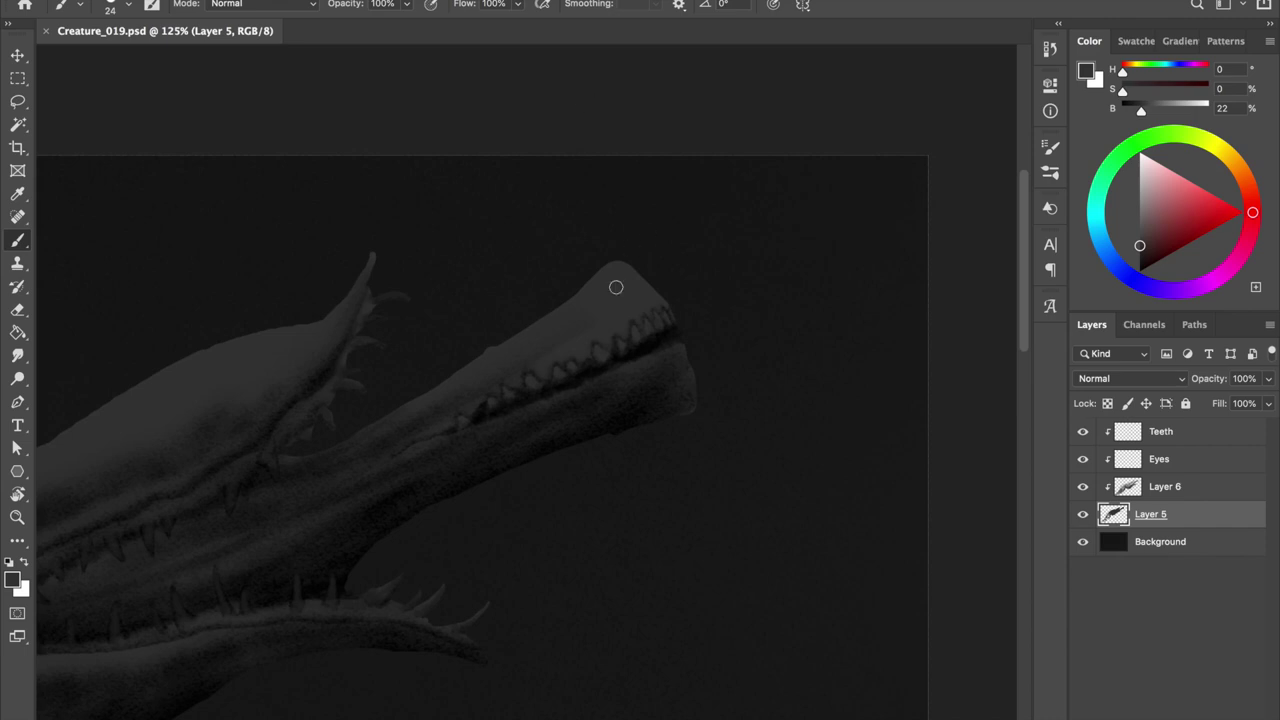
# Flatten the snout tip's upper edge and paint a curled hook onto it
pyautogui.moveTo(648, 241); pyautogui.dragTo(591, 277)
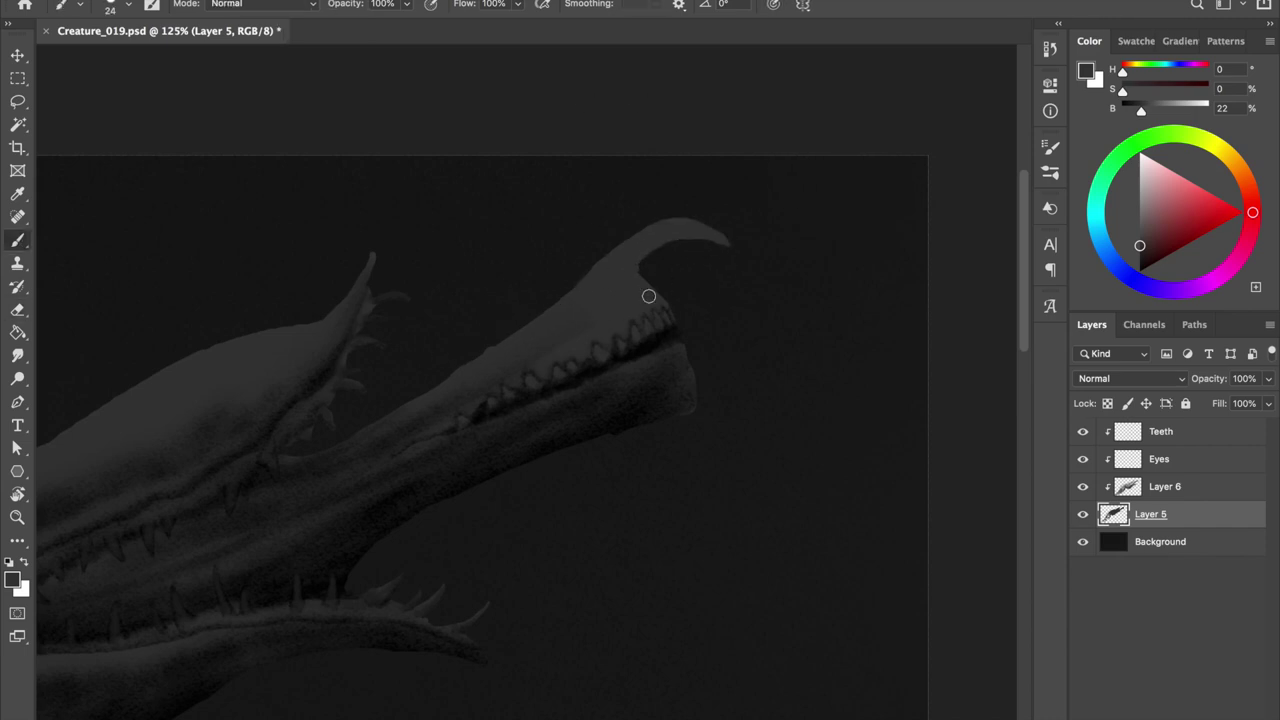
pyautogui.press('e')
pyautogui.hotkey('ctrl', 'z')
pyautogui.hotkey('ctrl', 'z')
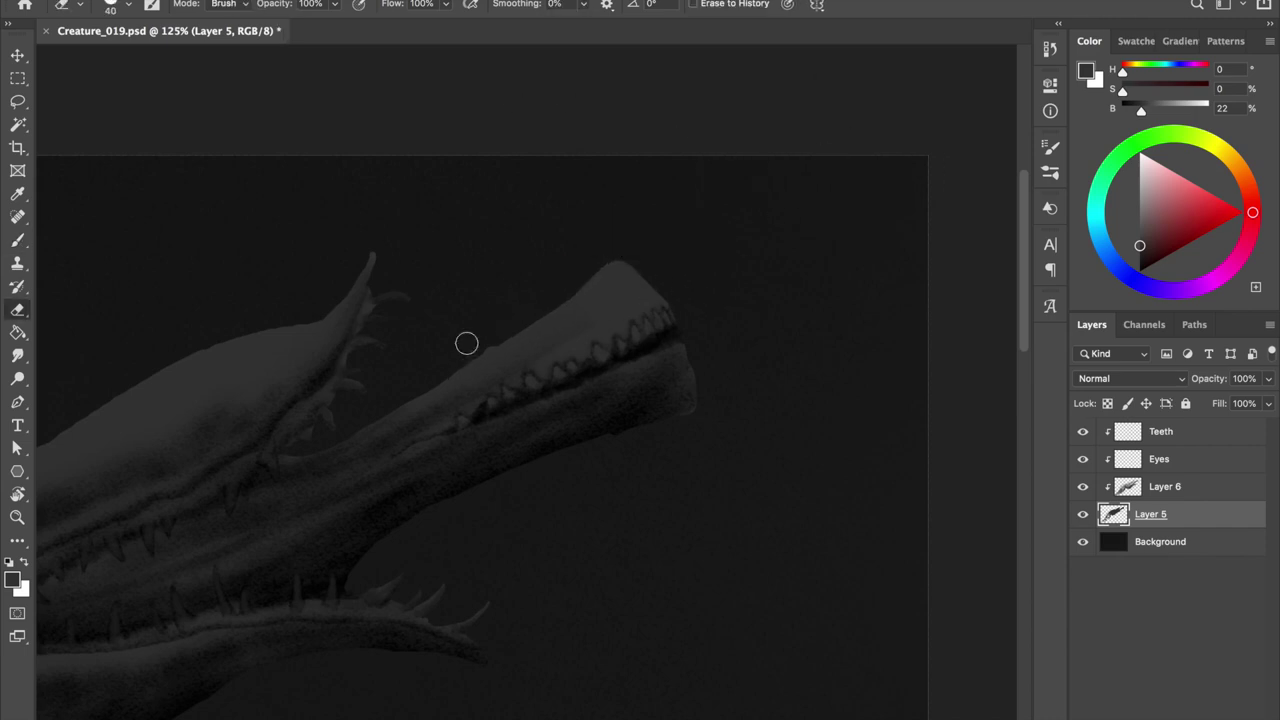
pyautogui.moveTo(687, 242); pyautogui.dragTo(551, 291)
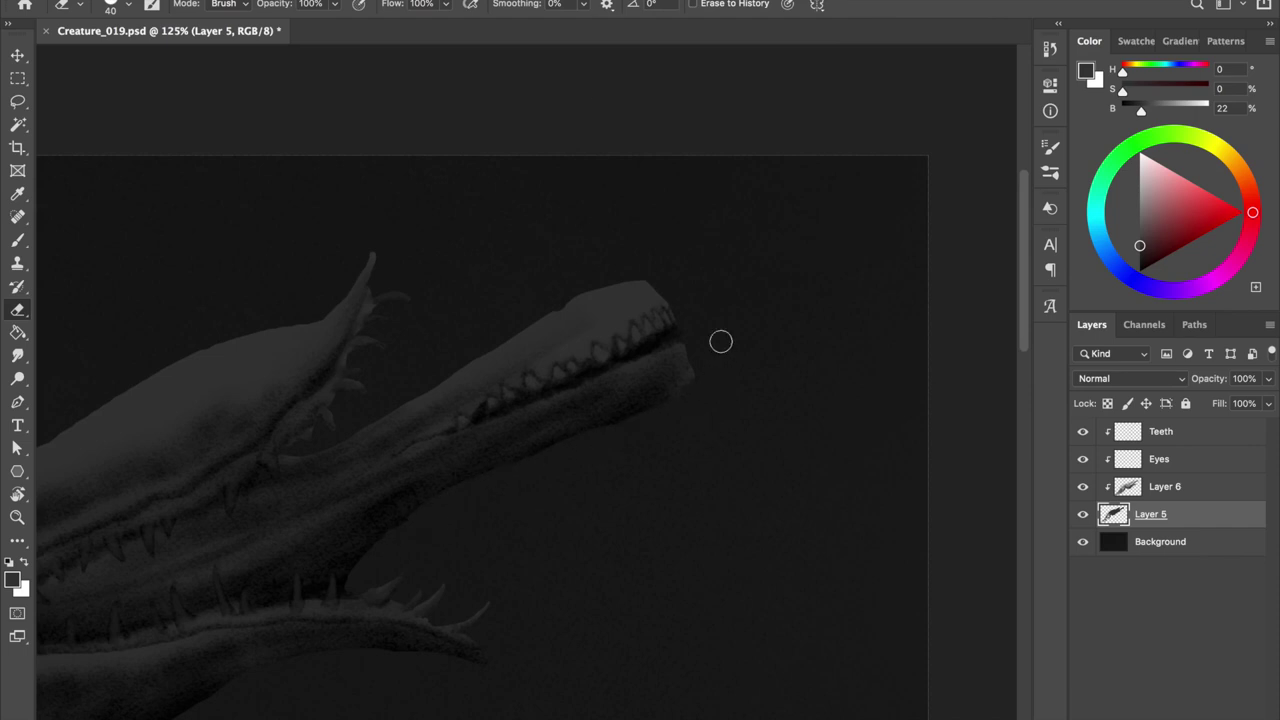
pyautogui.press('b')
pyautogui.moveTo(657, 280)
pyautogui.mouseDown()
pyautogui.moveTo(694, 371)
pyautogui.moveTo(663, 277)
pyautogui.mouseUp()
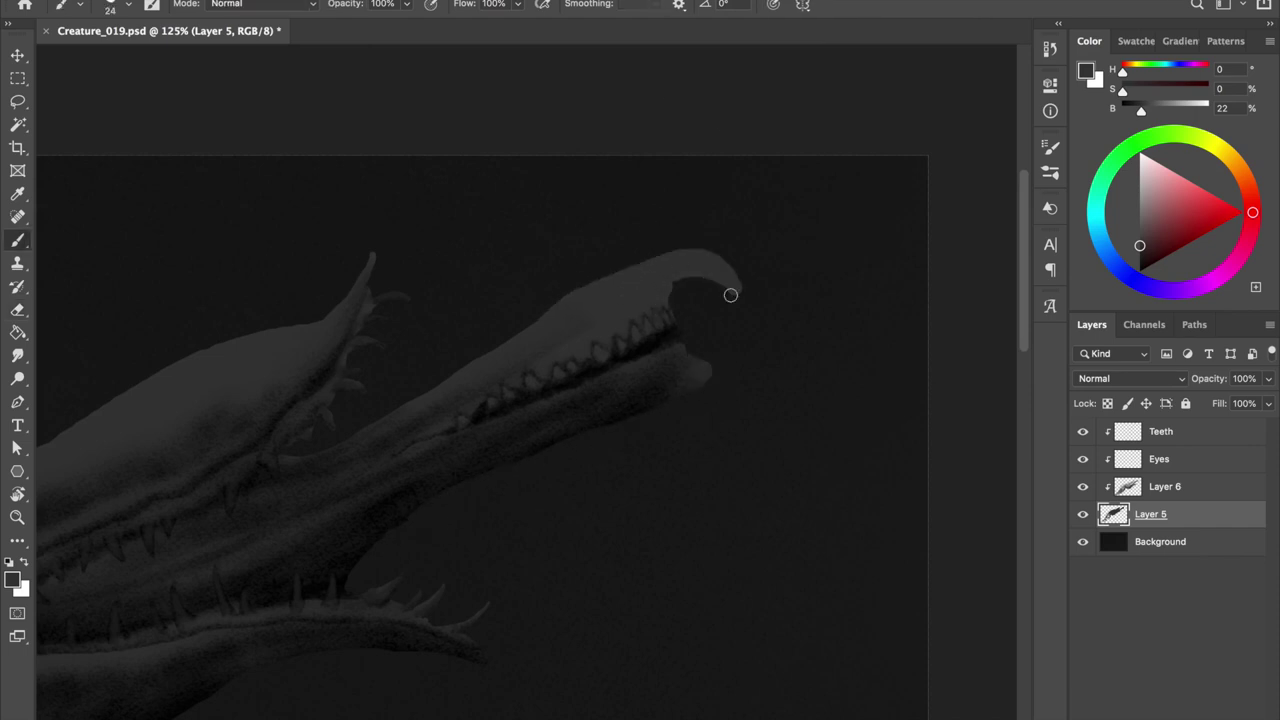
# Lasso the jaw tip onto a new layer, shift and rotate it, then merge into Layer 5
pyautogui.hotkey('ctrl', 'shift', 'alt', 'n')
pyautogui.press('l')
pyautogui.moveTo(749, 217); pyautogui.dragTo(651, 297)
pyautogui.press('v')
pyautogui.moveTo(755, 355)
pyautogui.mouseDown()
pyautogui.moveTo(778, 400)
pyautogui.moveTo(752, 373)
pyautogui.mouseUp()
pyautogui.hotkey('ctrl', '[')
pyautogui.hotkey('ctrl', 't')
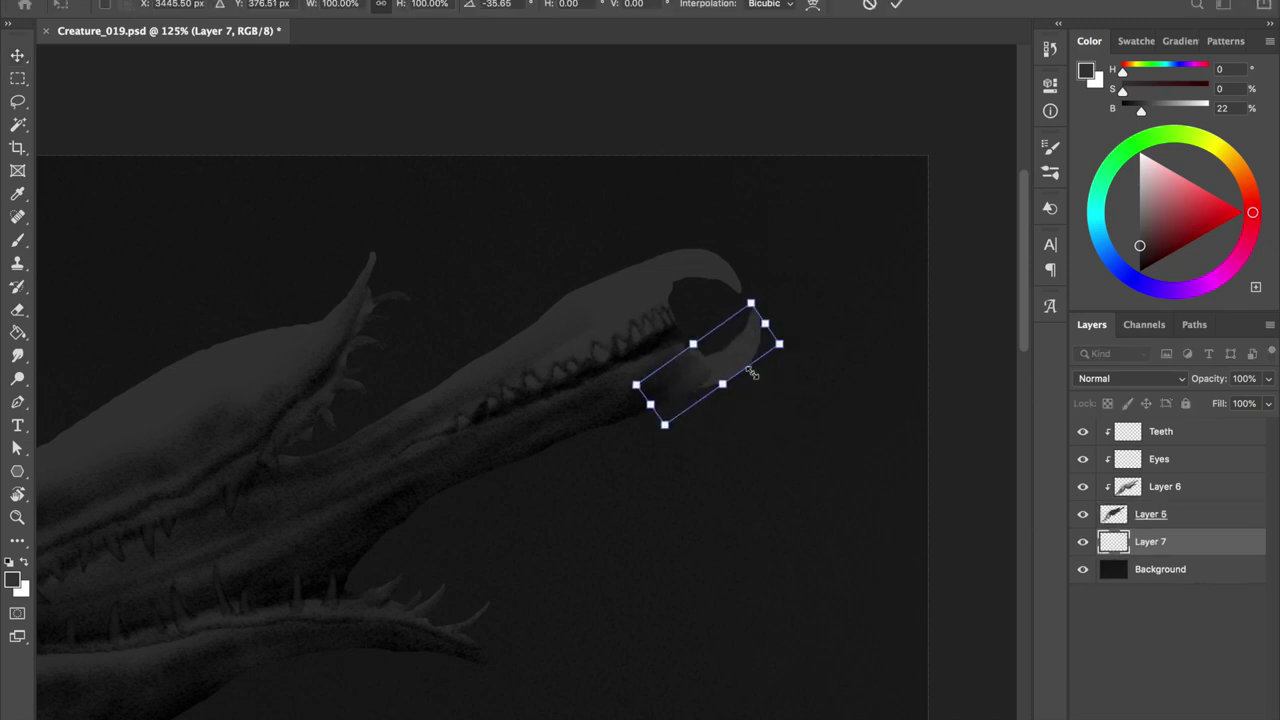
pyautogui.press('Return')
pyautogui.hotkey('ctrl', ']')
pyautogui.hotkey('ctrl', 'e')
pyautogui.hotkey('ctrl', '0')
# Dismiss the warning, return to Layer 5 and try a dark jaw-outline stroke, then undo it
pyautogui.hotkey('alt', ']')
pyautogui.hotkey('alt', ']')
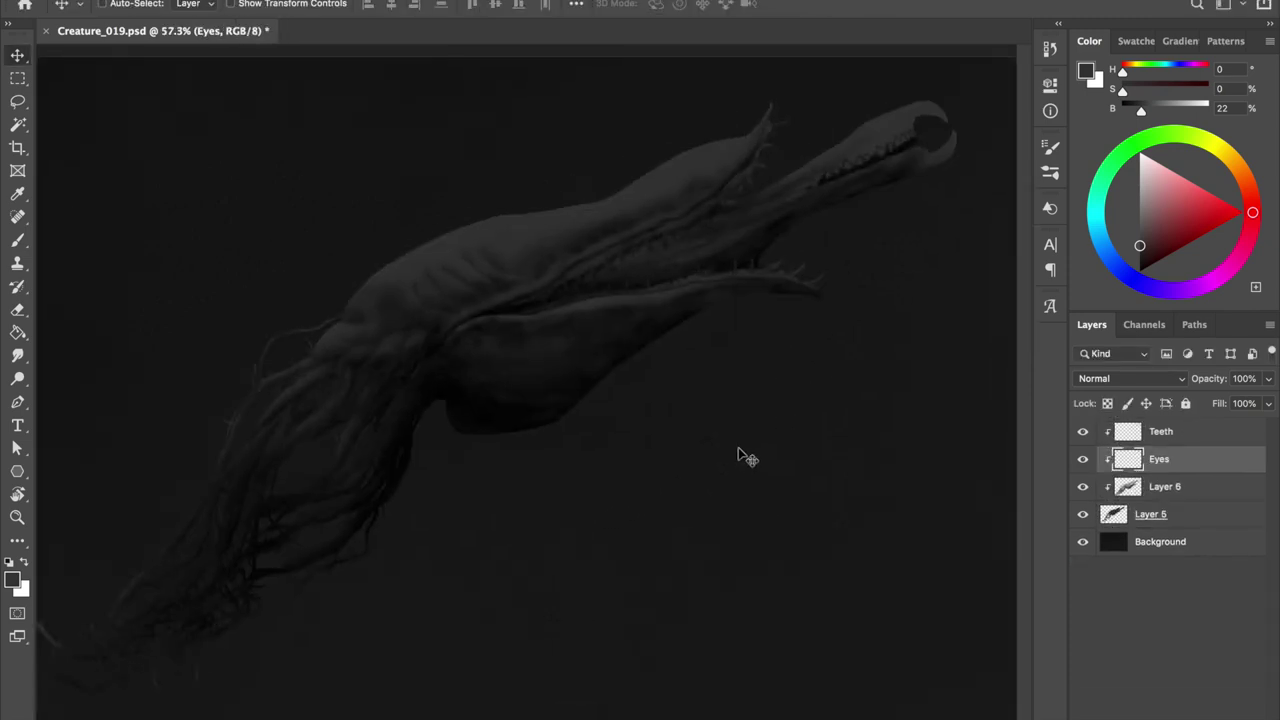
pyautogui.scroll(3, 748, 457)
pyautogui.press('Return')
pyautogui.scroll(3, 586, 354)
pyautogui.press('b')
pyautogui.hotkey('alt', '[')
pyautogui.hotkey('alt', '[')
pyautogui.moveTo(662, 175); pyautogui.dragTo(738, 300)
pyautogui.hotkey('ctrl', 'z')
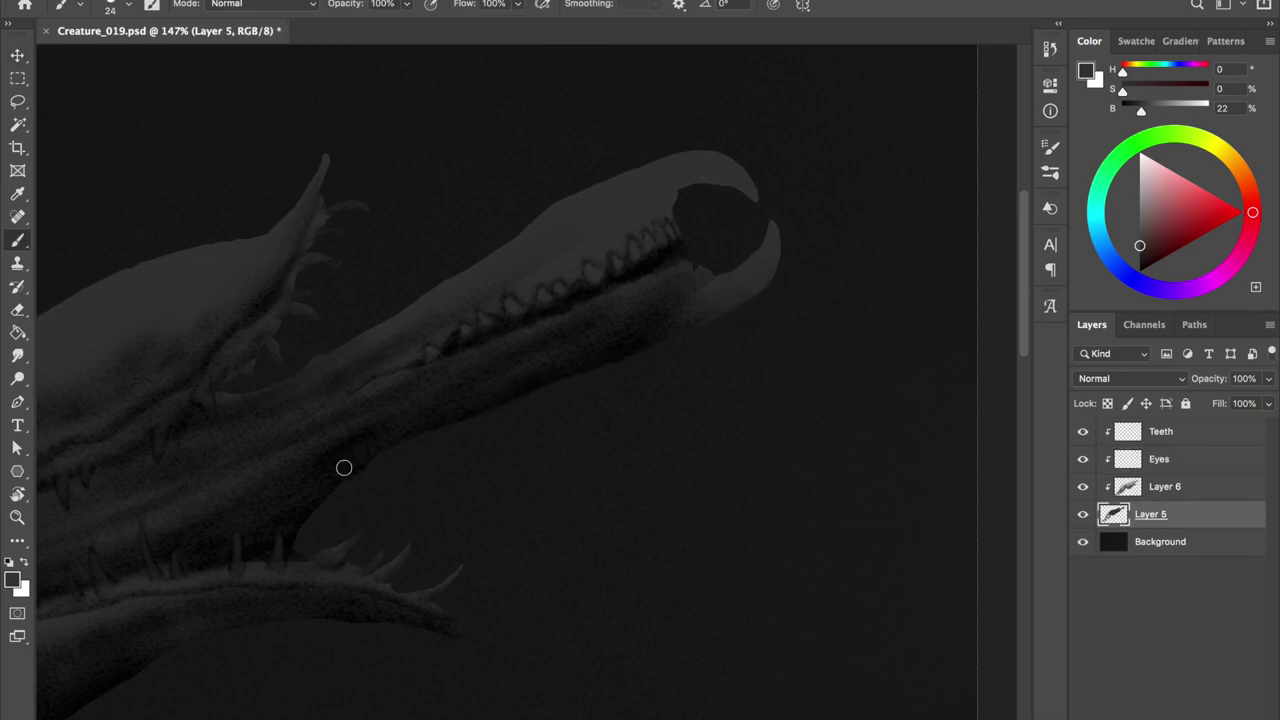
# Trim the upper jaw edge with the Eraser and move to the Teeth layer
pyautogui.press('e')
pyautogui.moveTo(337, 334); pyautogui.dragTo(491, 246)
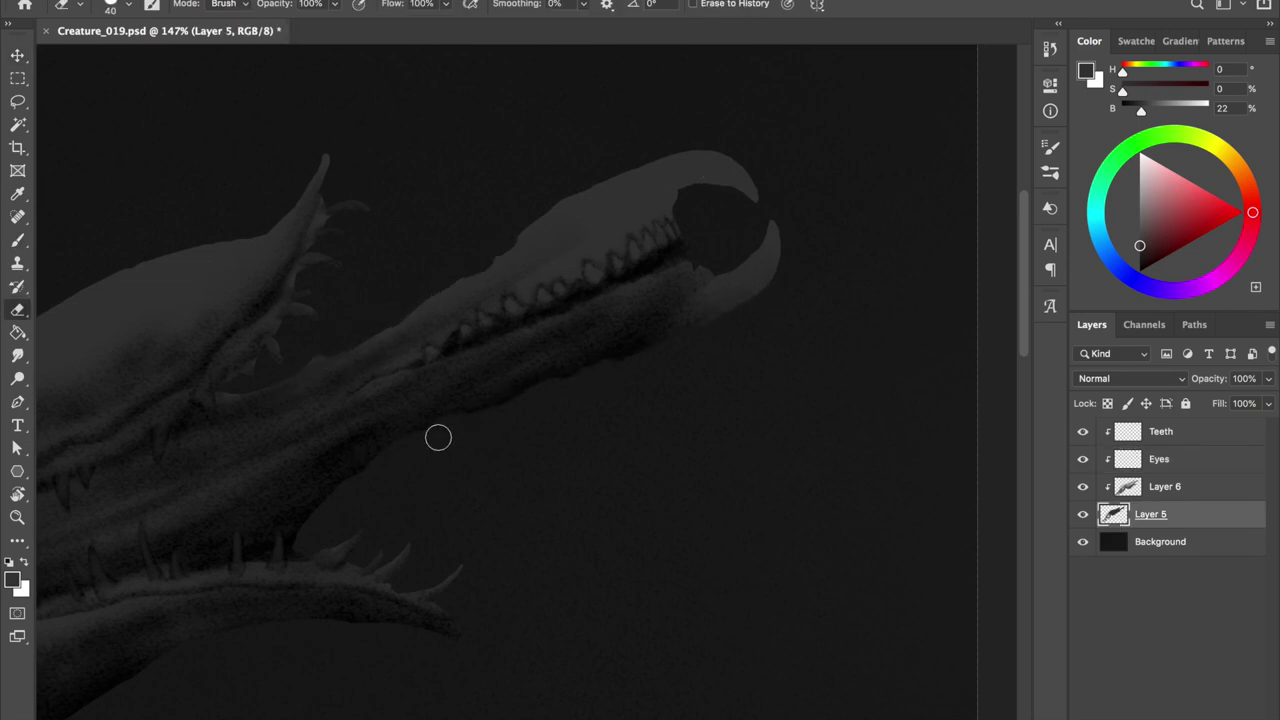
pyautogui.press('b')
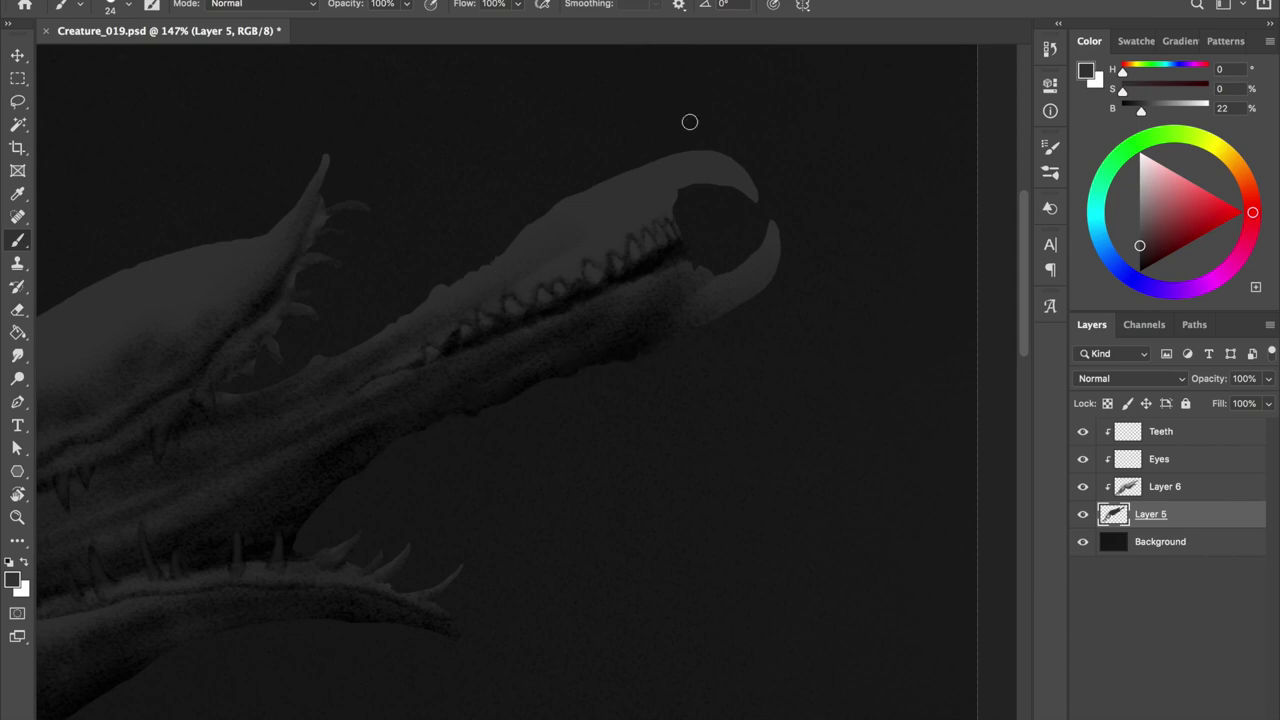
pyautogui.scroll(1, 534, 331)
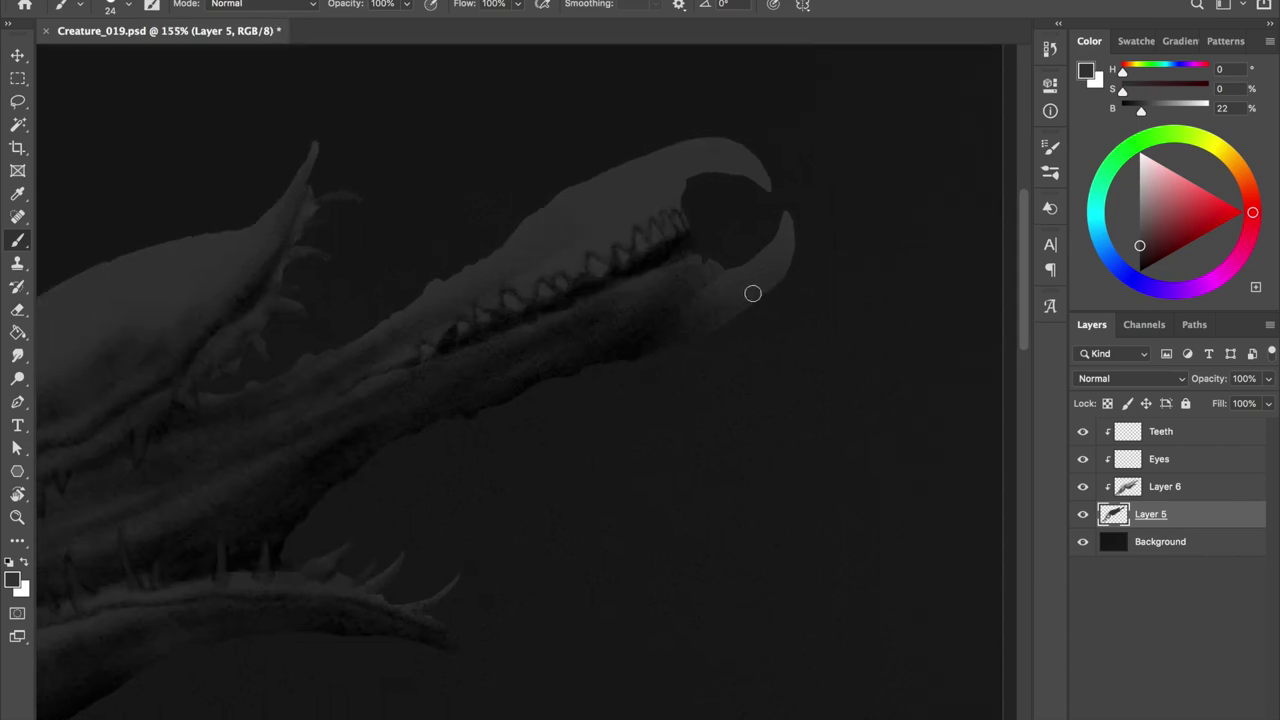
pyautogui.press('e')
pyautogui.press('b')
pyautogui.scroll(2, 743, 229)
pyautogui.hotkey('alt', '.')
pyautogui.rightClick(680, 137)
# Pick a brush, reset colour to black, resize the brush on Layer 6, and save
pyautogui.doubleClick(1129, 414)
pyautogui.press('d')
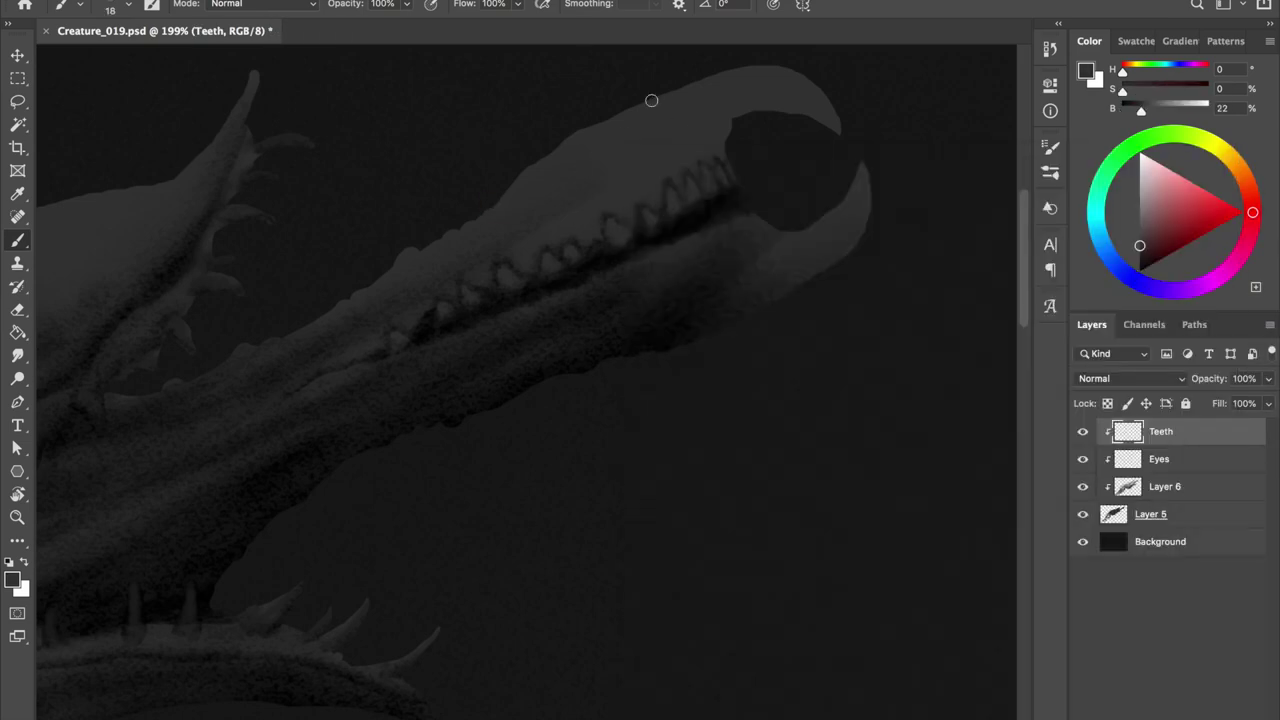
pyautogui.hotkey('alt', '[')
pyautogui.hotkey('alt', '[')
pyautogui.rightClick(682, 150)
pyautogui.press('Escape')
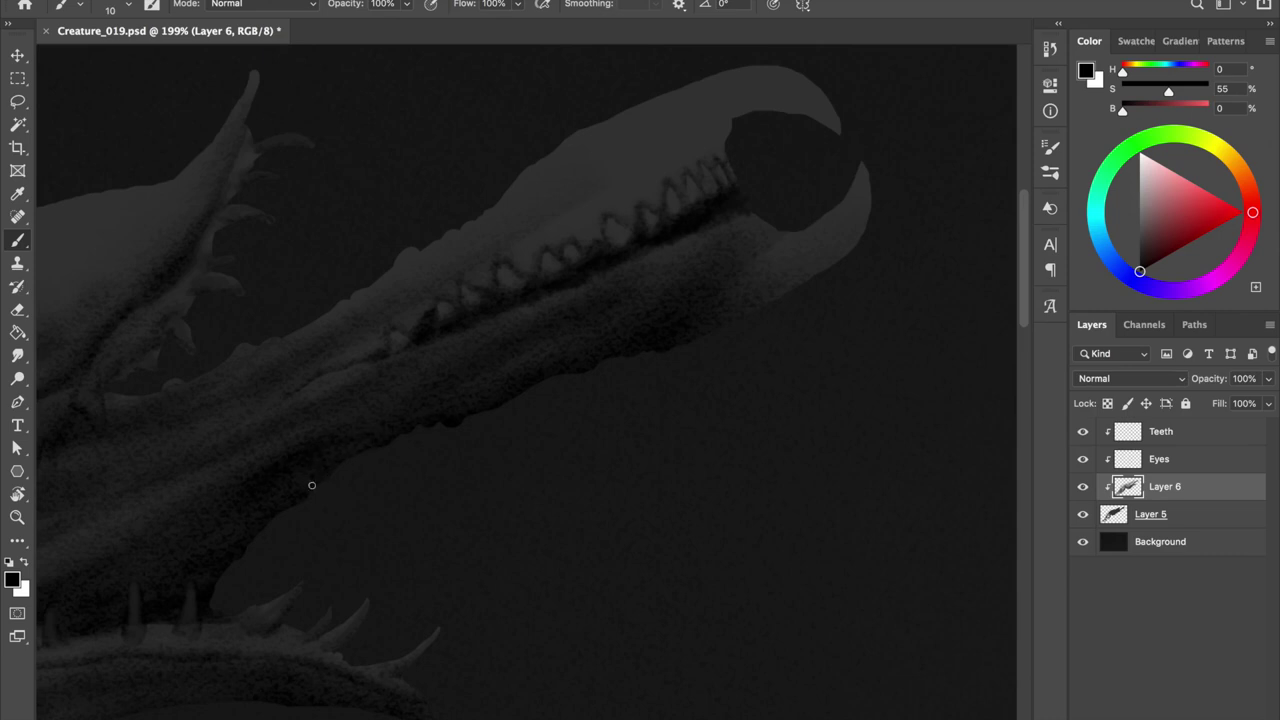
pyautogui.press(']')
pyautogui.press(']')
pyautogui.hotkey('ctrl', 's')
# Darken the lower claw and, with sampled near-black, the inside of the claw's mouth
pyautogui.press(']')
pyautogui.moveTo(789, 285)
pyautogui.mouseDown()
pyautogui.moveTo(860, 226)
pyautogui.moveTo(823, 246)
pyautogui.moveTo(769, 230)
pyautogui.mouseUp()
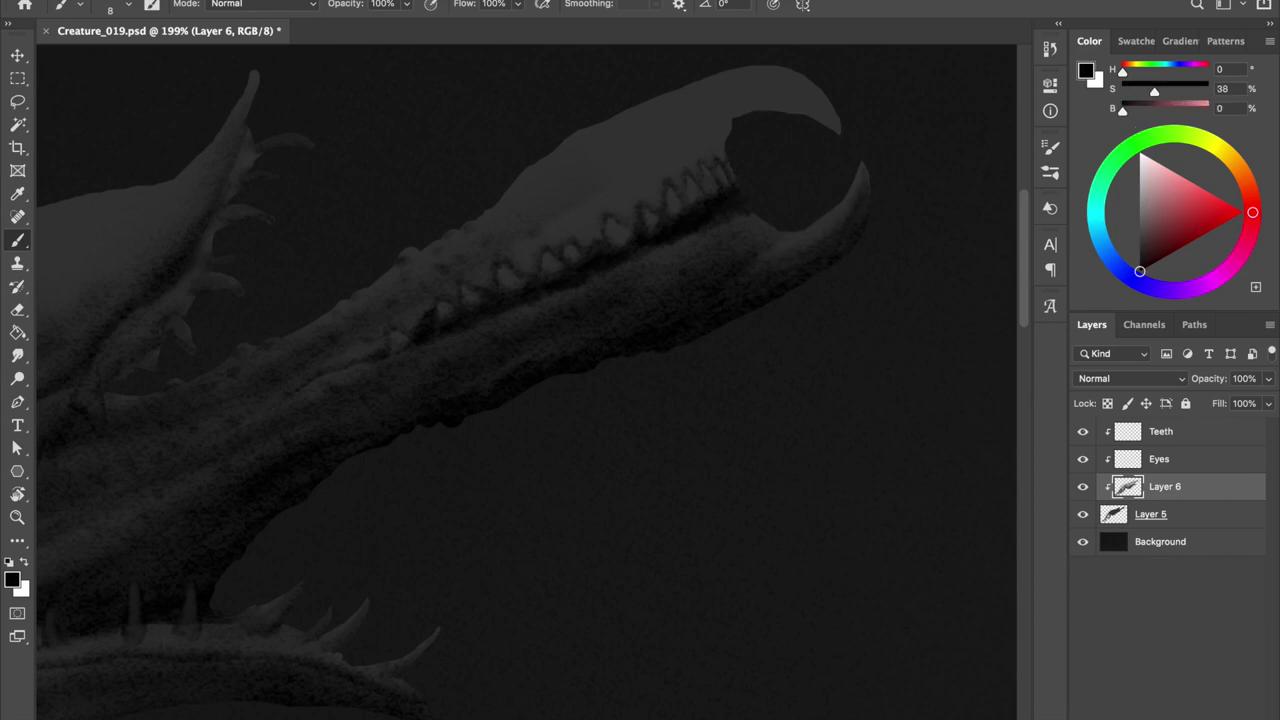
pyautogui.scroll(-2, 526, 380)
pyautogui.hotkey('ctrl', 's')
pyautogui.scroll(-1, 602, 329)
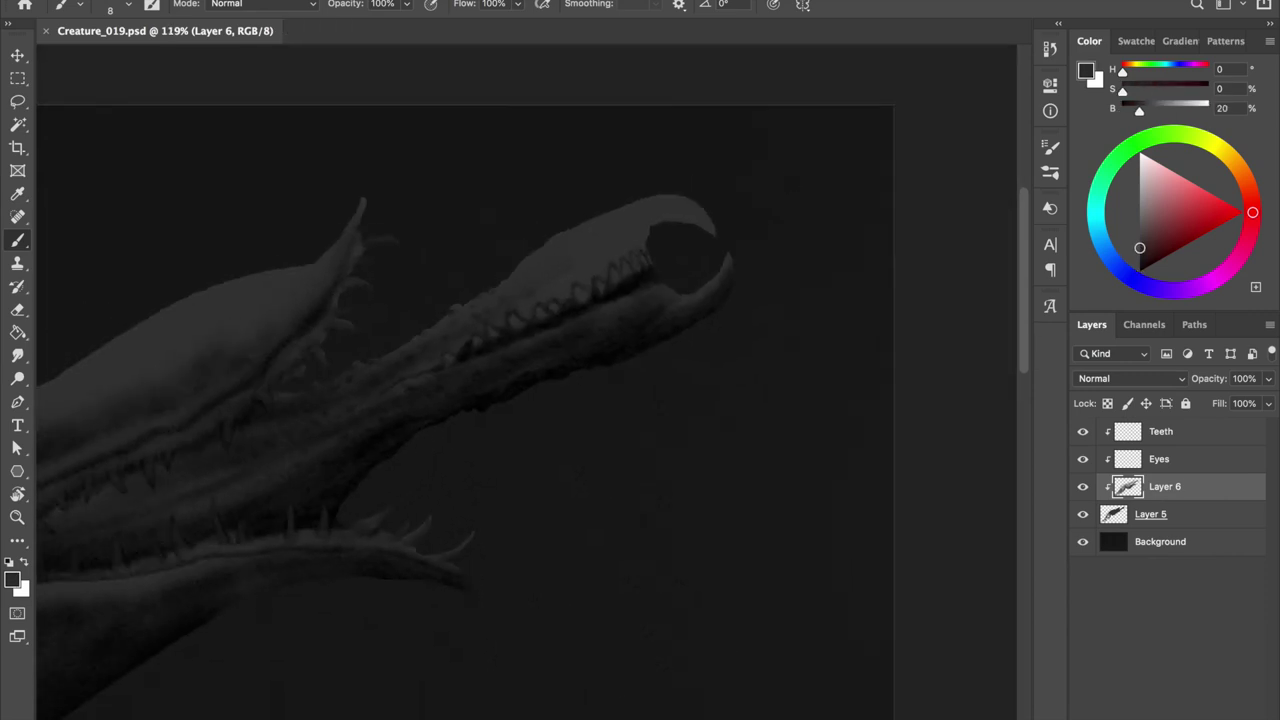
pyautogui.scroll(2, 597, 190)
pyautogui.keyDown('alt'); pyautogui.click(700, 255); pyautogui.keyUp('alt')
pyautogui.moveTo(720, 250)
pyautogui.mouseDown()
pyautogui.moveTo(757, 271)
pyautogui.moveTo(669, 273)
pyautogui.mouseUp()
# Enlarge the brush to about 25 and copy the Teeth layer selection to new Layer 7
pyautogui.press('e')
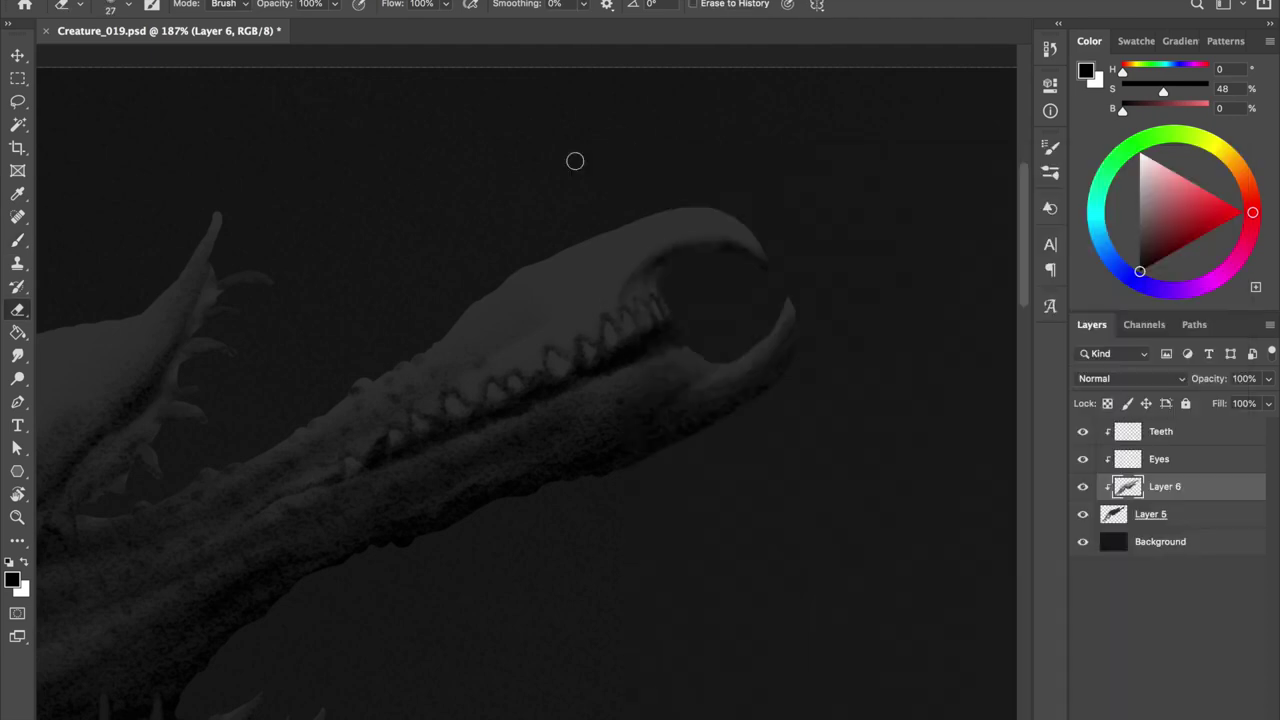
pyautogui.press('b')
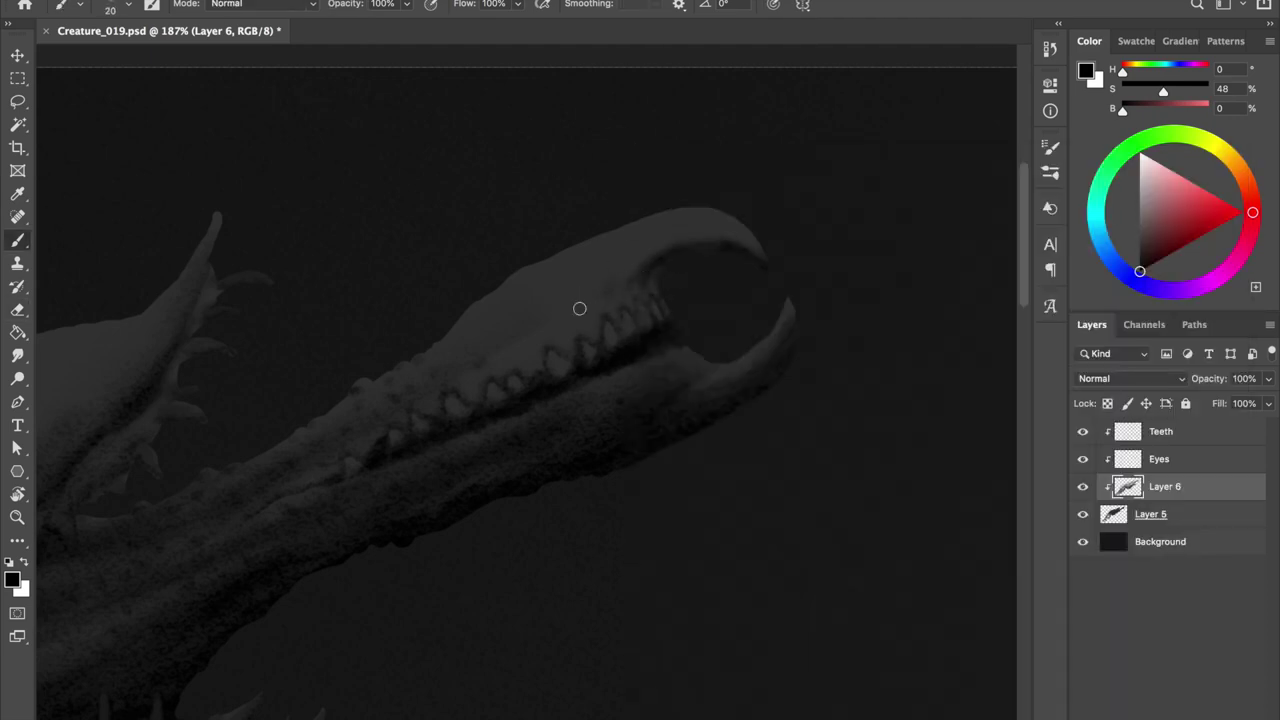
pyautogui.moveTo(508, 354); pyautogui.dragTo(522, 354)
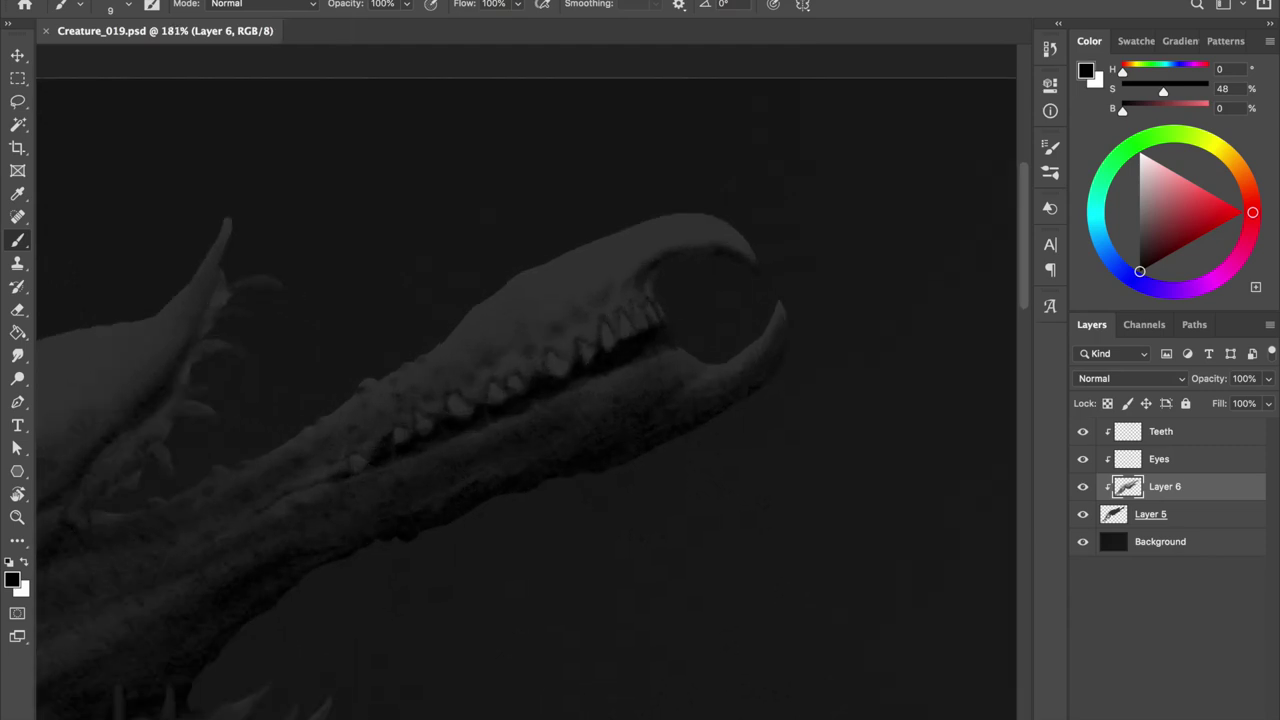
pyautogui.click(1130, 432)
pyautogui.hotkey('ctrl', 'j')
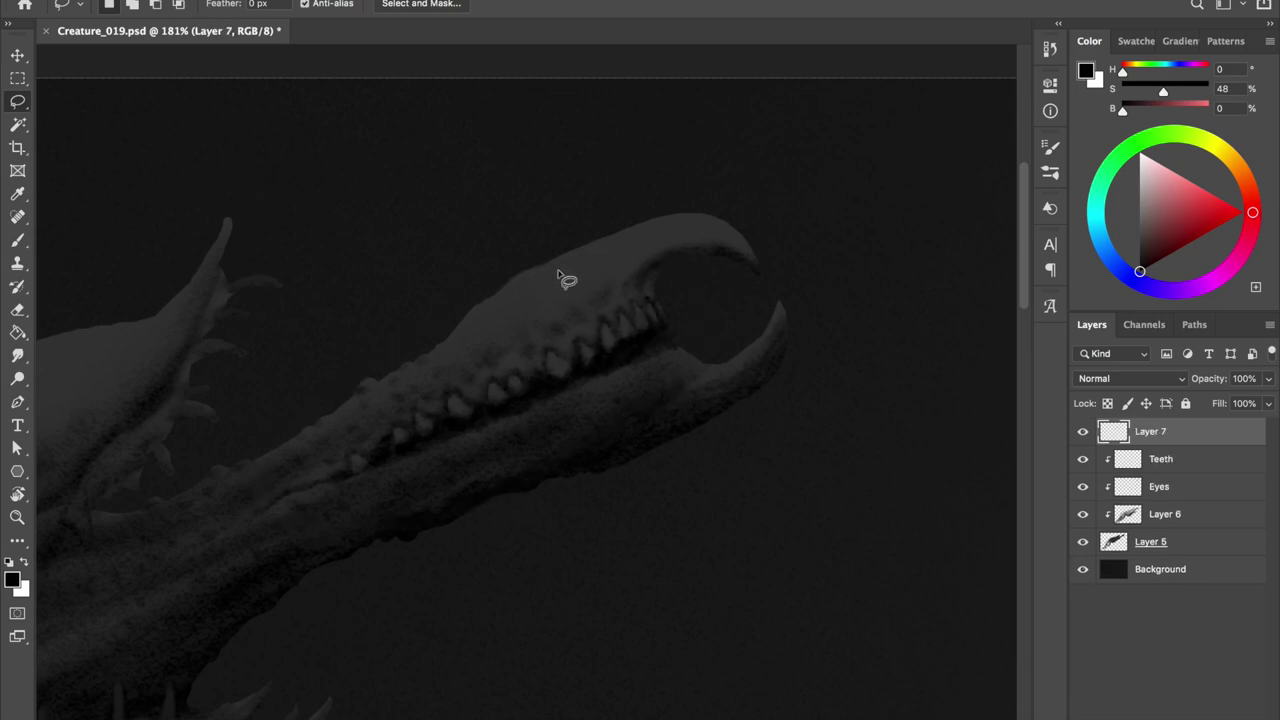
# Rotate, reposition and warp the copied upper jaw and teeth, then apply it
pyautogui.hotkey('ctrl', 't')
pyautogui.moveTo(621, 208); pyautogui.dragTo(409, 186)
pyautogui.moveTo(527, 430)
pyautogui.mouseDown()
pyautogui.moveTo(543, 452)
pyautogui.moveTo(577, 434)
pyautogui.moveTo(566, 382)
pyautogui.mouseUp()
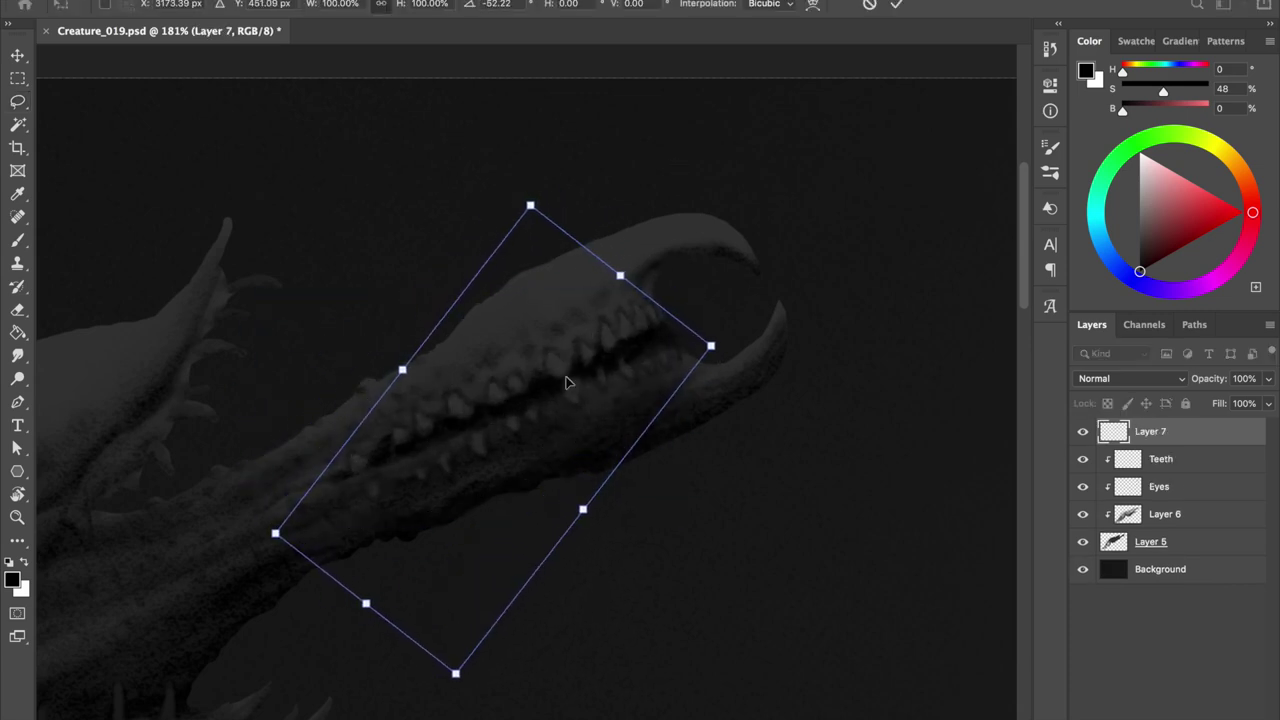
pyautogui.moveTo(363, 457); pyautogui.dragTo(488, 439)
pyautogui.moveTo(710, 345); pyautogui.dragTo(708, 334)
pyautogui.press('Return')
# Hide Layer 7 to compare and paint a short dark grey stroke into the gap
pyautogui.press('l')
pyautogui.click(1082, 431)
pyautogui.rightClick(503, 429)
pyautogui.press('Escape')
pyautogui.keyDown('alt'); pyautogui.click(274, 520); pyautogui.keyUp('alt')
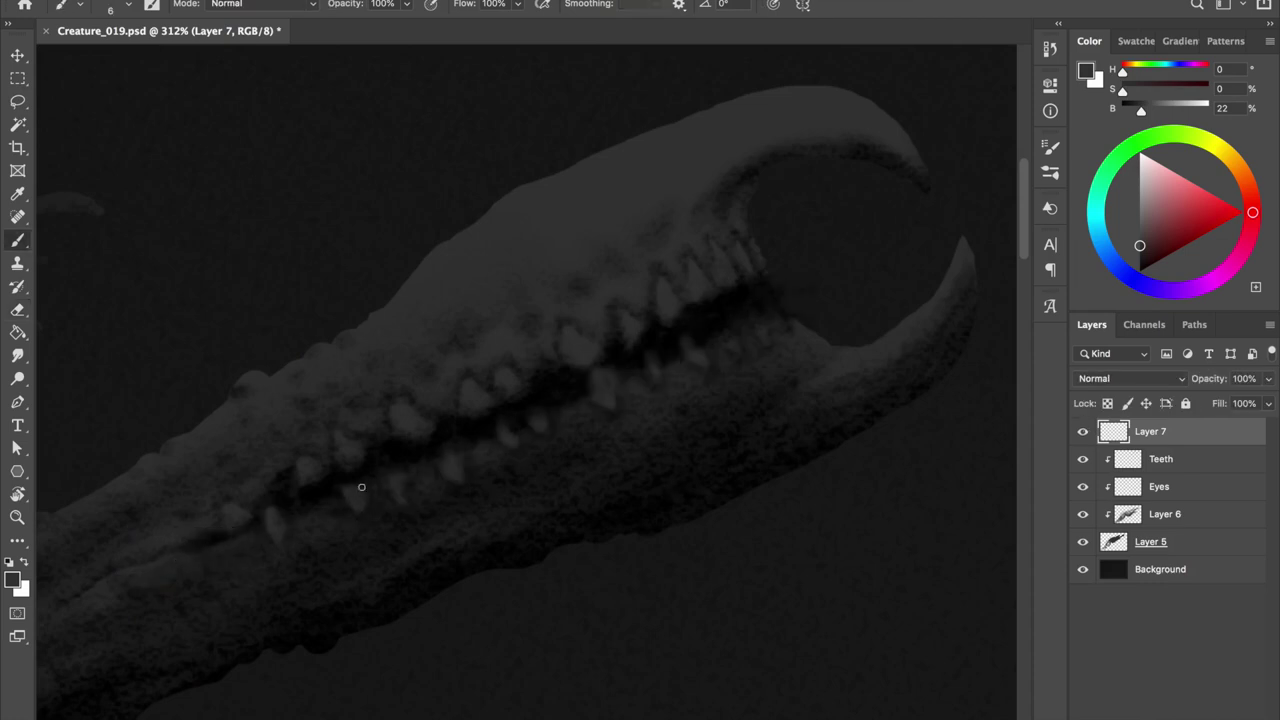
pyautogui.moveTo(441, 442); pyautogui.dragTo(456, 436)
pyautogui.press(']')
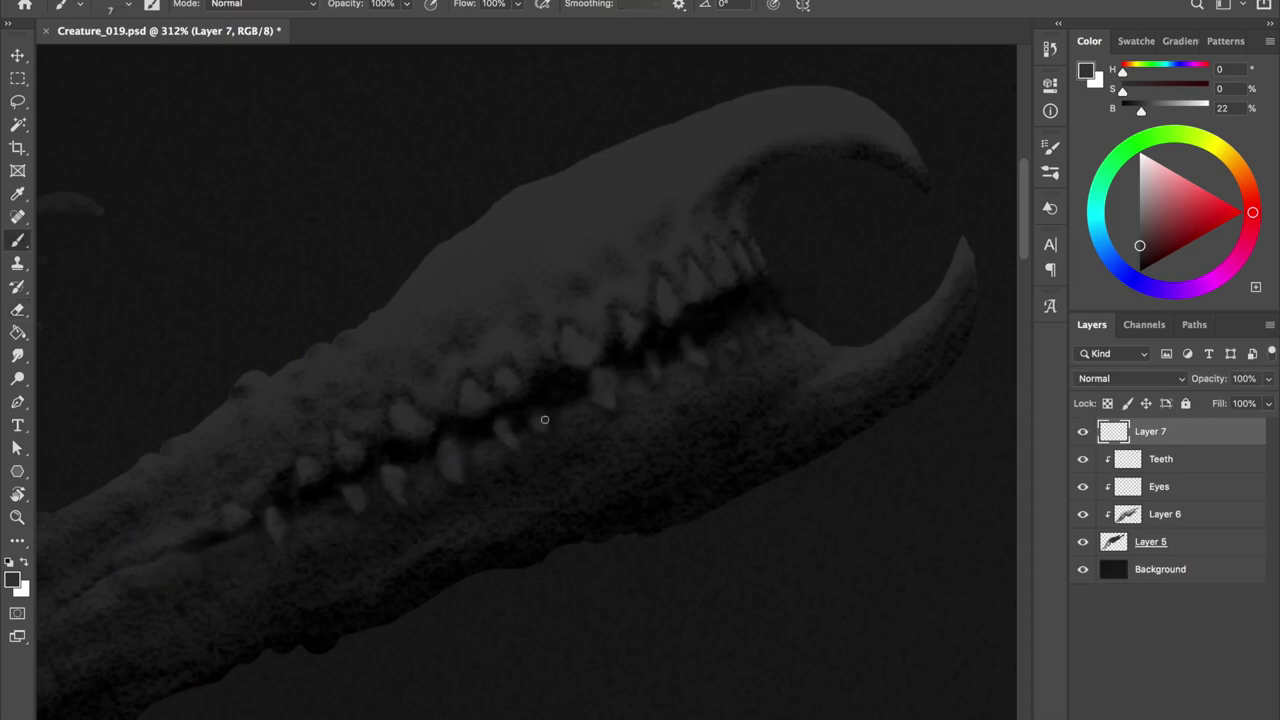
# Lasso and shift several teeth slightly left, then nudge a lower tooth left
pyautogui.press('l')
pyautogui.moveTo(540, 415)
pyautogui.mouseDown()
pyautogui.moveTo(476, 440)
pyautogui.moveTo(488, 424)
pyautogui.mouseUp()
pyautogui.press('v')
pyautogui.hotkey('ctrl', 'd')
pyautogui.press('l')
pyautogui.press('v')
pyautogui.moveTo(482, 440); pyautogui.dragTo(457, 445)
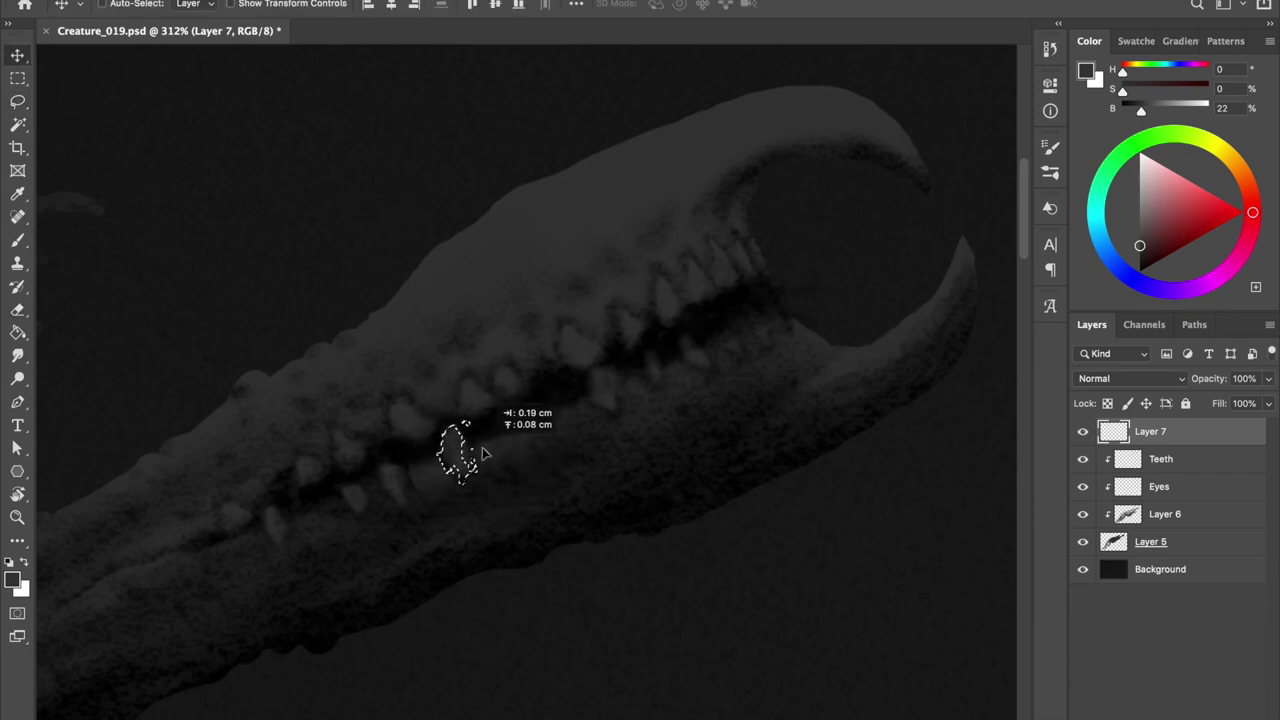
pyautogui.hotkey('ctrl', 'd')
# Lasso the group of lower teeth and nudge them into place
pyautogui.press('e')
pyautogui.press('l')
pyautogui.moveTo(443, 400)
pyautogui.mouseDown()
pyautogui.moveTo(506, 466)
pyautogui.moveTo(472, 452)
pyautogui.mouseUp()
pyautogui.press('v')
pyautogui.hotkey('ctrl', 'd')
pyautogui.press('e')
pyautogui.scroll(-2, 474, 507)
# Flip the view horizontally and paint pale teeth along the gum line, undoing one stroke
pyautogui.hotkey('ctrl', 'shift', 'h')
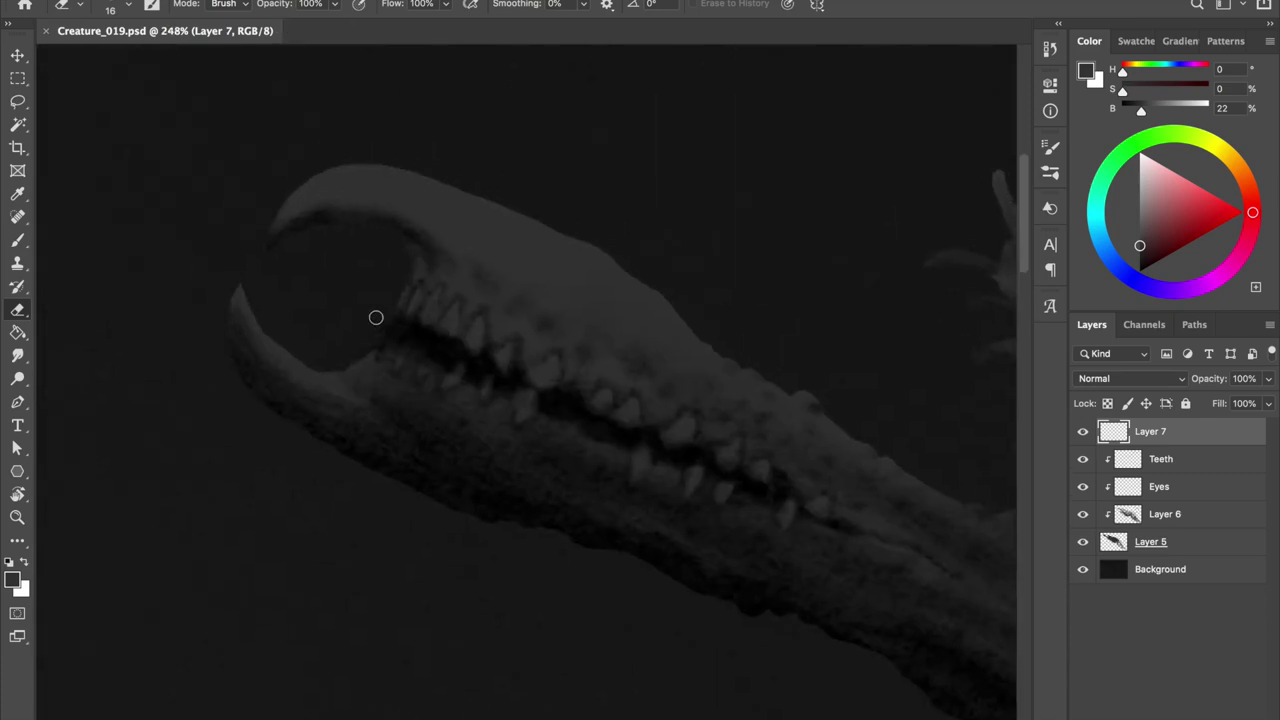
pyautogui.scroll(3, 490, 334)
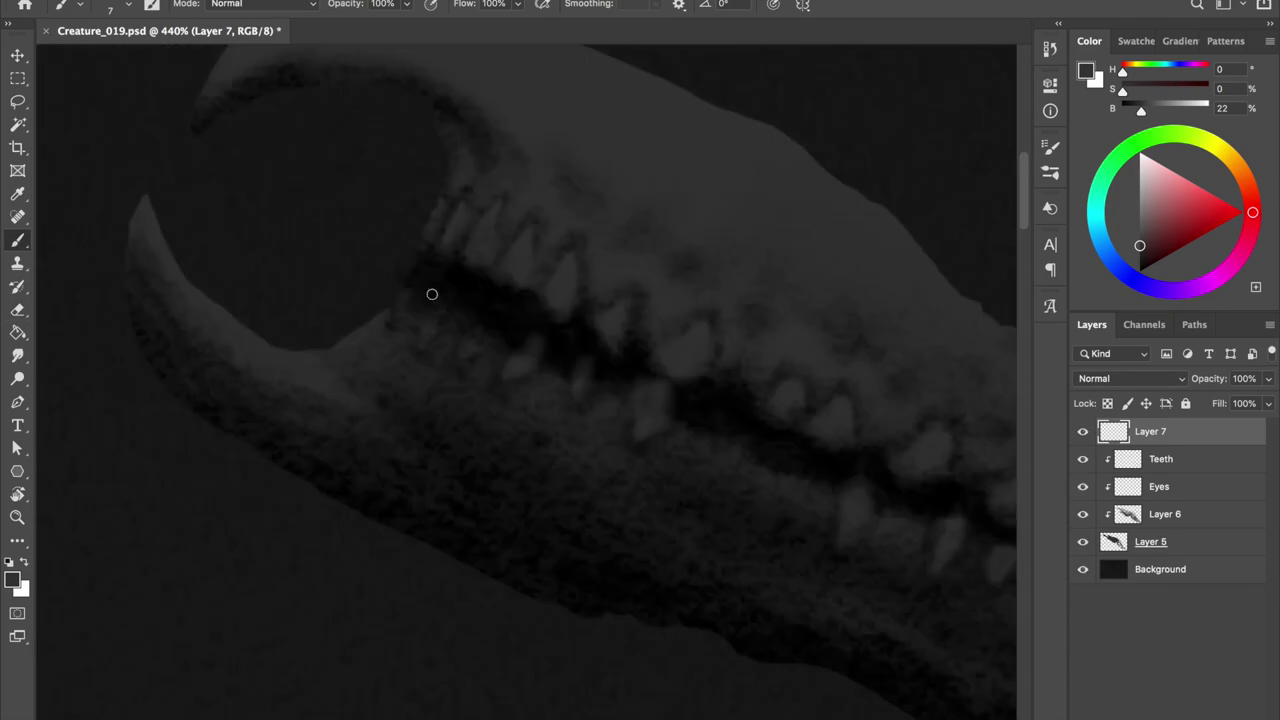
pyautogui.moveTo(418, 288)
pyautogui.mouseDown()
pyautogui.moveTo(406, 320)
pyautogui.moveTo(460, 334)
pyautogui.moveTo(470, 358)
pyautogui.moveTo(517, 360)
pyautogui.mouseUp()
pyautogui.moveTo(584, 357); pyautogui.dragTo(586, 377)
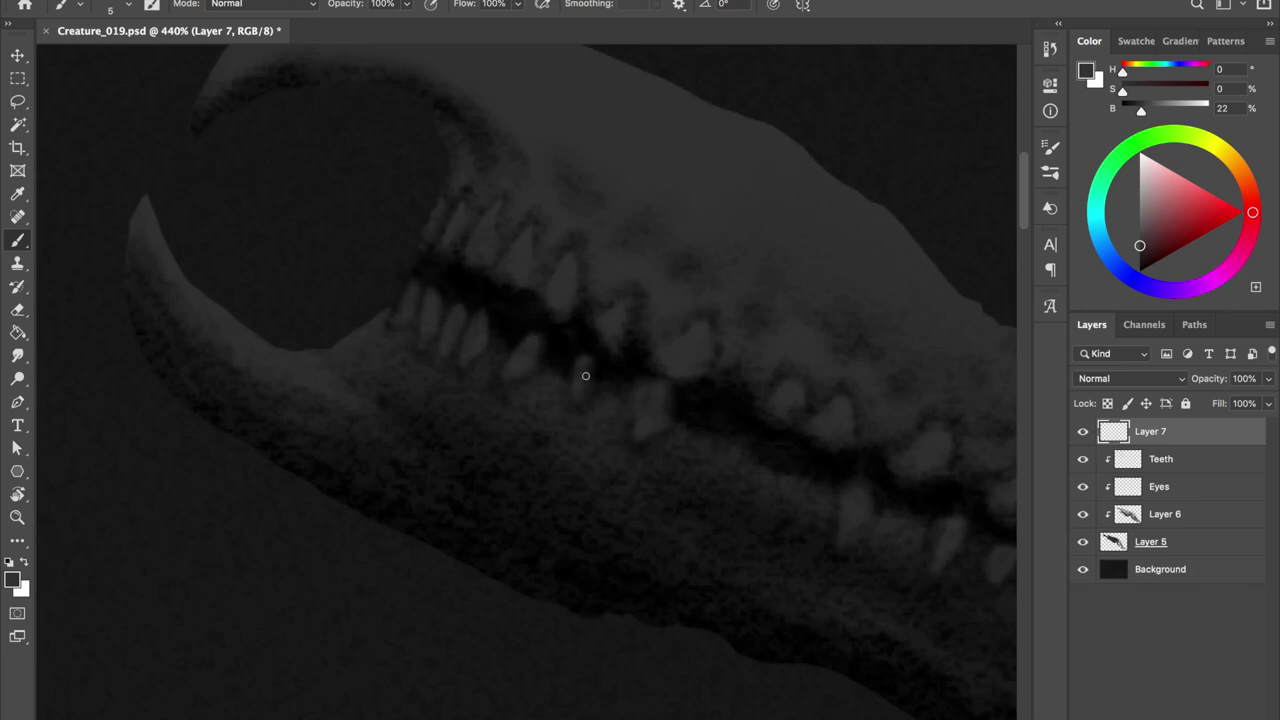
pyautogui.hotkey('ctrl', 'z')
pyautogui.hotkey('ctrl', 'z')
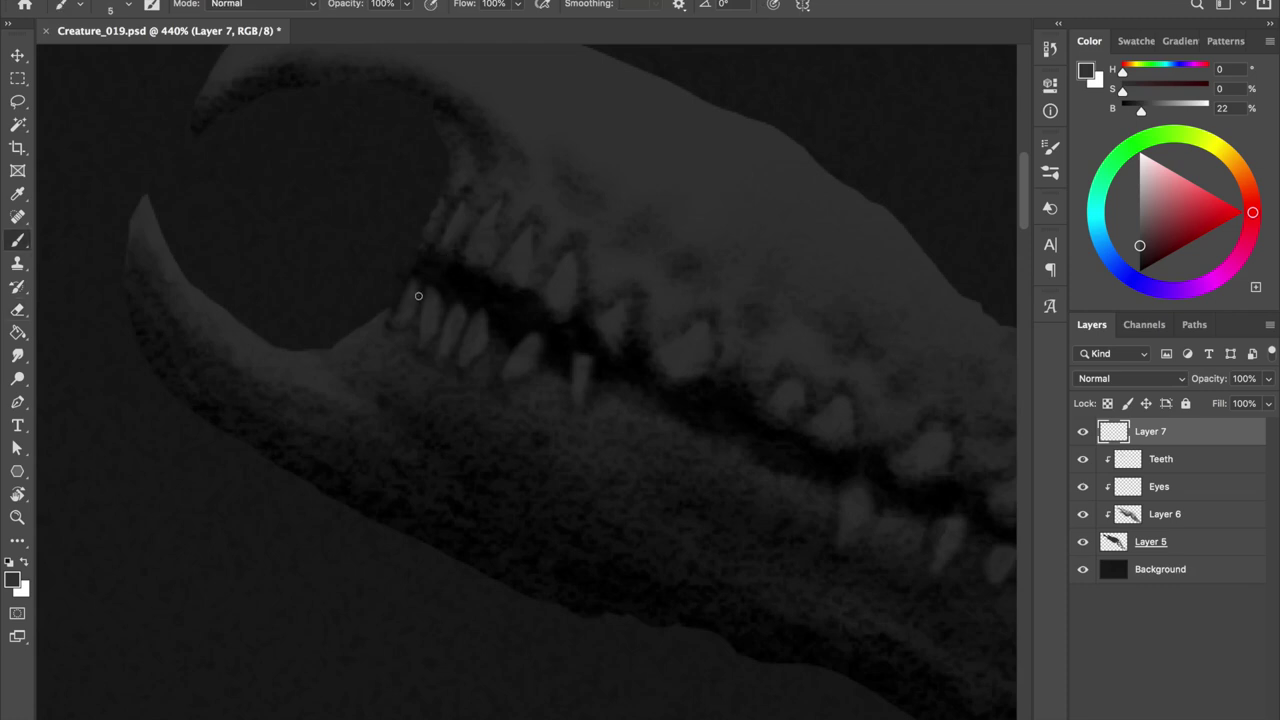
pyautogui.scroll(-3, 451, 271)
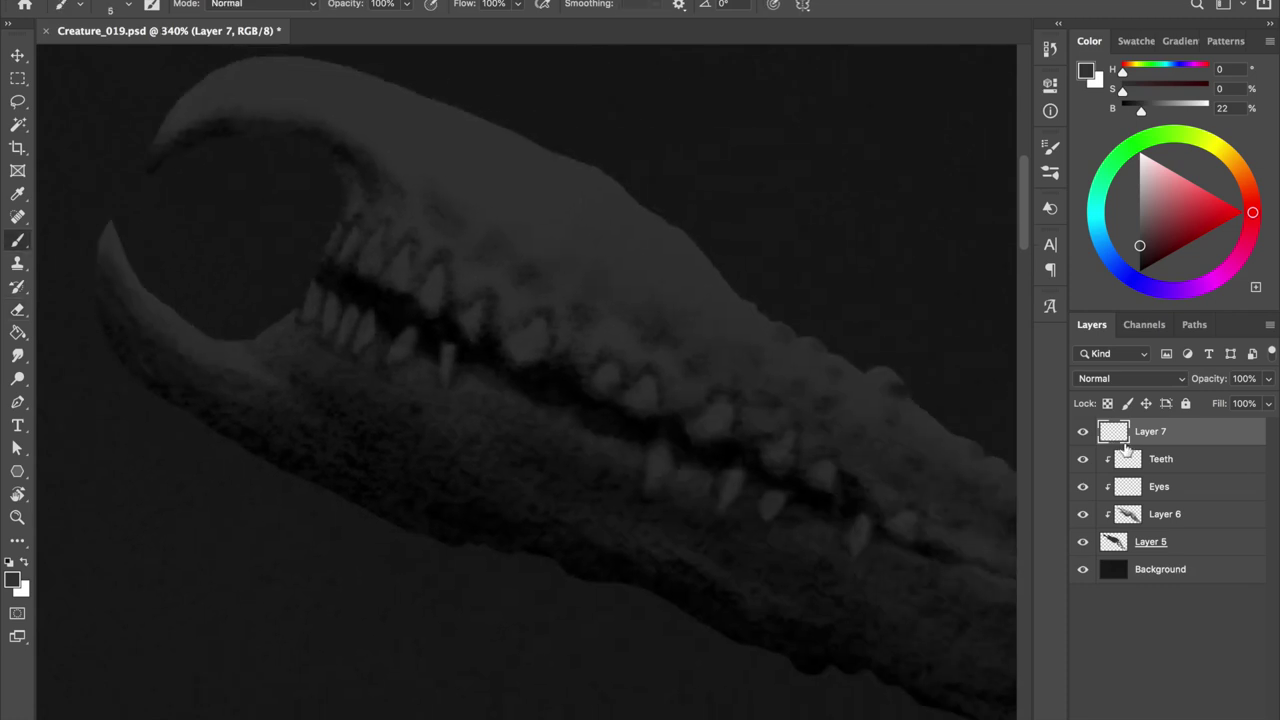
# Merge Layer 7's new tooth strokes down into the Teeth layer, then select jaw Layer 5
pyautogui.hotkey('ctrl', 'e')
pyautogui.click(1082, 431)
pyautogui.scroll(2, 637, 394)
pyautogui.scroll(2, 637, 394)
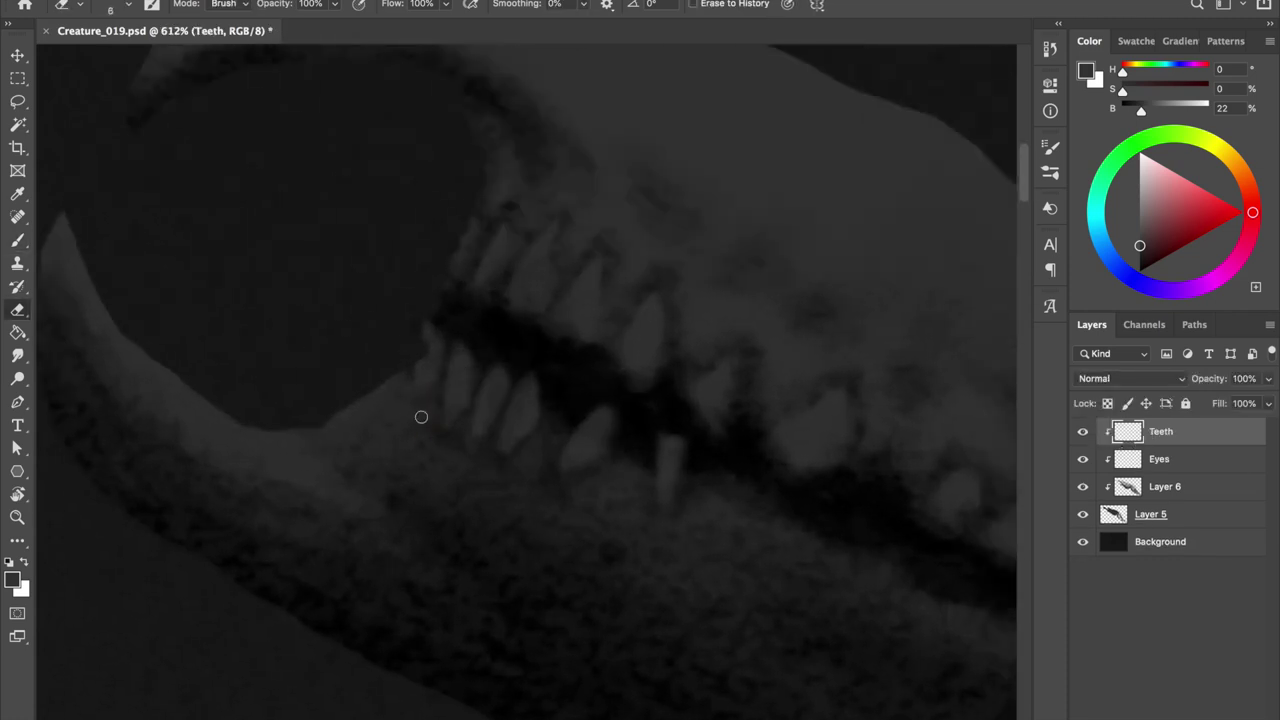
pyautogui.keyDown('ctrl'); pyautogui.click(730, 357); pyautogui.keyUp('ctrl')
# Adjust the brush size on the Teeth layer and reset the paint colour to black
pyautogui.press('[')
pyautogui.press('[')
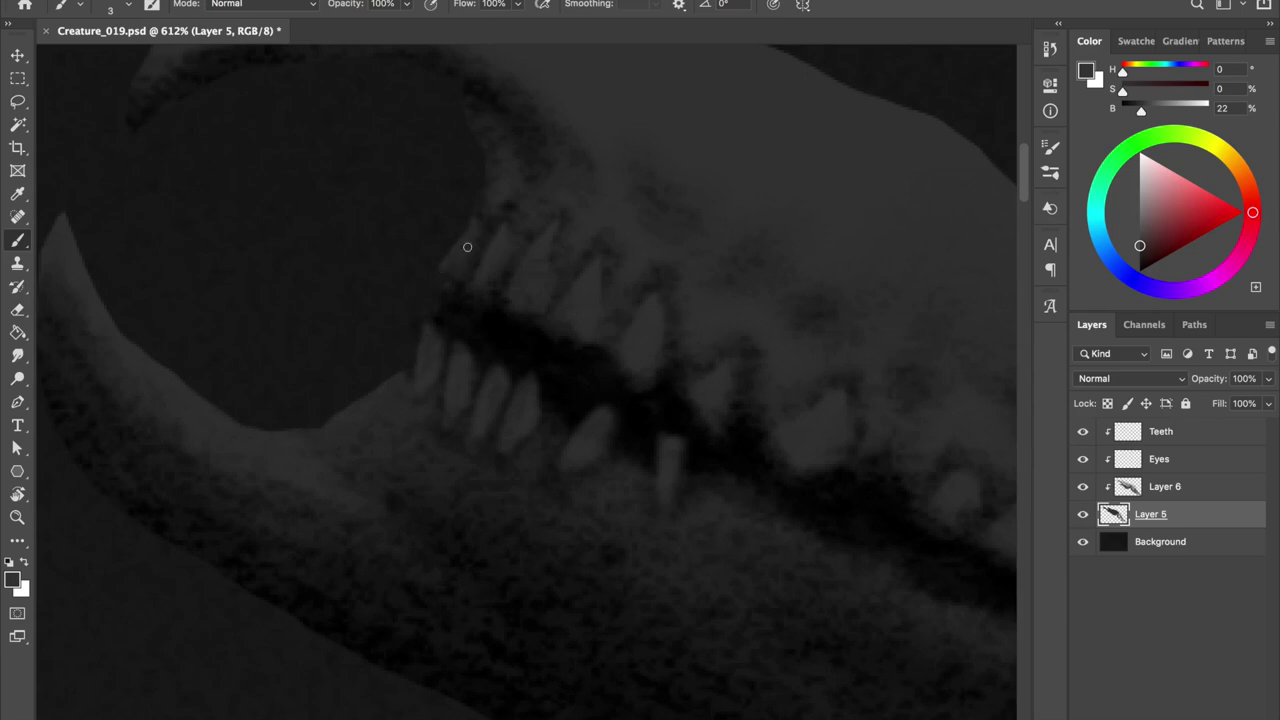
pyautogui.scroll(-4, 477, 253)
pyautogui.scroll(5, 391, 330)
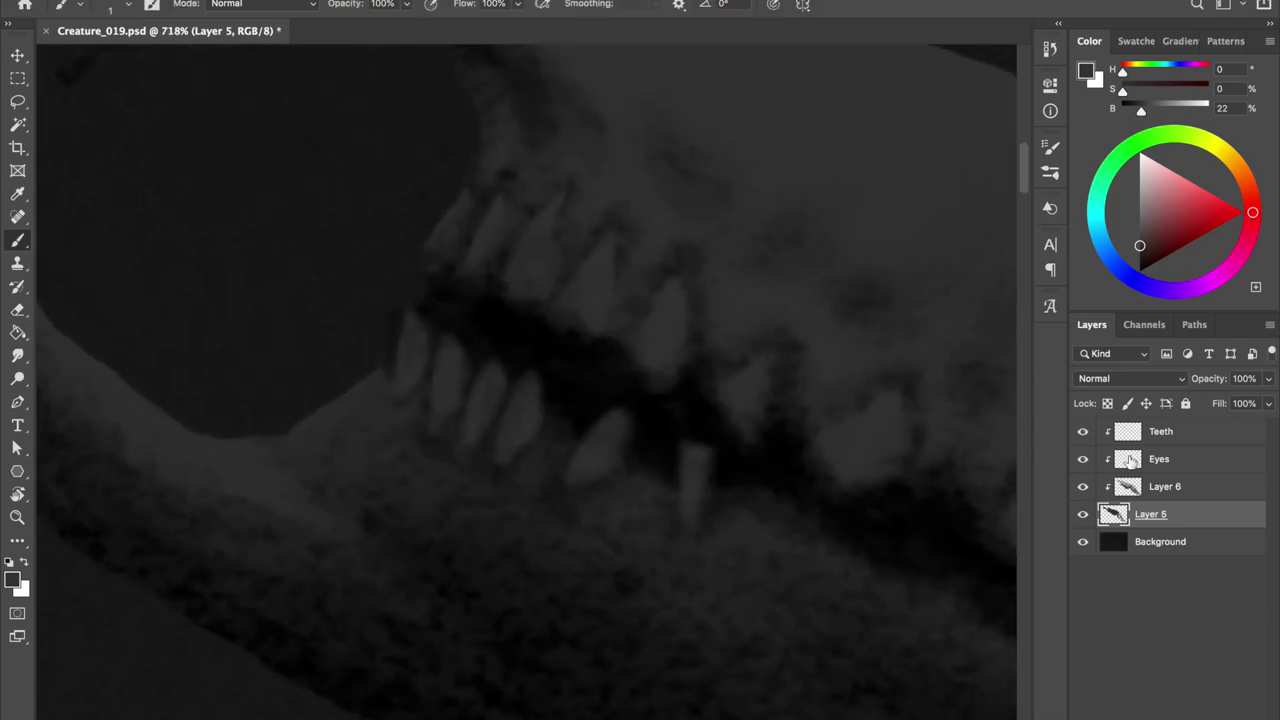
pyautogui.click(1160, 431)
pyautogui.rightClick(383, 331)
pyautogui.press('Escape')
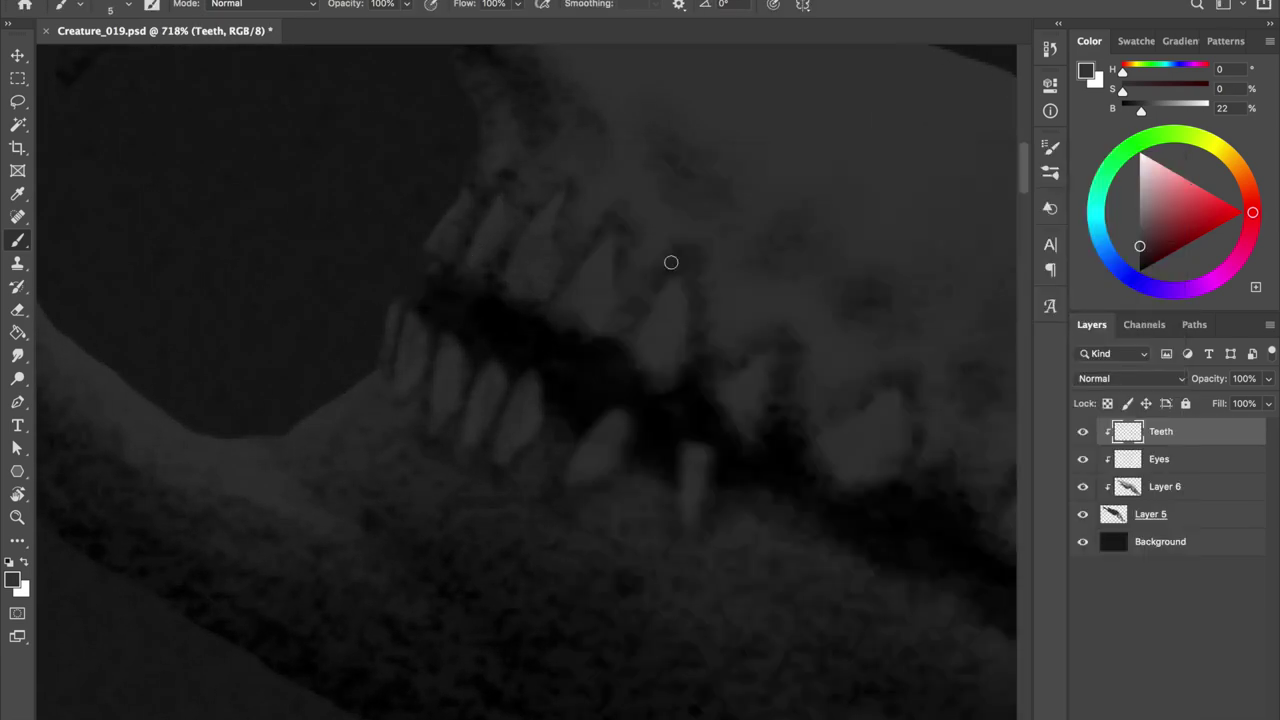
pyautogui.press('d')
# Set the brush size to 3 and switch to the Eraser
pyautogui.rightClick(467, 194)
pyautogui.write('3')
pyautogui.press('Return')
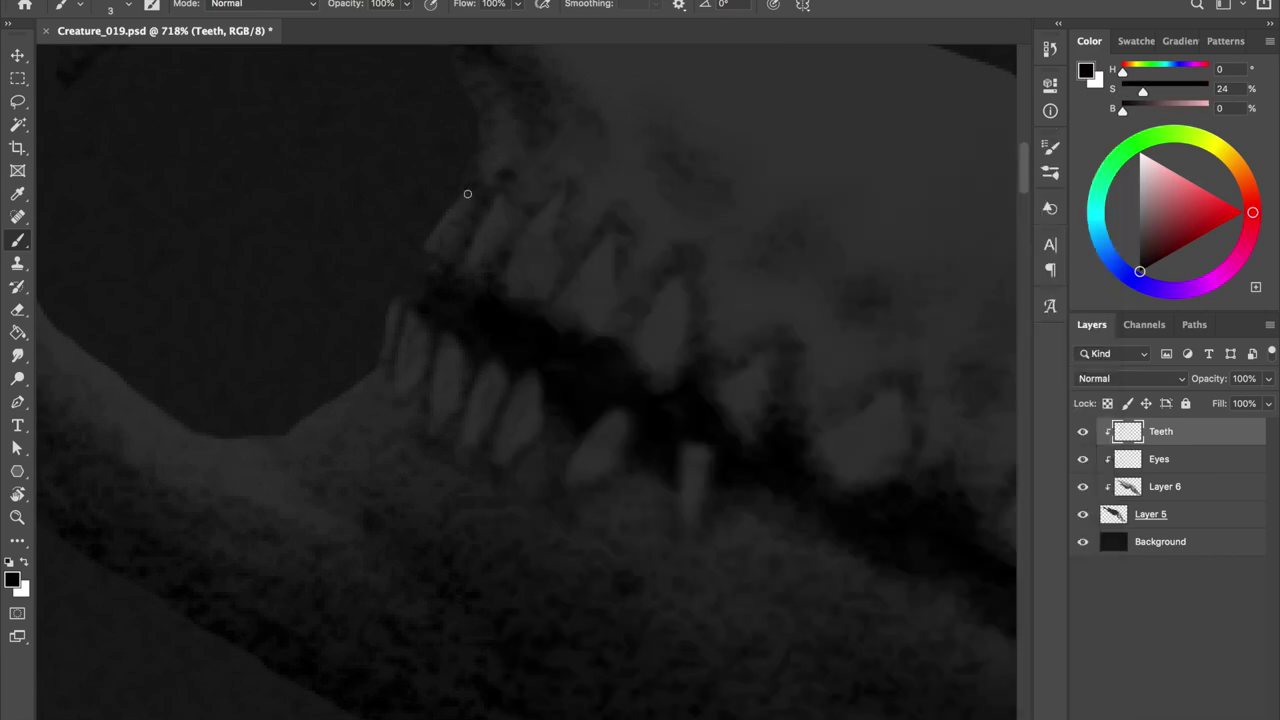
pyautogui.press('e')
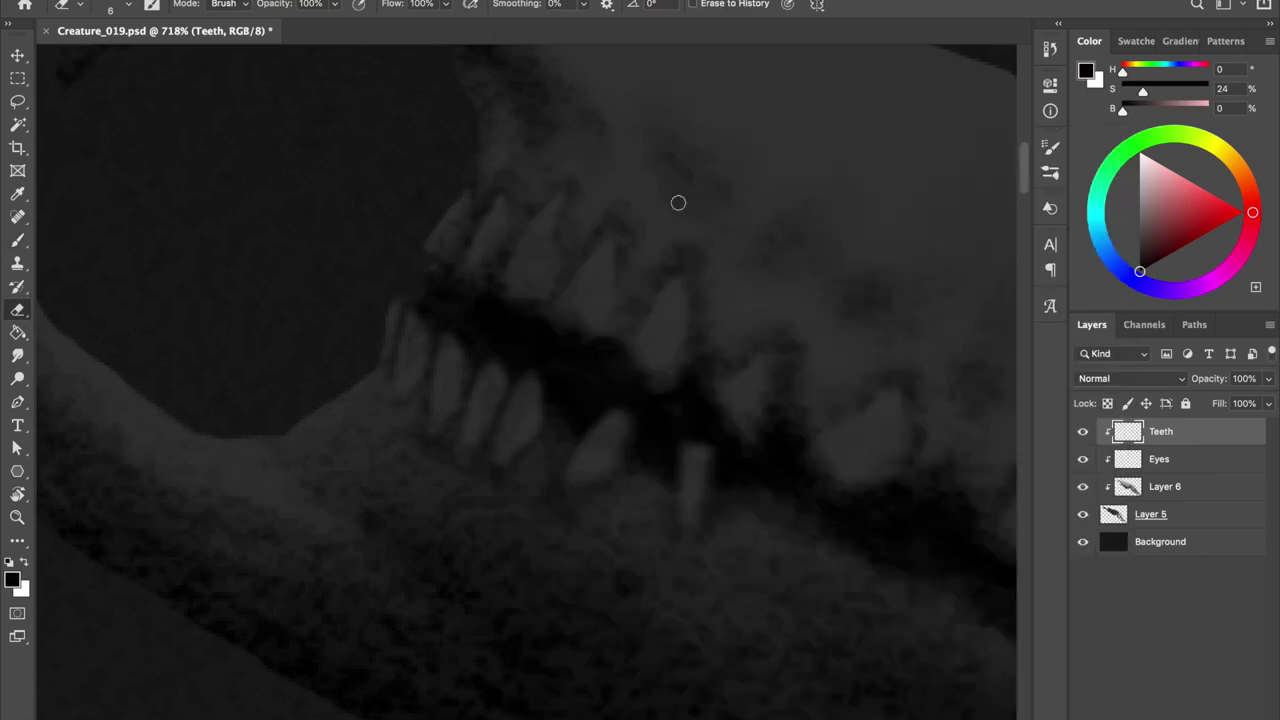
# Erase along the dark gum line on Layer 5 to lighten it
pyautogui.keyDown('ctrl'); pyautogui.click(678, 203); pyautogui.keyUp('ctrl')
pyautogui.moveTo(448, 297)
pyautogui.mouseDown()
pyautogui.moveTo(583, 371)
pyautogui.moveTo(540, 358)
pyautogui.mouseUp()
pyautogui.moveTo(600, 391)
pyautogui.mouseDown()
pyautogui.moveTo(620, 380)
pyautogui.moveTo(569, 380)
pyautogui.moveTo(672, 406)
pyautogui.mouseUp()
pyautogui.scroll(-5, 672, 406)
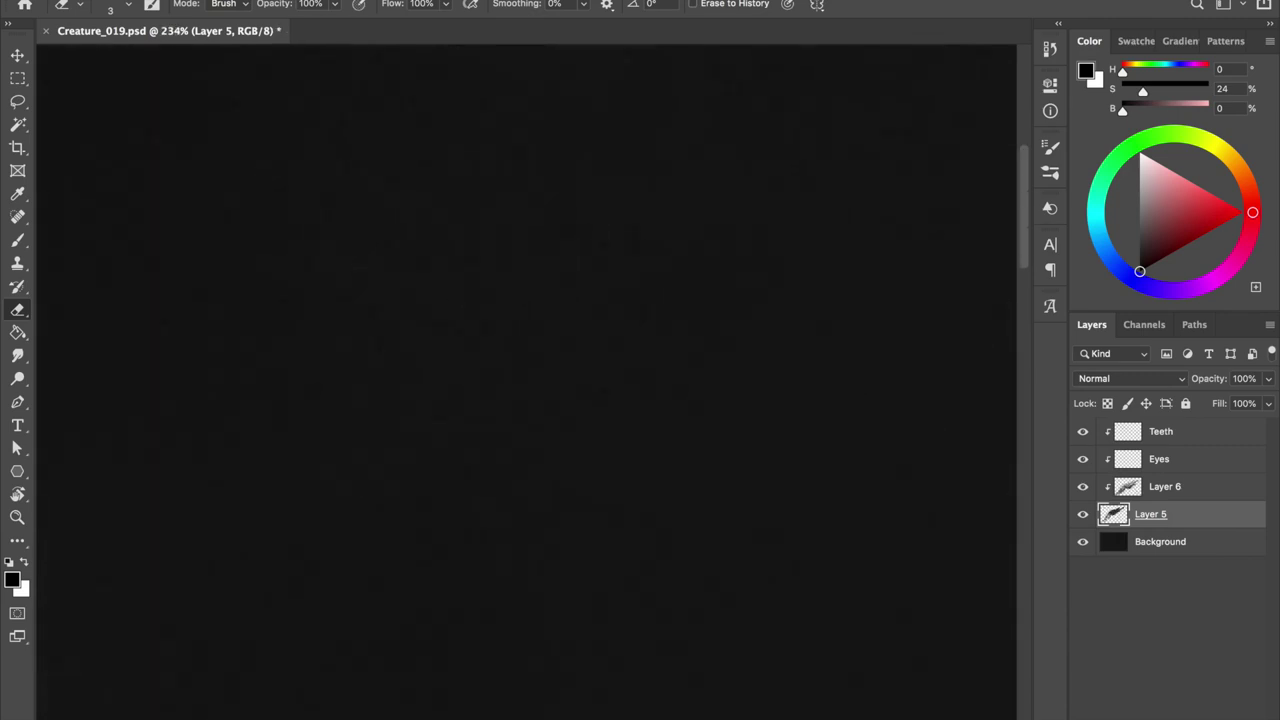
pyautogui.scroll(3, 729, 237)
pyautogui.scroll(2, 745, 229)
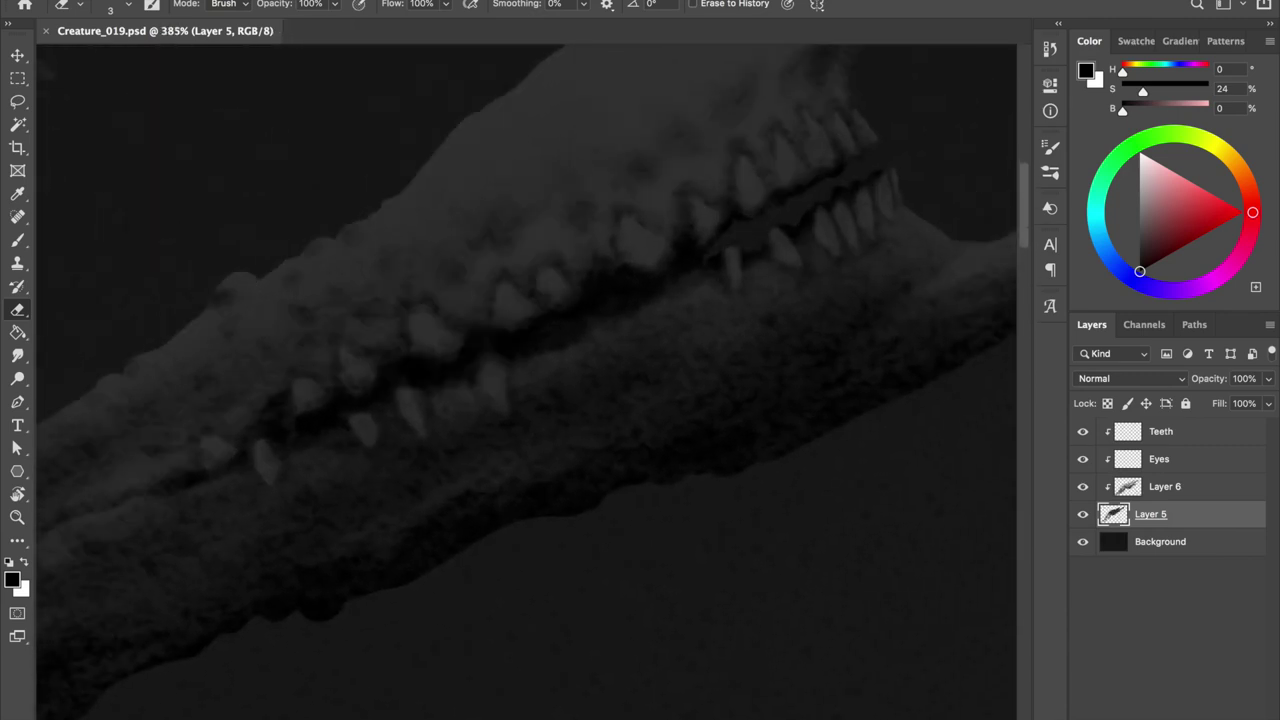
# Return to the Brush and sample a mid-grey from the jaw
pyautogui.press('b')
pyautogui.keyDown('alt'); pyautogui.click(769, 190); pyautogui.keyUp('alt')
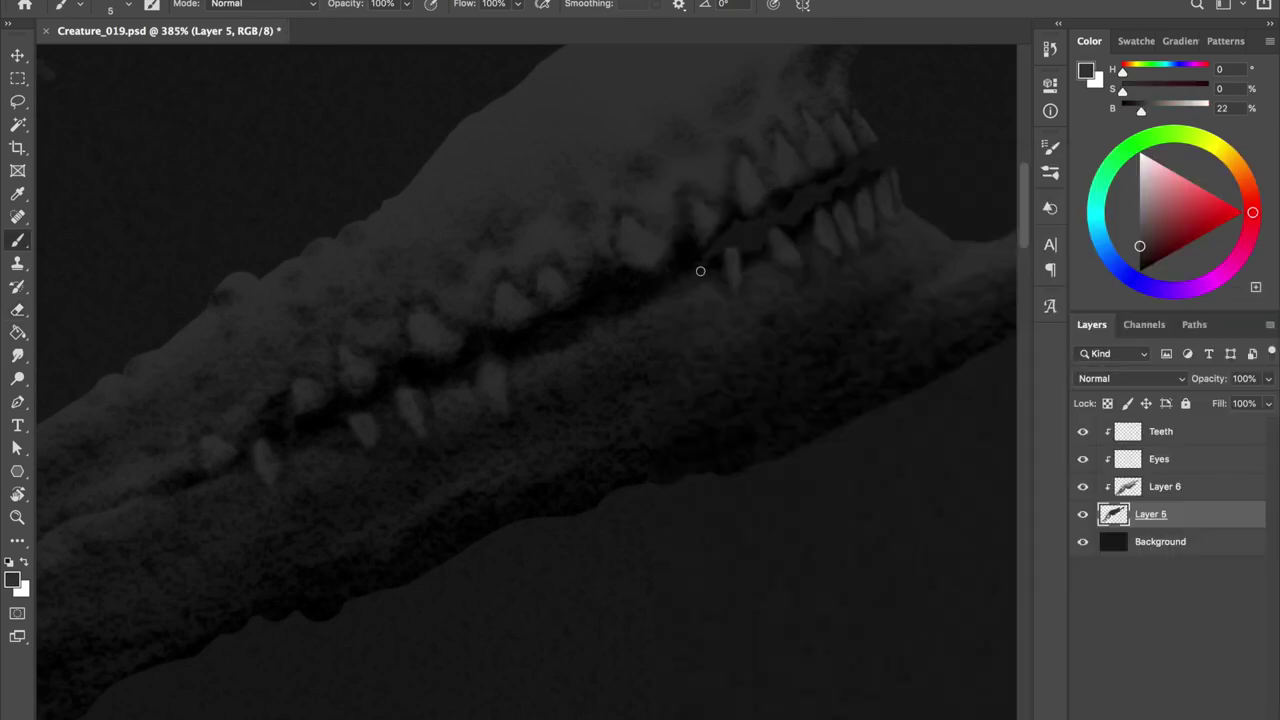
pyautogui.scroll(-2, 713, 265)
pyautogui.hotkey('alt', '.')
pyautogui.scroll(2, 689, 214)
pyautogui.scroll(1, 800, 282)
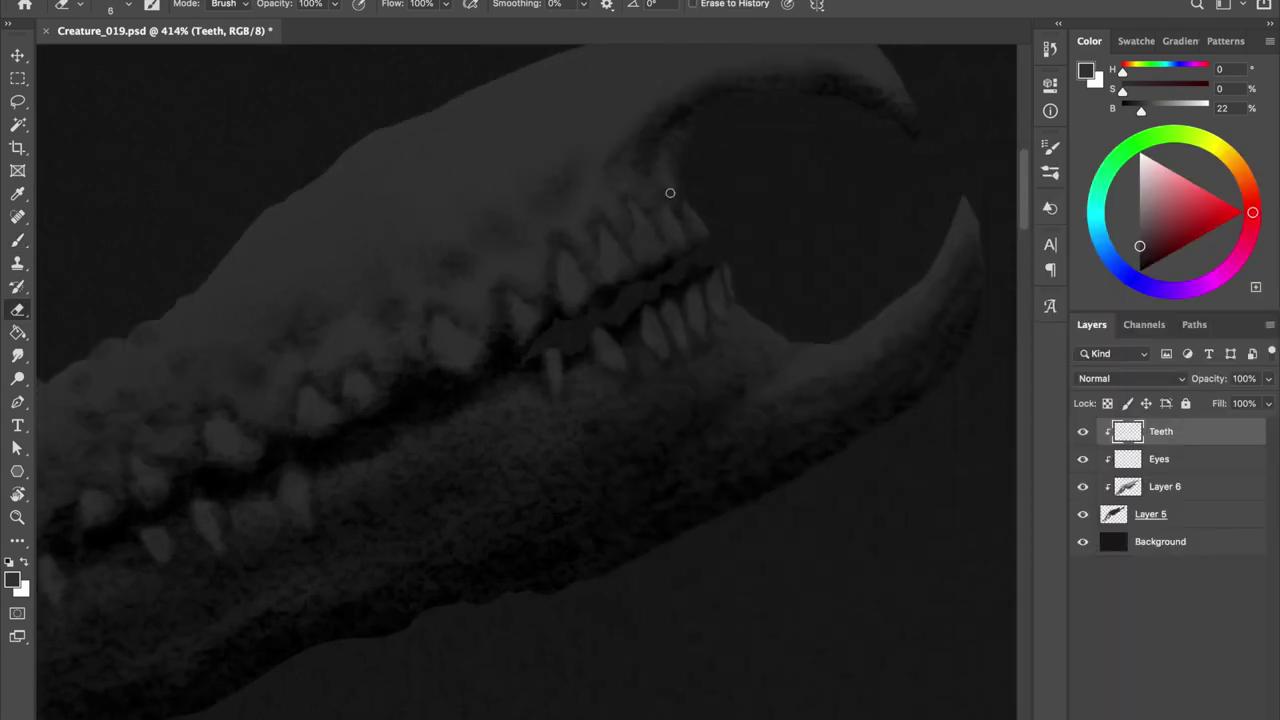
# Resize the brush to 3 and sample the jaw's mid-grey for painting
pyautogui.moveTo(598, 208); pyautogui.dragTo(608, 209)
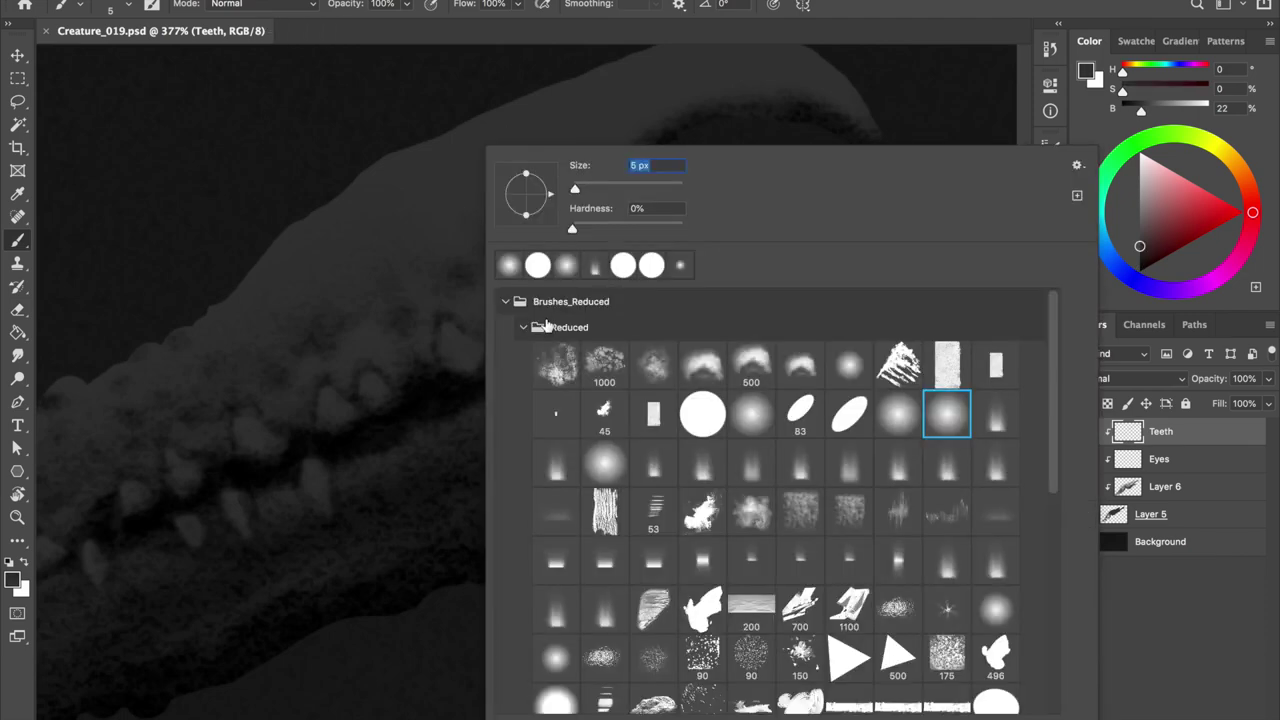
pyautogui.rightClick(508, 134)
pyautogui.press('Escape')
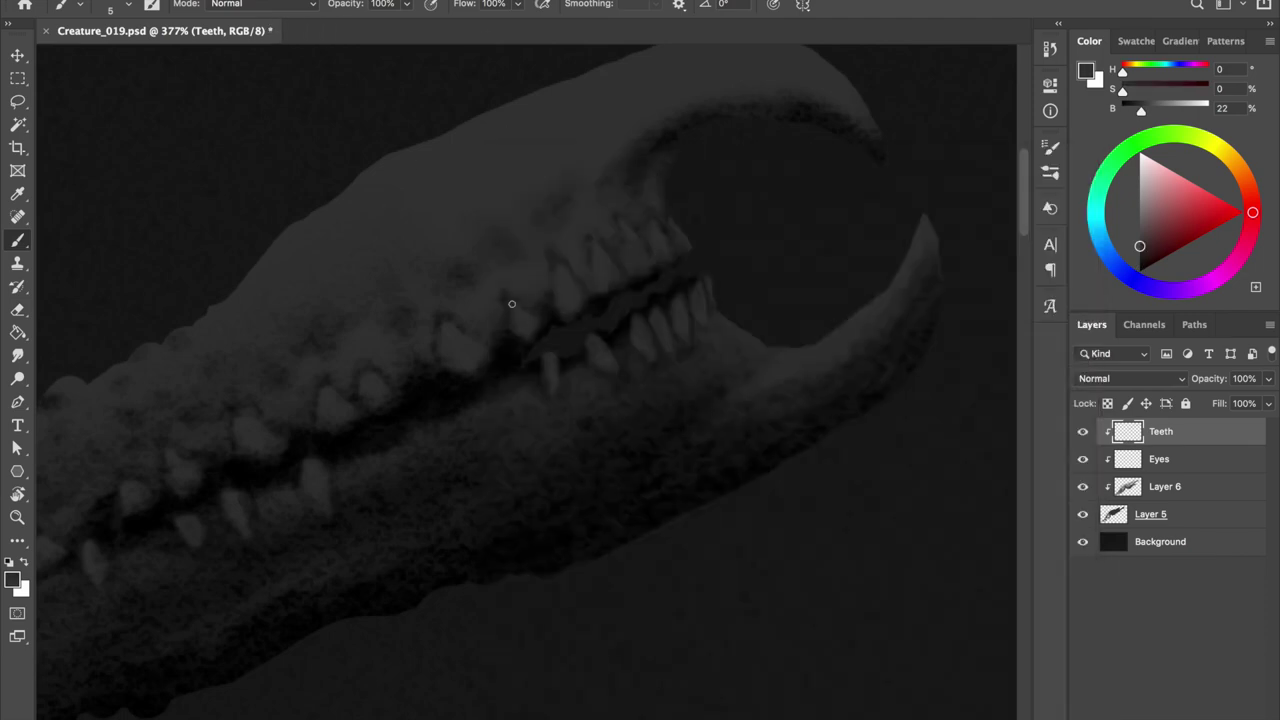
pyautogui.rightClick(534, 188)
pyautogui.press('Escape')
pyautogui.keyDown('alt'); pyautogui.click(582, 241); pyautogui.keyUp('alt')
pyautogui.rightClick(609, 231)
pyautogui.press('Escape')
pyautogui.scroll(-3, 561, 428)
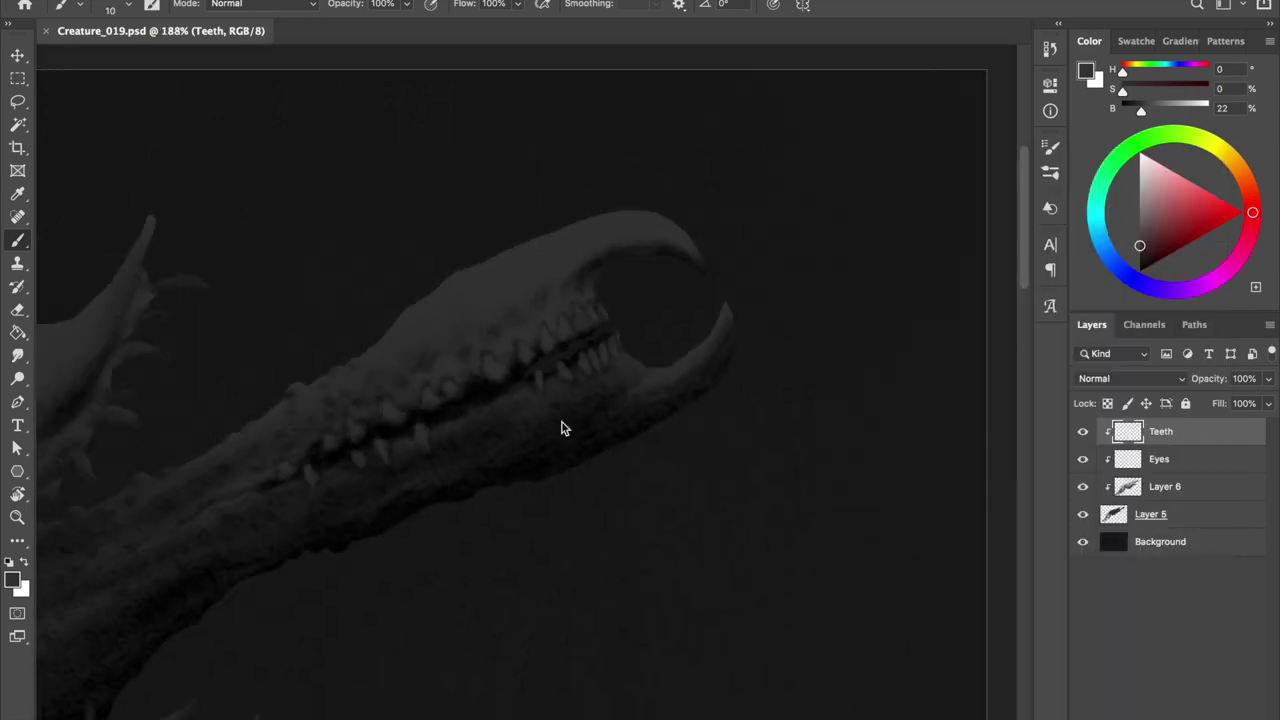
# Select the Eyes layer, enlarge the brush slightly, and save the painting
pyautogui.scroll(2, 574, 223)
pyautogui.hotkey('alt', '[')
pyautogui.keyDown('alt'); pyautogui.click(600, 218); pyautogui.keyUp('alt')
pyautogui.press(']')
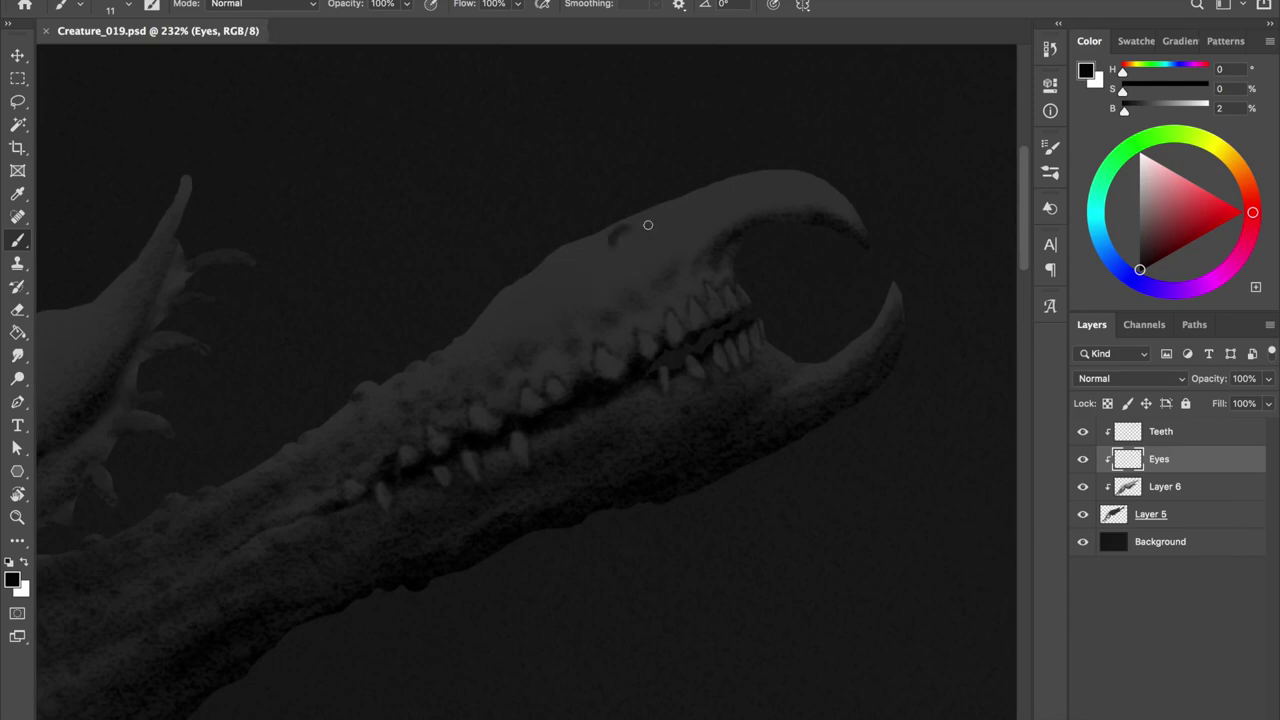
pyautogui.scroll(-2, 644, 225)
pyautogui.hotkey('ctrl', 's')
# Shrink the brush to a soft 5 px, sample a jaw mid-grey, and remove the Eyes layer
pyautogui.scroll(-1, 430, 286)
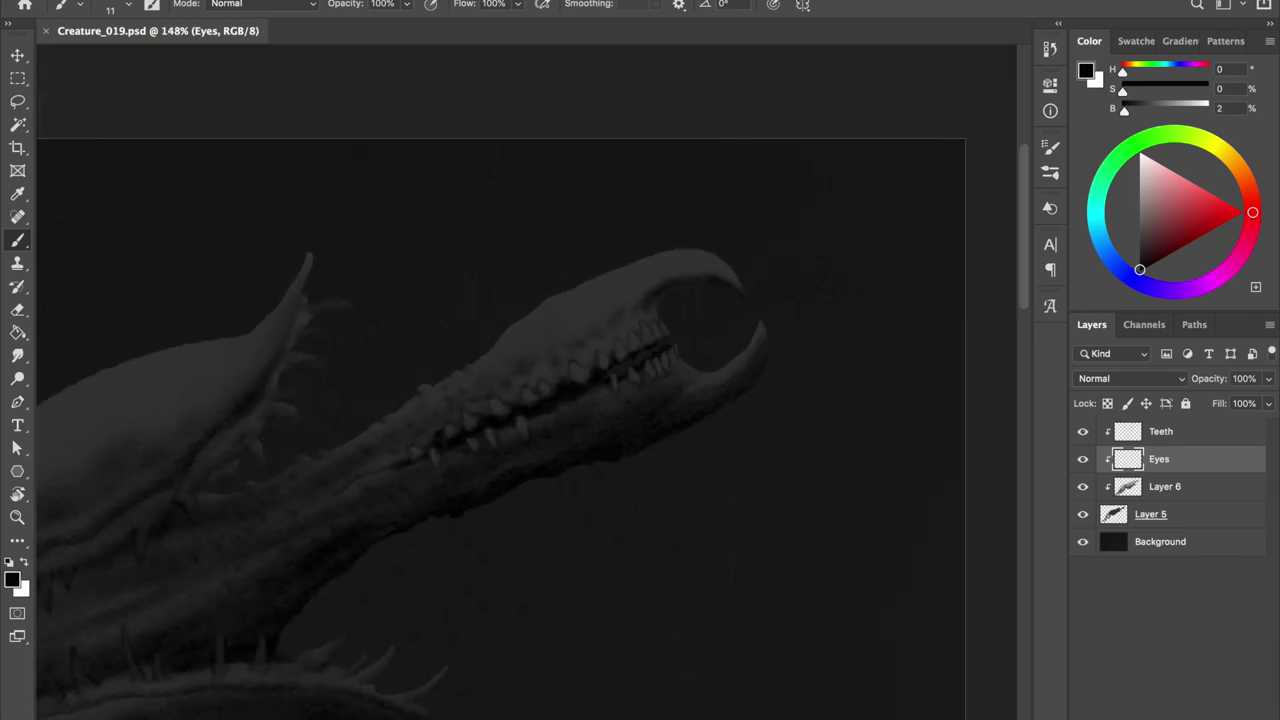
pyautogui.scroll(3, 623, 291)
pyautogui.scroll(1, 506, 240)
pyautogui.press('[')
pyautogui.press('[')
pyautogui.press('[')
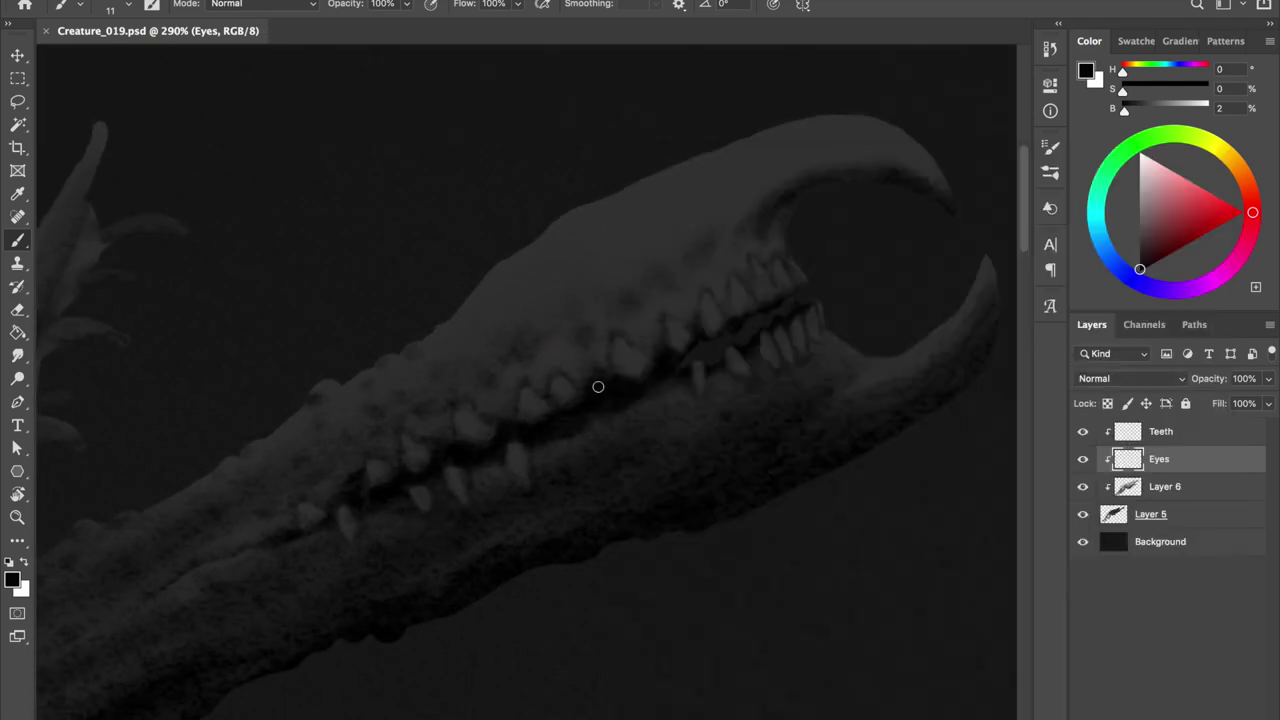
pyautogui.moveTo(739, 306); pyautogui.dragTo(724, 306)
pyautogui.scroll(1, 383, 191)
pyautogui.keyDown('alt'); pyautogui.click(460, 306); pyautogui.keyUp('alt')
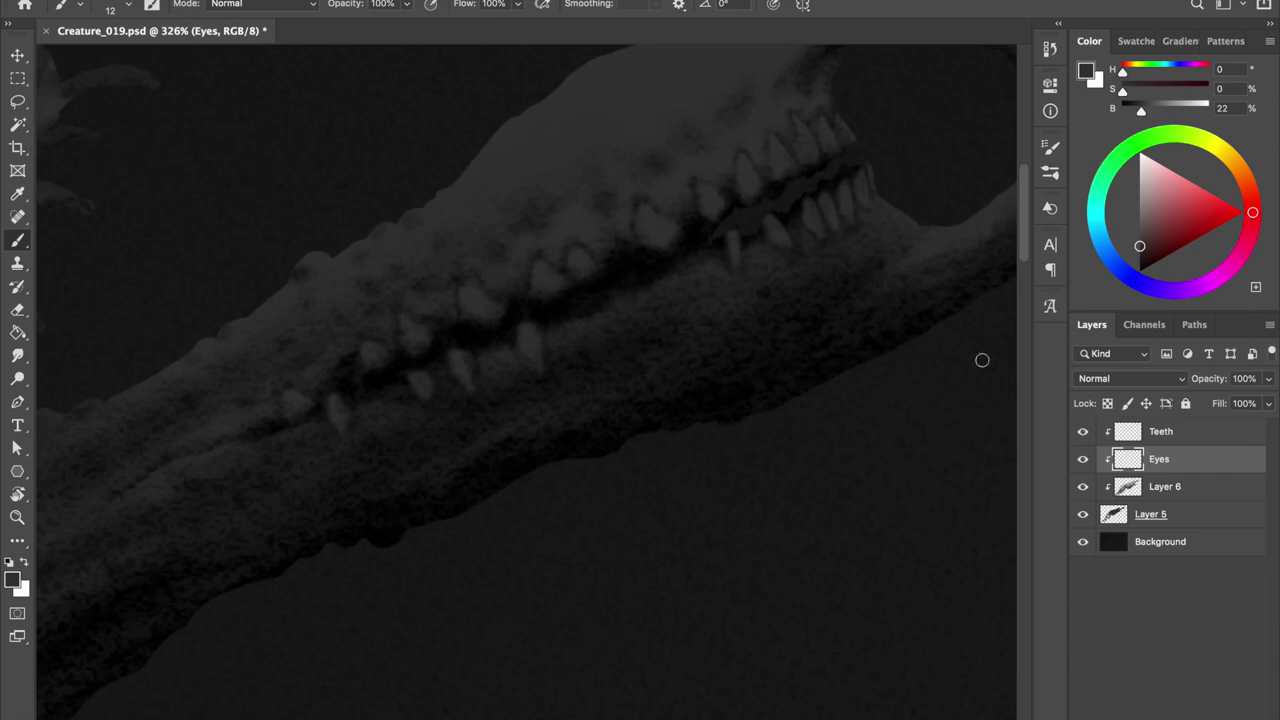
pyautogui.hotkey('ctrl', 'z')
pyautogui.hotkey('ctrl', 'z')
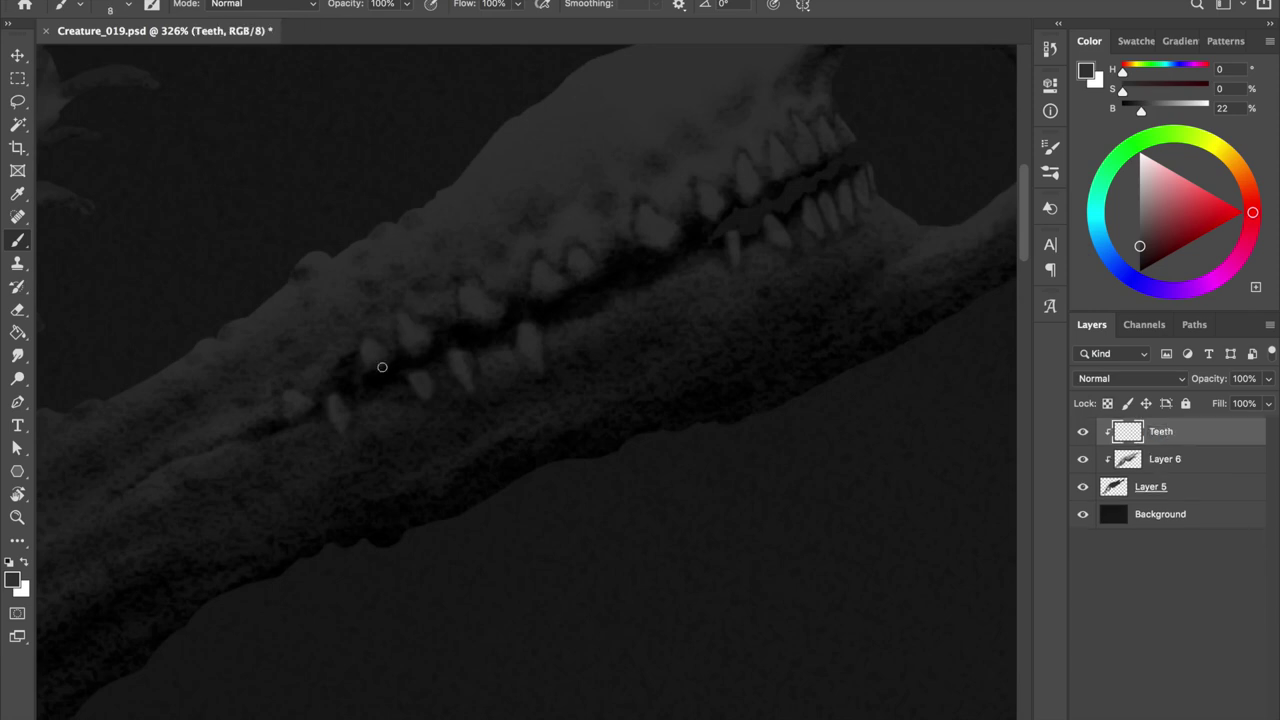
# Sample dark and mid greys, paint a lighter tooth into the jaw, and save
pyautogui.keyDown('alt'); pyautogui.click(303, 397); pyautogui.keyUp('alt')
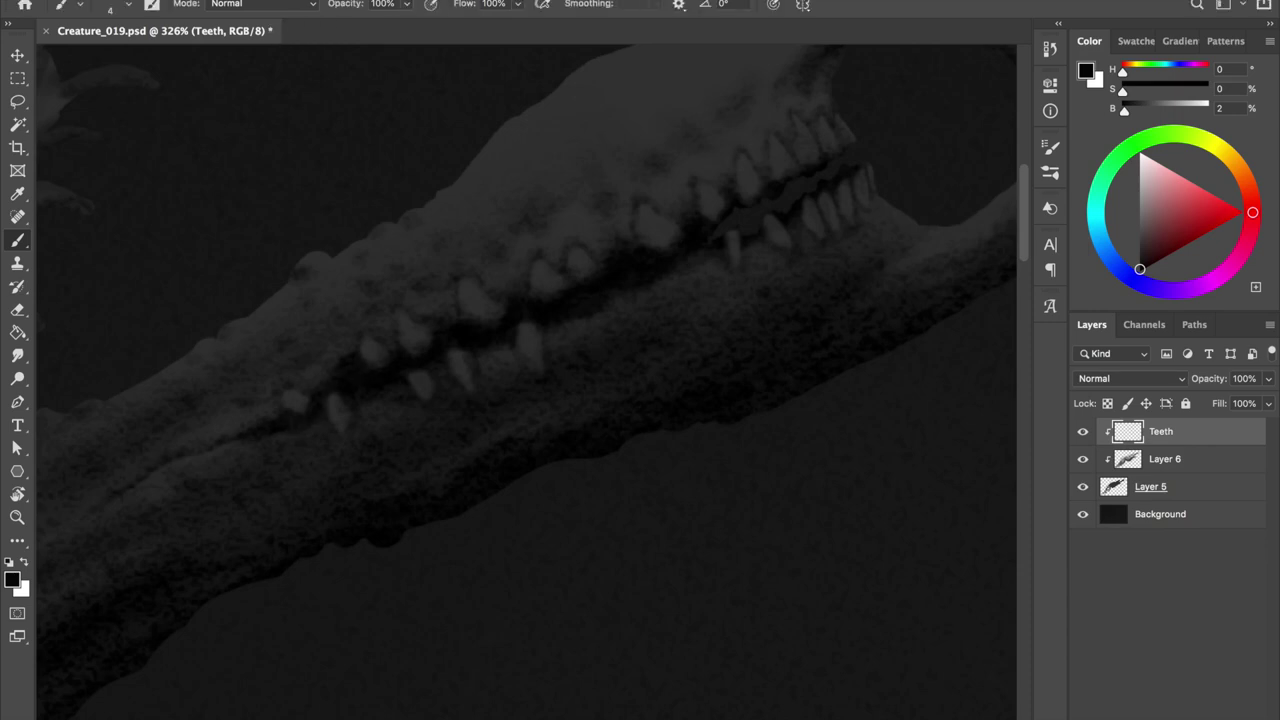
pyautogui.keyDown('alt'); pyautogui.click(340, 344); pyautogui.keyUp('alt')
pyautogui.moveTo(340, 344); pyautogui.dragTo(351, 349)
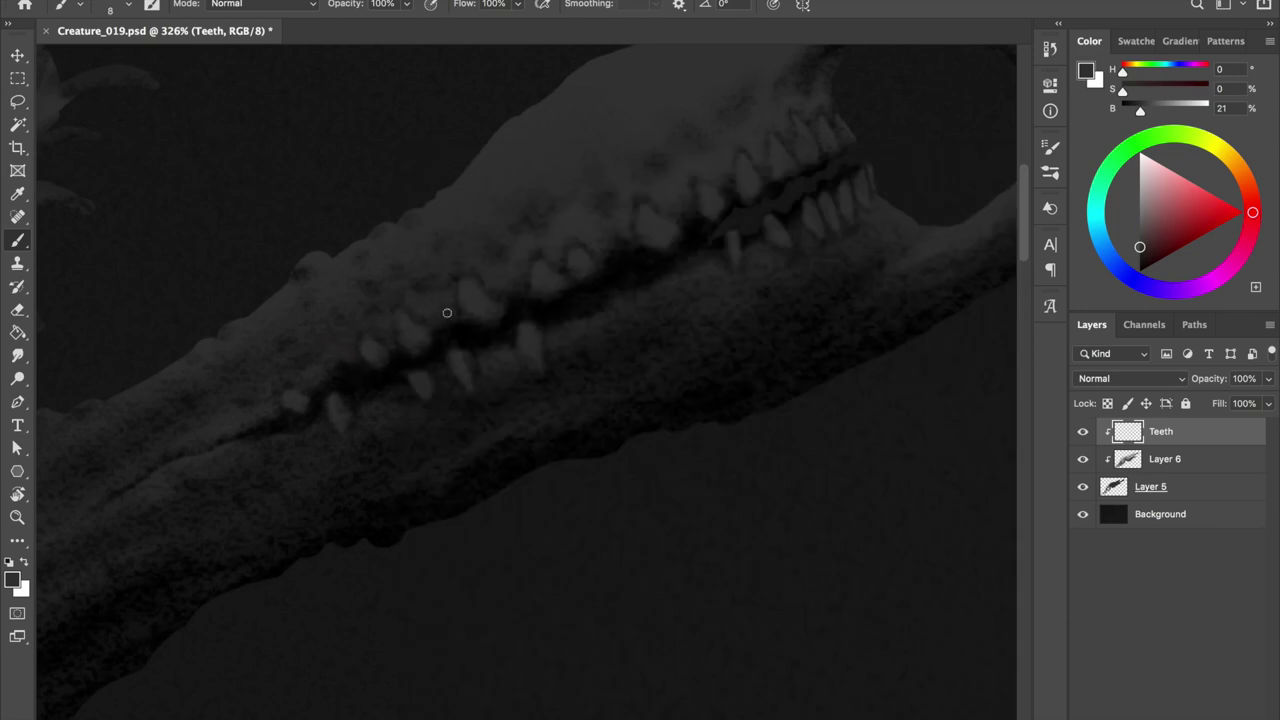
pyautogui.keyDown('alt'); pyautogui.click(509, 316); pyautogui.keyUp('alt')
pyautogui.keyDown('alt'); pyautogui.click(463, 304); pyautogui.keyUp('alt')
pyautogui.moveTo(486, 257); pyautogui.dragTo(478, 305)
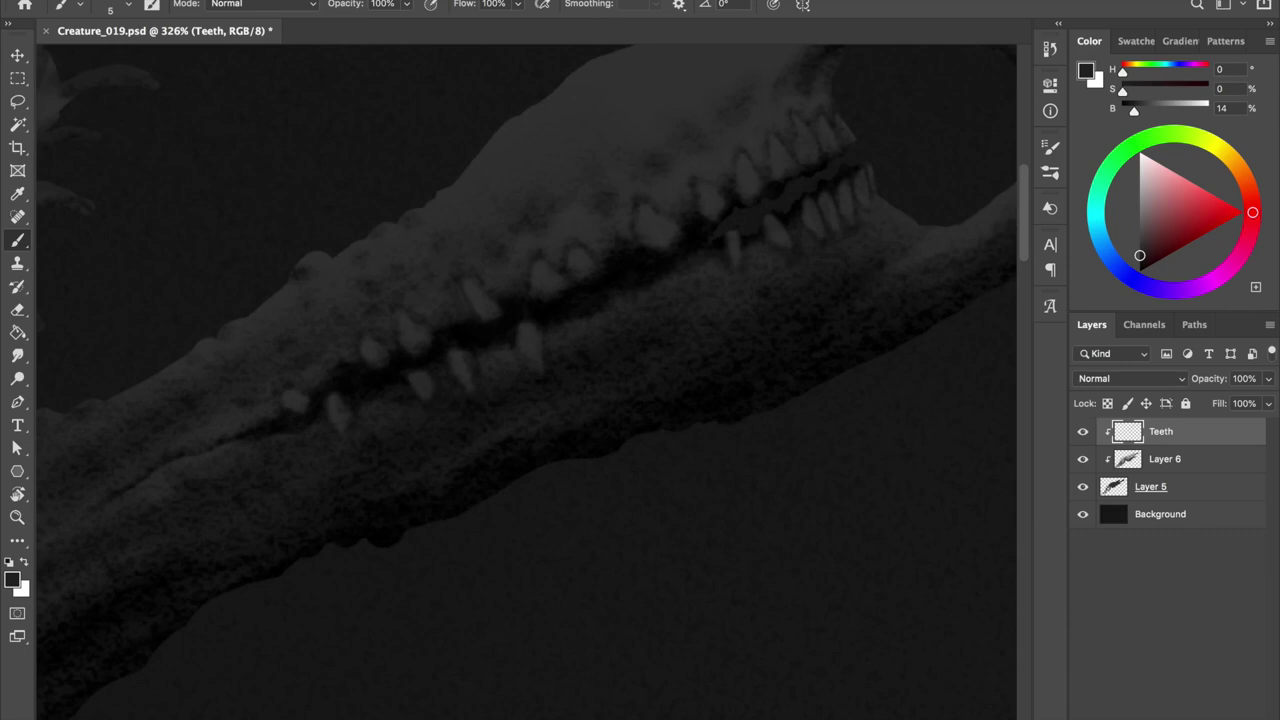
pyautogui.keyDown('alt'); pyautogui.click(447, 271); pyautogui.keyUp('alt')
pyautogui.hotkey('ctrl', 's')
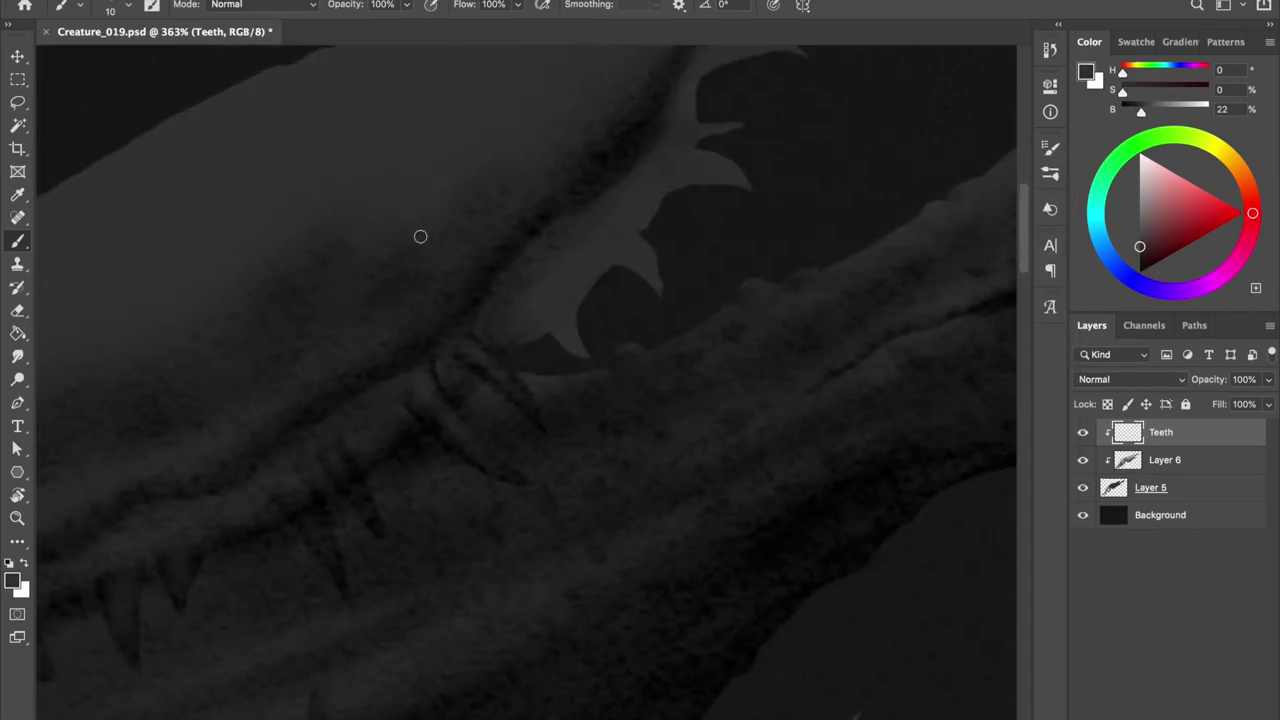
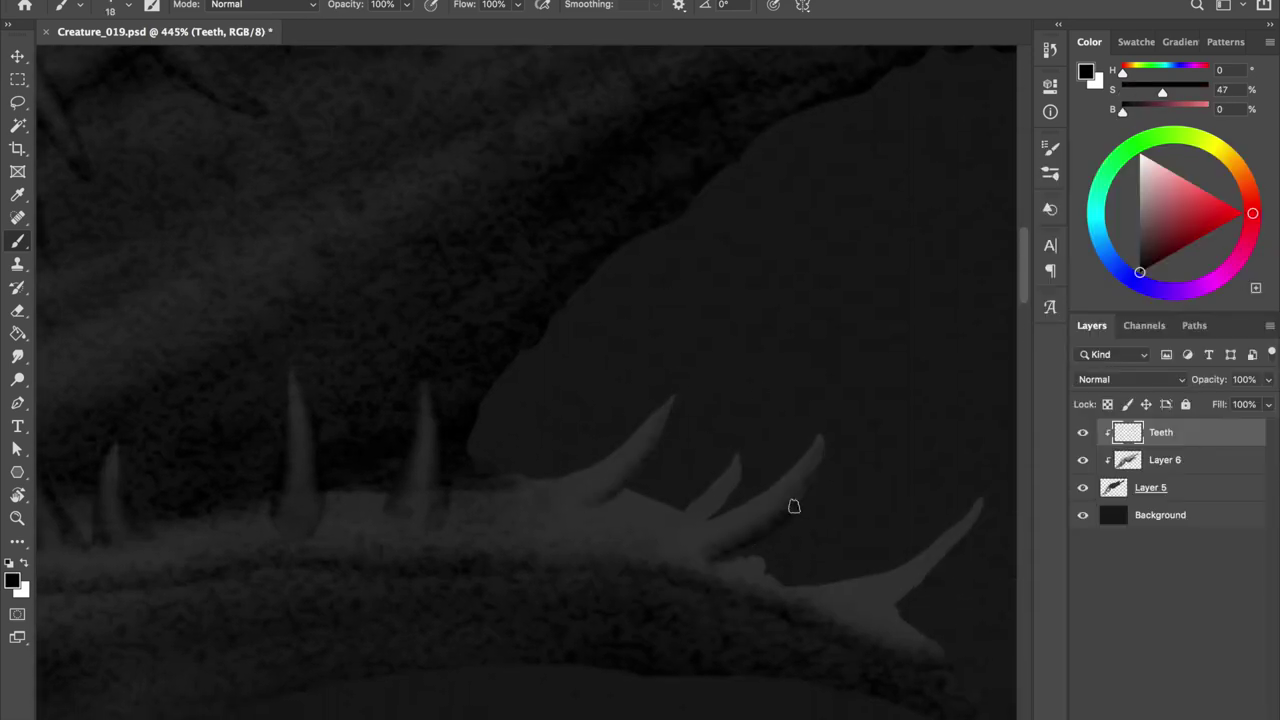
# Darken the bases of the lower teeth, panning along the jaw toward the upper teeth
pyautogui.moveTo(551, 500); pyautogui.dragTo(841, 566)
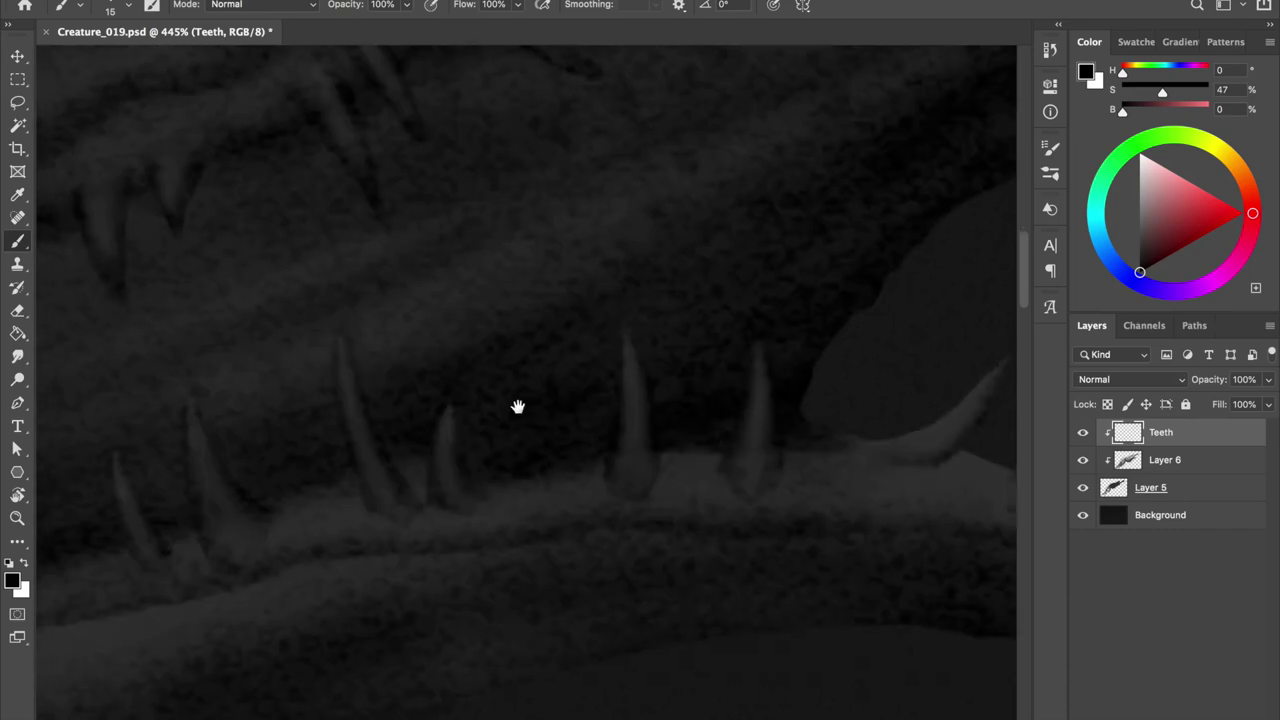
pyautogui.moveTo(244, 483); pyautogui.dragTo(497, 400)
pyautogui.moveTo(268, 378)
pyautogui.mouseDown()
pyautogui.moveTo(266, 417)
pyautogui.moveTo(409, 317)
pyautogui.moveTo(414, 329)
pyautogui.mouseUp()
pyautogui.moveTo(557, 251); pyautogui.dragTo(470, 300)
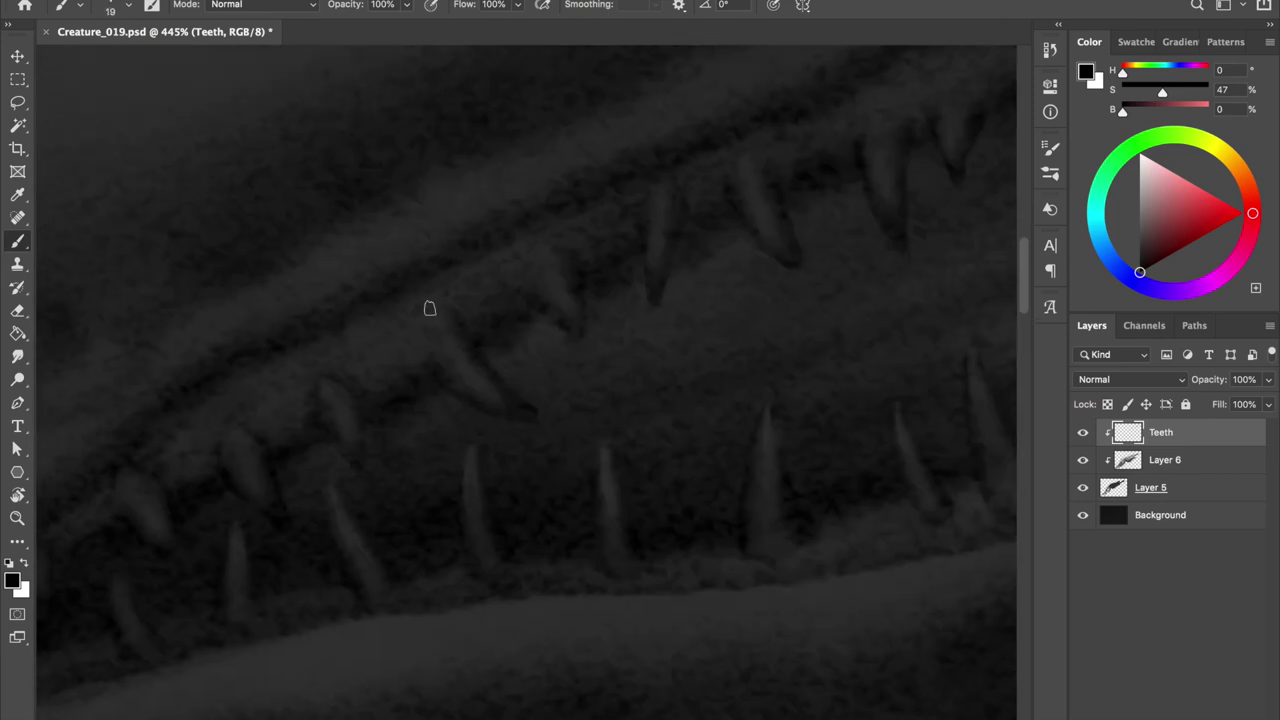
pyautogui.moveTo(337, 211); pyautogui.dragTo(394, 326)
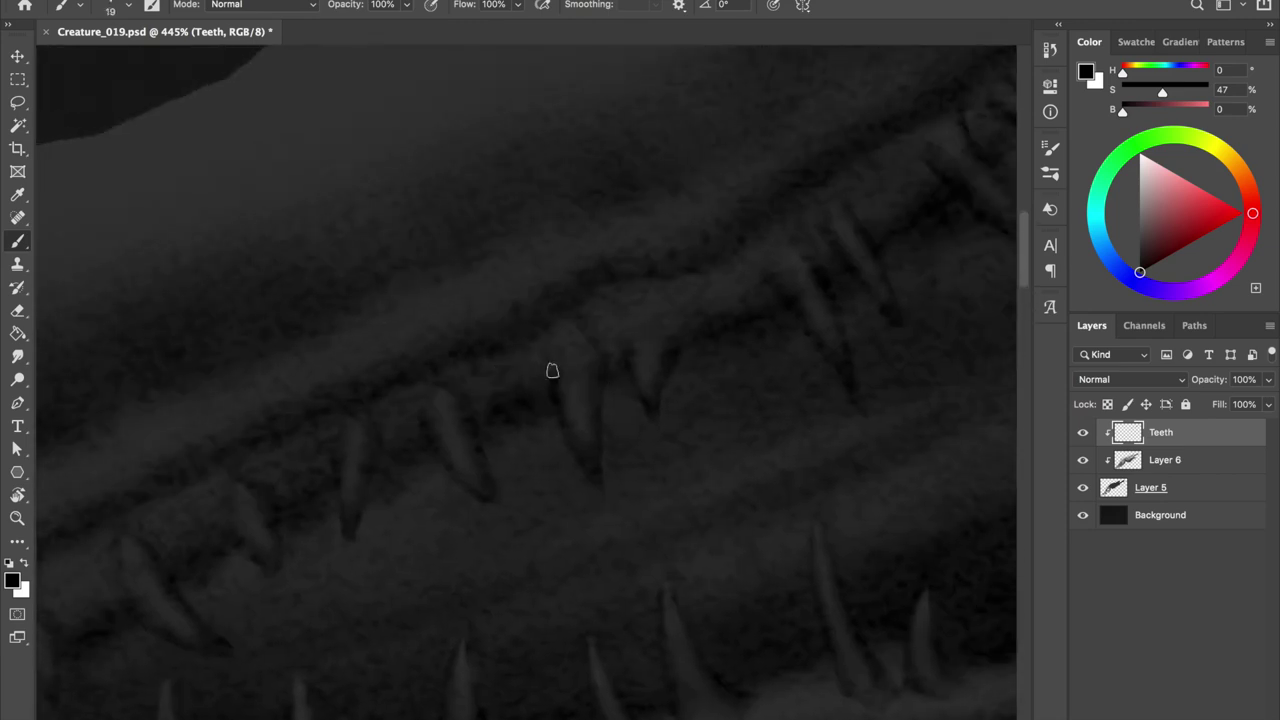
pyautogui.moveTo(657, 309)
pyautogui.mouseDown()
pyautogui.moveTo(371, 360)
pyautogui.moveTo(523, 325)
pyautogui.mouseUp()
pyautogui.moveTo(594, 354); pyautogui.dragTo(494, 320)
# Switch to the Eraser, make Layer 6 the working layer and enlarge the eraser
pyautogui.press('e')
pyautogui.rightClick(495, 330)
pyautogui.press('Escape')
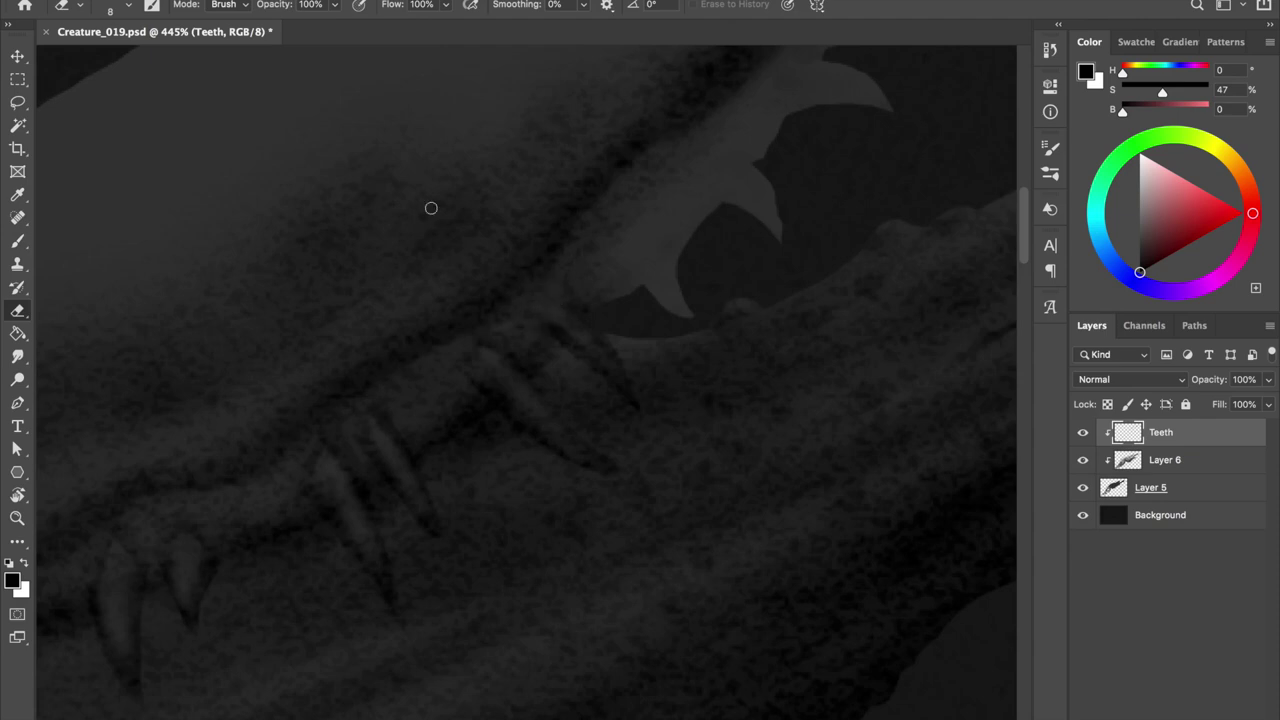
pyautogui.hotkey('alt', '[')
pyautogui.press(']')
pyautogui.press(']')
pyautogui.press(']')
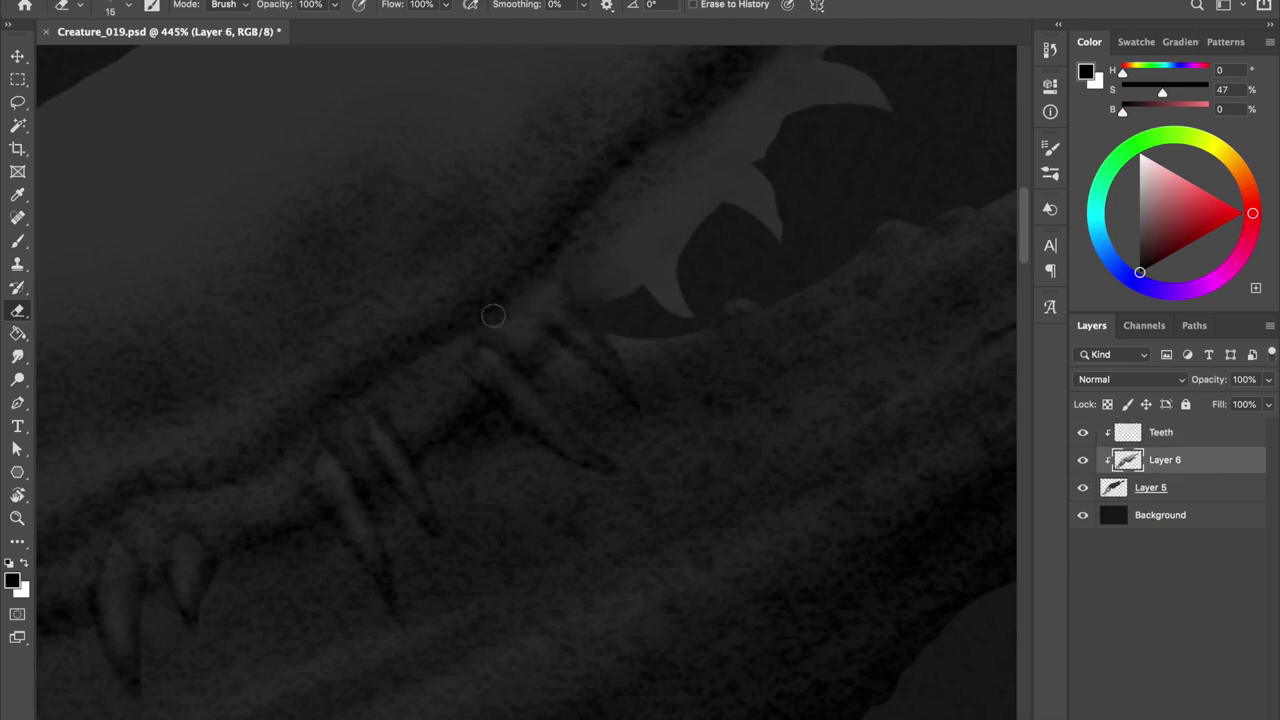
# Shrink the eraser, then paint dark shading along the upper fang edges near the snout tip
pyautogui.press('[')
pyautogui.press('[')
pyautogui.press('[')
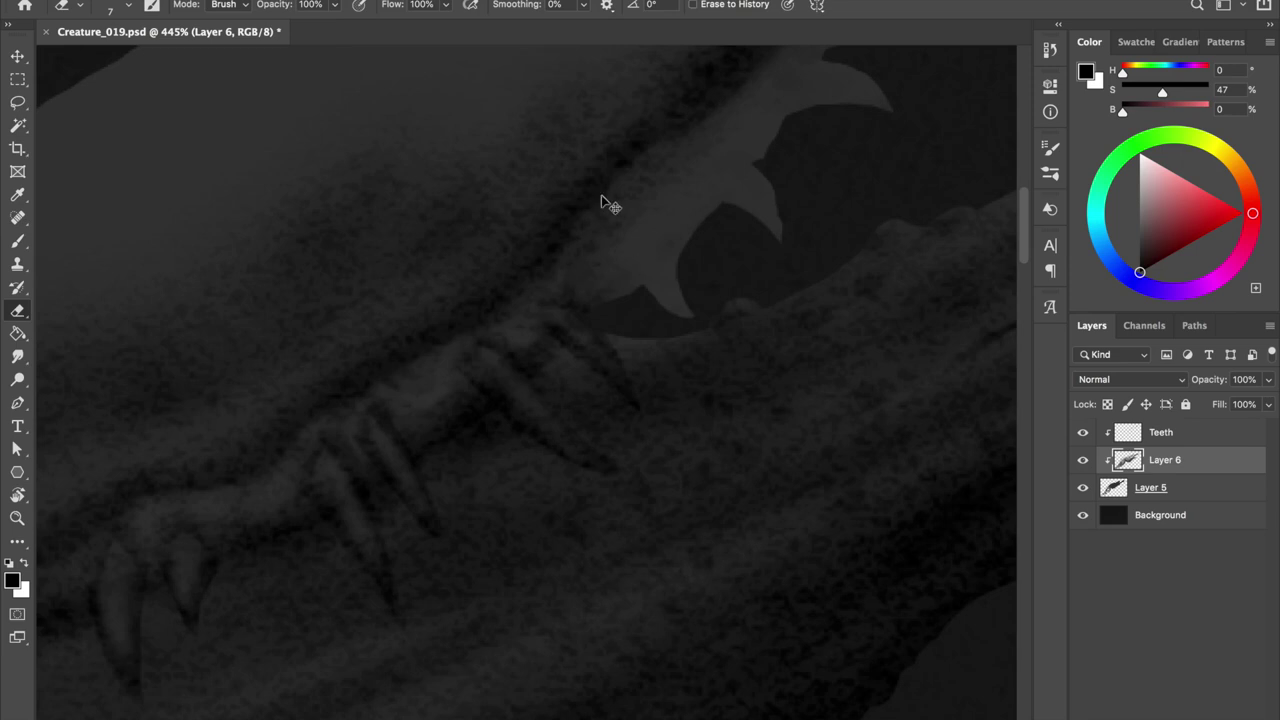
pyautogui.press('Return')
pyautogui.press('b')
pyautogui.moveTo(687, 232)
pyautogui.mouseDown()
pyautogui.moveTo(654, 294)
pyautogui.moveTo(685, 303)
pyautogui.mouseUp()
pyautogui.moveTo(700, 230); pyautogui.dragTo(723, 197)
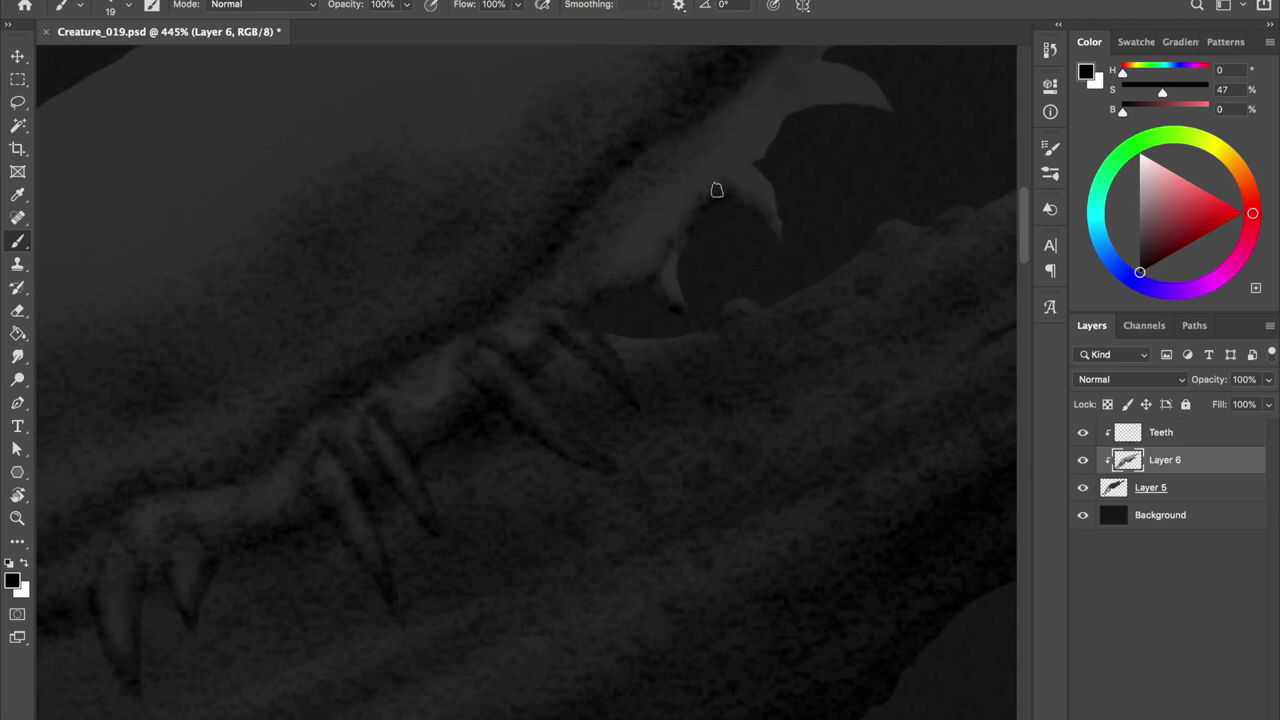
pyautogui.moveTo(758, 132)
pyautogui.mouseDown()
pyautogui.moveTo(754, 149)
pyautogui.moveTo(906, 129)
pyautogui.mouseUp()
pyautogui.scroll(3, 706, 209)
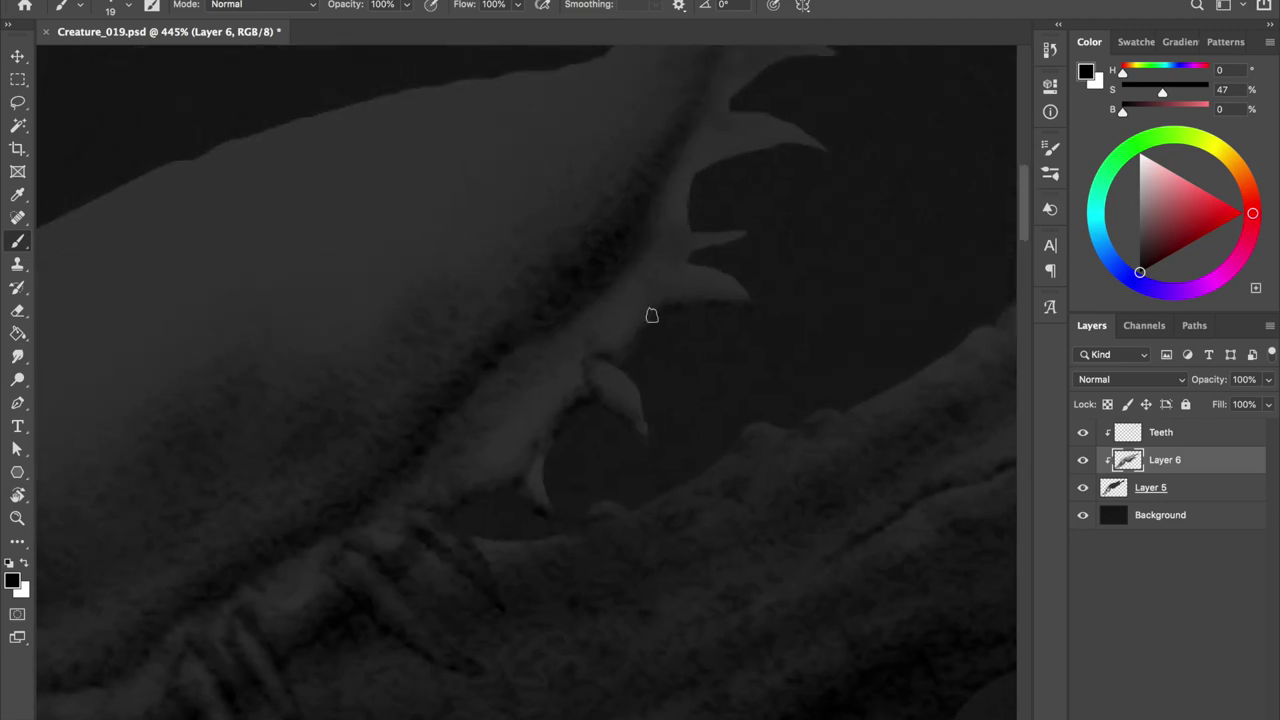
pyautogui.moveTo(740, 240)
pyautogui.mouseDown()
pyautogui.moveTo(681, 231)
pyautogui.moveTo(723, 173)
pyautogui.moveTo(820, 140)
pyautogui.mouseUp()
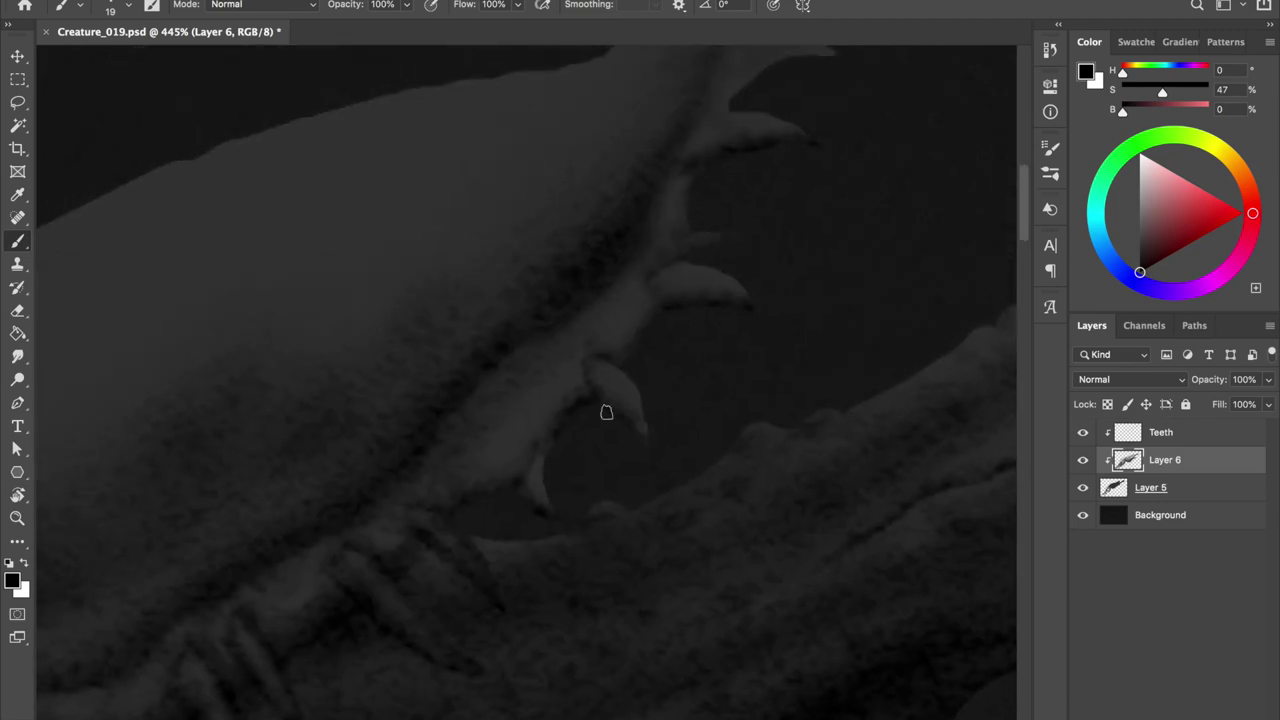
pyautogui.scroll(3, 713, 237)
pyautogui.moveTo(754, 209)
pyautogui.mouseDown()
pyautogui.moveTo(746, 183)
pyautogui.moveTo(763, 154)
pyautogui.moveTo(800, 140)
pyautogui.mouseUp()
# Zoom out to the whole head, shrink the brush and bring the upper fangs into view
pyautogui.hotkey('ctrl', '0')
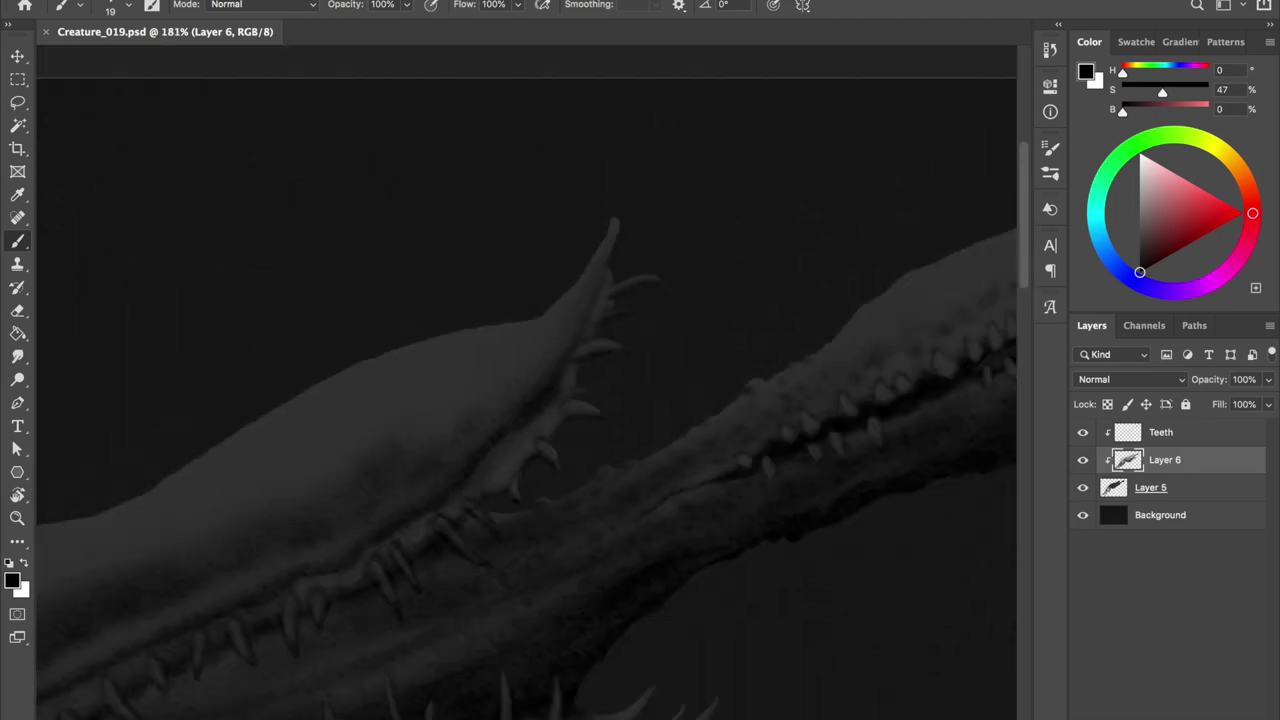
pyautogui.scroll(5, 530, 420)
pyautogui.rightClick(666, 143)
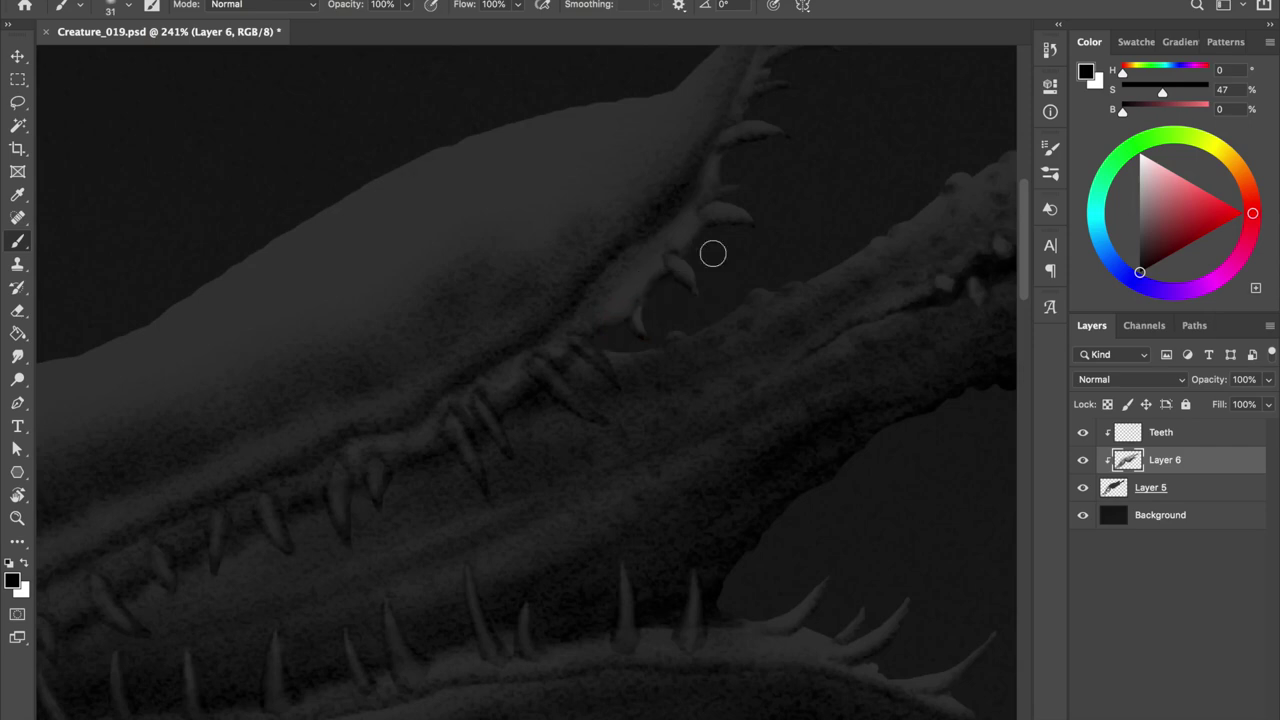
pyautogui.press('Escape')
pyautogui.moveTo(545, 222); pyautogui.dragTo(517, 306)
pyautogui.press('[')
pyautogui.moveTo(714, 129); pyautogui.dragTo(677, 260)
pyautogui.moveTo(691, 189); pyautogui.dragTo(629, 360)
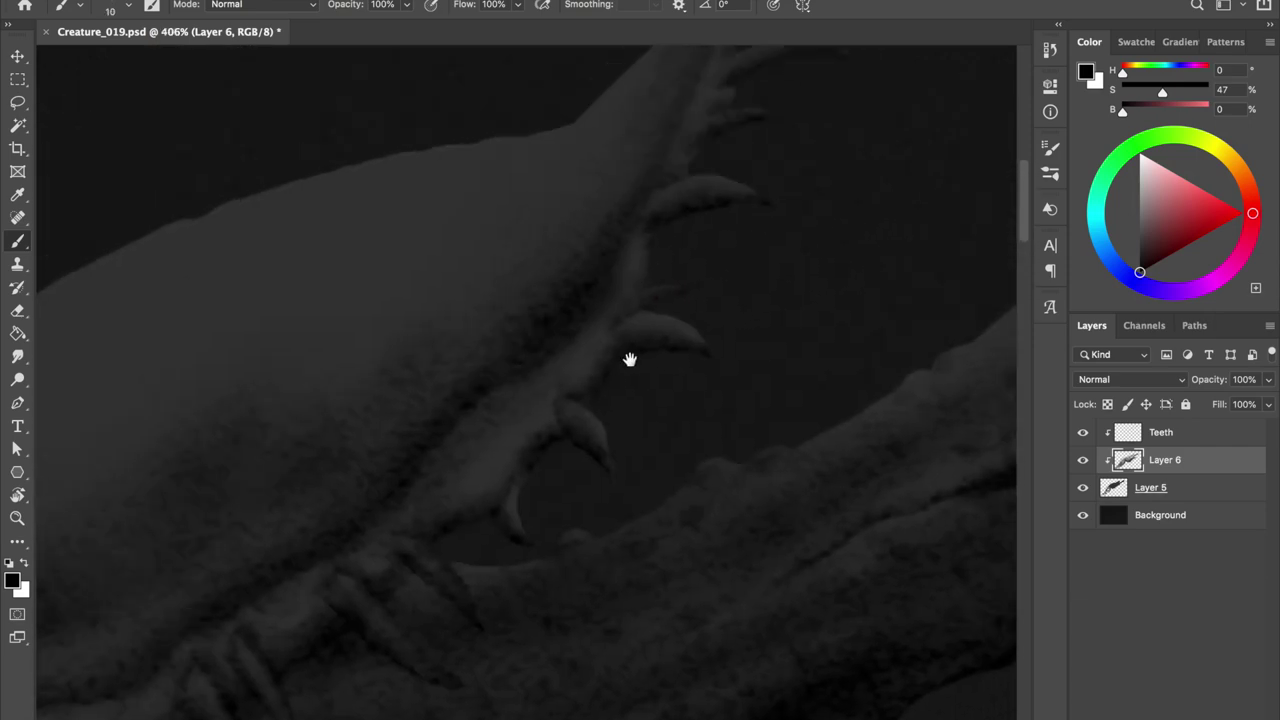
pyautogui.scroll(-2, 629, 360)
pyautogui.scroll(-2, 598, 243)
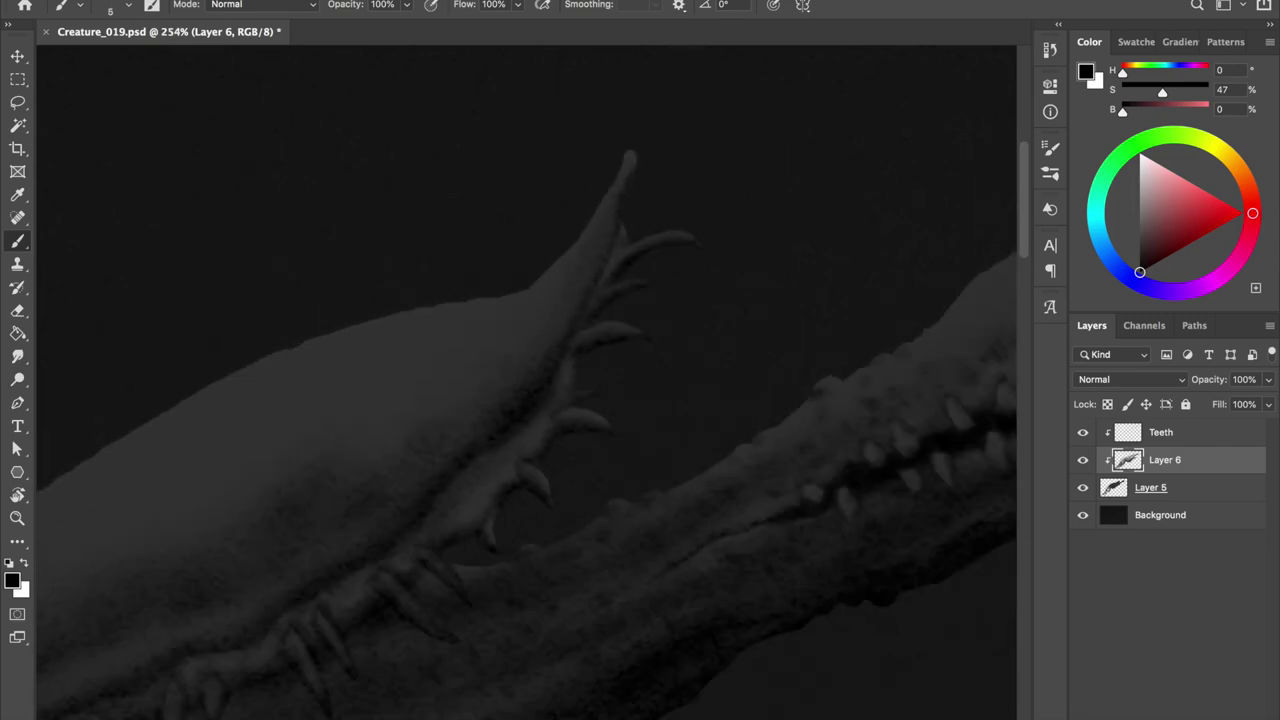
pyautogui.scroll(2, 220, 550)
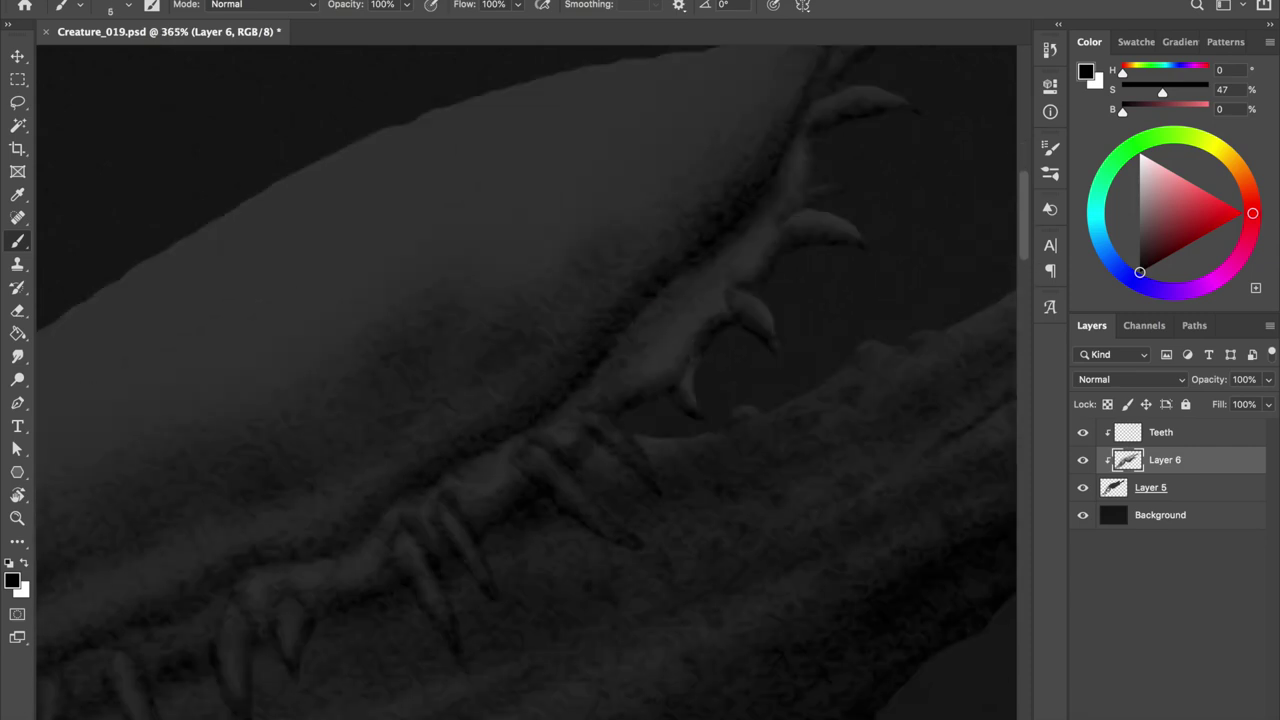
# Pan and zoom along the upper teeth to review the jaw shading
pyautogui.moveTo(600, 400); pyautogui.dragTo(320, 300)
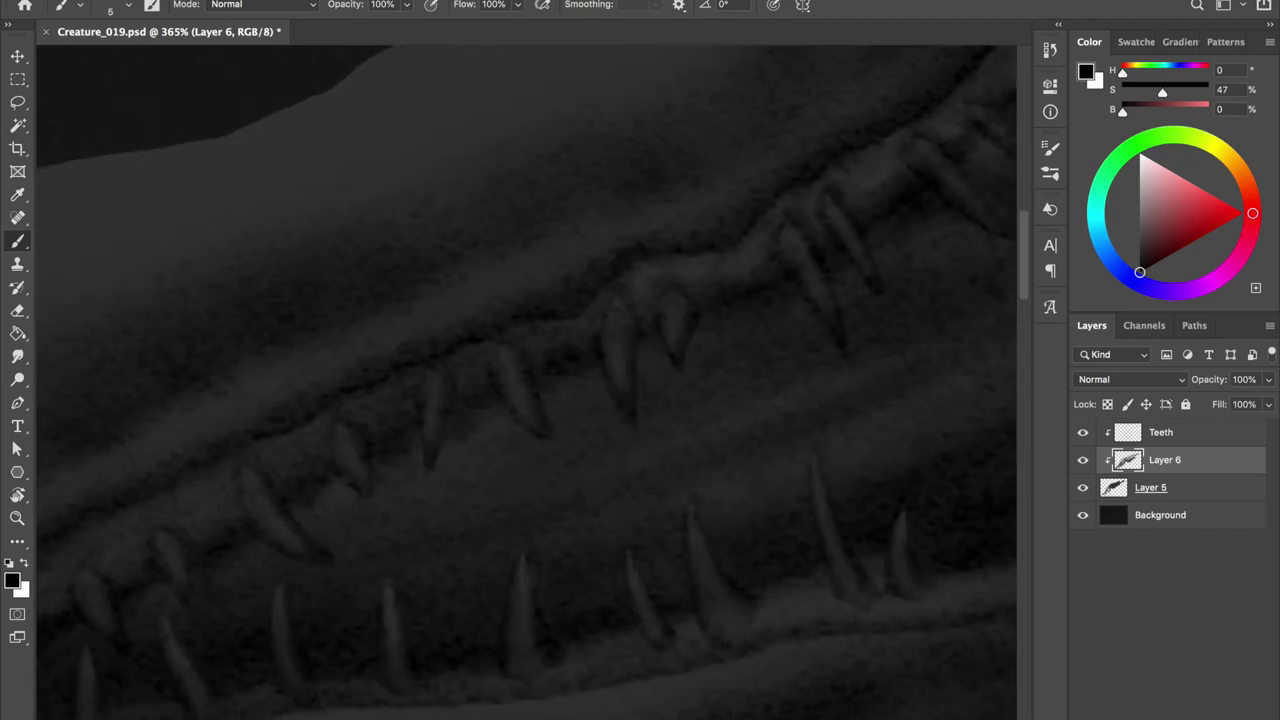
pyautogui.moveTo(450, 450); pyautogui.dragTo(600, 330)
pyautogui.moveTo(450, 450); pyautogui.dragTo(580, 310)
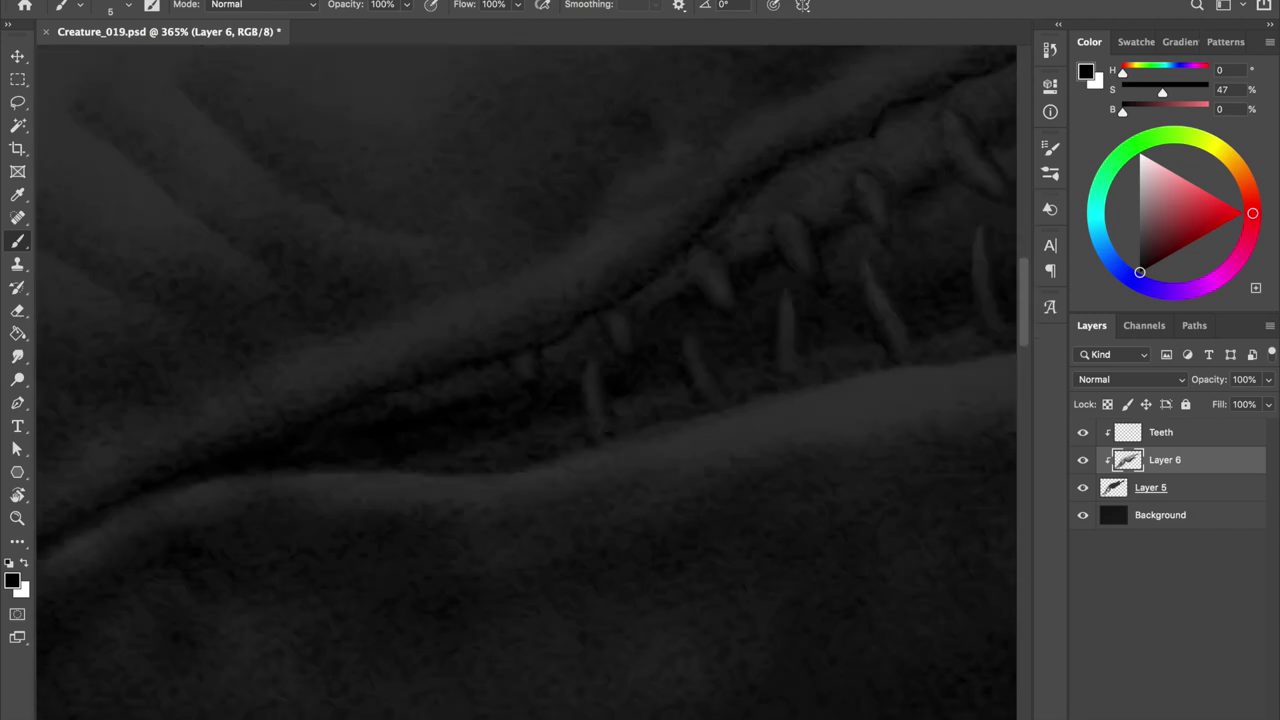
pyautogui.scroll(-3, 580, 240)
pyautogui.scroll(-2, 580, 240)
pyautogui.scroll(3, 580, 240)
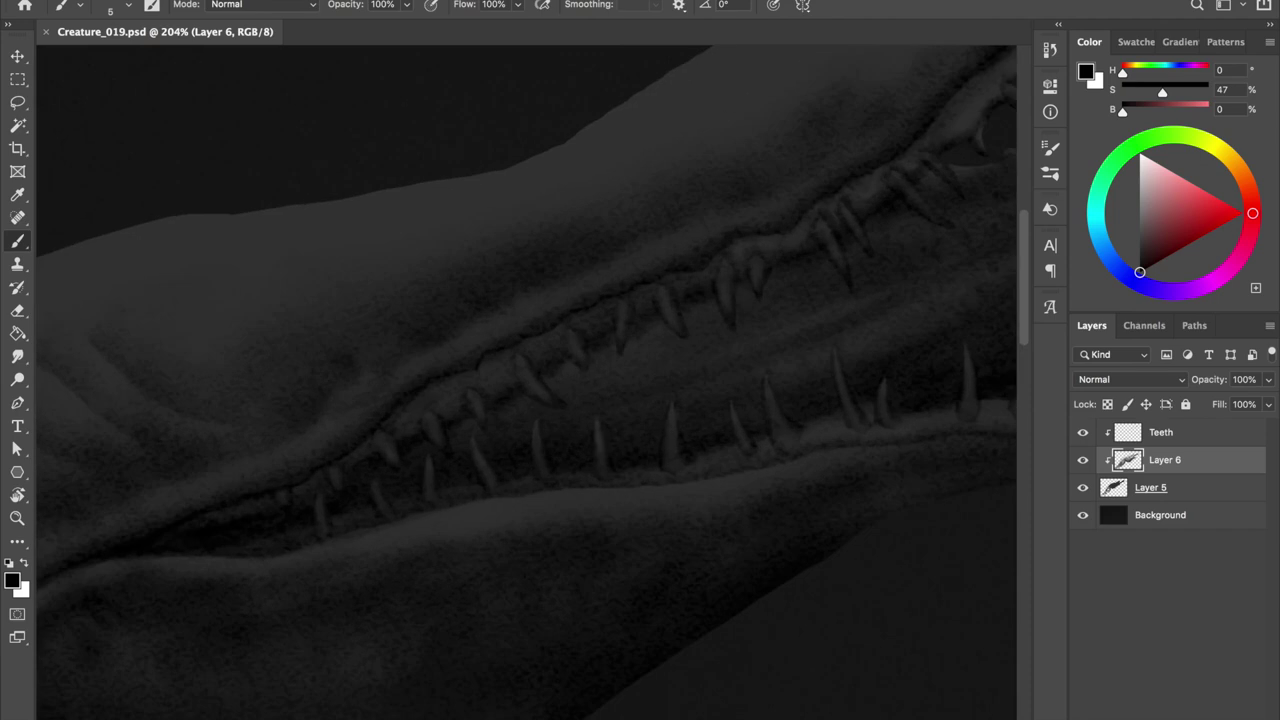
pyautogui.scroll(-3, 690, 245)
pyautogui.scroll(3, 620, 251)
pyautogui.scroll(1, 626, 429)
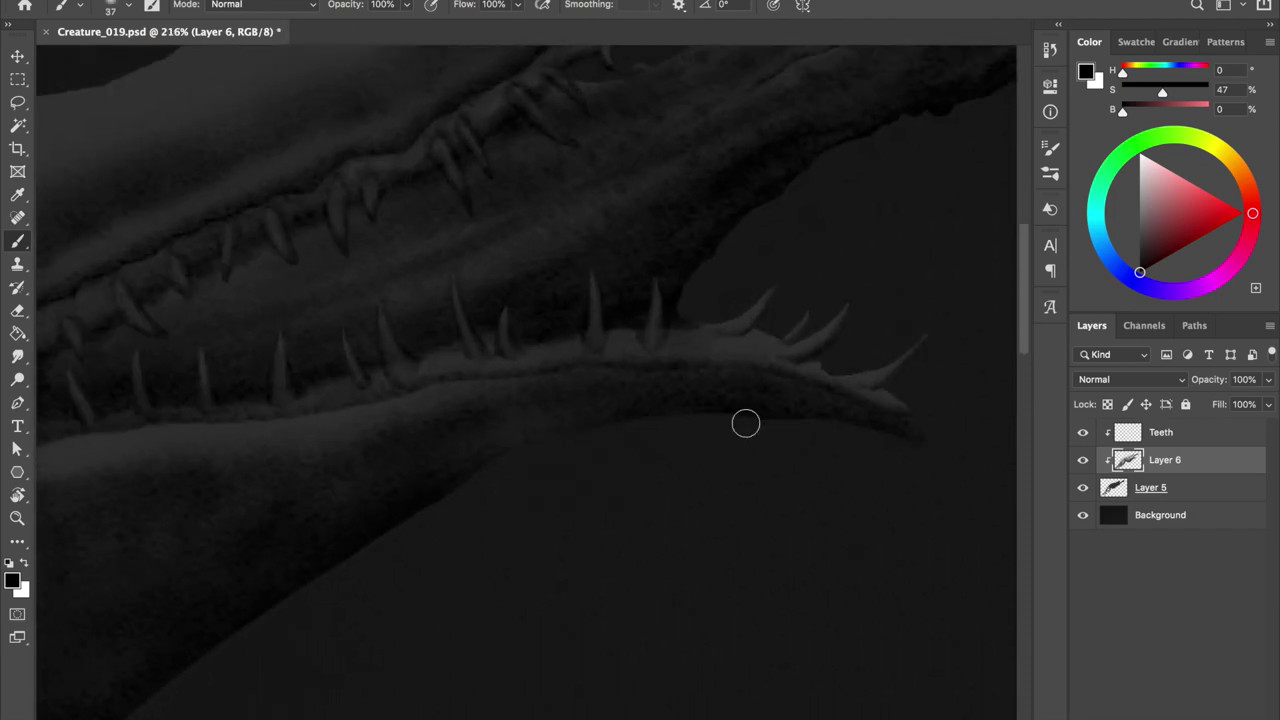
# Enlarge the brush, then switch to a 31 px, 1% hardness eraser
pyautogui.moveTo(514, 421); pyautogui.dragTo(606, 343)
pyautogui.moveTo(551, 380); pyautogui.dragTo(580, 380)
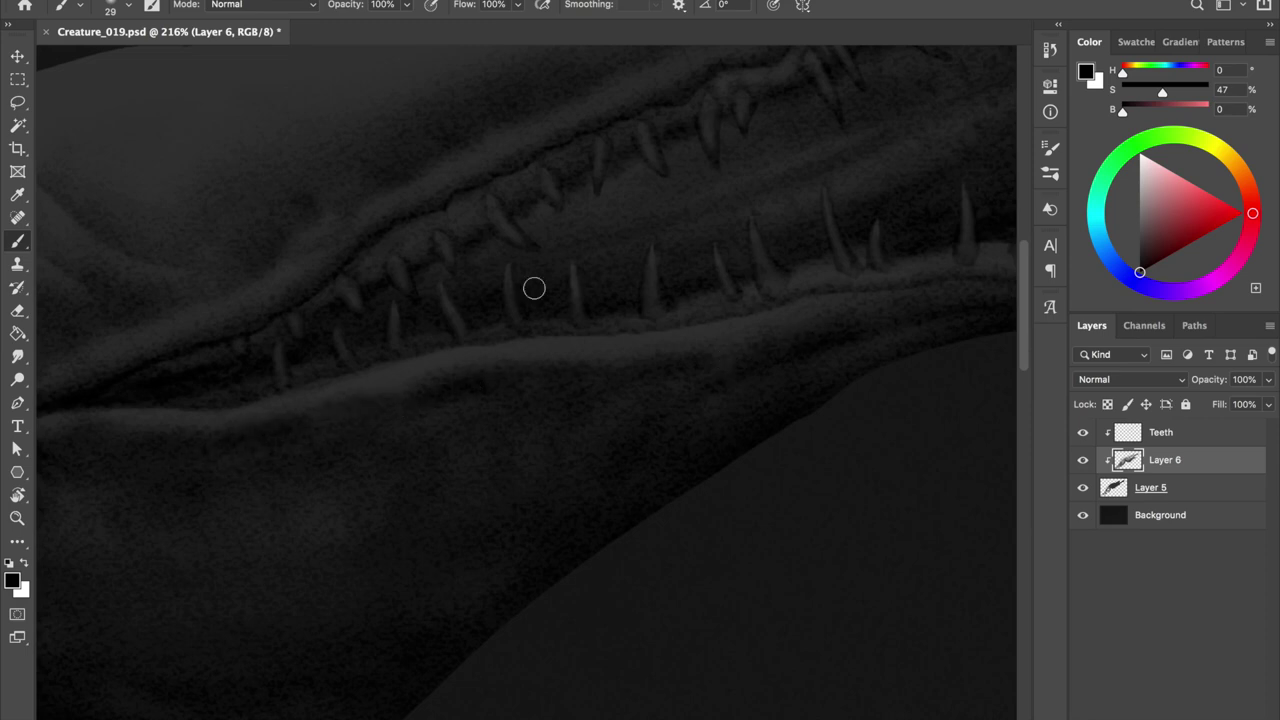
pyautogui.scroll(3, 709, 334)
pyautogui.press('e')
pyautogui.moveTo(366, 486); pyautogui.dragTo(372, 486)
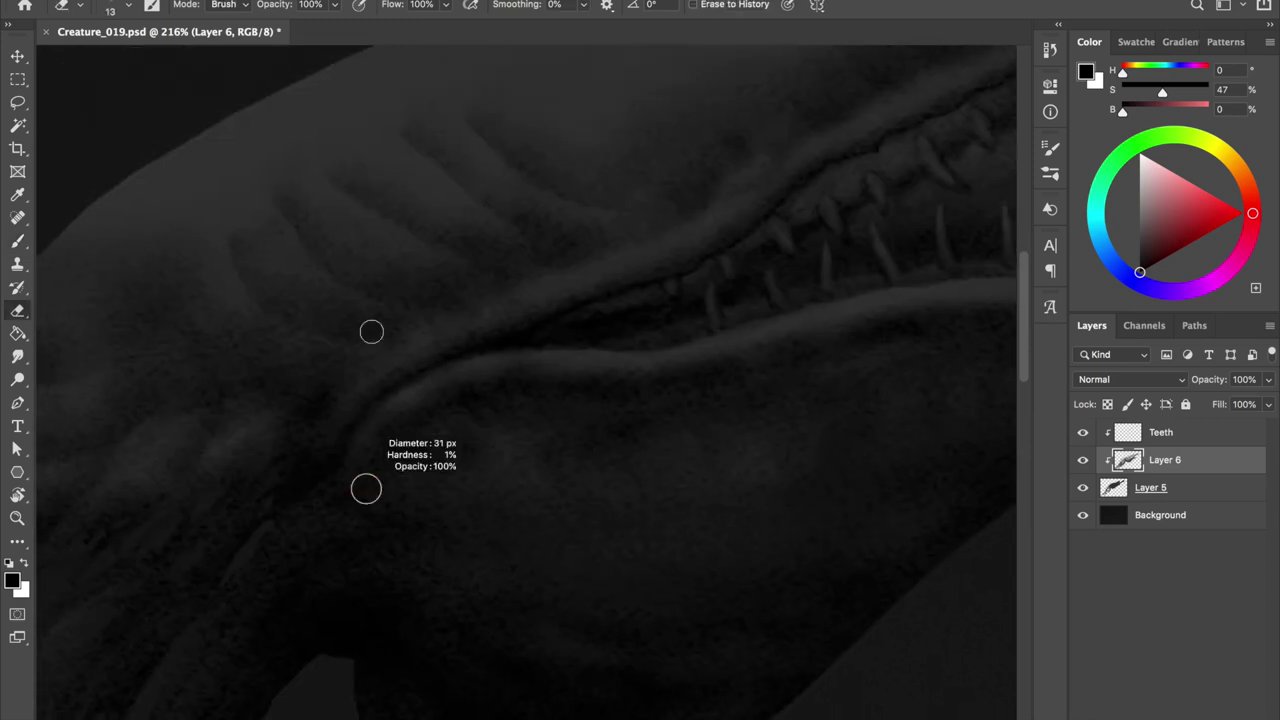
# Save the painting and erase along the crease at the jaw corner with a smaller eraser
pyautogui.hotkey('ctrl', 's')
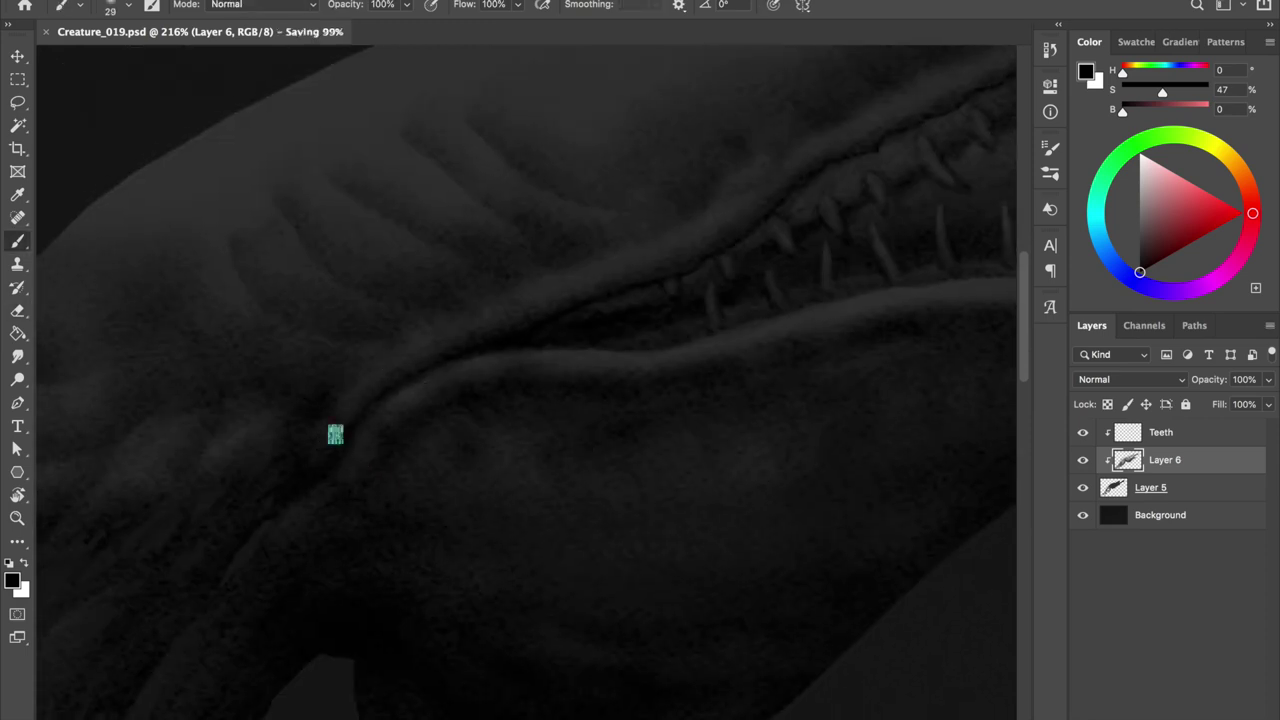
pyautogui.scroll(-5, 523, 357)
pyautogui.scroll(6, 443, 368)
pyautogui.press('[')
pyautogui.press('[')
pyautogui.press('[')
pyautogui.moveTo(443, 368); pyautogui.dragTo(396, 396)
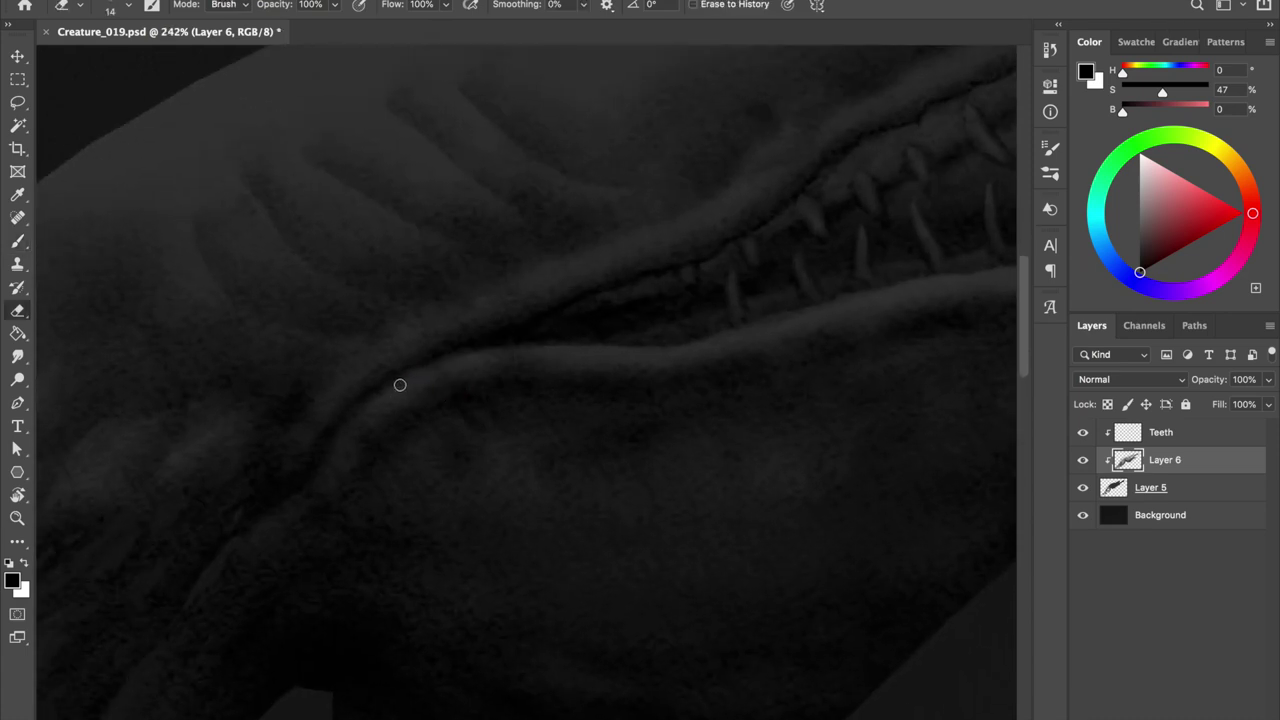
# Return to the Brush, enlarge it and zoom down toward the throat tendrils
pyautogui.press('b')
pyautogui.moveTo(366, 283); pyautogui.dragTo(366, 403)
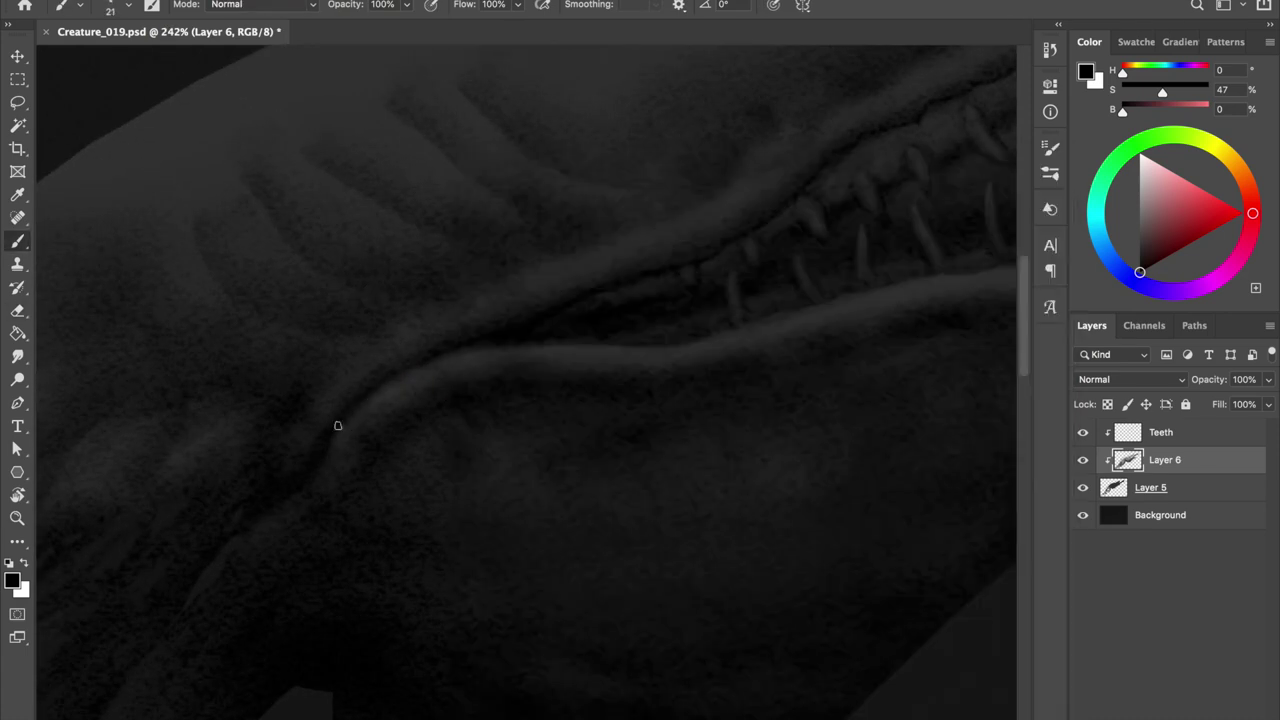
pyautogui.scroll(-1, 385, 440)
pyautogui.moveTo(269, 549); pyautogui.dragTo(304, 546)
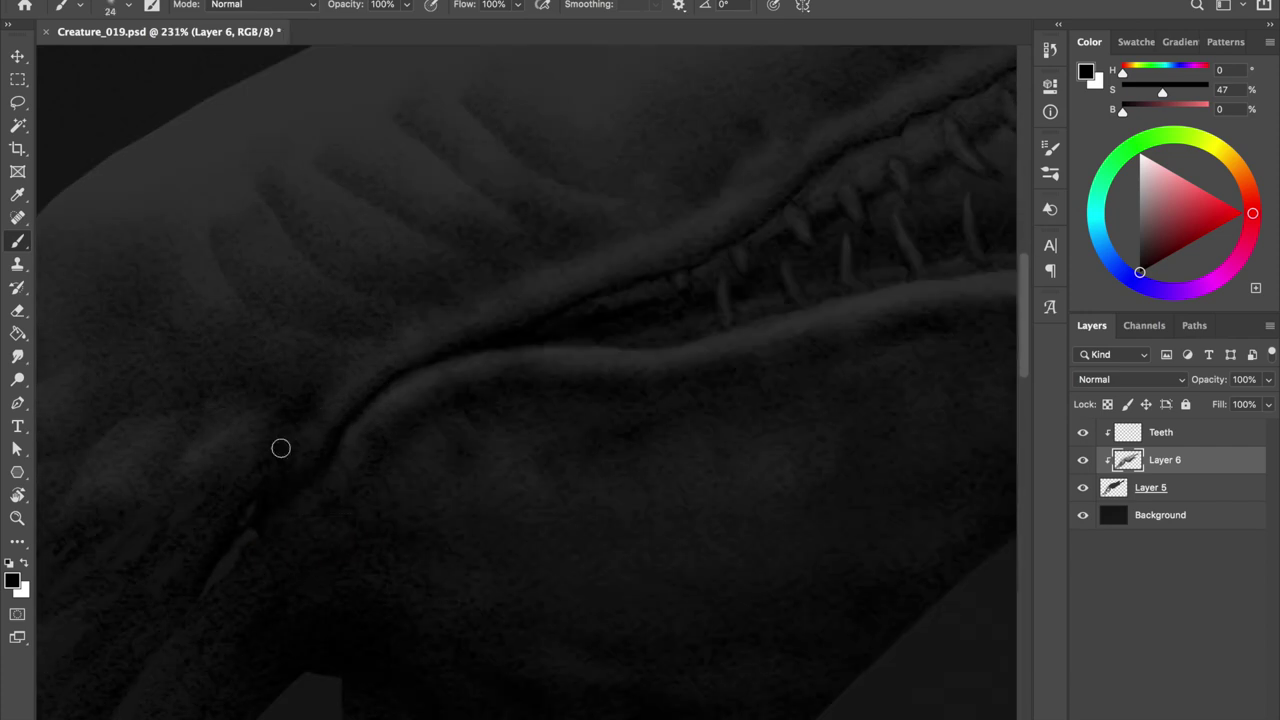
pyautogui.scroll(5, 341, 383)
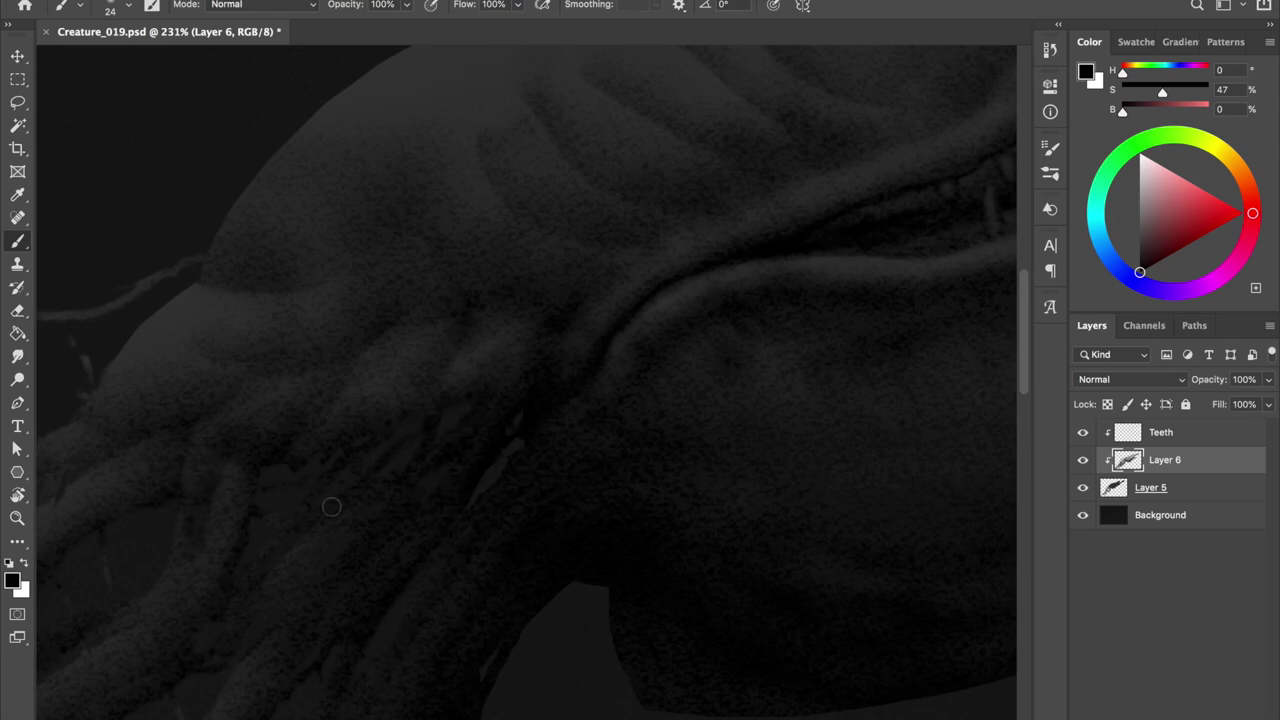
pyautogui.scroll(-3, 317, 454)
pyautogui.scroll(-3, 389, 434)
pyautogui.scroll(-2, 346, 446)
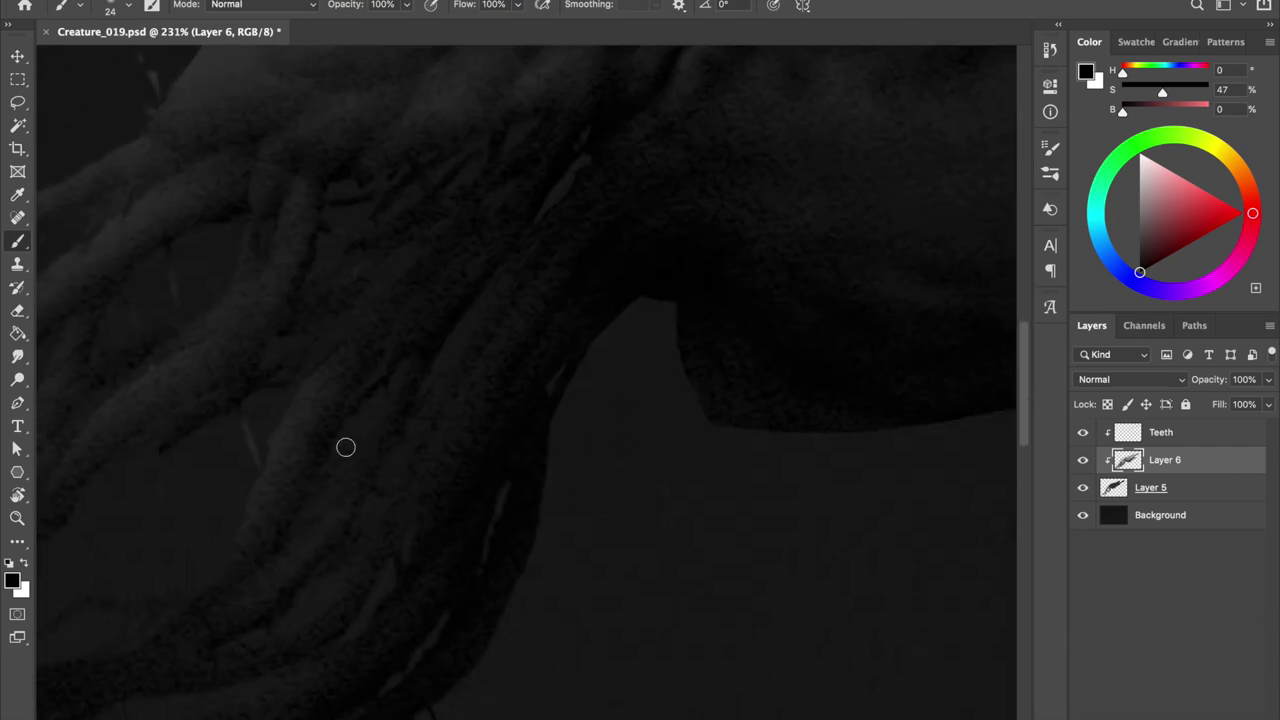
pyautogui.scroll(-3, 452, 436)
# Darken a tendril edge beneath the jaw and set the brush to 27 px
pyautogui.moveTo(232, 232); pyautogui.dragTo(282, 198)
pyautogui.scroll(5, 305, 507)
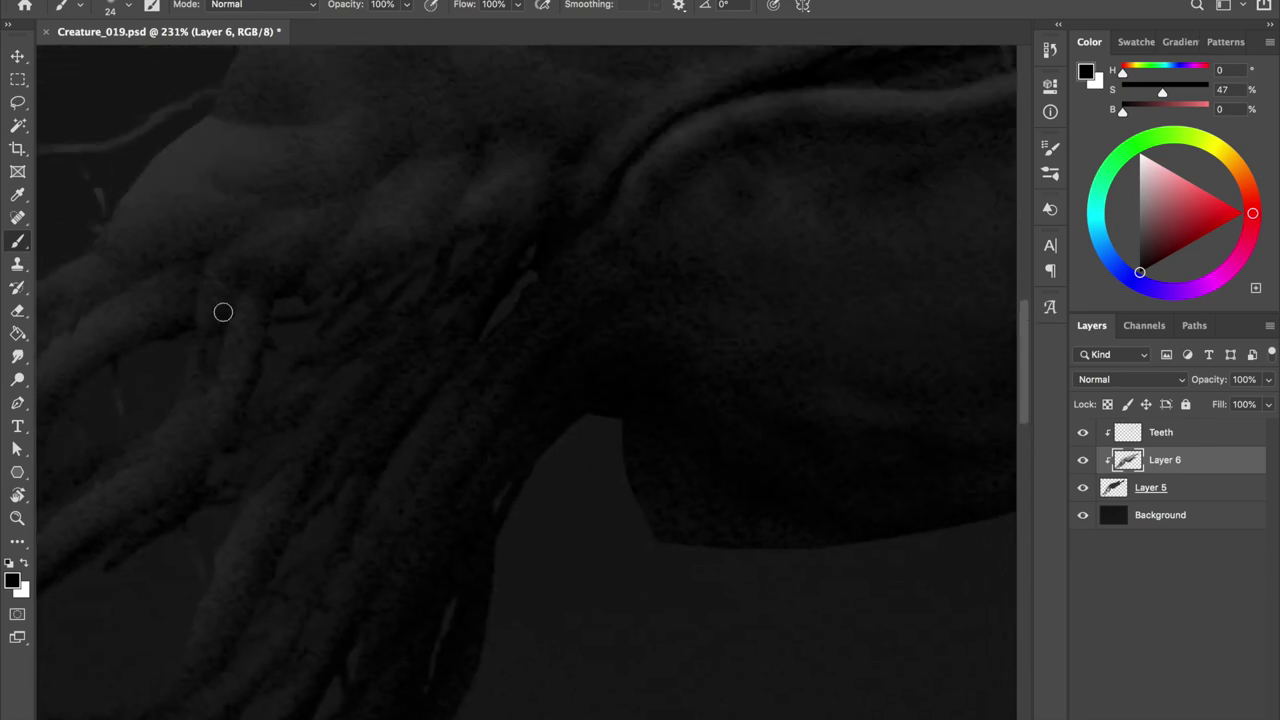
pyautogui.scroll(-3, 623, 289)
pyautogui.scroll(-1, 420, 494)
pyautogui.scroll(-2, 402, 359)
pyautogui.press('[')
pyautogui.press('[')
pyautogui.moveTo(350, 320); pyautogui.dragTo(366, 320)
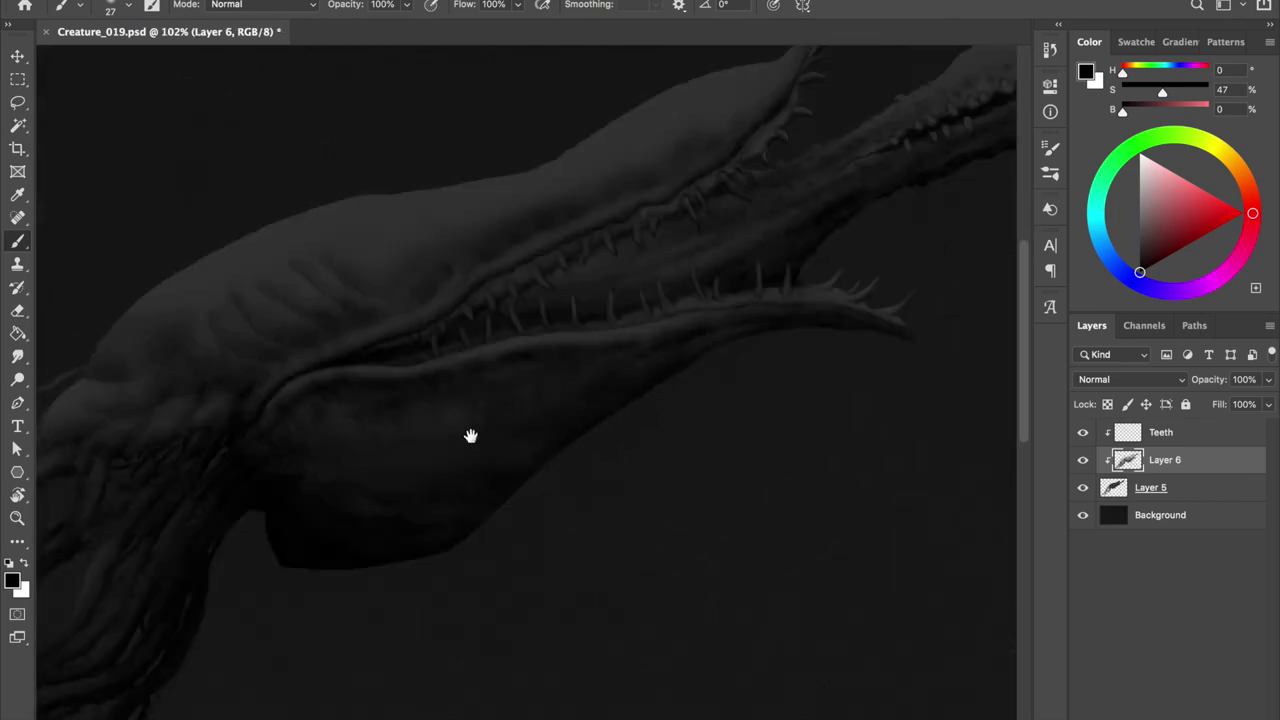
# Zoom in on the lower jaw tip and set a resized brush at 60% opacity
pyautogui.moveTo(231, 433); pyautogui.dragTo(243, 420)
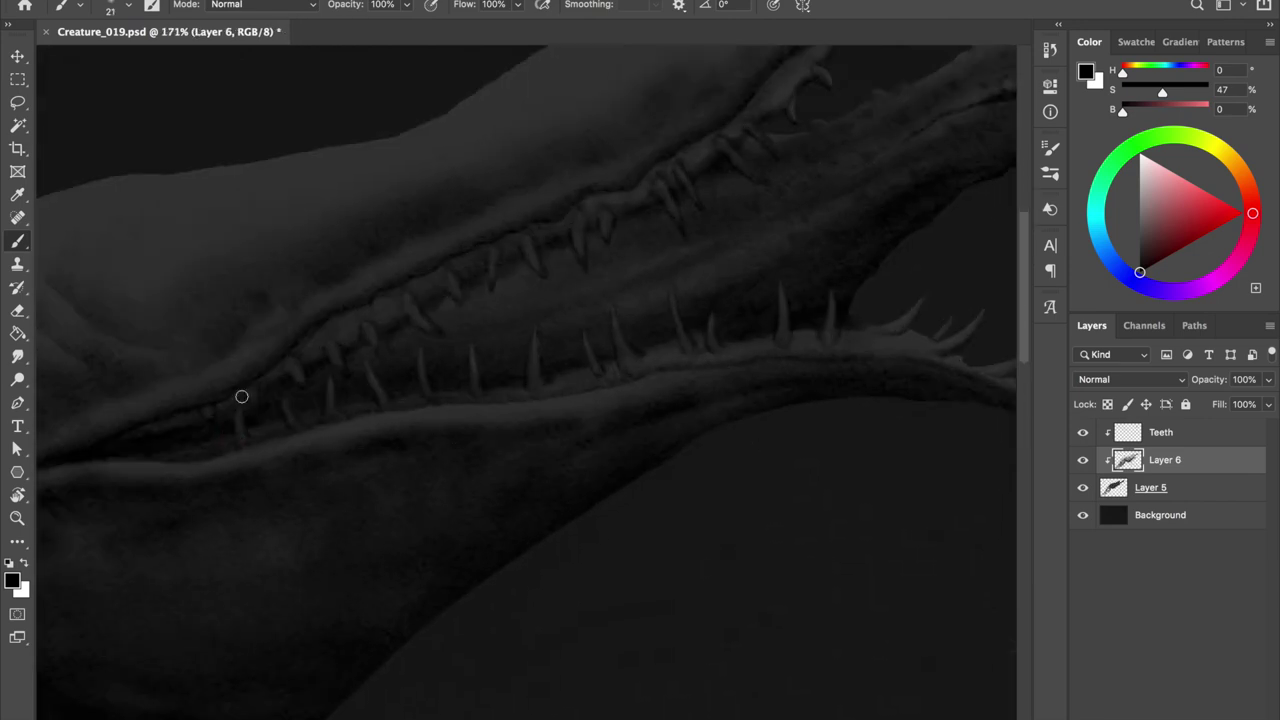
pyautogui.rightClick(243, 420)
pyautogui.press('Escape')
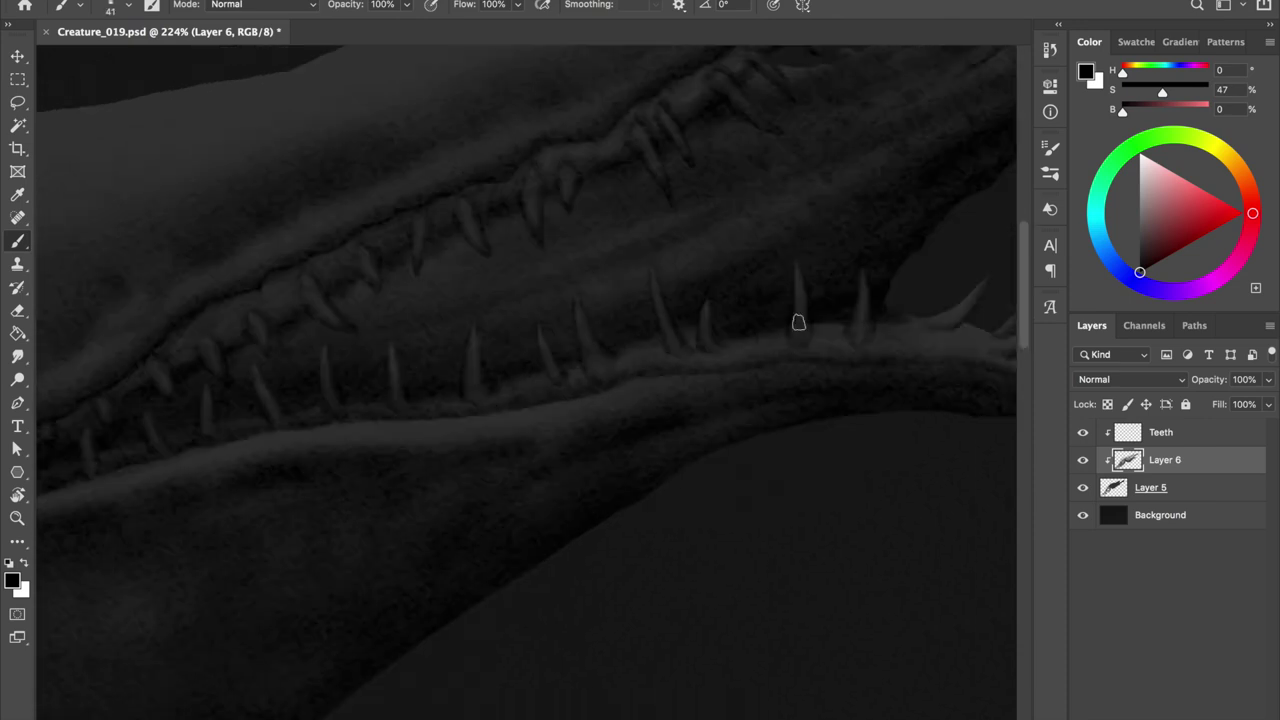
pyautogui.moveTo(554, 390); pyautogui.dragTo(485, 400)
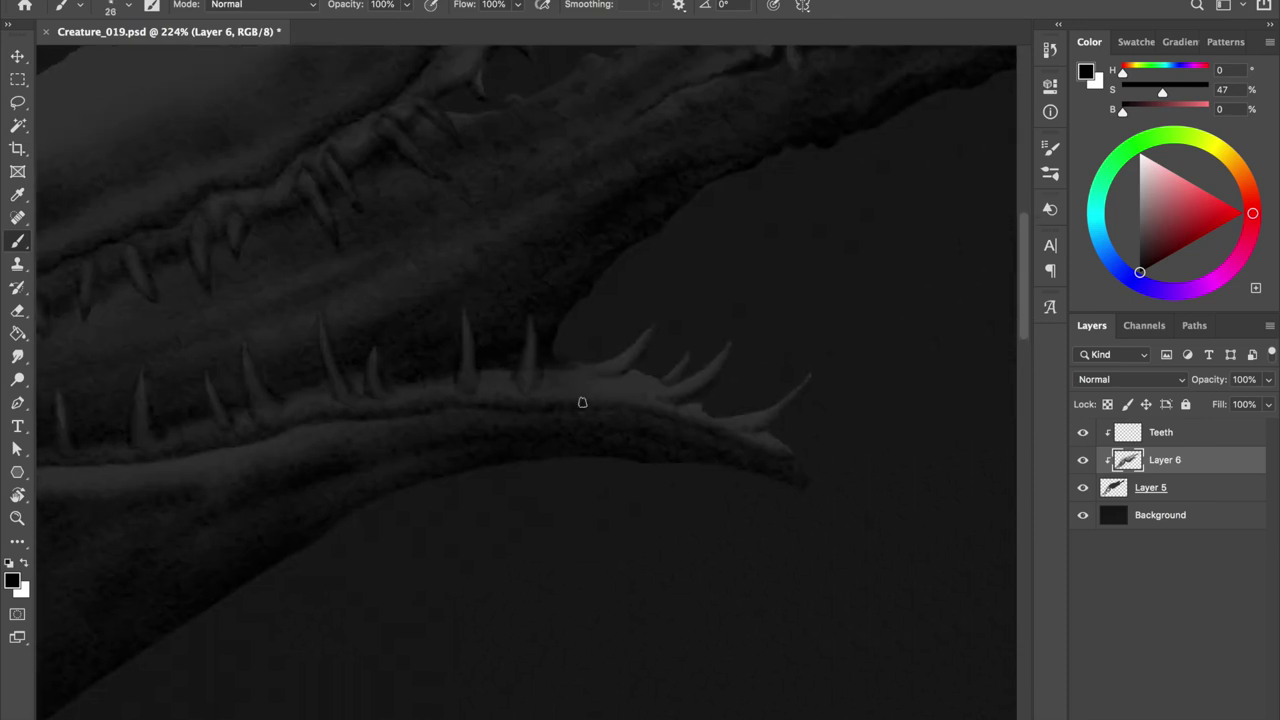
pyautogui.rightClick(594, 375)
pyautogui.moveTo(455, 397); pyautogui.dragTo(474, 387)
pyautogui.press('6')
# Shade around the upper teeth, then return to full opacity with a smaller brush
pyautogui.moveTo(161, 442)
pyautogui.mouseDown()
pyautogui.moveTo(684, 353)
pyautogui.moveTo(658, 351)
pyautogui.mouseUp()
pyautogui.press('[')
pyautogui.press('[')
pyautogui.press(']')
pyautogui.press(']')
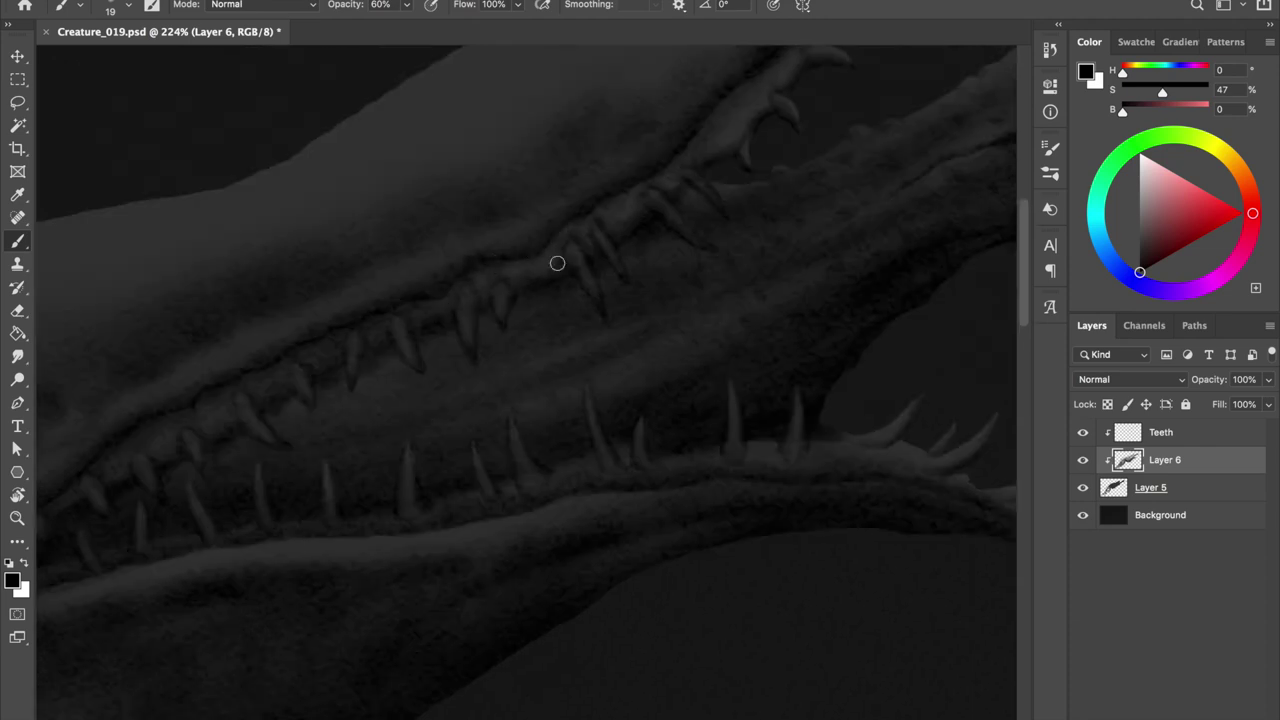
pyautogui.moveTo(466, 308); pyautogui.dragTo(458, 312)
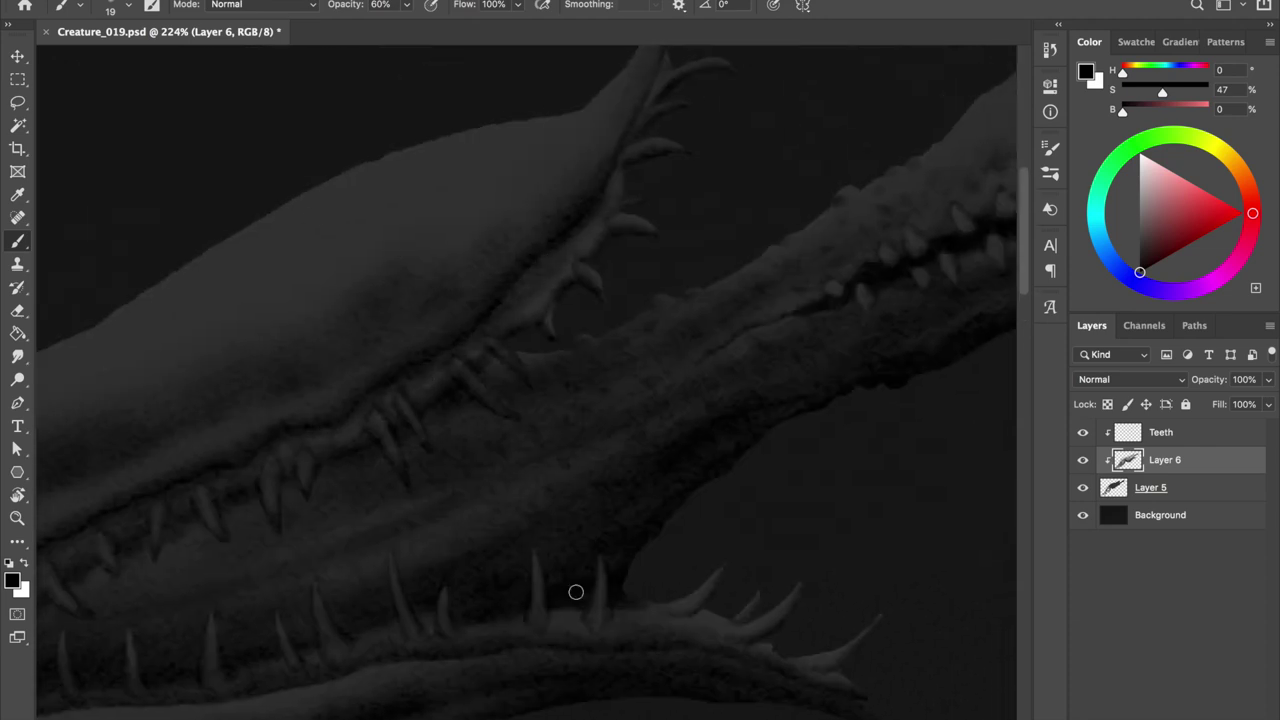
pyautogui.press('0')
pyautogui.press('[')
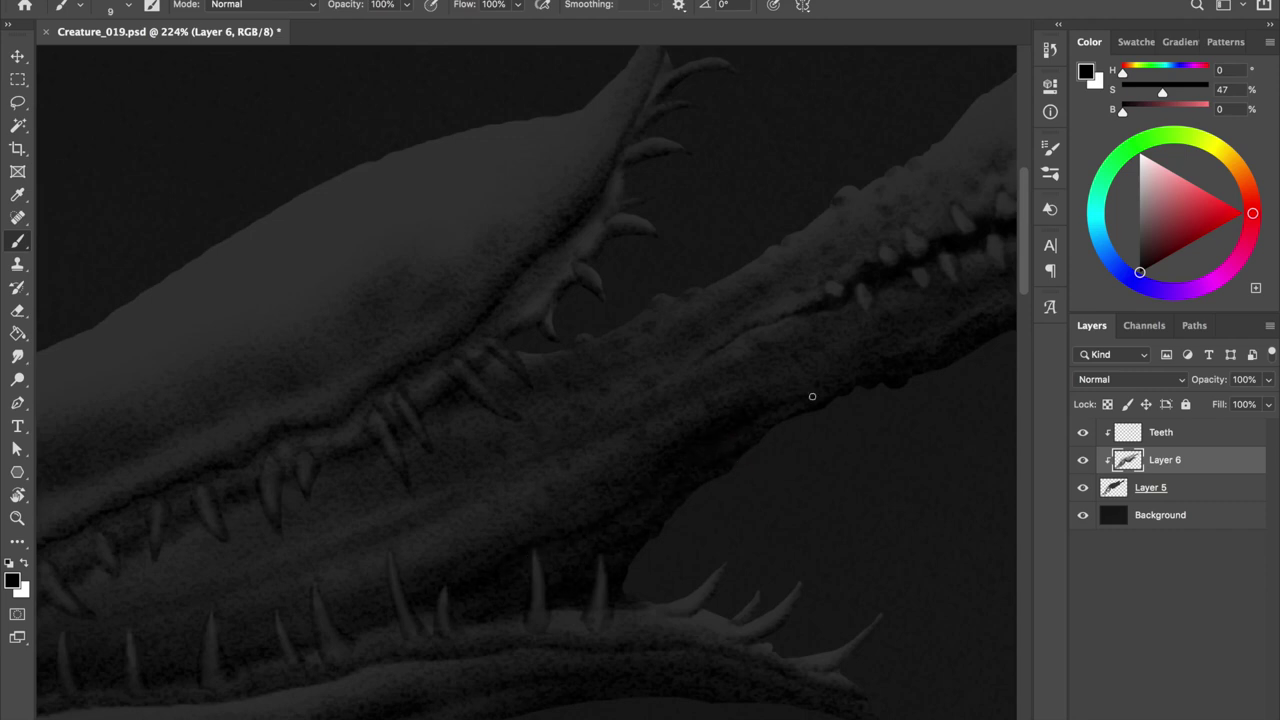
# Refine gum shading along the snout tip and lower teeth, then switch to a small eraser
pyautogui.moveTo(901, 339); pyautogui.dragTo(706, 395)
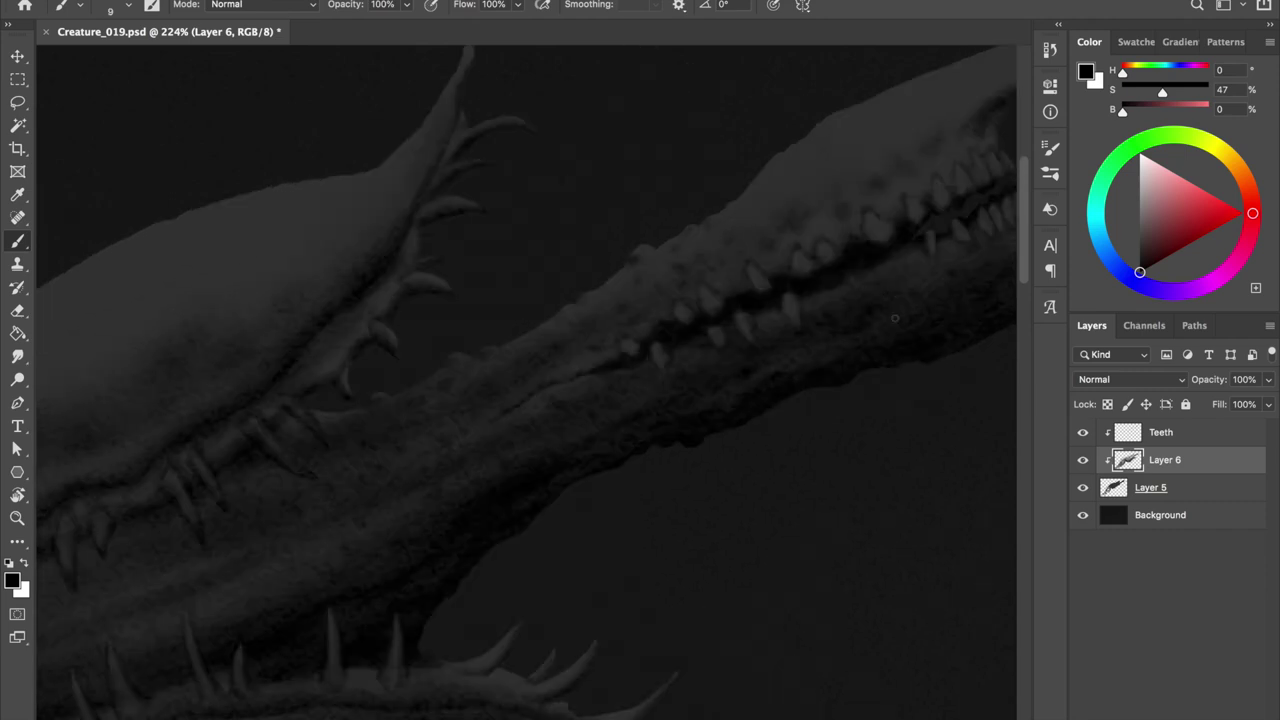
pyautogui.moveTo(907, 323); pyautogui.dragTo(810, 357)
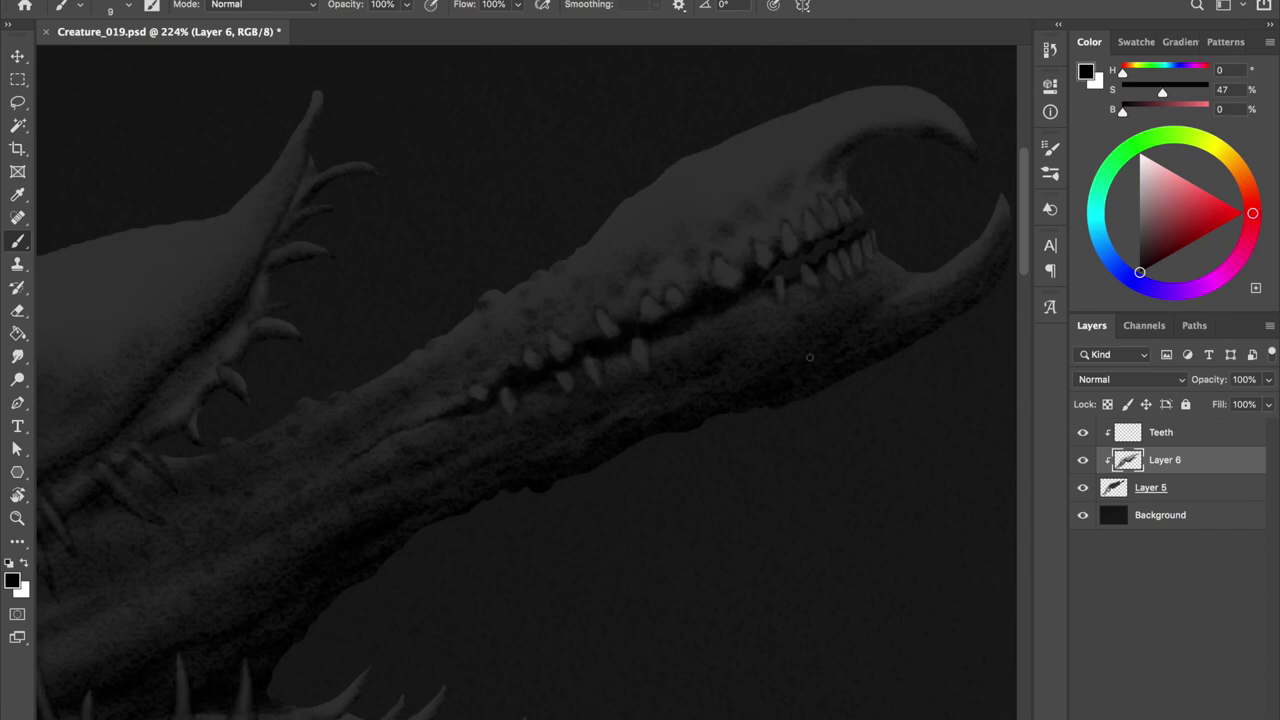
pyautogui.moveTo(447, 432); pyautogui.dragTo(602, 392)
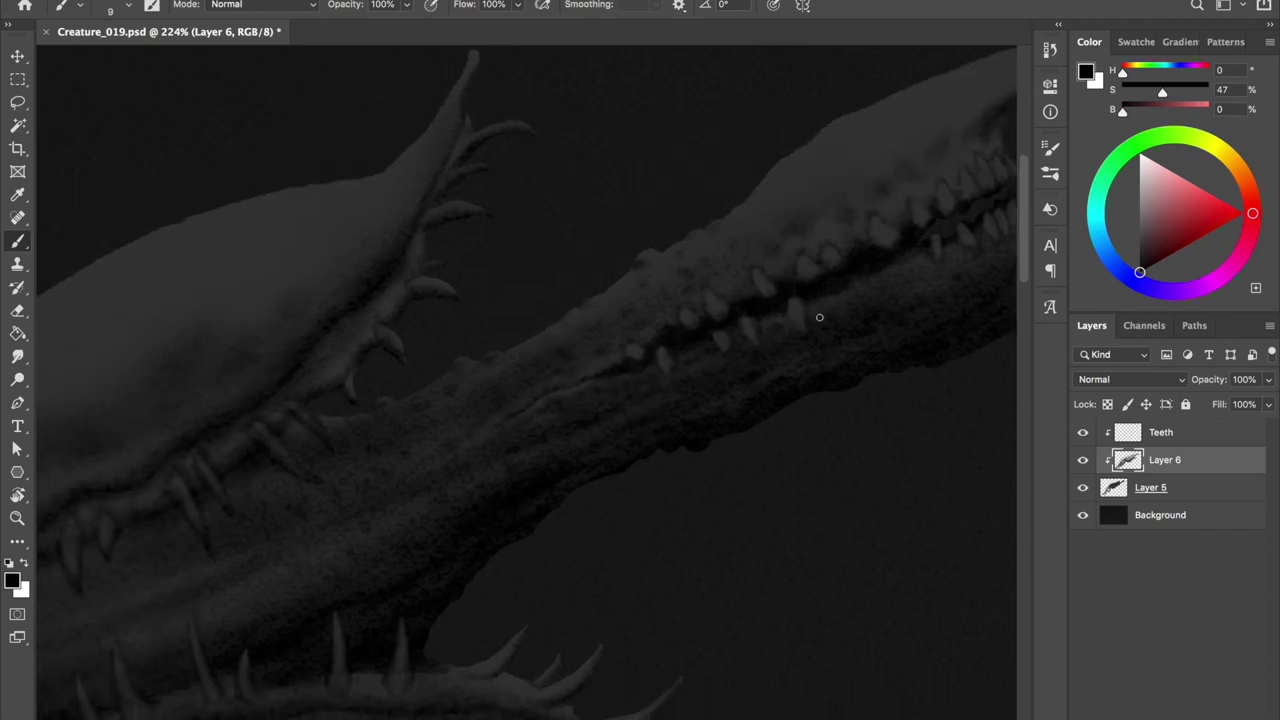
pyautogui.press(']')
pyautogui.press(']')
pyautogui.rightClick(665, 274)
pyautogui.press('Escape')
pyautogui.press('e')
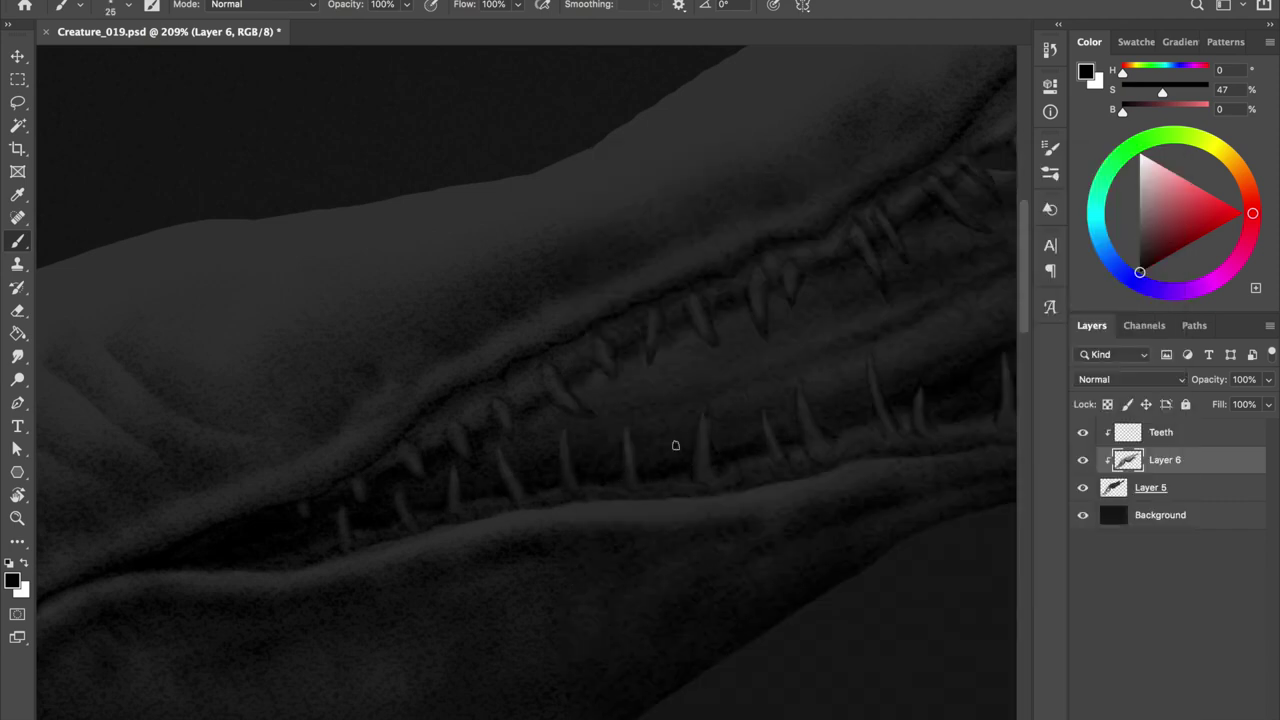
# Rotate the view along the jaw and fine-tune the brush size
pyautogui.moveTo(749, 385); pyautogui.dragTo(699, 472)
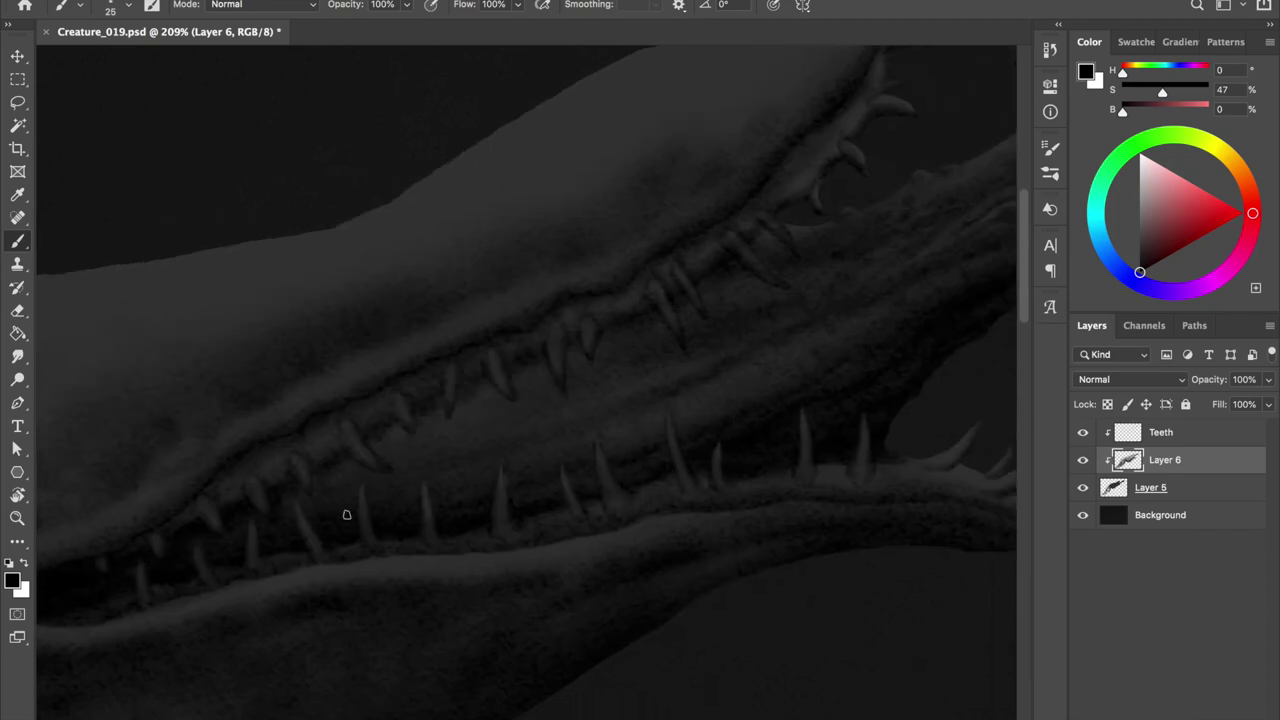
pyautogui.moveTo(334, 466); pyautogui.dragTo(322, 466)
pyautogui.press(']')
pyautogui.press(']')
pyautogui.rightClick(709, 212)
pyautogui.press('Escape')
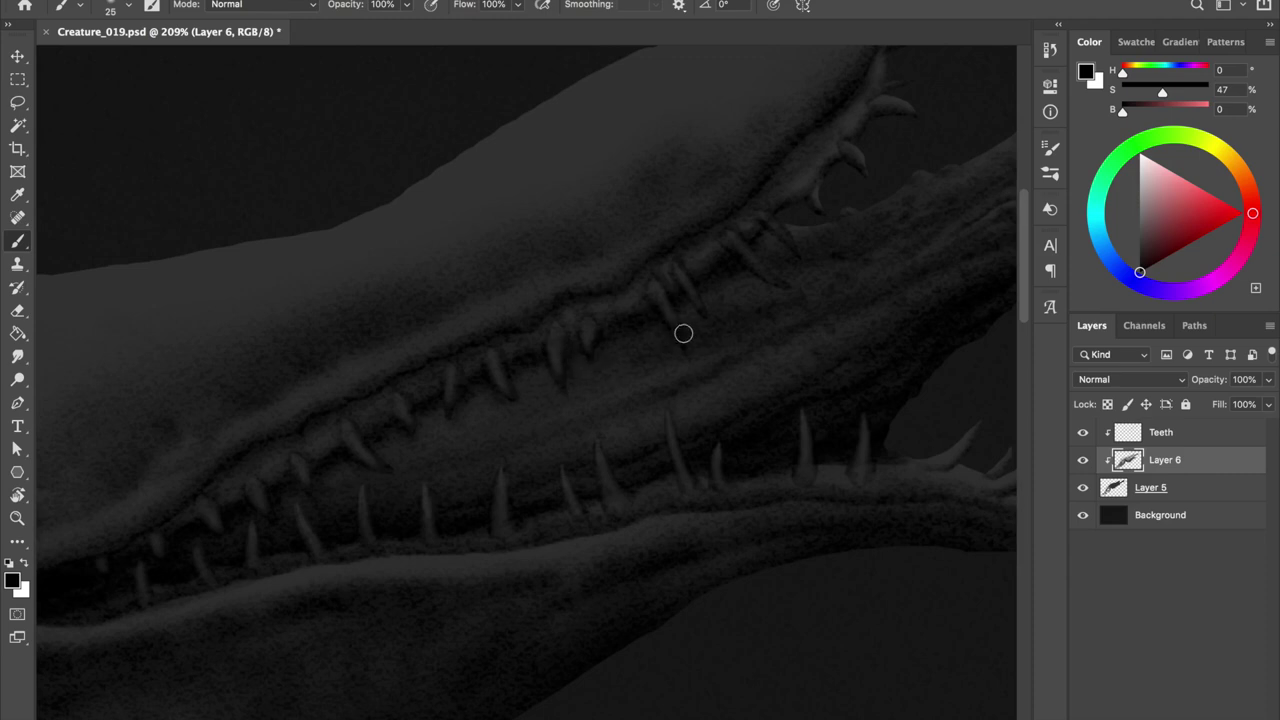
pyautogui.moveTo(419, 528); pyautogui.dragTo(418, 537)
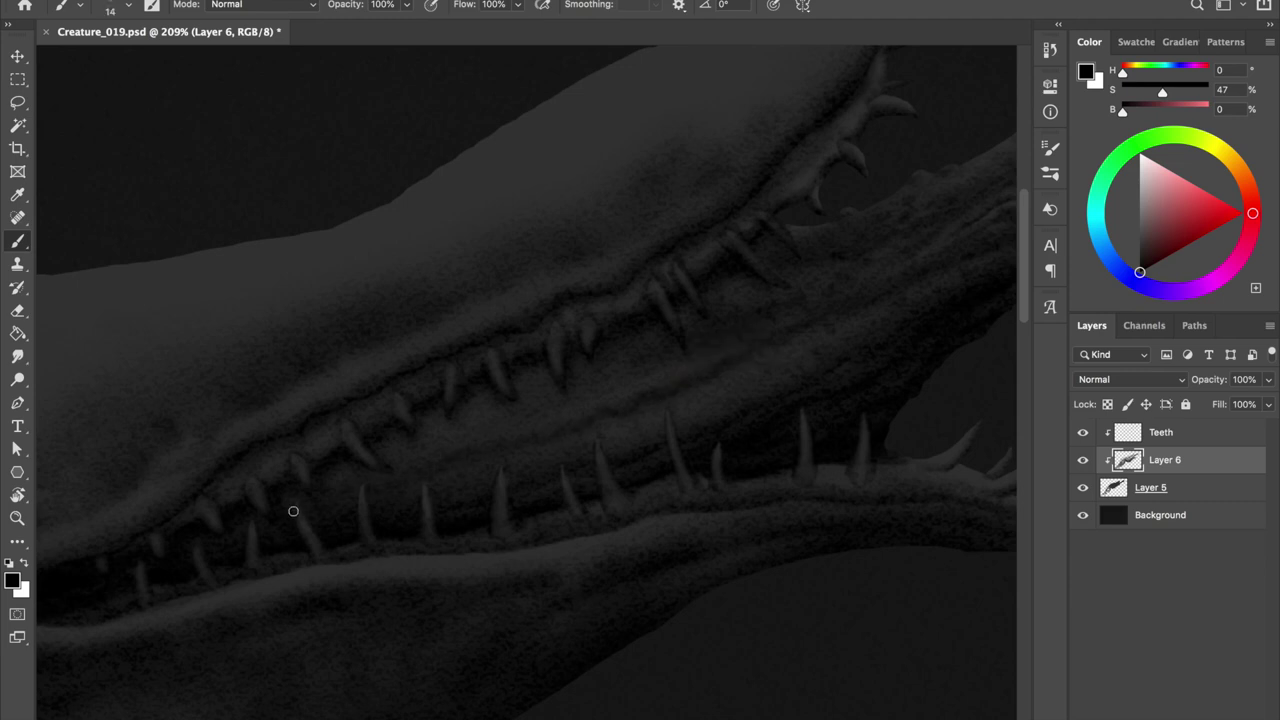
pyautogui.moveTo(728, 417); pyautogui.dragTo(736, 417)
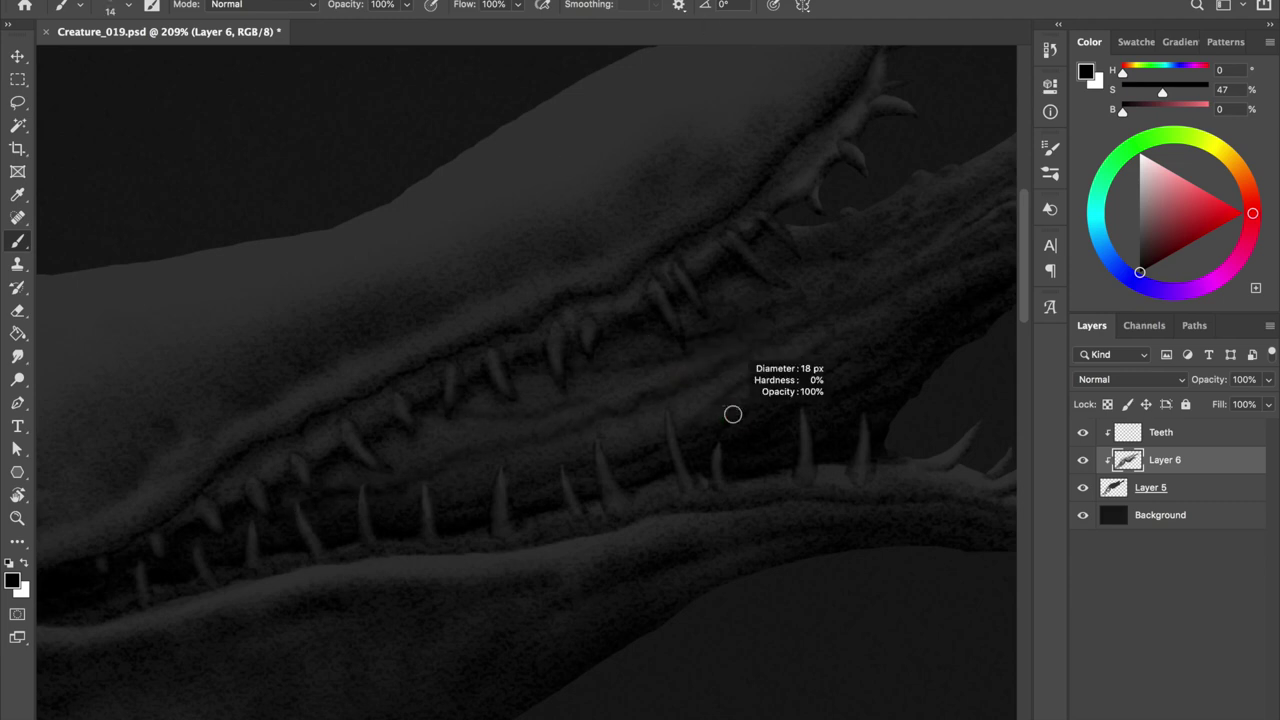
# Paint dark tone between the jaws and near the upper teeth, with eraser touch-ups
pyautogui.moveTo(396, 488)
pyautogui.mouseDown()
pyautogui.moveTo(490, 450)
pyautogui.moveTo(437, 423)
pyautogui.moveTo(370, 450)
pyautogui.moveTo(588, 389)
pyautogui.moveTo(611, 331)
pyautogui.moveTo(691, 369)
pyautogui.moveTo(457, 414)
pyautogui.mouseUp()
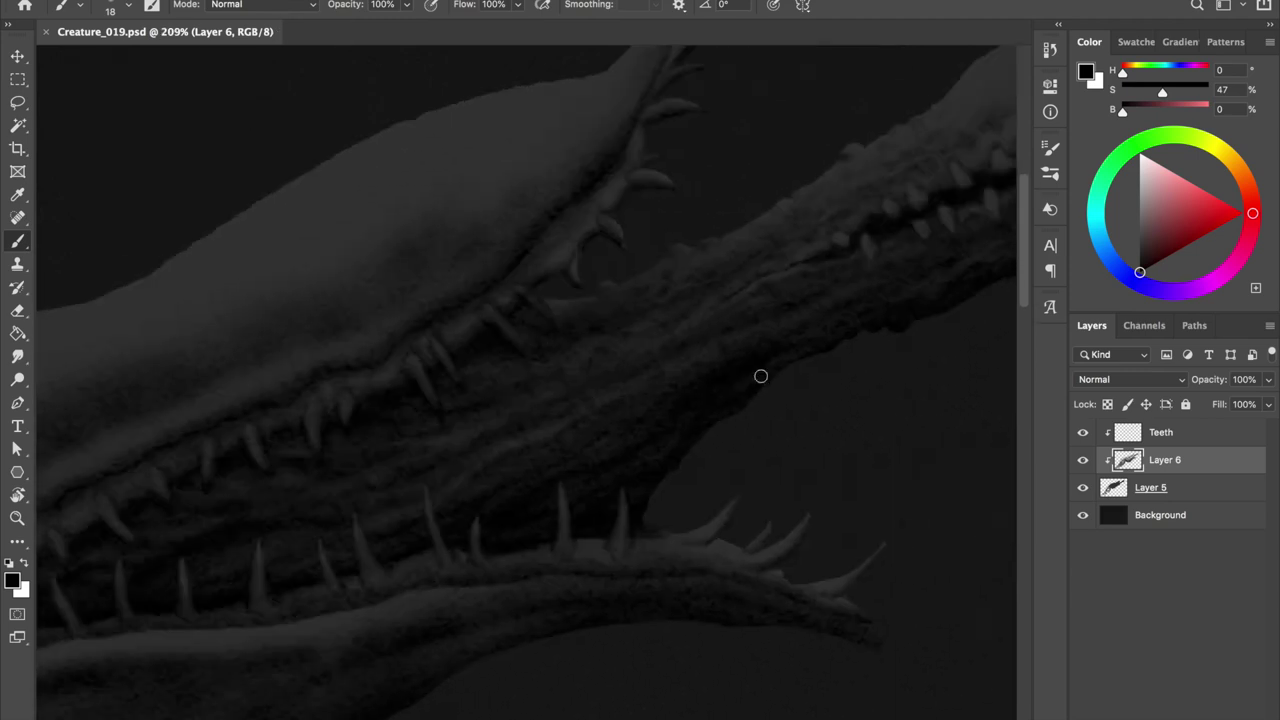
pyautogui.moveTo(578, 310); pyautogui.dragTo(544, 302)
pyautogui.press('[')
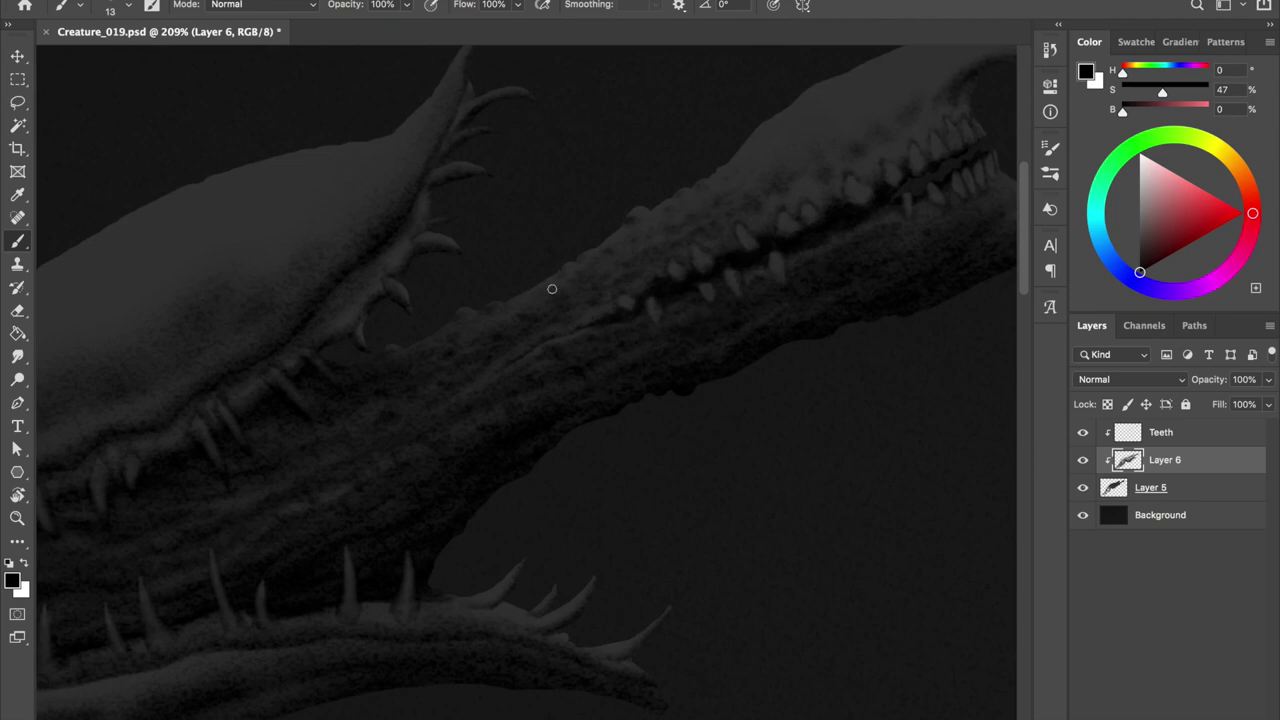
pyautogui.press('e')
pyautogui.press('b')
pyautogui.press('e')
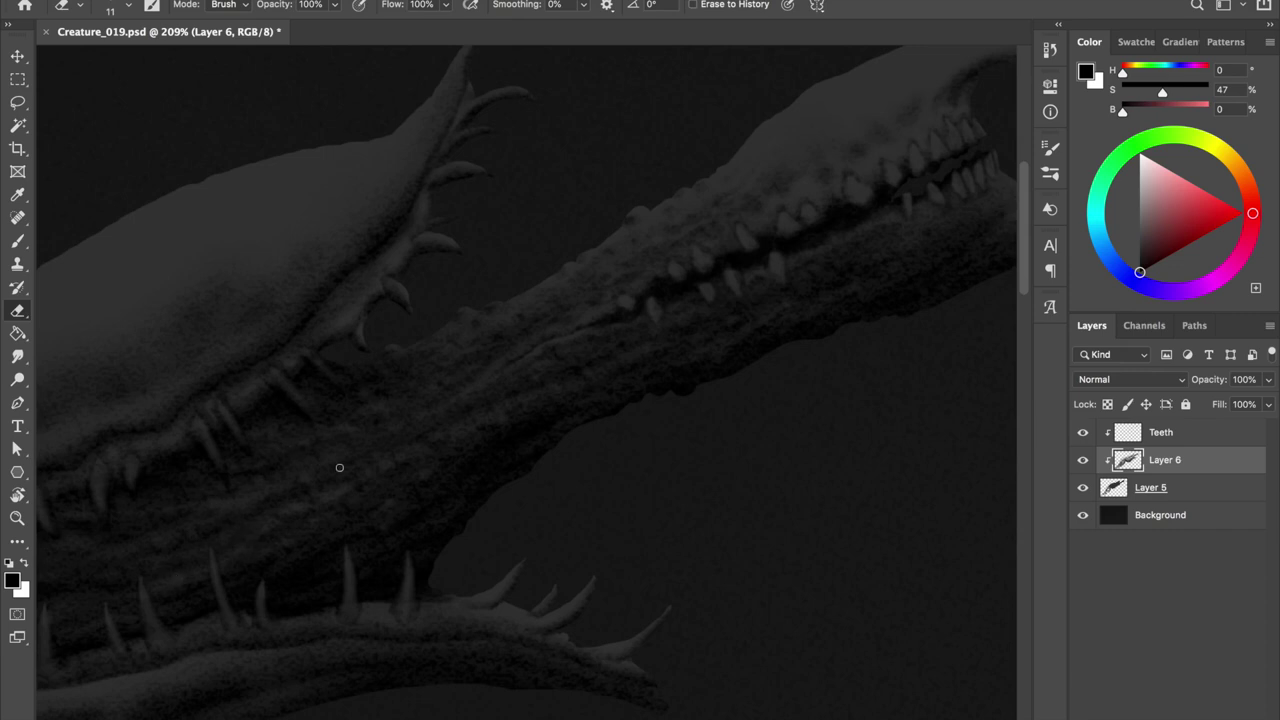
pyautogui.scroll(-3, 336, 529)
pyautogui.press('b')
pyautogui.scroll(3, 306, 480)
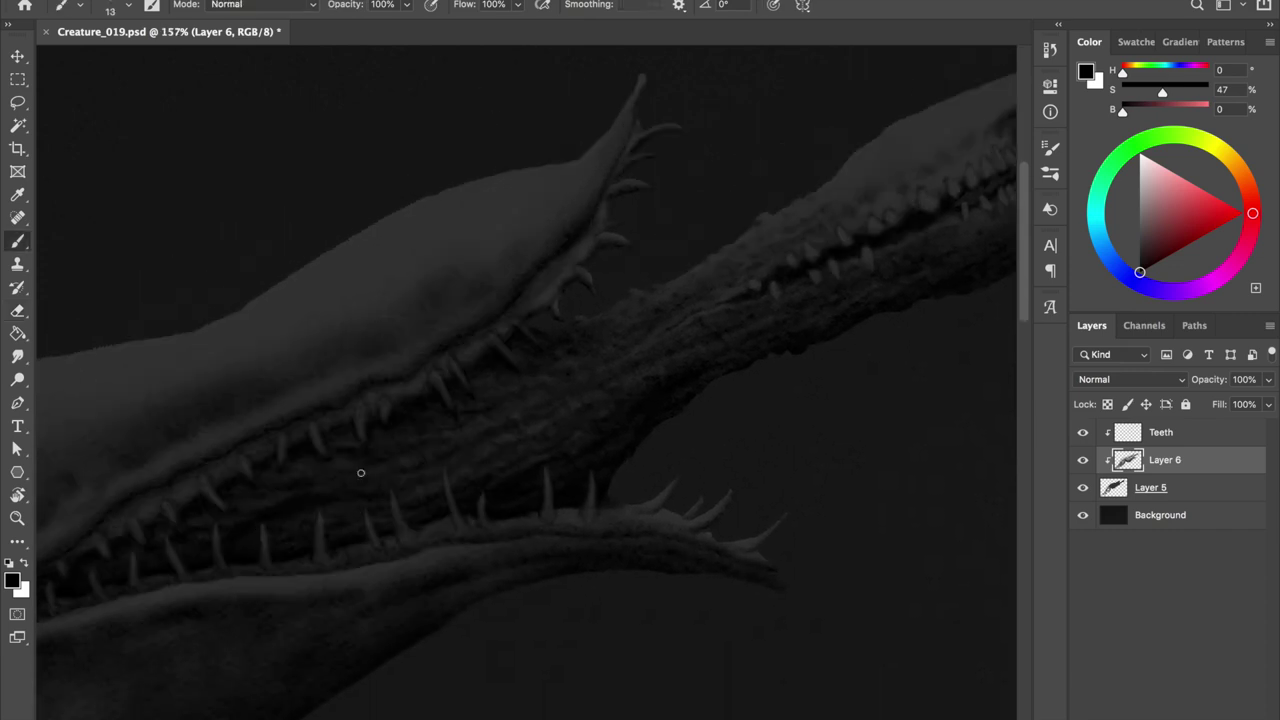
# View the head at 100%, set a 28 px brush and eraser at 50% opacity
pyautogui.moveTo(540, 446); pyautogui.dragTo(393, 484)
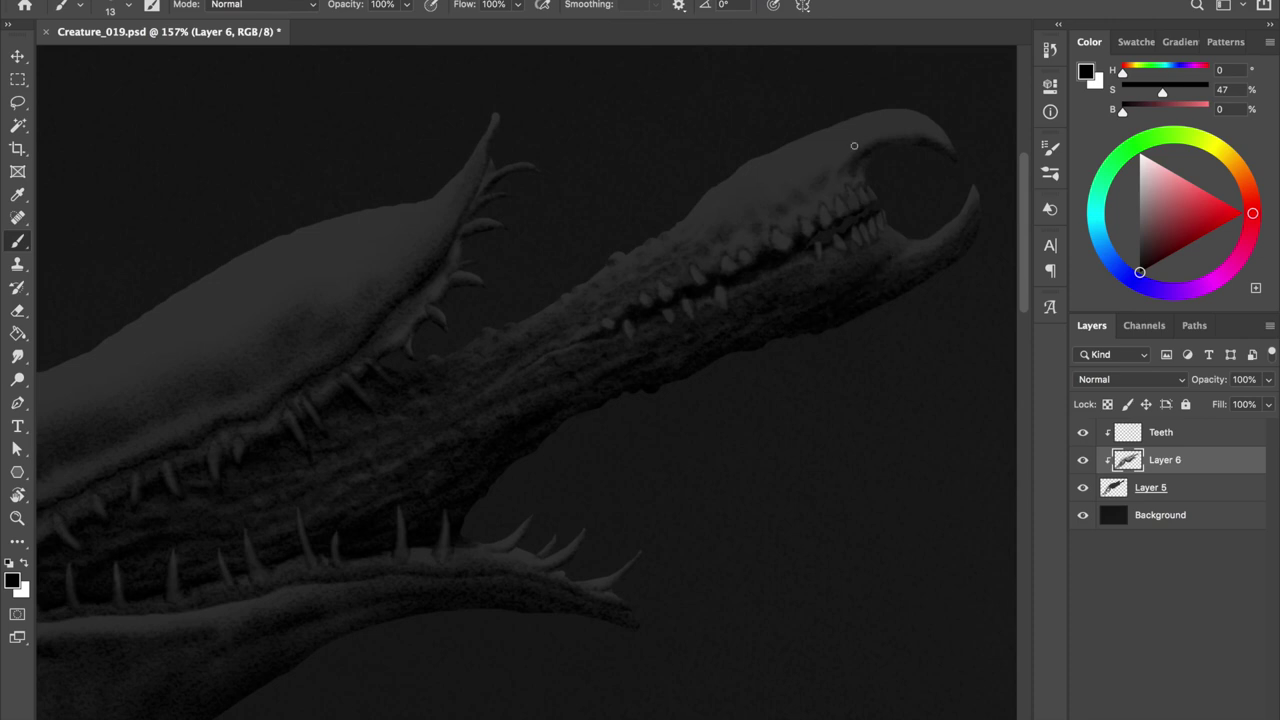
pyautogui.scroll(-3, 743, 309)
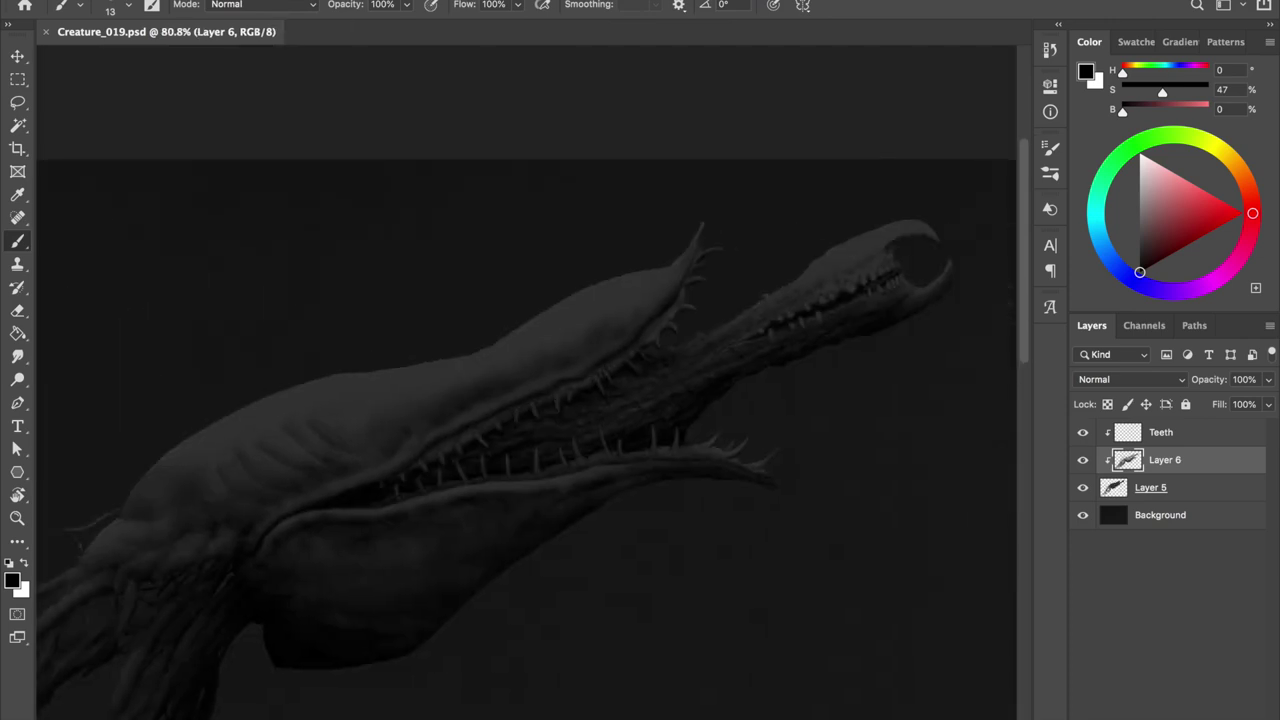
pyautogui.hotkey('ctrl', '1')
pyautogui.press('5')
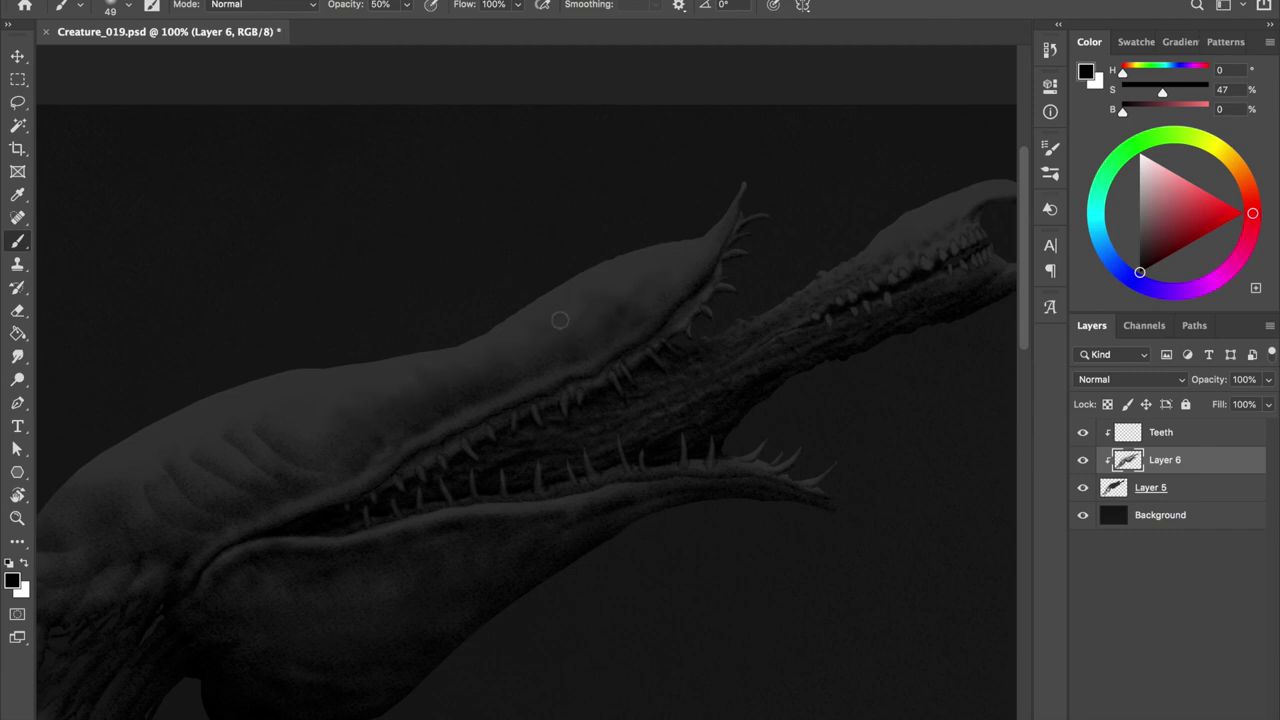
pyautogui.press('[')
pyautogui.press('[')
pyautogui.press('[')
pyautogui.moveTo(374, 431); pyautogui.dragTo(346, 429)
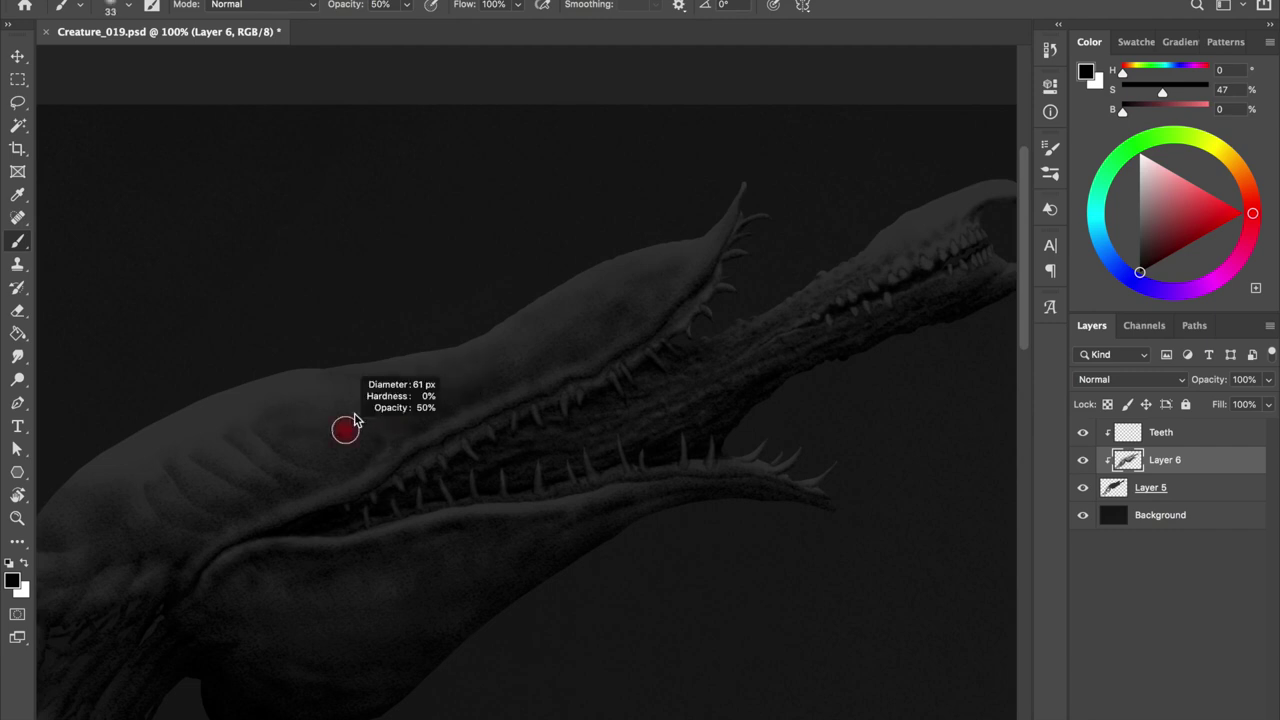
pyautogui.press('e')
pyautogui.press('5')
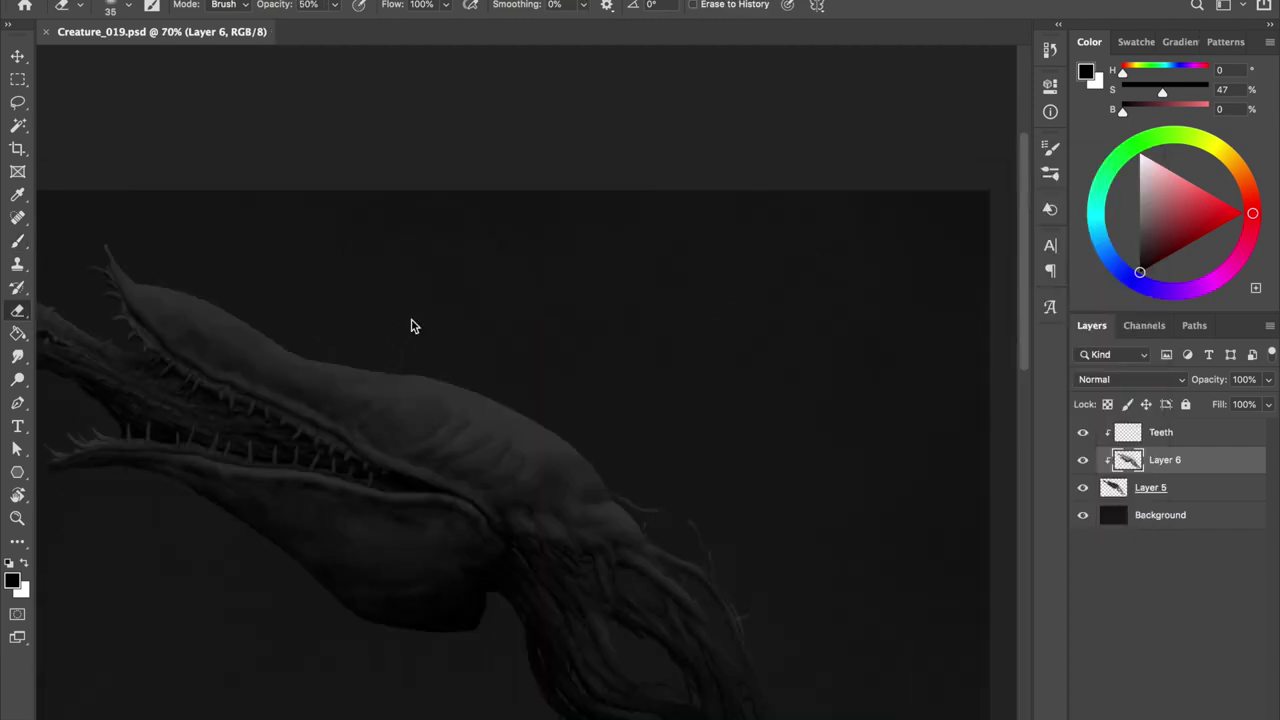
pyautogui.scroll(3, 411, 320)
pyautogui.scroll(3, 411, 320)
# Mirror the canvas horizontally and set a tiny soft brush for painting teeth
pyautogui.scroll(2, 411, 320)
pyautogui.press('b')
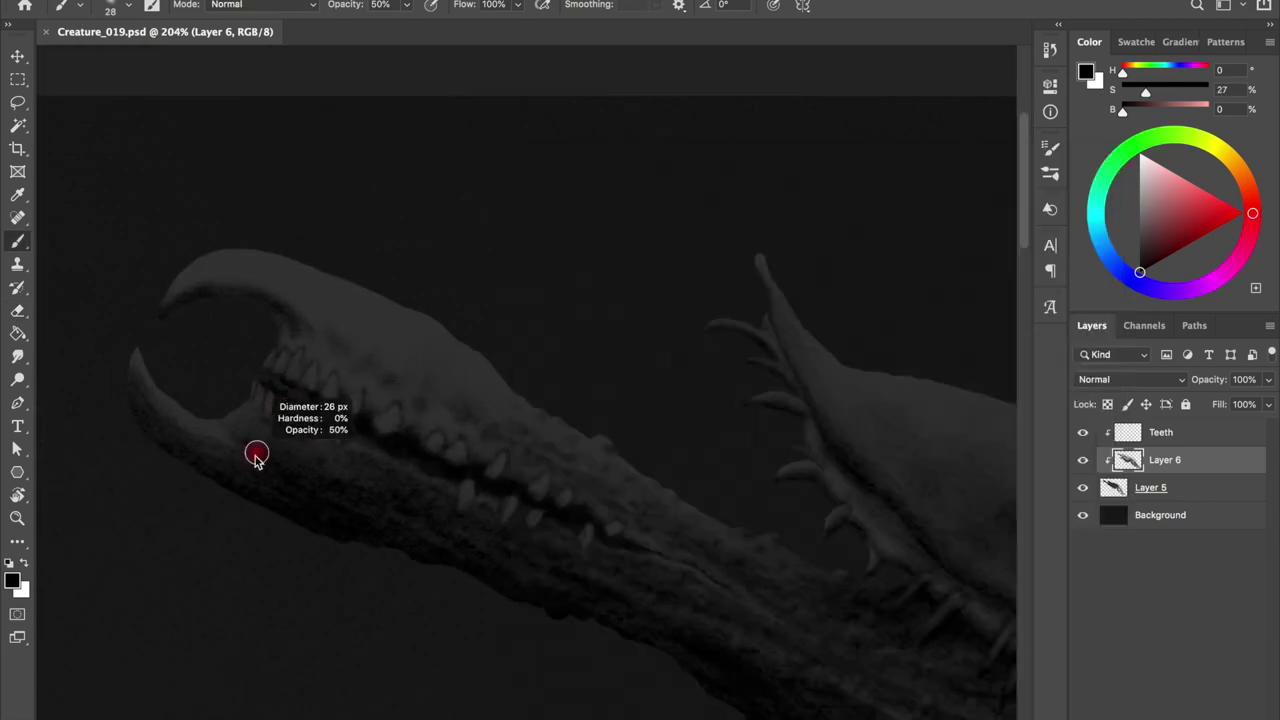
pyautogui.press('[')
pyautogui.press('[')
pyautogui.press('[')
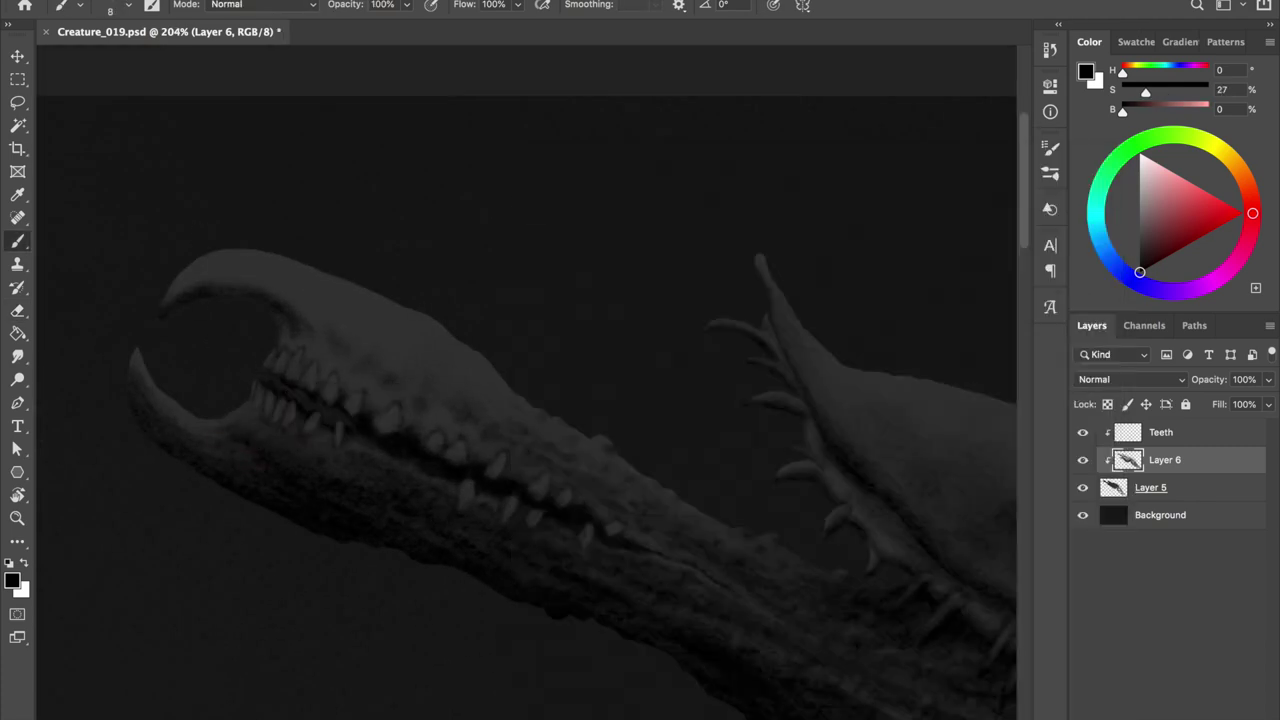
pyautogui.press('e')
pyautogui.press('b')
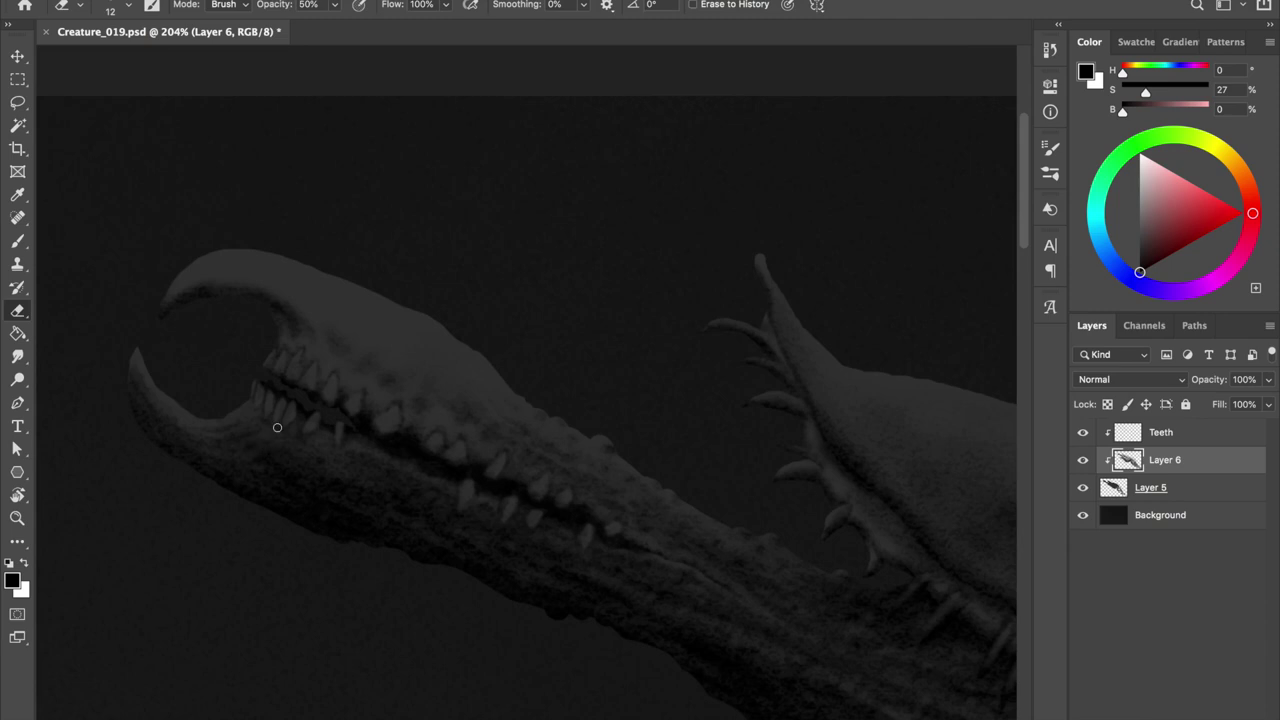
pyautogui.hotkey('ctrl', 'shift', 'h')
pyautogui.press(']')
pyautogui.press(']')
pyautogui.press(']')
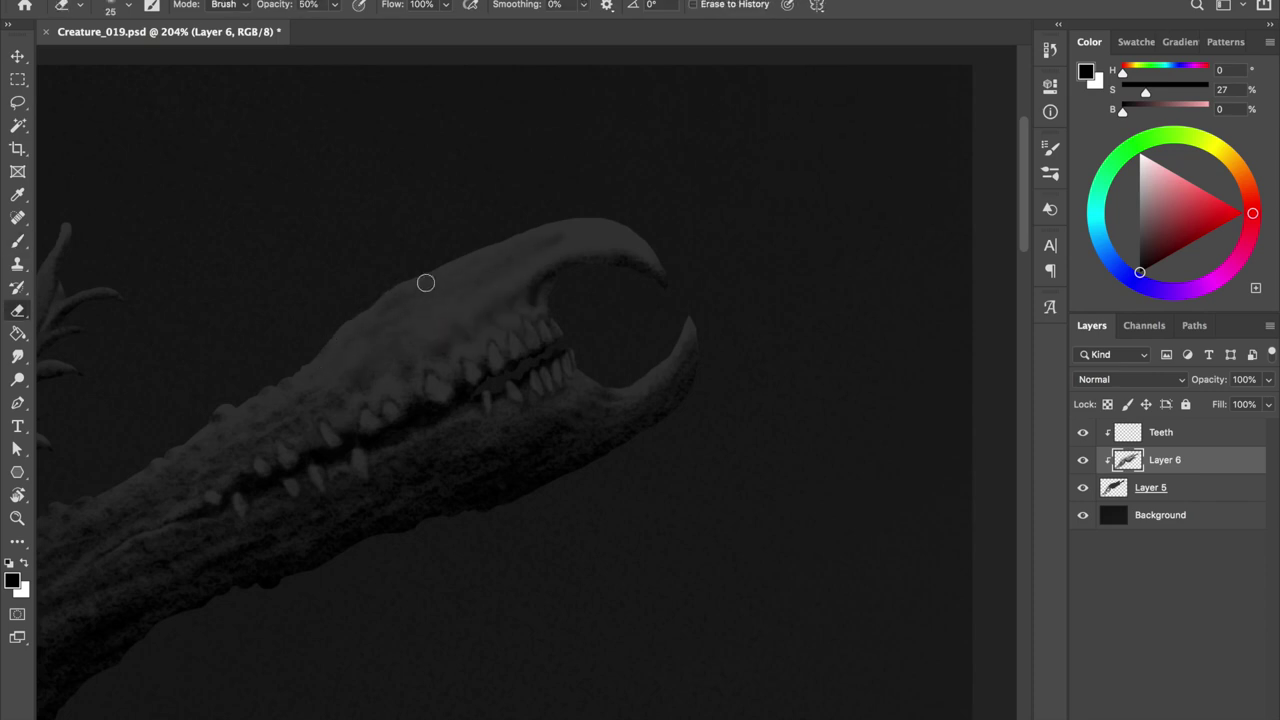
pyautogui.moveTo(560, 267); pyautogui.dragTo(531, 183)
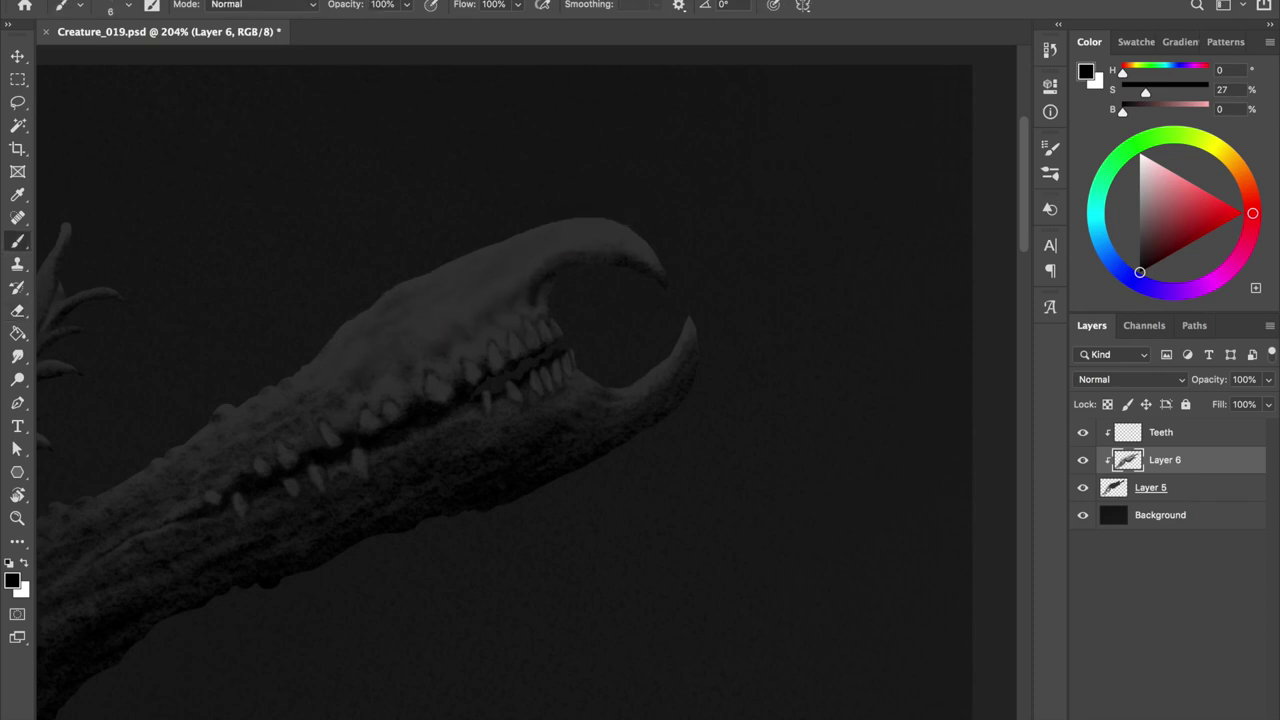
pyautogui.moveTo(543, 263); pyautogui.dragTo(560, 263)
# Paint and erase pale pointed teeth along the pincer-tipped snout
pyautogui.press('e')
pyautogui.press('b')
pyautogui.press('e')
pyautogui.press('b')
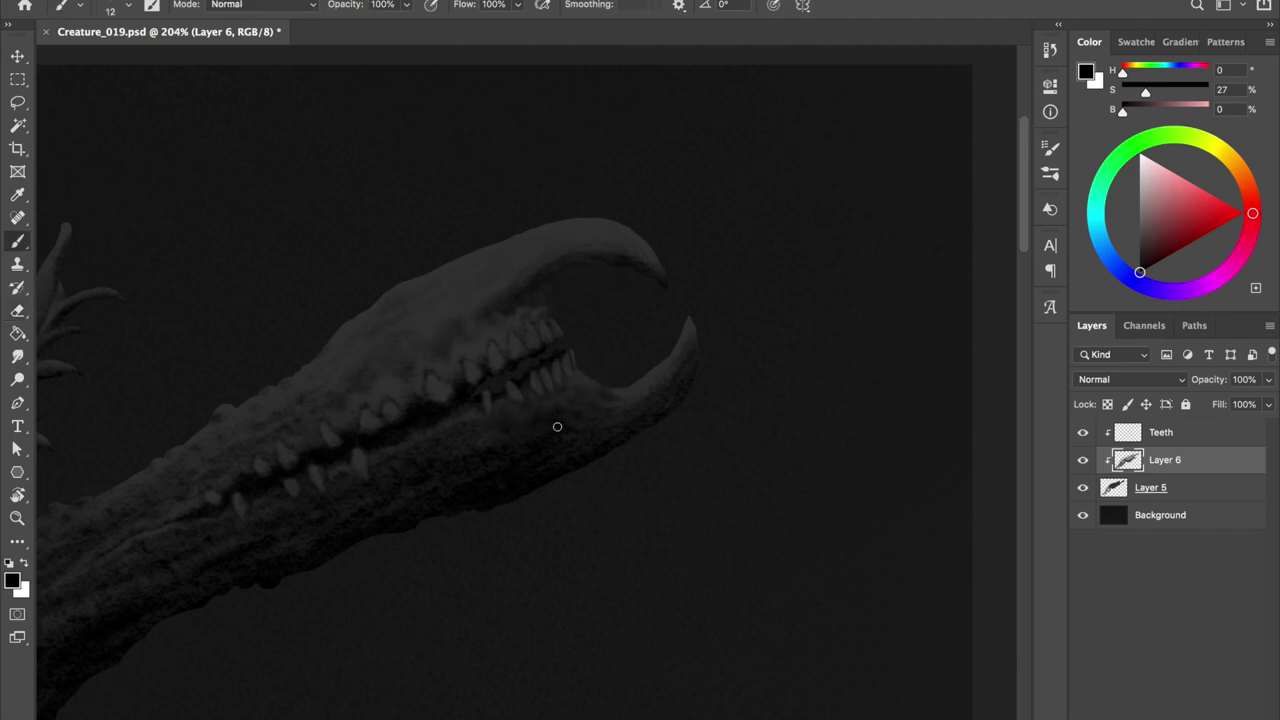
pyautogui.press('e')
pyautogui.press('b')
pyautogui.press(']')
# Touch up the Teeth layer, then merge it down into Layer 6
pyautogui.hotkey('alt', ']')
pyautogui.press('[')
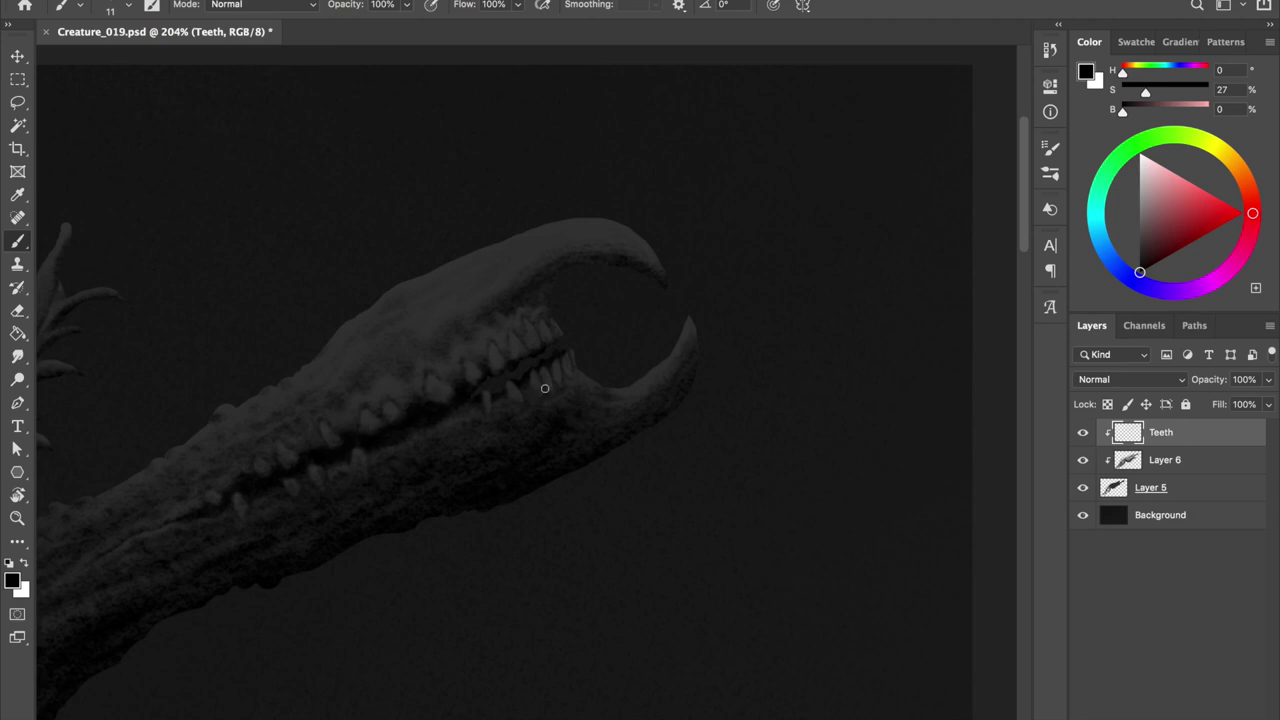
pyautogui.press('e')
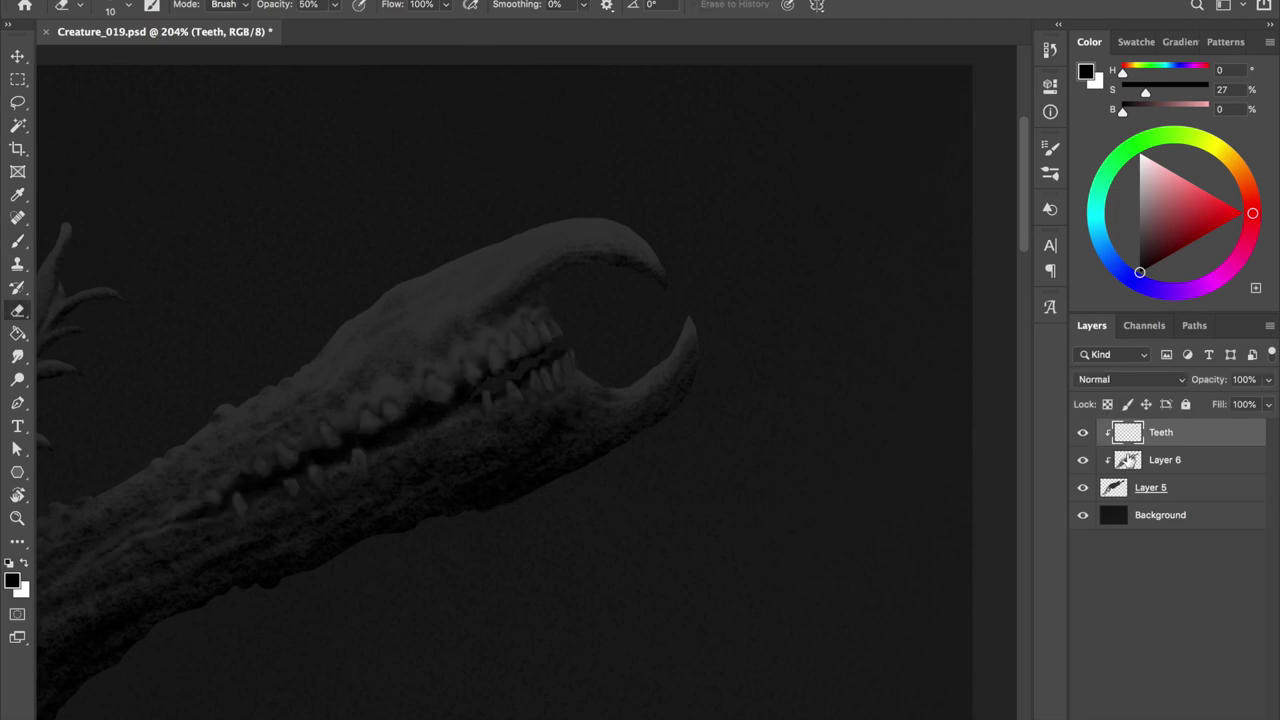
pyautogui.hotkey('alt', '[')
pyautogui.hotkey('alt', ']')
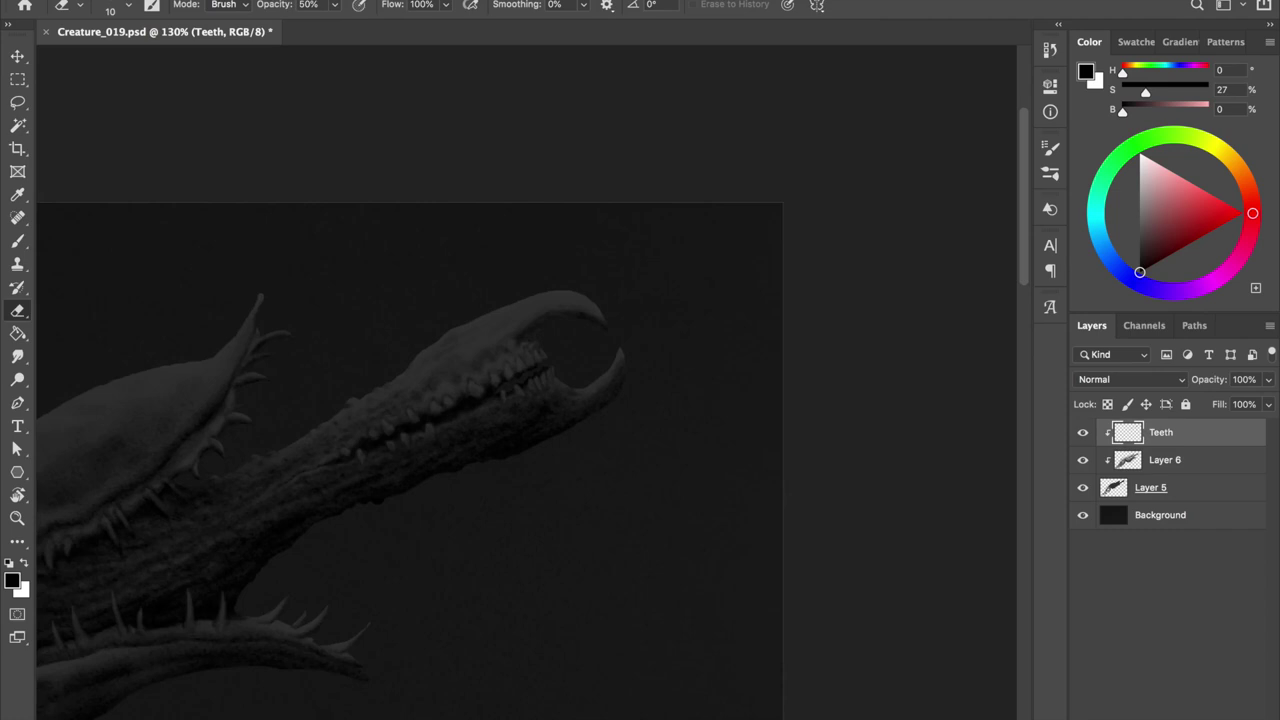
pyautogui.scroll(3, 391, 412)
pyautogui.hotkey('ctrl', 'e')
# Set a 9 px brush at 50% opacity using a dark grey sampled from the snout
pyautogui.press('b')
pyautogui.keyDown('alt'); pyautogui.click(391, 412); pyautogui.keyUp('alt')
pyautogui.press('[')
pyautogui.press('[')
pyautogui.press('5')
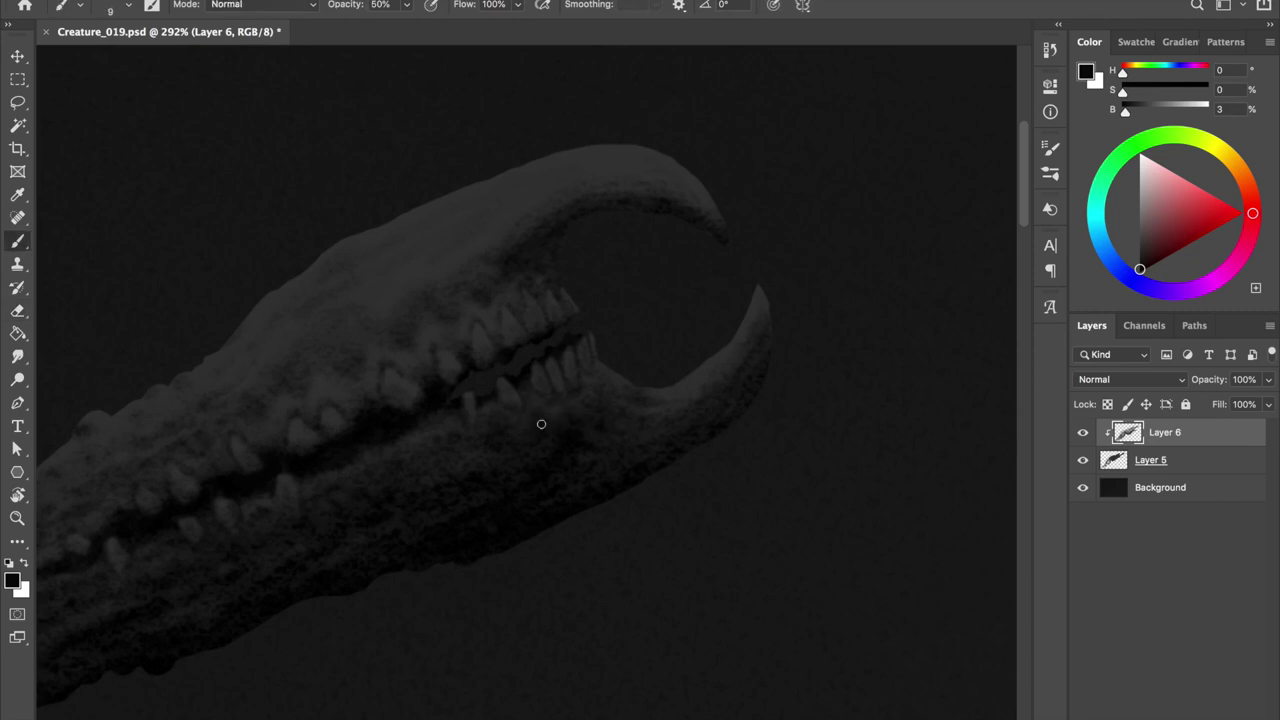
# Erase around the snout teeth with a 9 px eraser and save the painting
pyautogui.press('e')
pyautogui.press('b')
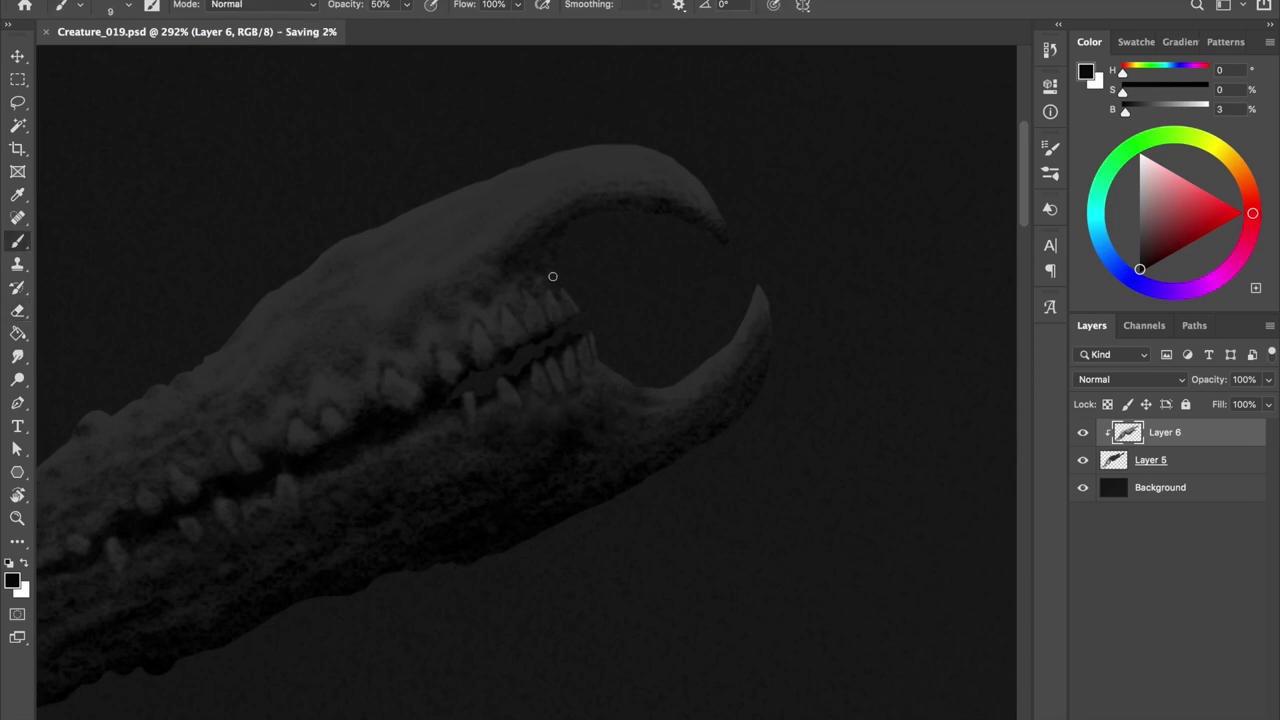
pyautogui.press('e')
pyautogui.press('b')
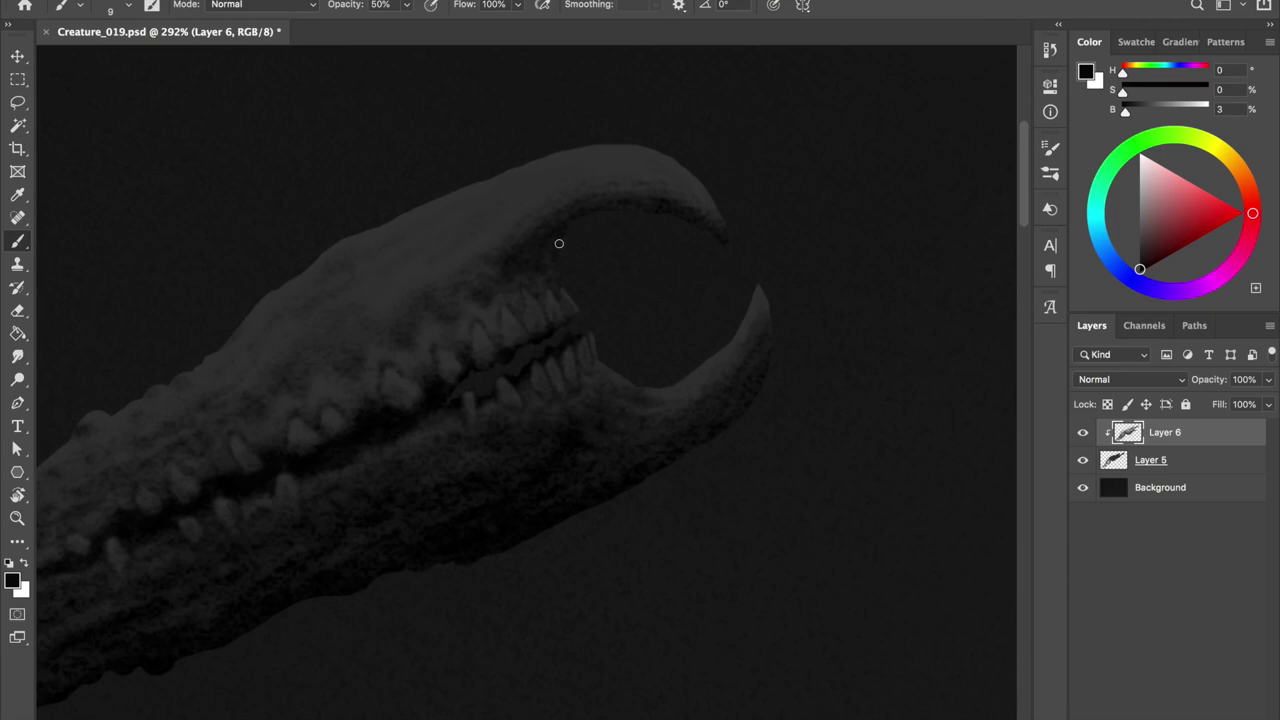
pyautogui.press('e')
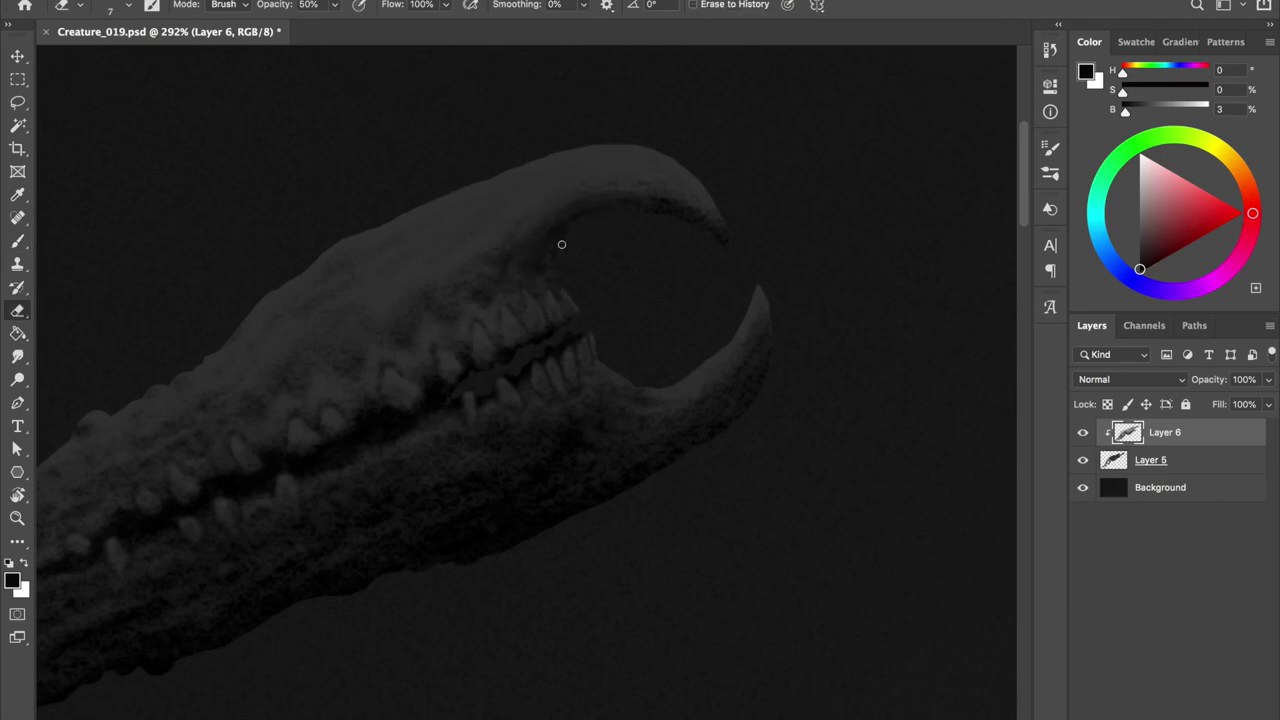
pyautogui.press('b')
pyautogui.press('e')
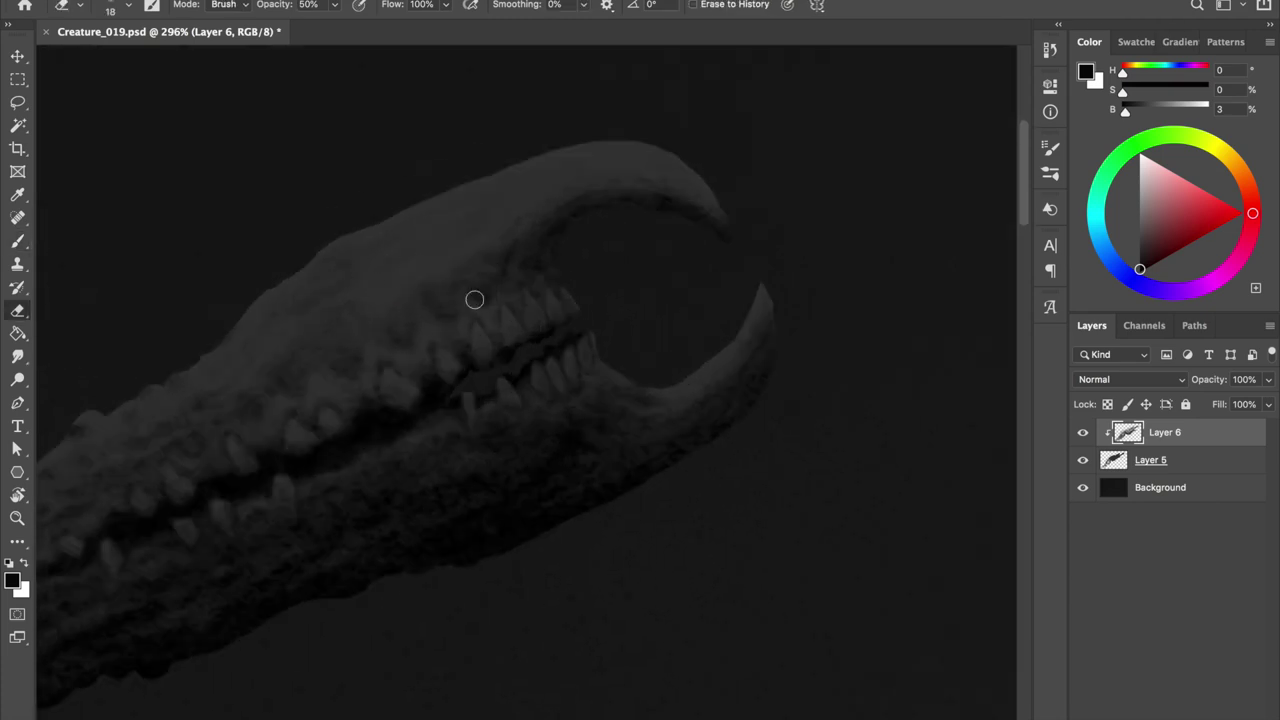
pyautogui.press('[')
pyautogui.press('[')
pyautogui.press('[')
pyautogui.scroll(-3, 546, 373)
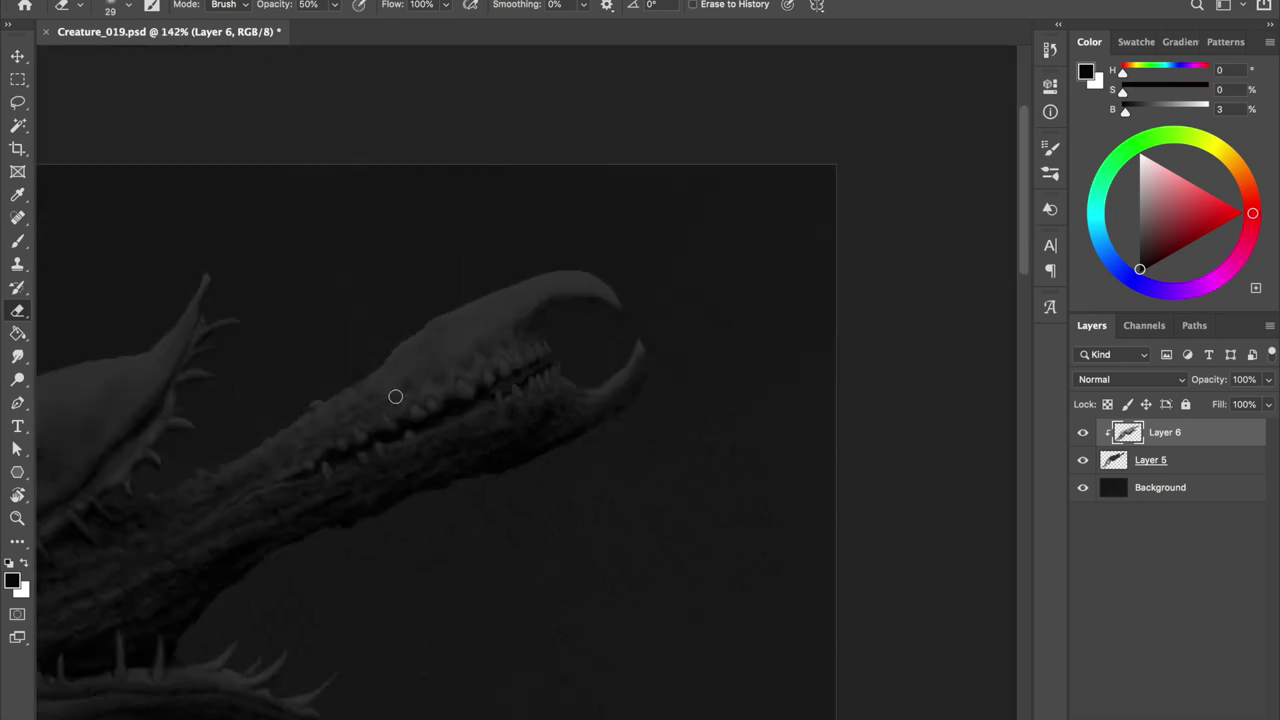
pyautogui.scroll(-2, 523, 249)
pyautogui.scroll(2, 624, 492)
pyautogui.hotkey('ctrl', 's')
pyautogui.scroll(4, 624, 492)
# Return to the brush at 100% opacity and sample near-black for the gaps between teeth
pyautogui.press('b')
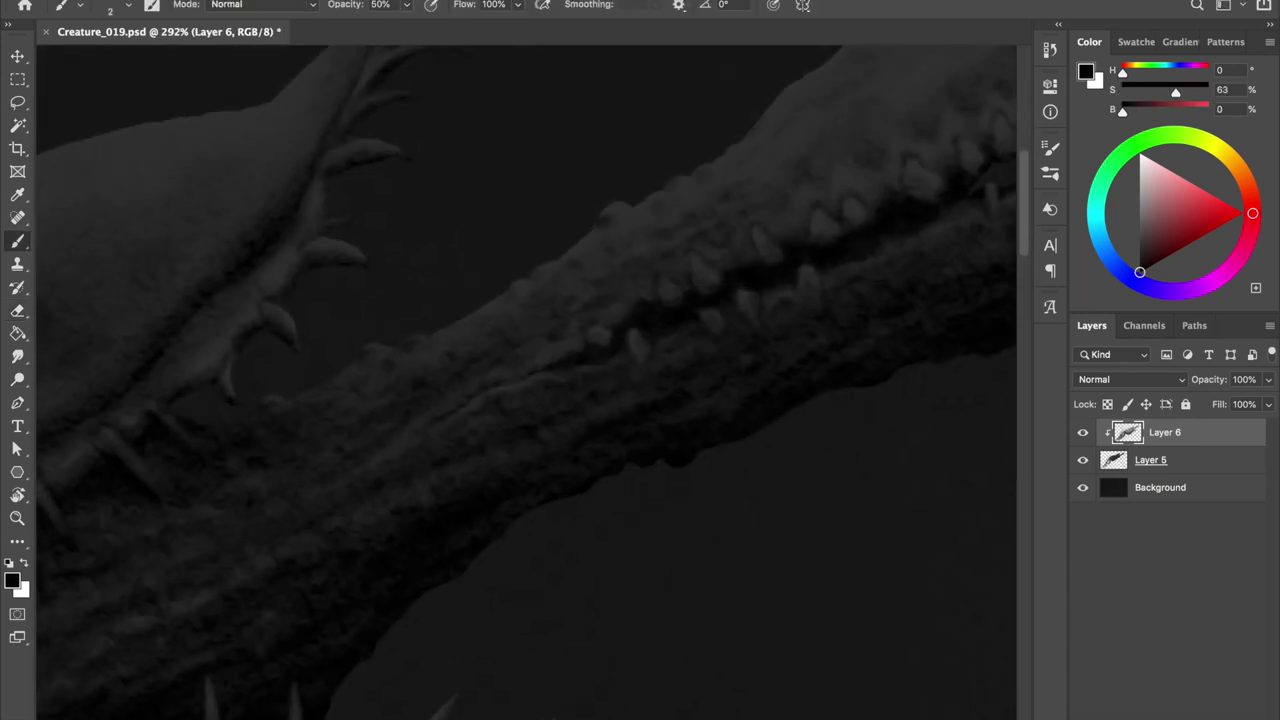
pyautogui.rightClick(664, 146)
pyautogui.press('Return')
pyautogui.press('0')
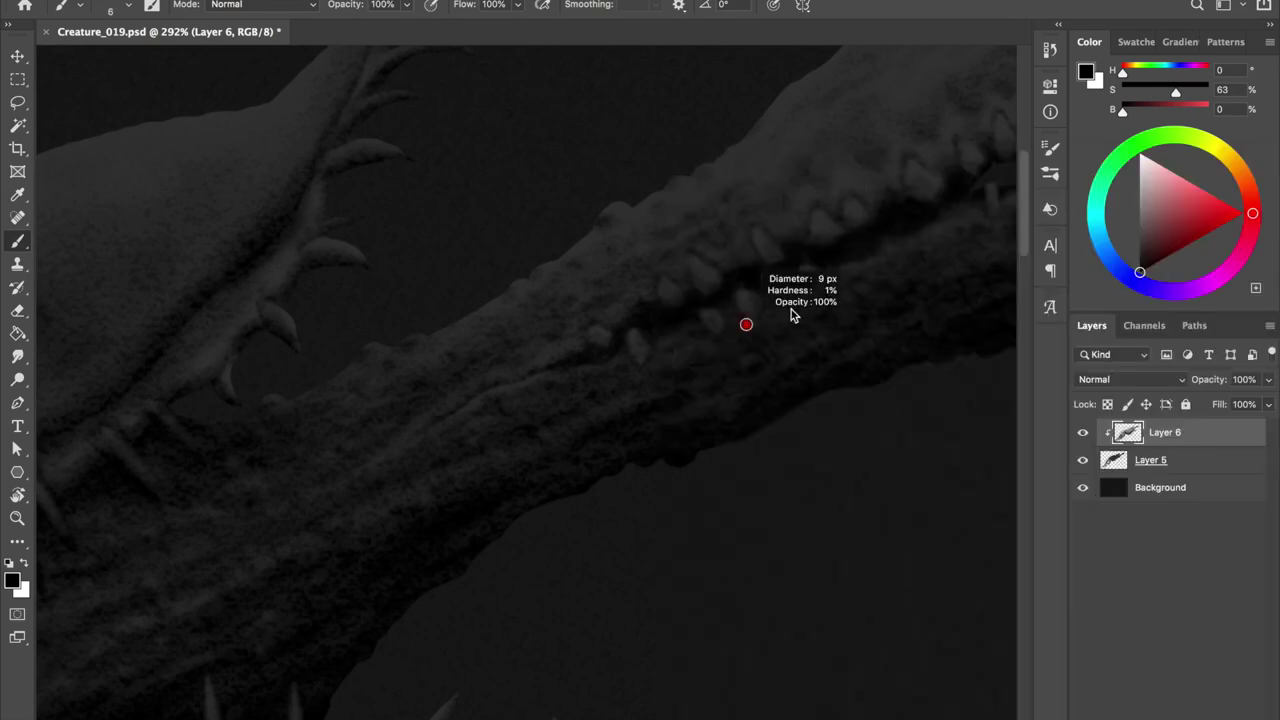
pyautogui.scroll(3, 622, 297)
pyautogui.hscroll(3, 523, 323)
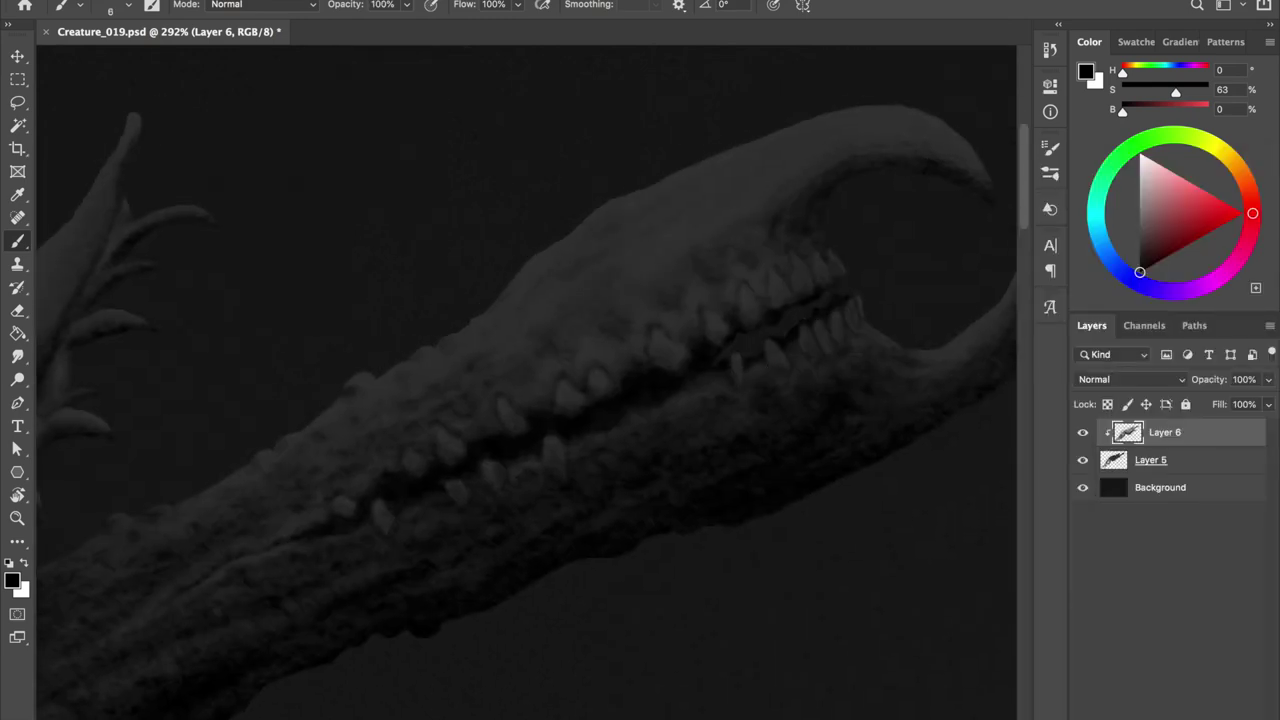
pyautogui.keyDown('alt'); pyautogui.click(768, 384); pyautogui.keyUp('alt')
pyautogui.keyDown('alt'); pyautogui.click(536, 467); pyautogui.keyUp('alt')
pyautogui.keyDown('alt'); pyautogui.click(541, 445); pyautogui.keyUp('alt')
pyautogui.scroll(-2, 700, 410)
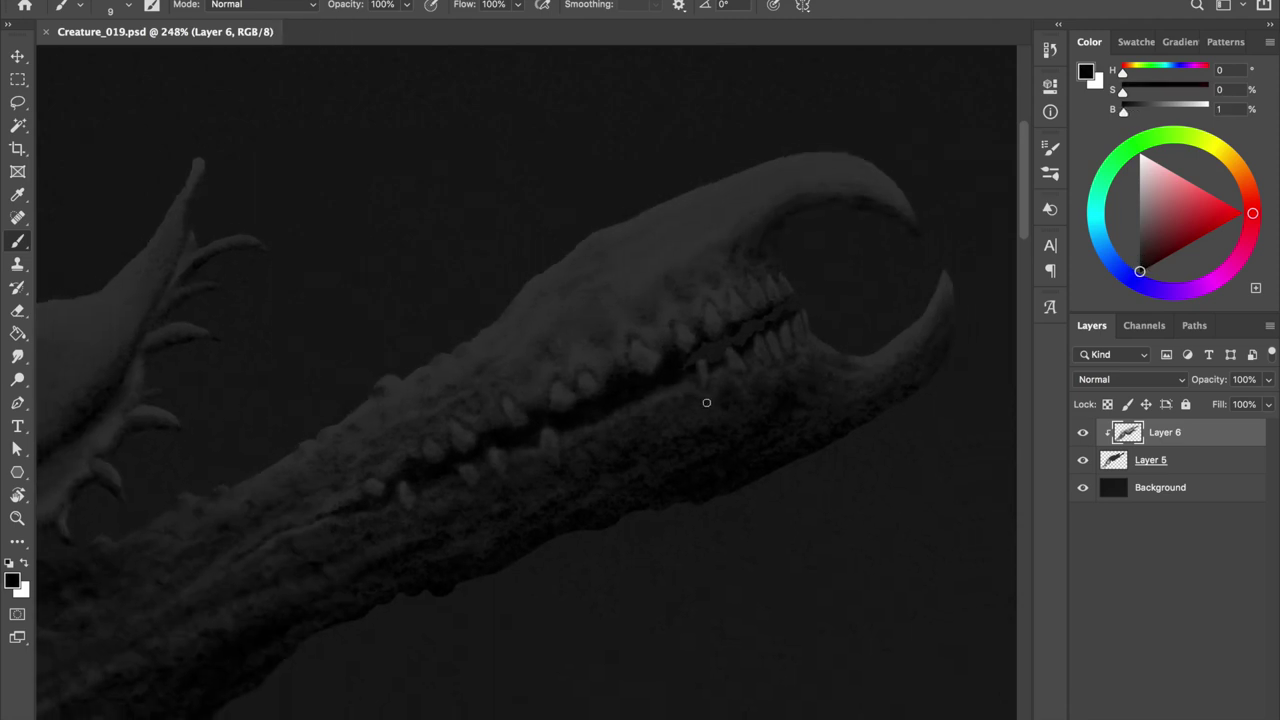
pyautogui.scroll(-3, 706, 403)
pyautogui.scroll(-4, 706, 405)
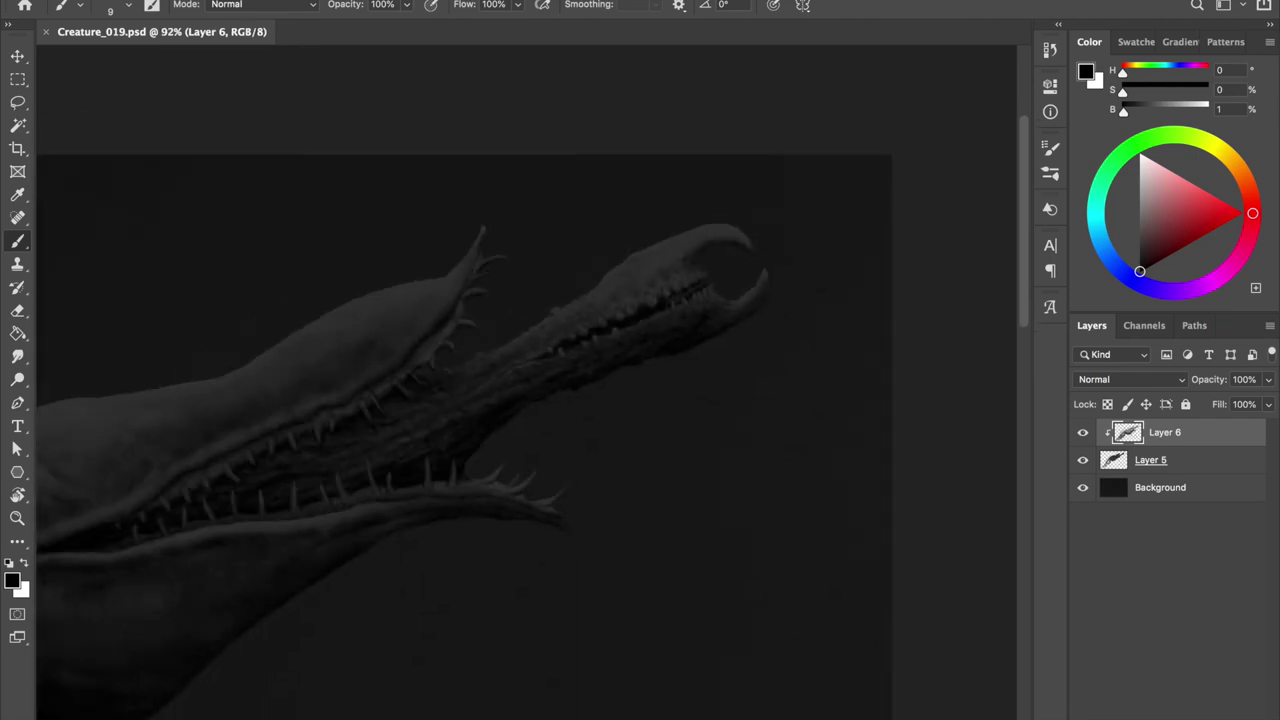
pyautogui.scroll(5, 362, 402)
# Paint a new tooth on the long jaw with the brush at 80% opacity
pyautogui.press('5')
pyautogui.press('8')
pyautogui.moveTo(360, 382); pyautogui.dragTo(376, 408)
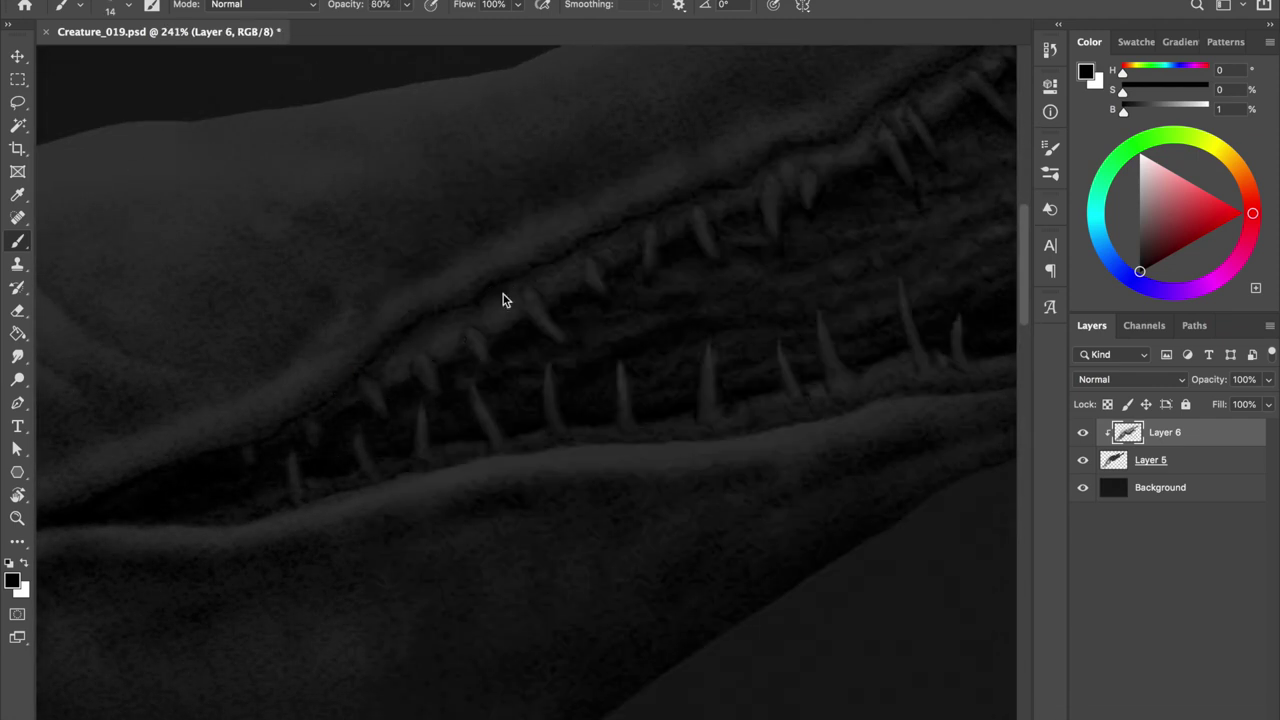
pyautogui.press('[')
pyautogui.press('[')
pyautogui.press('[')
pyautogui.press('[')
pyautogui.press('[')
pyautogui.press('[')
pyautogui.keyDown('alt'); pyautogui.click(430, 140); pyautogui.keyUp('alt')
# Paint two black grooves across the creature's head with a size-33 brush
pyautogui.moveTo(563, 229); pyautogui.dragTo(657, 194)
pyautogui.scroll(-3, 623, 149)
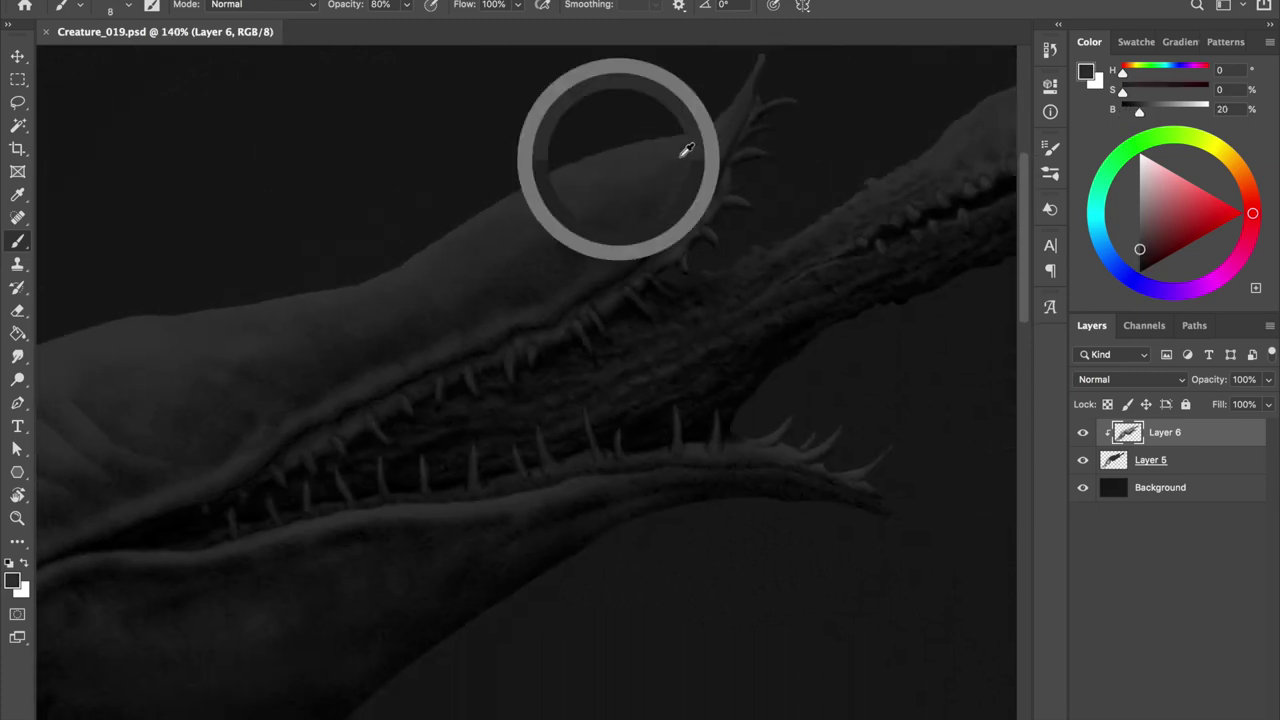
pyautogui.scroll(-3, 620, 300)
pyautogui.moveTo(500, 300); pyautogui.dragTo(700, 250)
pyautogui.scroll(3, 580, 249)
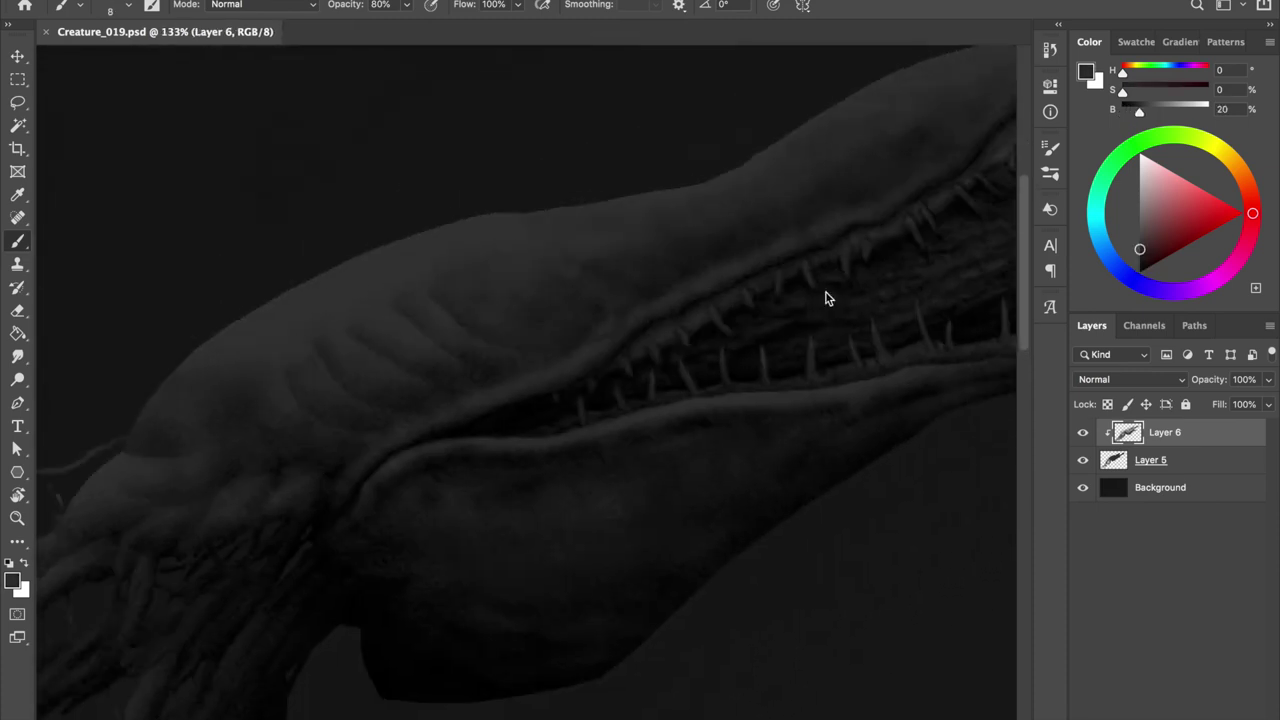
pyautogui.keyDown('alt'); pyautogui.click(345, 329); pyautogui.keyUp('alt')
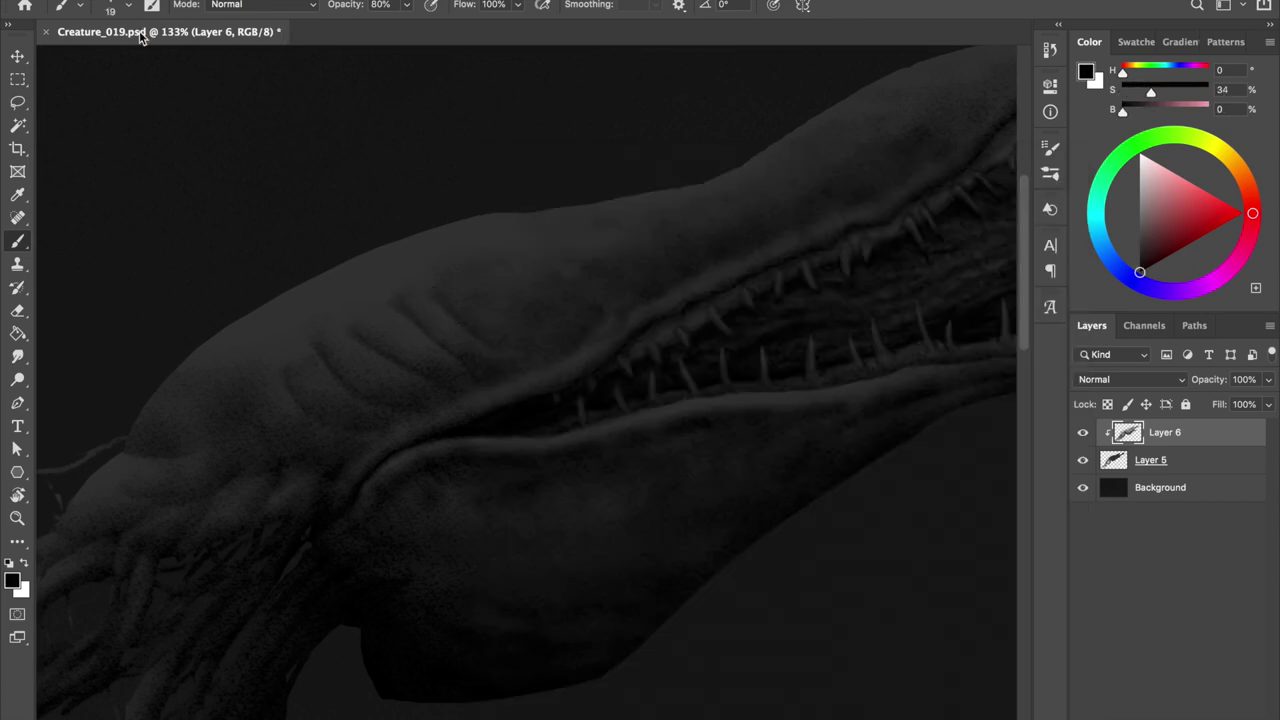
pyautogui.scroll(1, 300, 366)
pyautogui.moveTo(300, 366); pyautogui.dragTo(314, 366)
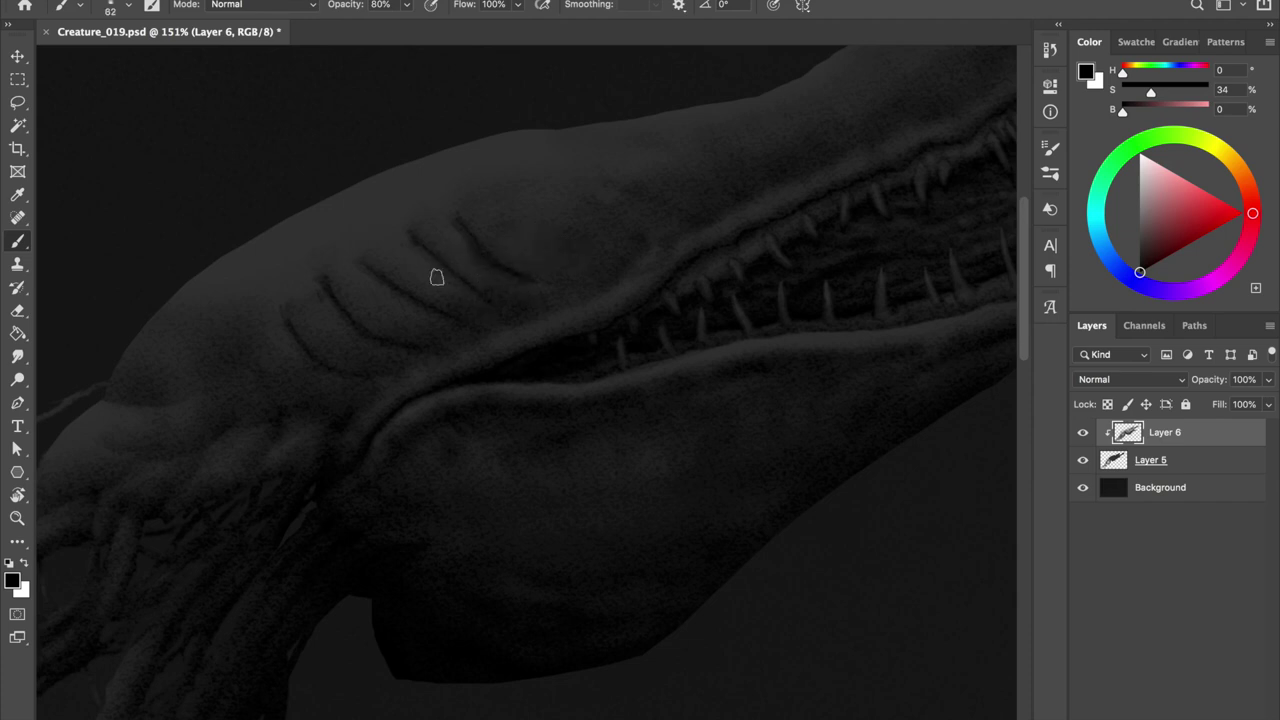
pyautogui.moveTo(364, 272); pyautogui.dragTo(416, 312)
pyautogui.moveTo(328, 306); pyautogui.dragTo(352, 344)
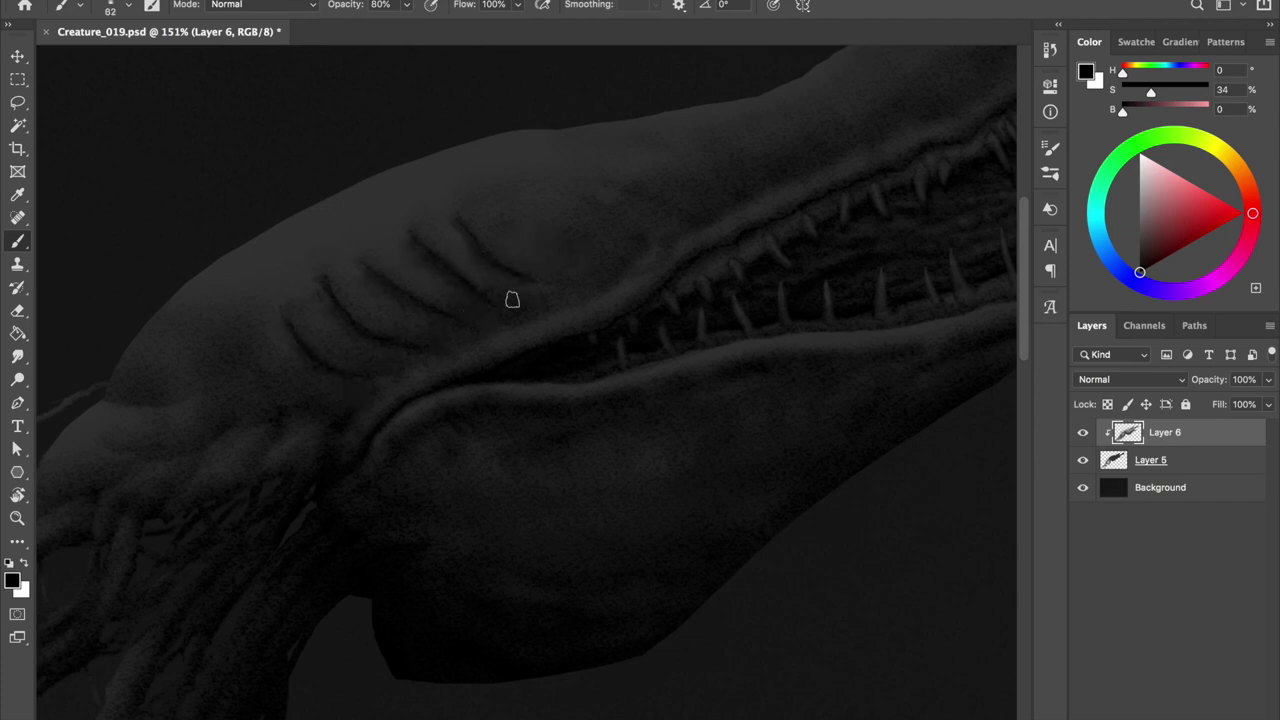
pyautogui.rightClick(472, 280)
pyautogui.click(316, 259)
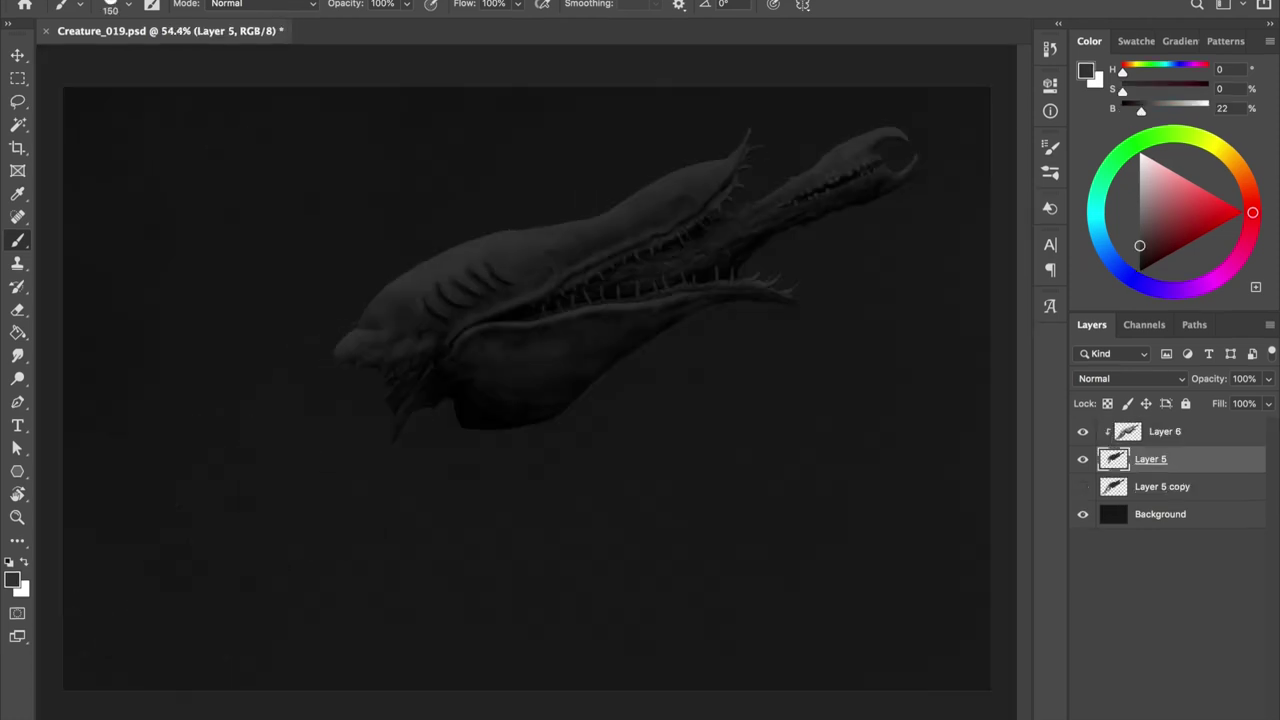
# On Layer 5, extend the tail under the body and thin its upper edge to a tip
pyautogui.press('e')
pyautogui.moveTo(590, 440); pyautogui.dragTo(539, 406)
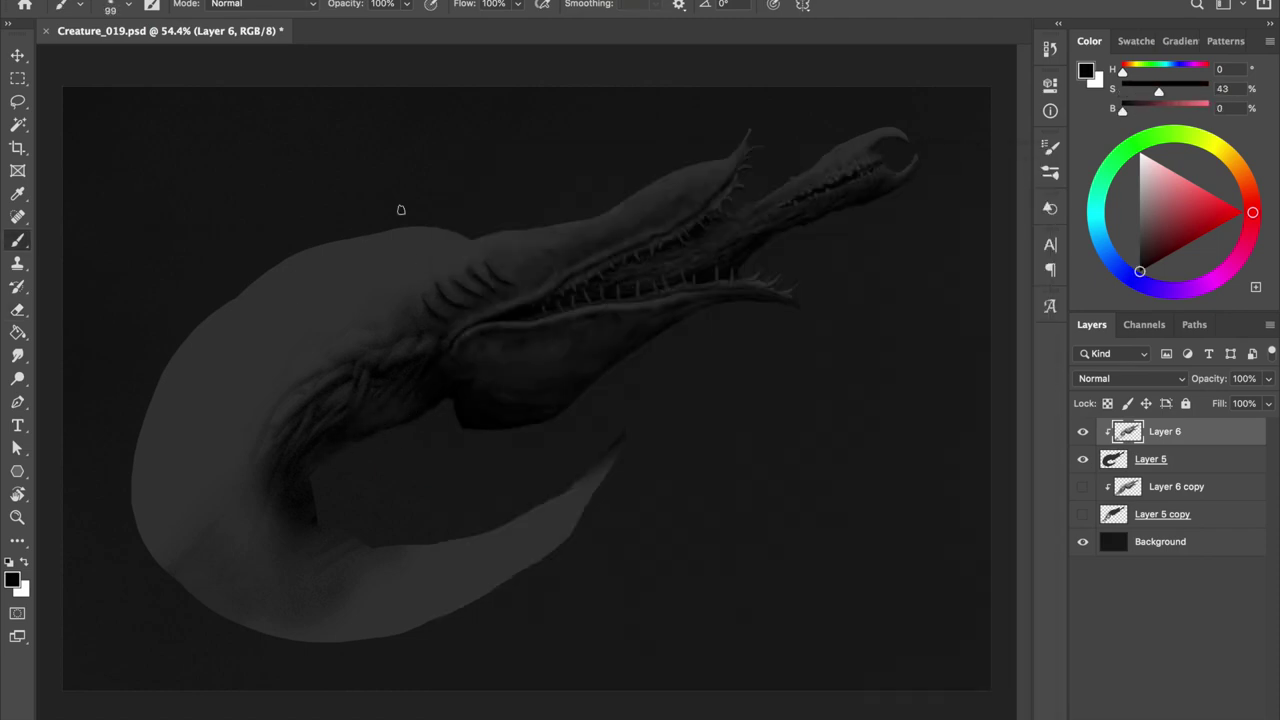
pyautogui.press('e')
pyautogui.hotkey('alt', '[')
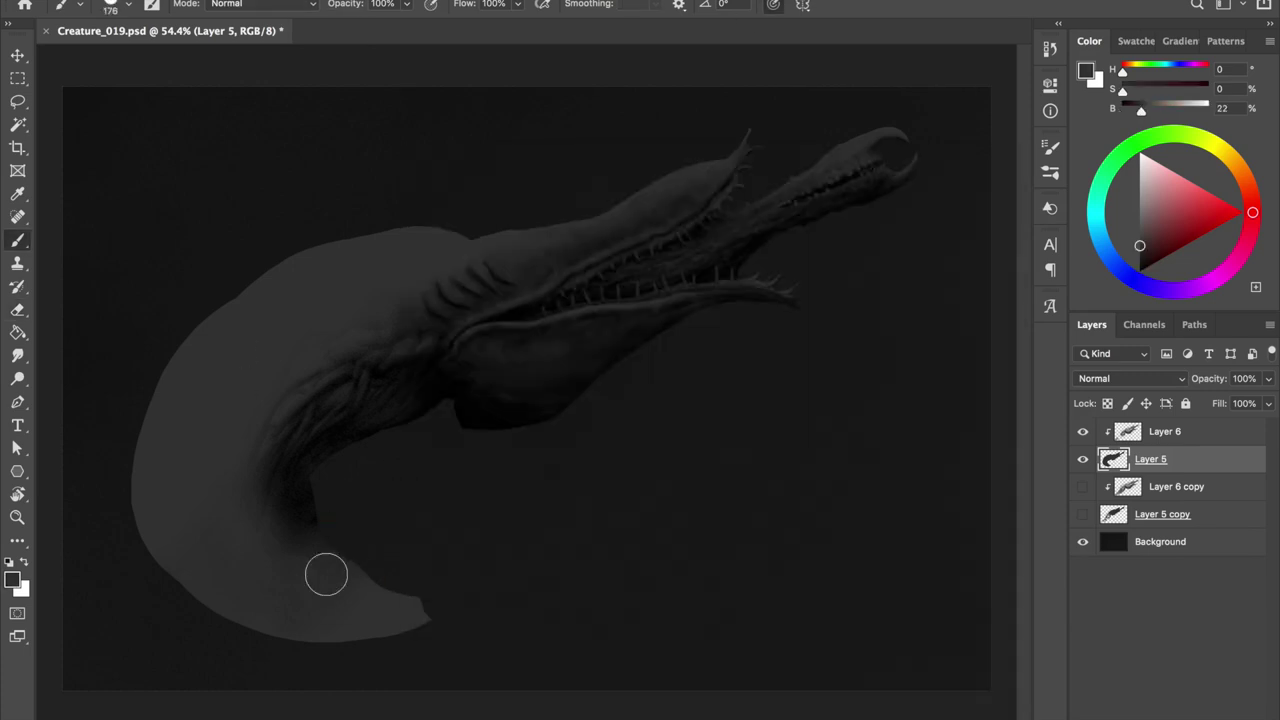
pyautogui.moveTo(326, 574)
pyautogui.mouseDown()
pyautogui.moveTo(654, 531)
pyautogui.moveTo(223, 603)
pyautogui.moveTo(560, 594)
pyautogui.moveTo(417, 628)
pyautogui.mouseUp()
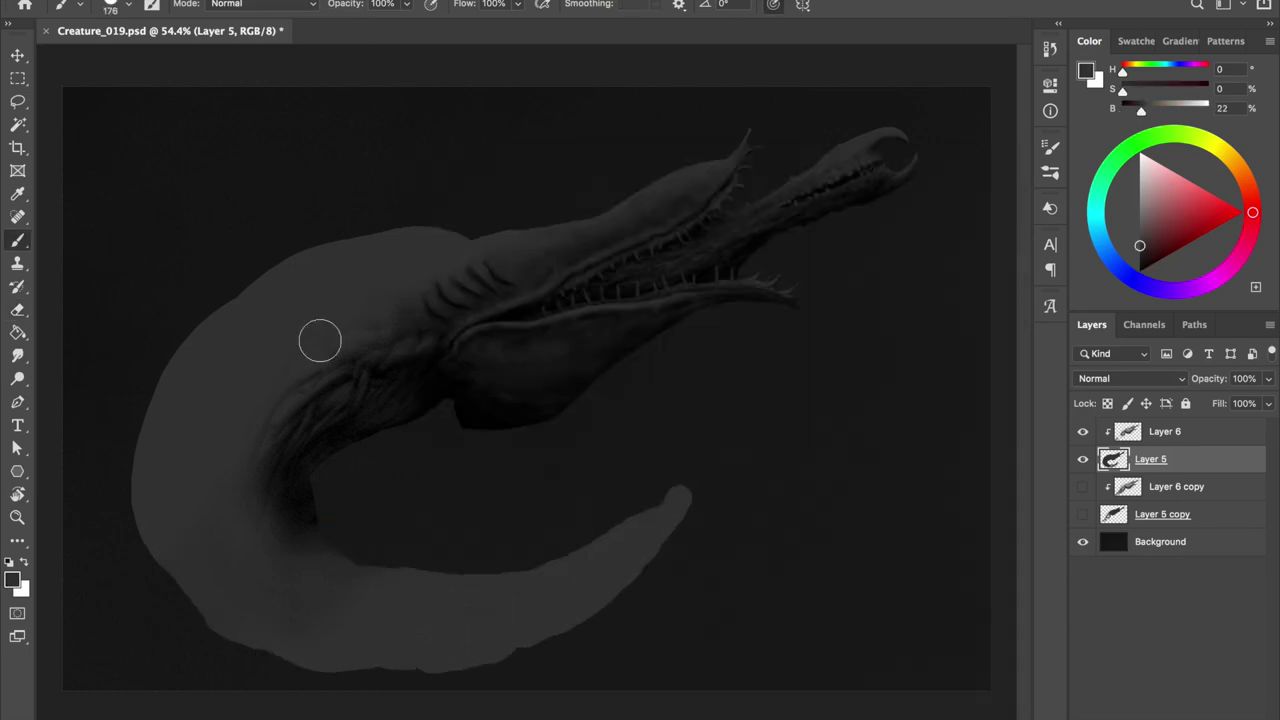
pyautogui.moveTo(397, 531)
pyautogui.mouseDown()
pyautogui.moveTo(594, 514)
pyautogui.moveTo(694, 421)
pyautogui.mouseUp()
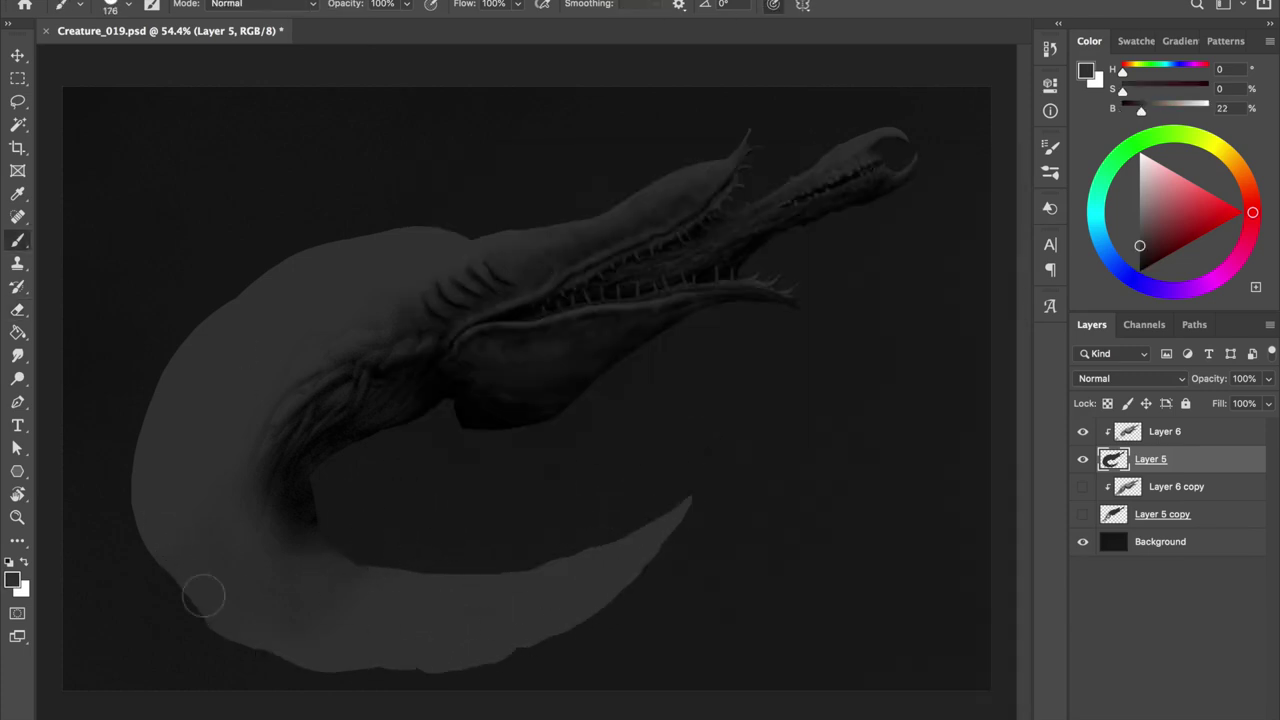
pyautogui.press('Return')
# Lasso the tail end, rotate it to curl upward, and save the painting
pyautogui.press('l')
pyautogui.moveTo(630, 460); pyautogui.dragTo(600, 437)
pyautogui.hotkey('ctrl', 't')
pyautogui.moveTo(775, 405); pyautogui.dragTo(752, 372)
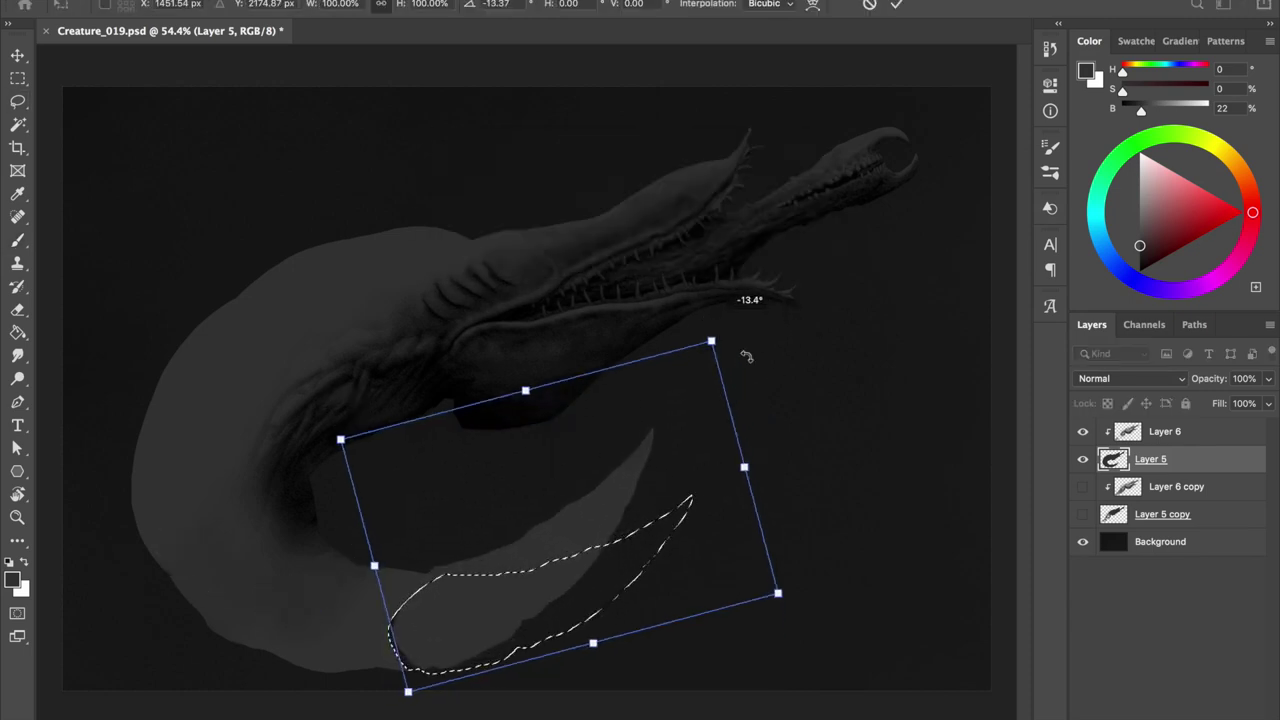
pyautogui.press('Return')
pyautogui.hotkey('ctrl', 'd')
pyautogui.press('b')
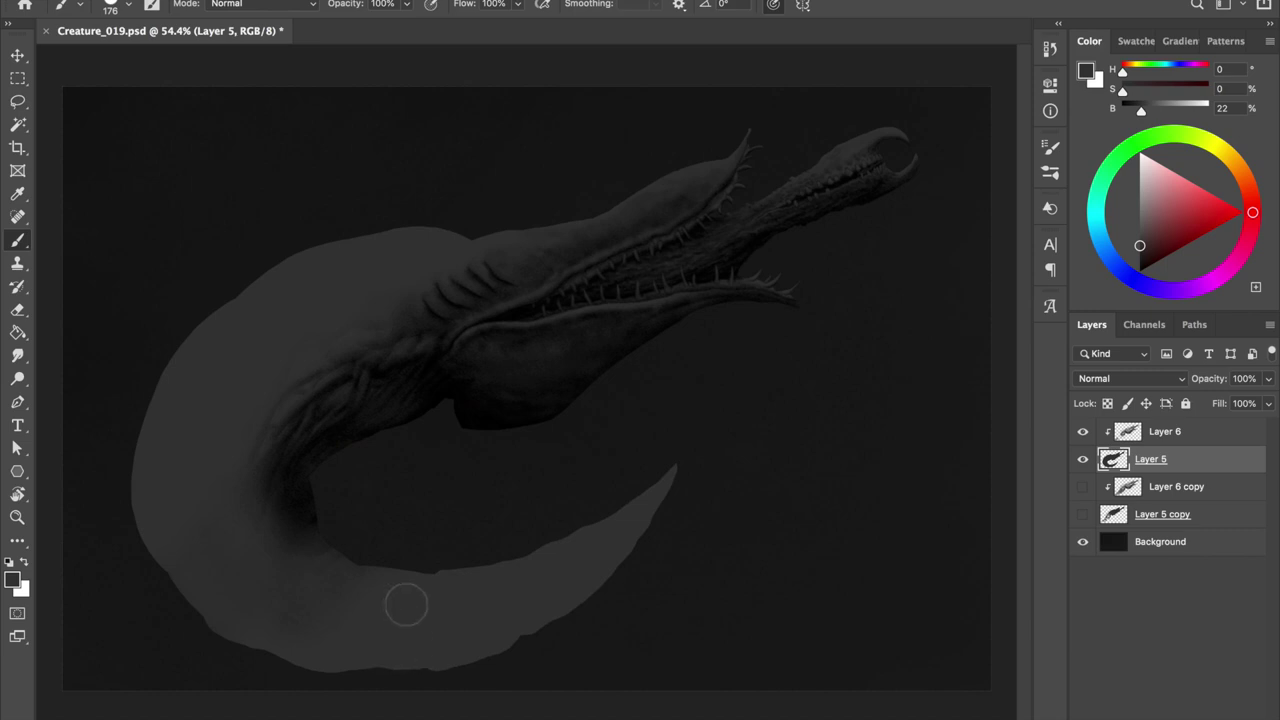
pyautogui.hotkey('ctrl', 's')
# Try lightening the upper back with a 213 px brush, then undo it
pyautogui.moveTo(437, 254); pyautogui.dragTo(515, 237)
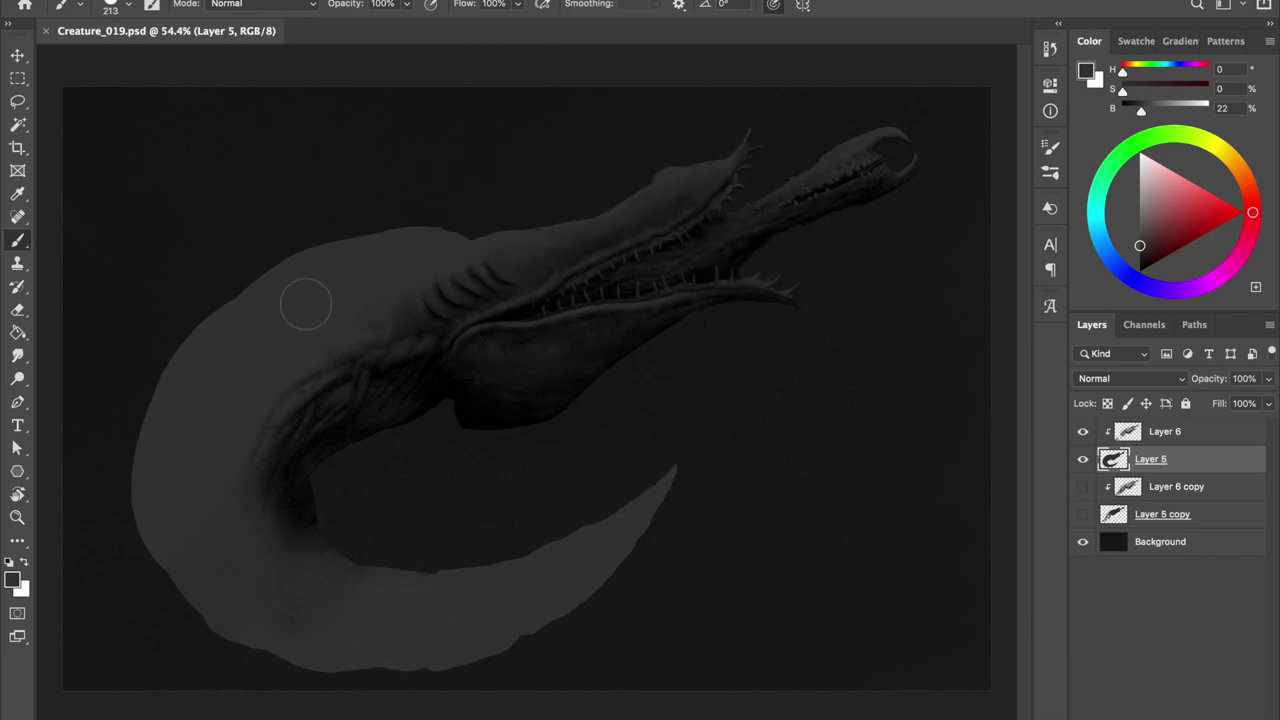
pyautogui.moveTo(691, 193); pyautogui.dragTo(393, 218)
pyautogui.moveTo(472, 237); pyautogui.dragTo(634, 217)
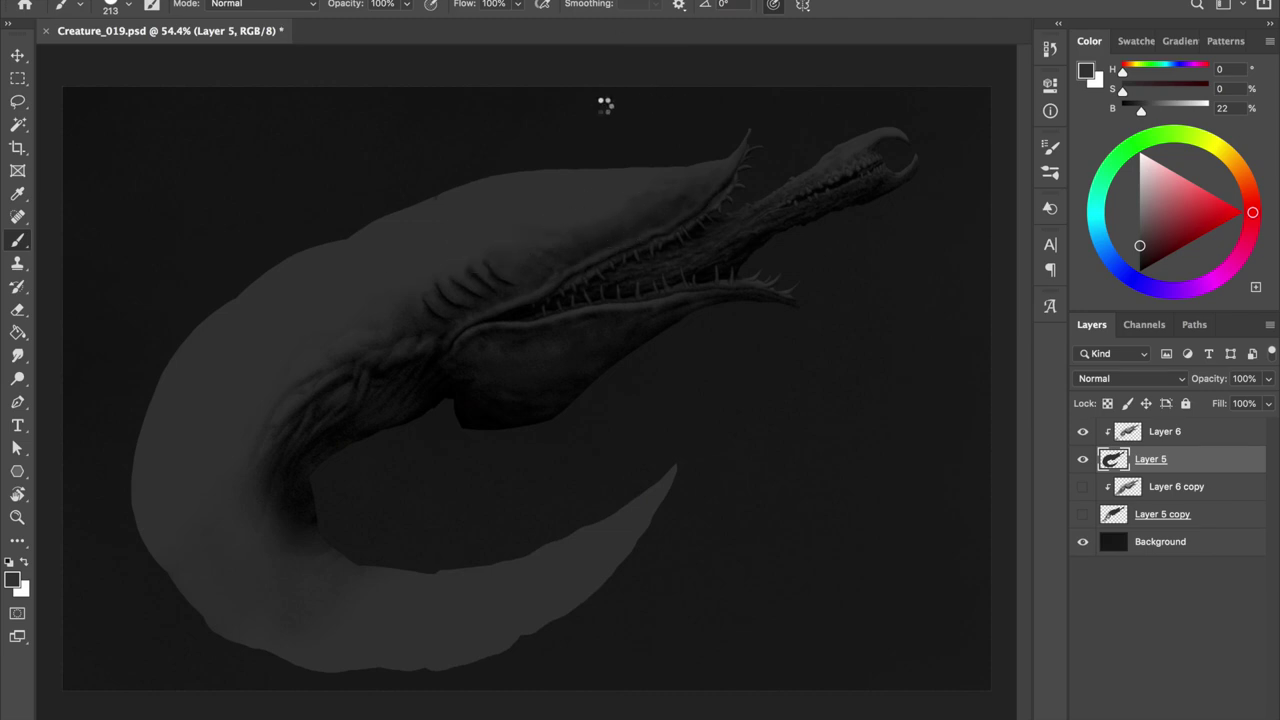
pyautogui.hotkey('ctrl', 'z')
pyautogui.hotkey('ctrl', 'z')
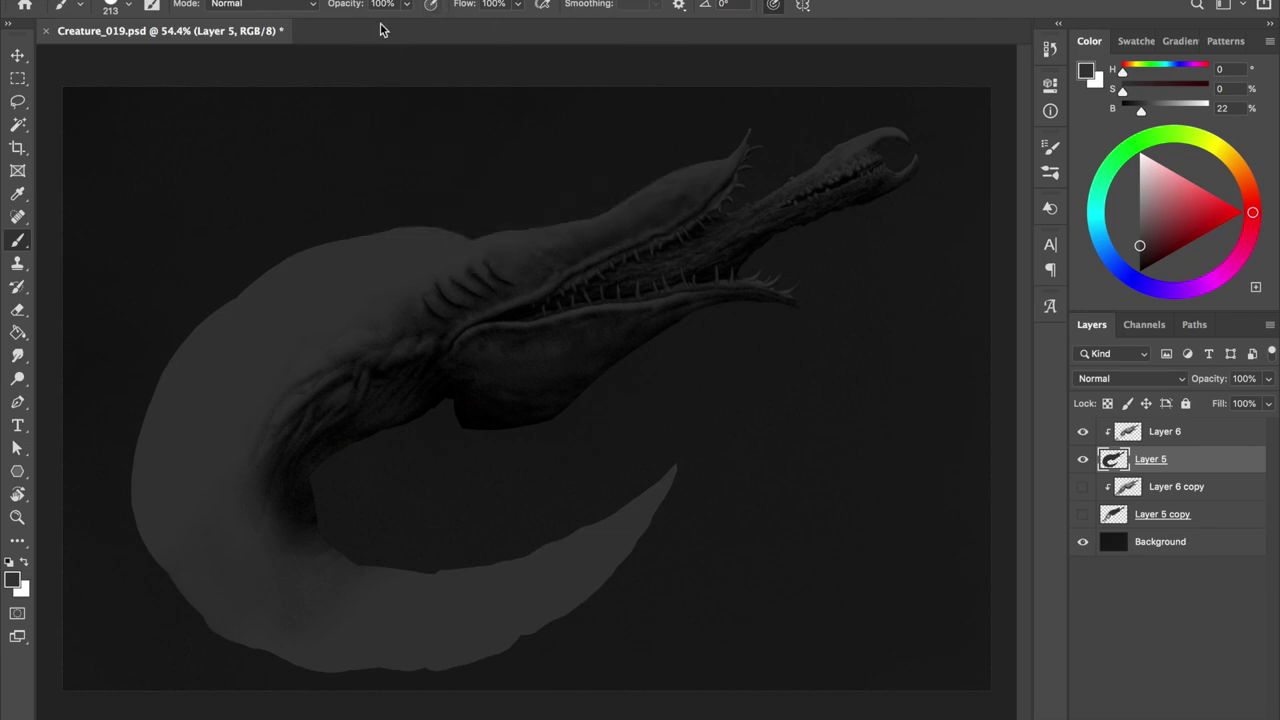
# On Layer 6, lasso and erase the neck ridges, then clean leftover marks with the eraser
pyautogui.press('e')
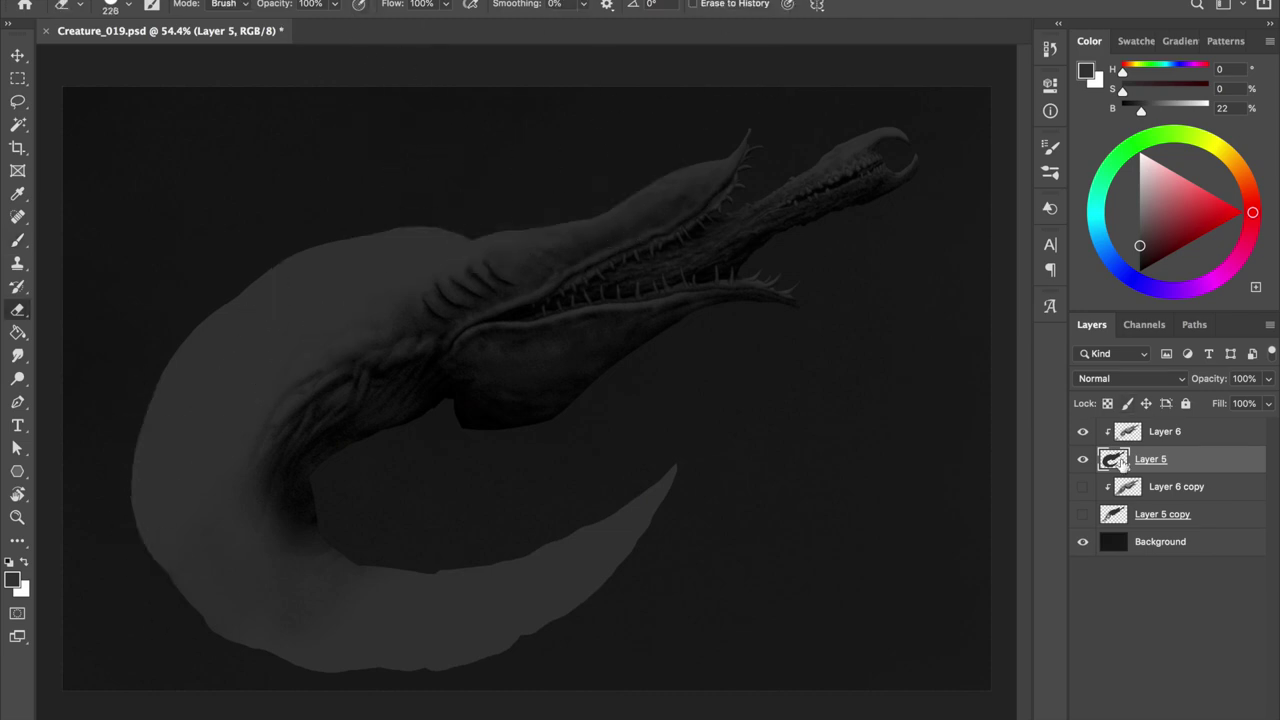
pyautogui.hotkey('alt', ']')
pyautogui.press('l')
pyautogui.moveTo(398, 305)
pyautogui.mouseDown()
pyautogui.moveTo(520, 280)
pyautogui.moveTo(430, 245)
pyautogui.mouseUp()
pyautogui.press('v')
pyautogui.hotkey('ctrl', 'z')
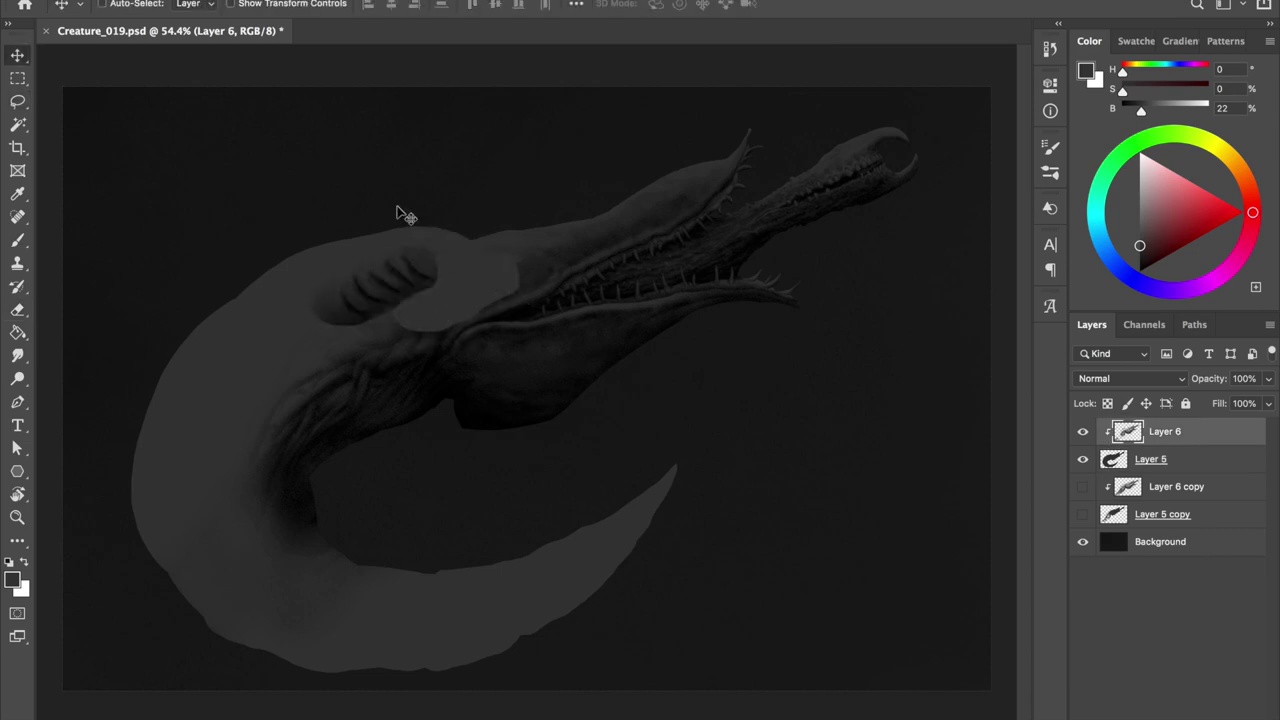
pyautogui.press('e')
pyautogui.hotkey('ctrl', 'd')
pyautogui.moveTo(391, 289); pyautogui.dragTo(517, 266)
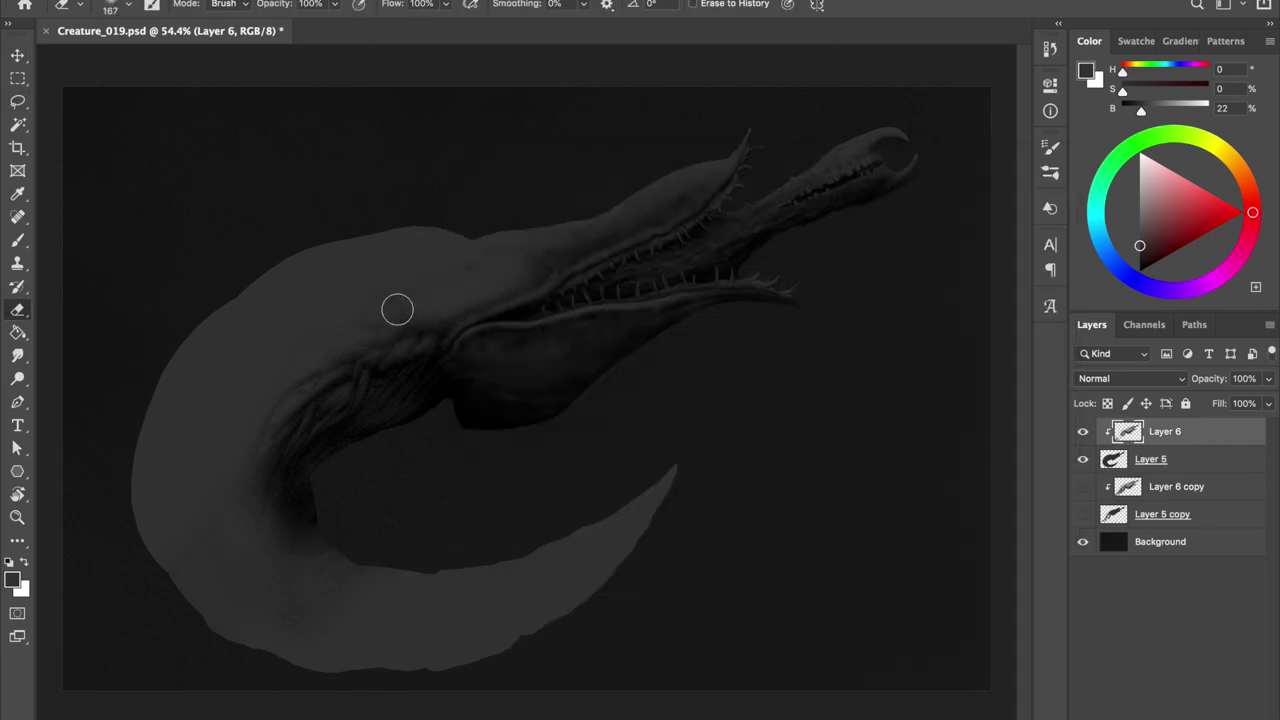
pyautogui.rightClick(436, 146)
pyautogui.press('Escape')
# Reset the colour to black and try dark neck strokes, undoing them
pyautogui.press('b')
pyautogui.press('d')
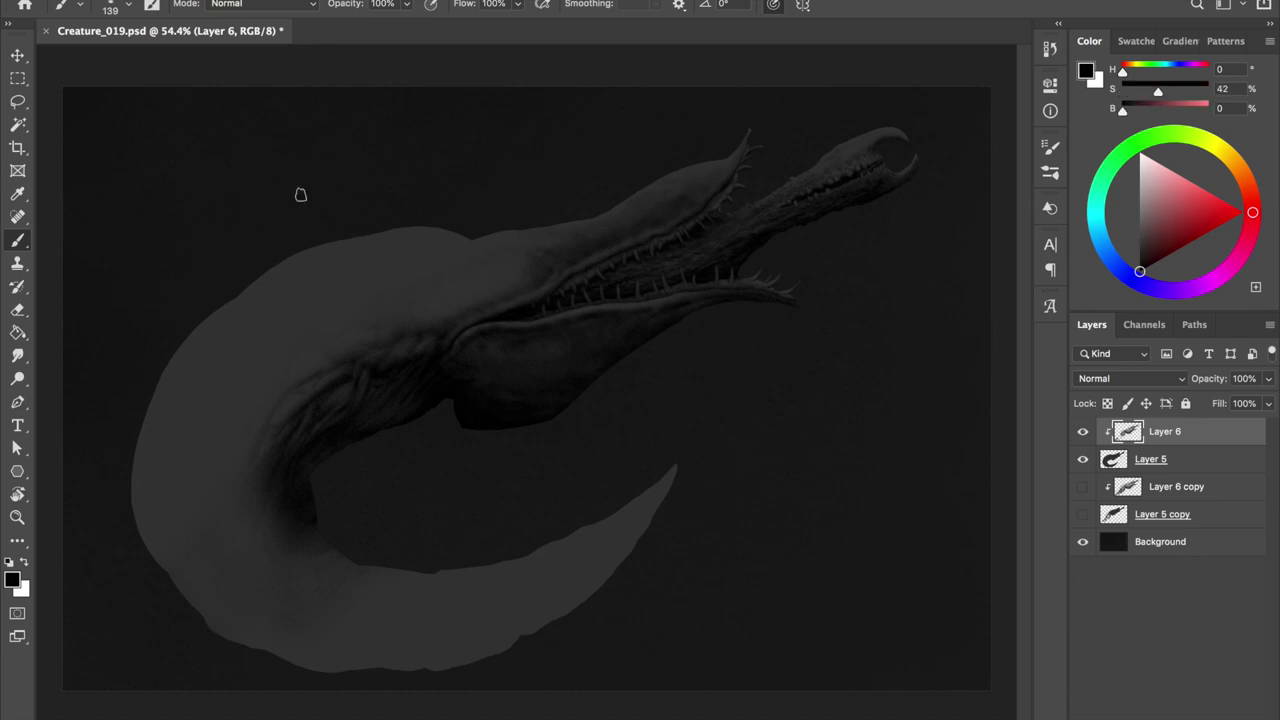
pyautogui.moveTo(375, 238); pyautogui.dragTo(371, 310)
pyautogui.moveTo(305, 255)
pyautogui.mouseDown()
pyautogui.moveTo(257, 357)
pyautogui.moveTo(212, 400)
pyautogui.mouseUp()
pyautogui.hotkey('ctrl', 'z')
pyautogui.hotkey('ctrl', 'z')
pyautogui.hotkey('ctrl', 'z')
pyautogui.moveTo(352, 240); pyautogui.dragTo(383, 295)
pyautogui.hotkey('ctrl', 'z')
# Paint curved rib stripes across the neck and along the curving body
pyautogui.moveTo(405, 228); pyautogui.dragTo(400, 305)
pyautogui.moveTo(347, 240); pyautogui.dragTo(360, 332)
pyautogui.moveTo(287, 260); pyautogui.dragTo(307, 350)
pyautogui.moveTo(237, 305); pyautogui.dragTo(272, 375)
pyautogui.moveTo(182, 350); pyautogui.dragTo(238, 392)
pyautogui.moveTo(150, 418); pyautogui.dragTo(235, 452)
pyautogui.moveTo(138, 478); pyautogui.dragTo(240, 508)
pyautogui.moveTo(142, 535)
pyautogui.mouseDown()
pyautogui.moveTo(255, 562)
pyautogui.moveTo(300, 640)
pyautogui.moveTo(420, 665)
pyautogui.mouseUp()
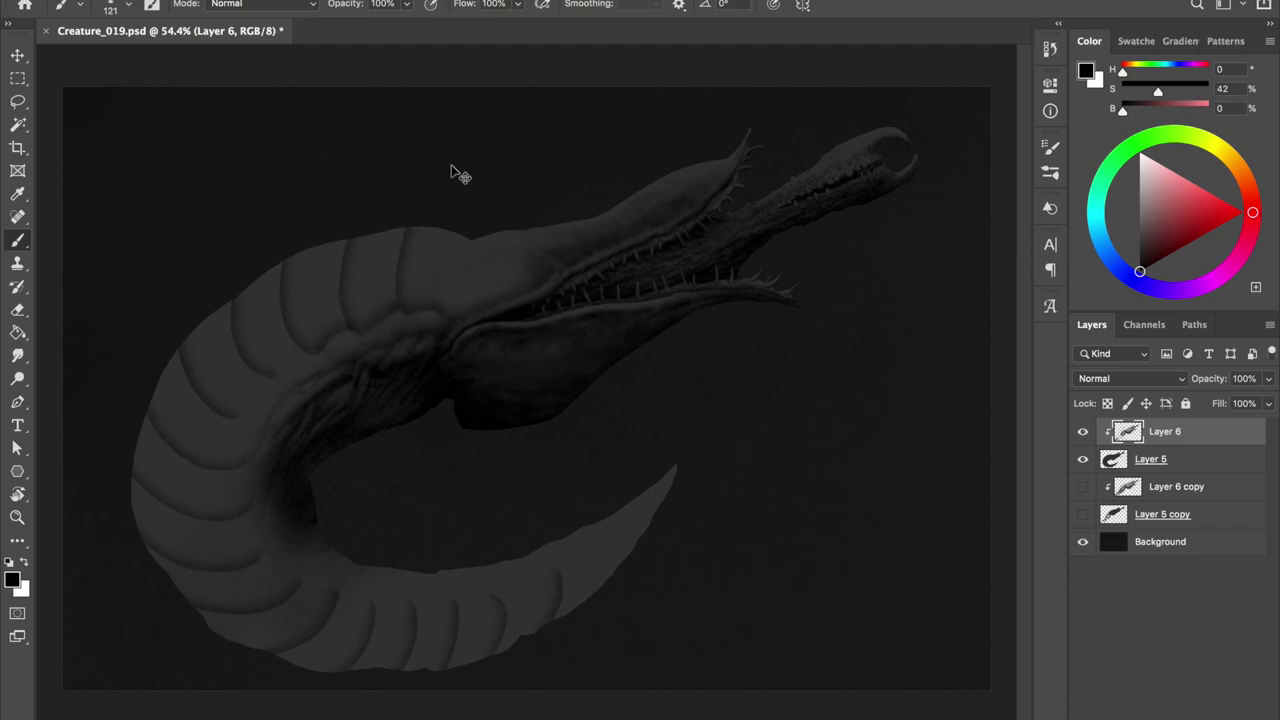
pyautogui.moveTo(282, 372); pyautogui.dragTo(248, 500)
pyautogui.hotkey('ctrl', 'z')
# On Layer 5, build a rounded grey hump on the creature's back, flipping the canvas to check
pyautogui.hotkey('ctrl', 'z')
pyautogui.hotkey('ctrl', 'z')
pyautogui.hotkey('ctrl', 'z')
pyautogui.hotkey('ctrl', 'z')
pyautogui.keyDown('alt'); pyautogui.click(399, 220); pyautogui.keyUp('alt')
pyautogui.moveTo(720, 165); pyautogui.dragTo(732, 127)
pyautogui.hotkey('ctrl', 'z')
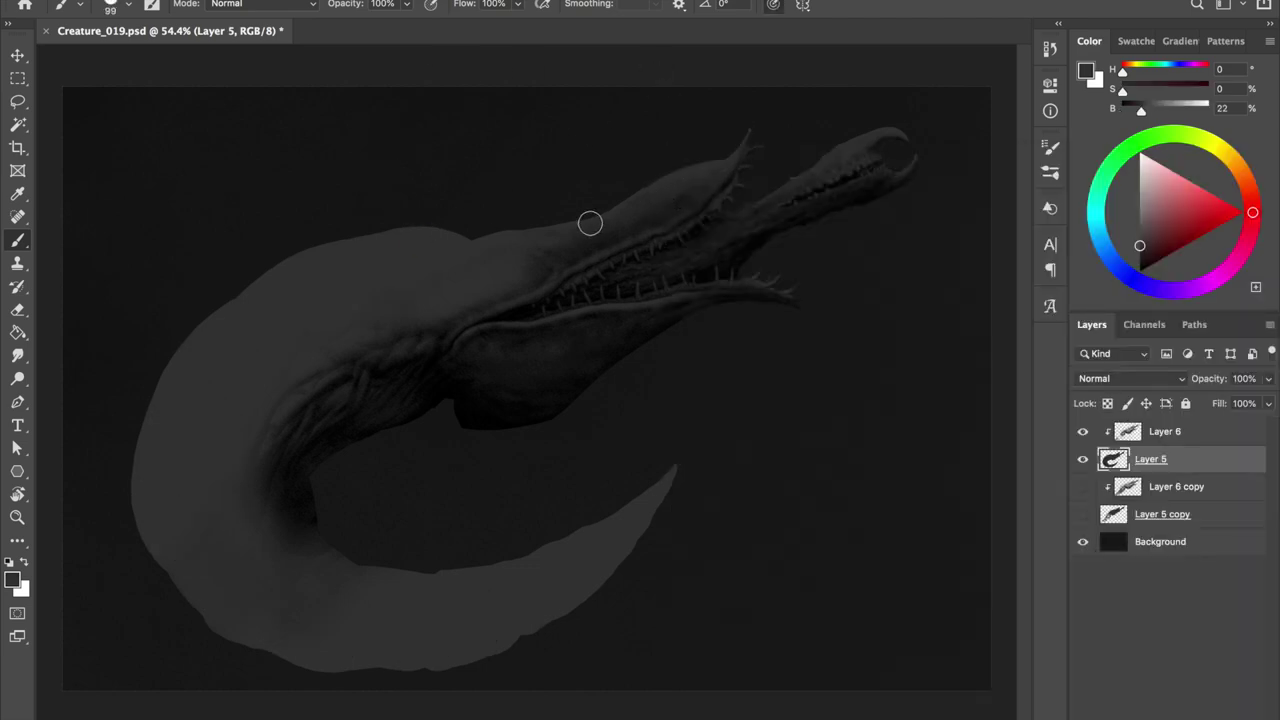
pyautogui.moveTo(591, 222); pyautogui.dragTo(440, 226)
pyautogui.moveTo(590, 186)
pyautogui.mouseDown()
pyautogui.moveTo(449, 203)
pyautogui.moveTo(277, 277)
pyautogui.mouseUp()
pyautogui.hotkey('ctrl', 'shift', 'h')
pyautogui.hotkey('ctrl', 'z')
pyautogui.hotkey('ctrl', 'z')
pyautogui.hotkey('ctrl', 'z')
pyautogui.moveTo(430, 222); pyautogui.dragTo(290, 235)
# On Layer 6, smooth the back contour in black and draw armour-plate outlines behind the head
pyautogui.hotkey('alt', ']')
pyautogui.keyDown('alt'); pyautogui.click(322, 306); pyautogui.keyUp('alt')
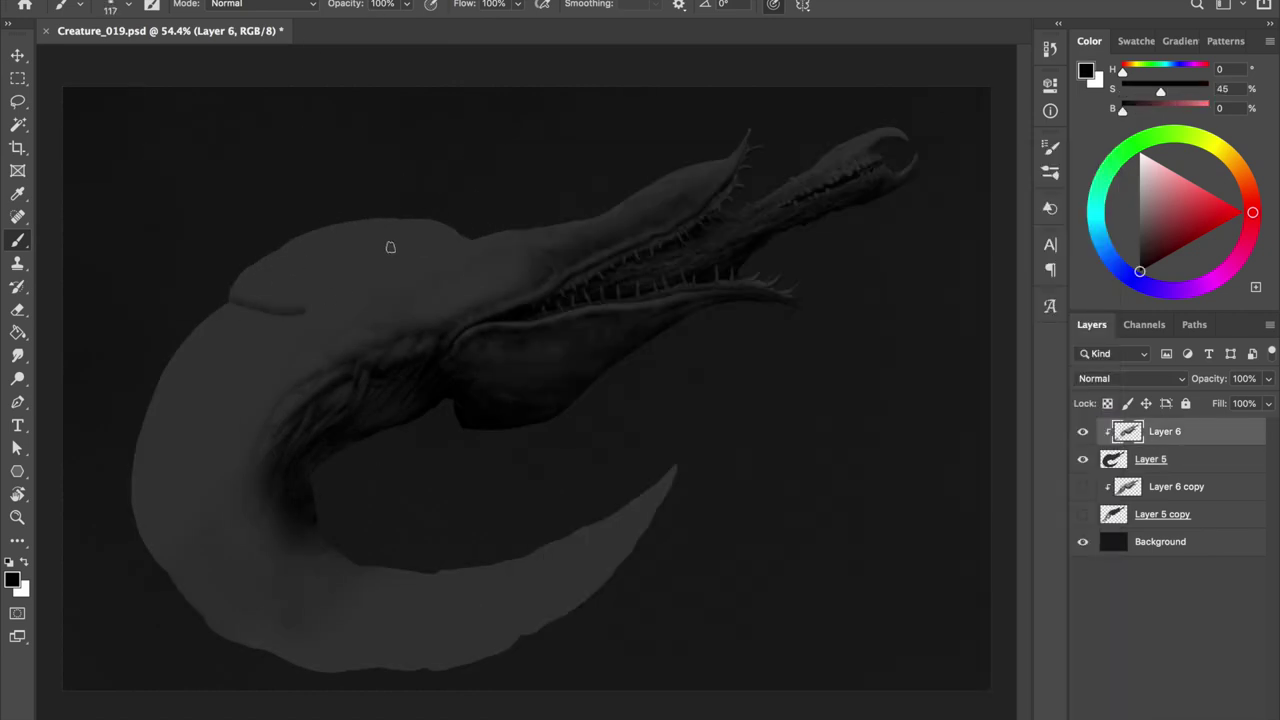
pyautogui.moveTo(416, 284); pyautogui.dragTo(314, 307)
pyautogui.moveTo(460, 260); pyautogui.dragTo(310, 305)
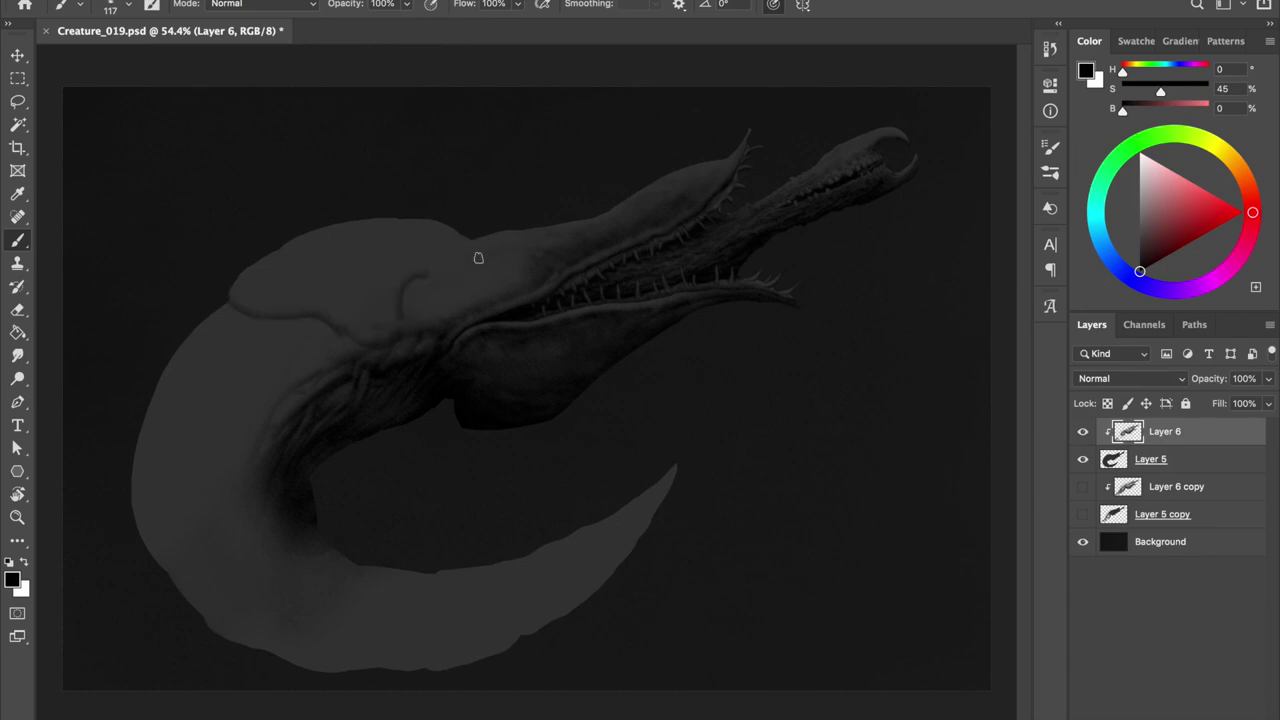
pyautogui.moveTo(475, 305); pyautogui.dragTo(402, 225)
pyautogui.moveTo(365, 305); pyautogui.dragTo(235, 340)
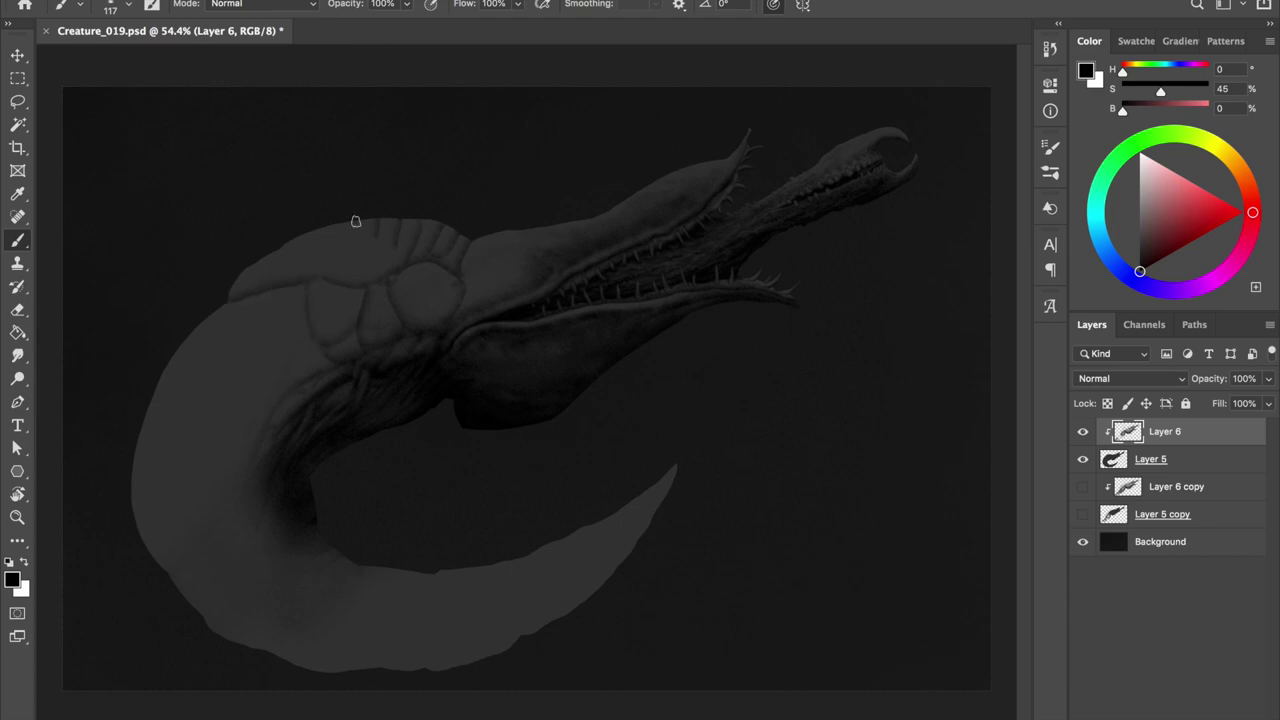
# Erase the plate shapes and their faint edges from the creature's back
pyautogui.press('e')
pyautogui.press('b')
pyautogui.scroll(3, 345, 326)
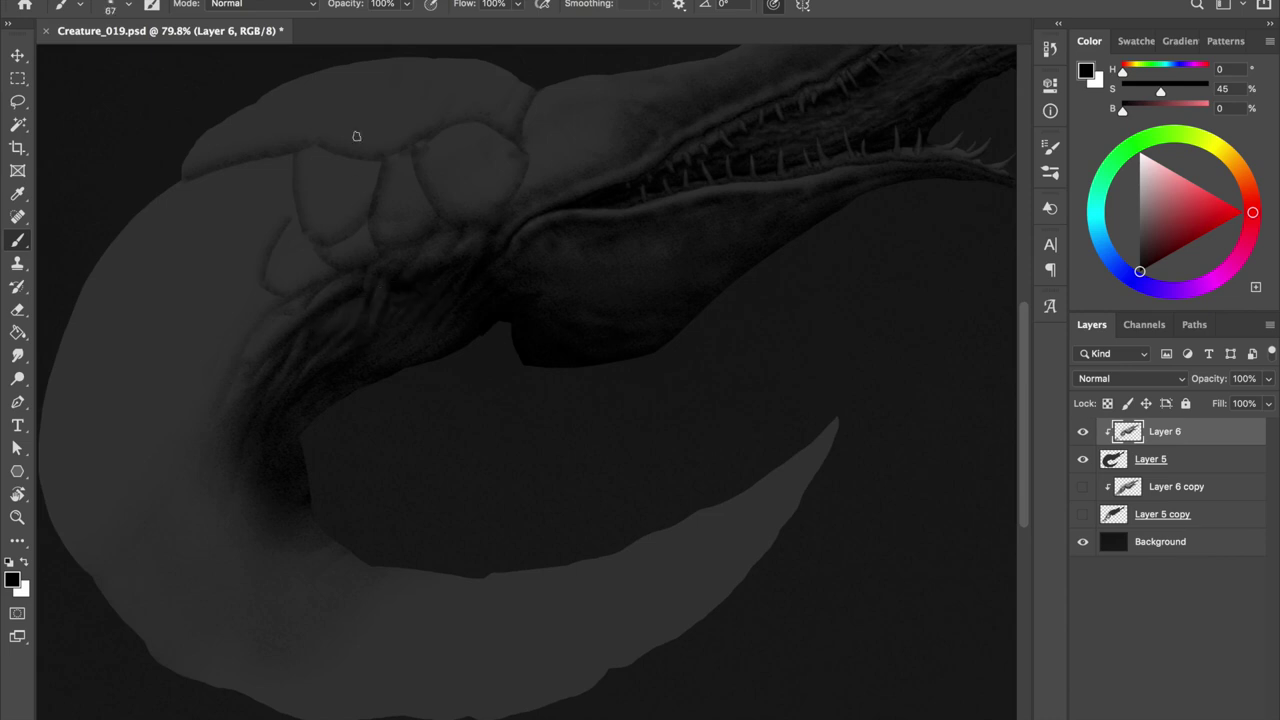
pyautogui.press('e')
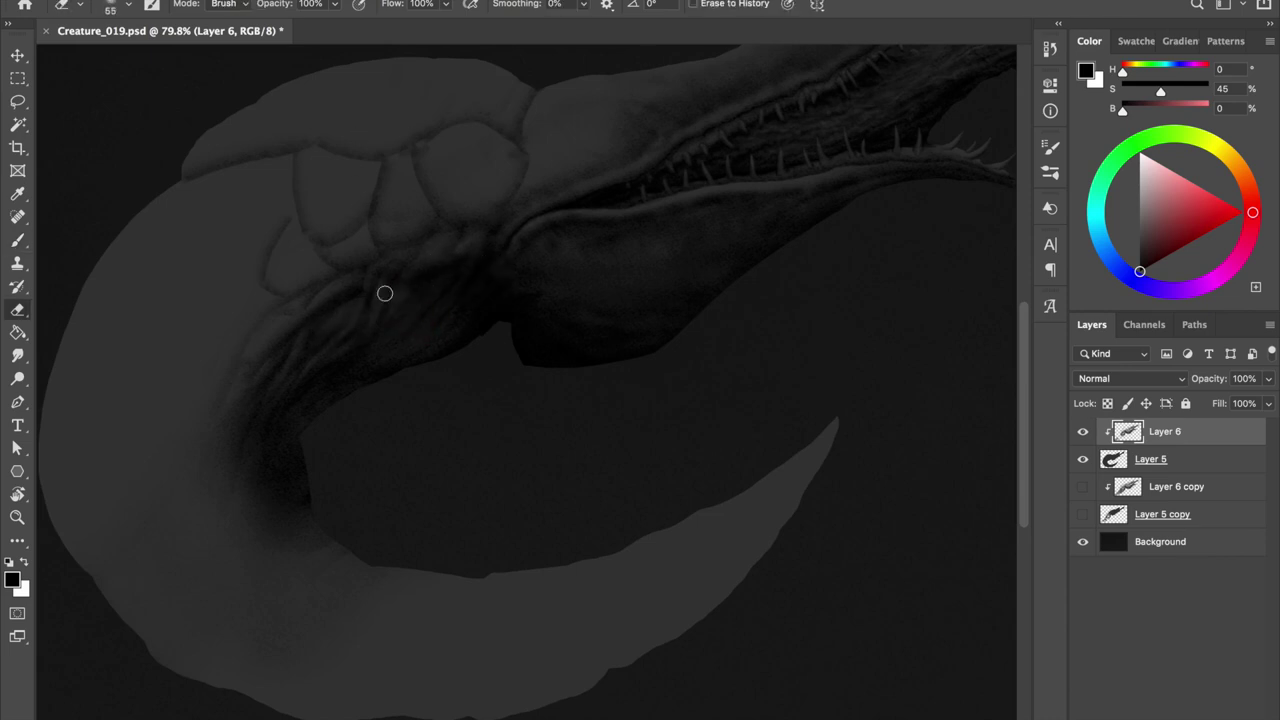
pyautogui.moveTo(267, 273); pyautogui.dragTo(427, 206)
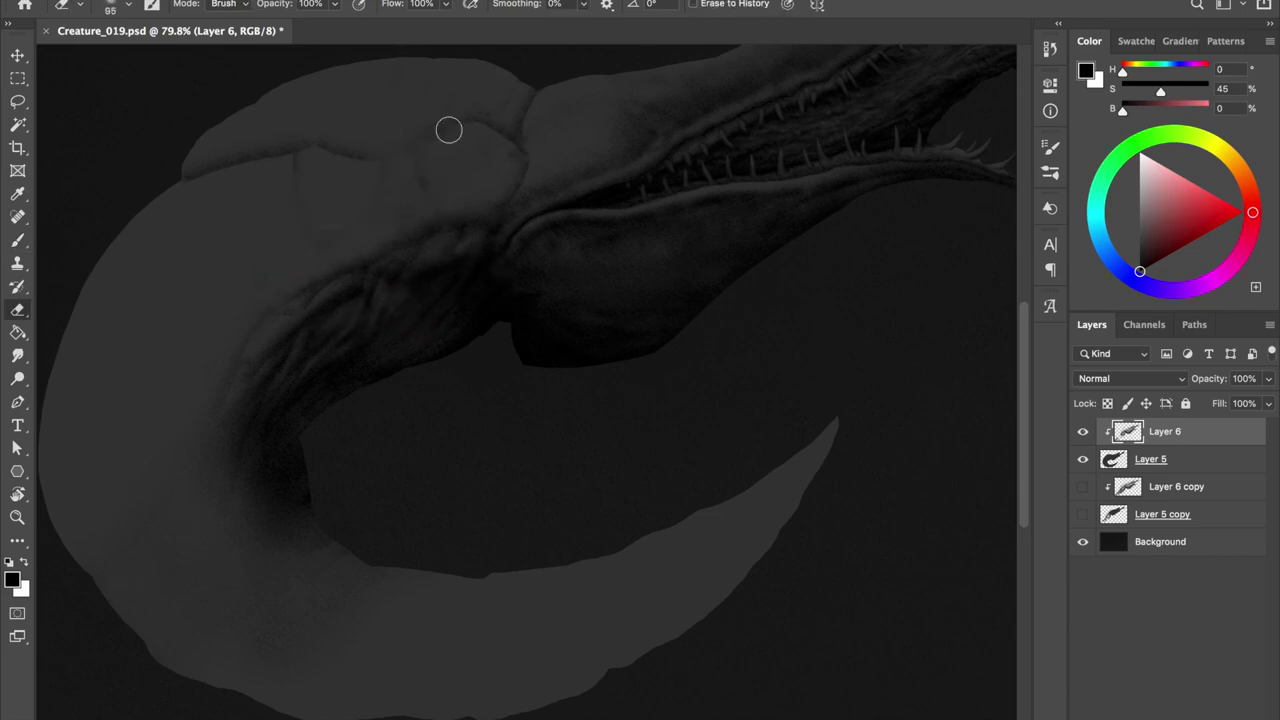
pyautogui.moveTo(497, 152); pyautogui.dragTo(330, 158)
pyautogui.press('b')
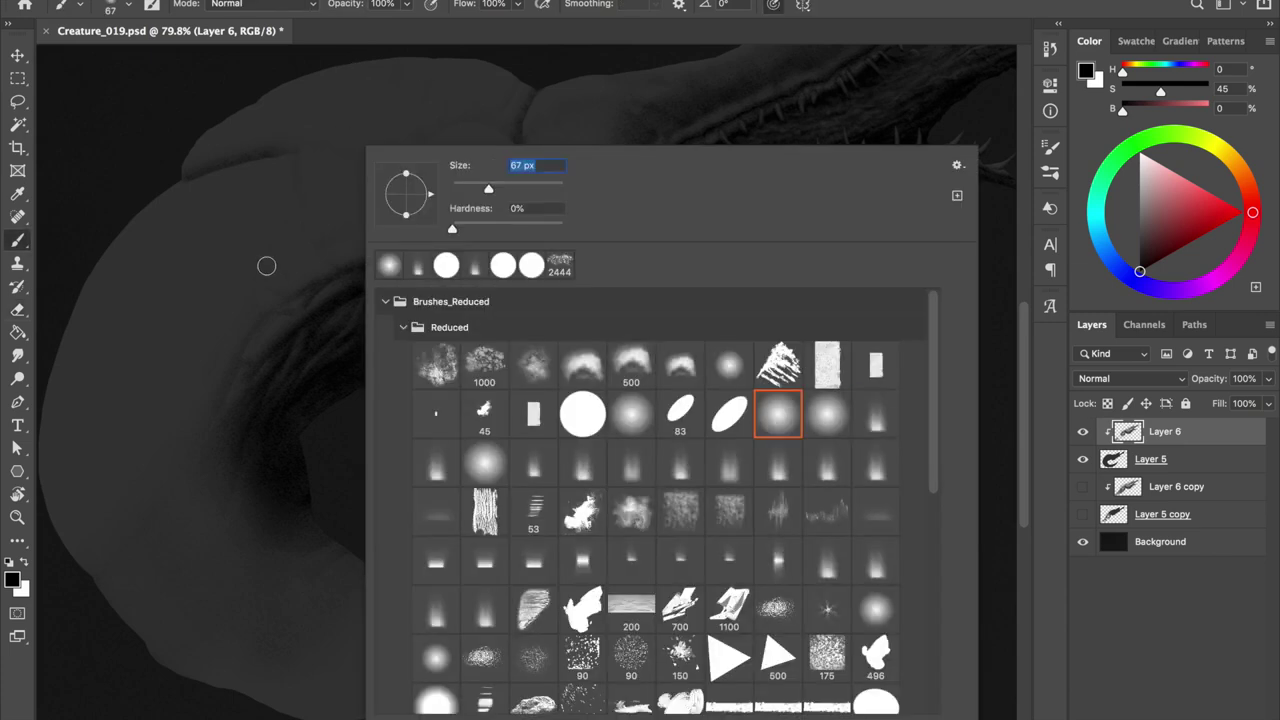
# Darken the creature's left edge and the tail's lower edge up to its tip, then save
pyautogui.moveTo(294, 266)
pyautogui.mouseDown()
pyautogui.moveTo(198, 458)
pyautogui.moveTo(486, 611)
pyautogui.moveTo(737, 517)
pyautogui.mouseUp()
pyautogui.moveTo(286, 303); pyautogui.dragTo(232, 458)
pyautogui.moveTo(357, 601)
pyautogui.mouseDown()
pyautogui.moveTo(551, 591)
pyautogui.moveTo(810, 452)
pyautogui.mouseUp()
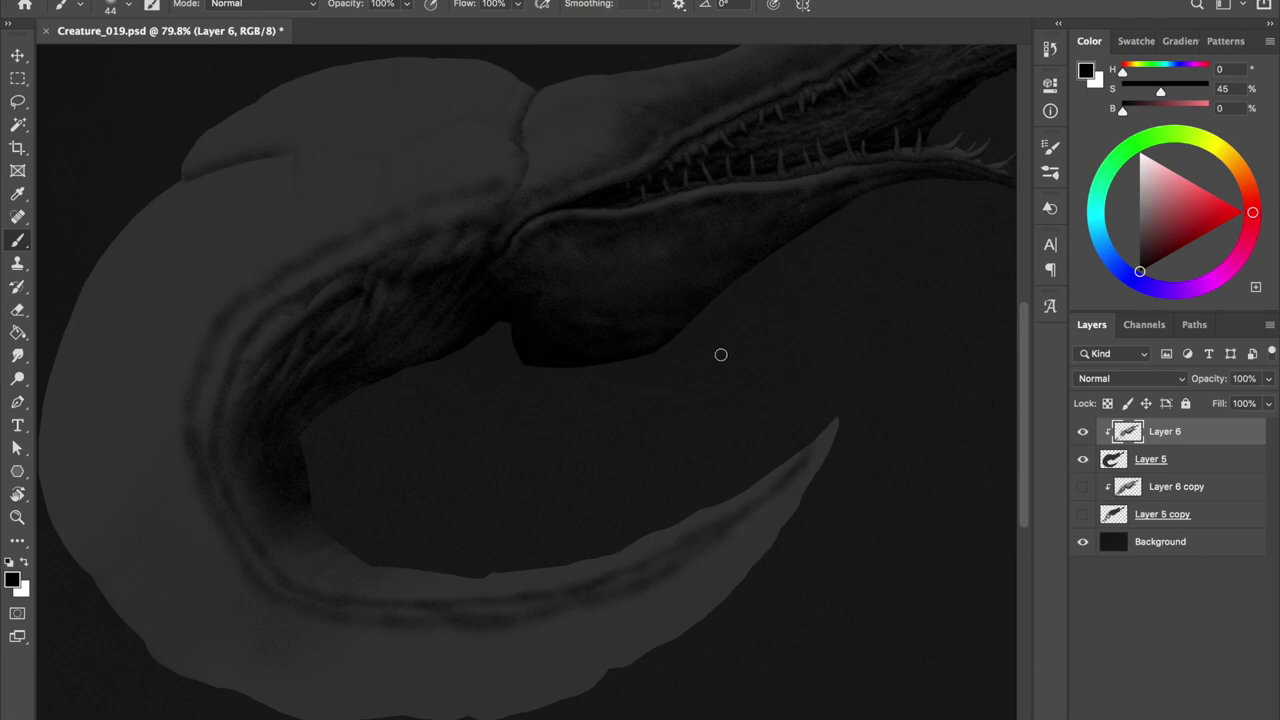
pyautogui.hotkey('ctrl', 's')
# Try dark curling strokes on the neck behind the head, undoing the rejected ones
pyautogui.scroll(3, 445, 205)
pyautogui.moveTo(446, 270)
pyautogui.mouseDown()
pyautogui.moveTo(535, 222)
pyautogui.moveTo(393, 248)
pyautogui.mouseUp()
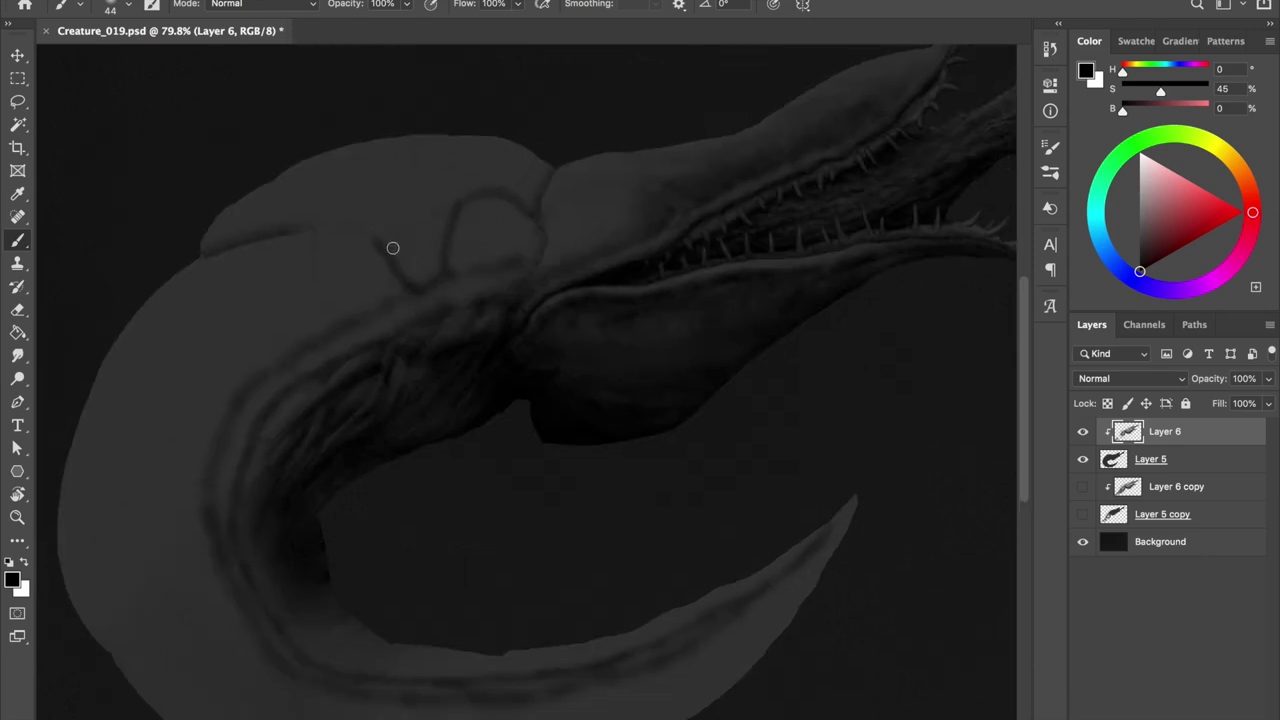
pyautogui.moveTo(367, 181)
pyautogui.mouseDown()
pyautogui.moveTo(369, 240)
pyautogui.moveTo(394, 249)
pyautogui.mouseUp()
pyautogui.hotkey('ctrl', 'z')
pyautogui.hotkey('ctrl', 'z')
pyautogui.hotkey('ctrl', 'z')
pyautogui.hotkey('ctrl', 'z')
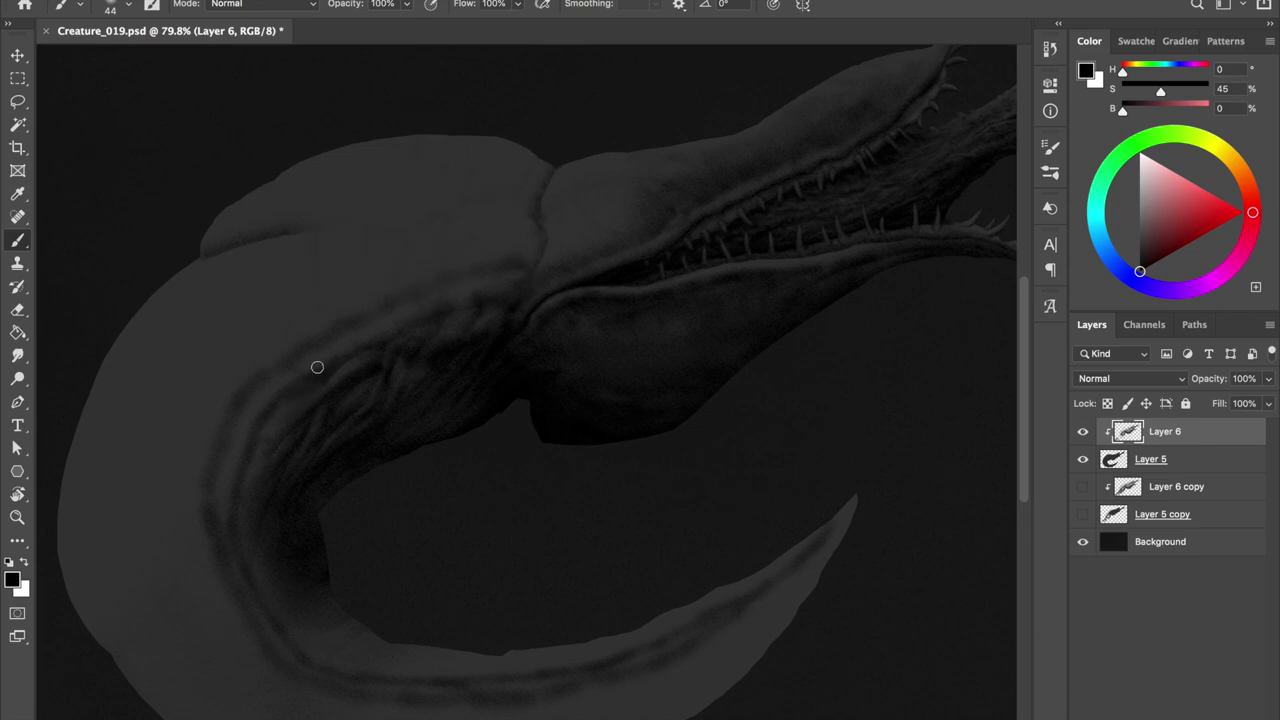
pyautogui.moveTo(297, 228); pyautogui.dragTo(405, 305)
pyautogui.hotkey('ctrl', 'z')
pyautogui.hotkey('ctrl', 'z')
pyautogui.moveTo(320, 232)
pyautogui.mouseDown()
pyautogui.moveTo(385, 285)
pyautogui.moveTo(445, 208)
pyautogui.mouseUp()
pyautogui.moveTo(478, 206); pyautogui.dragTo(485, 258)
pyautogui.hotkey('ctrl', 'z')
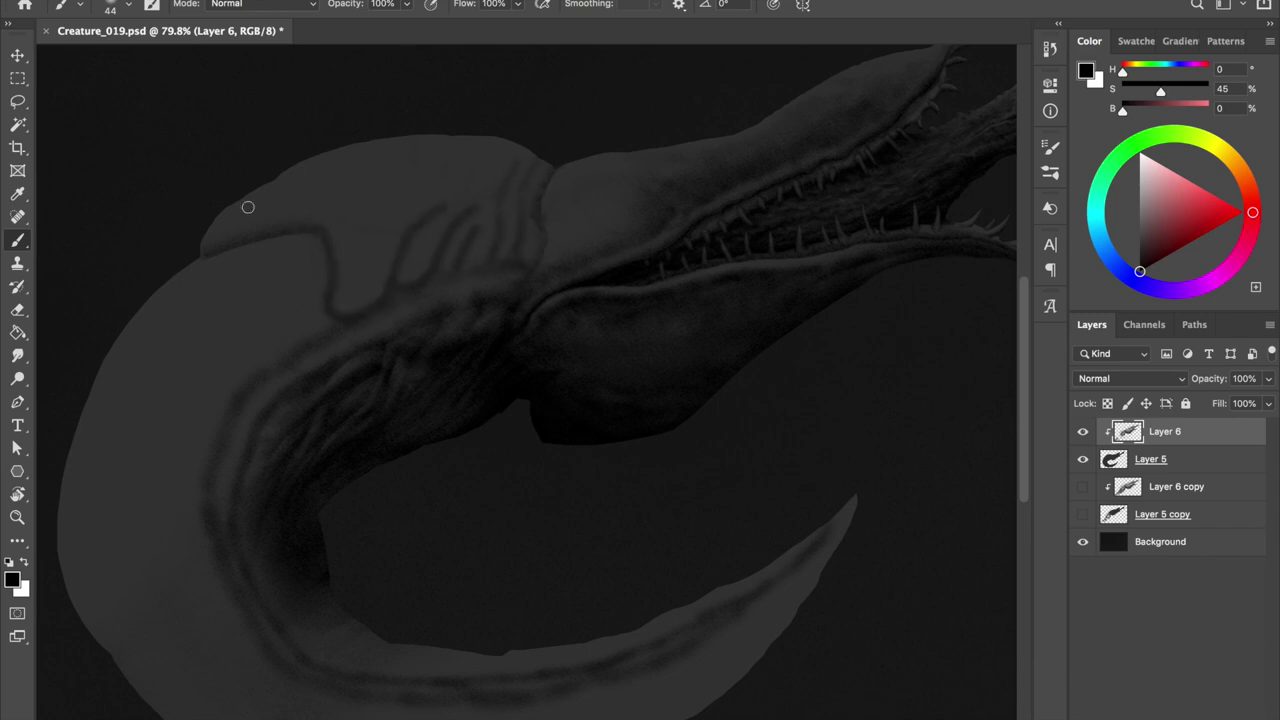
# Paint dark rib stripes down the outer curve of the body
pyautogui.moveTo(263, 237)
pyautogui.mouseDown()
pyautogui.moveTo(271, 329)
pyautogui.moveTo(326, 340)
pyautogui.mouseUp()
pyautogui.moveTo(223, 256); pyautogui.dragTo(277, 337)
pyautogui.moveTo(178, 275); pyautogui.dragTo(234, 405)
pyautogui.moveTo(129, 320); pyautogui.dragTo(215, 438)
pyautogui.moveTo(102, 371); pyautogui.dragTo(126, 511)
pyautogui.moveTo(70, 572); pyautogui.dragTo(251, 466)
pyautogui.scroll(-3, 280, 460)
pyautogui.hscroll(-2, 280, 460)
pyautogui.moveTo(160, 514); pyautogui.dragTo(309, 457)
pyautogui.moveTo(256, 606)
pyautogui.mouseDown()
pyautogui.moveTo(364, 589)
pyautogui.moveTo(391, 666)
pyautogui.mouseUp()
# Continue the rib stripes across the lower tail band toward the tail's end
pyautogui.moveTo(440, 592); pyautogui.dragTo(509, 680)
pyautogui.moveTo(575, 592); pyautogui.dragTo(600, 675)
pyautogui.moveTo(625, 590); pyautogui.dragTo(655, 670)
pyautogui.moveTo(690, 578); pyautogui.dragTo(680, 656)
pyautogui.moveTo(735, 563); pyautogui.dragTo(713, 628)
pyautogui.moveTo(808, 533); pyautogui.dragTo(790, 590)
pyautogui.moveTo(905, 498); pyautogui.dragTo(834, 514)
pyautogui.scroll(-3, 361, 338)
pyautogui.scroll(2, 361, 338)
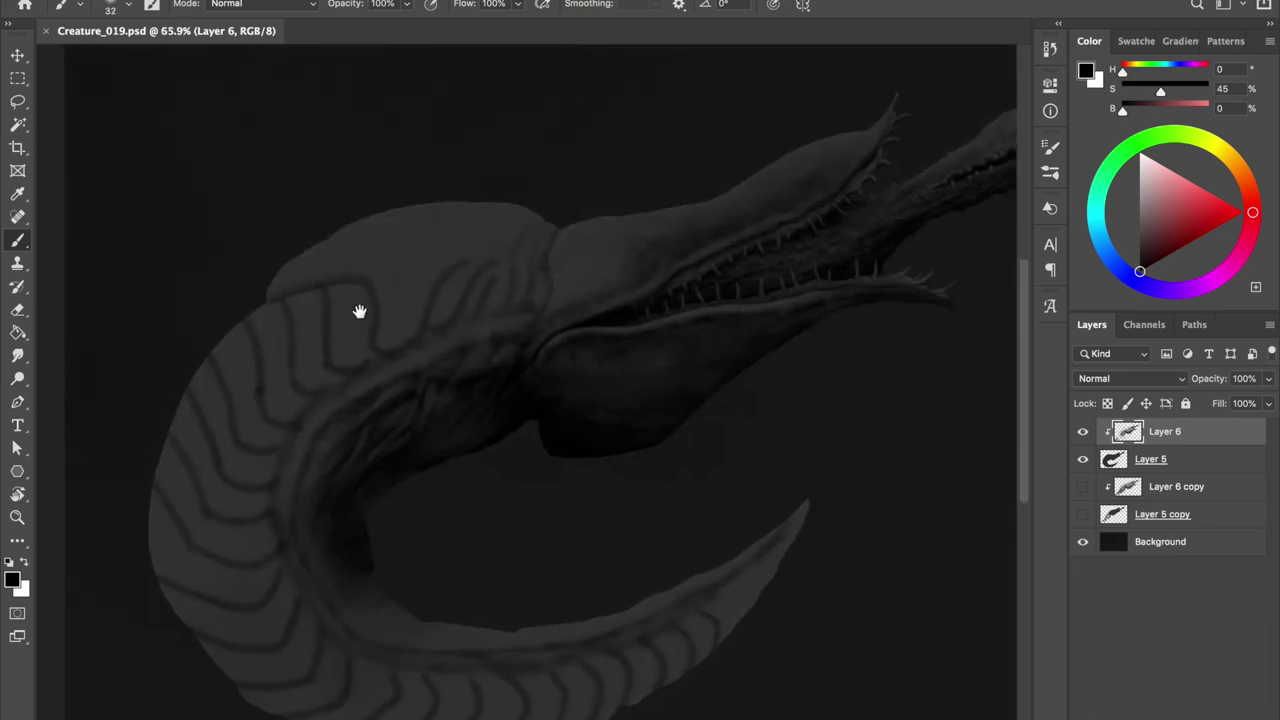
pyautogui.scroll(2, 361, 338)
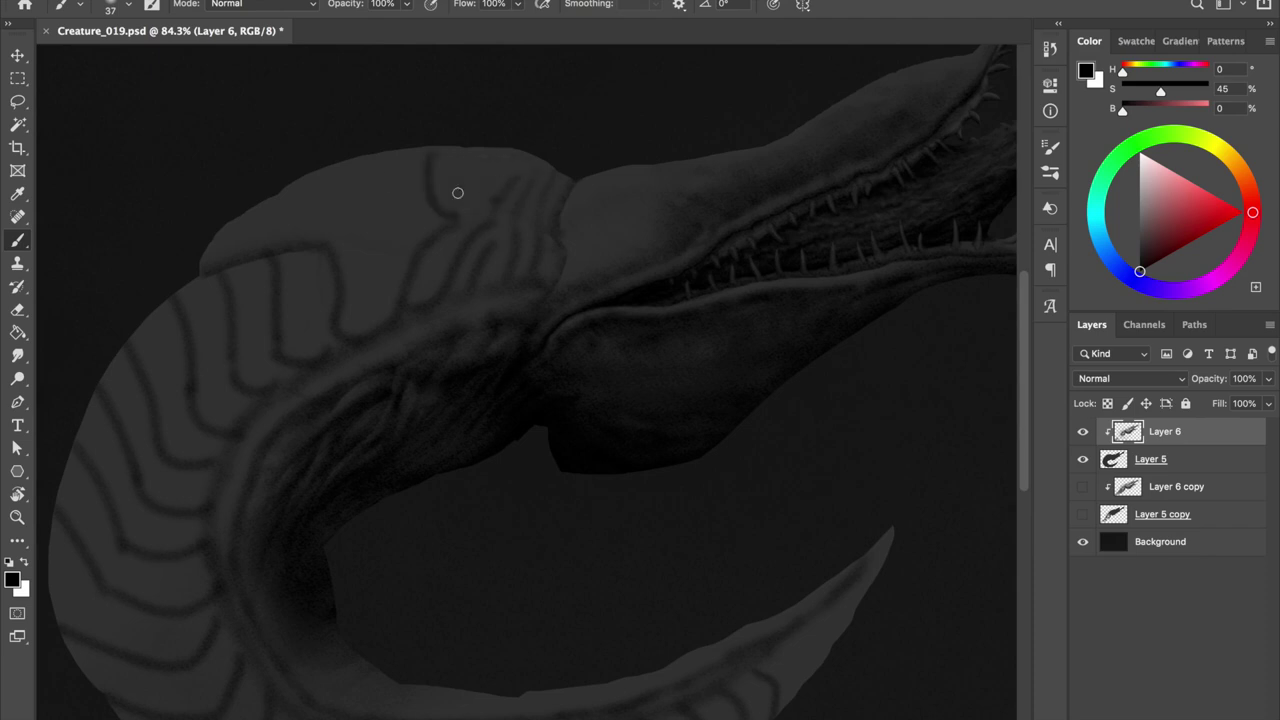
pyautogui.scroll(-2, 430, 140)
pyautogui.scroll(-2, 437, 179)
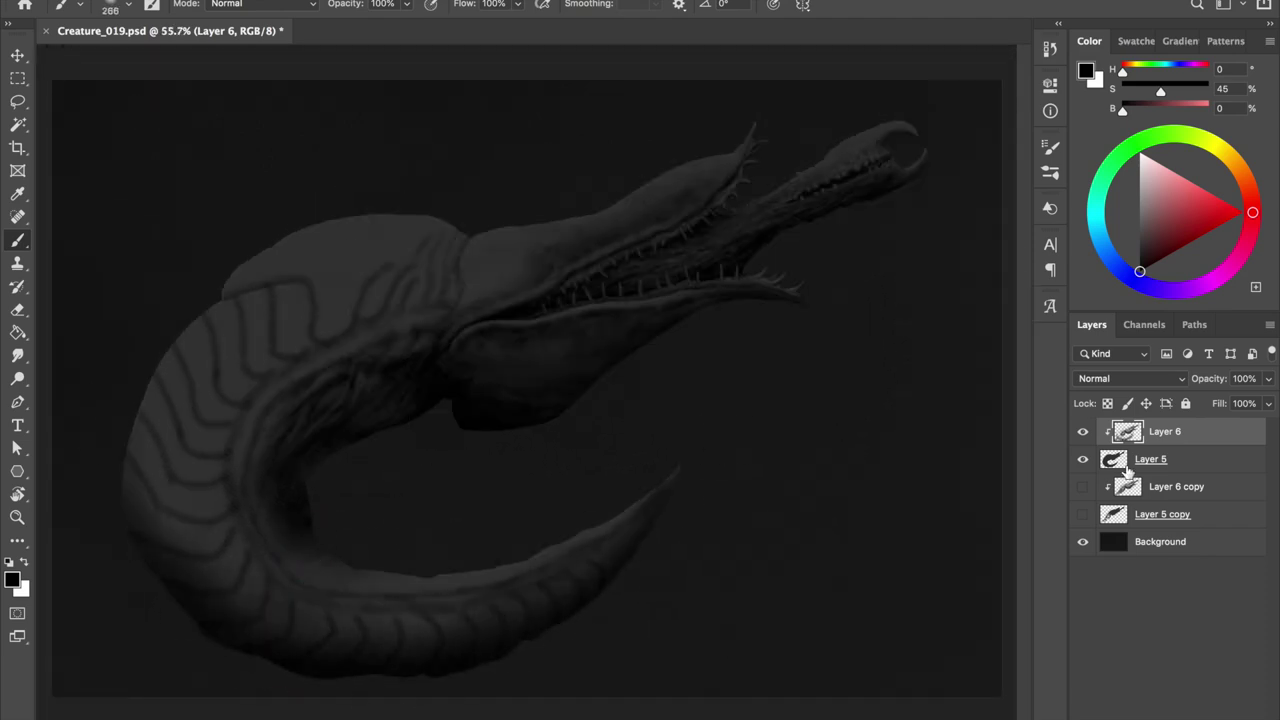
# Set the brush size to 58 and choose the soft round brush on Layer 6
pyautogui.hotkey('alt', '[')
pyautogui.rightClick(563, 634)
pyautogui.write('58')
pyautogui.press('Return')
pyautogui.keyDown('alt'); pyautogui.click(258, 280); pyautogui.keyUp('alt')
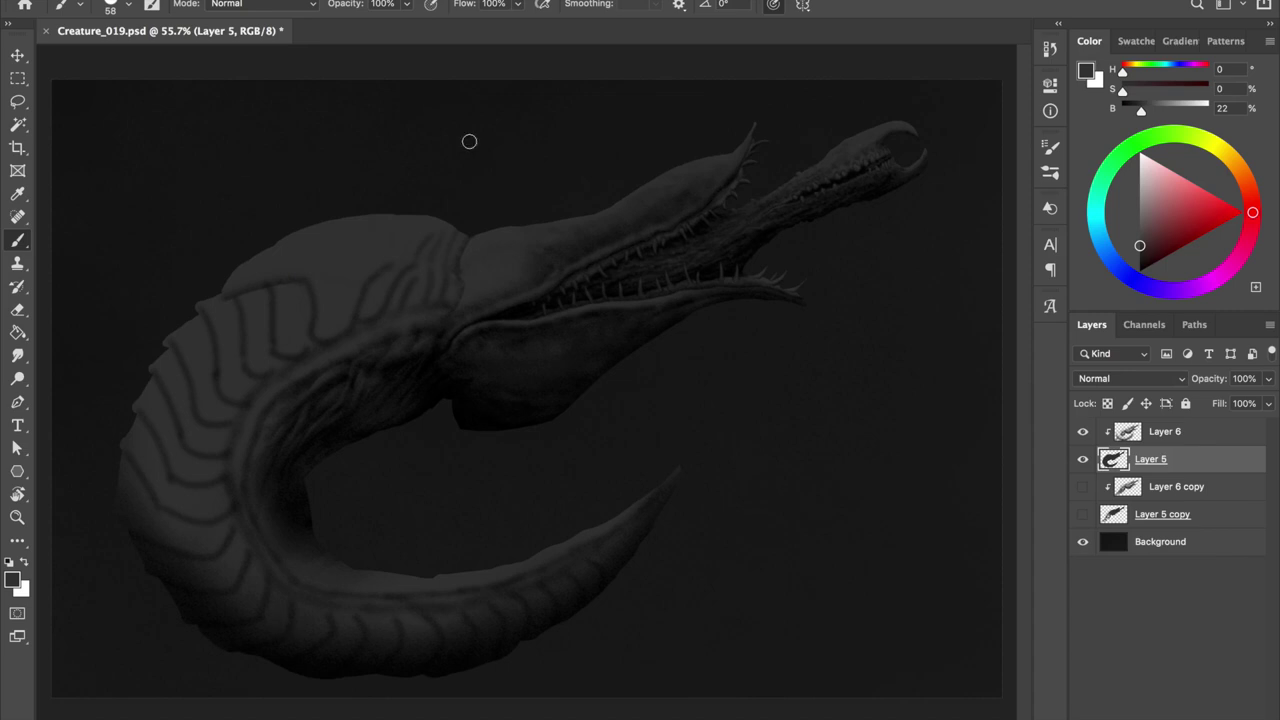
pyautogui.hotkey('alt', ']')
pyautogui.press('e')
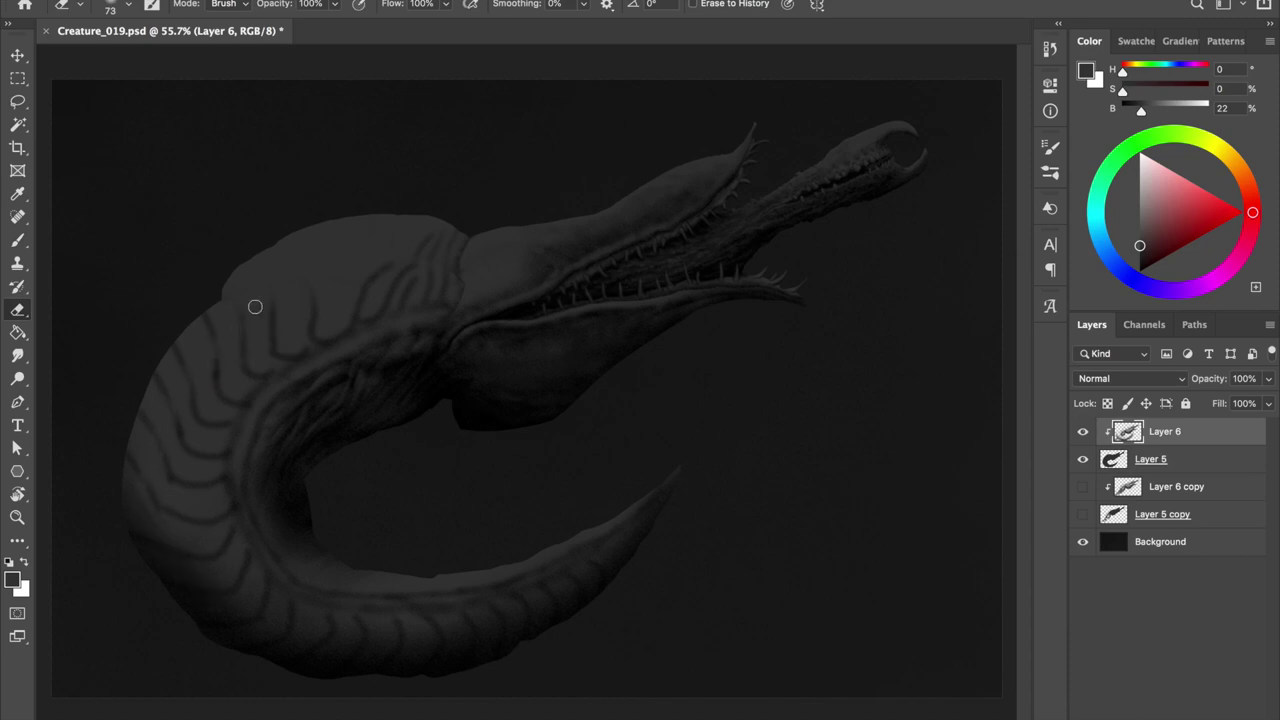
pyautogui.press('b')
pyautogui.rightClick(280, 328)
pyautogui.doubleClick(550, 415)
pyautogui.moveTo(260, 320); pyautogui.dragTo(230, 320)
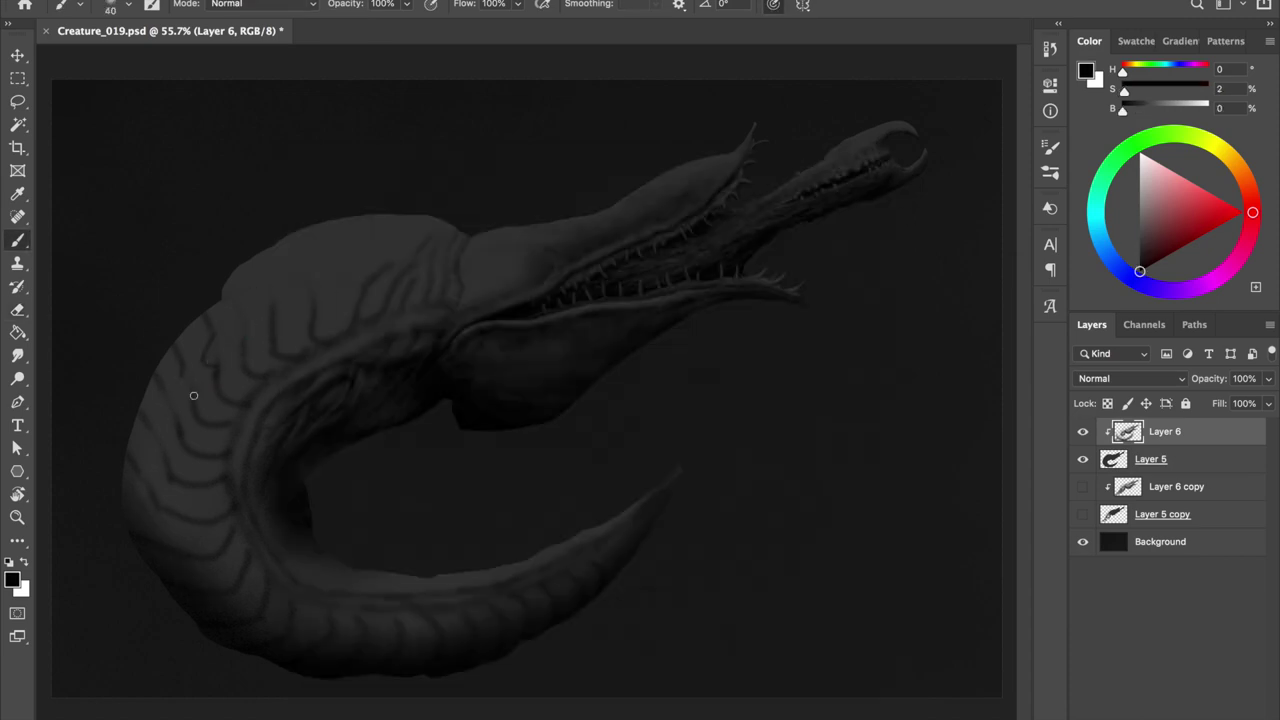
# Erase the rib stripes from the left body and brush shadow onto the lower tail
pyautogui.press('e')
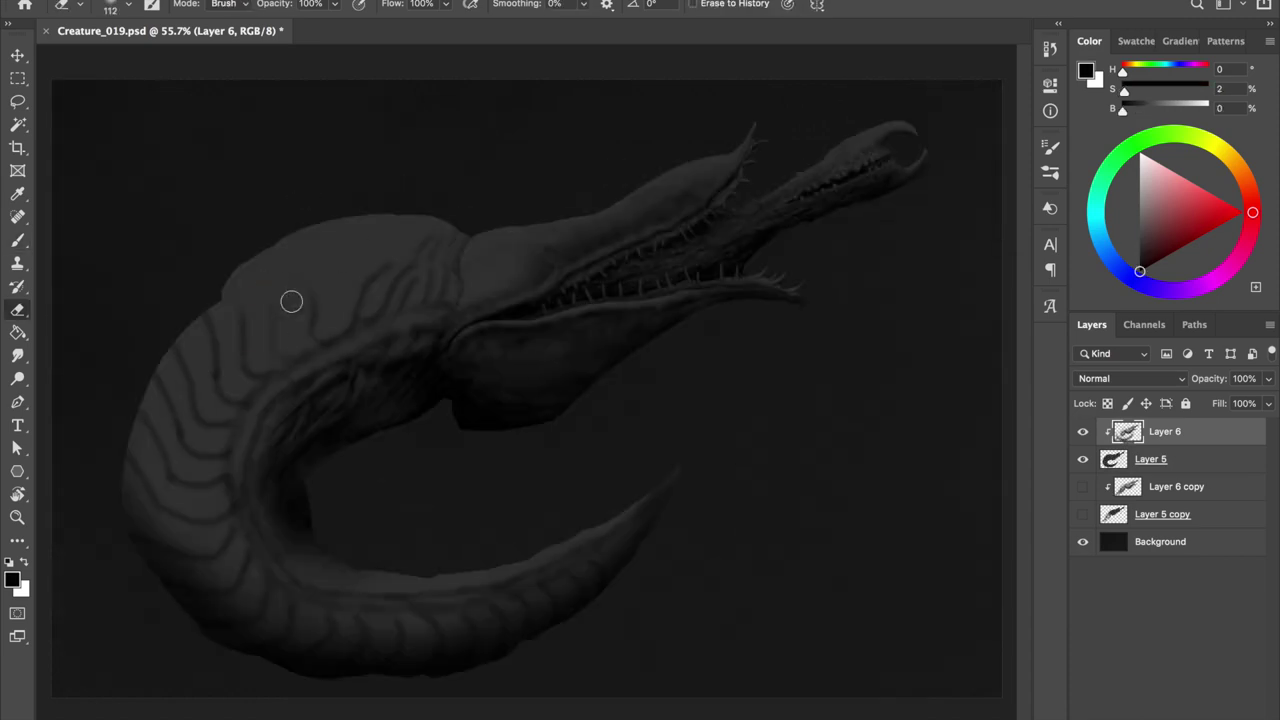
pyautogui.press('F5')
pyautogui.press('F5')
pyautogui.moveTo(249, 343)
pyautogui.mouseDown()
pyautogui.moveTo(211, 417)
pyautogui.moveTo(389, 621)
pyautogui.moveTo(163, 543)
pyautogui.moveTo(314, 514)
pyautogui.moveTo(251, 674)
pyautogui.mouseUp()
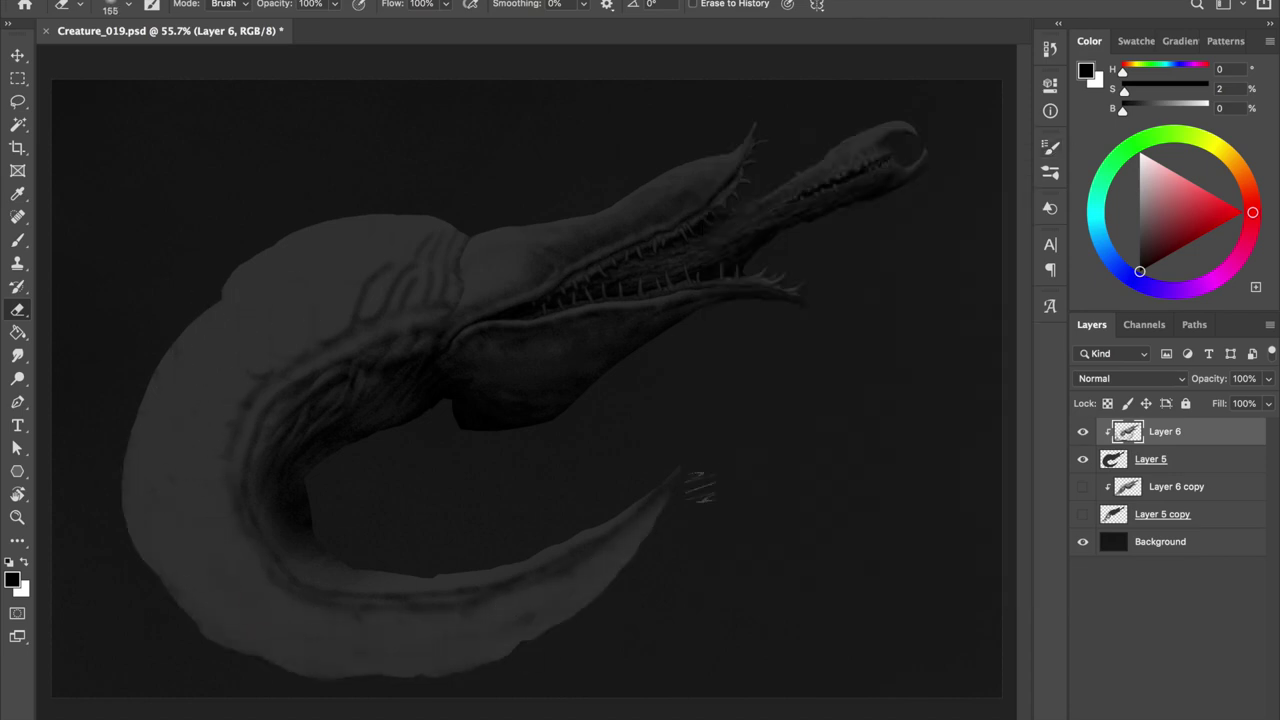
pyautogui.press('b')
pyautogui.rightClick(672, 148)
pyautogui.moveTo(206, 606)
pyautogui.mouseDown()
pyautogui.moveTo(404, 658)
pyautogui.moveTo(263, 591)
pyautogui.moveTo(143, 434)
pyautogui.moveTo(671, 517)
pyautogui.mouseUp()
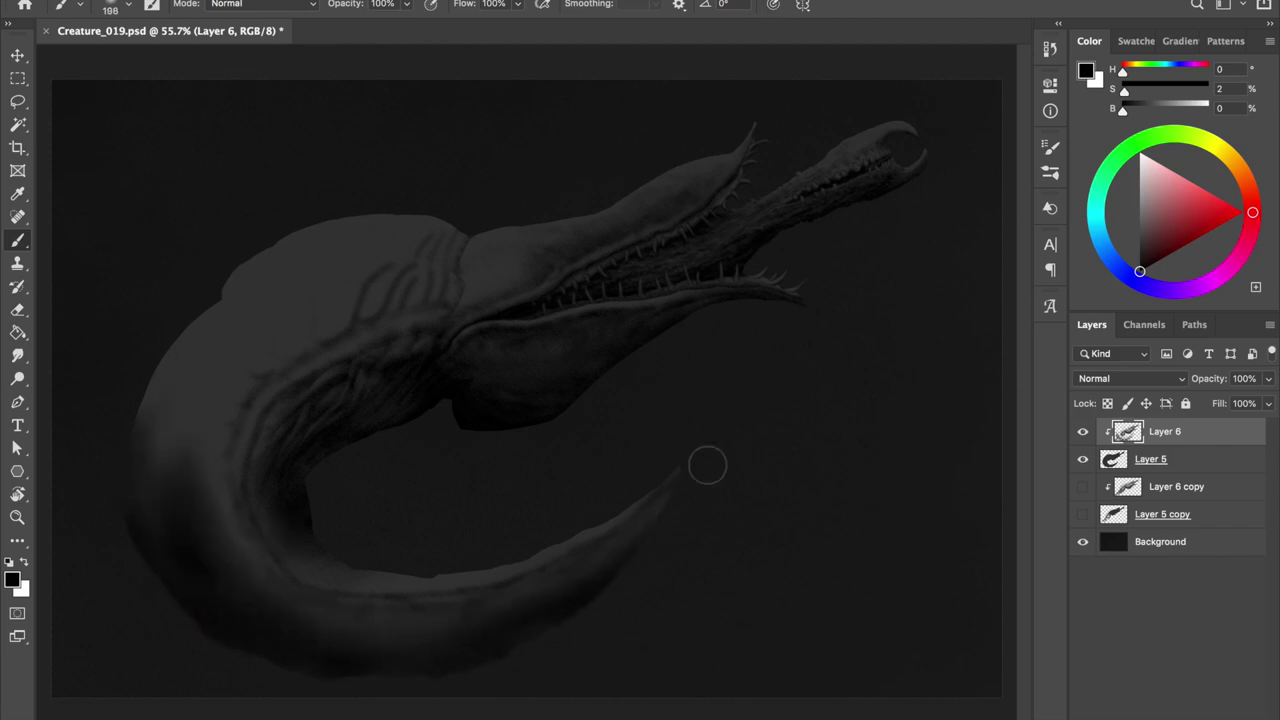
# Add Layer 7 clipped to Layer 6 and pick a smaller brush size
pyautogui.hotkey('ctrl', 'shift', 'alt', 'n')
pyautogui.hotkey('ctrl', 'alt', 'g')
pyautogui.rightClick(670, 146)
pyautogui.click(306, 263)
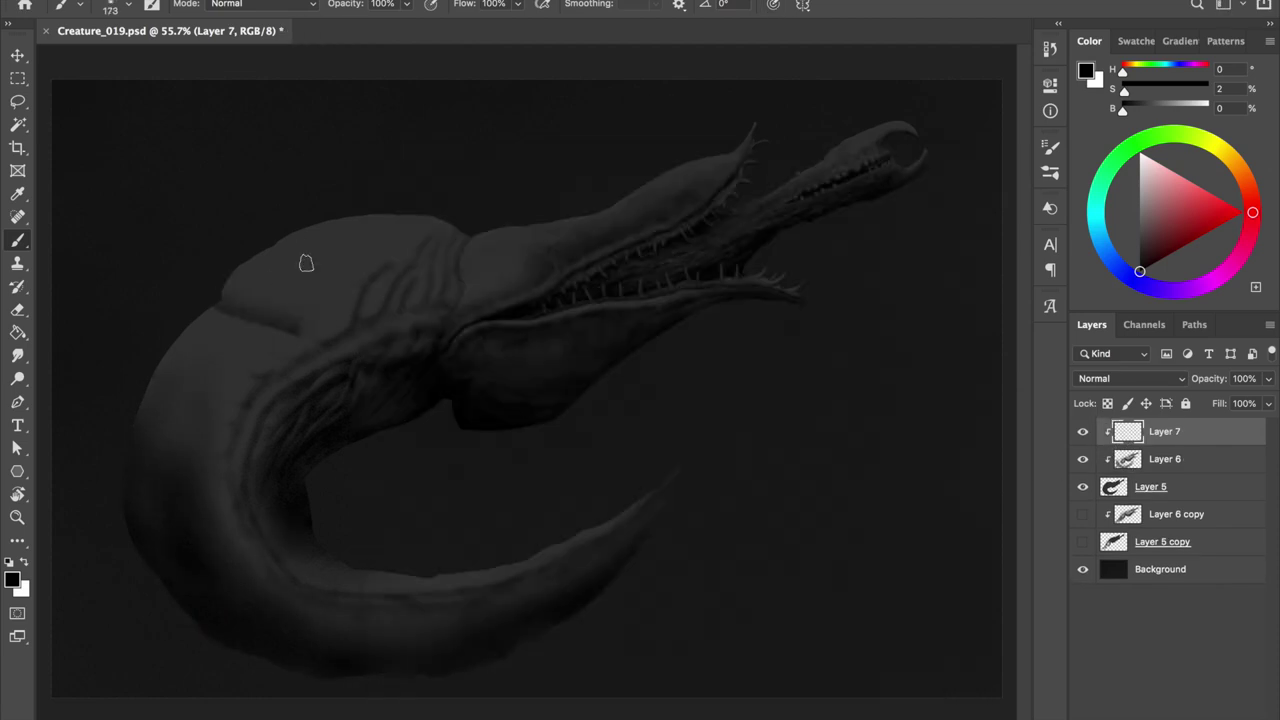
# Repaint the upper body ridge lighter and darken the left body edge on Layer 5
pyautogui.moveTo(257, 280); pyautogui.dragTo(290, 310)
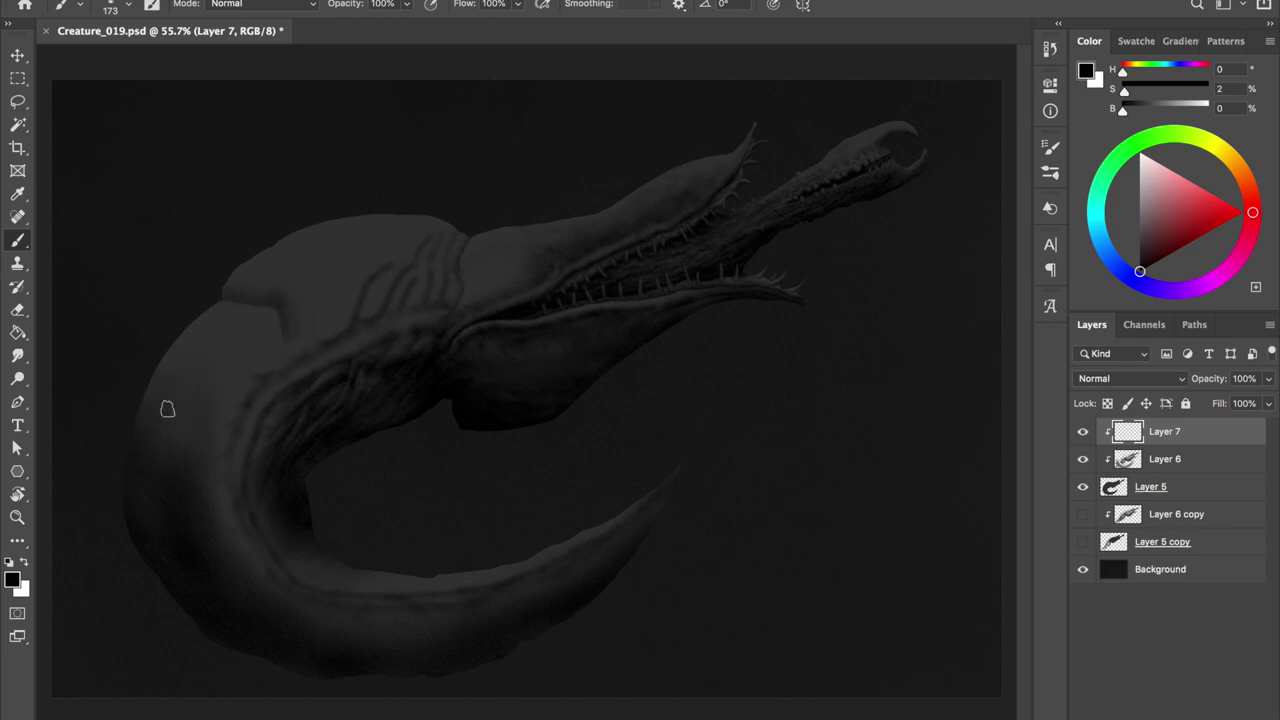
pyautogui.moveTo(280, 303); pyautogui.dragTo(215, 370)
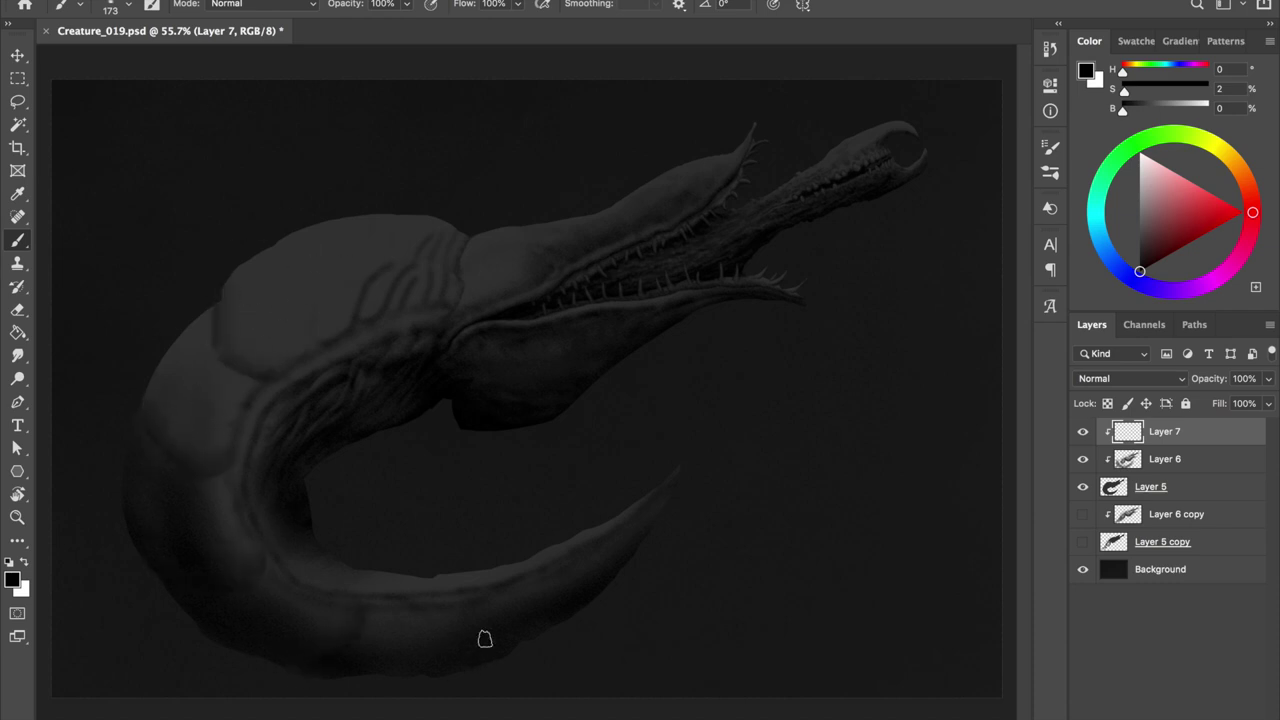
pyautogui.keyDown('ctrl'); pyautogui.click(548, 414); pyautogui.keyUp('ctrl')
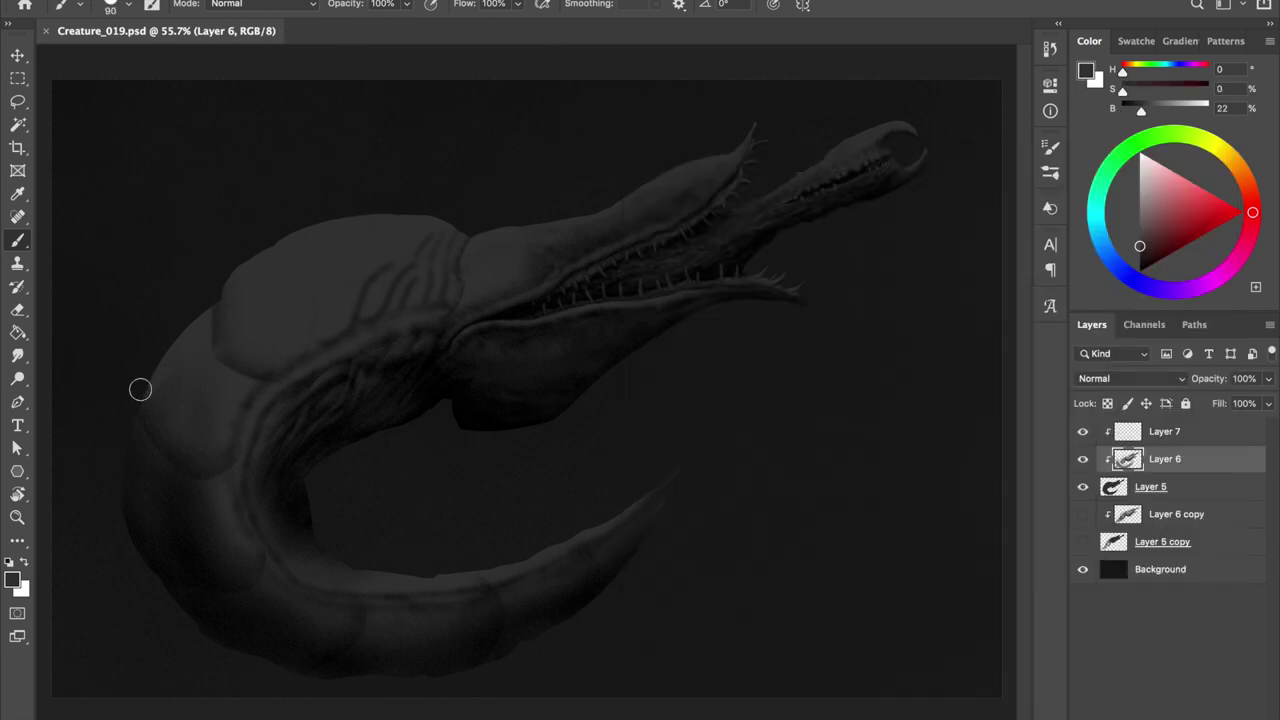
pyautogui.keyDown('ctrl'); pyautogui.click(143, 402); pyautogui.keyUp('ctrl')
pyautogui.moveTo(143, 402); pyautogui.dragTo(148, 555)
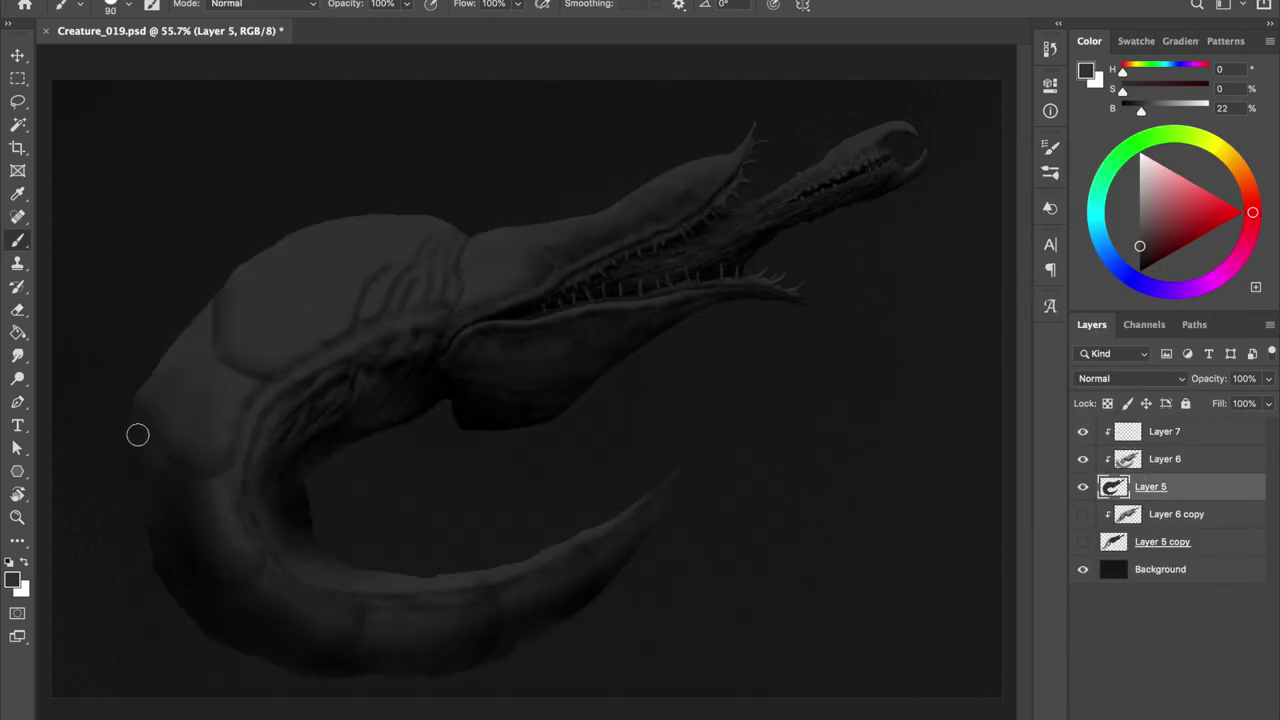
# Paint a raised light grey shape on the upper back, mirroring the view to check it
pyautogui.press('e')
pyautogui.press('b')
pyautogui.press('e')
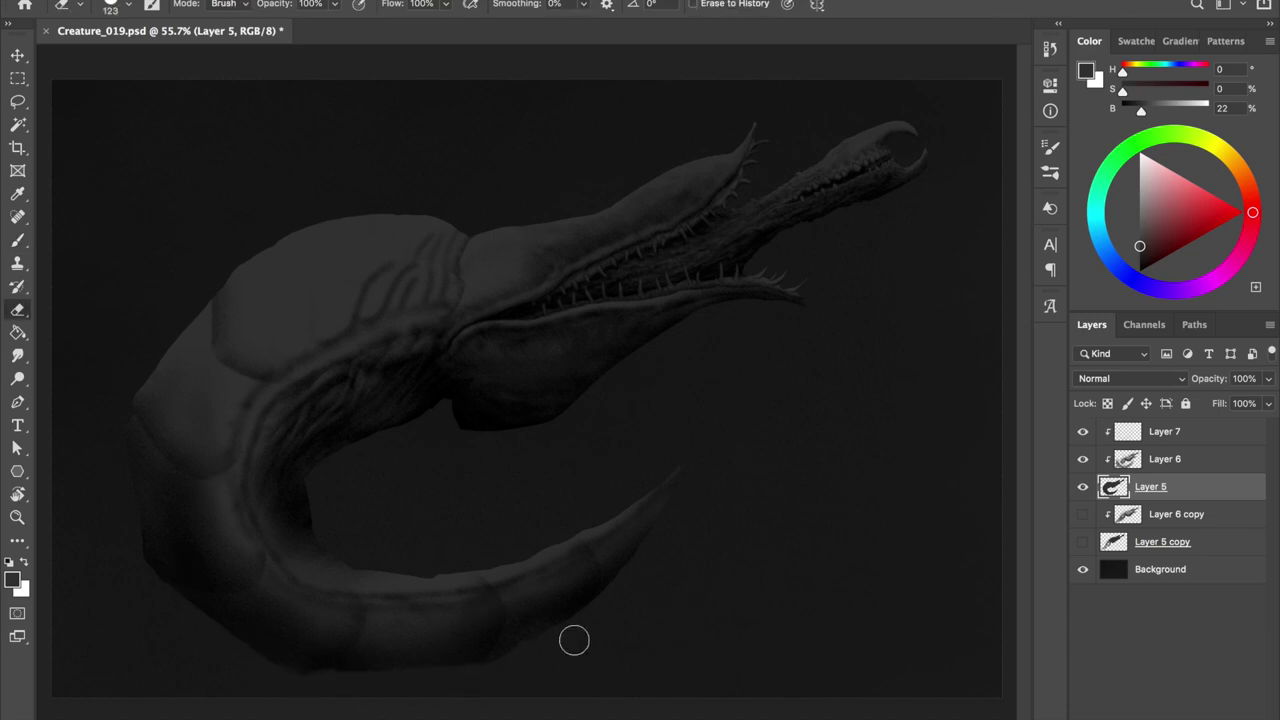
pyautogui.hotkey('ctrl', 's')
pyautogui.press('h')
pyautogui.press('h')
pyautogui.press('b')
pyautogui.moveTo(240, 240)
pyautogui.mouseDown()
pyautogui.moveTo(289, 277)
pyautogui.moveTo(346, 249)
pyautogui.moveTo(289, 243)
pyautogui.moveTo(291, 262)
pyautogui.mouseUp()
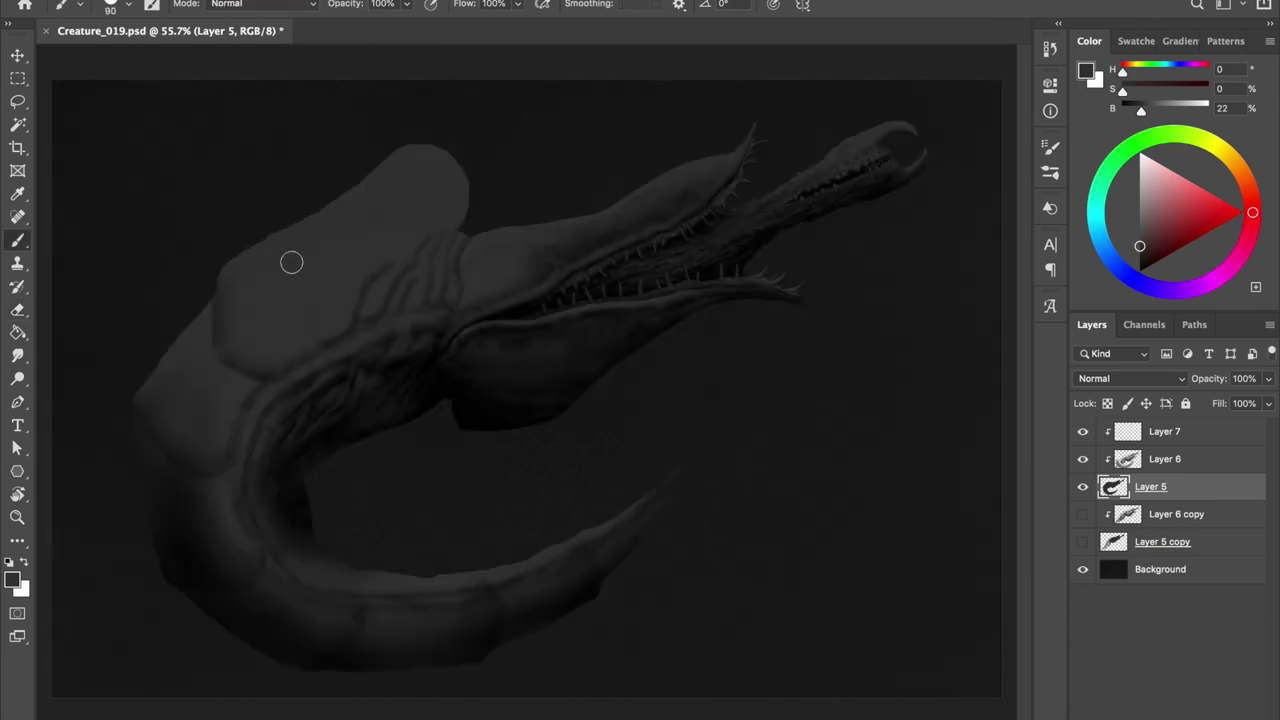
pyautogui.press('h')
pyautogui.press('h')
pyautogui.hotkey('ctrl', 'z')
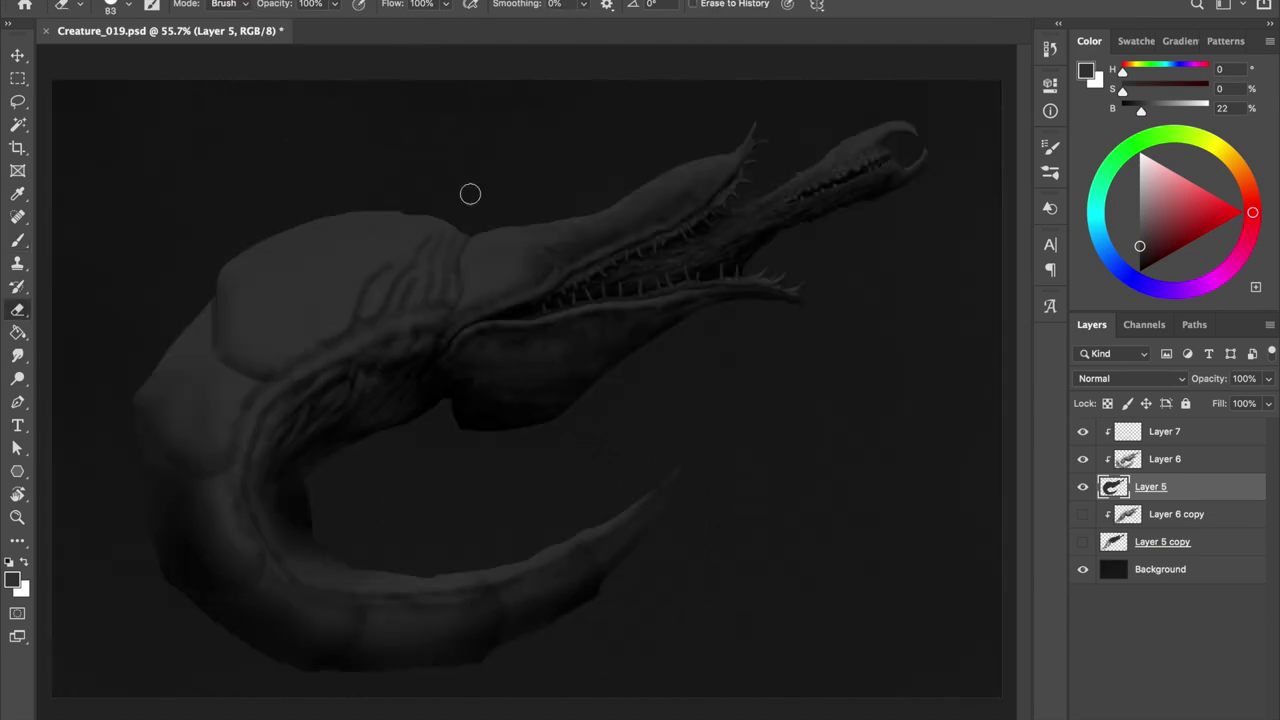
# Trim the head's upper edge and undo the rounded dome so the head top stays flat
pyautogui.press('e')
pyautogui.moveTo(450, 215); pyautogui.dragTo(318, 228)
pyautogui.hotkey('ctrl', 'shift', 'h')
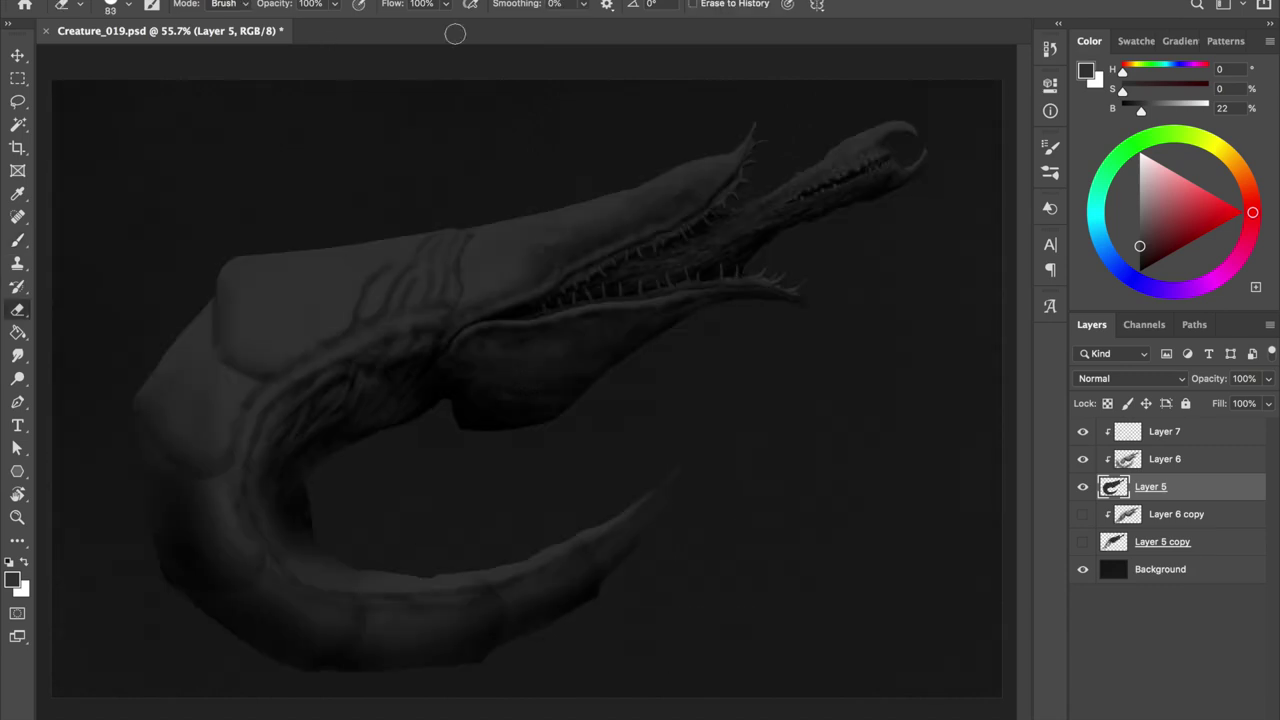
pyautogui.press('b')
pyautogui.hotkey('ctrl', 'z')
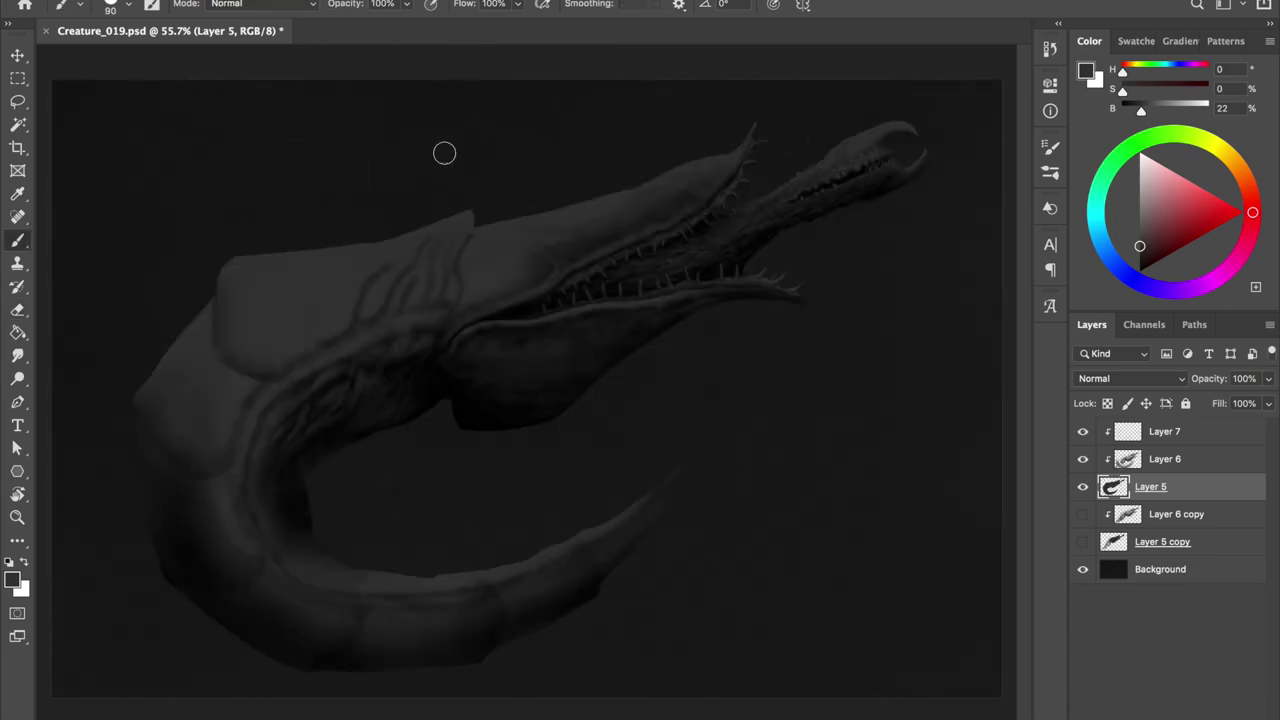
pyautogui.hotkey('ctrl', 'shift', 'z')
pyautogui.moveTo(562, 213)
pyautogui.mouseDown()
pyautogui.moveTo(717, 140)
pyautogui.moveTo(733, 151)
pyautogui.mouseUp()
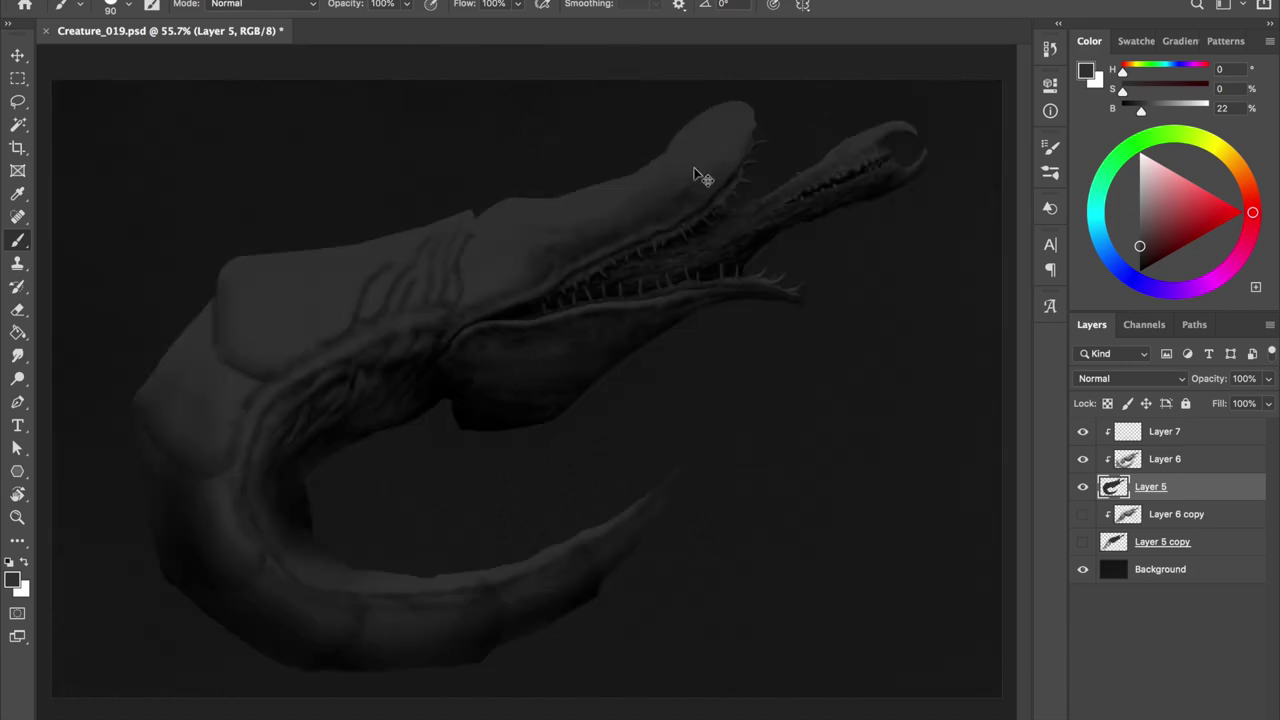
pyautogui.hotkey('ctrl', 'z')
# Rename Layer 7 to 'Det' and return to Layer 6
pyautogui.doubleClick(1164, 431)
pyautogui.write('Det')
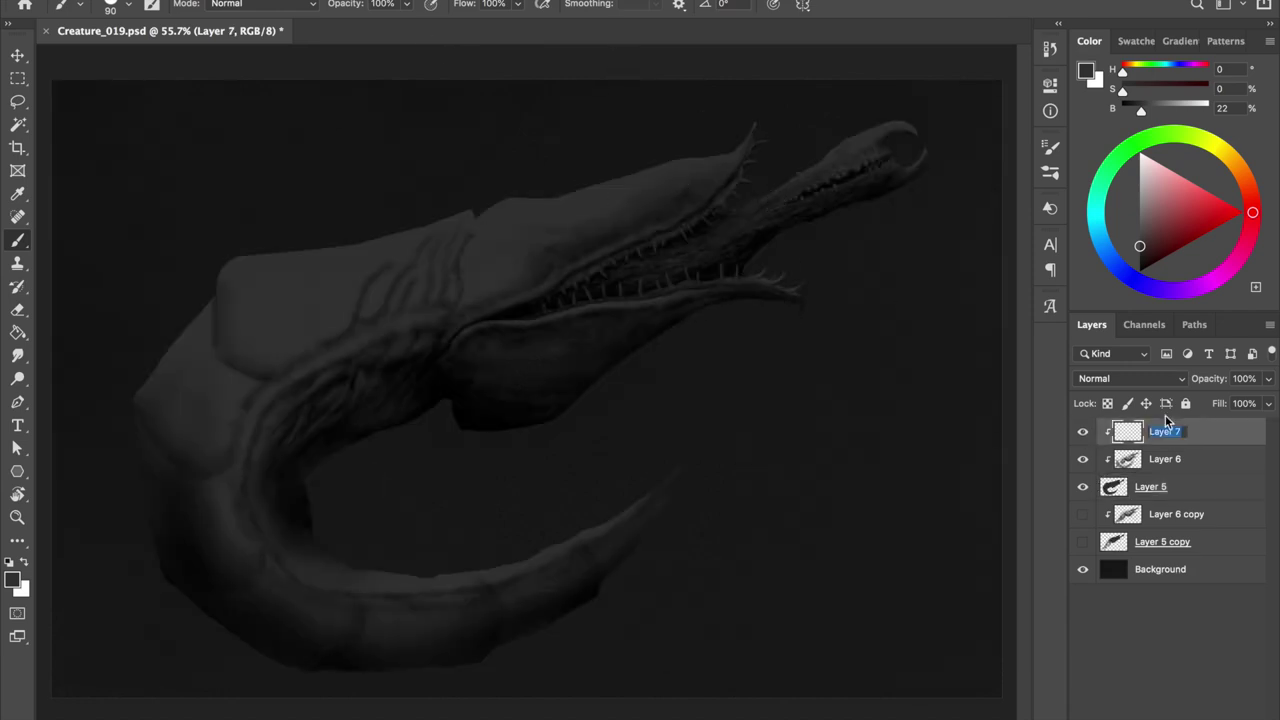
pyautogui.click(1165, 459)
pyautogui.press('e')
pyautogui.rightClick(384, 260)
pyautogui.press('Escape')
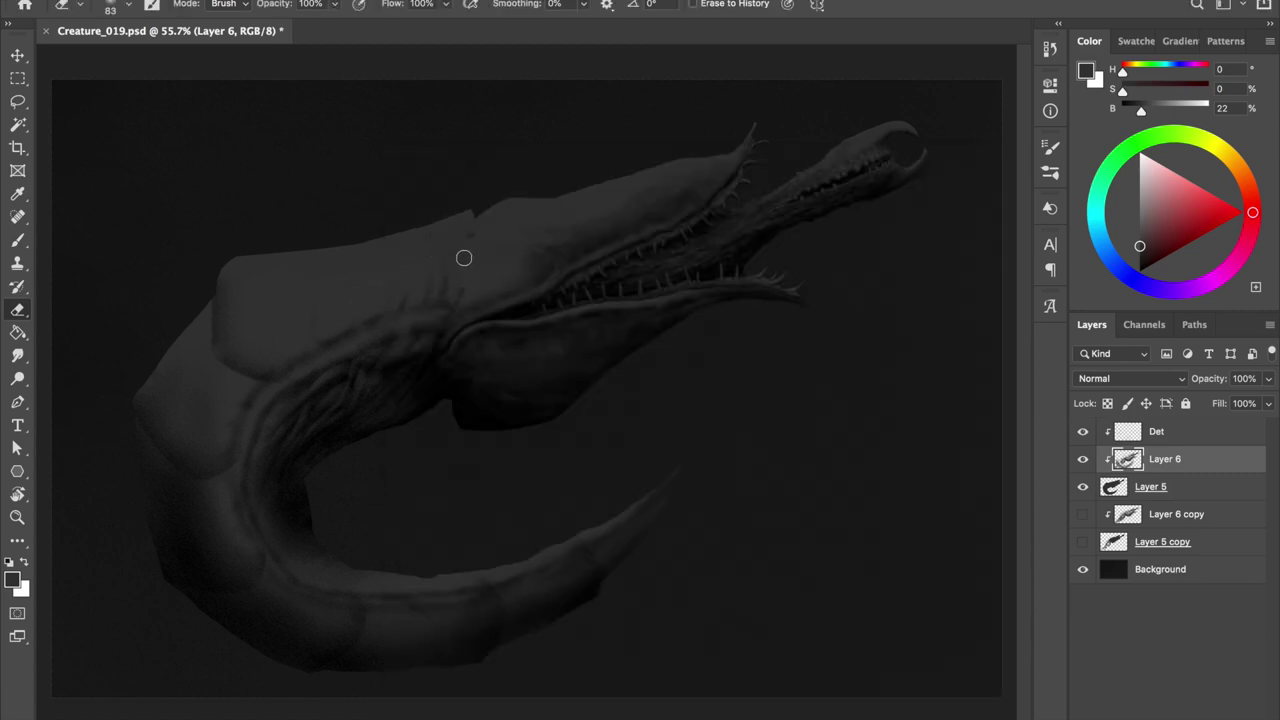
# Pick a dark grey paint colour and a new brush tip
pyautogui.press('b')
pyautogui.rightClick(468, 222)
pyautogui.press('Escape')
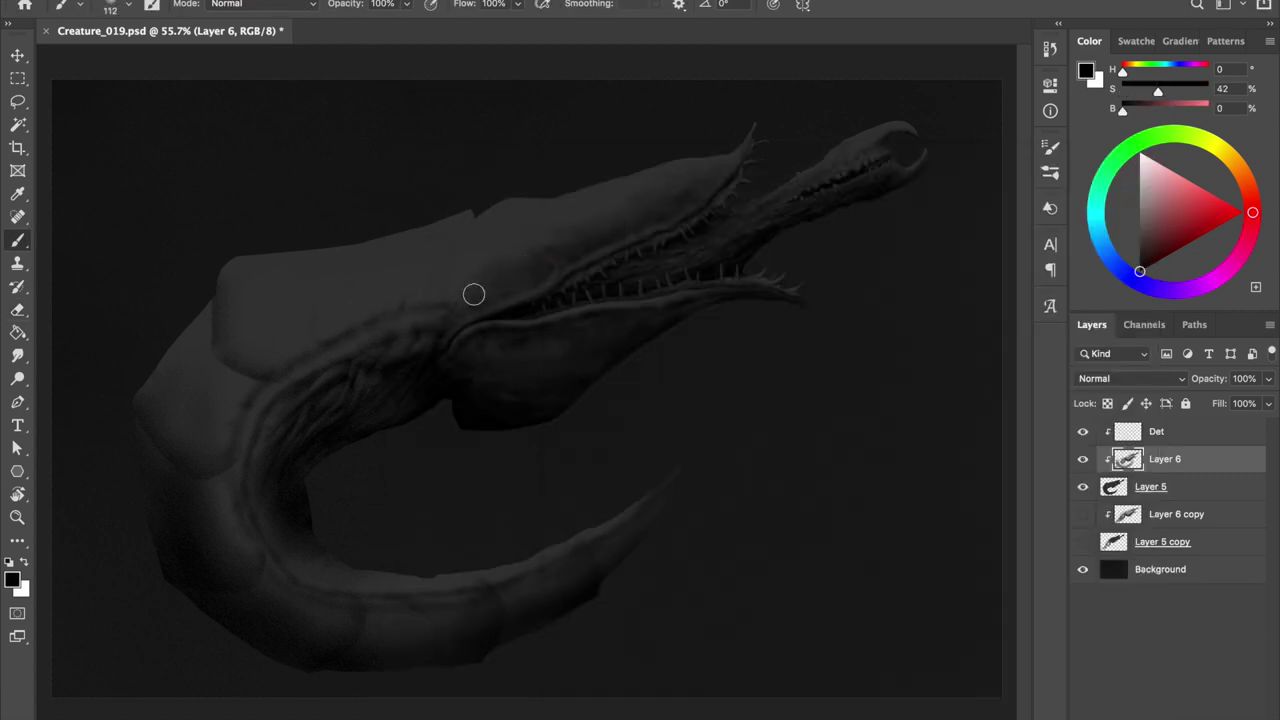
pyautogui.hotkey('alt', '[')
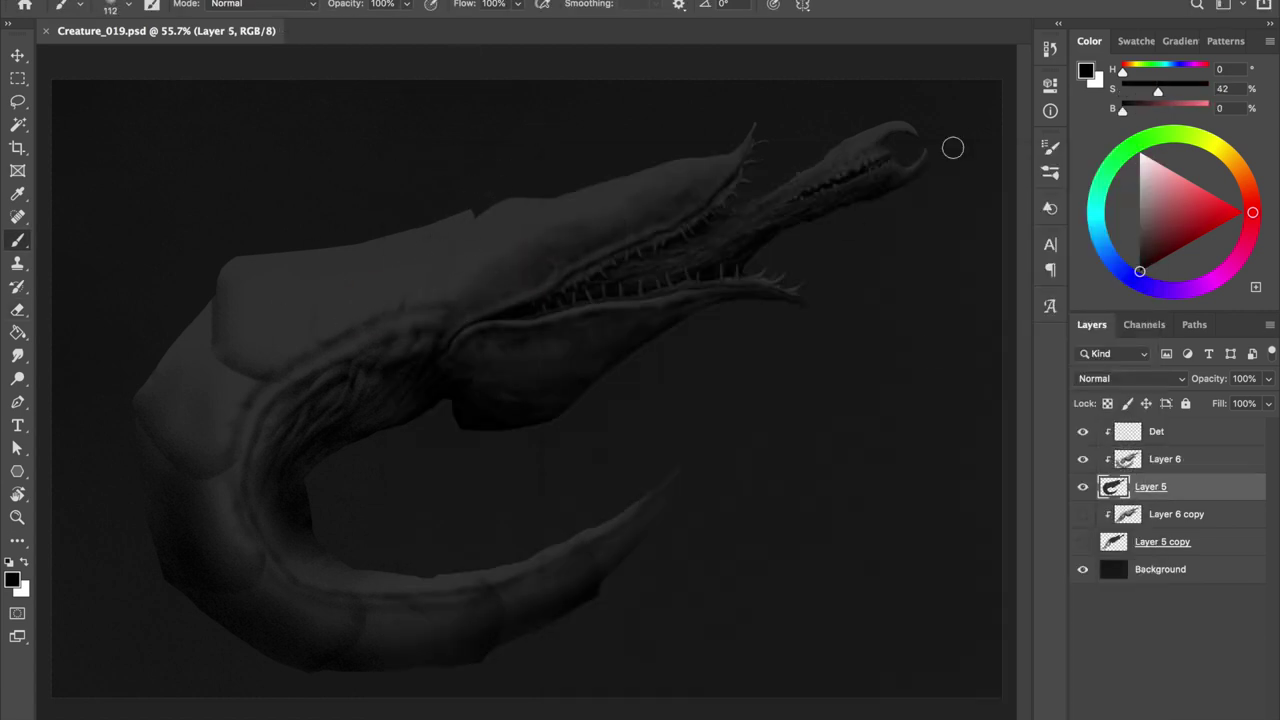
pyautogui.rightClick(634, 412)
pyautogui.doubleClick(634, 412)
pyautogui.scroll(2, 446, 414)
# On a new layer beneath the body layer, paint and trim a grey rib shape
pyautogui.hotkey('ctrl', 'shift', 'alt', 'n')
pyautogui.hotkey('ctrl', '[')
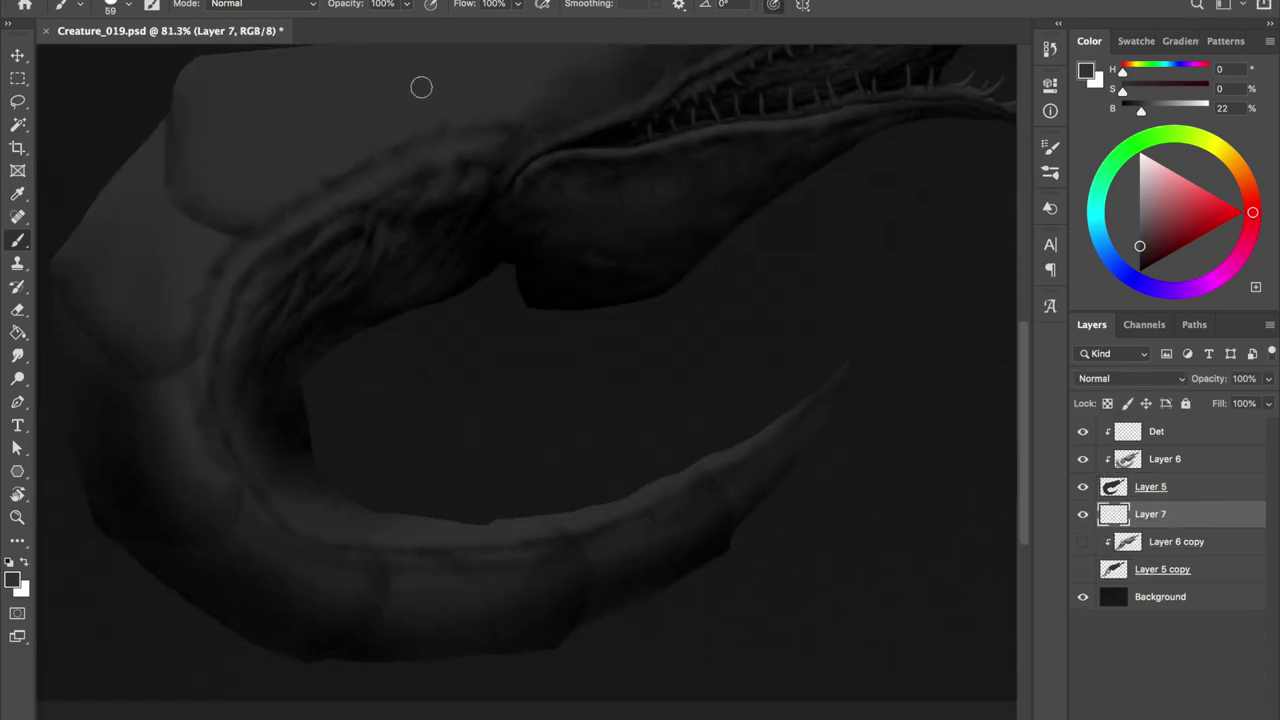
pyautogui.press(']')
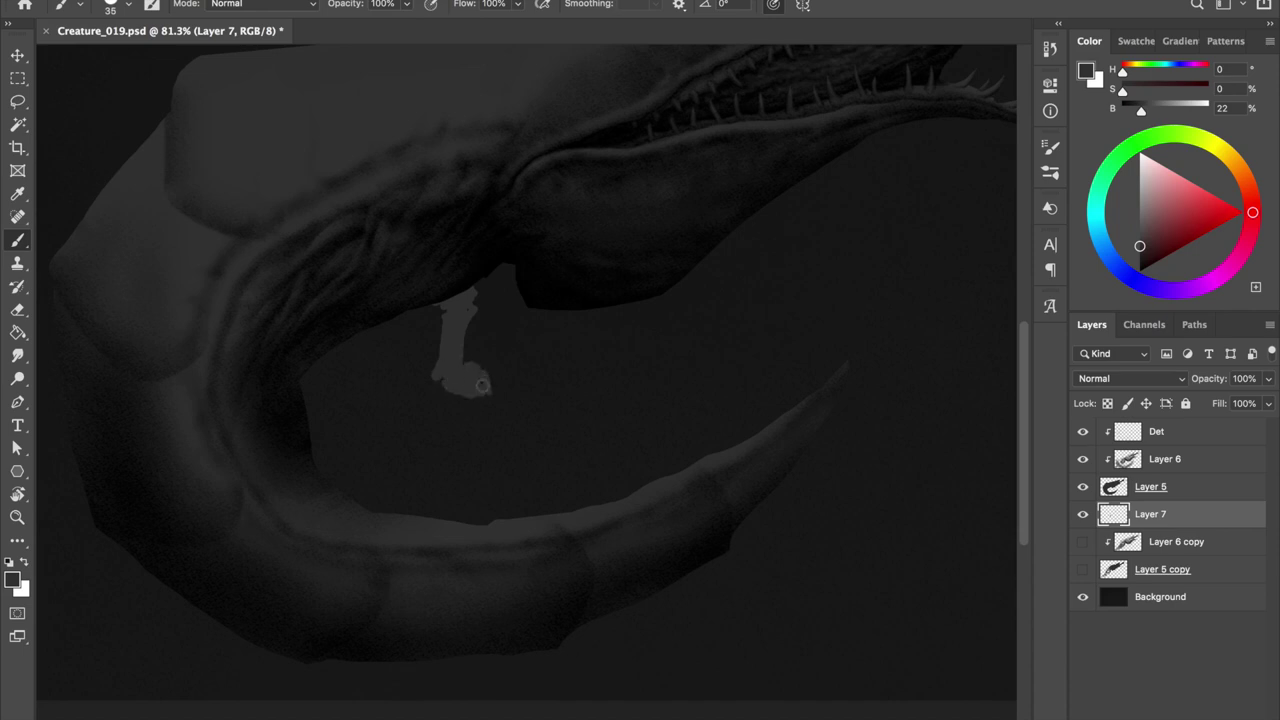
pyautogui.rightClick(508, 329)
pyautogui.press('Escape')
pyautogui.press('e')
pyautogui.press('b')
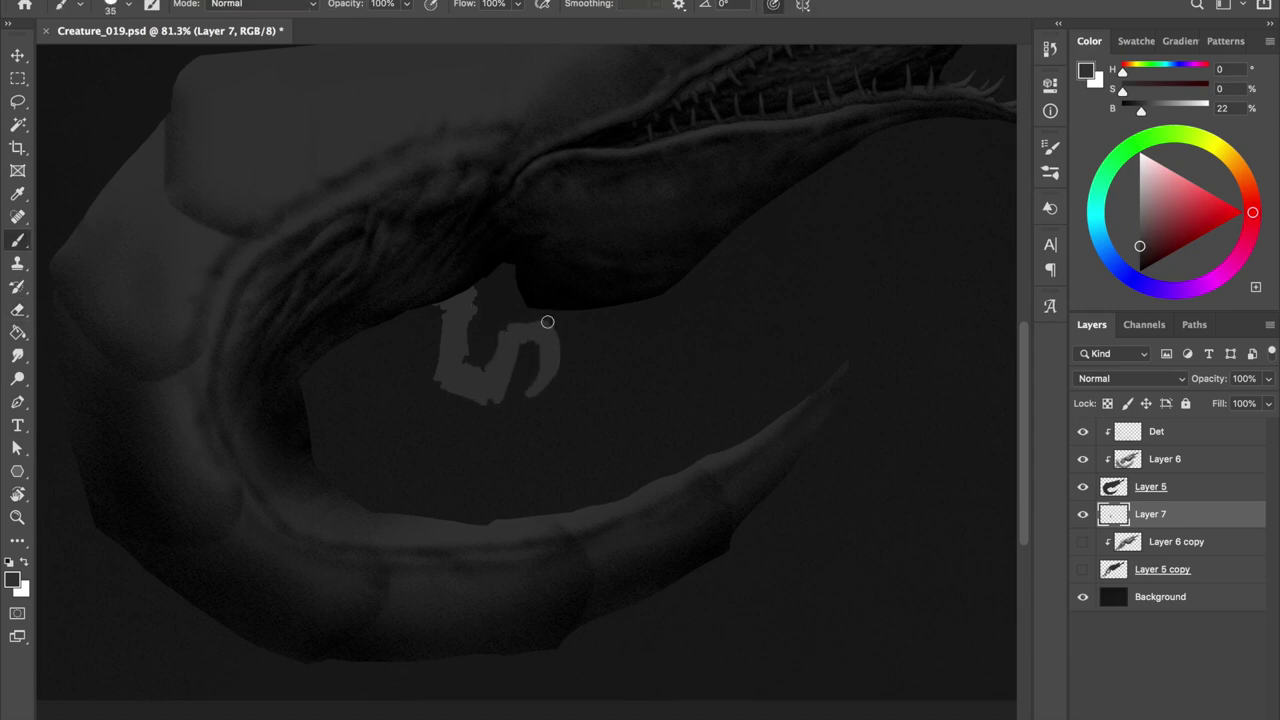
pyautogui.press('e')
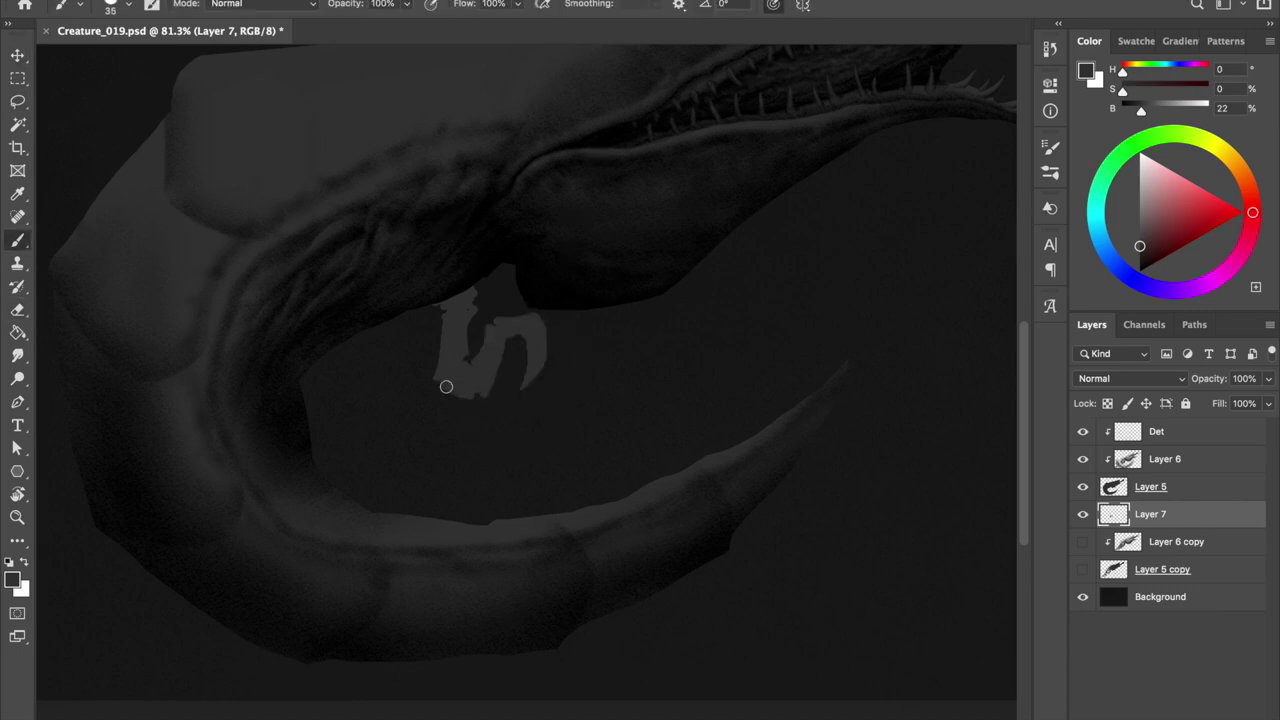
pyautogui.press('e')
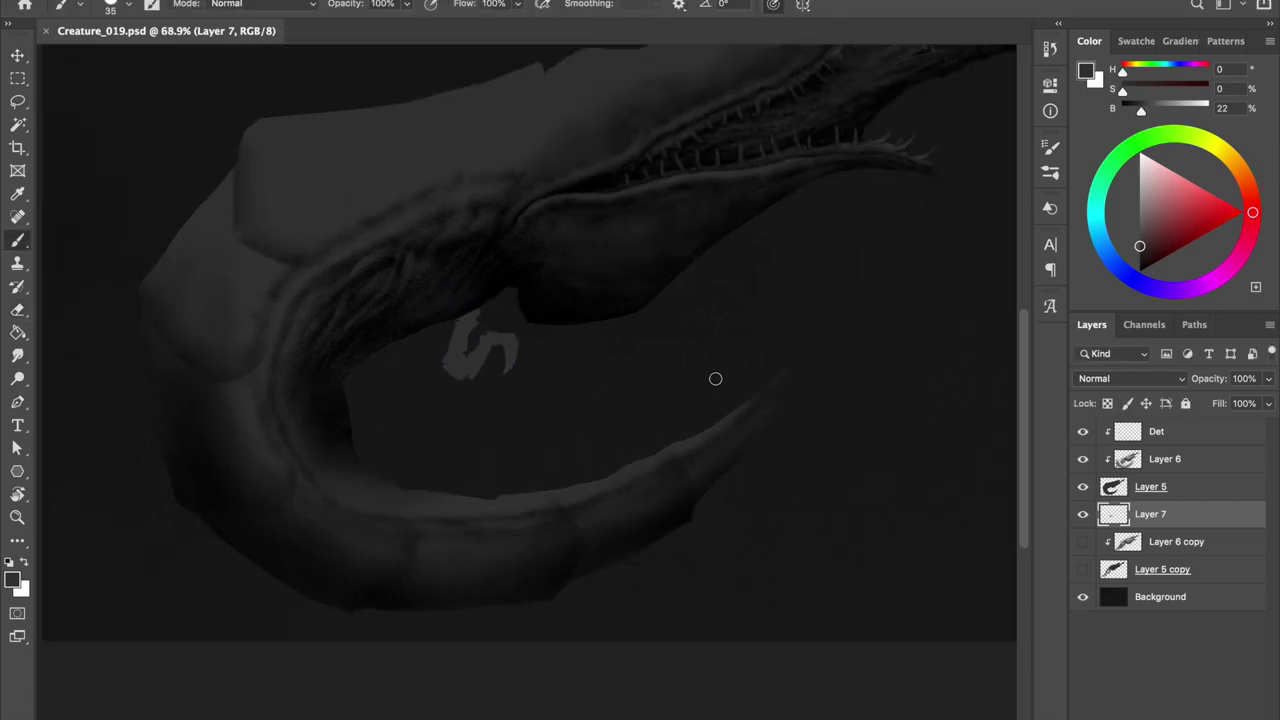
pyautogui.hotkey('ctrl', '+')
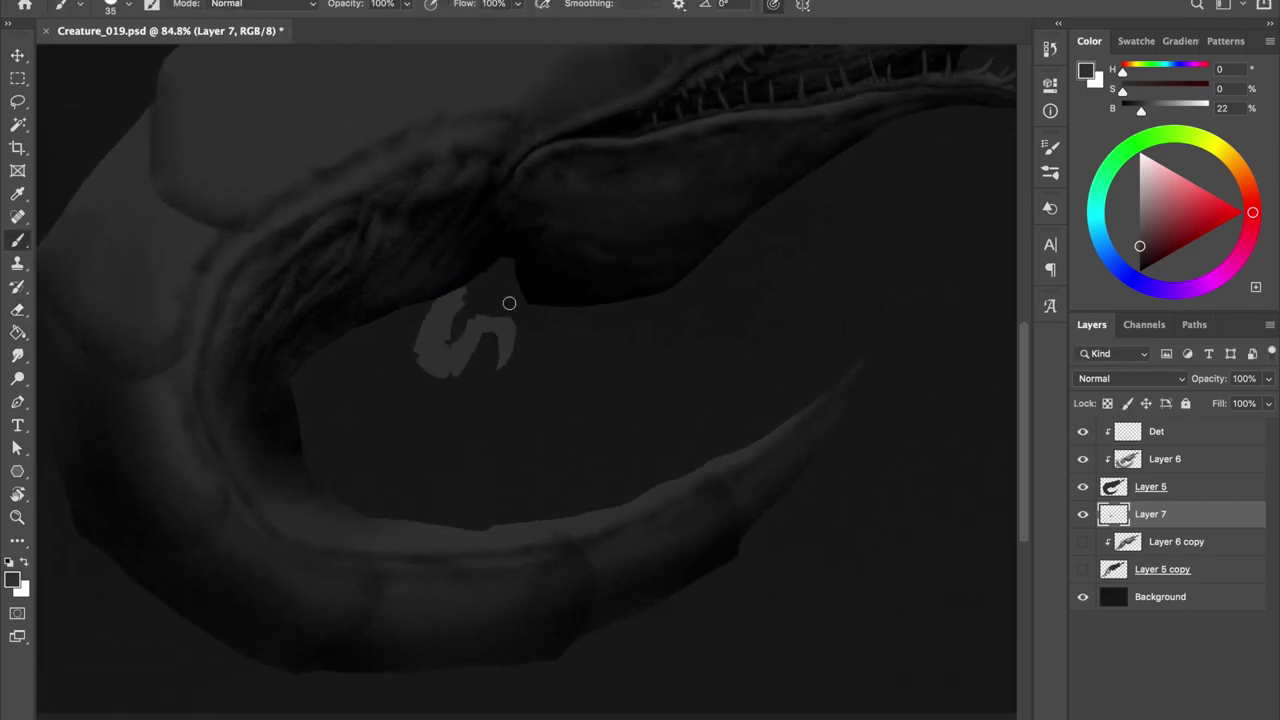
# Lasso one rib piece and copy it onto its own layer, Layer 8
pyautogui.press('v')
pyautogui.moveTo(503, 360); pyautogui.dragTo(408, 369)
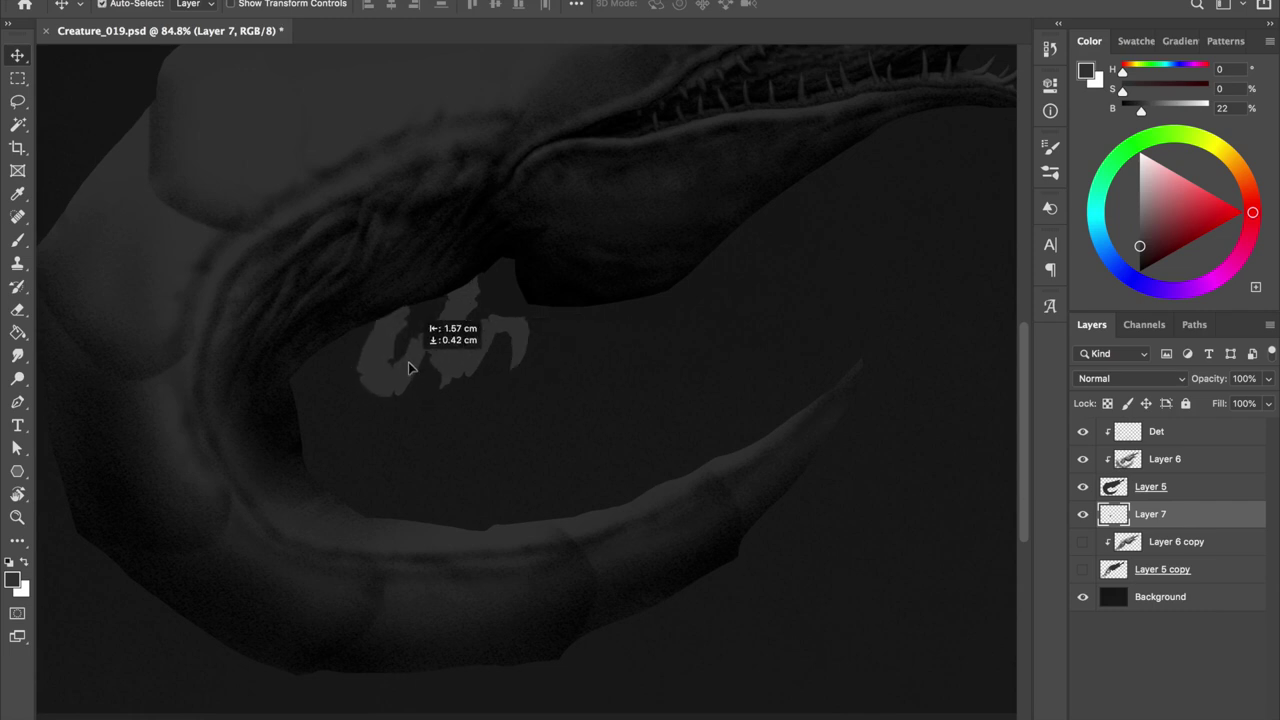
pyautogui.hotkey('ctrl', 'z')
pyautogui.press('l')
pyautogui.moveTo(502, 265)
pyautogui.mouseDown()
pyautogui.moveTo(472, 368)
pyautogui.moveTo(503, 280)
pyautogui.moveTo(443, 323)
pyautogui.mouseUp()
pyautogui.hotkey('ctrl', 'j')
pyautogui.press('v')
# Squash the copied rib piece, move it up beside the original, and save
pyautogui.press('b')
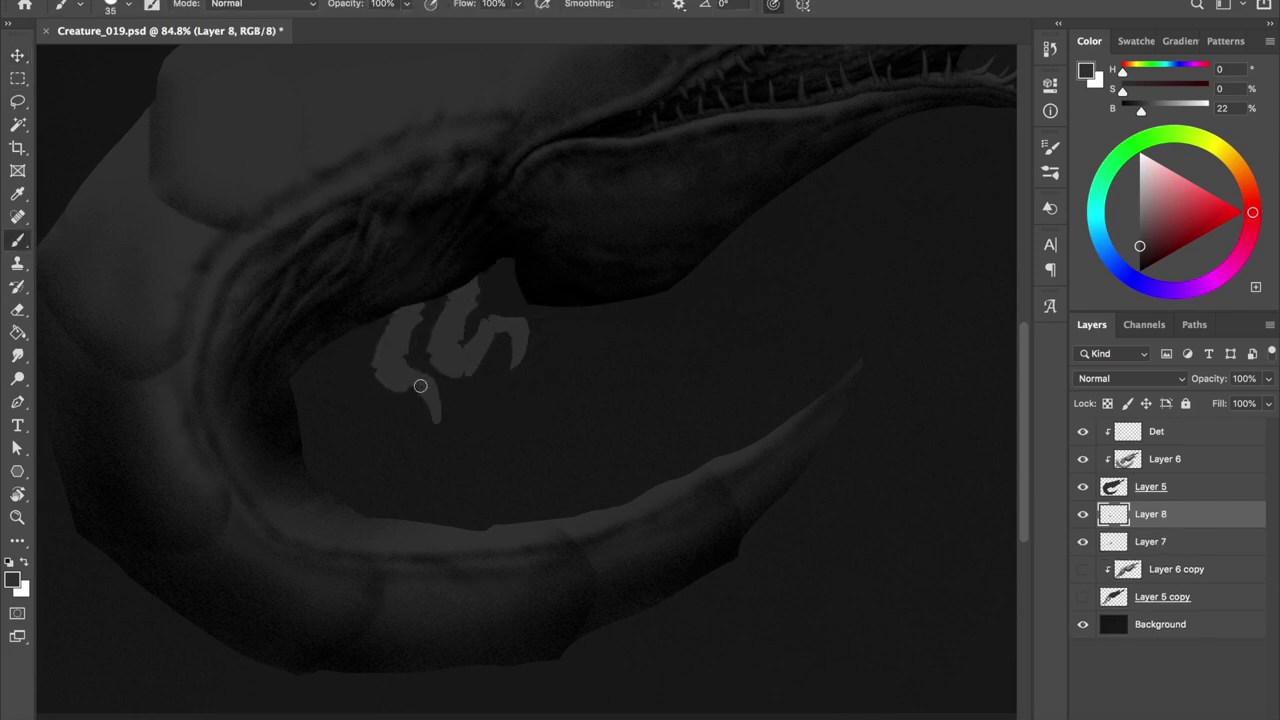
pyautogui.press('v')
pyautogui.hotkey('ctrl', 't')
pyautogui.moveTo(403, 266); pyautogui.dragTo(403, 309)
pyautogui.press('Return')
pyautogui.moveTo(405, 360)
pyautogui.mouseDown()
pyautogui.moveTo(420, 338)
pyautogui.moveTo(354, 366)
pyautogui.moveTo(371, 374)
pyautogui.moveTo(350, 330)
pyautogui.mouseUp()
pyautogui.hotkey('ctrl', 's')
pyautogui.hotkey('ctrl', 't')
# Rotate and shrink the new rib copy to follow the tail's inner curve
pyautogui.moveTo(330, 390); pyautogui.dragTo(370, 443)
pyautogui.press('Return')
pyautogui.hotkey('ctrl', 't')
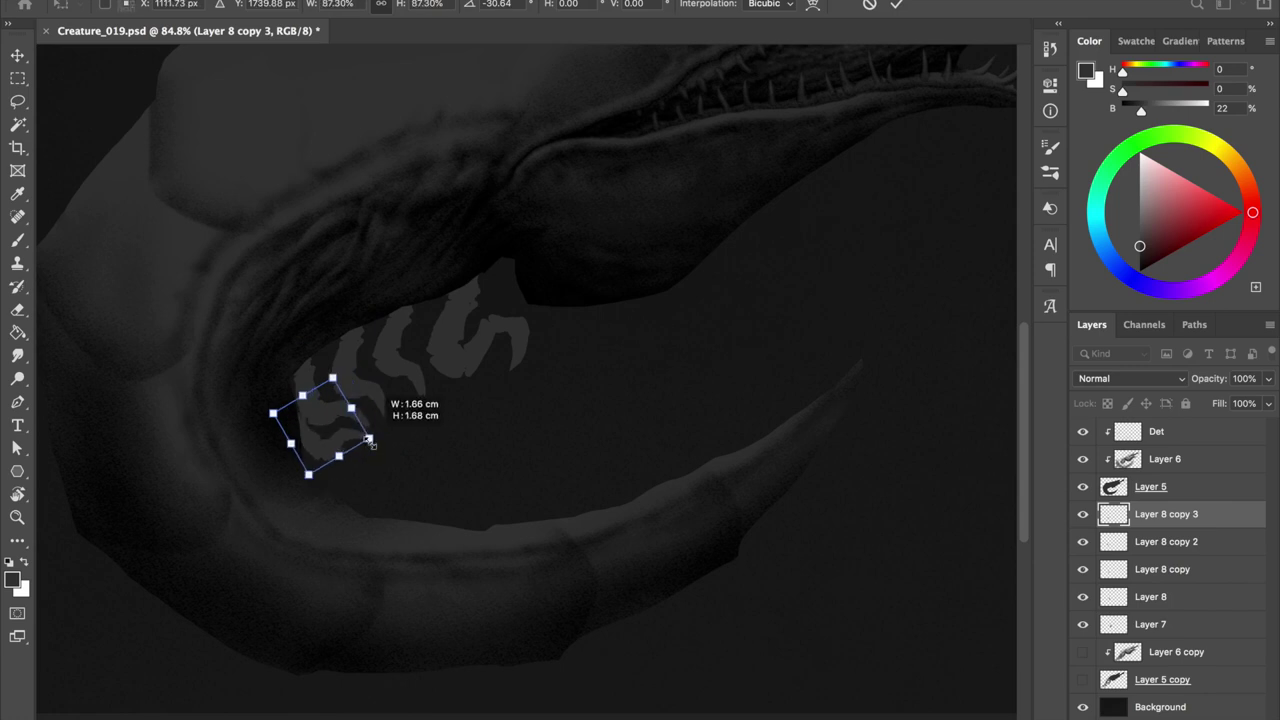
pyautogui.press('Return')
# Nudge the Layer 8 copy 3 rib piece slightly down into place
pyautogui.click(330, 395)
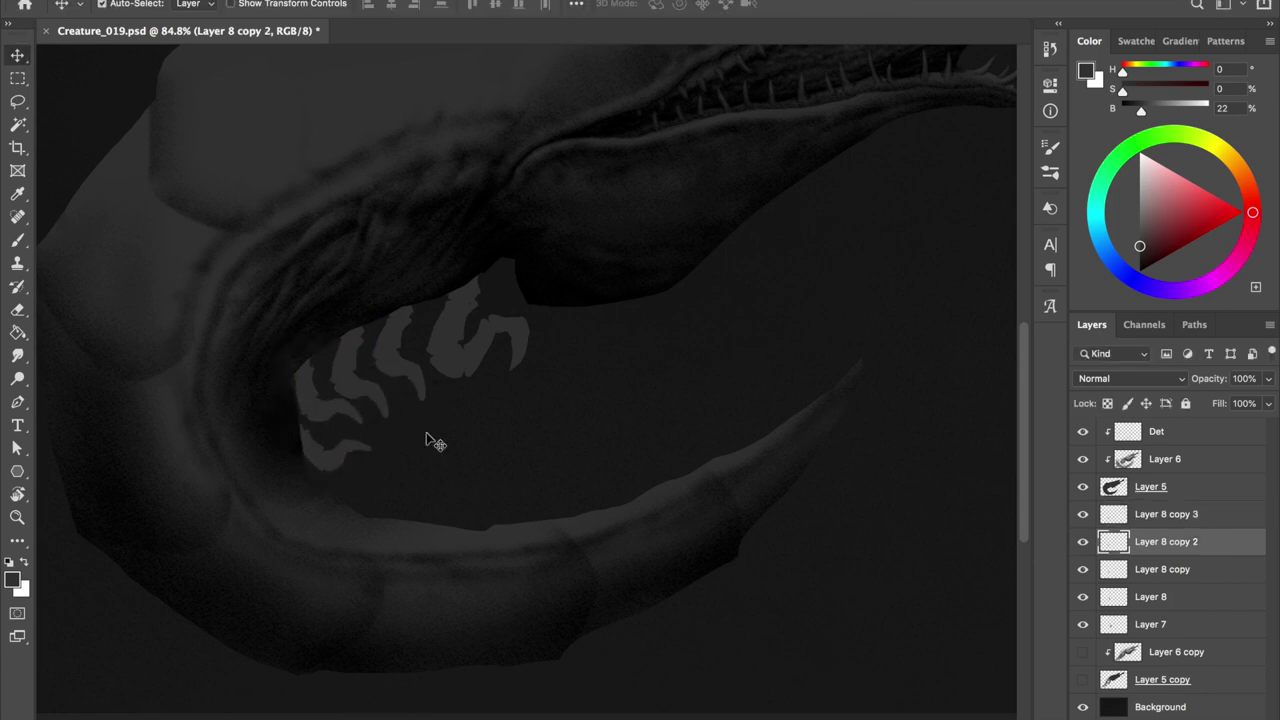
pyautogui.scroll(-3, 435, 442)
pyautogui.scroll(5, 420, 434)
pyautogui.click(250, 485)
pyautogui.hotkey('ctrl', 't')
pyautogui.moveTo(262, 484); pyautogui.dragTo(278, 528)
pyautogui.press('Return')
# Duplicate the rib piece and shrink the copy to about 90%
pyautogui.hotkey('ctrl', 't')
pyautogui.press('Return')
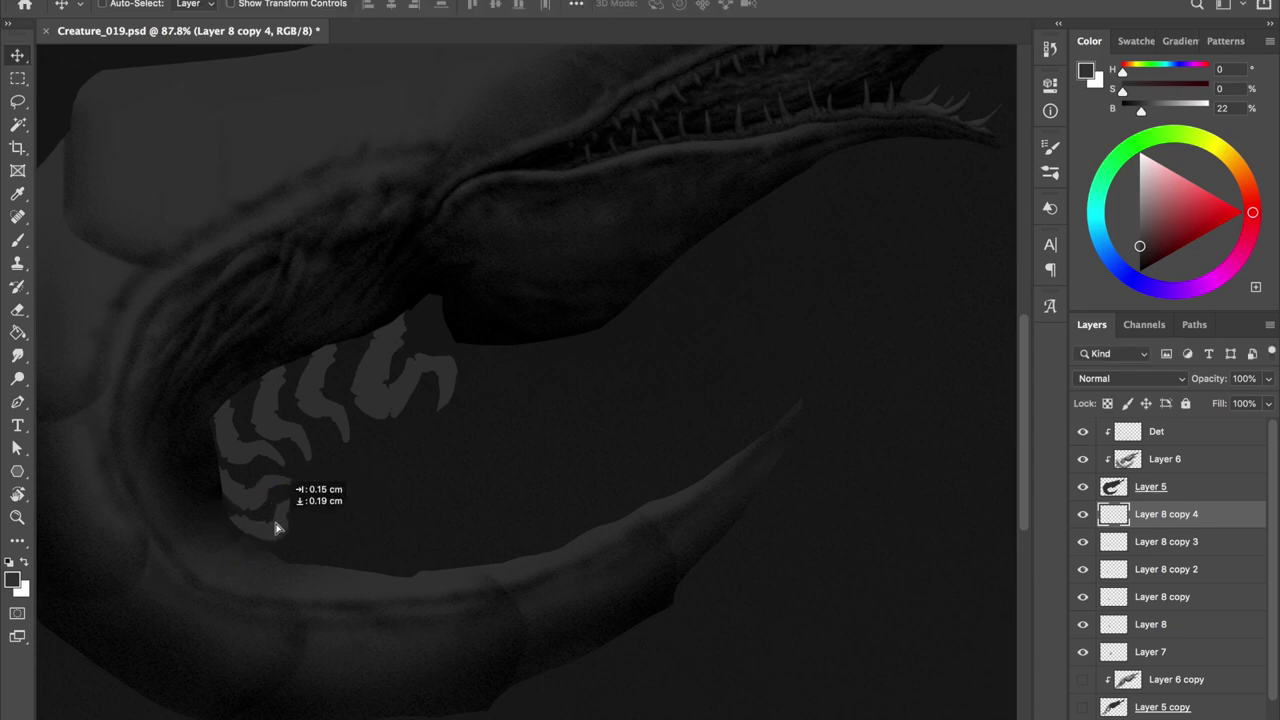
pyautogui.hotkey('ctrl', 'j')
pyautogui.hotkey('ctrl', 't')
pyautogui.moveTo(335, 497); pyautogui.dragTo(330, 505)
pyautogui.scroll(1, 371, 491)
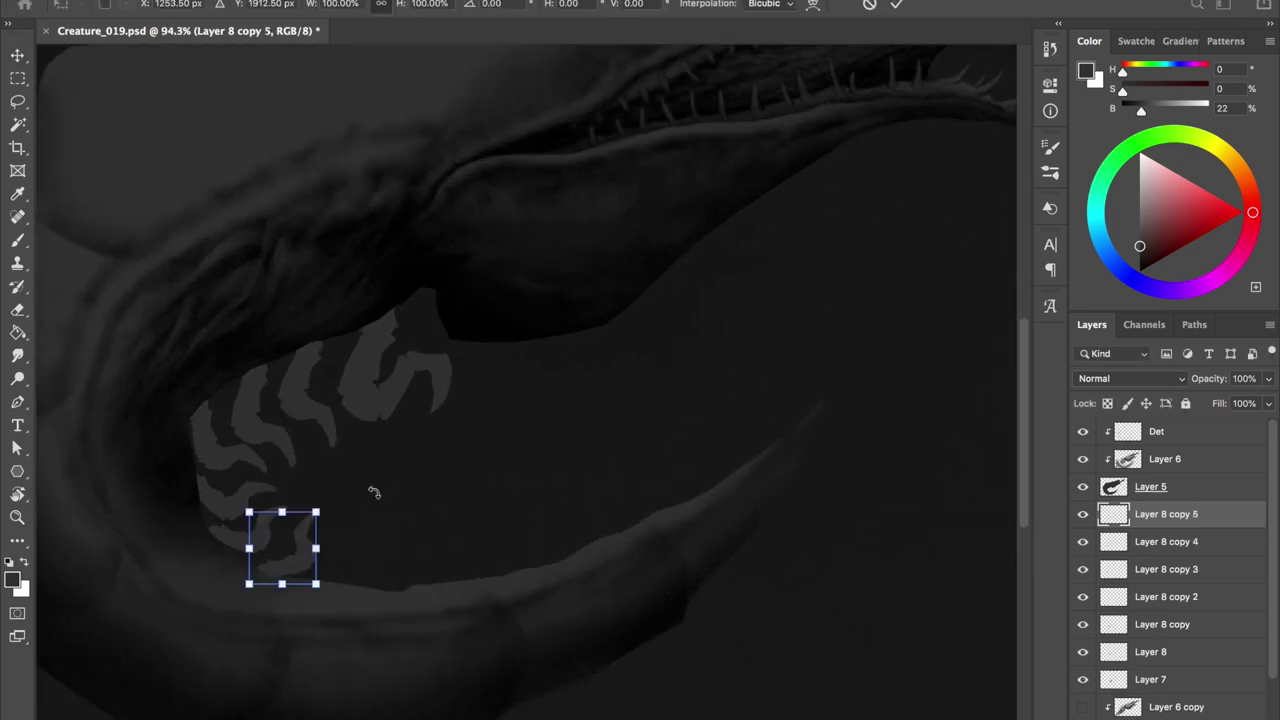
pyautogui.press('Return')
# Add another rib copy, rotated along the curve and nudged lower down the tail
pyautogui.scroll(-2, 514, 569)
pyautogui.scroll(-2, 557, 554)
pyautogui.scroll(2, 346, 597)
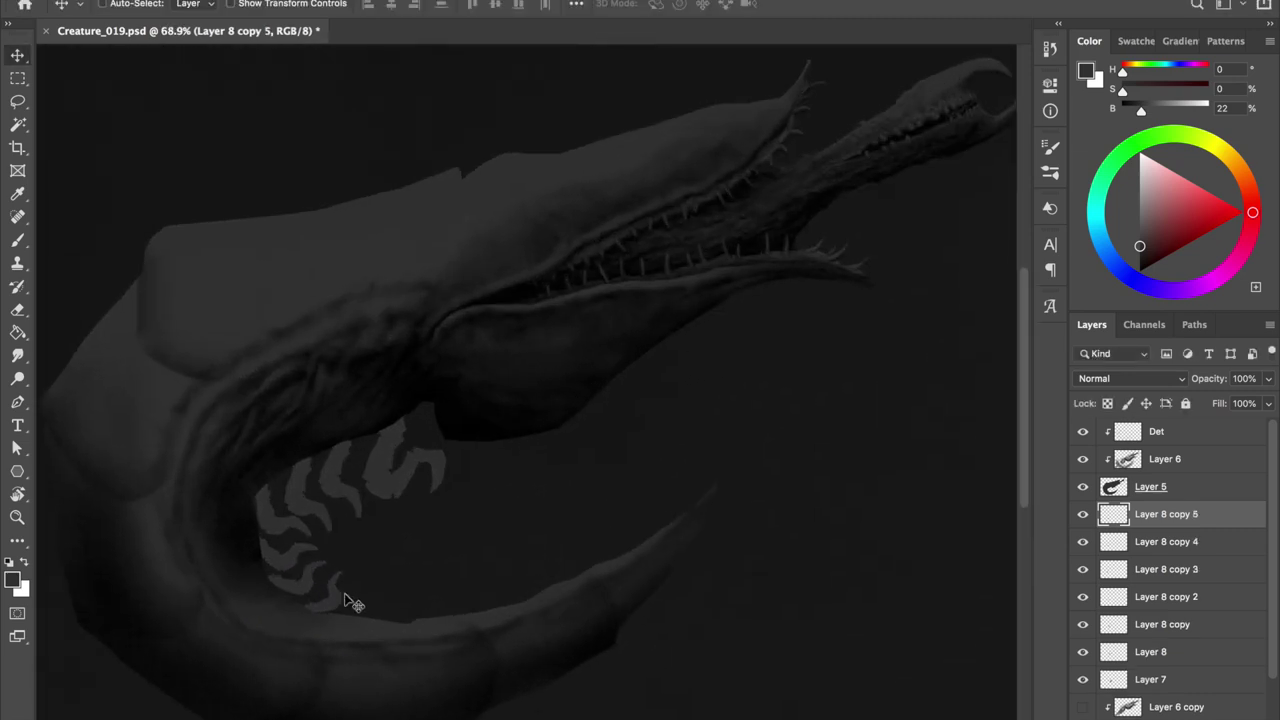
pyautogui.hotkey('ctrl', 'j')
pyautogui.hotkey('ctrl', 't')
pyautogui.moveTo(415, 554); pyautogui.dragTo(392, 537)
pyautogui.moveTo(362, 600); pyautogui.dragTo(375, 590)
pyautogui.press('Return')
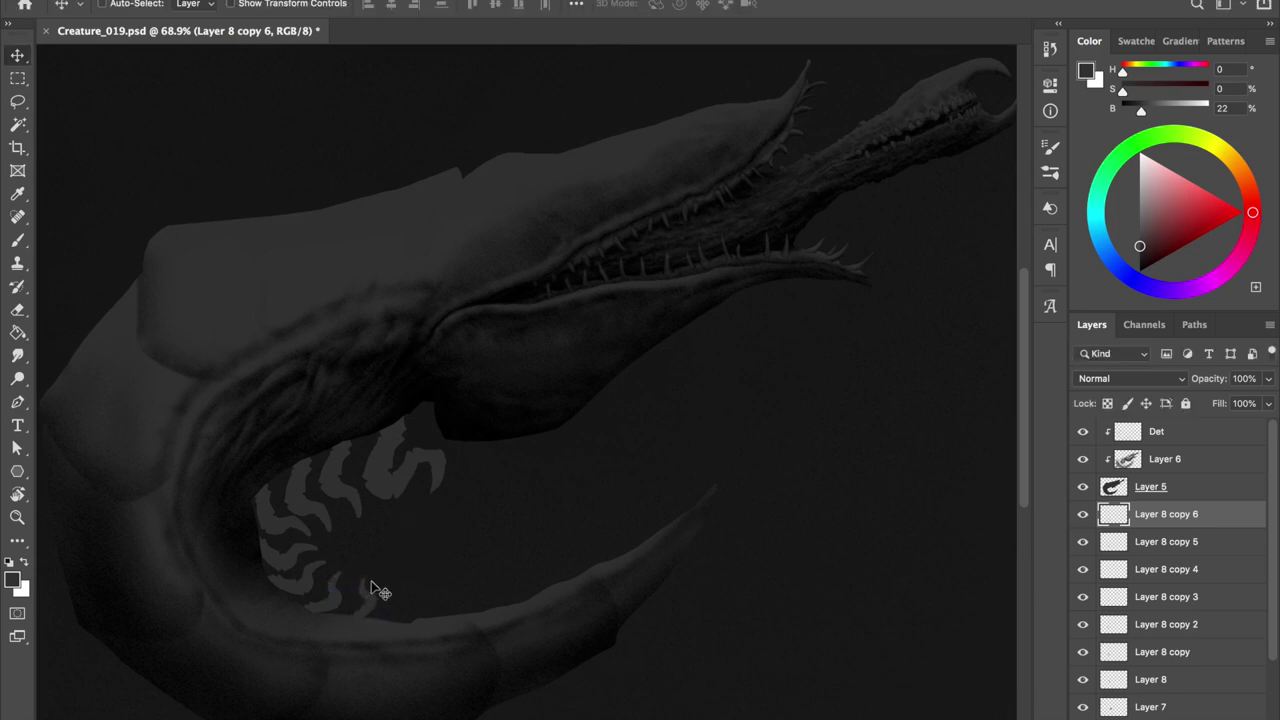
# Place the last rib near the tail's inner edge and merge the rib copies into Layer 7
pyautogui.hotkey('ctrl', 'j')
pyautogui.hotkey('ctrl', 't')
pyautogui.moveTo(466, 589); pyautogui.dragTo(371, 609)
pyautogui.press('Return')
pyautogui.hotkey('ctrl', 't')
pyautogui.press('Return')
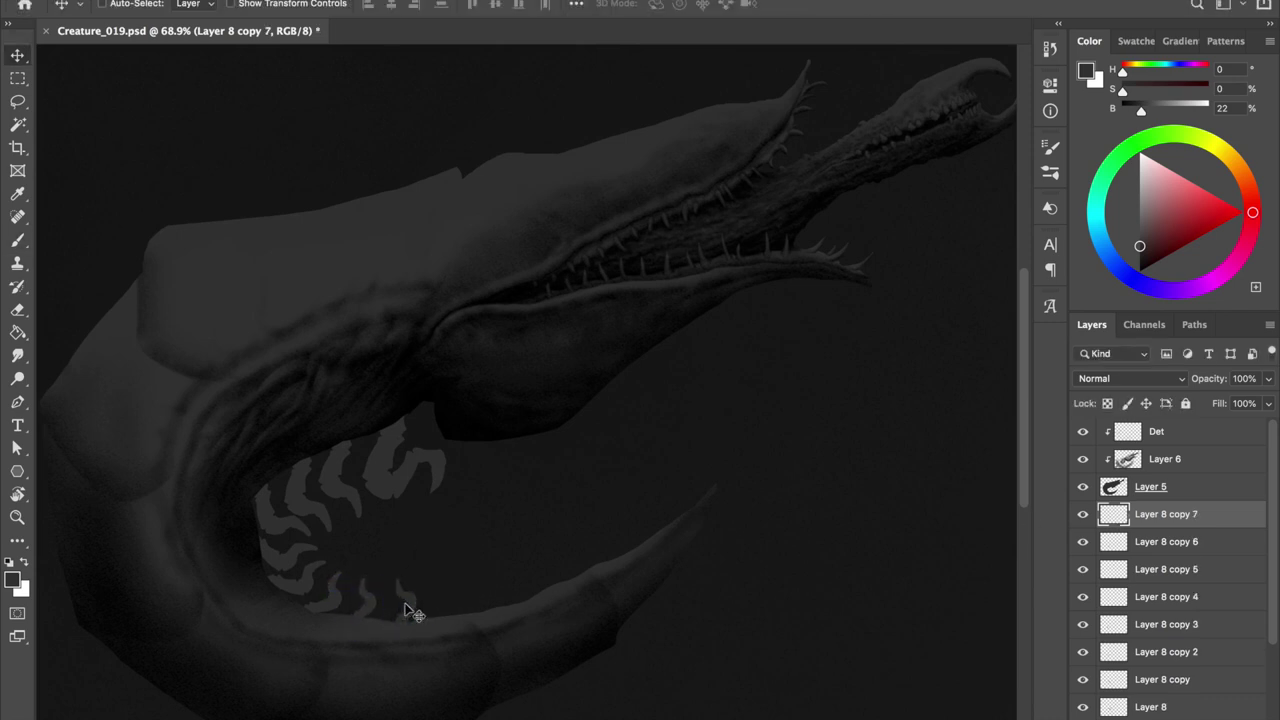
pyautogui.keyDown('shift'); pyautogui.click(1150, 707); pyautogui.keyUp('shift')
pyautogui.hotkey('ctrl', 'e')
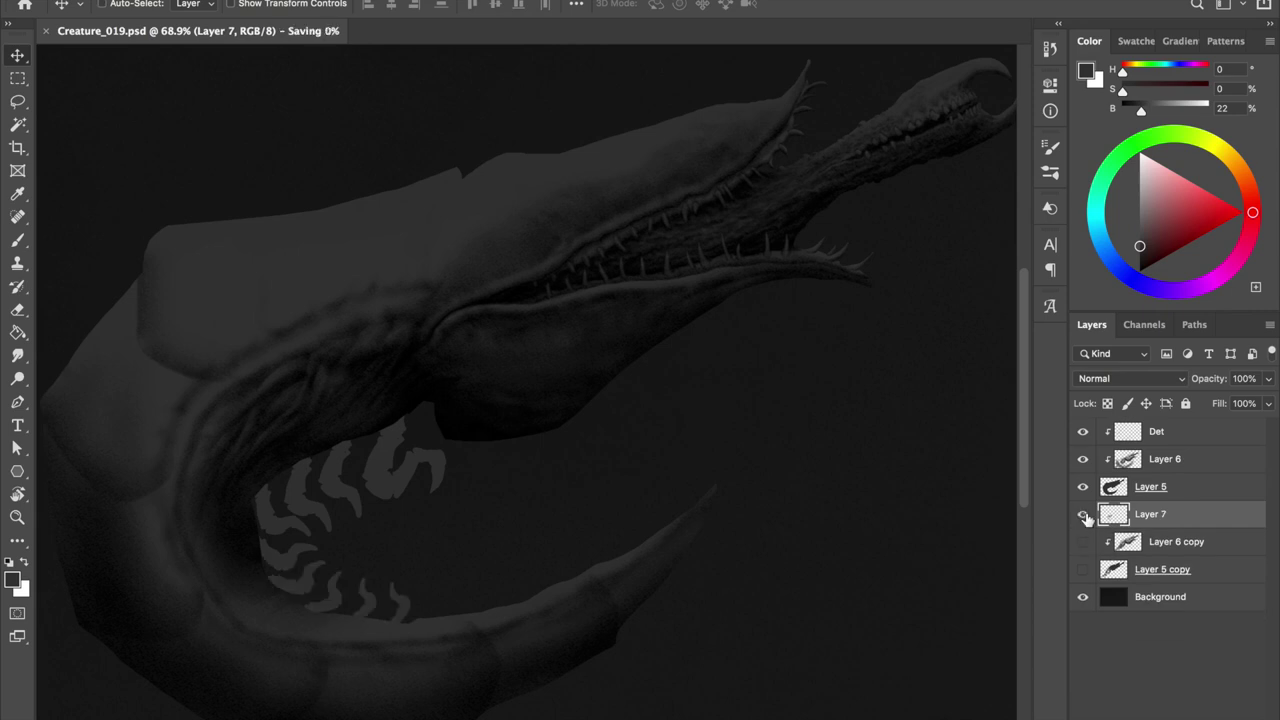
# Paint black over the grey tooth shapes with a soft round 125 px brush
pyautogui.click(1150, 514)
pyautogui.press('b')
pyautogui.rightClick(660, 414)
pyautogui.click(862, 422)
pyautogui.click(171, 200)
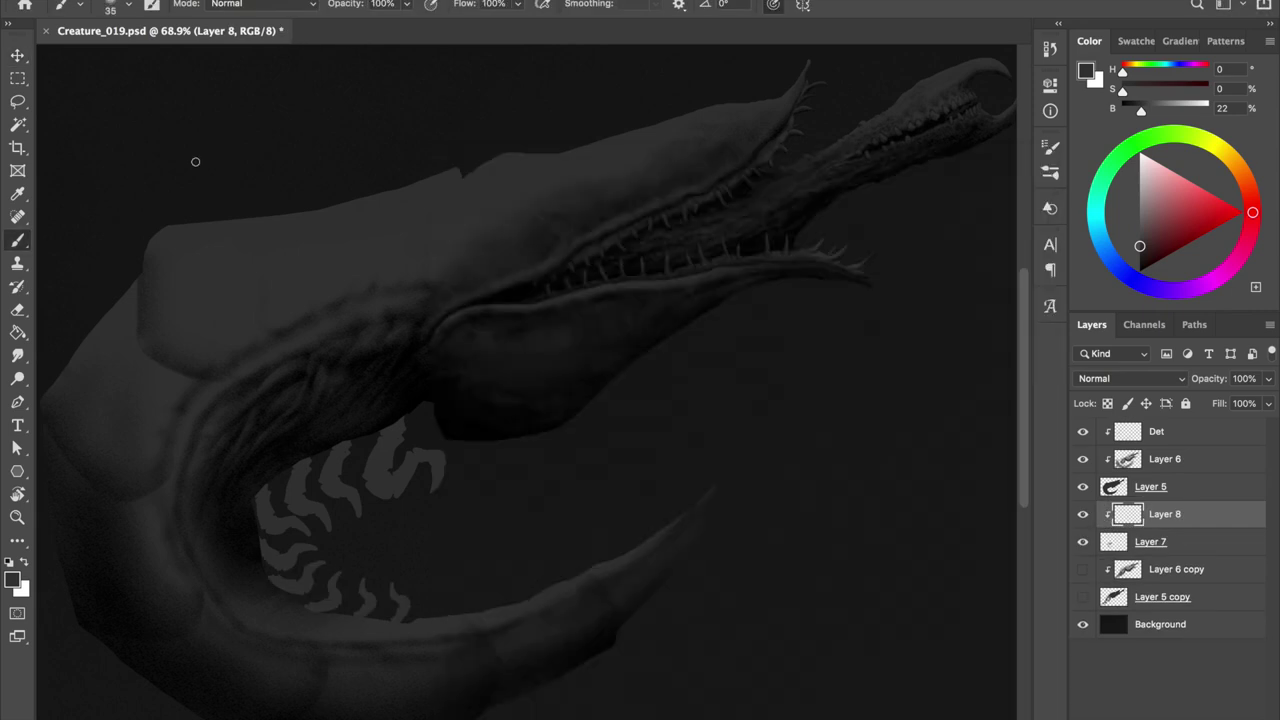
pyautogui.moveTo(360, 500)
pyautogui.mouseDown()
pyautogui.moveTo(440, 440)
pyautogui.moveTo(374, 486)
pyautogui.moveTo(280, 520)
pyautogui.moveTo(321, 582)
pyautogui.mouseUp()
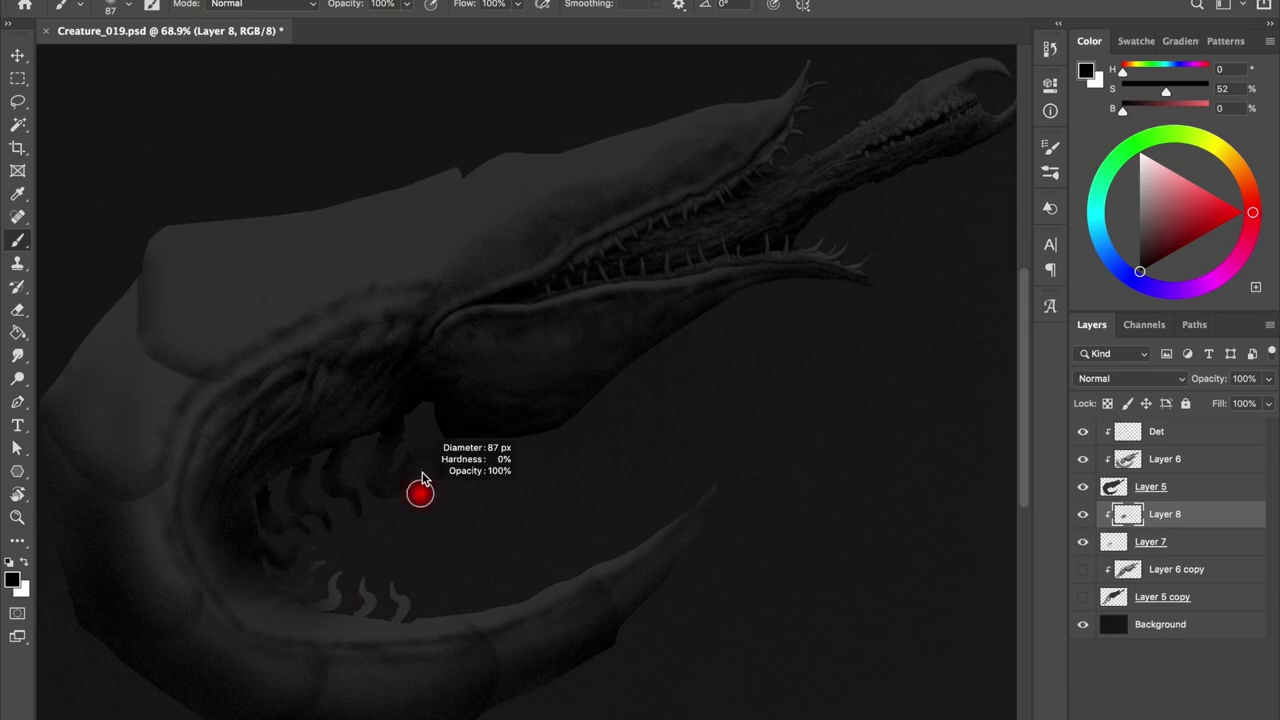
# Mirror the canvas to check it, then compare versions by hiding Layer 5 and showing the copies
pyautogui.scroll(-3, 315, 565)
pyautogui.hotkey('ctrl', 'shift', 'h')
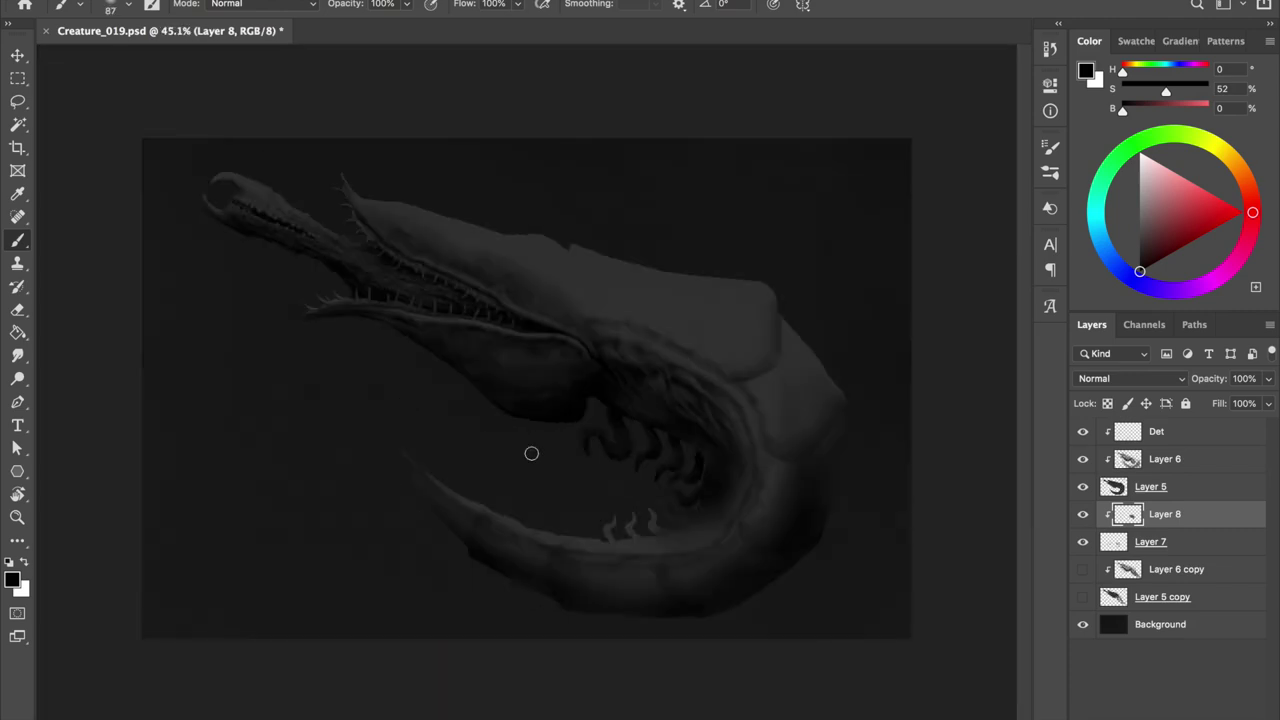
pyautogui.hotkey('ctrl', 'shift', 'h')
pyautogui.click(1082, 486)
pyautogui.click(1082, 596)
pyautogui.click(1082, 569)
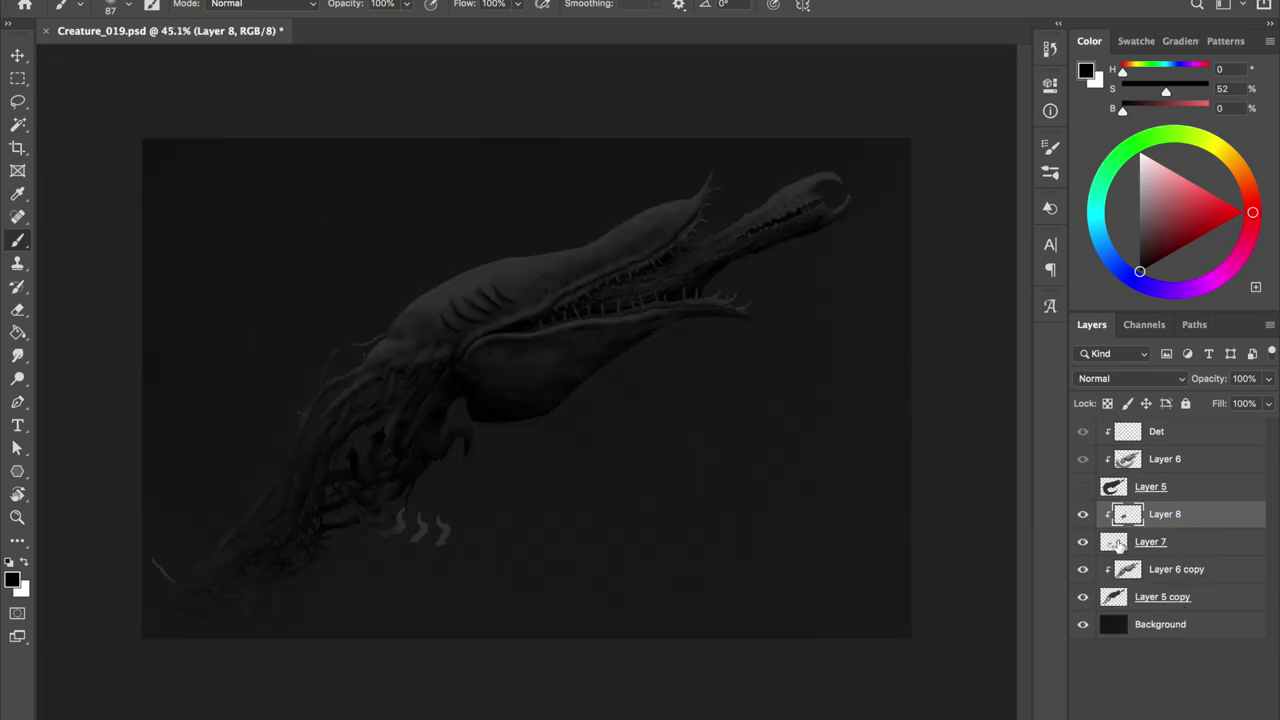
# Shift the claw strokes left and delete the tooth-shape layers
pyautogui.keyDown('shift'); pyautogui.click(1118, 541); pyautogui.keyUp('shift')
pyautogui.press('v')
pyautogui.moveTo(571, 508); pyautogui.dragTo(531, 509)
pyautogui.press('Delete')
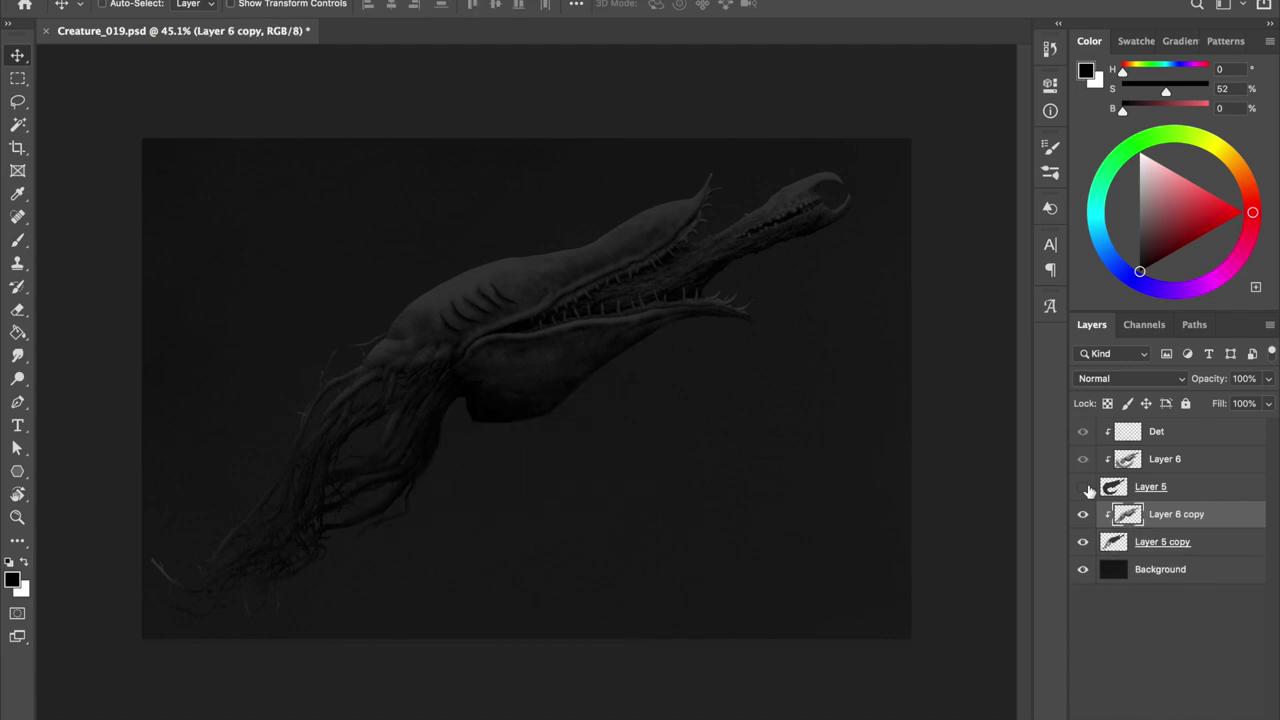
# Re-show Layers 5 and 6, hide their copies, and sample the dark grey body colour
pyautogui.click(1082, 459)
pyautogui.click(1082, 486)
pyautogui.click(1082, 514)
pyautogui.click(1082, 541)
pyautogui.click(1165, 431)
pyautogui.press('b')
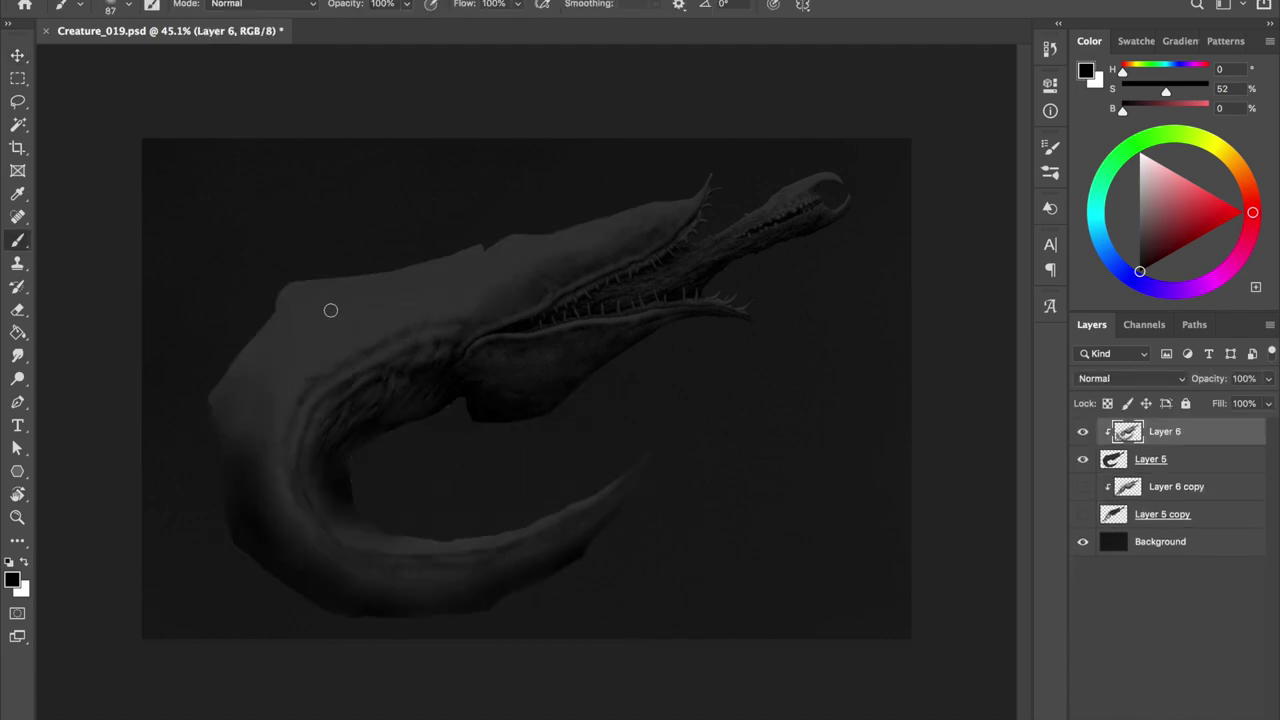
pyautogui.rightClick(380, 306)
pyautogui.keyDown('alt'); pyautogui.click(318, 288); pyautogui.keyUp('alt')
pyautogui.hotkey('alt', '[')
# Delete the curled tail and repaint a narrower, rounded head outline
pyautogui.press('l')
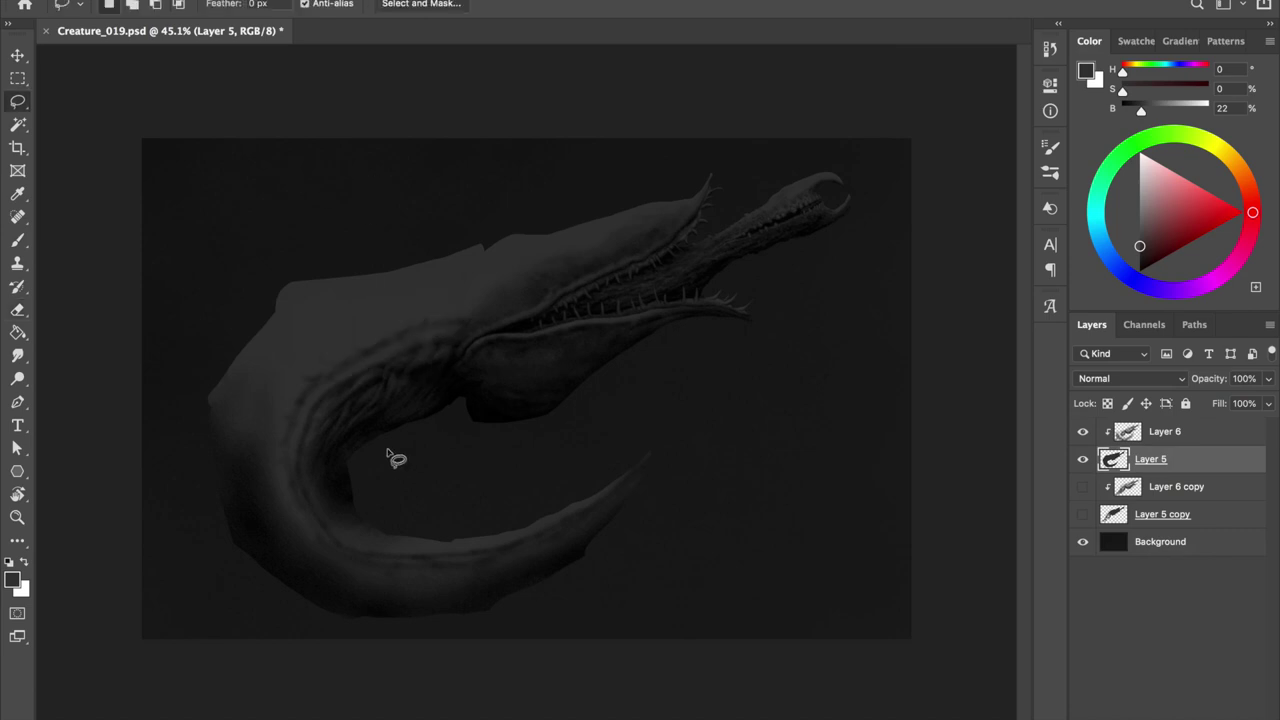
pyautogui.press('Delete')
pyautogui.press('b')
pyautogui.moveTo(540, 240)
pyautogui.mouseDown()
pyautogui.moveTo(400, 285)
pyautogui.moveTo(403, 340)
pyautogui.moveTo(468, 396)
pyautogui.mouseUp()
pyautogui.moveTo(360, 289); pyautogui.dragTo(434, 463)
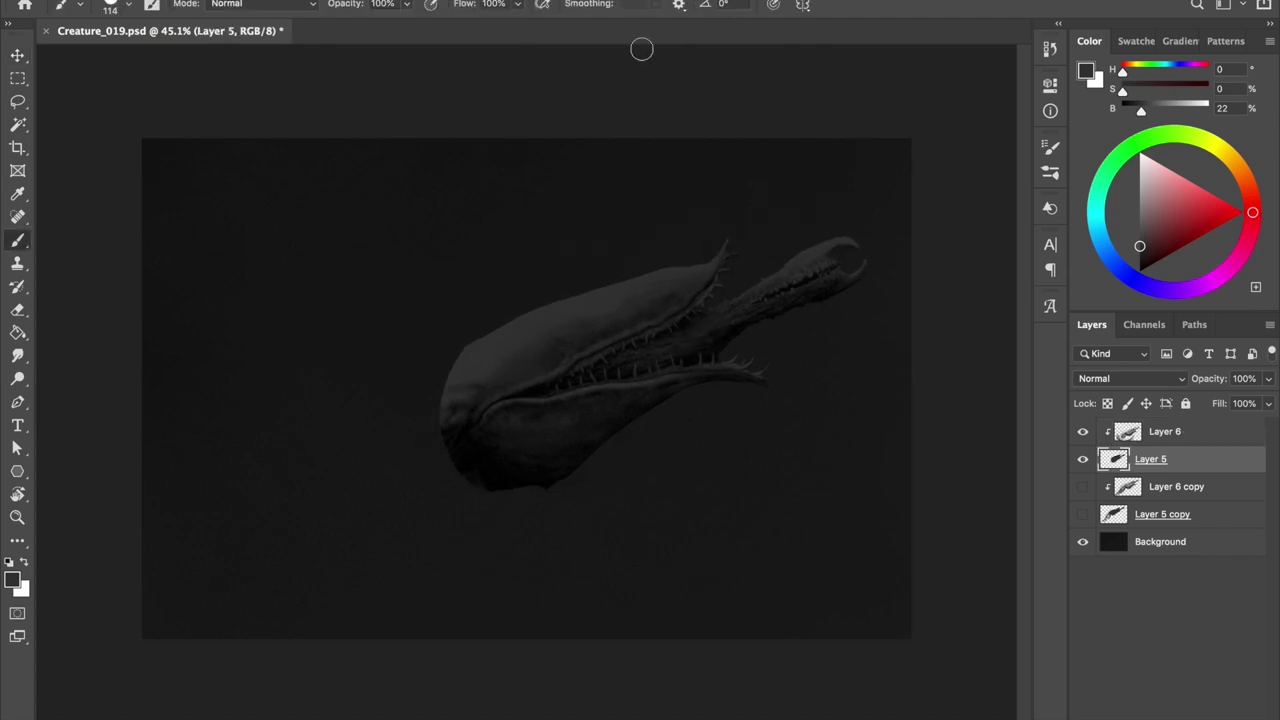
# Rotate the creature so the head is level and move it down-left
pyautogui.hotkey('ctrl', 't')
pyautogui.moveTo(823, 309); pyautogui.dragTo(829, 235)
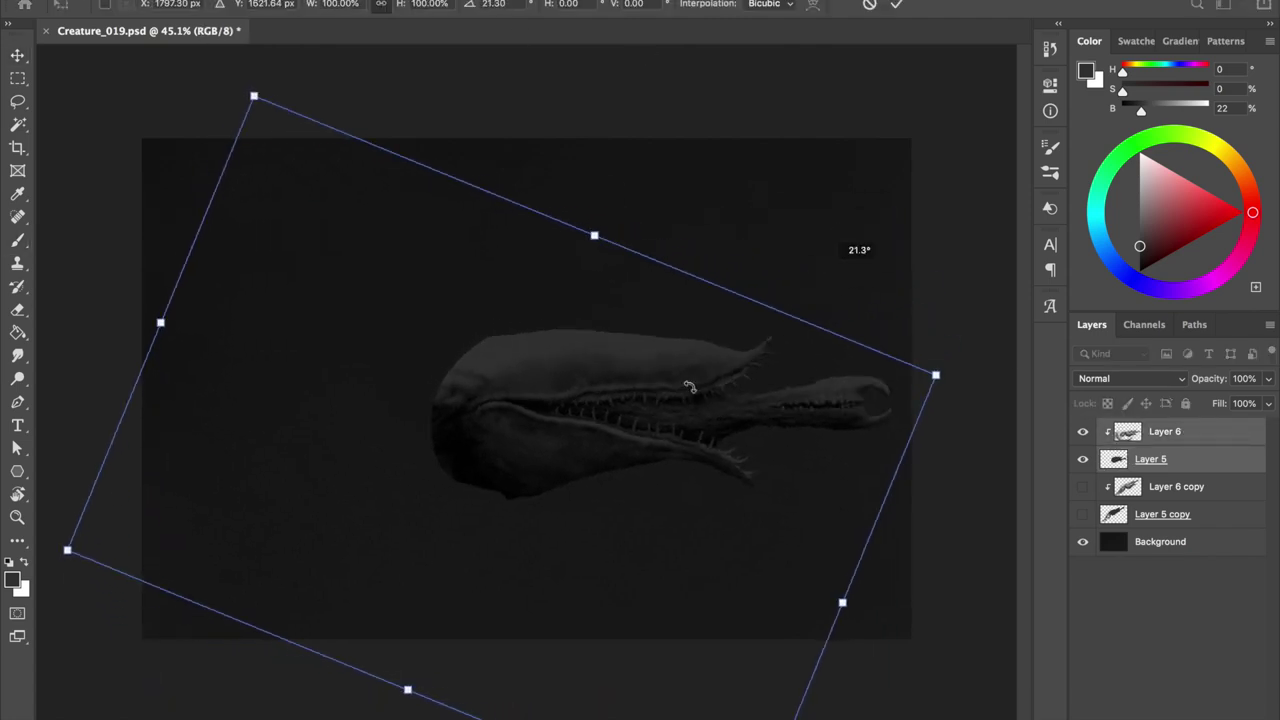
pyautogui.moveTo(609, 374); pyautogui.dragTo(583, 403)
pyautogui.press('Return')
# Paint a large grey loop around the head on Layer 5 and shift the creature left
pyautogui.click(1116, 464)
pyautogui.moveTo(466, 526)
pyautogui.mouseDown()
pyautogui.moveTo(529, 166)
pyautogui.moveTo(566, 223)
pyautogui.moveTo(380, 423)
pyautogui.moveTo(266, 280)
pyautogui.moveTo(337, 283)
pyautogui.moveTo(367, 384)
pyautogui.mouseUp()
pyautogui.press('v')
pyautogui.moveTo(735, 355)
pyautogui.mouseDown()
pyautogui.moveTo(585, 356)
pyautogui.moveTo(546, 343)
pyautogui.mouseUp()
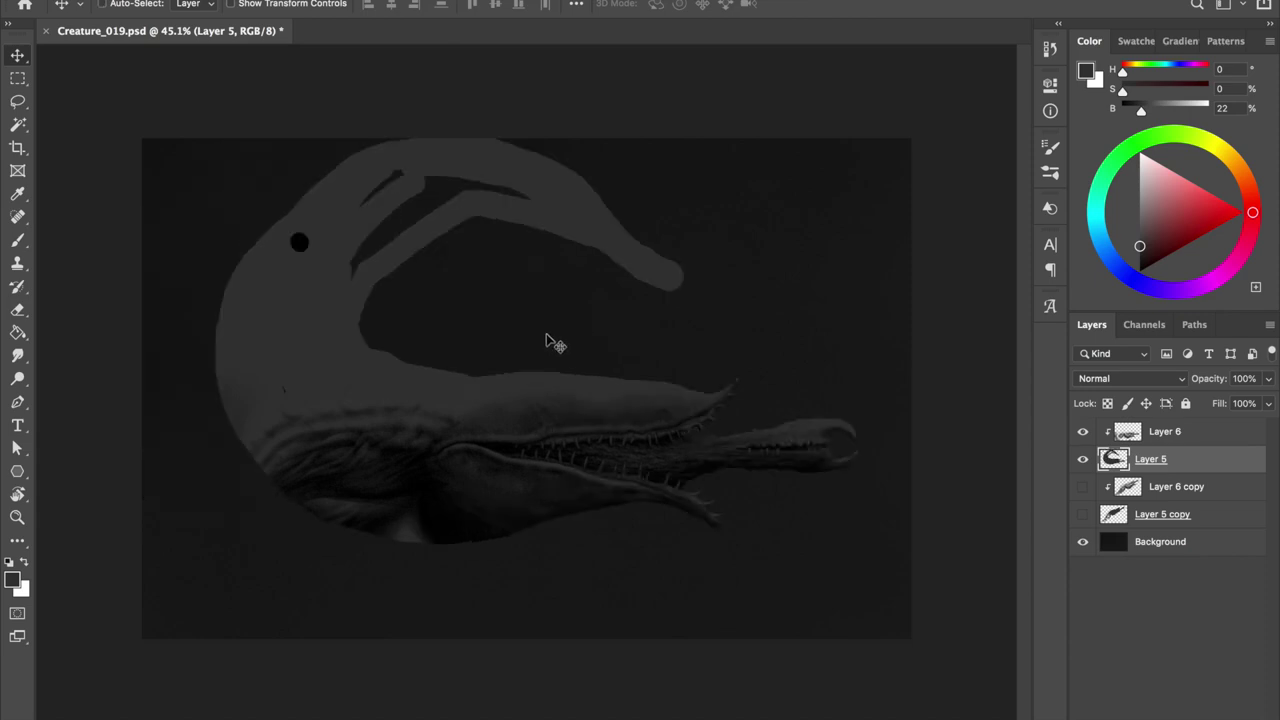
# Reshape the head, delete the unwanted loop of paint, and move the creature up
pyautogui.press('b')
pyautogui.moveTo(577, 217); pyautogui.dragTo(646, 123)
pyautogui.press('l')
pyautogui.moveTo(663, 175); pyautogui.dragTo(622, 92)
pyautogui.press('Delete')
pyautogui.hotkey('ctrl', 'd')
pyautogui.press('v')
pyautogui.moveTo(614, 423); pyautogui.dragTo(614, 280)
# Paint over the back of the head, hide Layer 6, and undo the lower jaw bulge
pyautogui.press('b')
pyautogui.moveTo(423, 226)
pyautogui.mouseDown()
pyautogui.moveTo(372, 212)
pyautogui.moveTo(385, 332)
pyautogui.mouseUp()
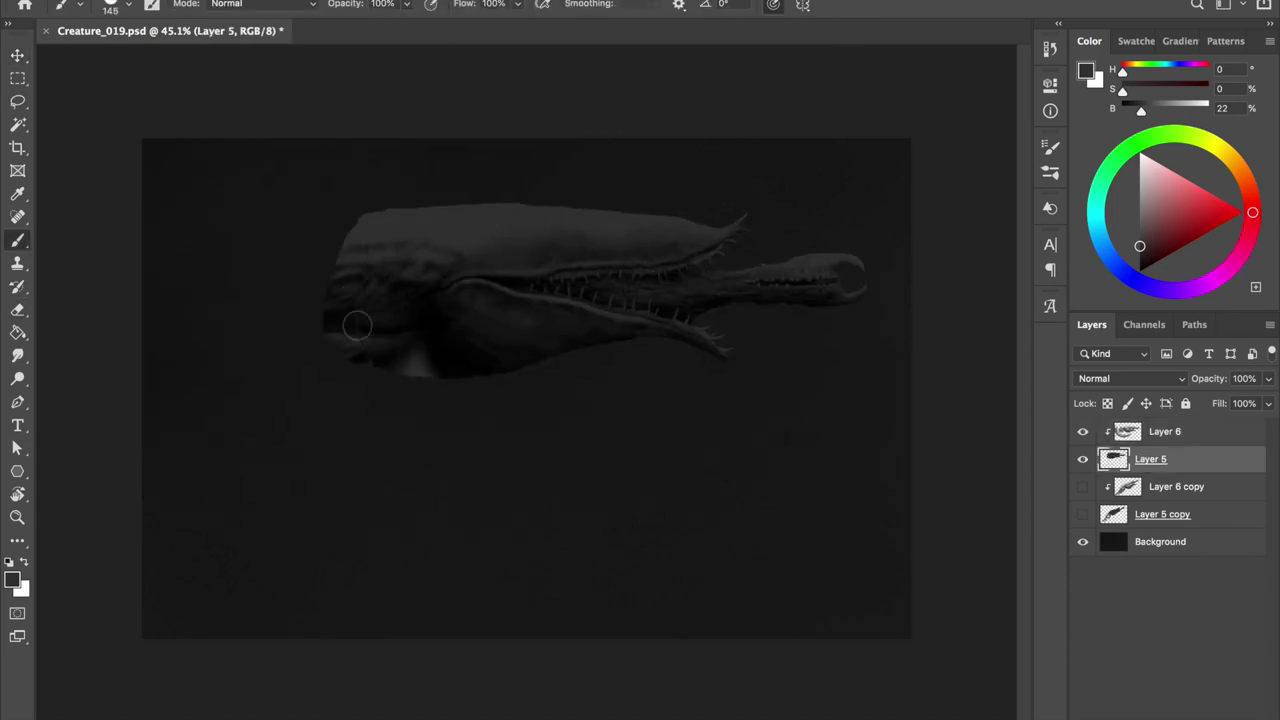
pyautogui.moveTo(362, 246)
pyautogui.mouseDown()
pyautogui.moveTo(443, 463)
pyautogui.moveTo(371, 354)
pyautogui.mouseUp()
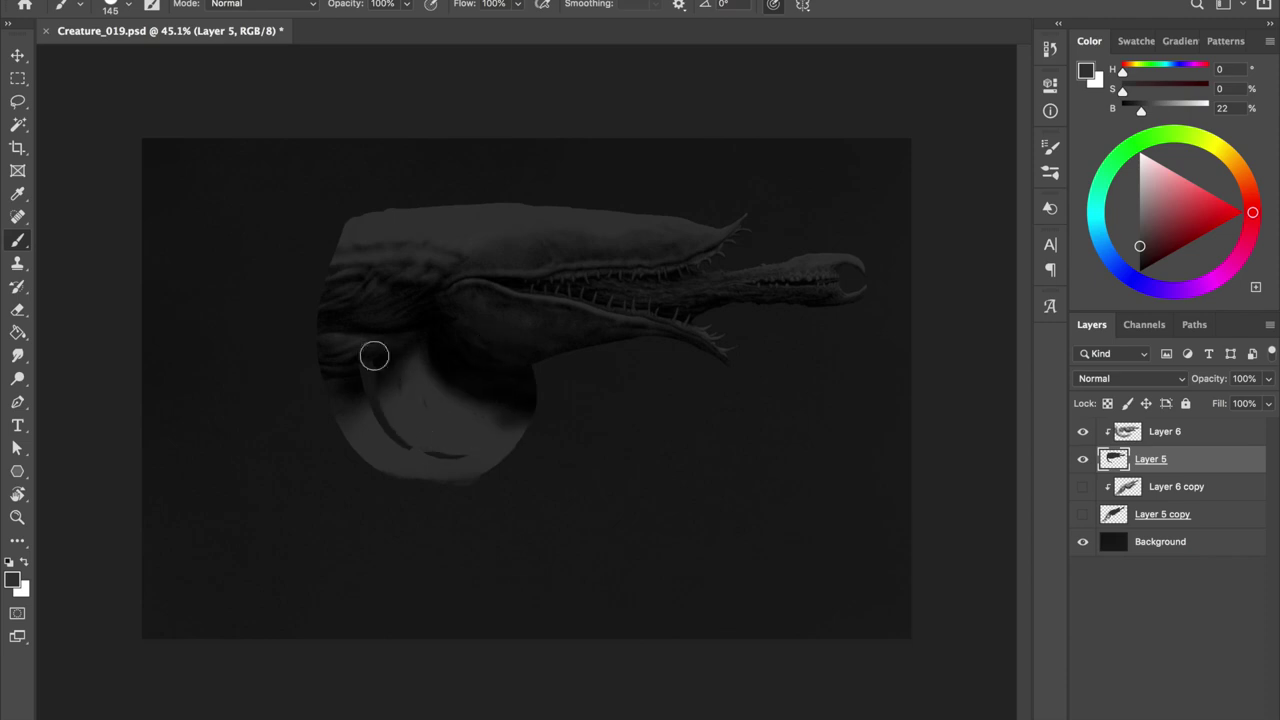
pyautogui.click(1082, 431)
pyautogui.hotkey('ctrl', 'z')
pyautogui.hotkey('ctrl', 'z')
# With a larger brush, outline a neck curving down to the bottom edge
pyautogui.press(']')
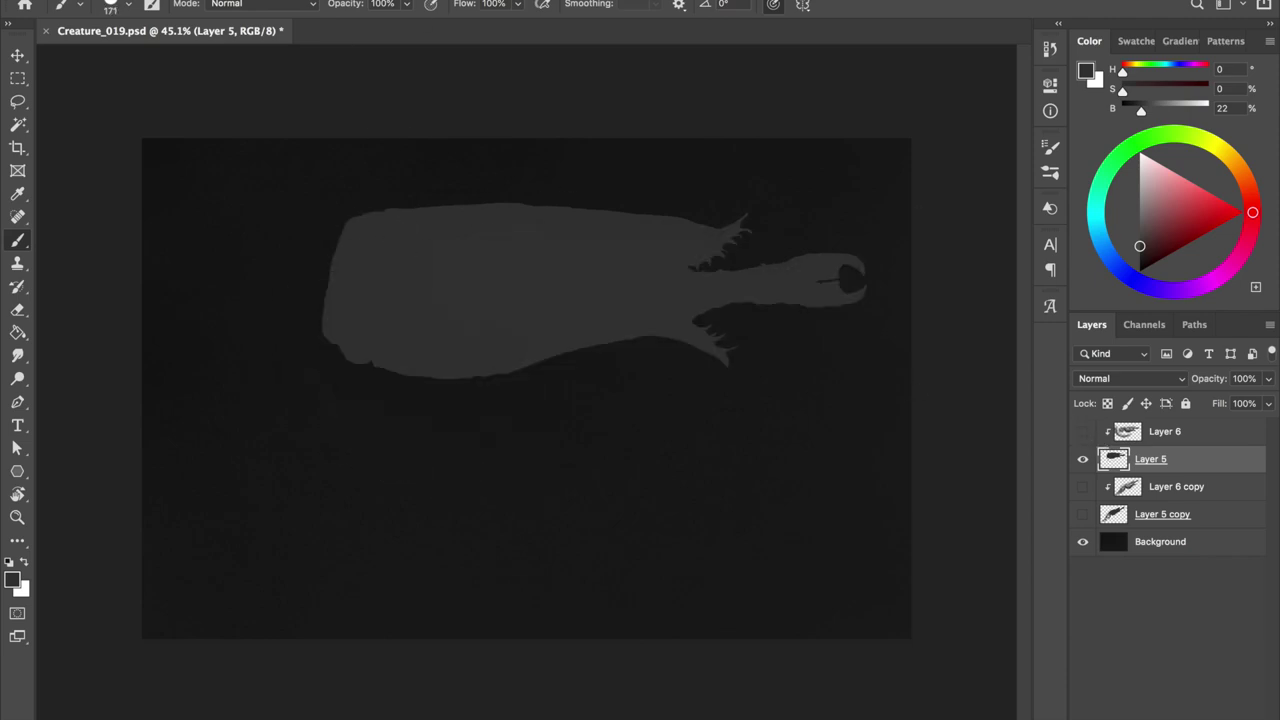
pyautogui.moveTo(454, 222)
pyautogui.mouseDown()
pyautogui.moveTo(254, 263)
pyautogui.moveTo(314, 297)
pyautogui.moveTo(300, 360)
pyautogui.mouseUp()
pyautogui.hotkey('ctrl', 'z')
pyautogui.moveTo(428, 220)
pyautogui.mouseDown()
pyautogui.moveTo(240, 257)
pyautogui.moveTo(549, 651)
pyautogui.moveTo(357, 314)
pyautogui.mouseUp()
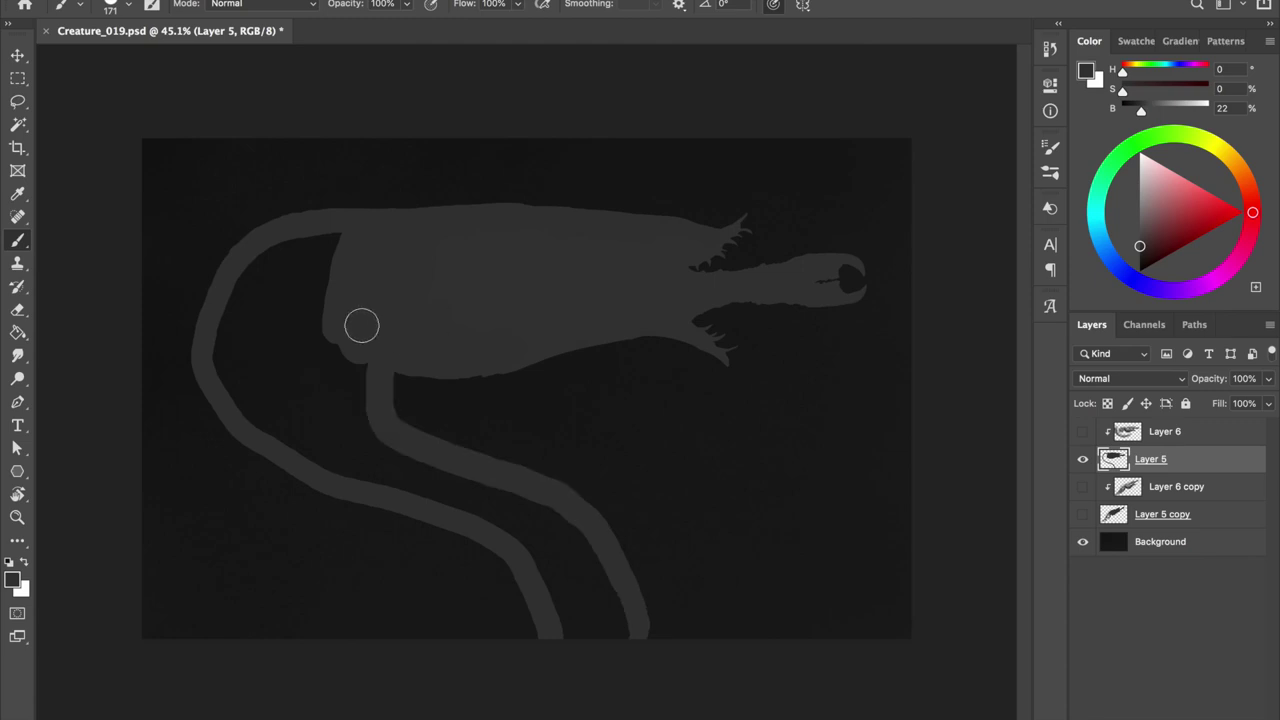
# Fill the neck with grey and shade the tail's lower edge black
pyautogui.press('g')
pyautogui.click(348, 425)
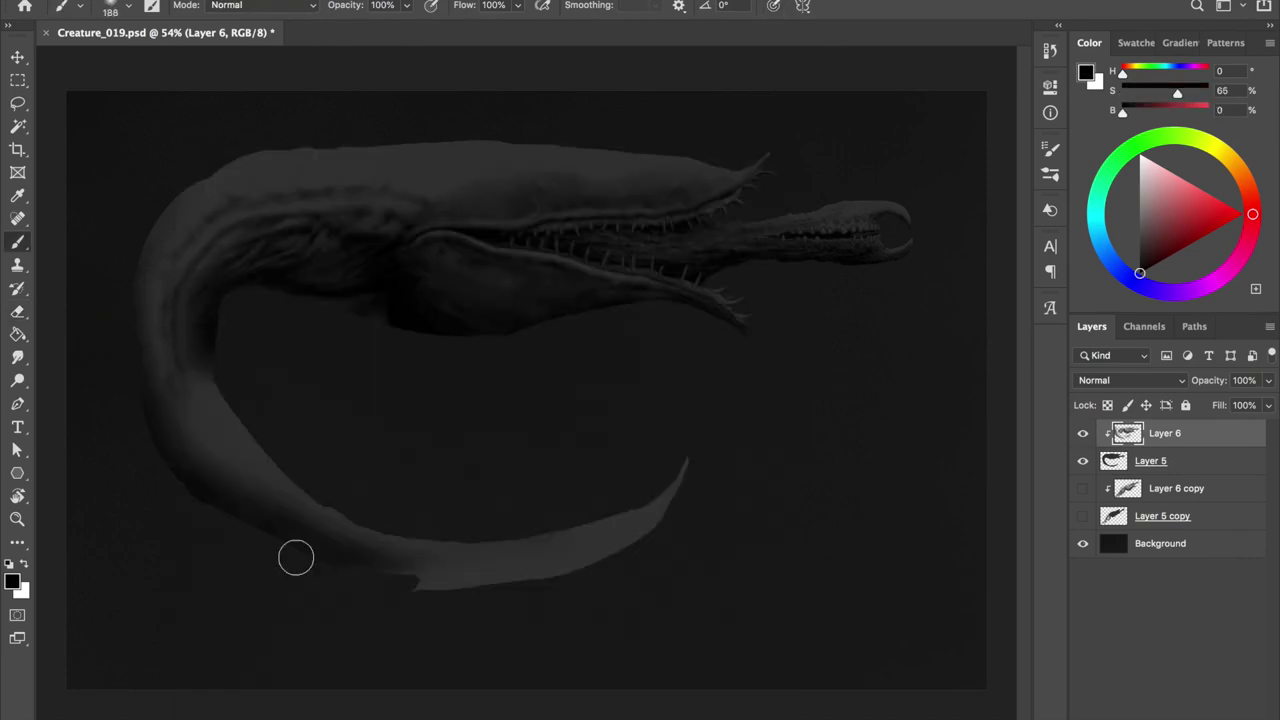
pyautogui.moveTo(400, 580); pyautogui.dragTo(577, 581)
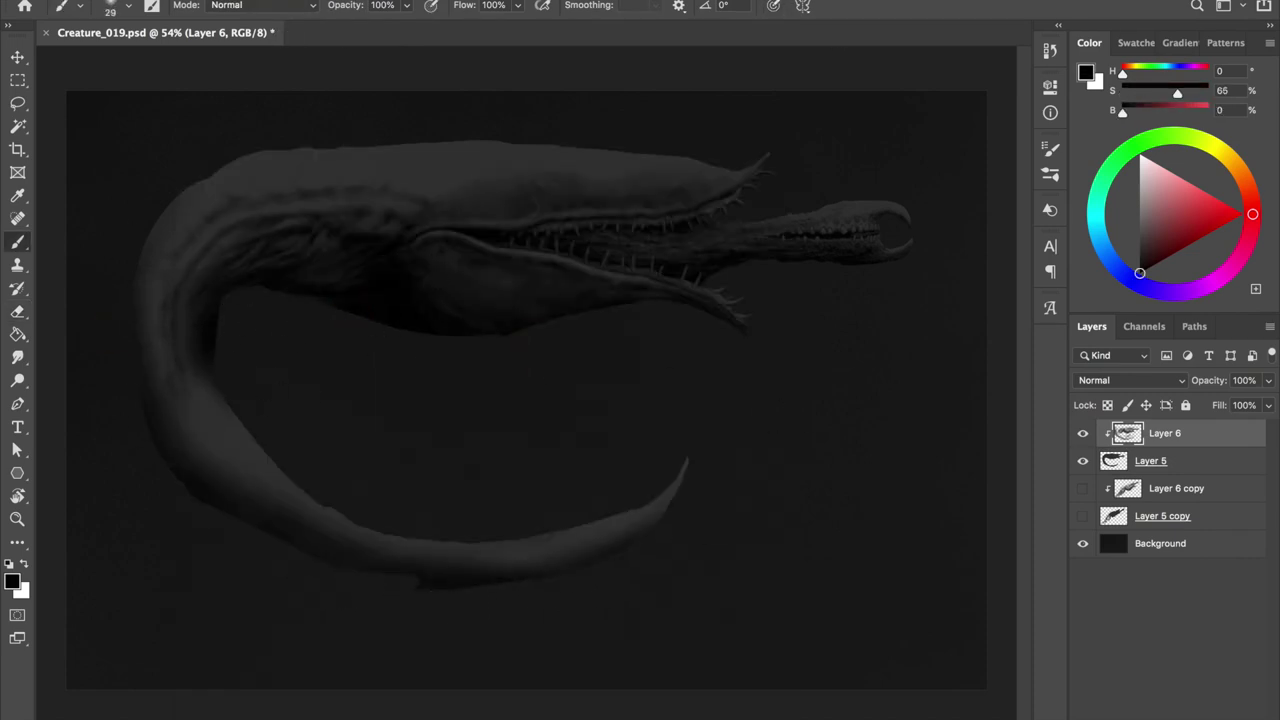
pyautogui.rightClick(769, 290)
pyautogui.keyDown('ctrl'); pyautogui.click(360, 366); pyautogui.keyUp('ctrl')
# Extend the upper jaw to a point and flatten and round the head's top edge
pyautogui.moveTo(762, 157); pyautogui.dragTo(723, 165)
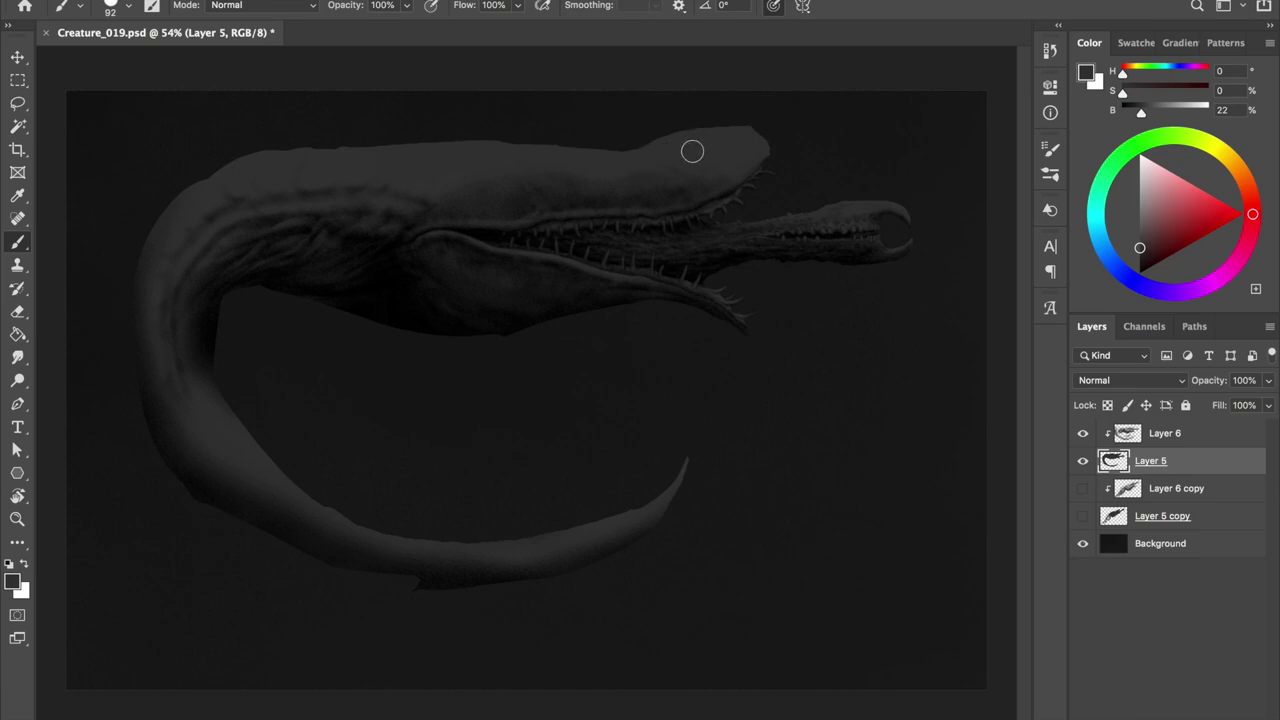
pyautogui.moveTo(737, 134)
pyautogui.mouseDown()
pyautogui.moveTo(354, 54)
pyautogui.moveTo(263, 151)
pyautogui.moveTo(204, 167)
pyautogui.mouseUp()
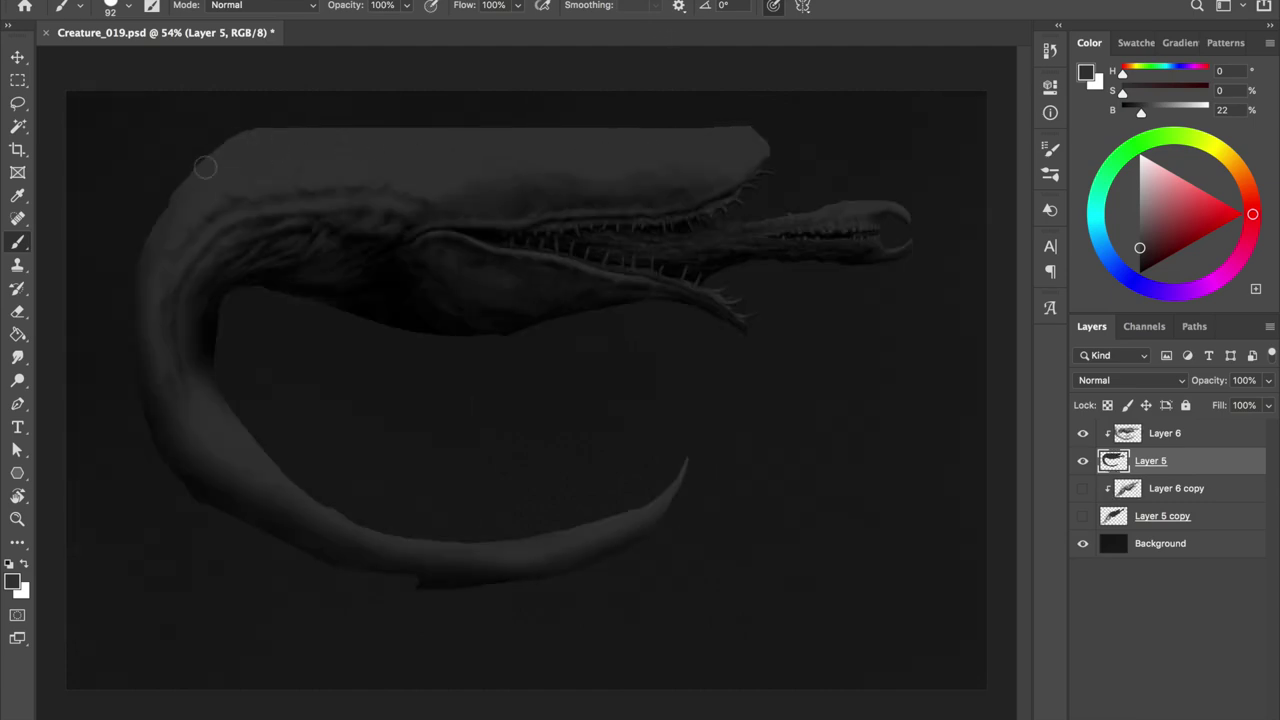
pyautogui.press('h')
pyautogui.press('h')
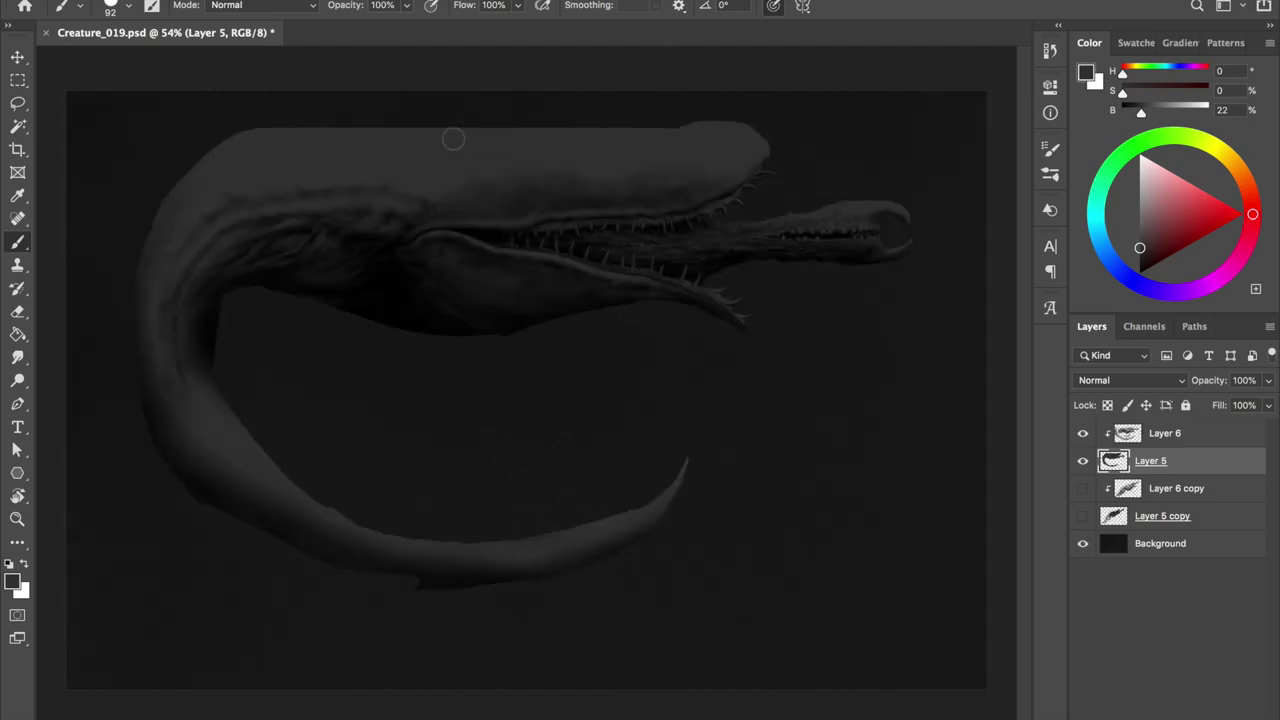
pyautogui.moveTo(466, 137); pyautogui.dragTo(243, 187)
# Erase the head's upper edge and fin, flip the canvas back, and save
pyautogui.press('e')
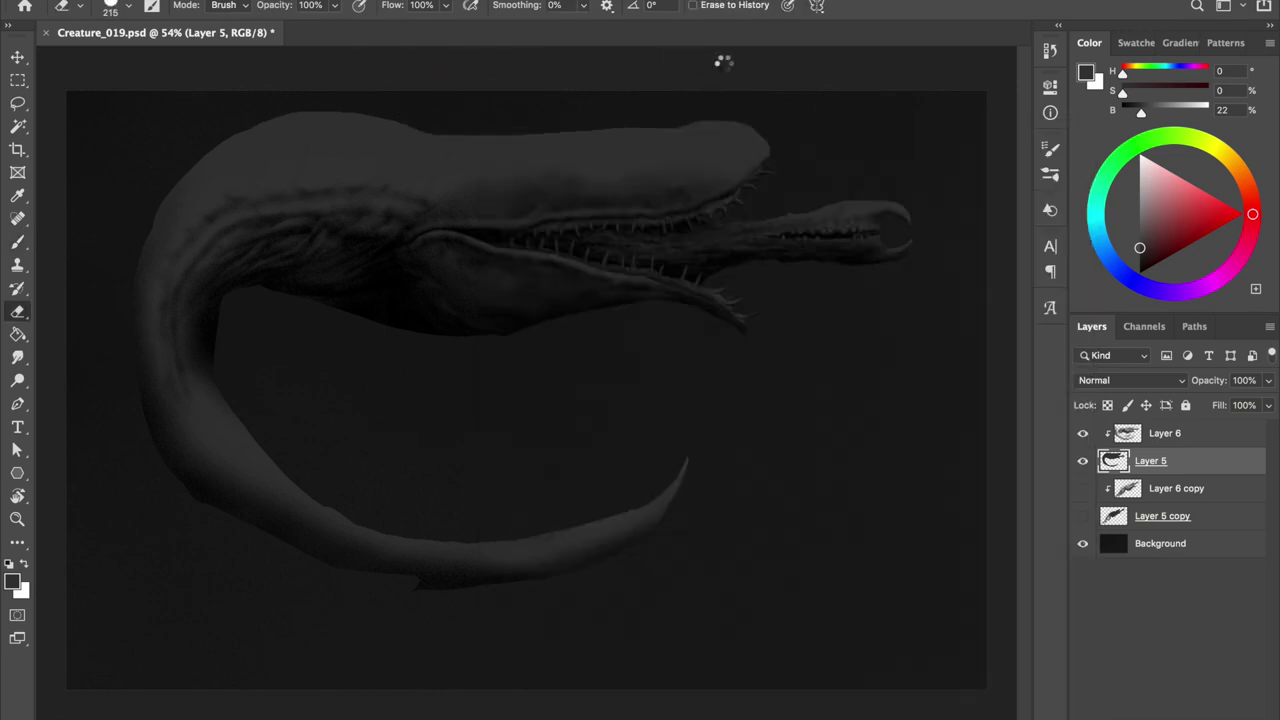
pyautogui.moveTo(439, 102); pyautogui.dragTo(811, 78)
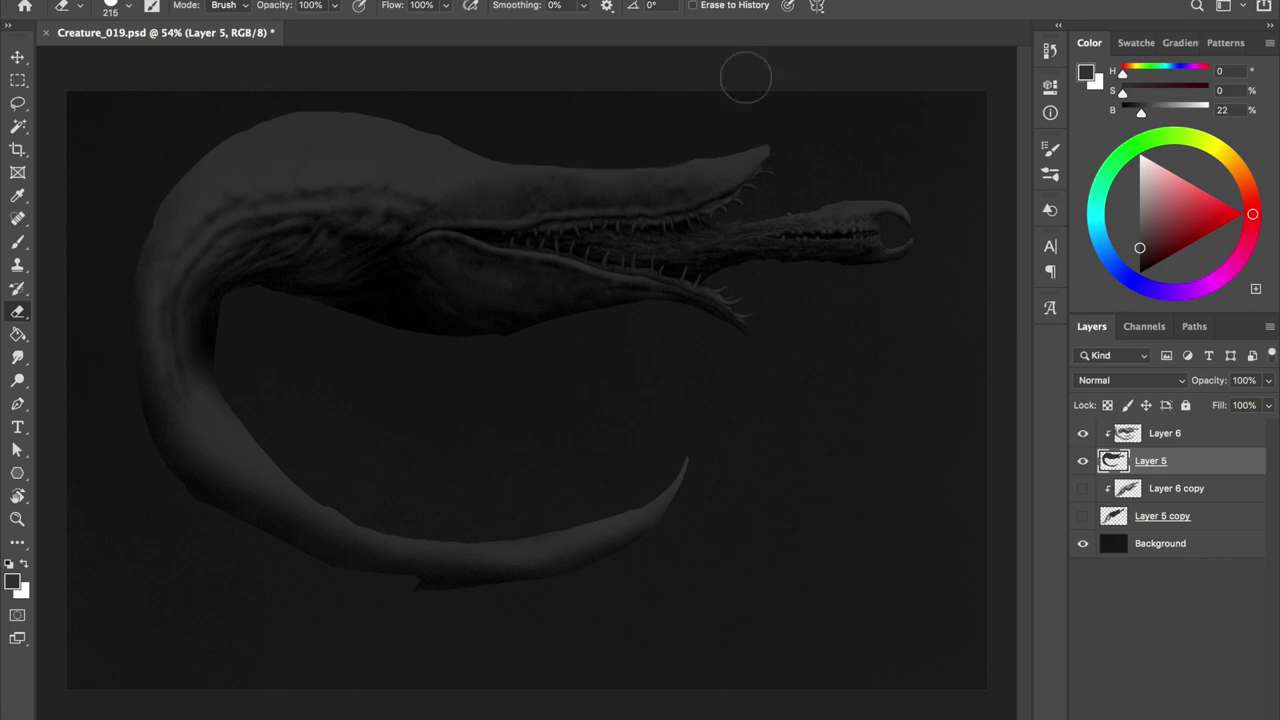
pyautogui.hotkey('ctrl', 'z')
pyautogui.press('b')
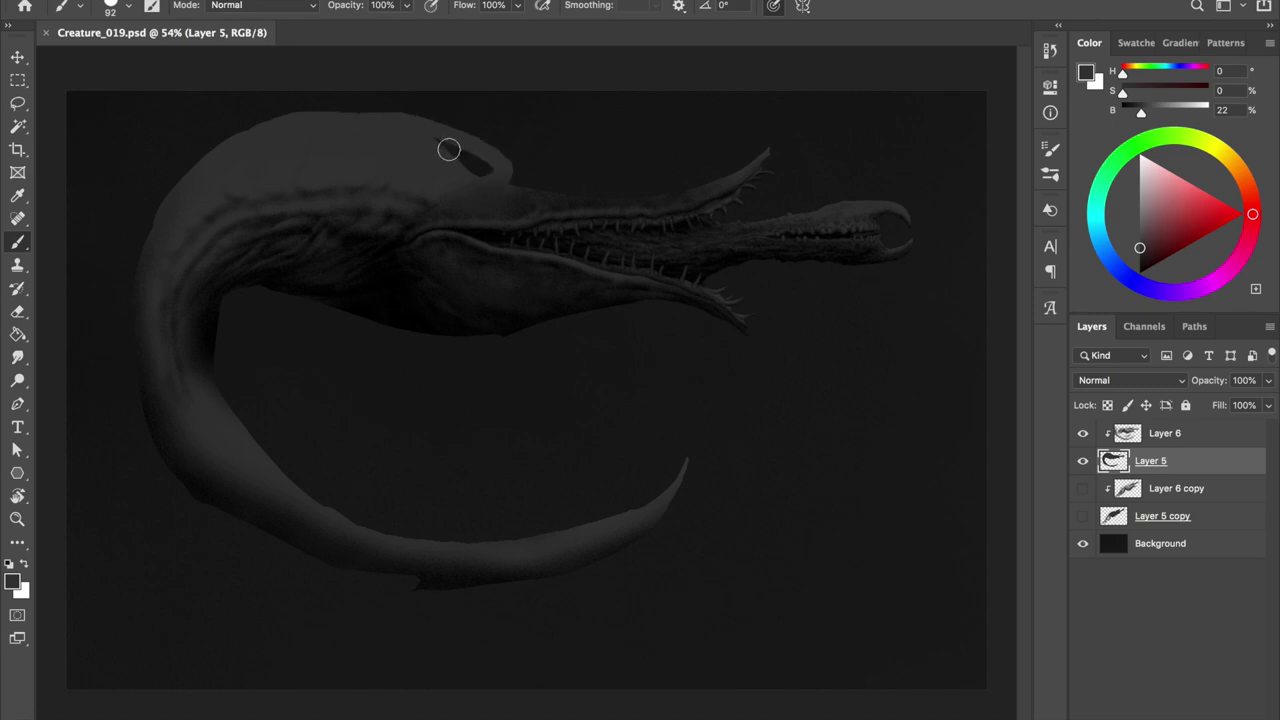
pyautogui.press('e')
pyautogui.moveTo(494, 106); pyautogui.dragTo(286, 43)
pyautogui.press('h')
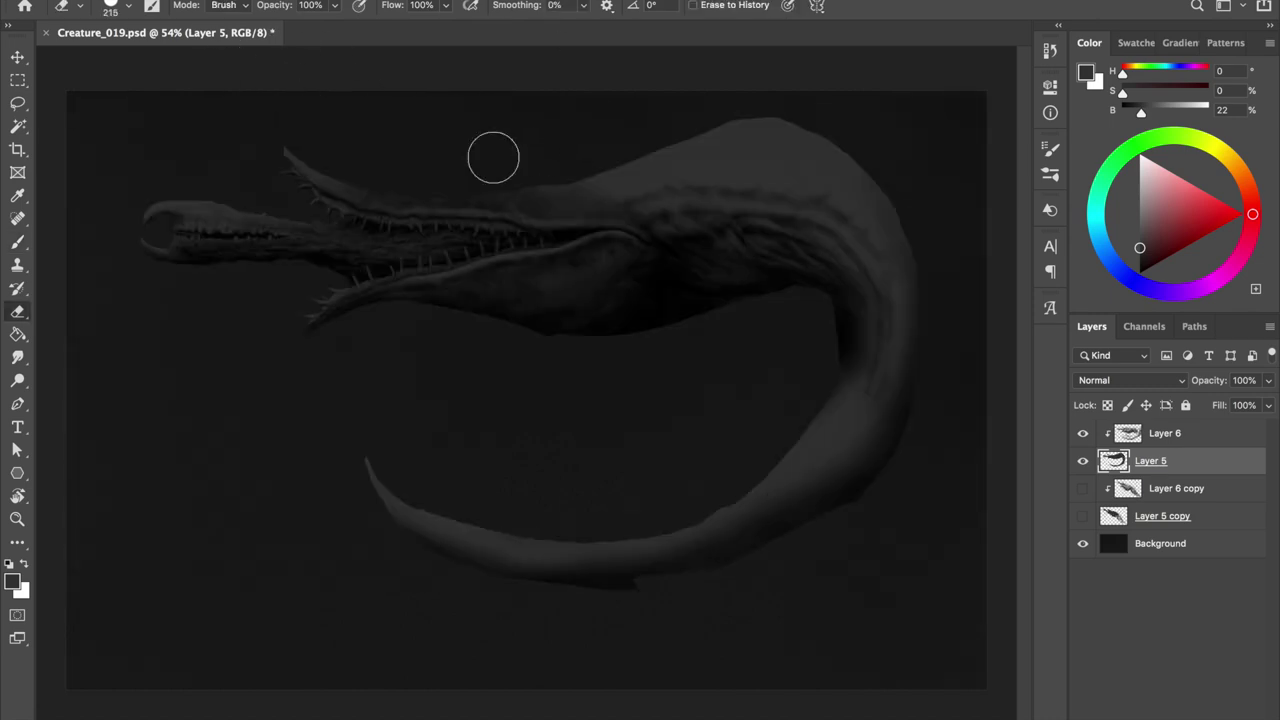
pyautogui.press('b')
pyautogui.press('h')
pyautogui.hotkey('ctrl', 's')
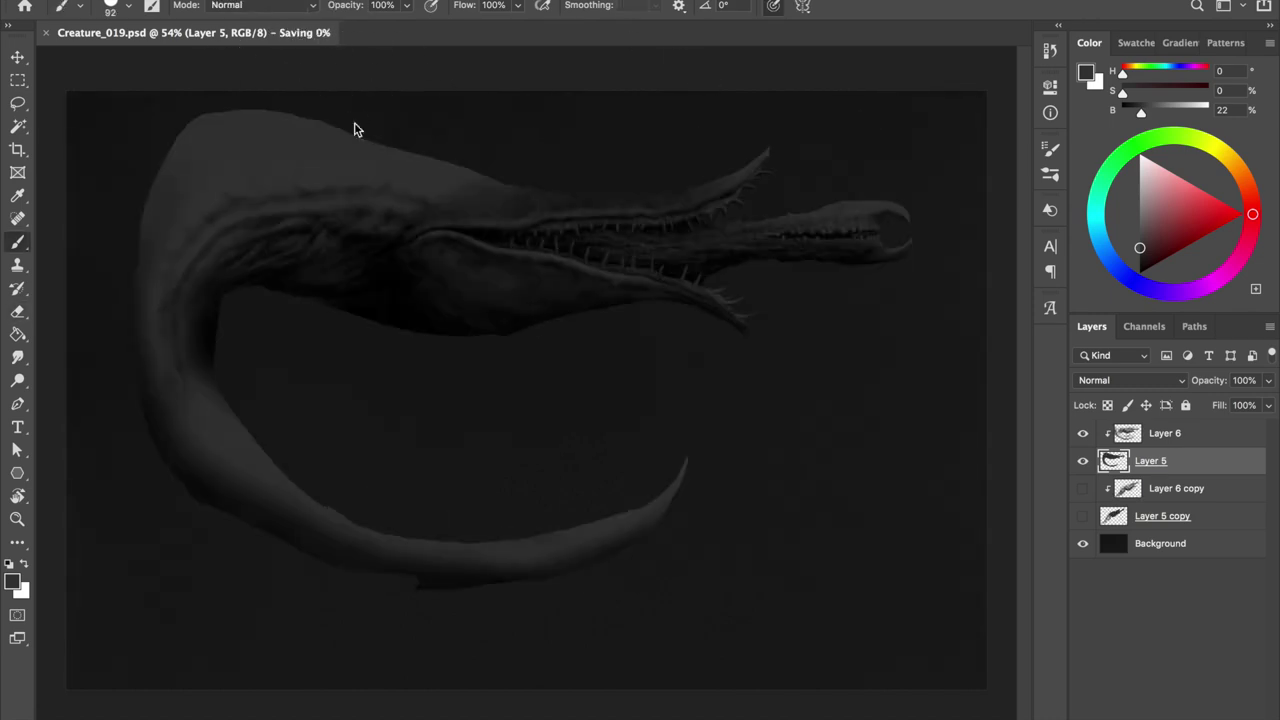
# Paint dark shading under the jaw, mirroring the canvas to check
pyautogui.scroll(2, 405, 170)
pyautogui.scroll(-2, 390, 240)
pyautogui.moveTo(480, 348); pyautogui.dragTo(578, 318)
pyautogui.press('h')
pyautogui.press('h')
pyautogui.press('e')
pyautogui.press('b')
pyautogui.moveTo(320, 330); pyautogui.dragTo(447, 279)
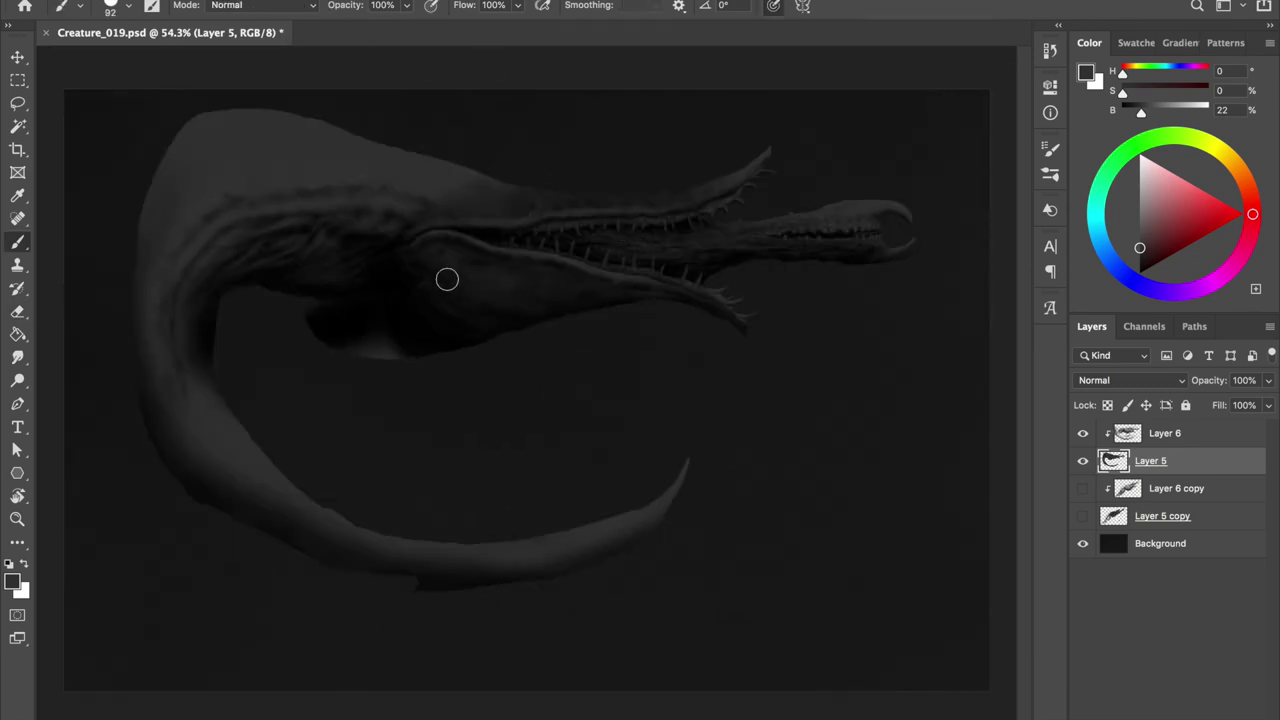
# Darken the area under the jaw on Layer 6, mirroring the canvas to check the shape
pyautogui.hotkey('alt', ']')
pyautogui.moveTo(408, 357); pyautogui.dragTo(377, 303)
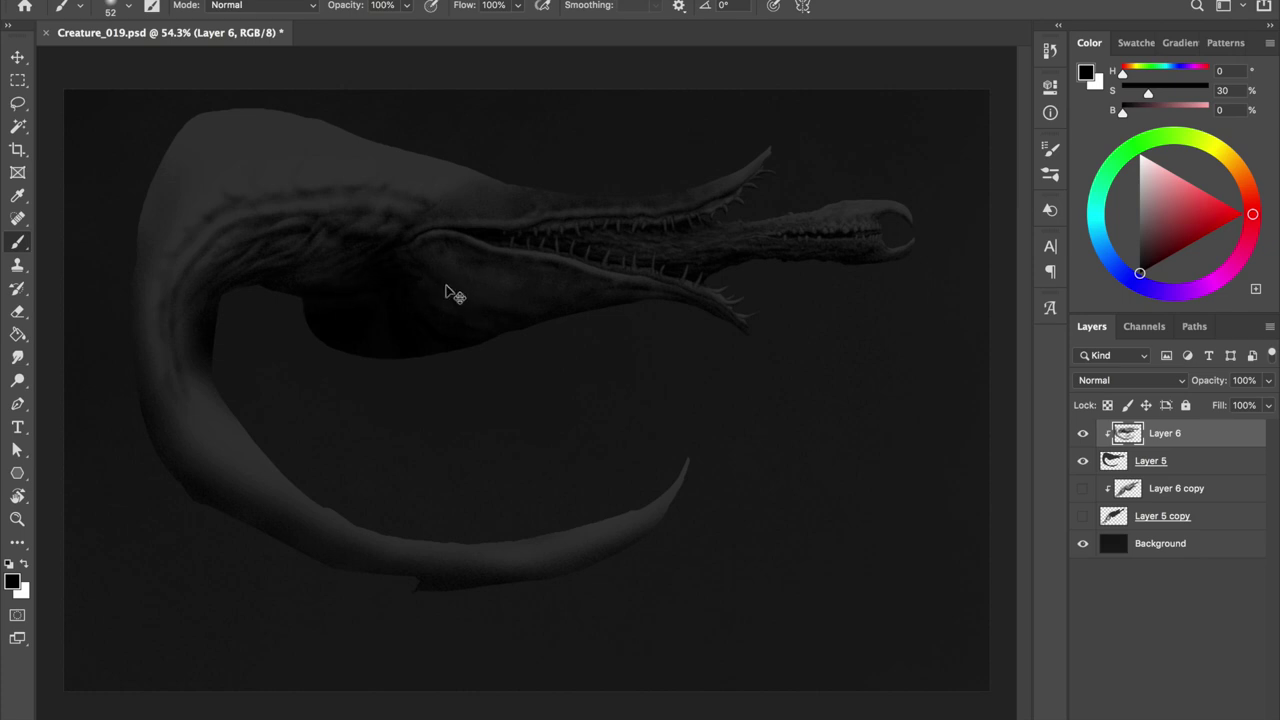
pyautogui.press('h')
pyautogui.press('h')
pyautogui.press('e')
pyautogui.rightClick(430, 155)
pyautogui.press('Escape')
pyautogui.press('[')
pyautogui.press('[')
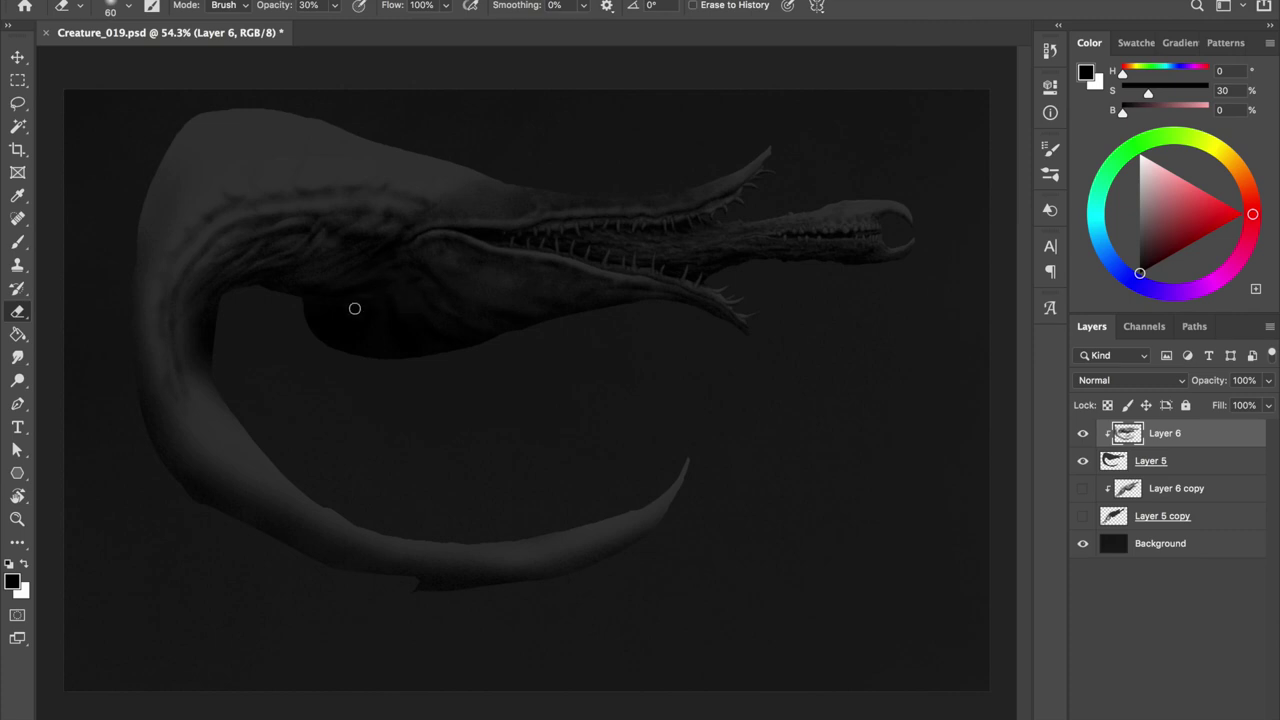
pyautogui.press('b')
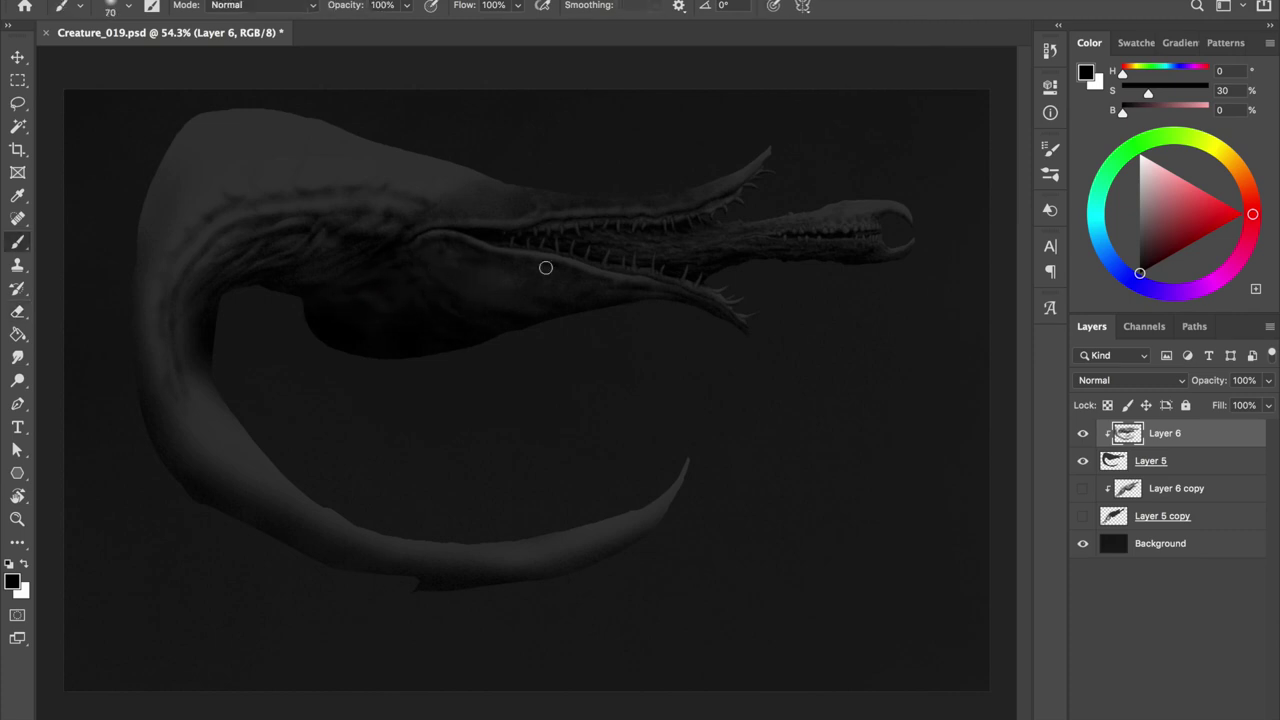
# Zoom in and refine the shading with brush and 30% eraser, mirroring and saving
pyautogui.hotkey('shift', 'h')
pyautogui.hotkey('ctrl', '+')
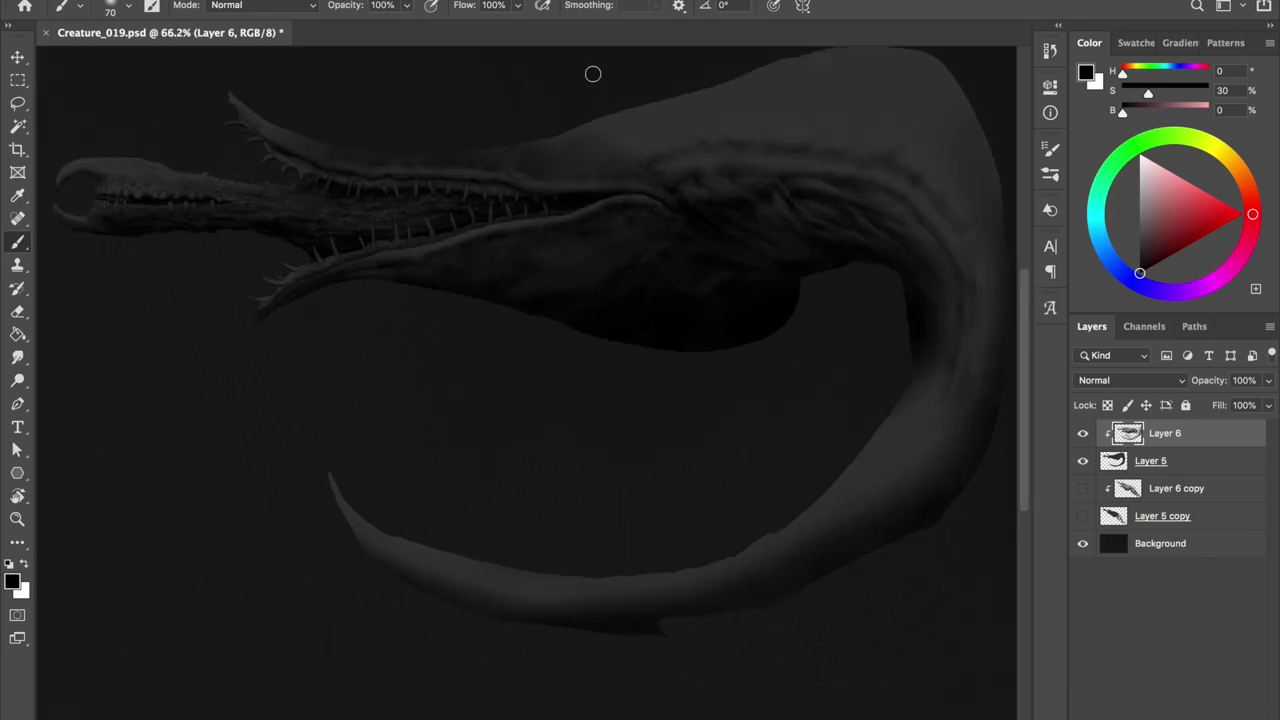
pyautogui.press('e')
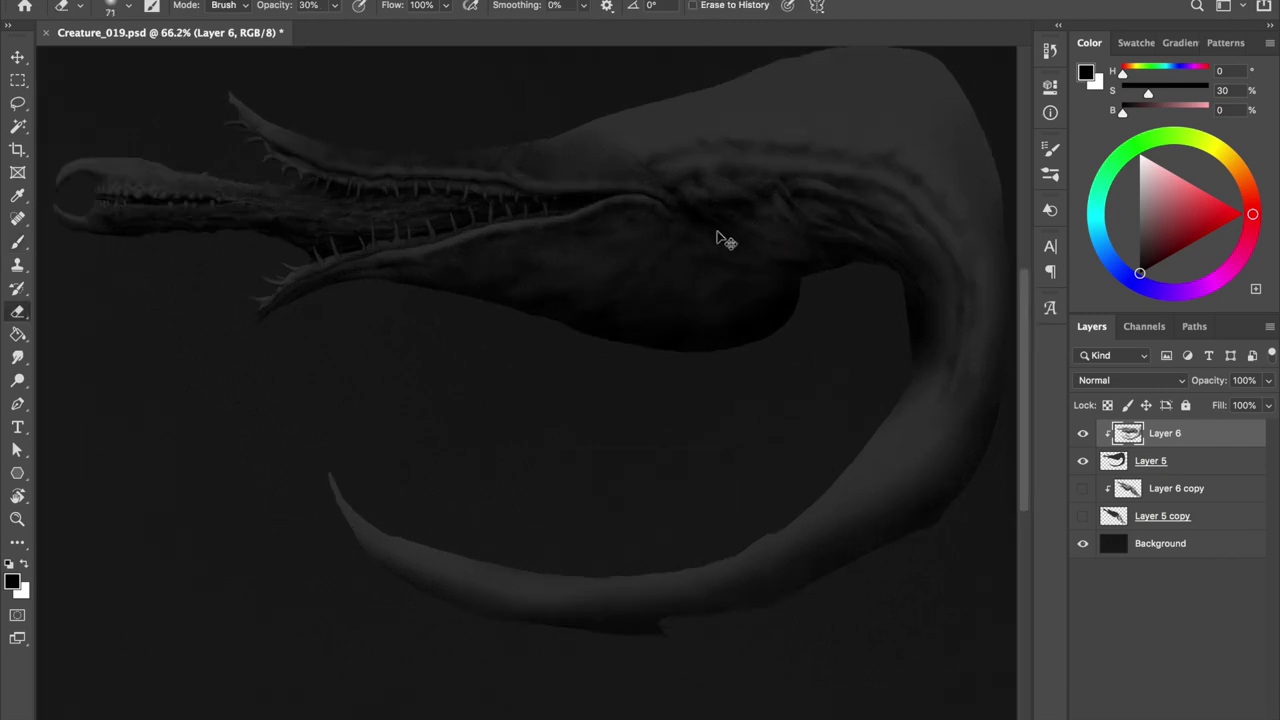
pyautogui.press('b')
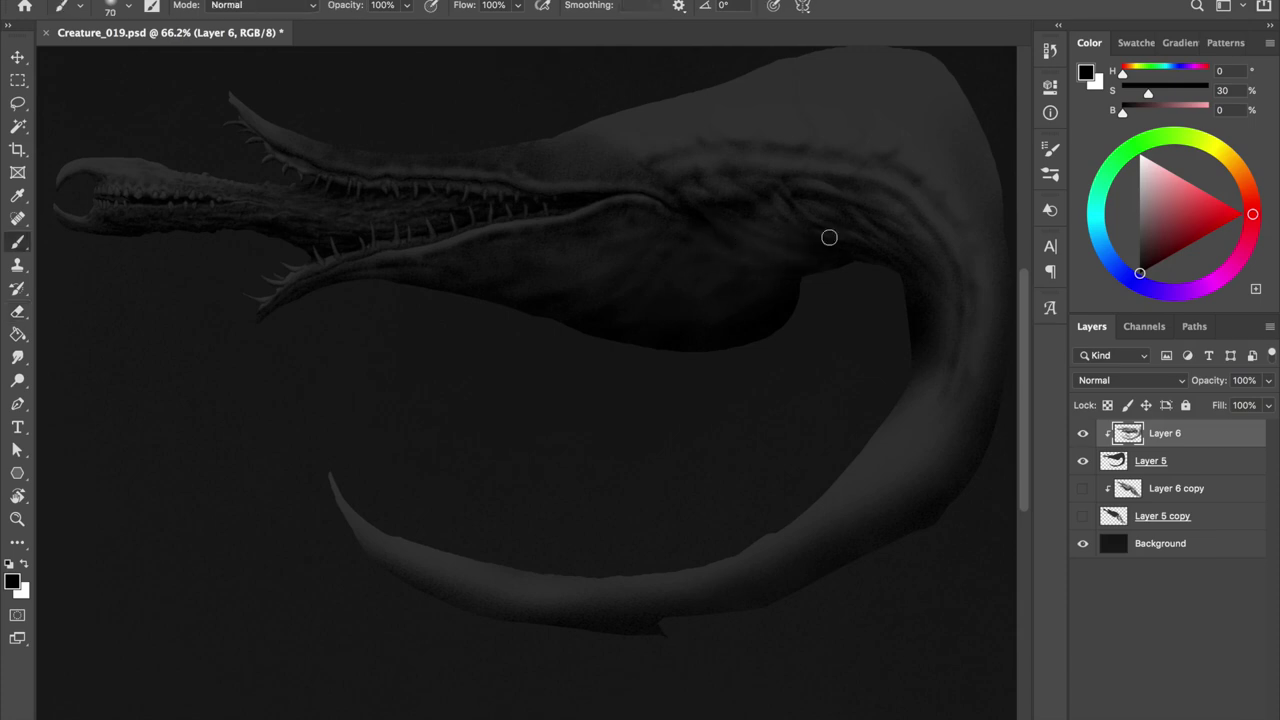
pyautogui.hotkey('ctrl', 'shift', 'h')
pyautogui.hotkey('ctrl', 's')
pyautogui.press('e')
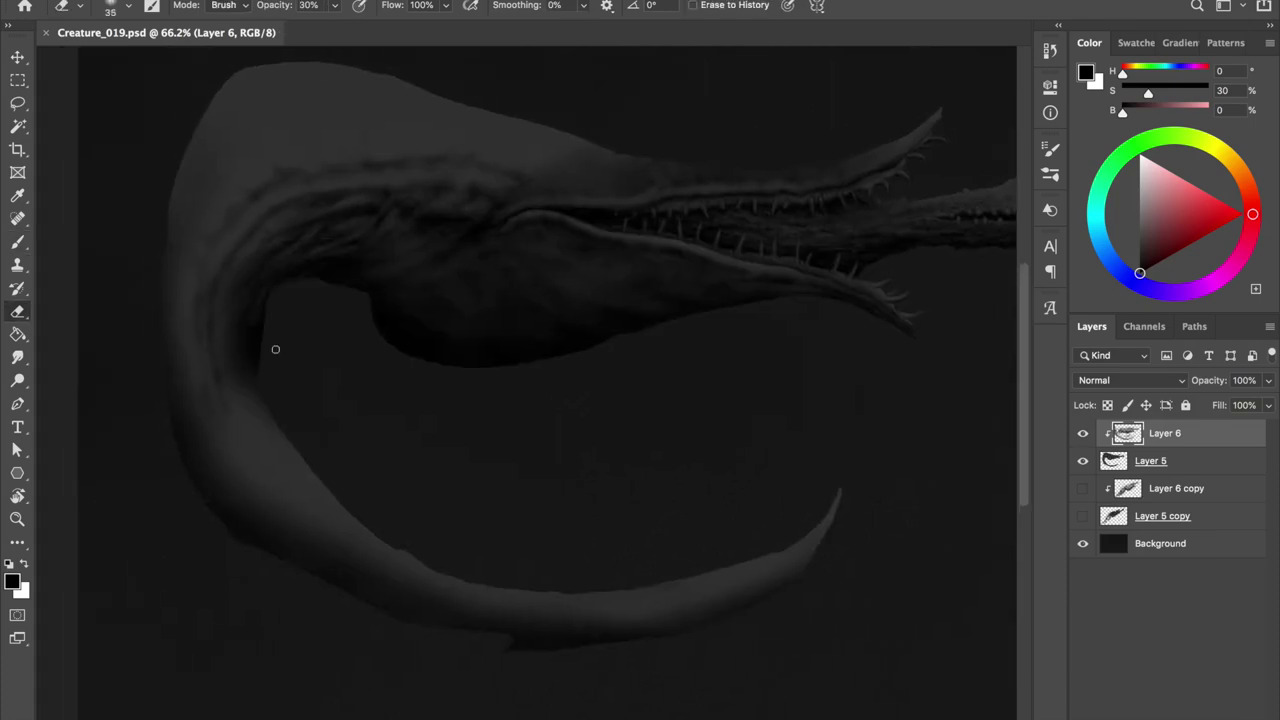
pyautogui.press('b')
pyautogui.scroll(-2, 238, 403)
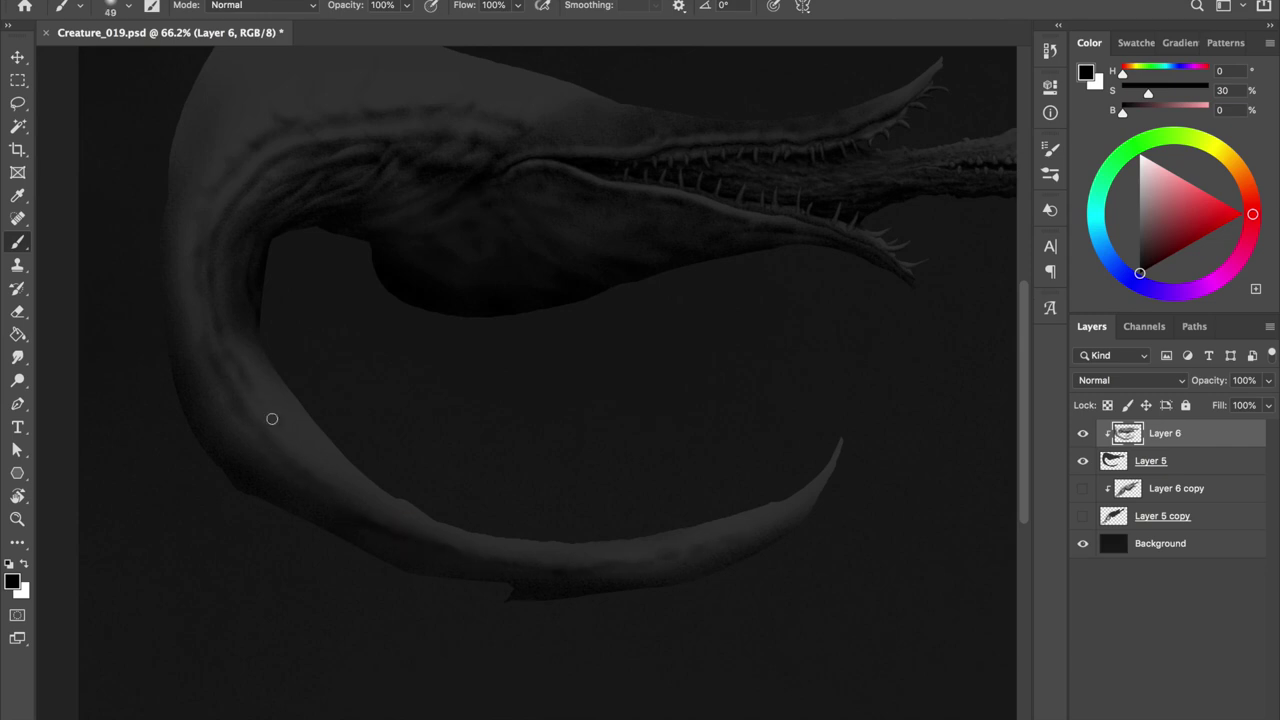
pyautogui.hotkey('ctrl', 's')
# Resize the brush to about 73, then keep shading with a 70% brush and 30% eraser
pyautogui.press(']')
pyautogui.press(']')
pyautogui.press(']')
pyautogui.moveTo(274, 426); pyautogui.dragTo(255, 426)
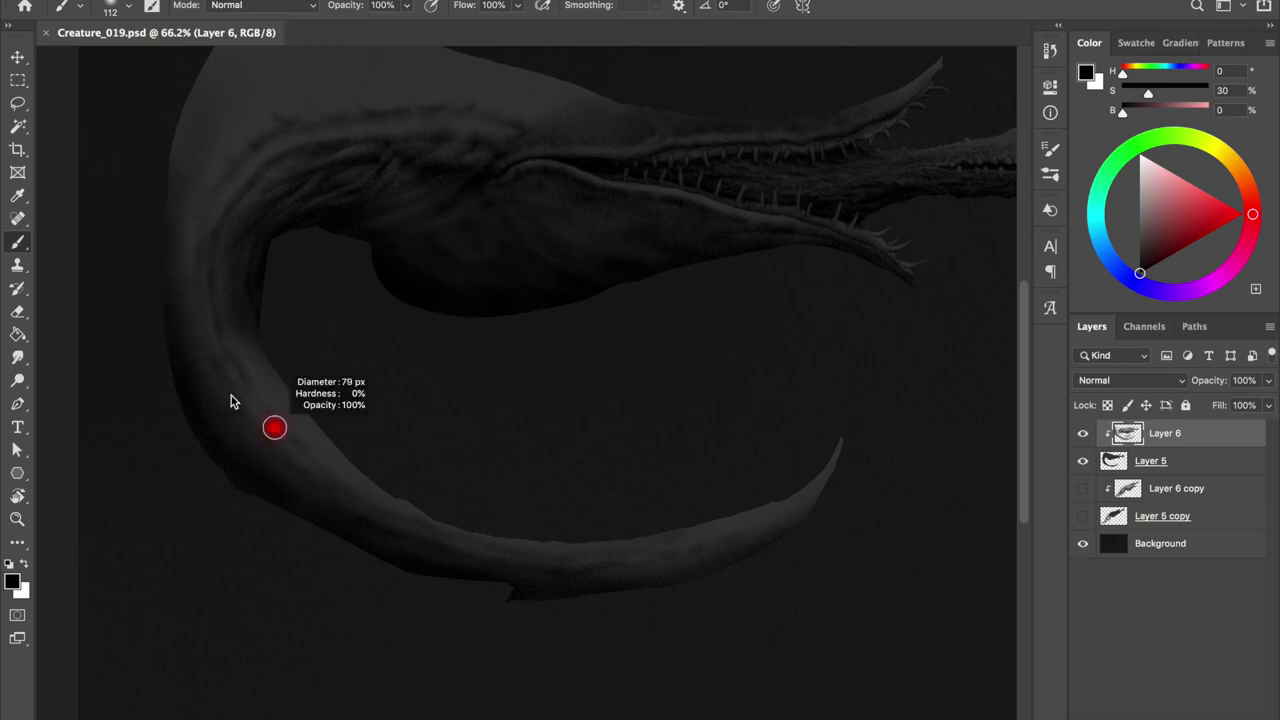
pyautogui.moveTo(210, 421); pyautogui.dragTo(234, 421)
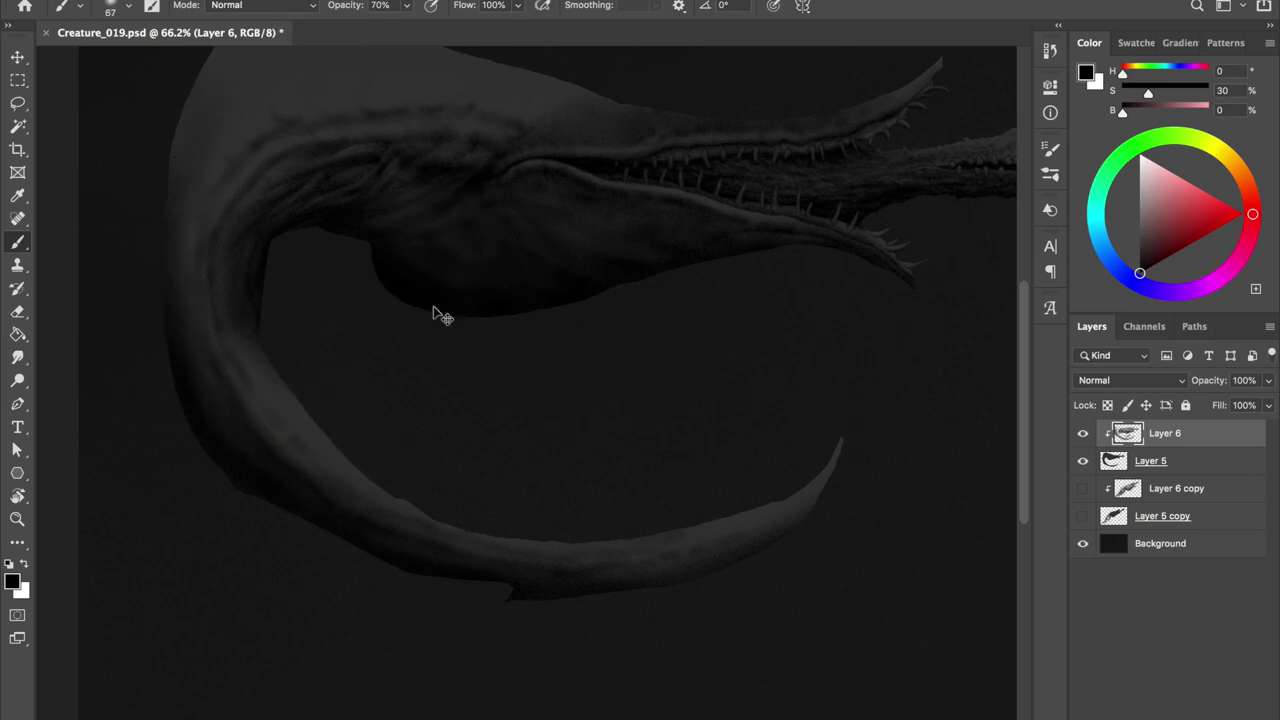
pyautogui.press('h')
pyautogui.hotkey('ctrl', 's')
pyautogui.press('e')
pyautogui.moveTo(523, 157); pyautogui.dragTo(543, 134)
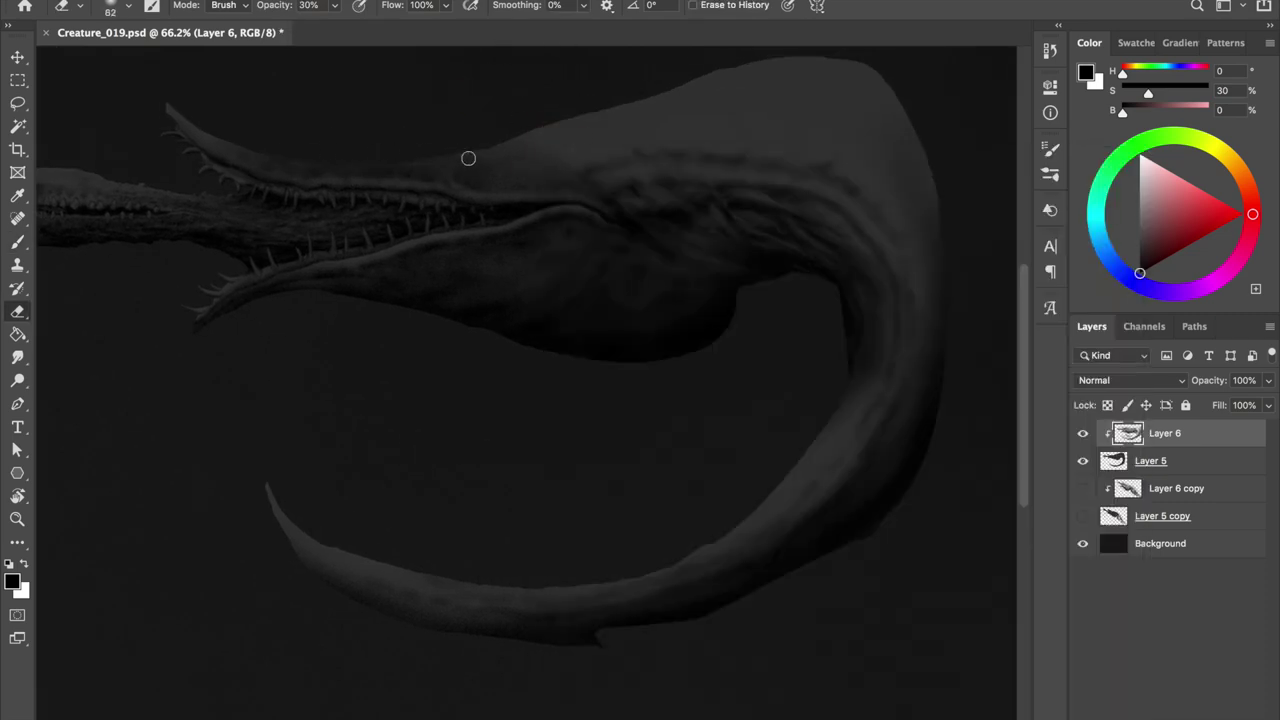
pyautogui.press('b')
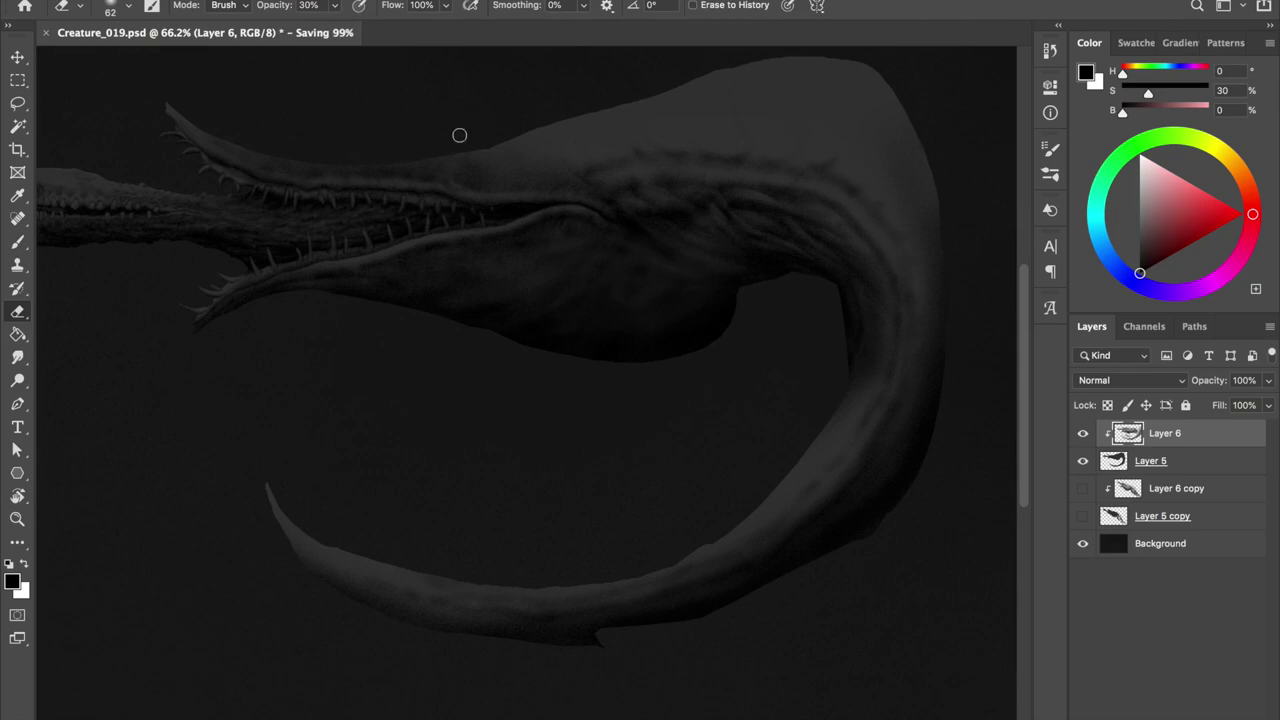
pyautogui.moveTo(533, 154); pyautogui.dragTo(554, 137)
# Delete the hidden Layer 6 copy and Layer 5 copy, then save
pyautogui.click(1176, 488)
pyautogui.keyDown('shift'); pyautogui.click(1162, 516); pyautogui.keyUp('shift')
pyautogui.press('Delete')
pyautogui.hotkey('ctrl', 's')
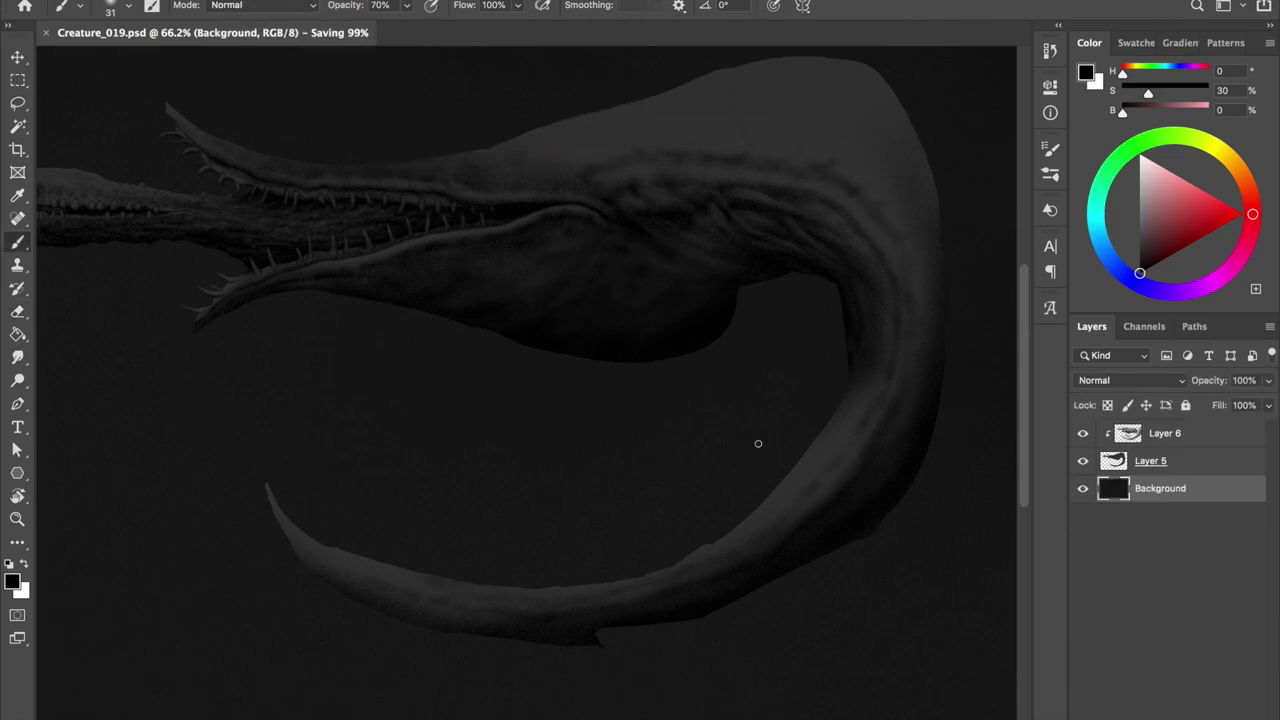
# Back on Layer 6, rework the head and neck shading with brush and eraser, then save
pyautogui.hotkey('alt', ']')
pyautogui.hotkey('alt', ']')
pyautogui.press('e')
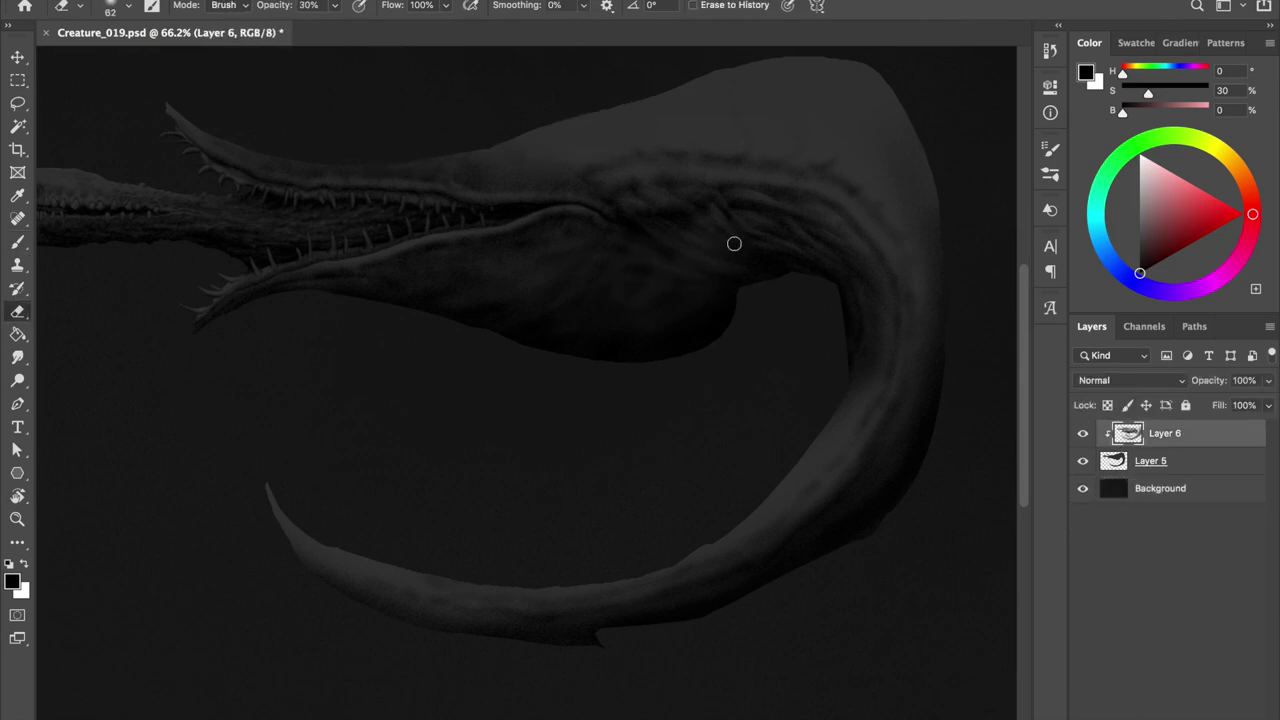
pyautogui.press('b')
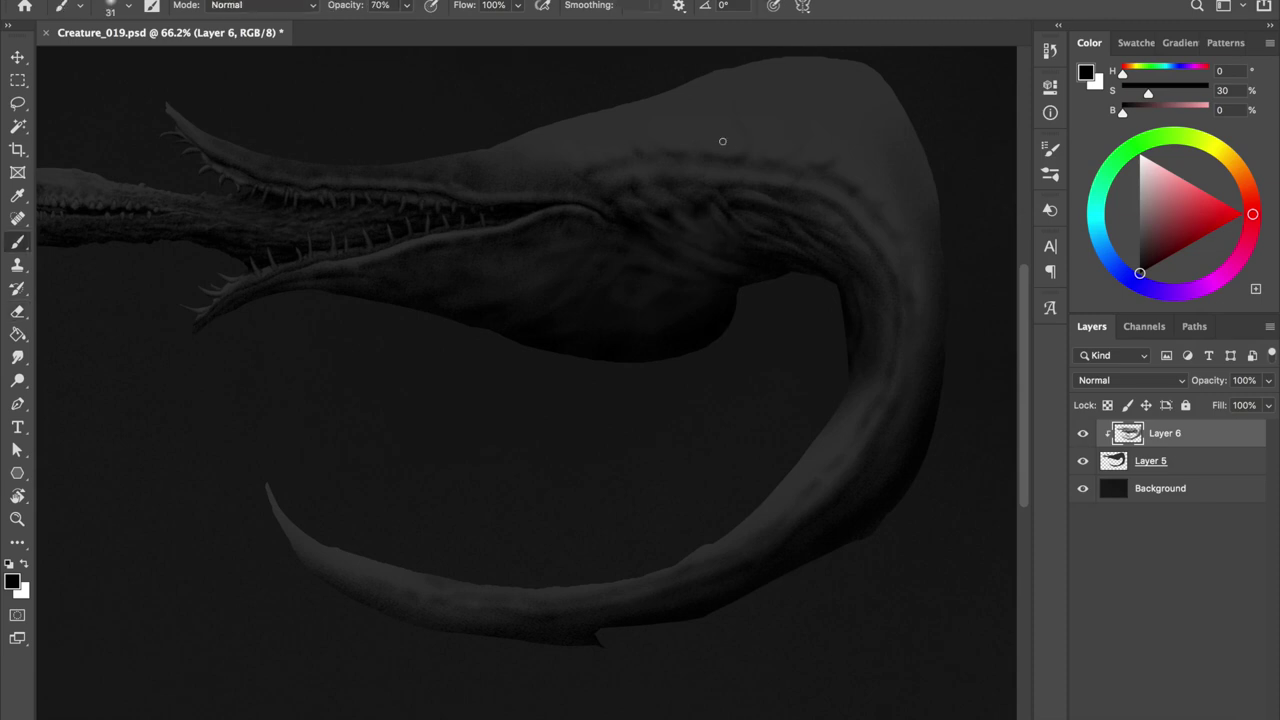
pyautogui.press('e')
pyautogui.press('b')
pyautogui.rightClick(678, 192)
pyautogui.press('Escape')
pyautogui.press('h')
pyautogui.press('e')
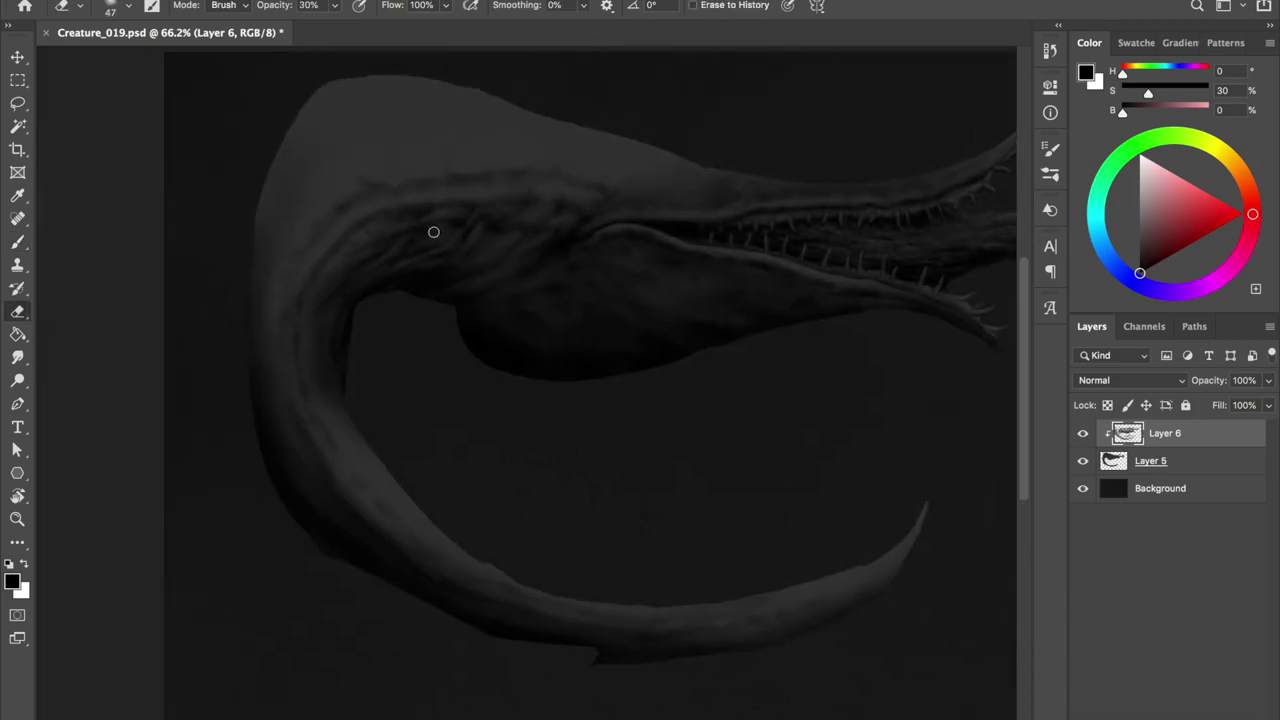
pyautogui.press('b')
pyautogui.scroll(-2, 448, 227)
pyautogui.press('h')
pyautogui.hotkey('ctrl', 's')
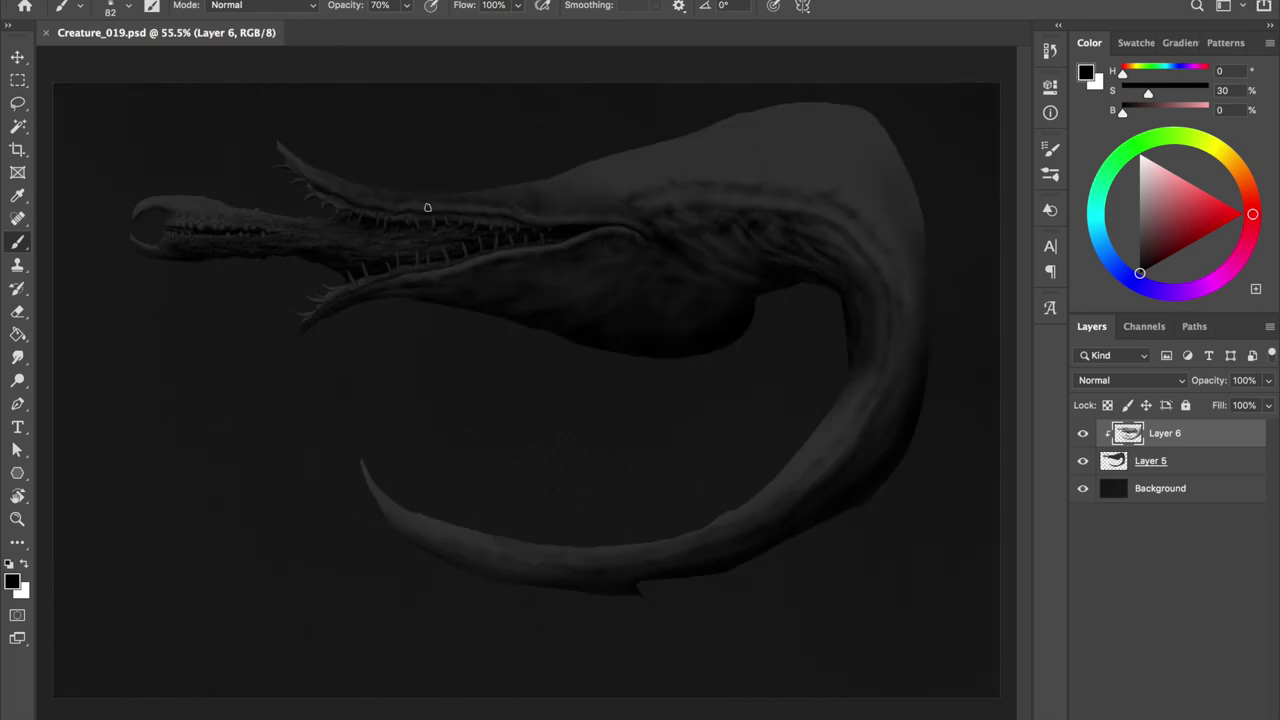
# Continue shading with the brush sized between 31 and about 53 px, viewing the creature facing right
pyautogui.scroll(1, 527, 370)
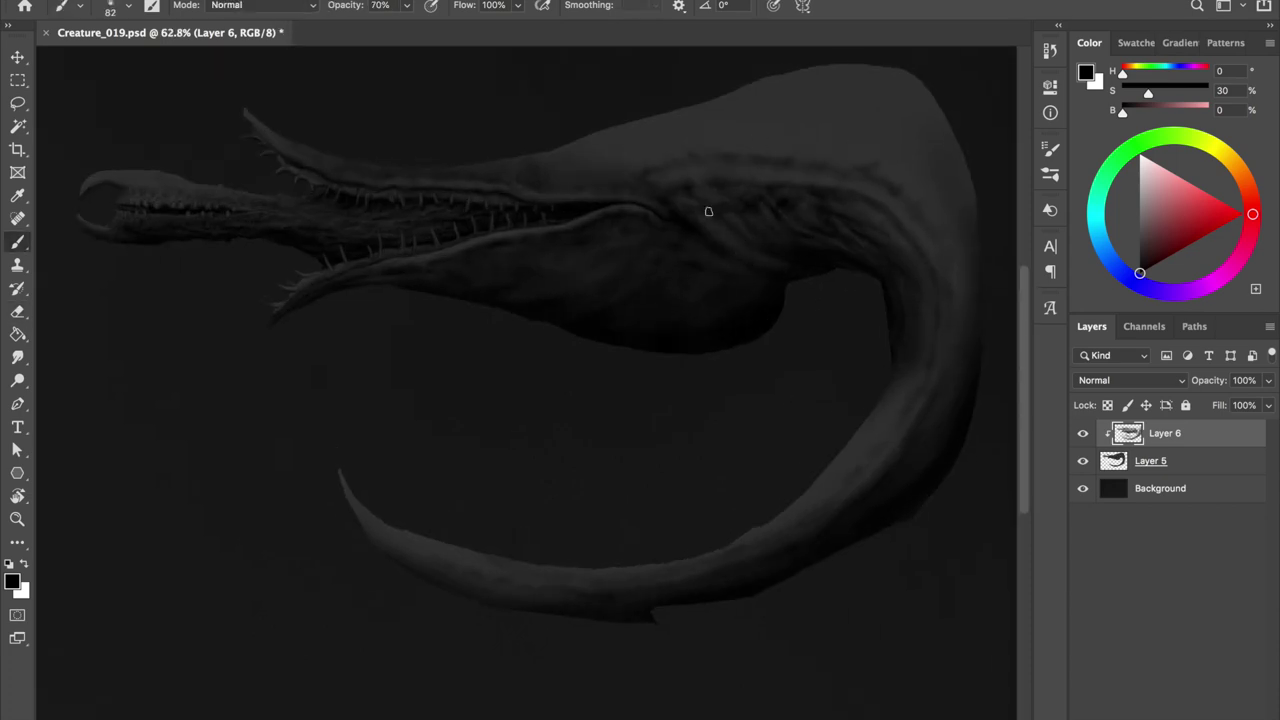
pyautogui.press('e')
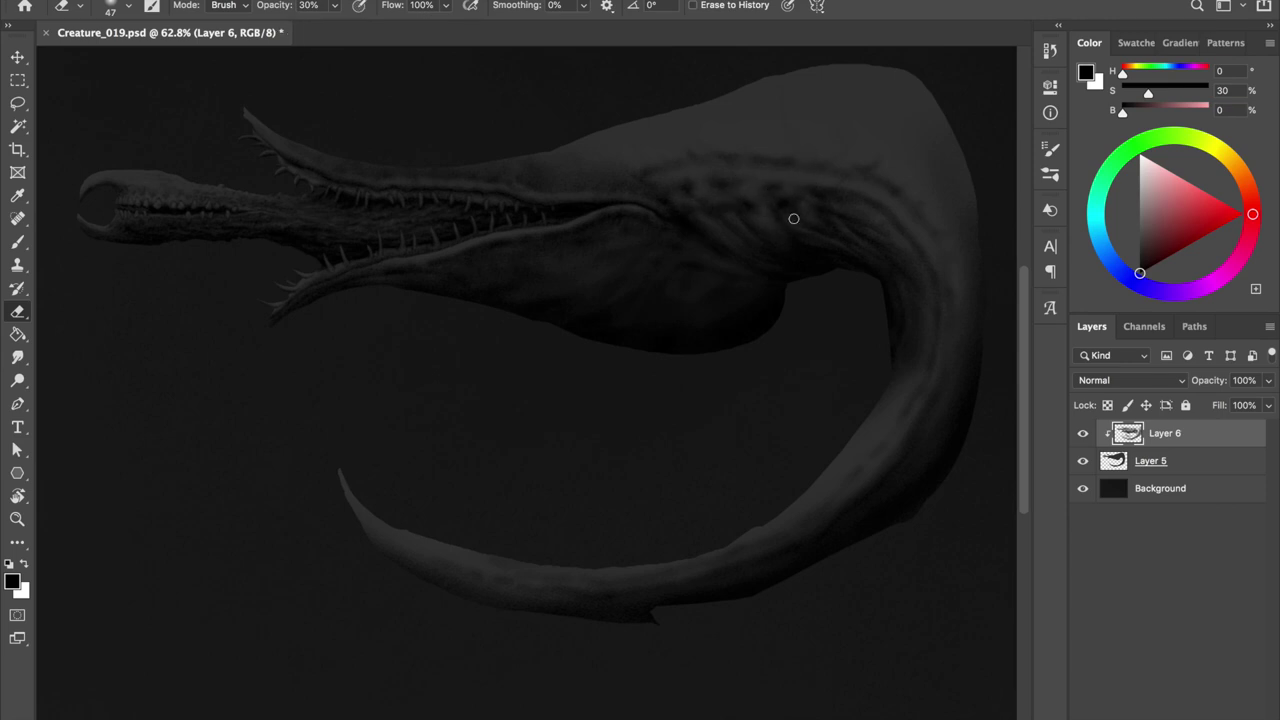
pyautogui.press('b')
pyautogui.rightClick(890, 191)
pyautogui.press('Return')
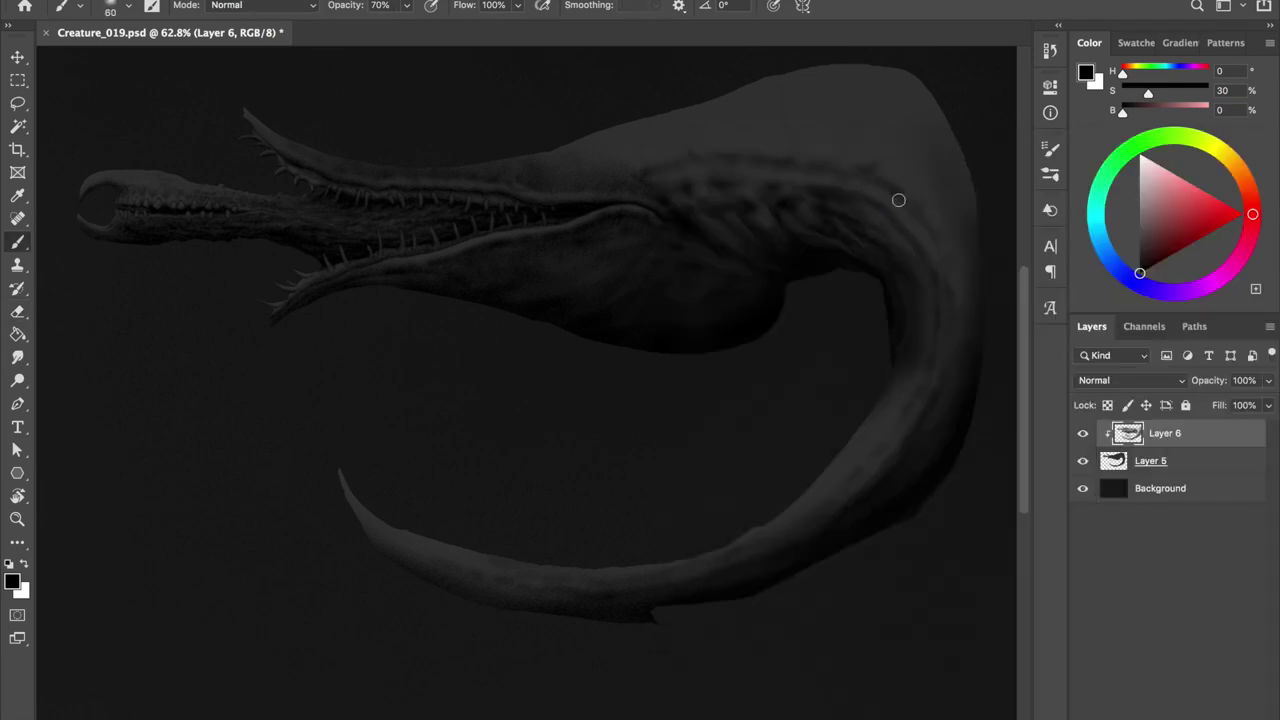
pyautogui.moveTo(866, 204); pyautogui.dragTo(900, 243)
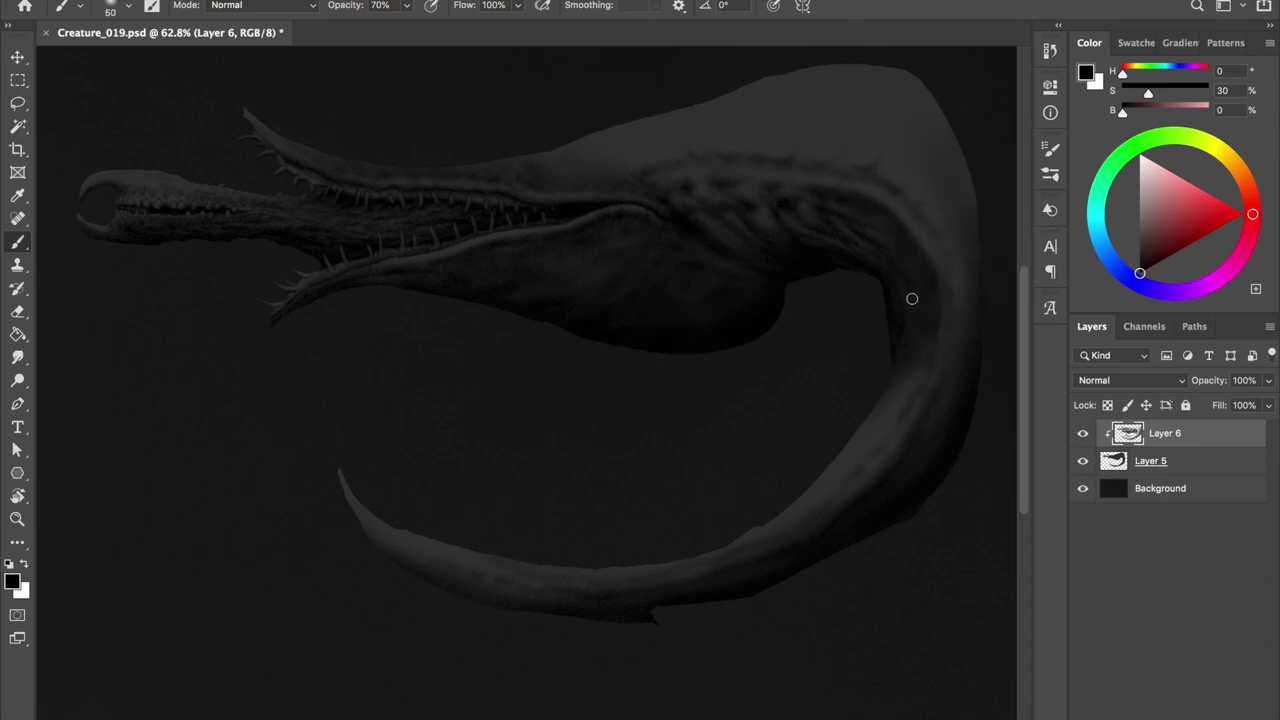
pyautogui.moveTo(900, 280); pyautogui.dragTo(888, 278)
pyautogui.hotkey('ctrl', 'shift', 'h')
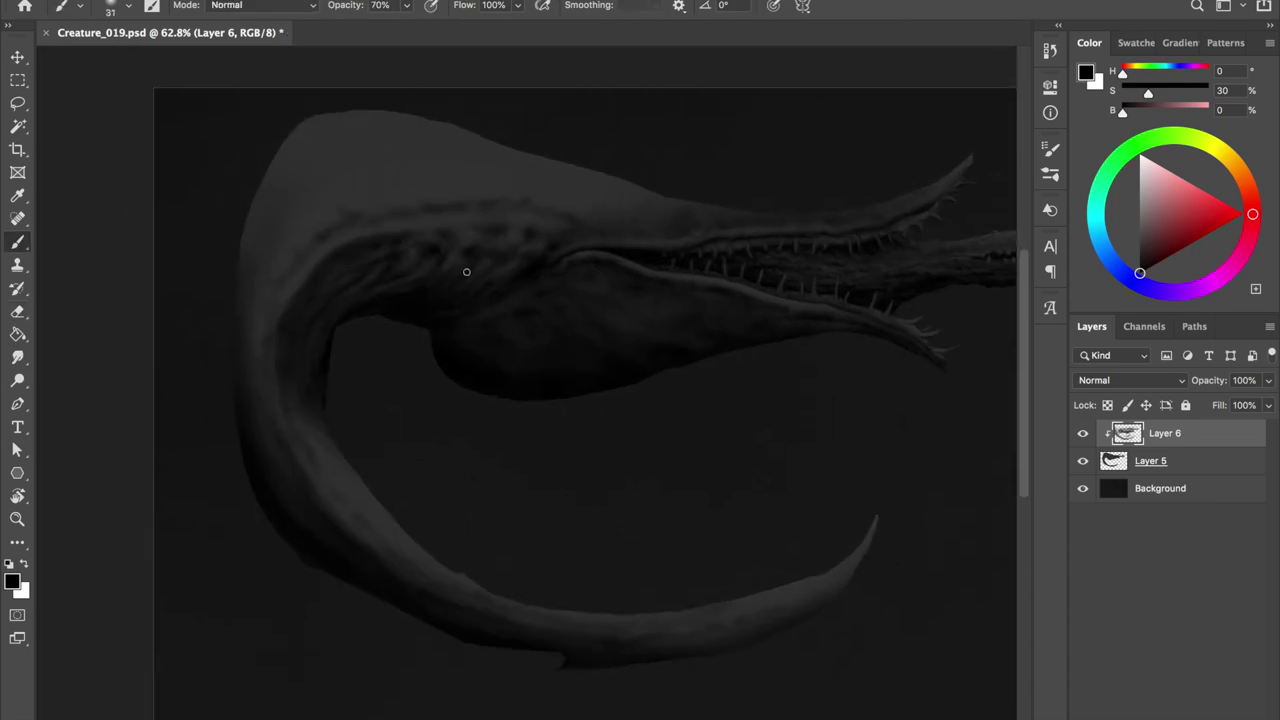
pyautogui.moveTo(570, 392); pyautogui.dragTo(562, 370)
# Finish the tail shading passes, recentre the view, and sample the body's dark grey
pyautogui.press('e')
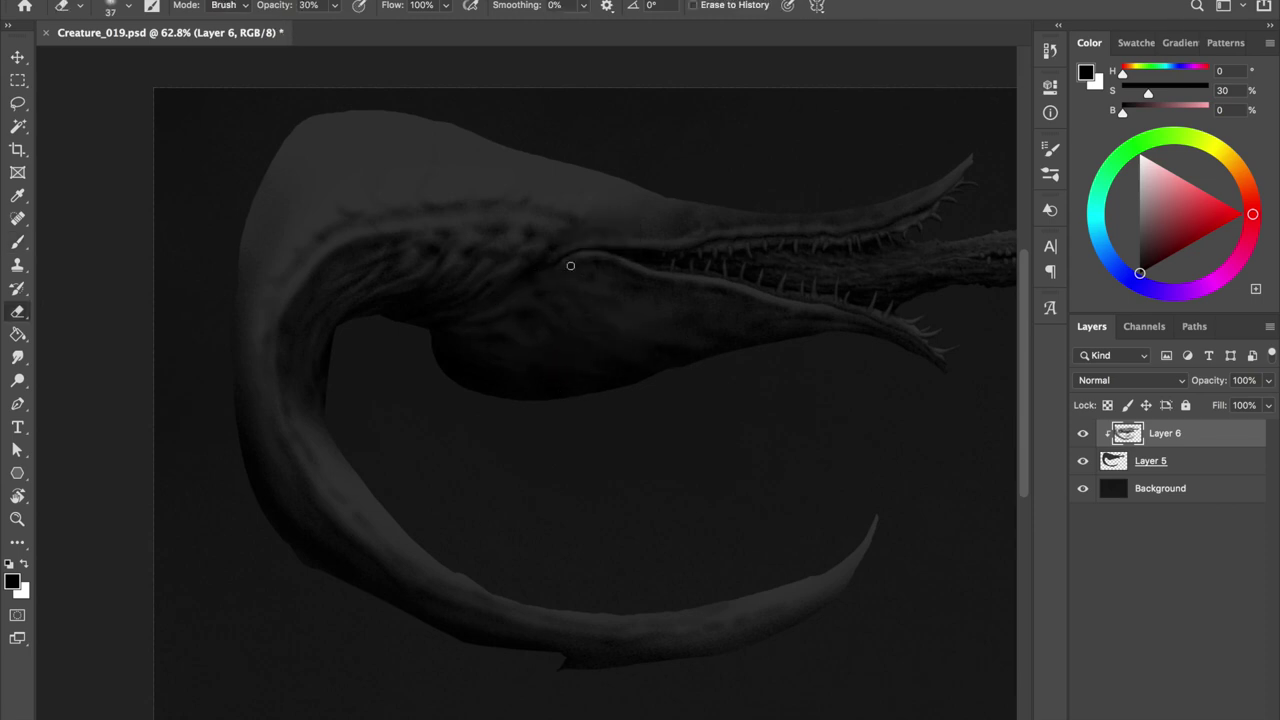
pyautogui.press('b')
pyautogui.press('e')
pyautogui.press('b')
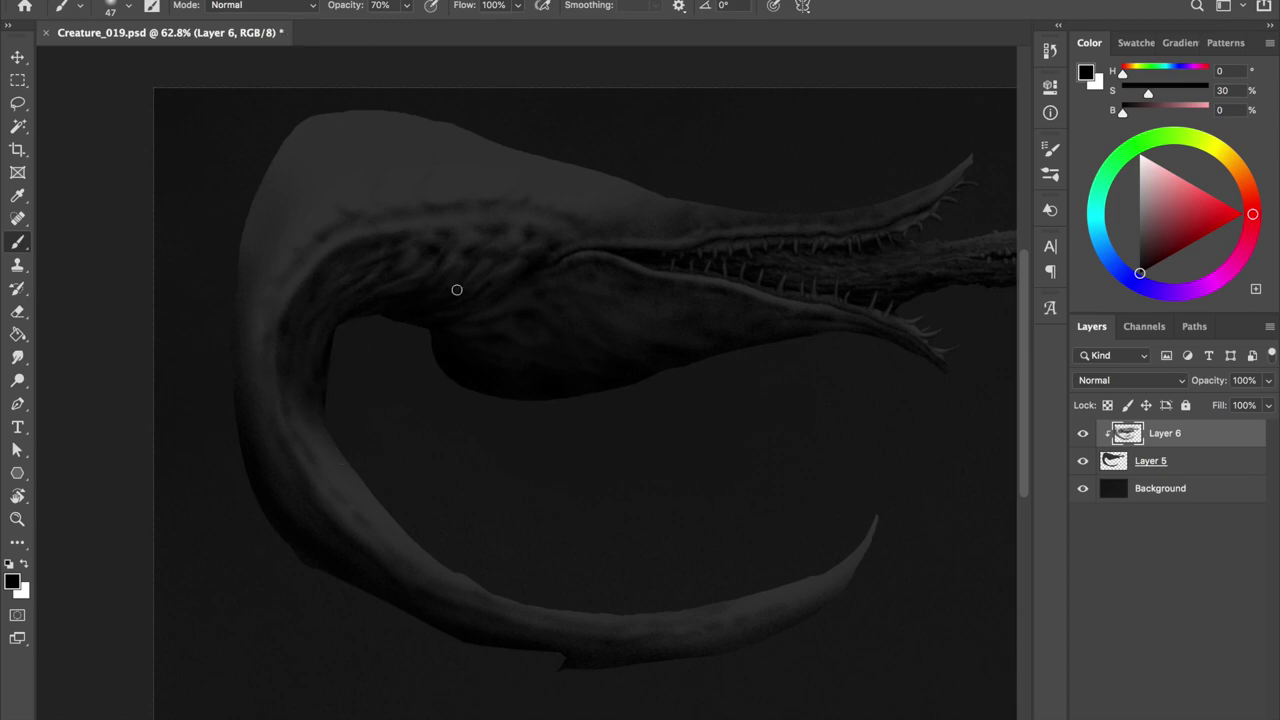
pyautogui.press('h')
pyautogui.scroll(-2, 722, 322)
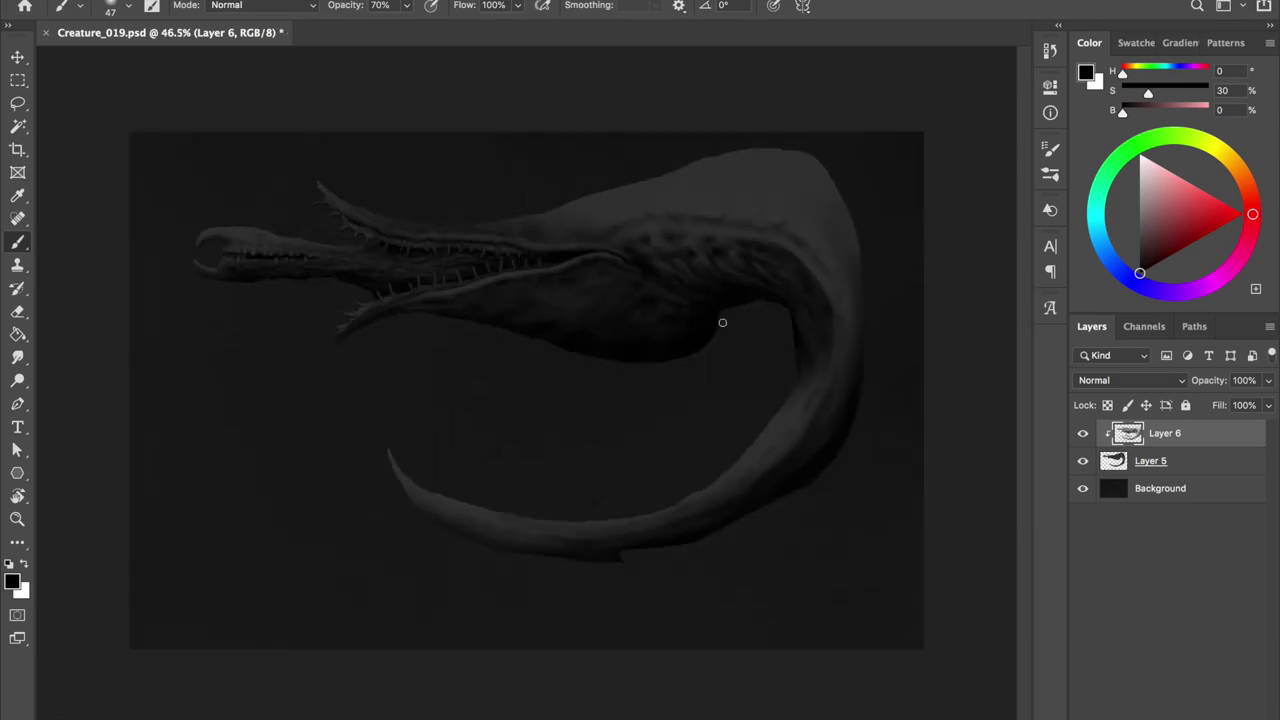
pyautogui.moveTo(726, 231); pyautogui.dragTo(691, 286)
pyautogui.keyDown('alt'); pyautogui.click(760, 222); pyautogui.keyUp('alt')
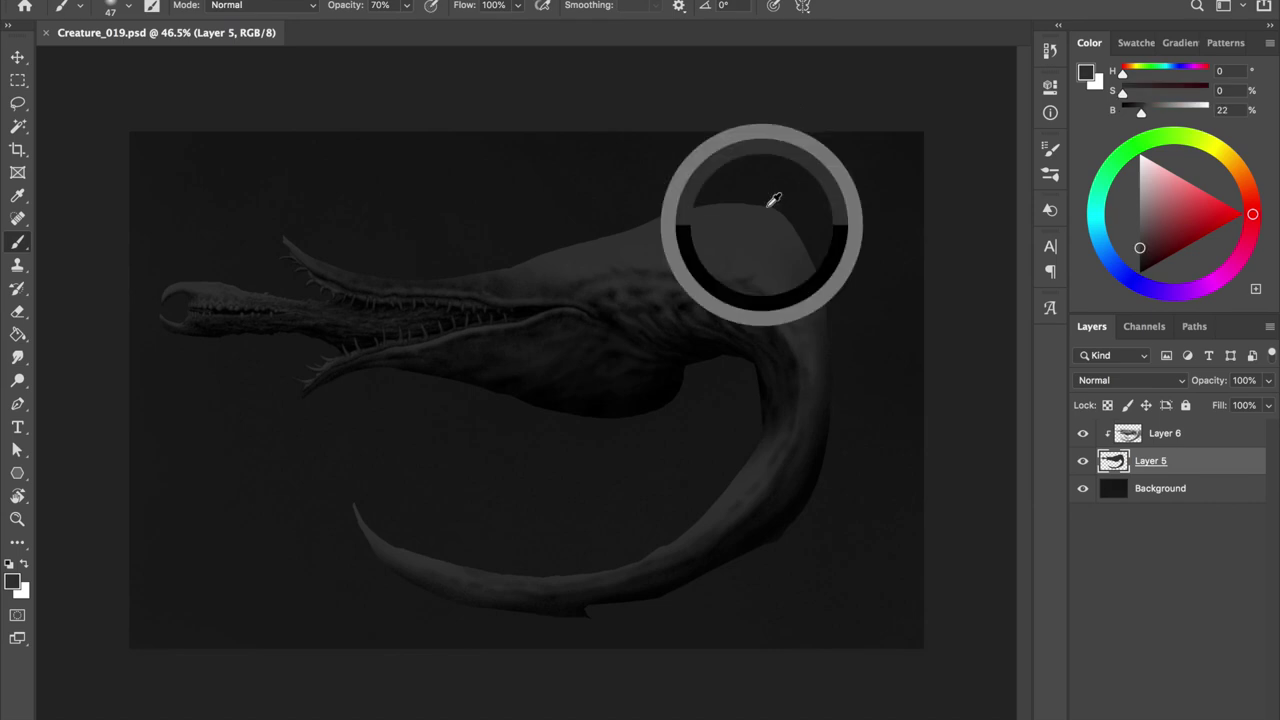
# Create Layer 7 below Layer 5 and try spine strokes along the creature's back
pyautogui.hotkey('ctrl', 'shift', 'alt', 'n')
pyautogui.hotkey('ctrl', '[')
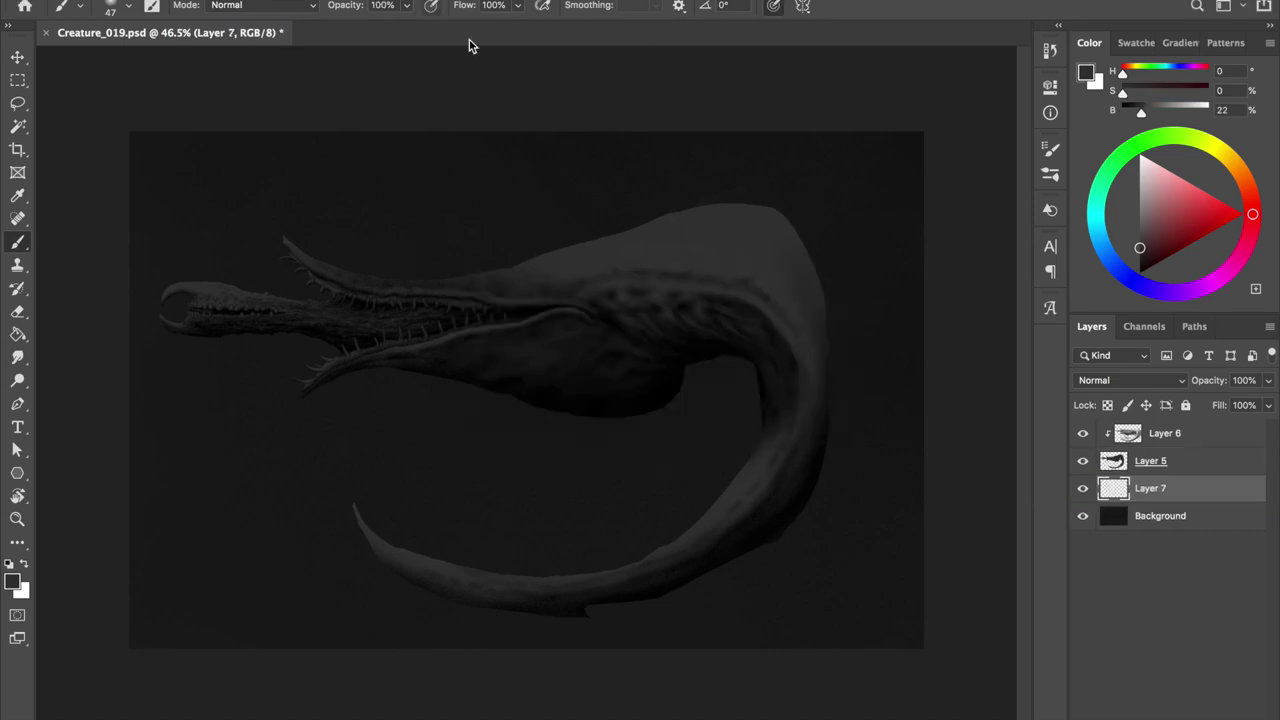
pyautogui.moveTo(700, 212); pyautogui.dragTo(806, 154)
pyautogui.hotkey('ctrl', 'z')
pyautogui.moveTo(690, 206); pyautogui.dragTo(820, 190)
pyautogui.moveTo(797, 225)
pyautogui.mouseDown()
pyautogui.moveTo(872, 232)
pyautogui.moveTo(882, 332)
pyautogui.mouseUp()
pyautogui.moveTo(828, 322)
pyautogui.mouseDown()
pyautogui.moveTo(860, 402)
pyautogui.moveTo(842, 452)
pyautogui.mouseUp()
pyautogui.moveTo(818, 478); pyautogui.dragTo(815, 530)
# Replace the spines with a low flat ridge along the back, then paint dark upper-head streaks
pyautogui.hotkey('ctrl', 'z')
pyautogui.hotkey('ctrl', 'z')
pyautogui.hotkey('ctrl', 'z')
pyautogui.hotkey('ctrl', 'shift', 'z')
pyautogui.hotkey('ctrl', 'shift', 'z')
pyautogui.hotkey('ctrl', 'shift', 'z')
pyautogui.hotkey('ctrl', 'z')
pyautogui.hotkey('ctrl', 'z')
pyautogui.hotkey('ctrl', 'z')
pyautogui.moveTo(643, 224)
pyautogui.mouseDown()
pyautogui.moveTo(653, 194)
pyautogui.moveTo(726, 180)
pyautogui.moveTo(822, 208)
pyautogui.mouseUp()
pyautogui.hotkey('ctrl', 'z')
pyautogui.hotkey('ctrl', 'z')
pyautogui.hotkey('ctrl', 'z')
pyautogui.hotkey('ctrl', 'z')
pyautogui.moveTo(650, 214); pyautogui.dragTo(788, 204)
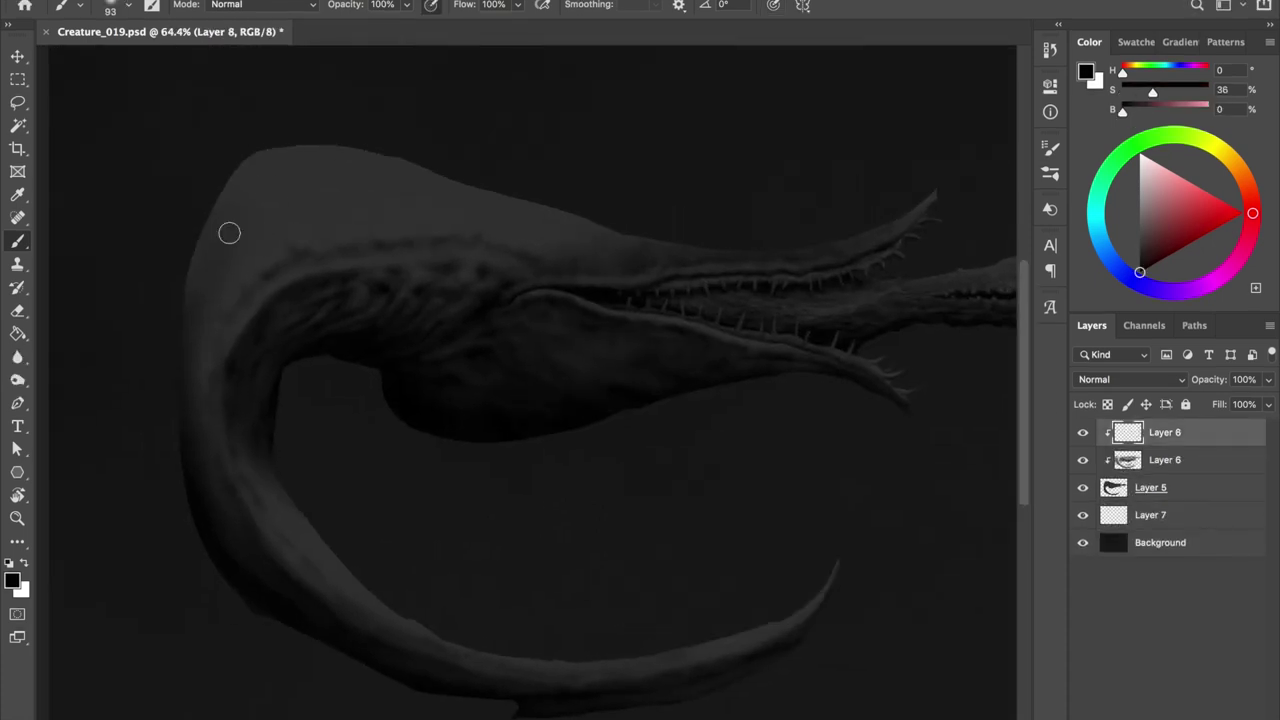
pyautogui.press('[')
pyautogui.press('[')
pyautogui.moveTo(229, 233); pyautogui.dragTo(203, 331)
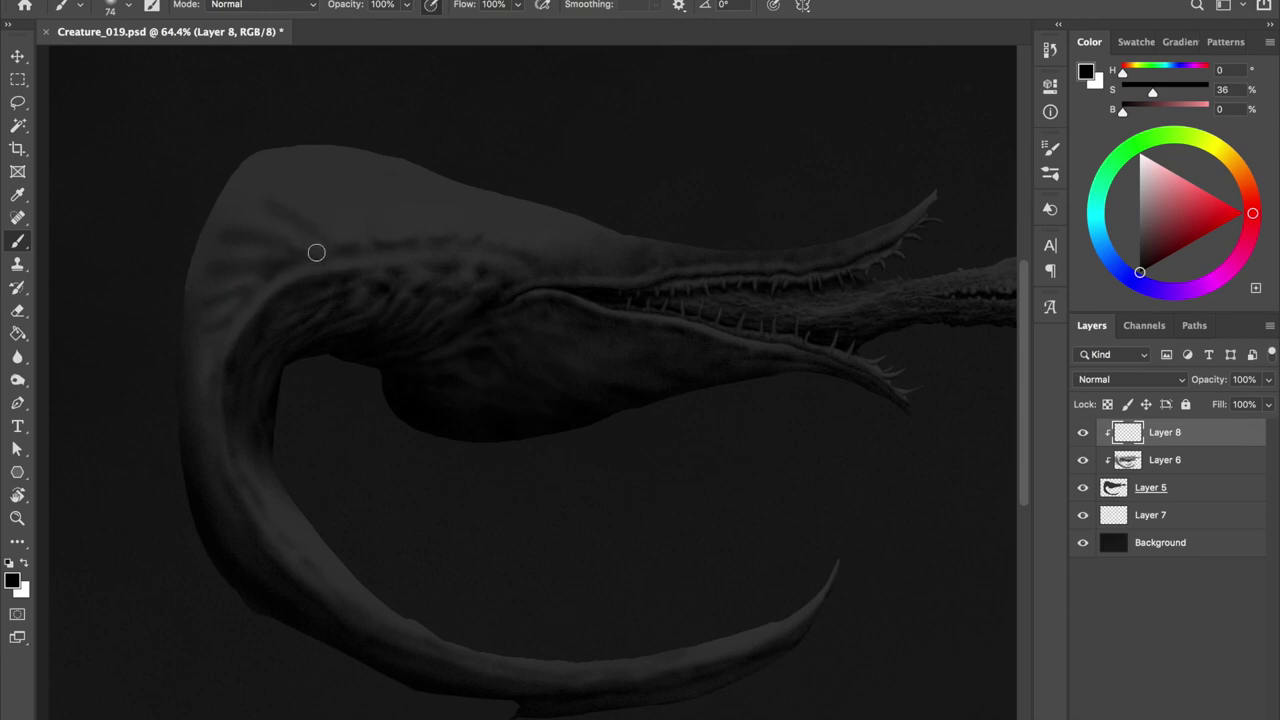
# Erase and repaint the upper-head streaks on Layer 8 at 50% and 30% opacity
pyautogui.press('e')
pyautogui.moveTo(330, 218); pyautogui.dragTo(264, 187)
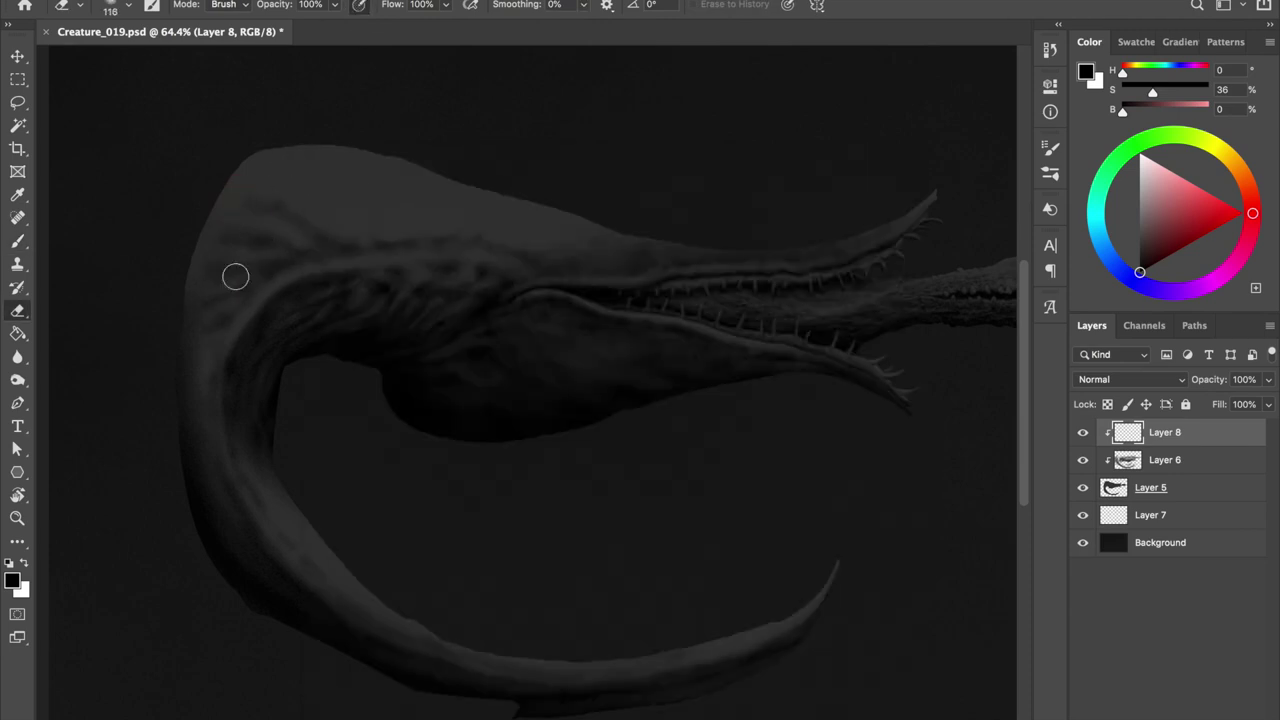
pyautogui.press('b')
pyautogui.press('e')
pyautogui.press('b')
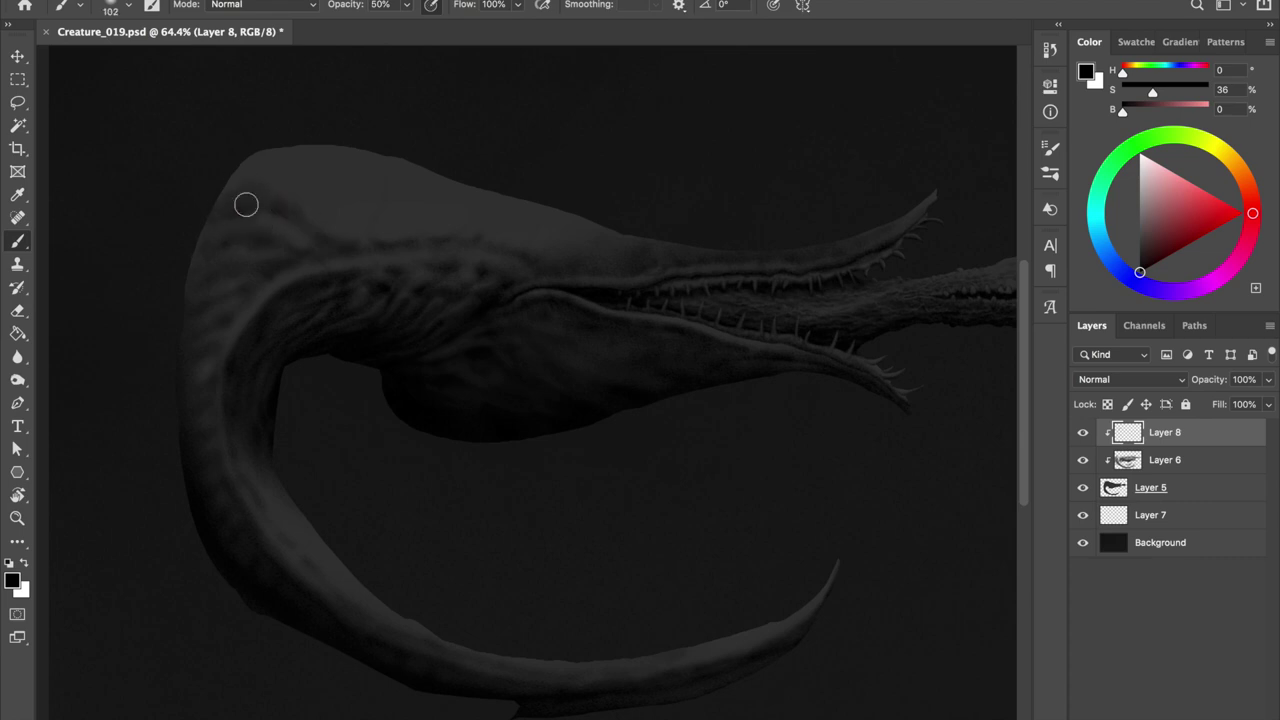
pyautogui.press('e')
pyautogui.press('b')
pyautogui.press('e')
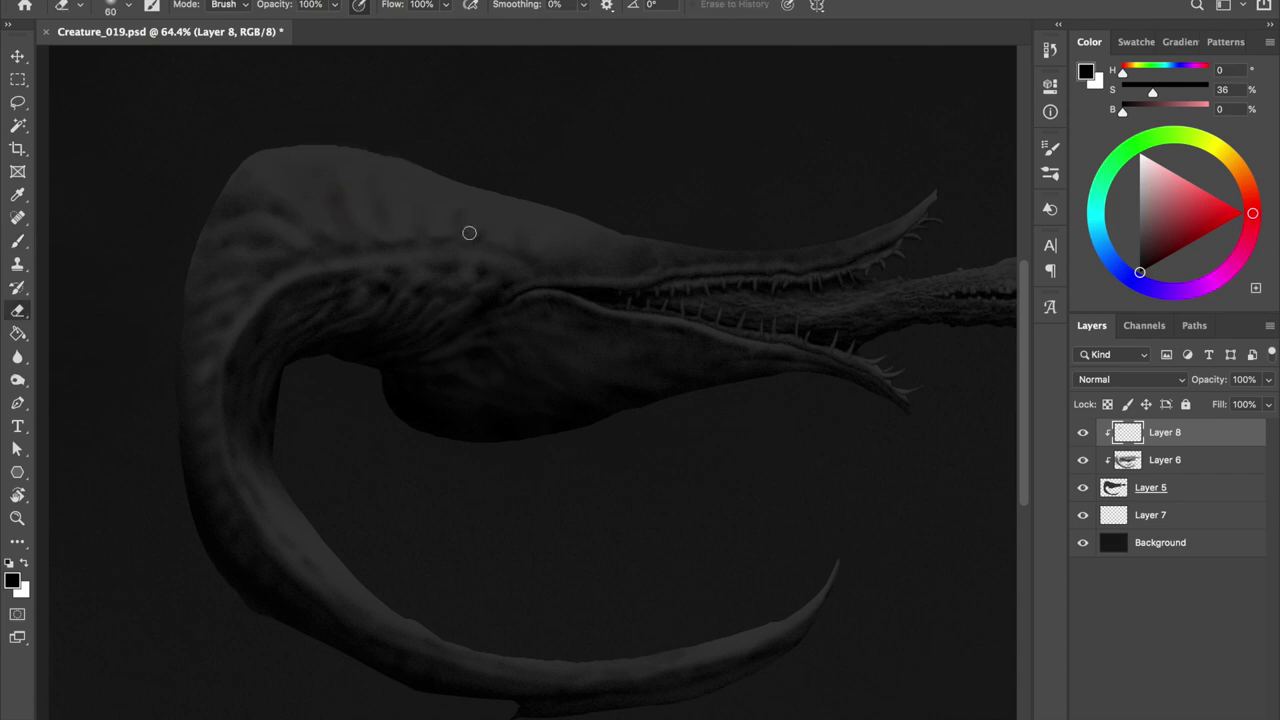
pyautogui.press('b')
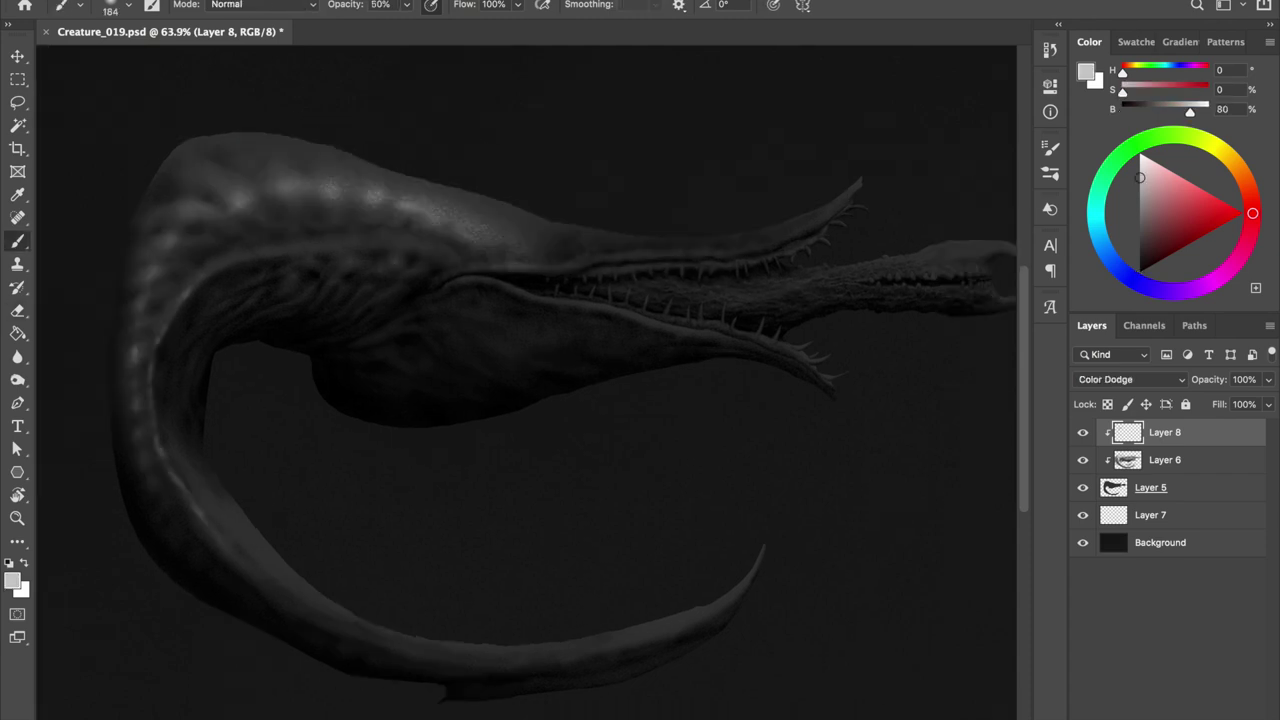
# Paint gray Color Dodge highlights across the top of the head, cleaning edges with the eraser
pyautogui.moveTo(345, 180); pyautogui.dragTo(212, 195)
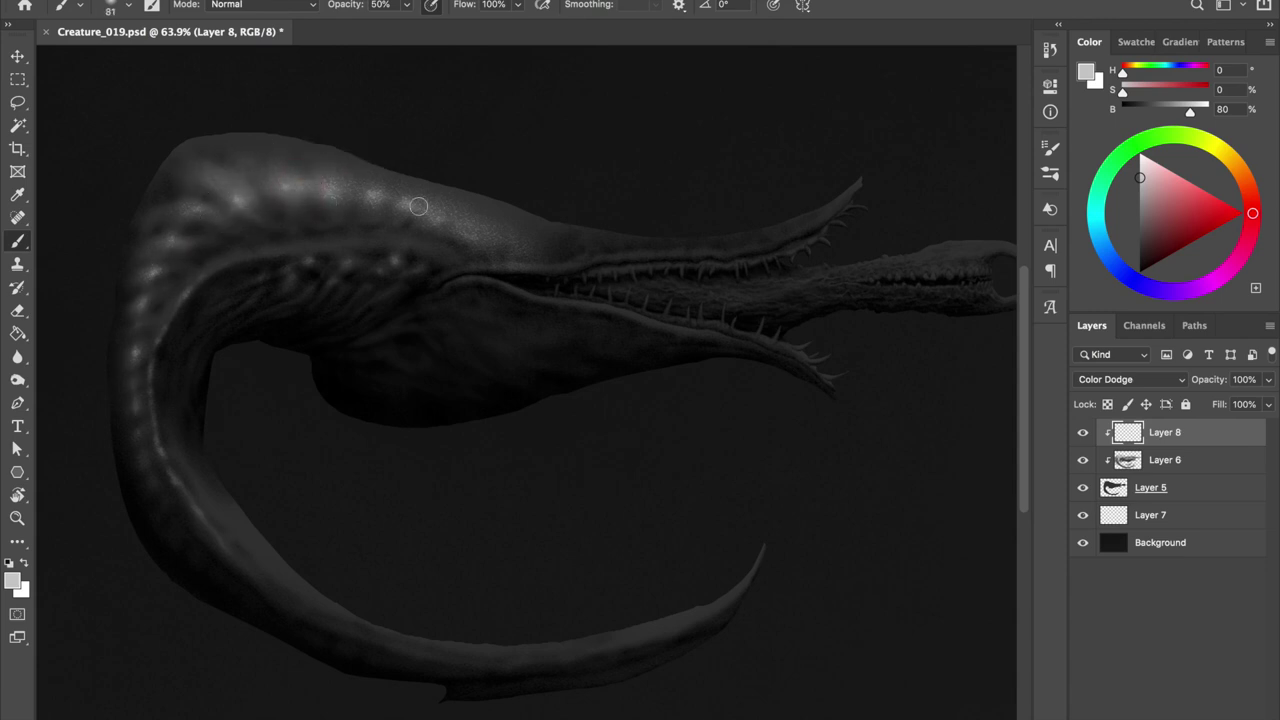
pyautogui.moveTo(205, 208); pyautogui.dragTo(241, 177)
pyautogui.press('e')
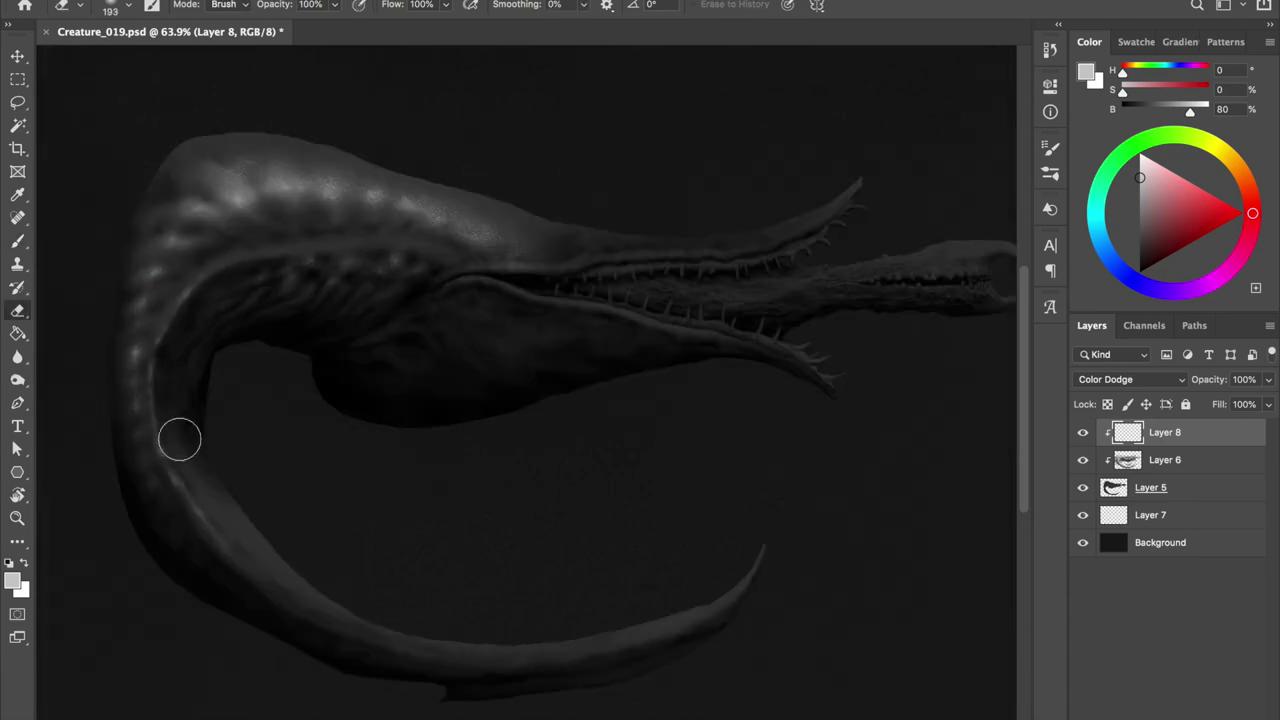
pyautogui.press('b')
# With a 31 px brush, add more head highlights and flip the canvas to check them
pyautogui.press('[')
pyautogui.press('[')
pyautogui.press('[')
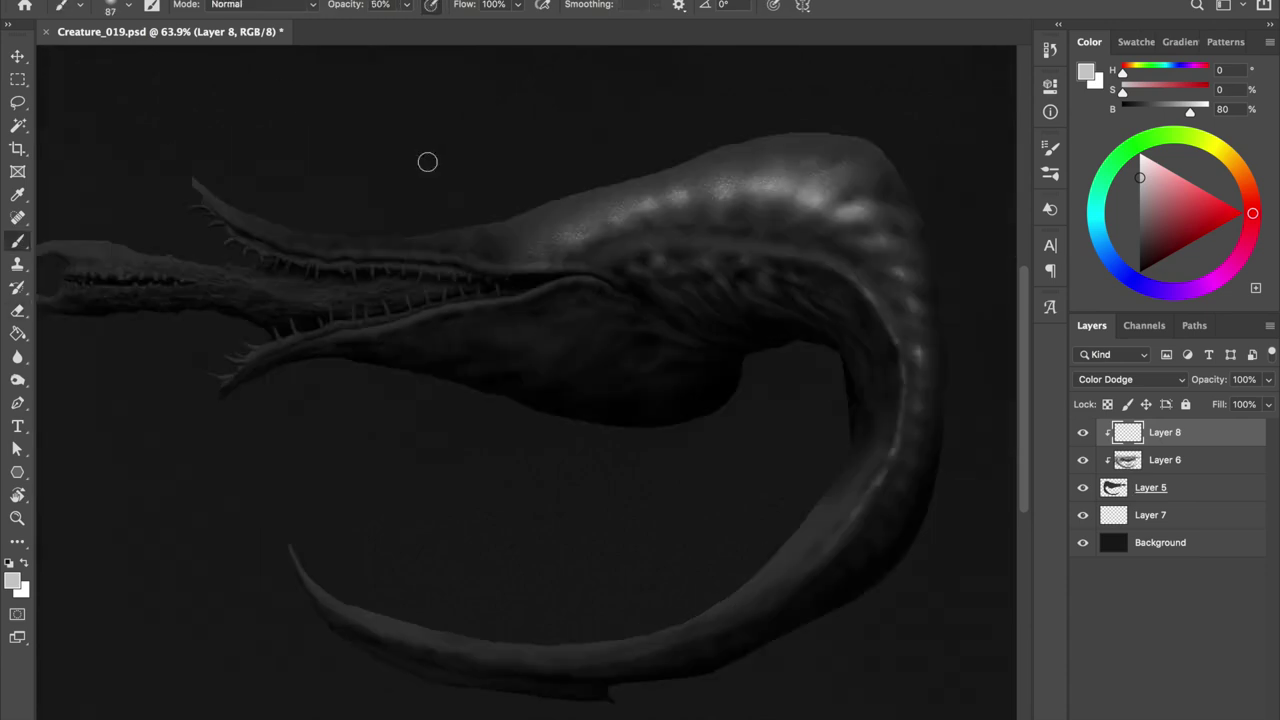
pyautogui.moveTo(251, 274); pyautogui.dragTo(240, 274)
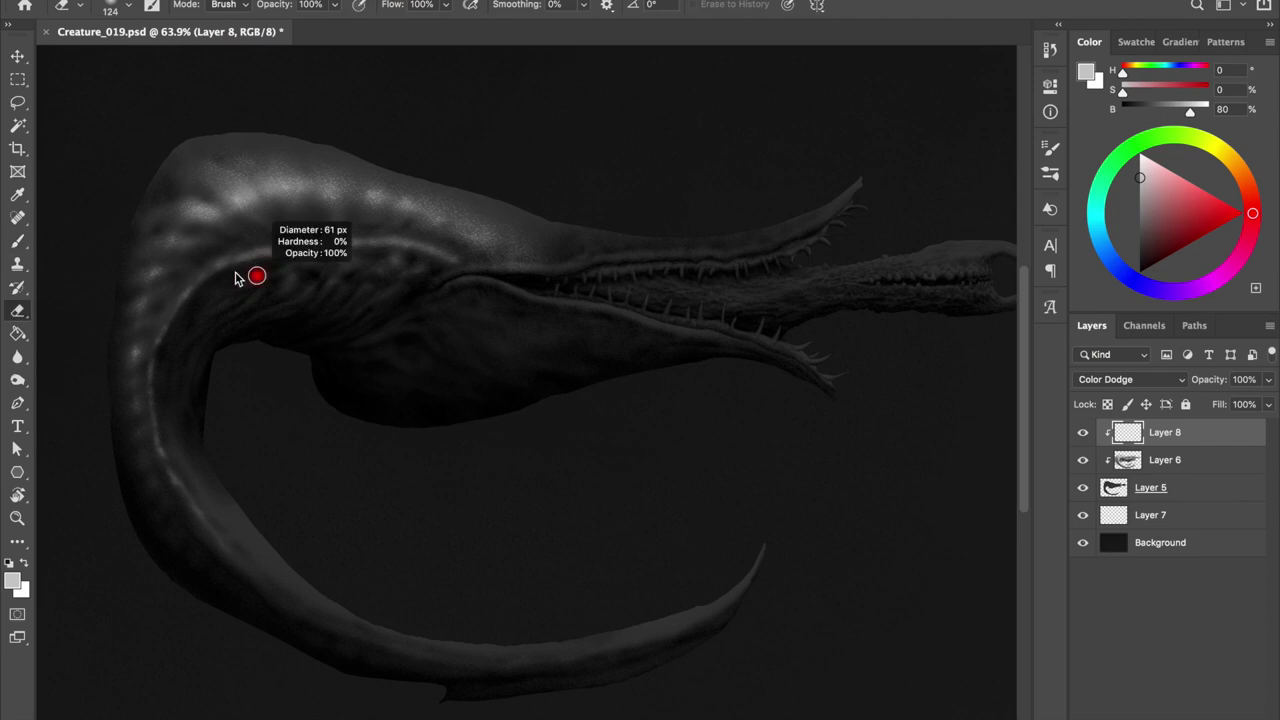
pyautogui.press('e')
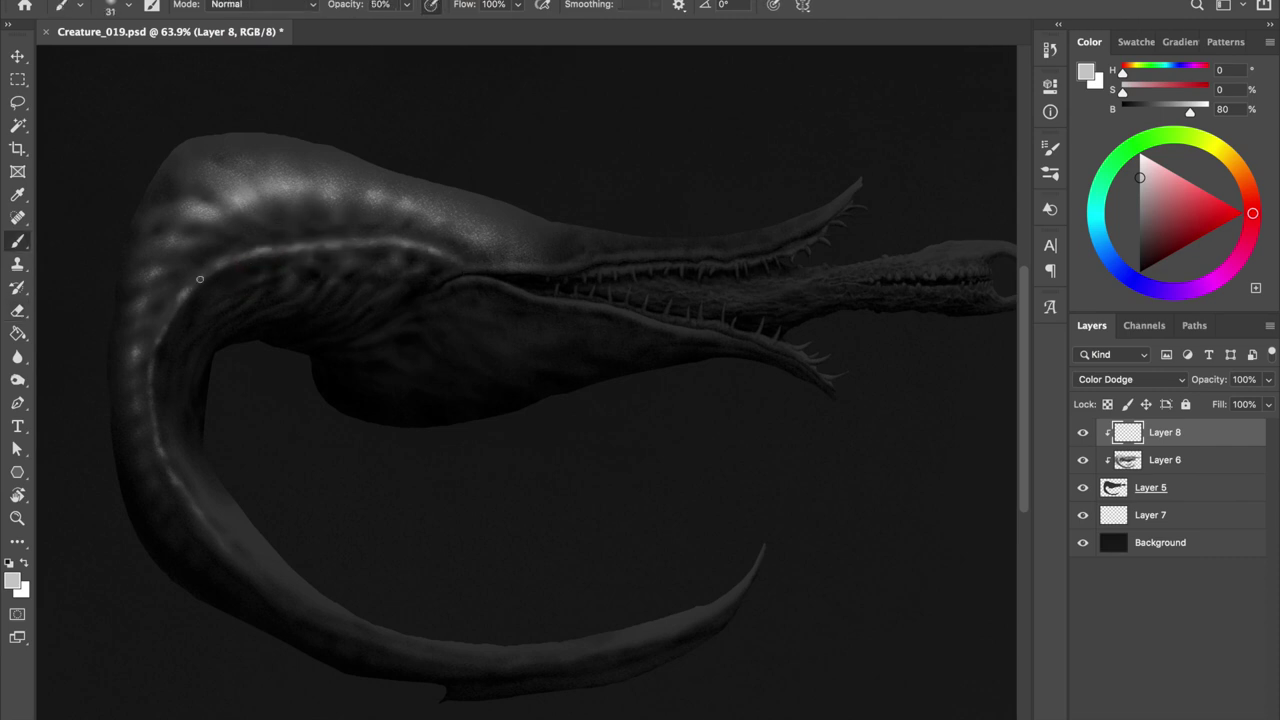
pyautogui.press('b')
pyautogui.moveTo(386, 209)
pyautogui.mouseDown()
pyautogui.moveTo(309, 194)
pyautogui.moveTo(335, 210)
pyautogui.mouseUp()
pyautogui.press('h')
pyautogui.press('h')
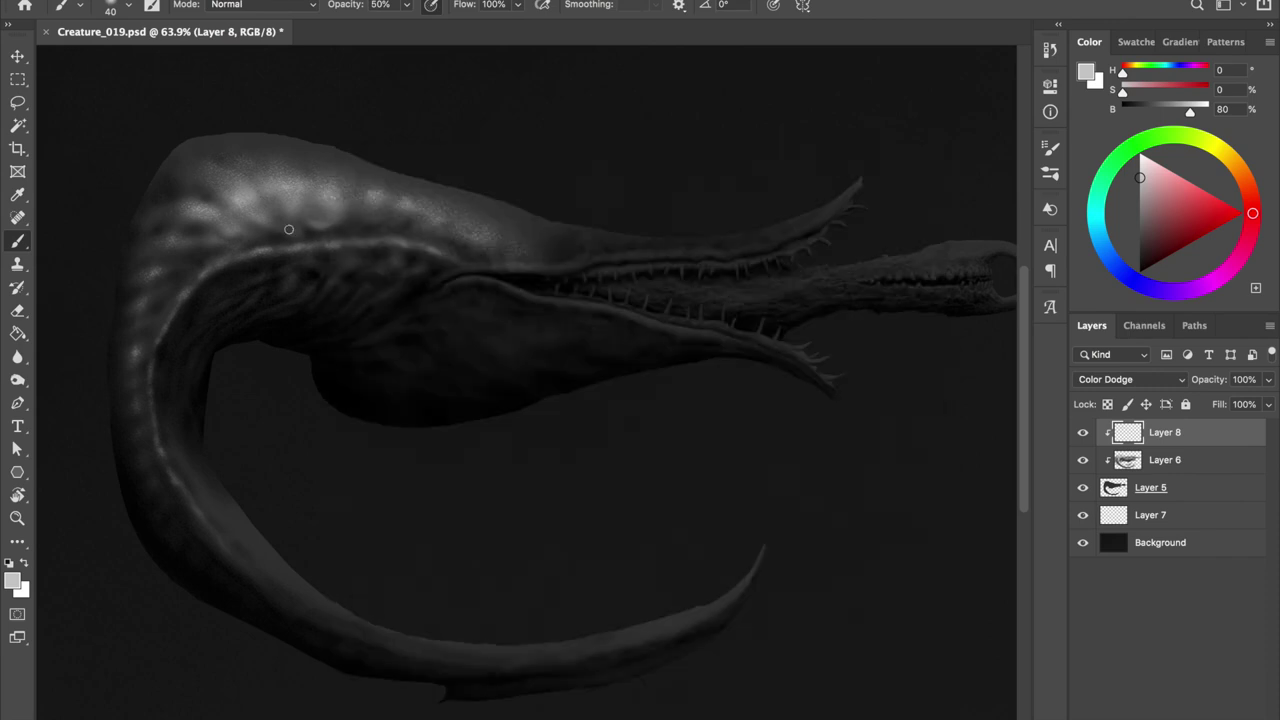
pyautogui.press('e')
pyautogui.press('b')
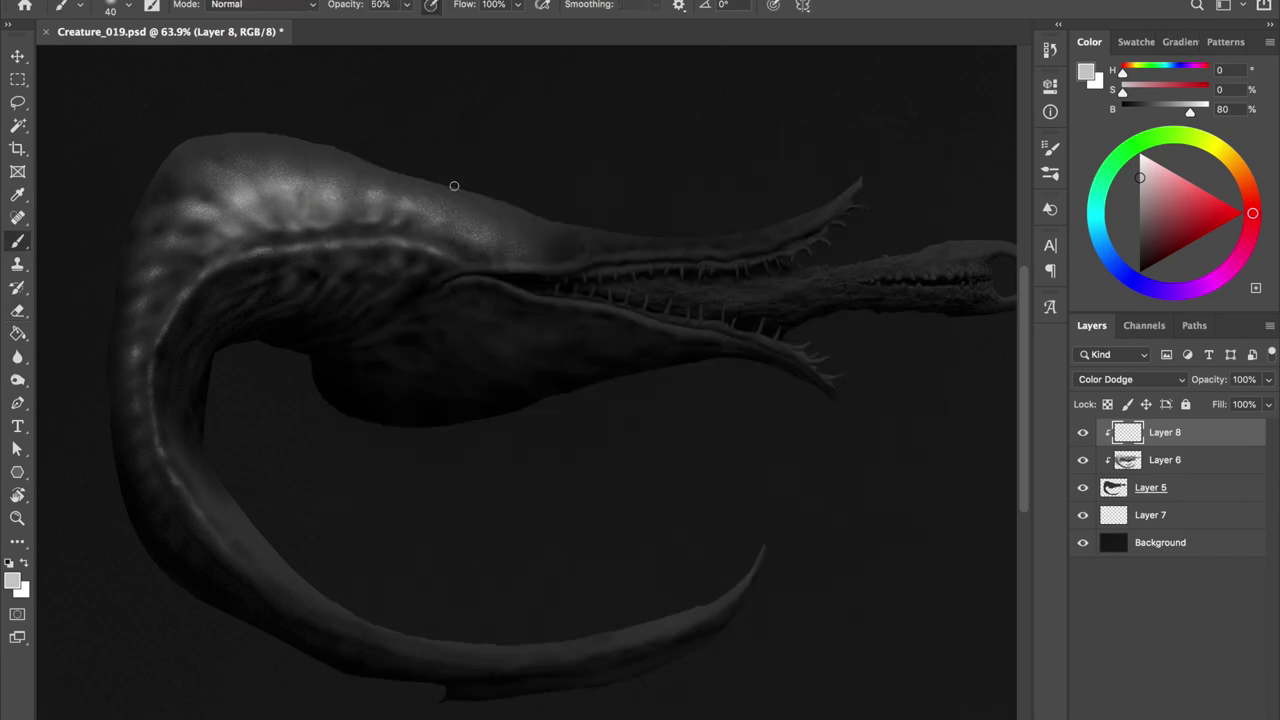
pyautogui.scroll(5, 470, 215)
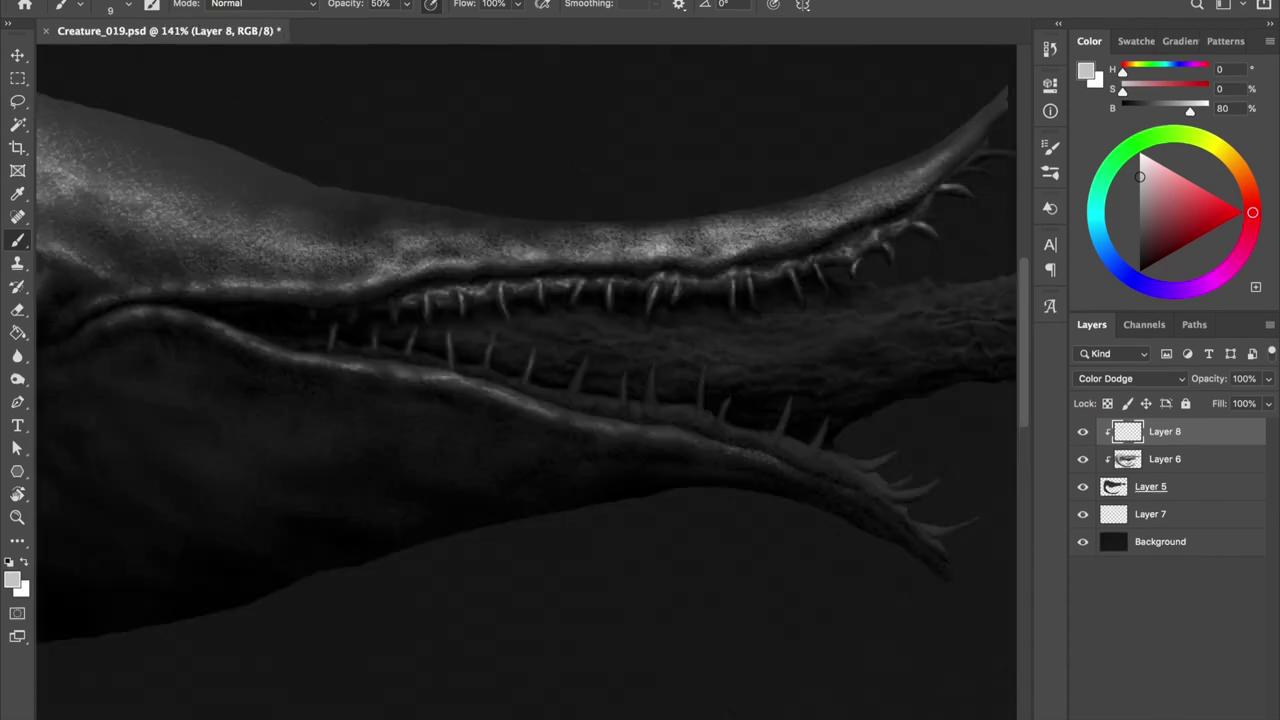
# Brighten the lower jaw edge with a 60% opacity dodge stroke
pyautogui.press('[')
pyautogui.press('[')
pyautogui.press('[')
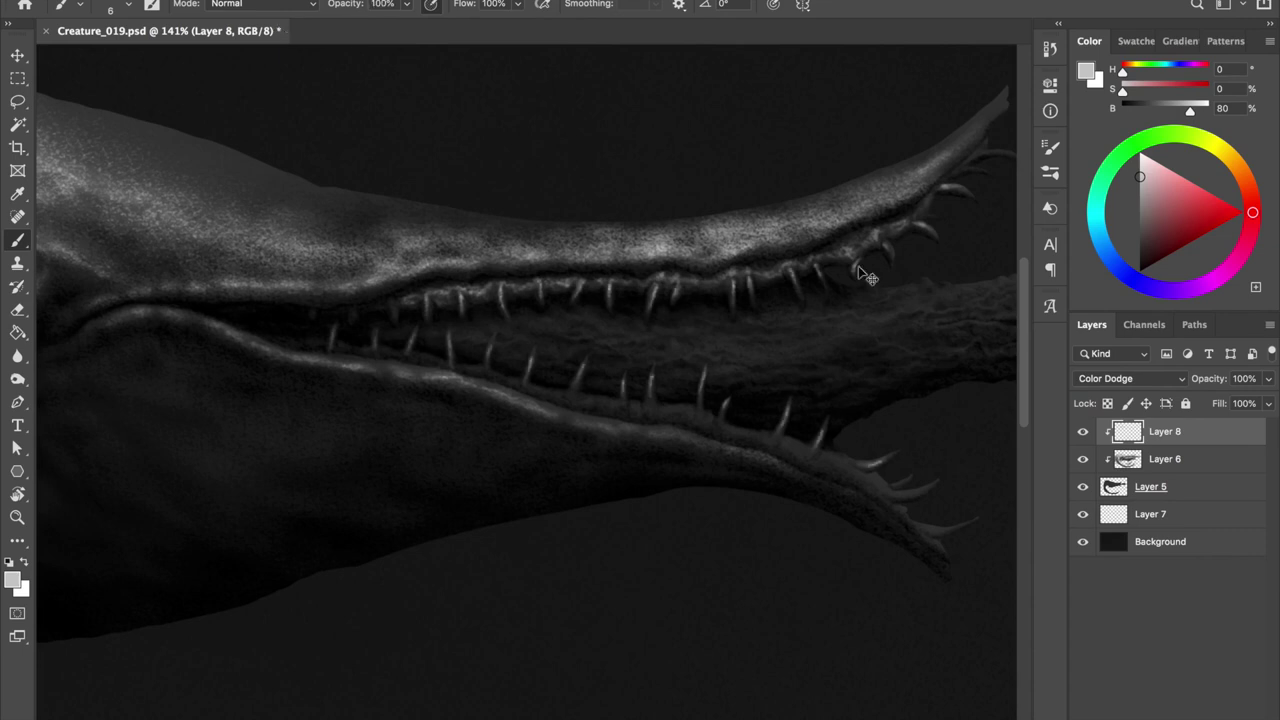
pyautogui.moveTo(400, 357); pyautogui.dragTo(412, 357)
pyautogui.press('6')
pyautogui.moveTo(570, 400)
pyautogui.mouseDown()
pyautogui.moveTo(705, 416)
pyautogui.moveTo(868, 476)
pyautogui.mouseUp()
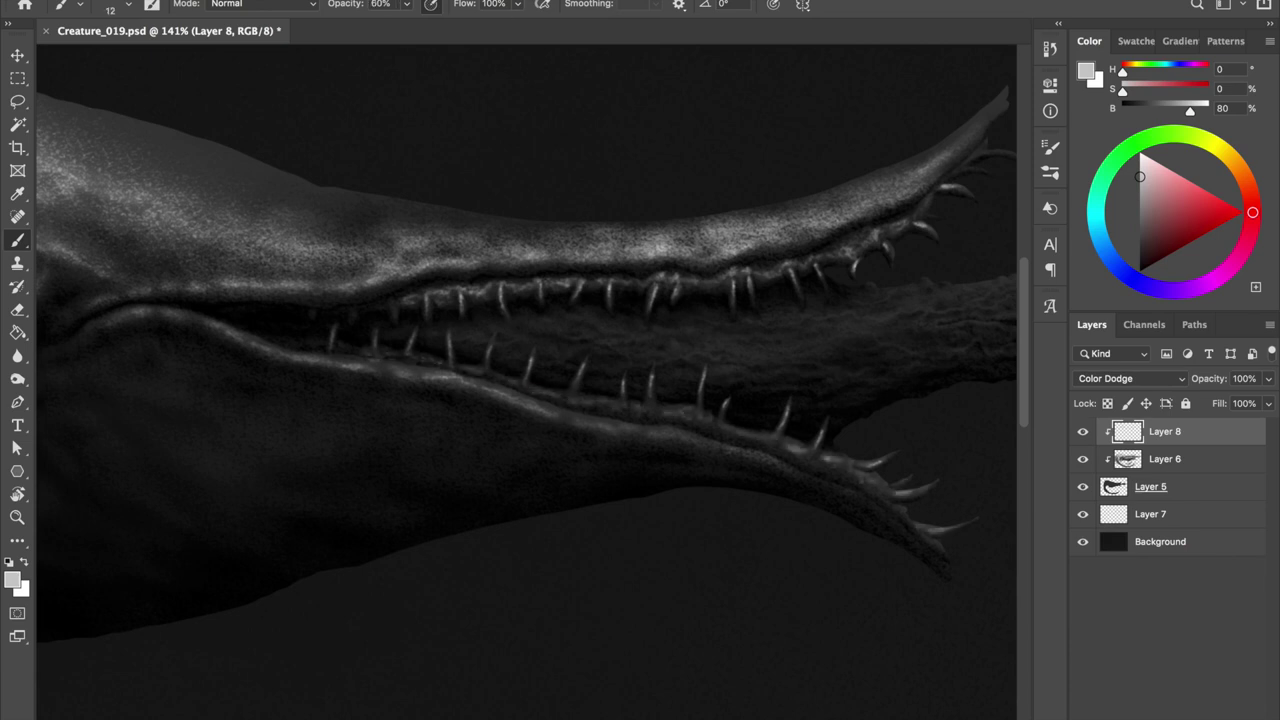
pyautogui.moveTo(672, 396); pyautogui.dragTo(658, 396)
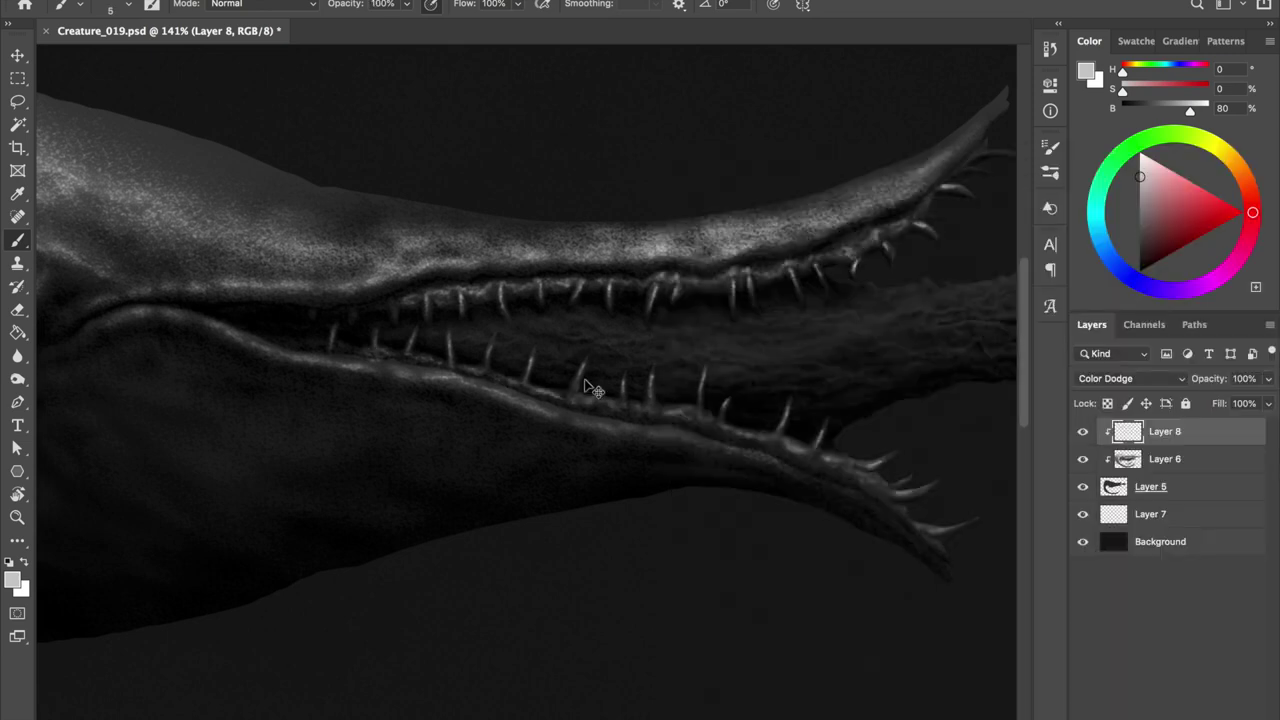
# Paint a fine dodge highlight along the upper jaw edge
pyautogui.scroll(-5, 660, 355)
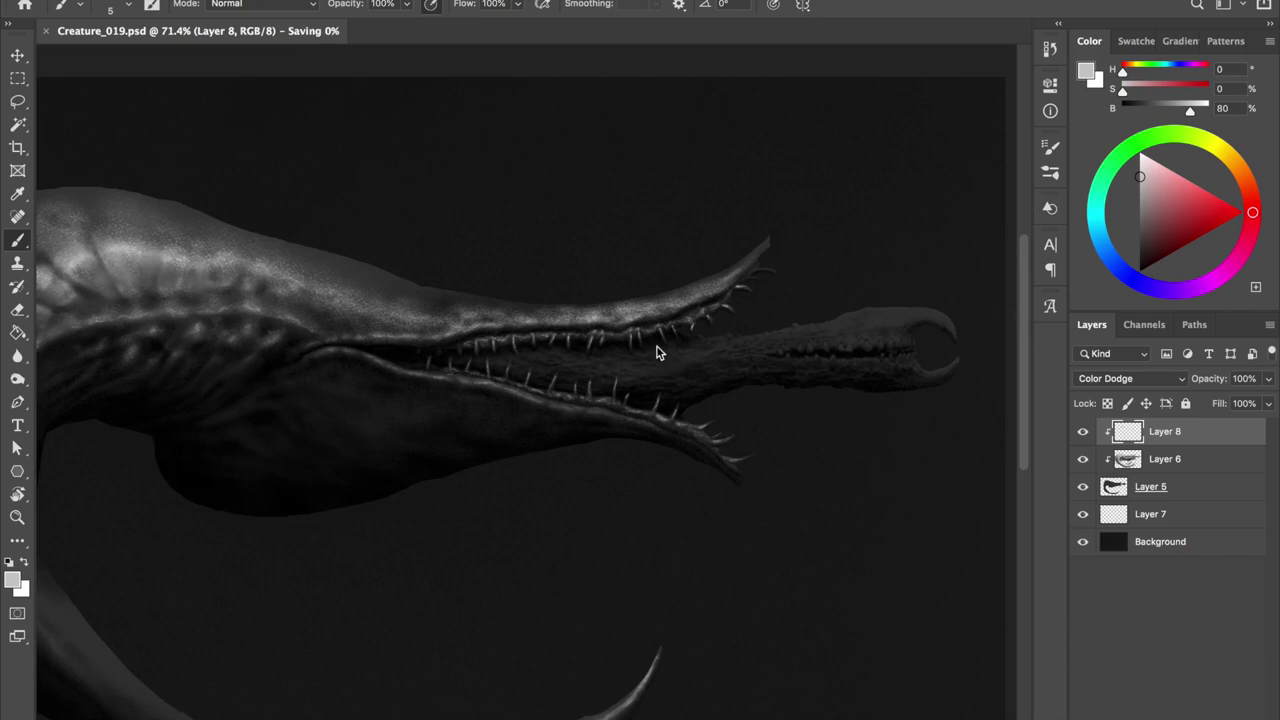
pyautogui.scroll(2, 660, 350)
pyautogui.scroll(3, 660, 355)
pyautogui.moveTo(636, 254); pyautogui.dragTo(660, 240)
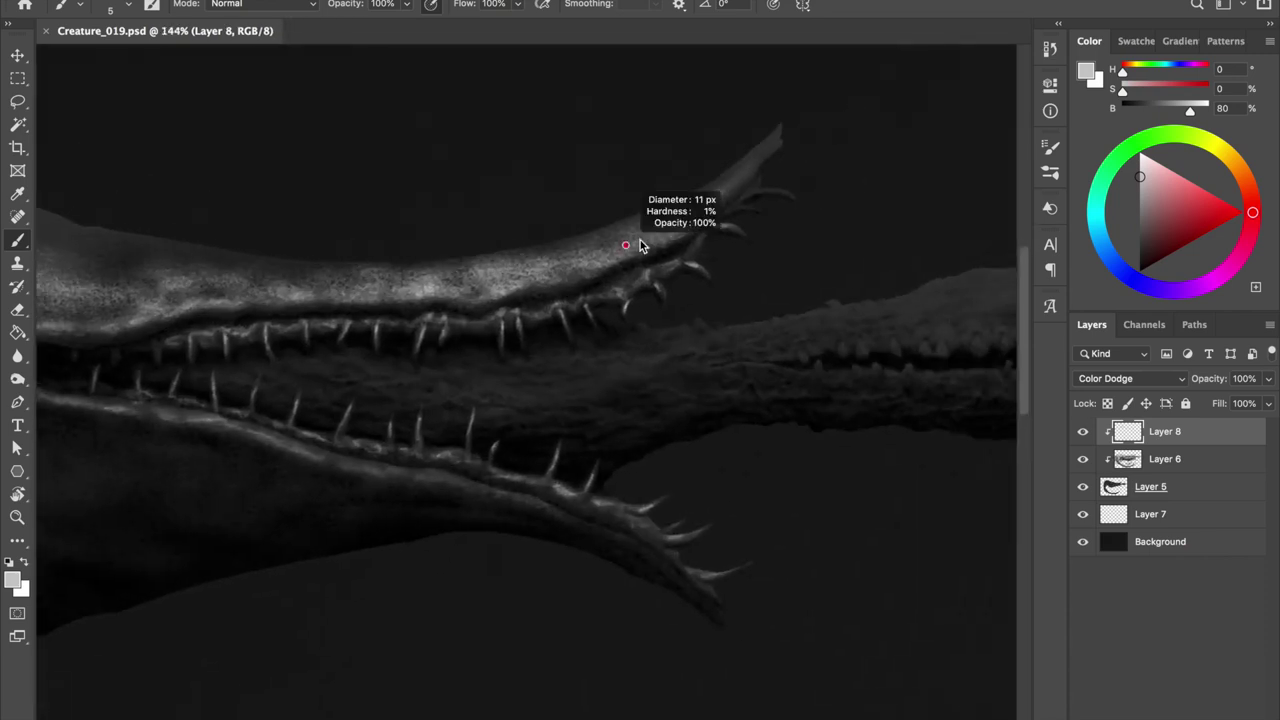
pyautogui.moveTo(480, 292); pyautogui.dragTo(305, 297)
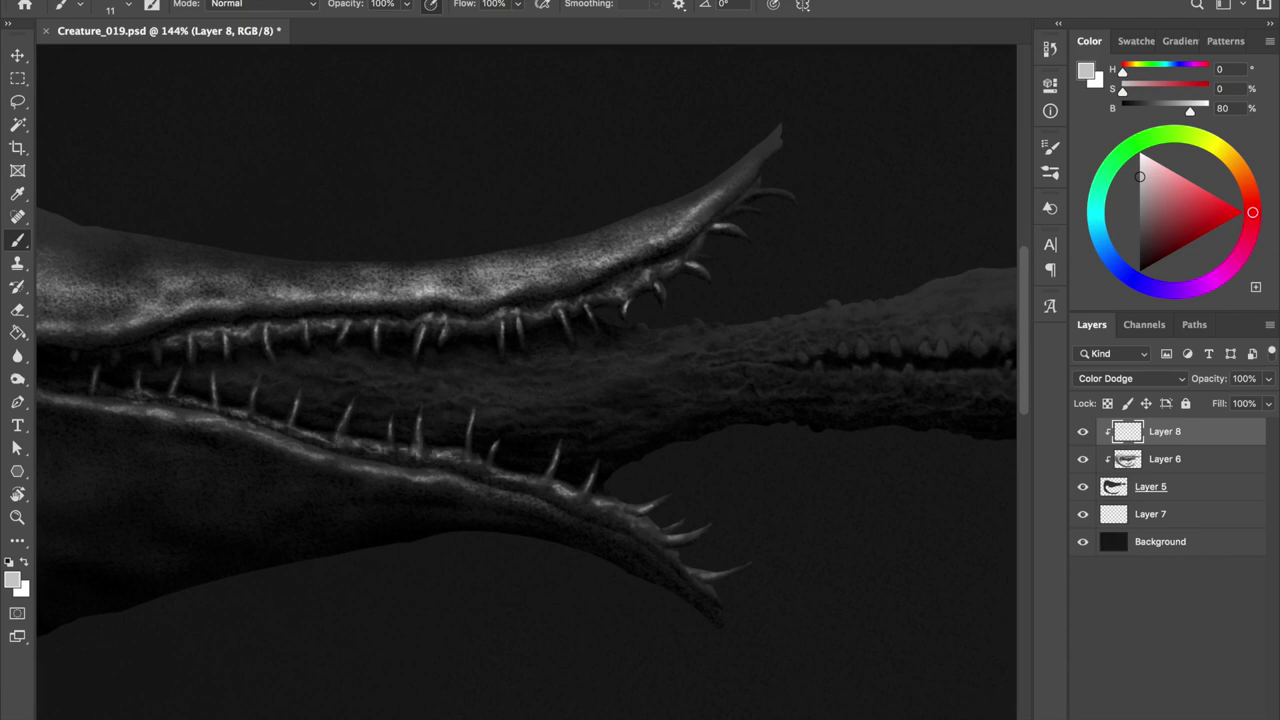
# Add a light 13 px stroke along the lower jaw, then erase its excess glow
pyautogui.moveTo(586, 132); pyautogui.dragTo(504, 142)
pyautogui.moveTo(388, 402); pyautogui.dragTo(421, 402)
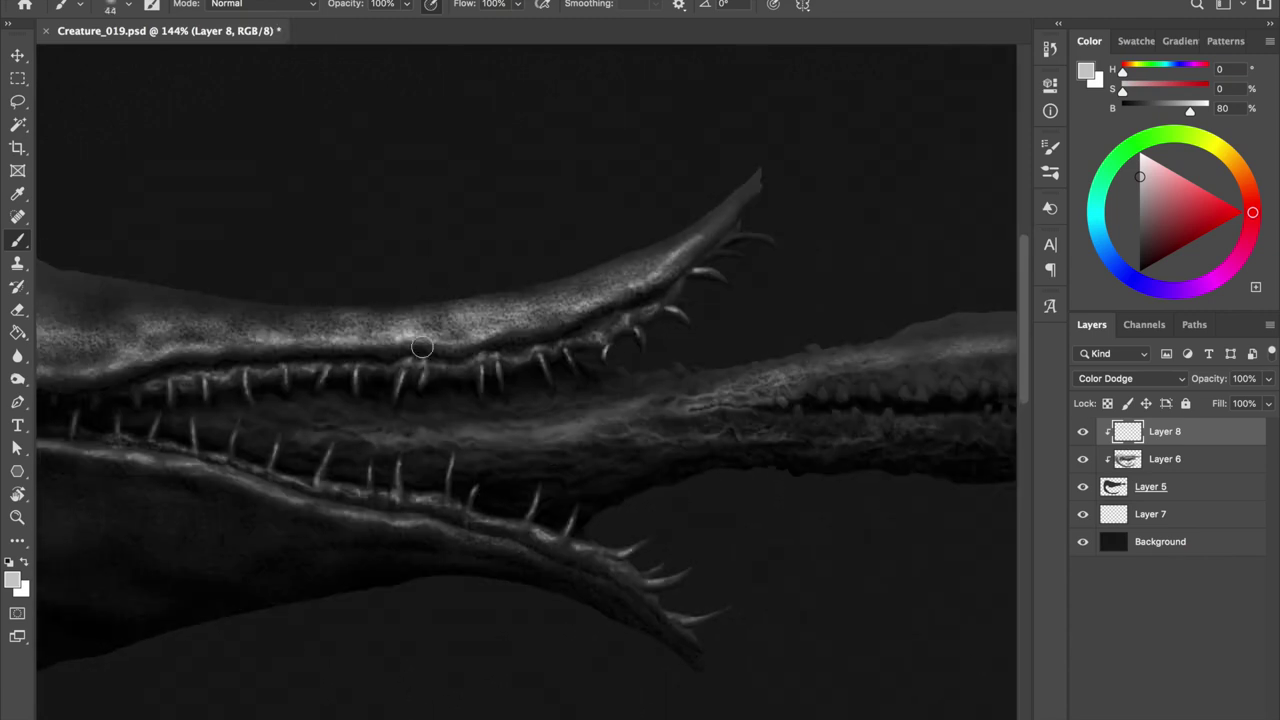
pyautogui.press('[')
pyautogui.press('[')
pyautogui.press('[')
pyautogui.moveTo(350, 436); pyautogui.dragTo(481, 438)
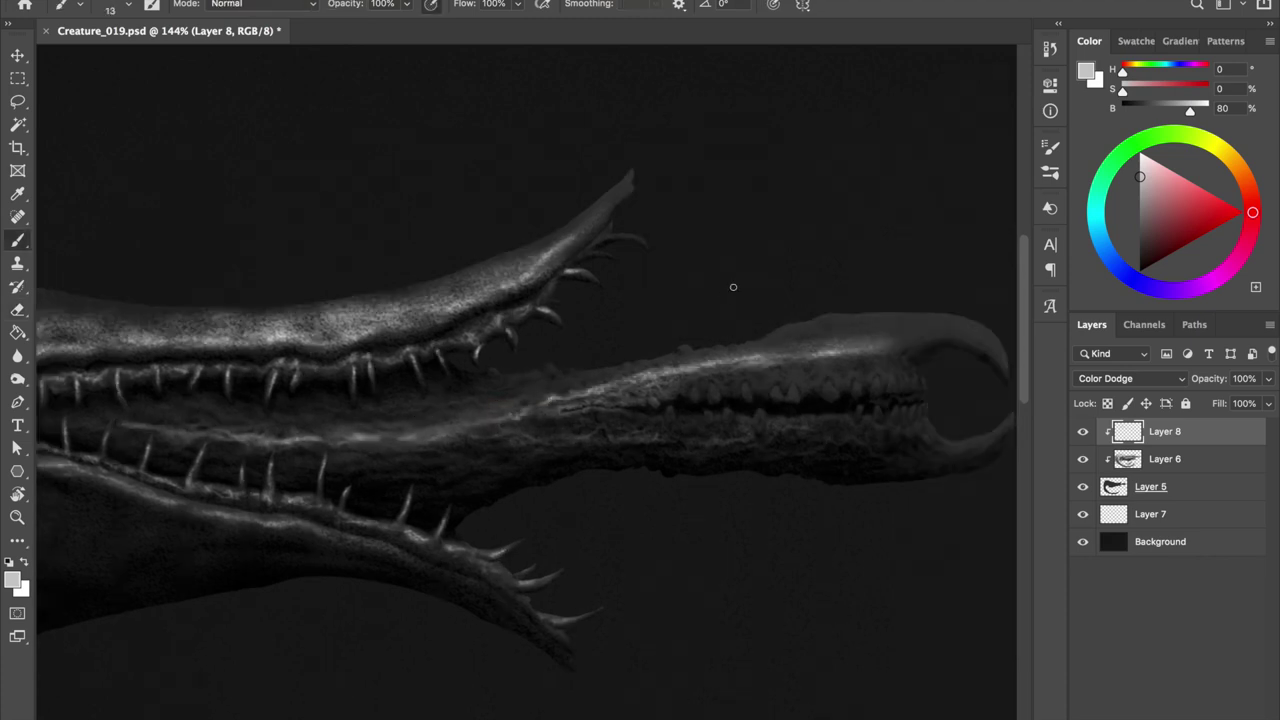
pyautogui.press('e')
pyautogui.moveTo(880, 350); pyautogui.dragTo(620, 372)
pyautogui.moveTo(200, 440); pyautogui.dragTo(692, 433)
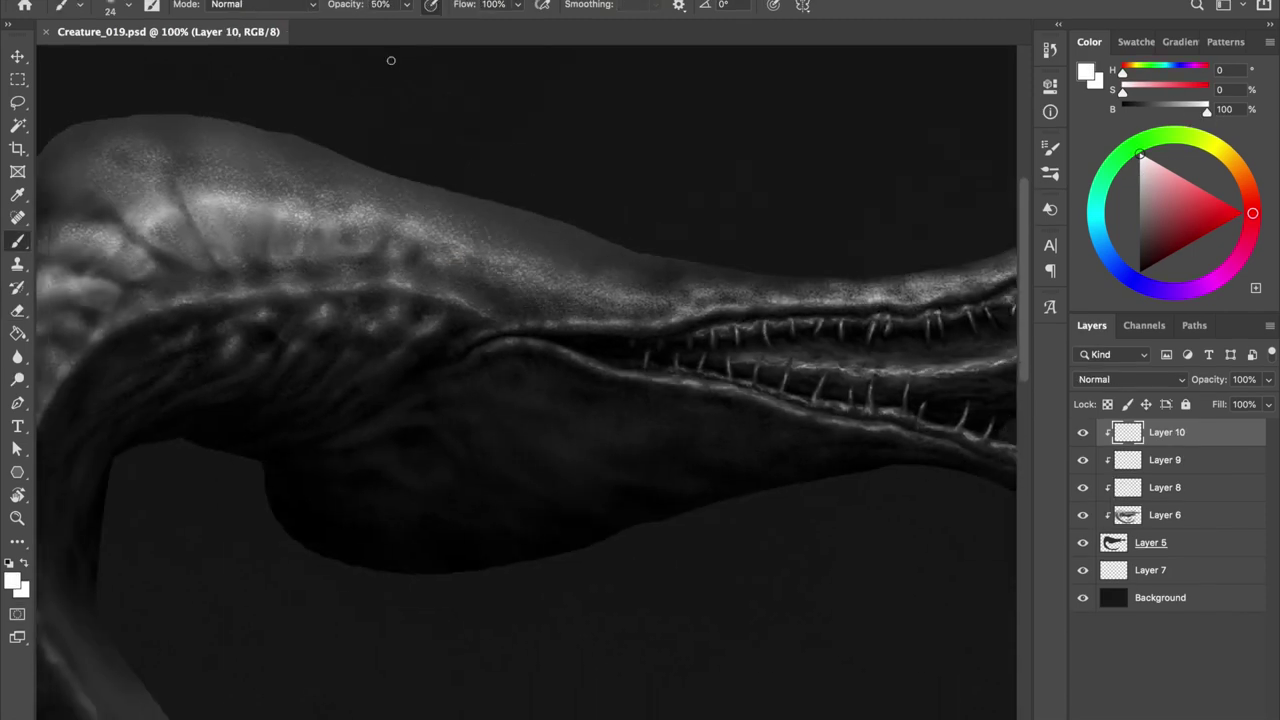
# Paint a white highlight stroke along the snout ridge on Layer 10, then flip the canvas to check
pyautogui.moveTo(420, 238); pyautogui.dragTo(600, 300)
pyautogui.hotkey('ctrl', 'z')
pyautogui.moveTo(420, 240); pyautogui.dragTo(598, 304)
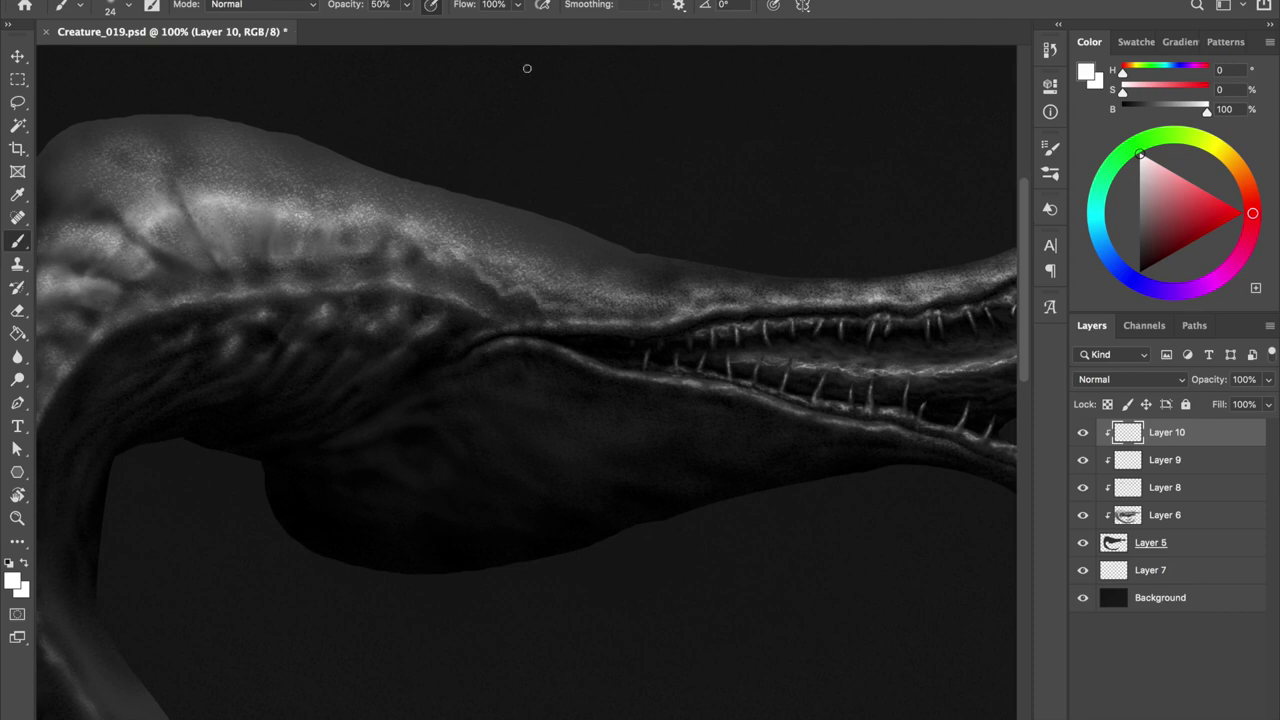
pyautogui.hotkey('ctrl', 'z')
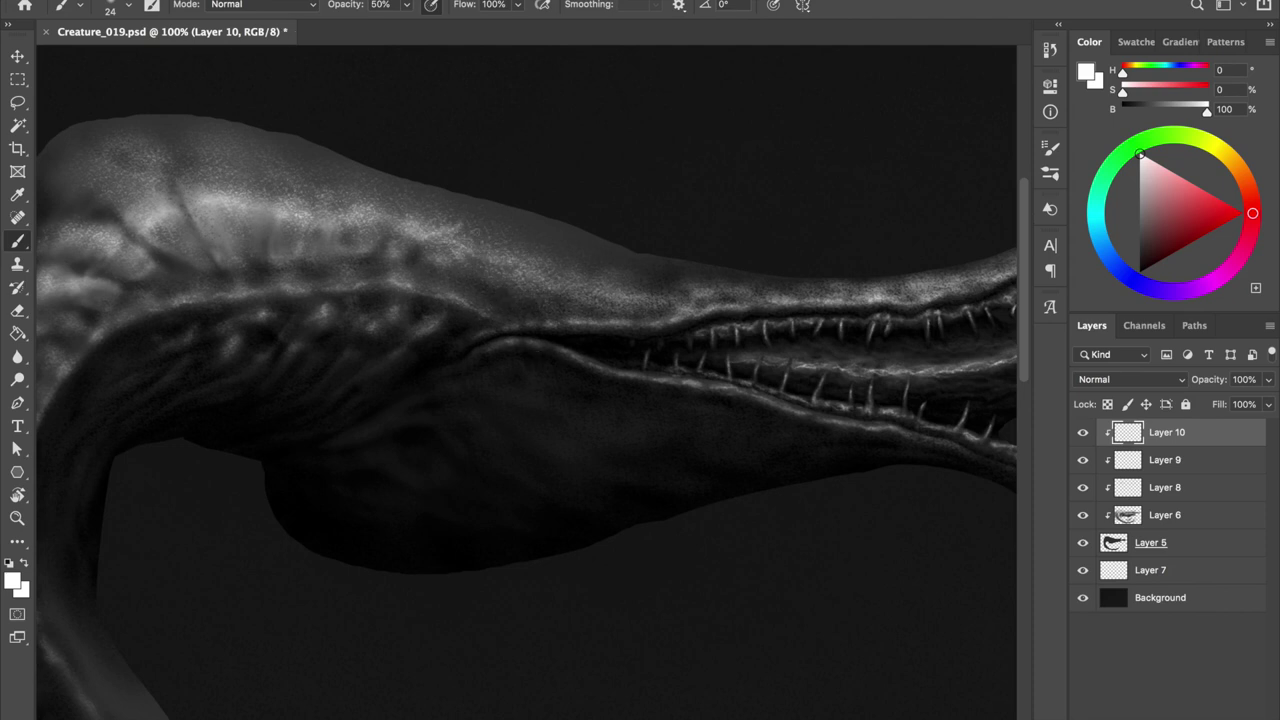
pyautogui.moveTo(457, 229); pyautogui.dragTo(625, 224)
pyautogui.moveTo(330, 205); pyautogui.dragTo(700, 280)
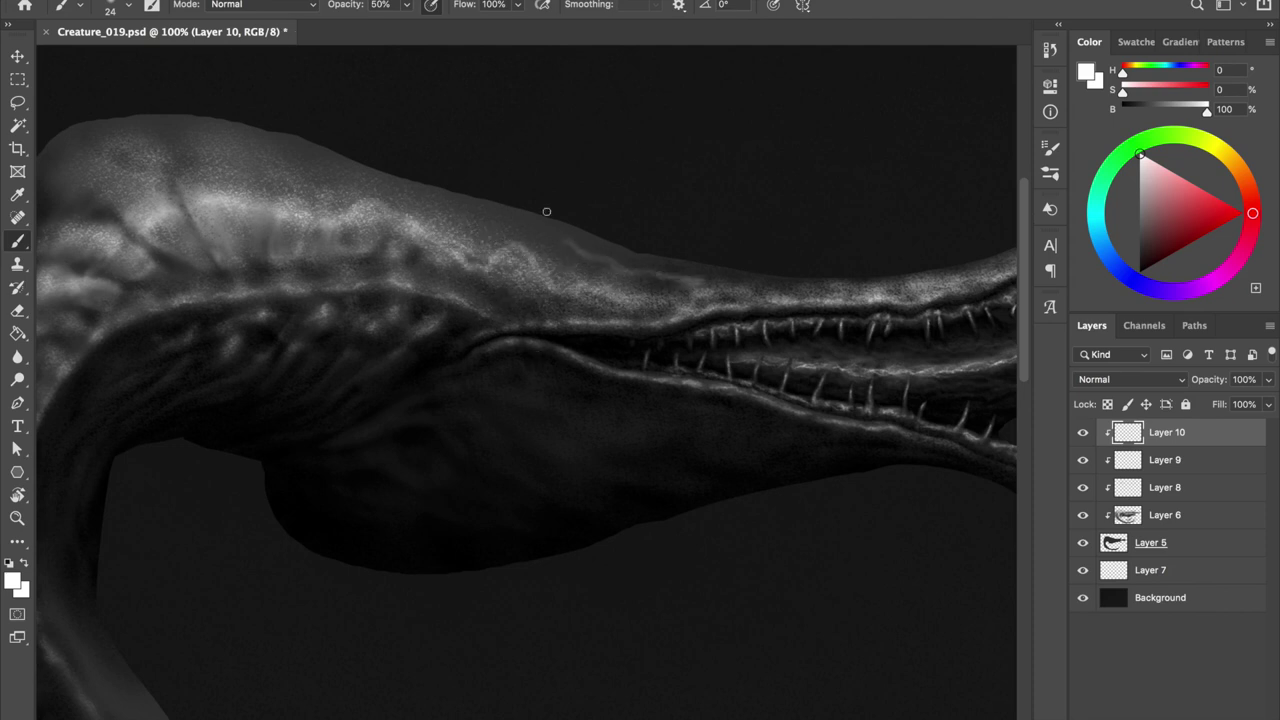
pyautogui.hotkey('ctrl', 'z')
pyautogui.hotkey('ctrl', 'z')
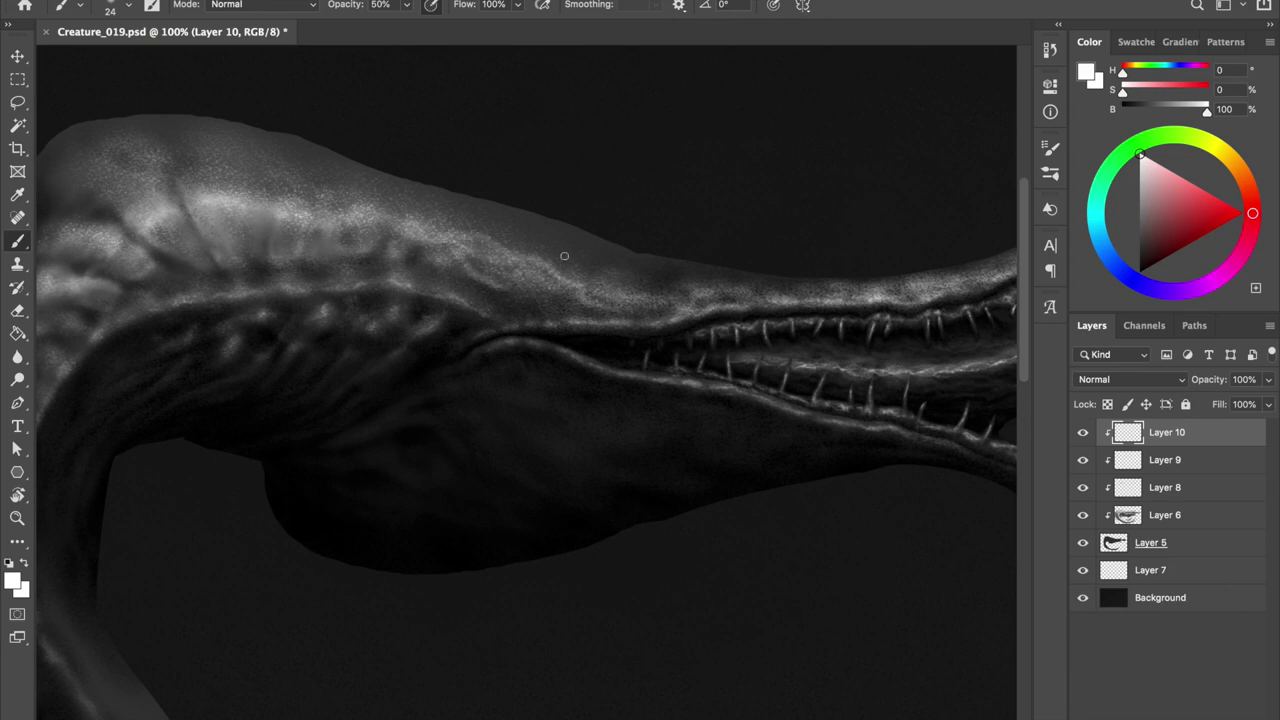
pyautogui.scroll(-2, 566, 254)
pyautogui.press('h')
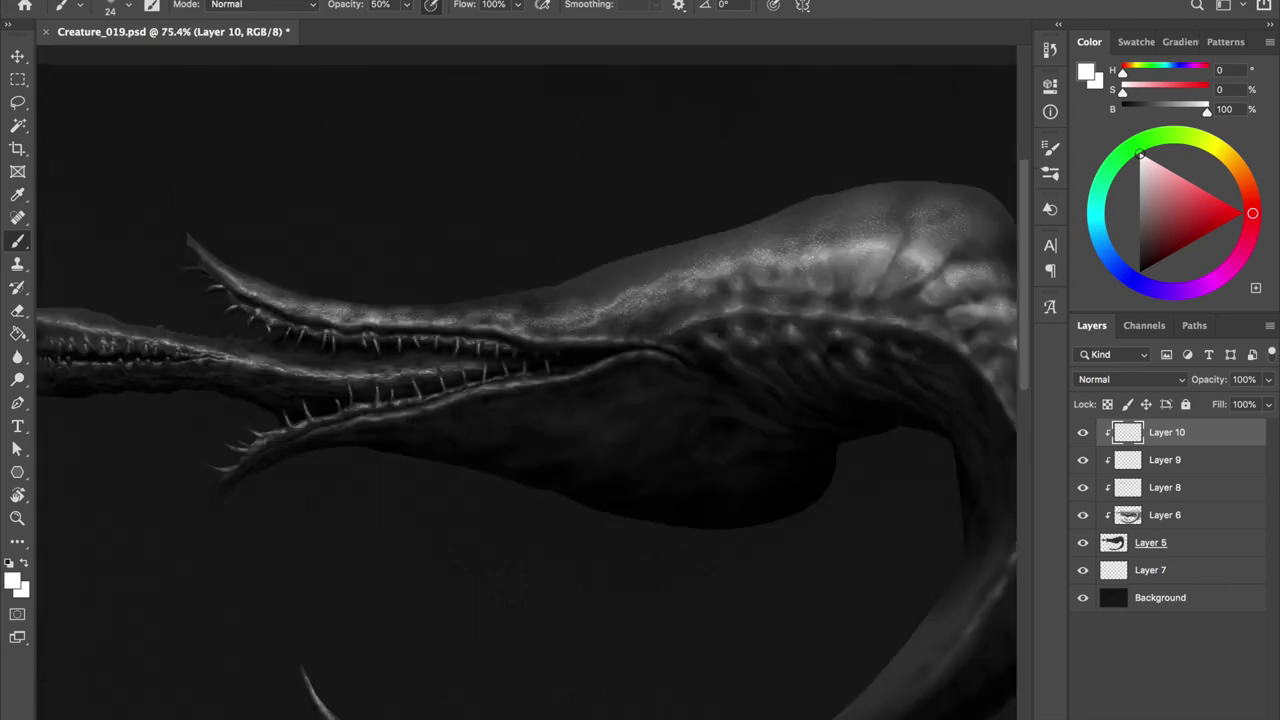